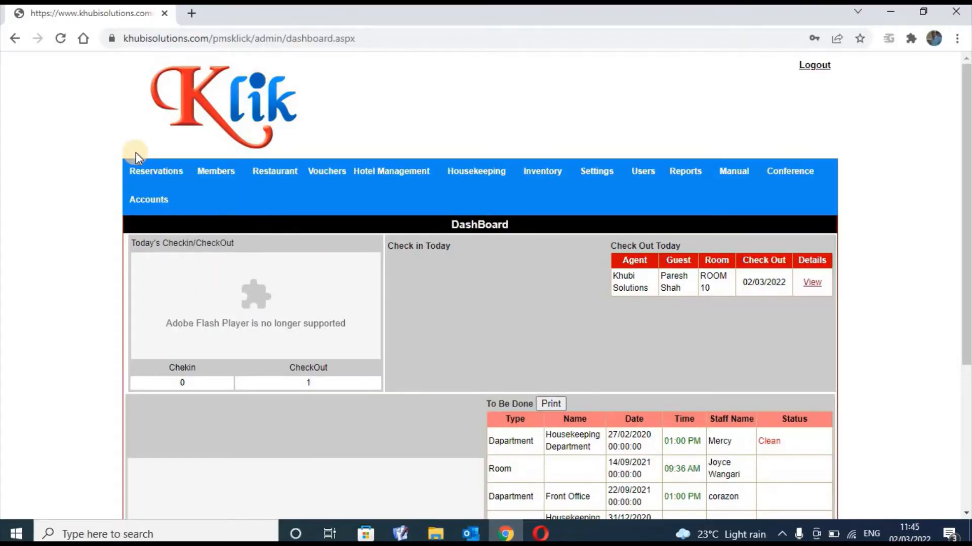
Open the floor-wise room Availability page from the Reservations menu
click(149, 171)
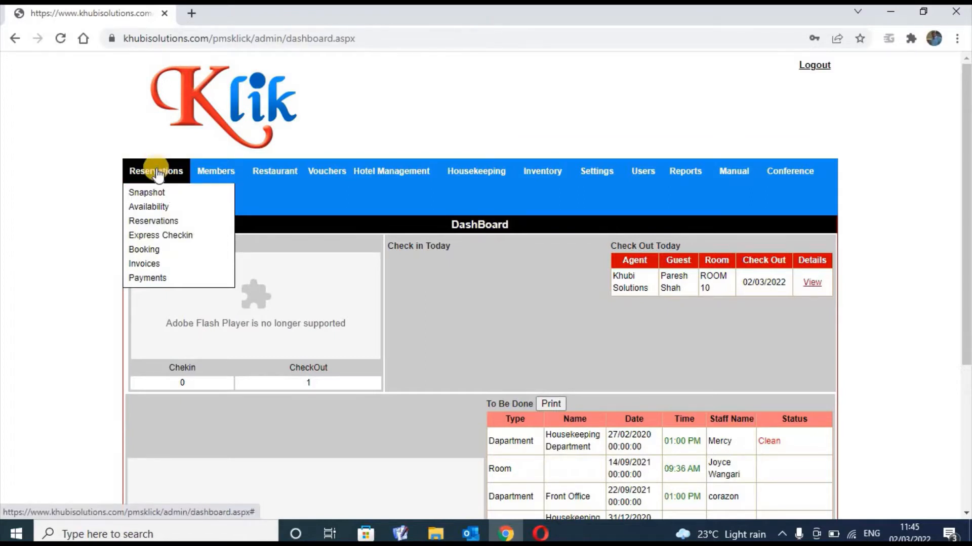
click(157, 171)
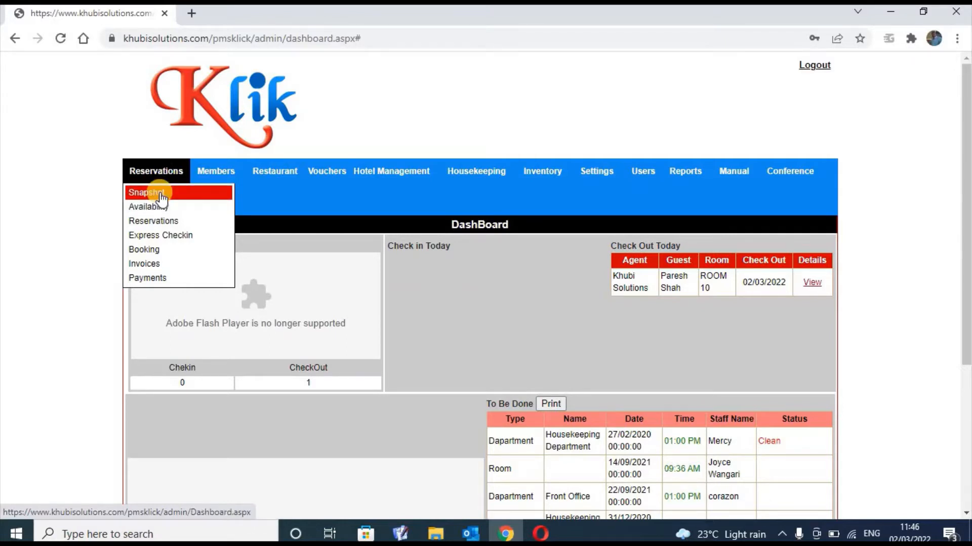
click(161, 196)
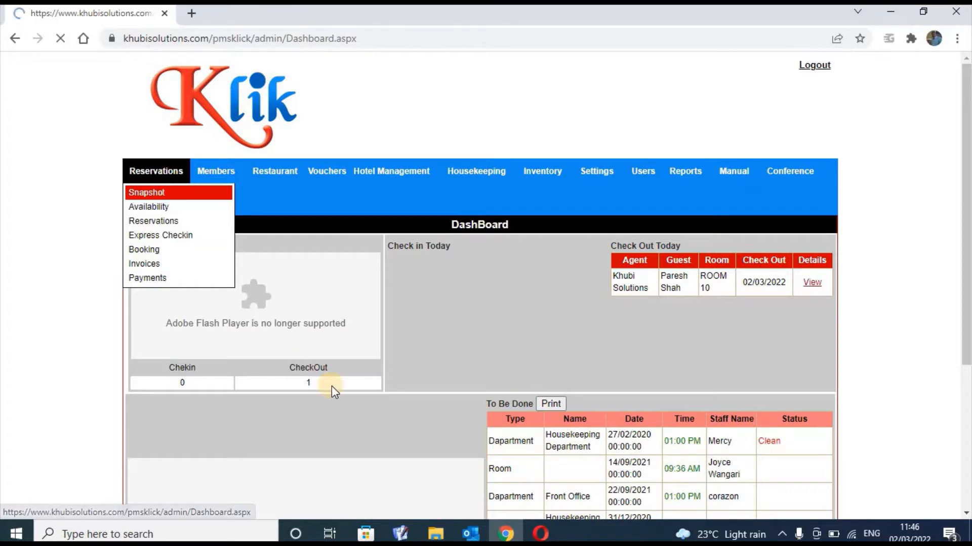
click(160, 192)
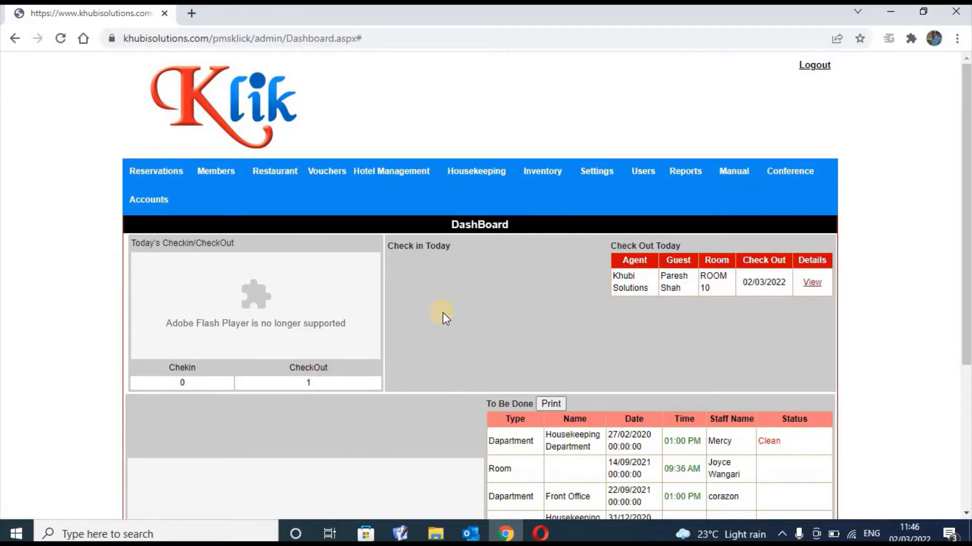
mouse_move(147, 170)
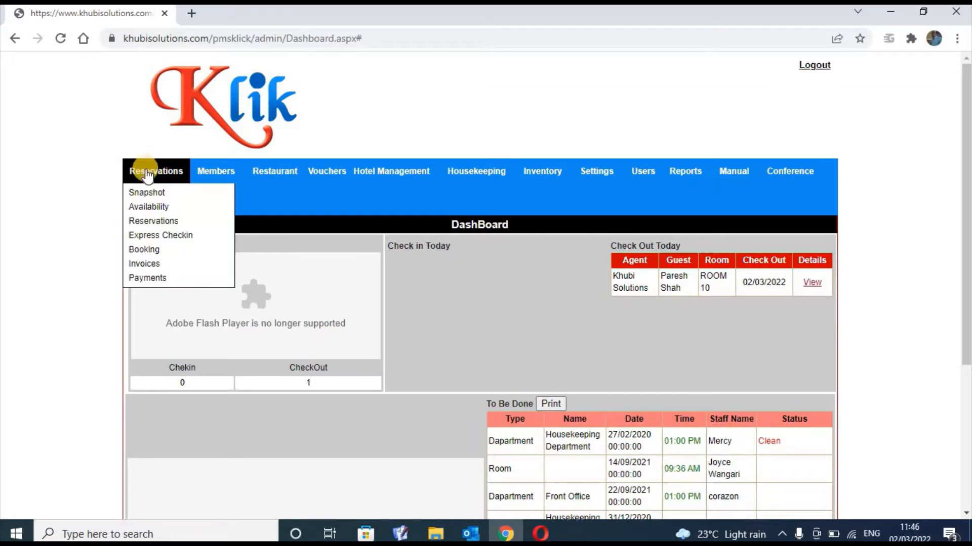
click(147, 207)
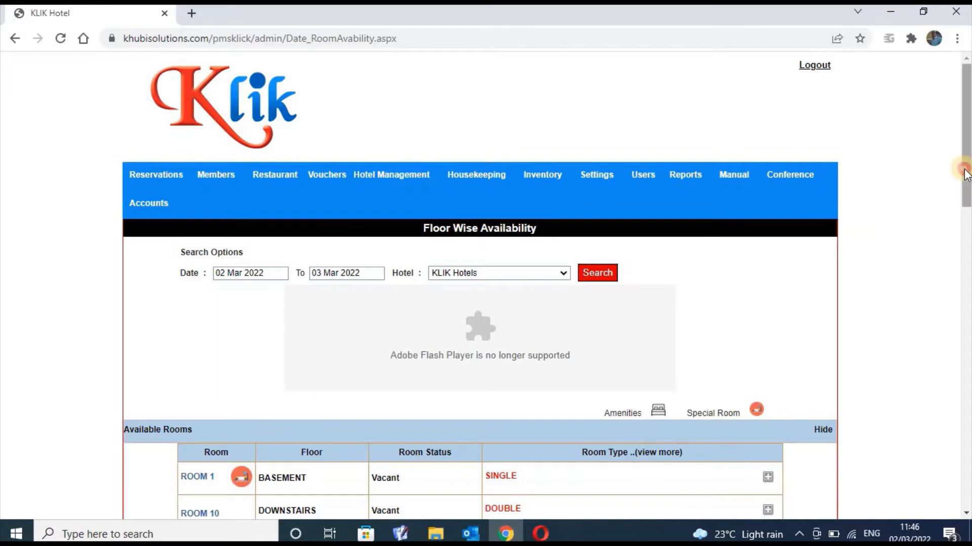
Expand Booked Rooms and browse the 02–03 Mar 2022 room table, expanding ROOM 1's details
drag(967, 174, 967, 272)
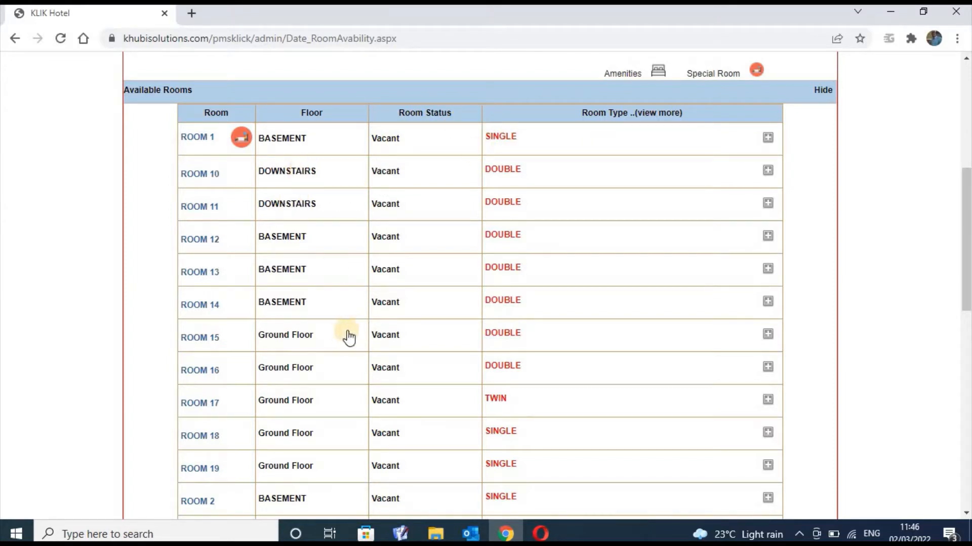
drag(965, 184, 967, 445)
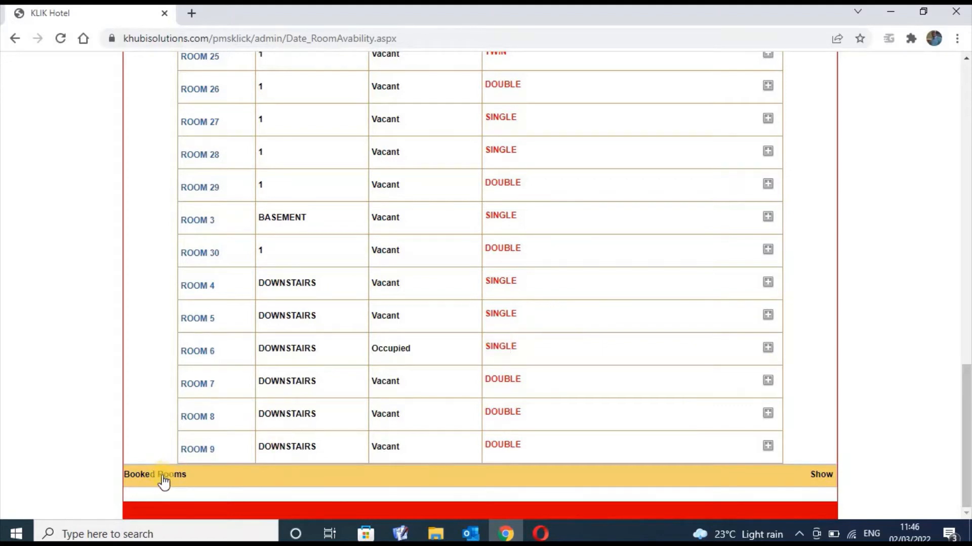
click(815, 476)
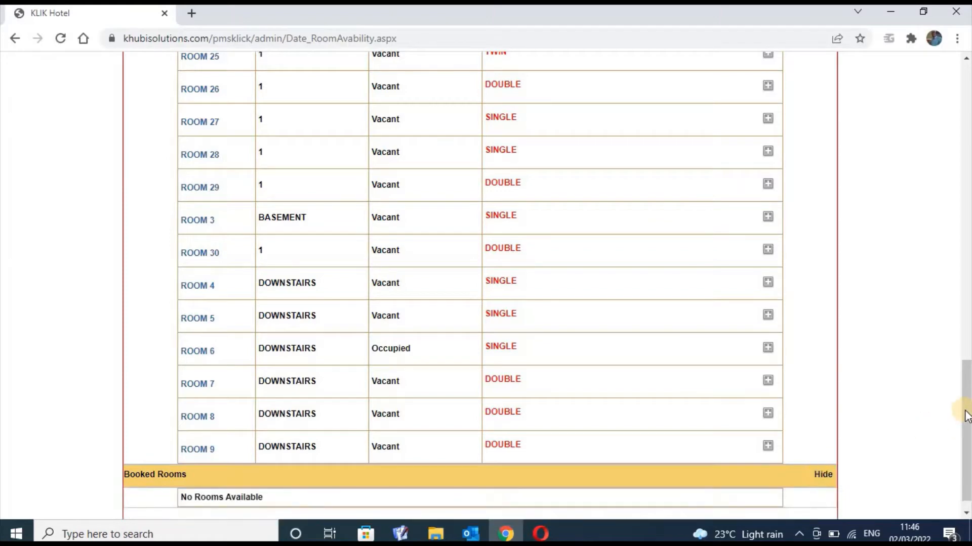
scroll(961, 399, down, 1)
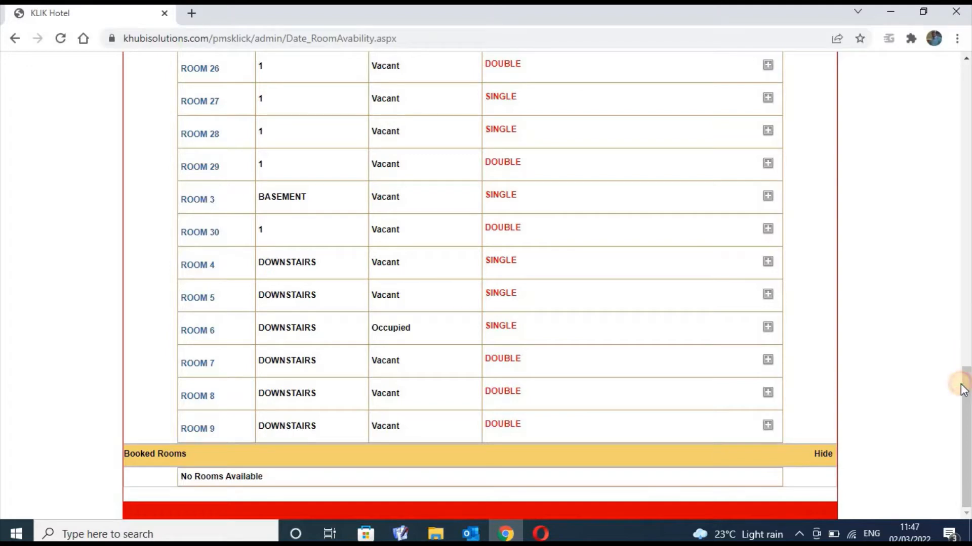
click(968, 141)
click(967, 142)
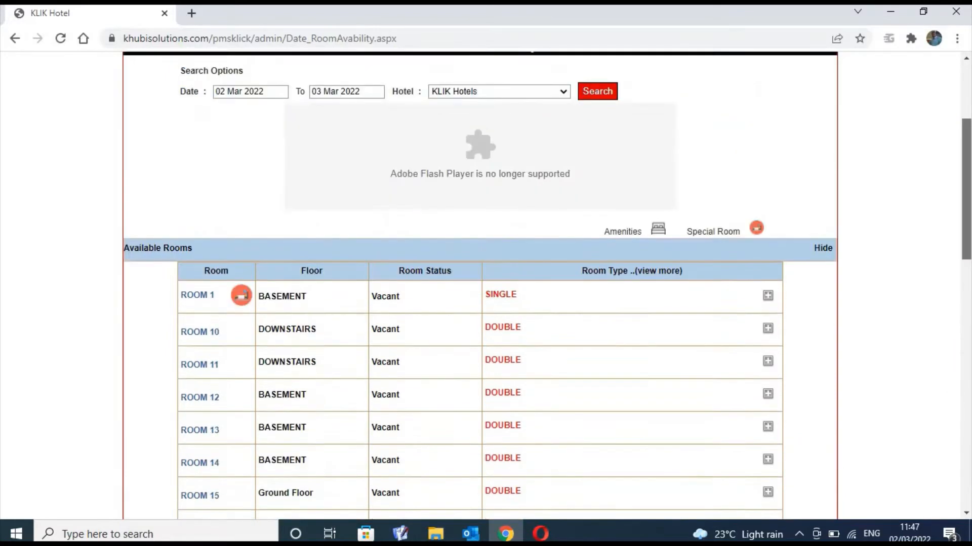
scroll(817, 146, down, 4)
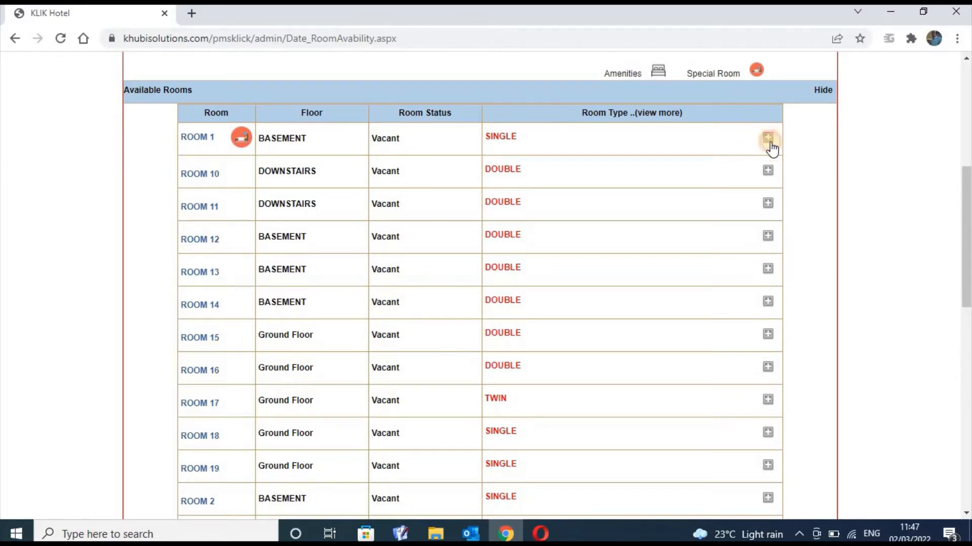
mouse_move(767, 144)
mouse_down()
mouse_move(801, 232)
mouse_move(764, 150)
mouse_up()
scroll(965, 238, up, 4)
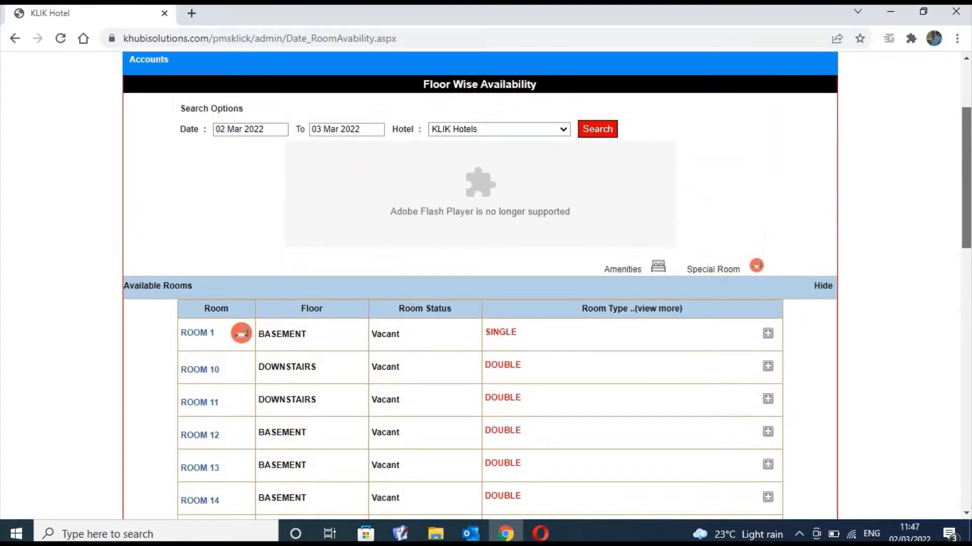
scroll(966, 238, up, 2)
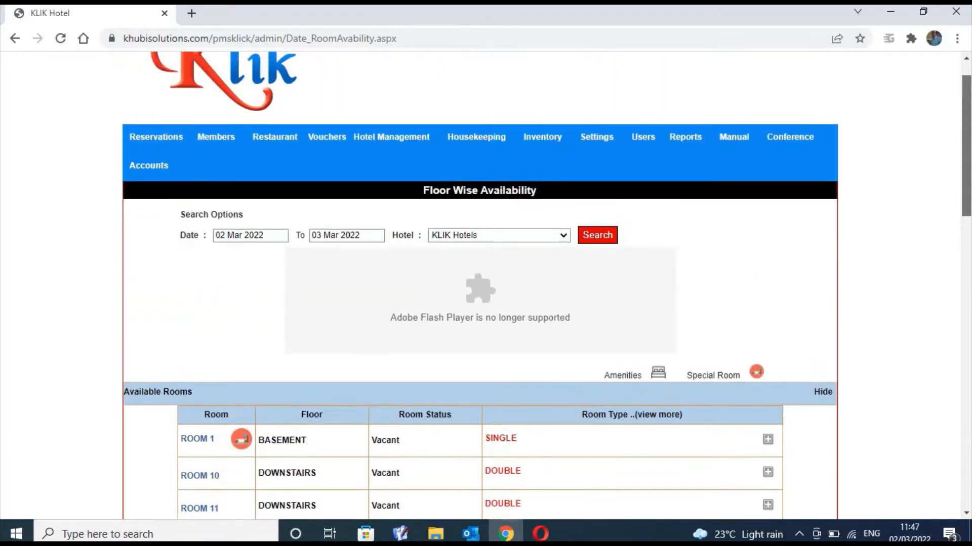
scroll(966, 237, down, 2)
scroll(966, 238, down, 1)
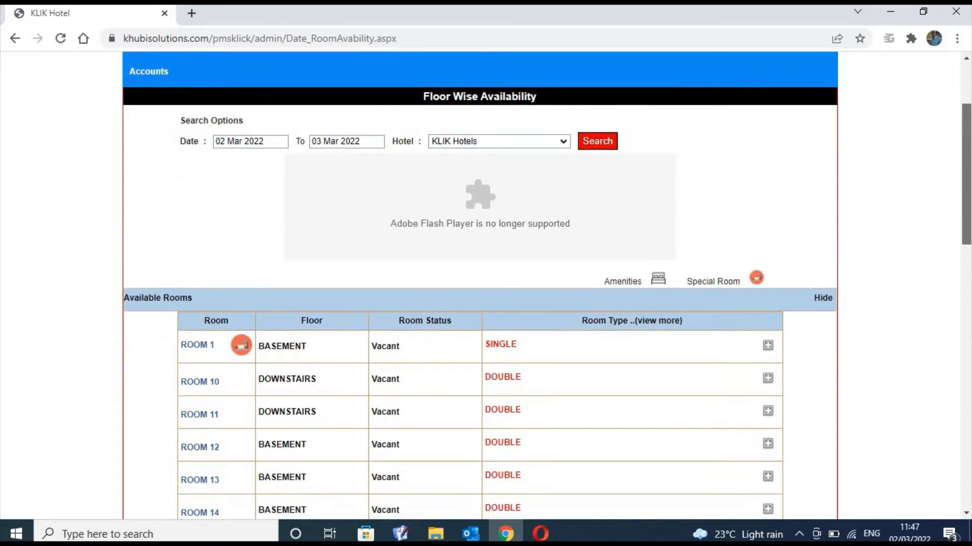
scroll(966, 237, down, 1)
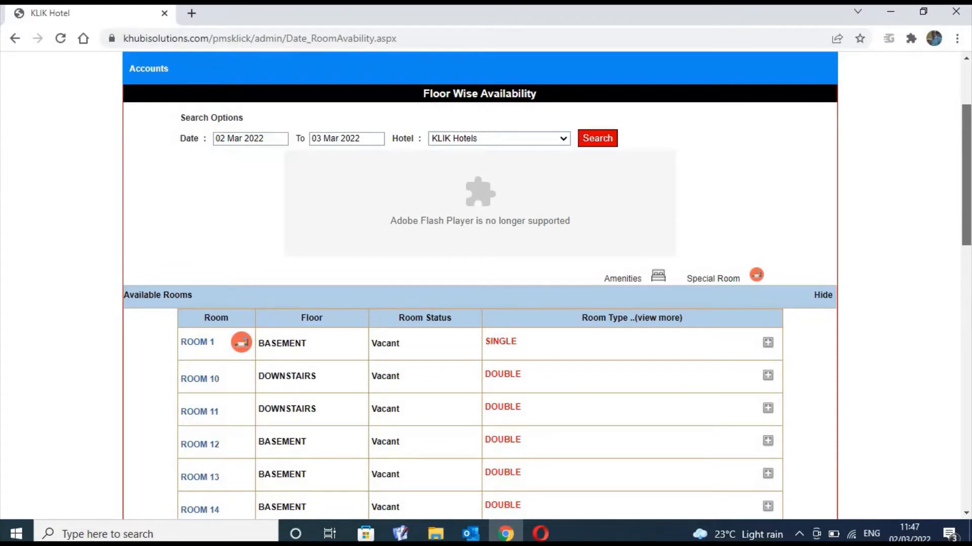
scroll(966, 238, down, 1)
scroll(486, 284, down, 5)
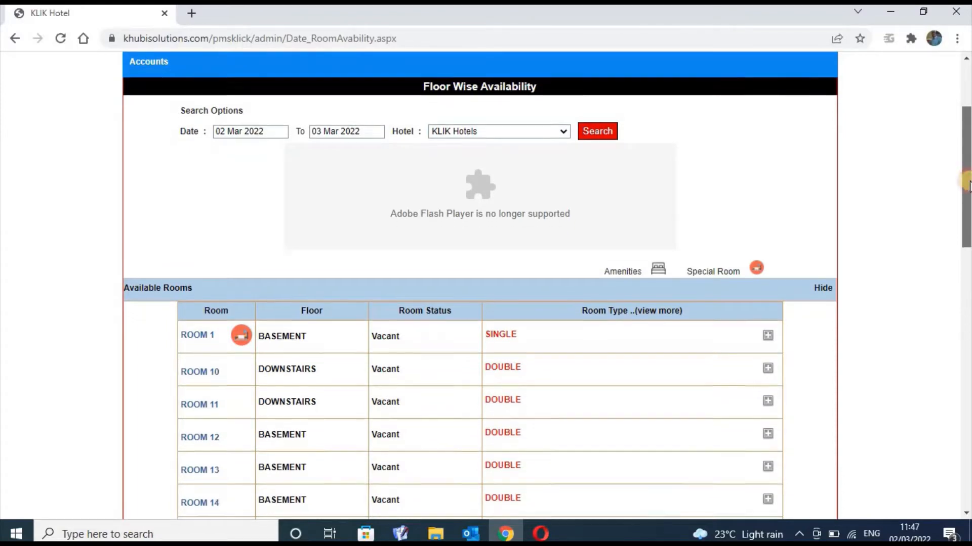
scroll(486, 284, up, 6)
scroll(961, 114, up, 2)
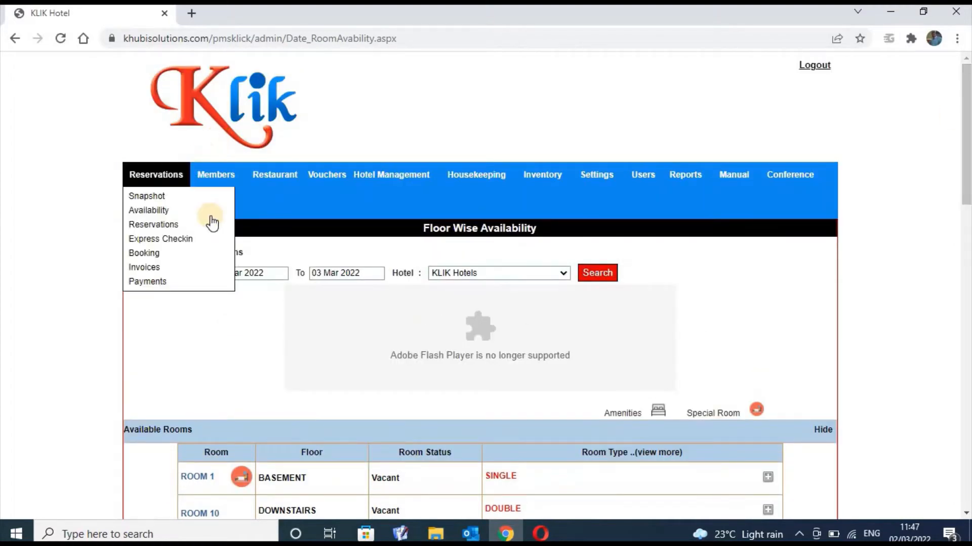
View the Reservations list, then start a new Booking for KLIK Hotels
mouse_move(151, 179)
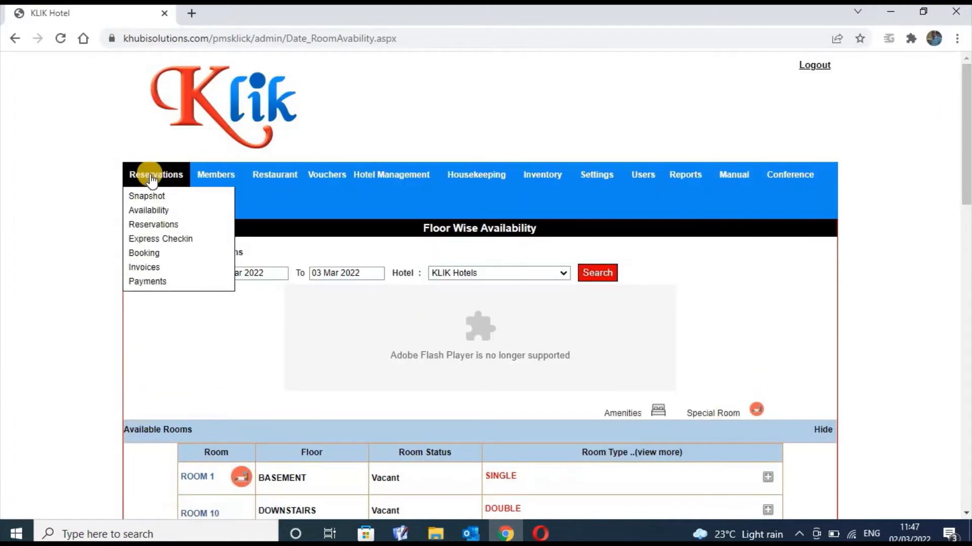
click(151, 227)
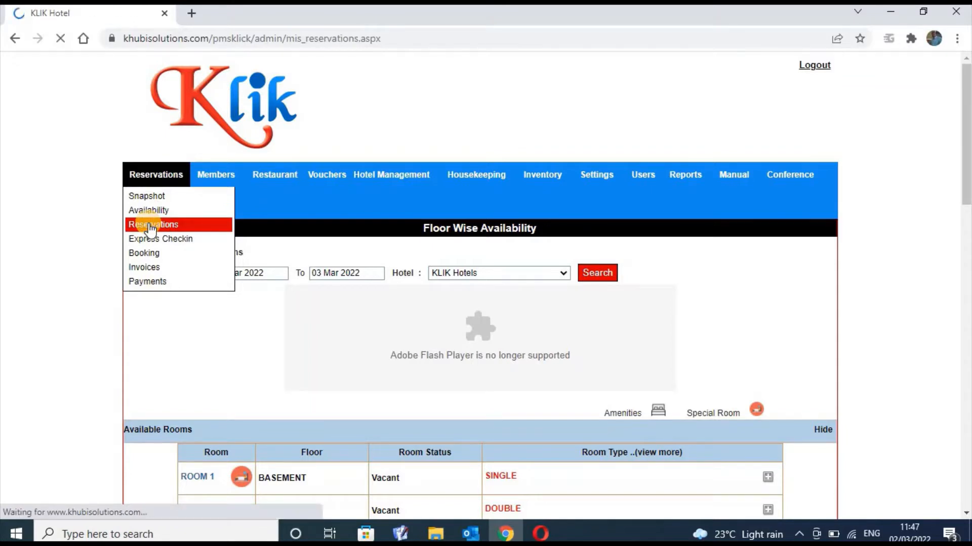
mouse_move(173, 174)
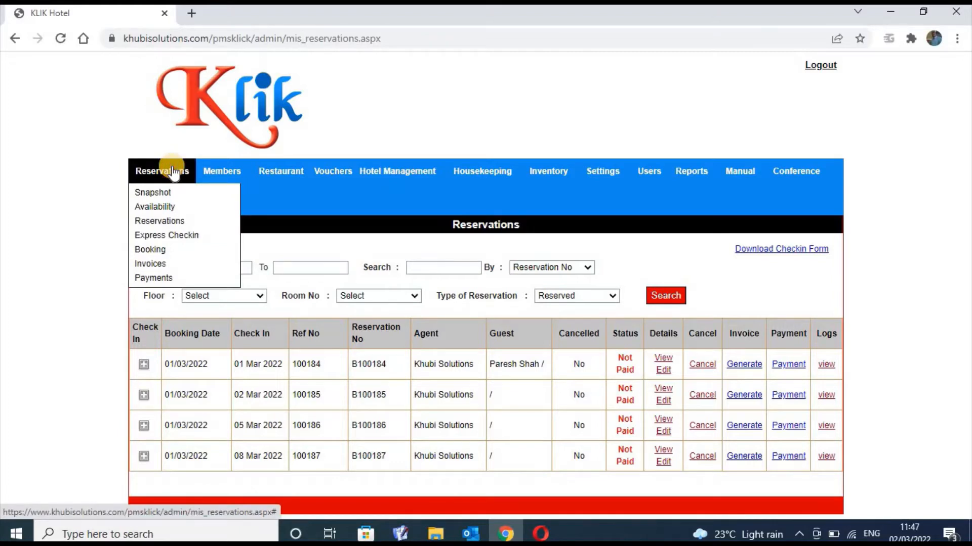
click(172, 172)
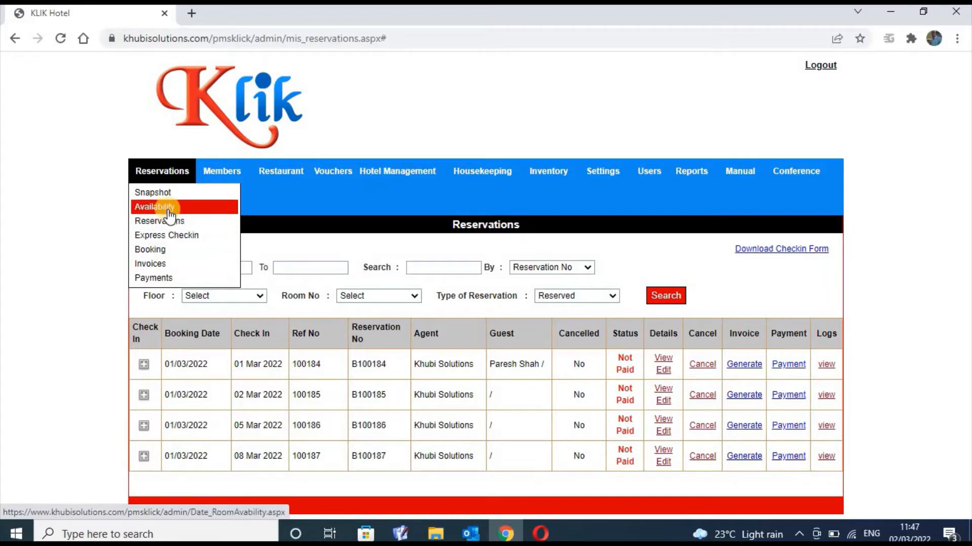
click(161, 252)
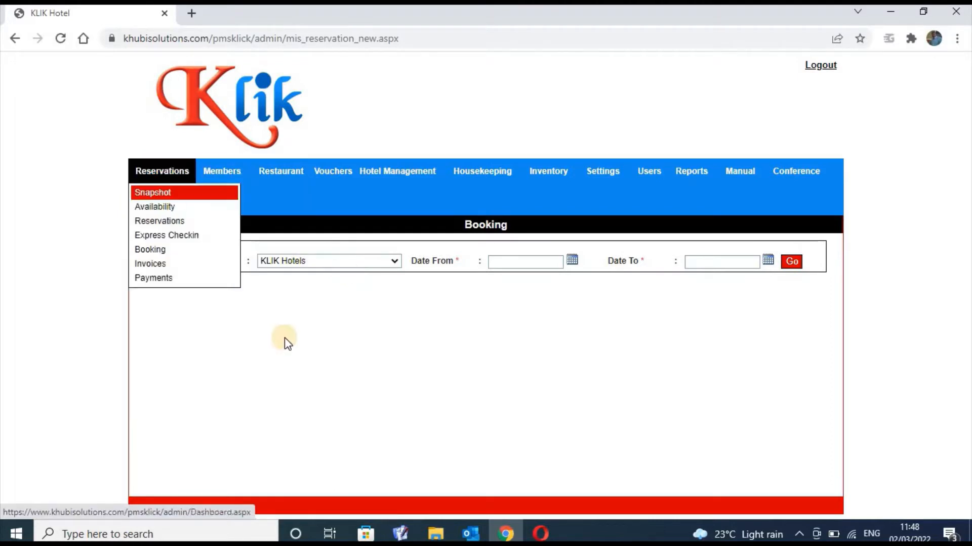
Look through the Accounts menu pages, then return to the Reservations menu
click(173, 206)
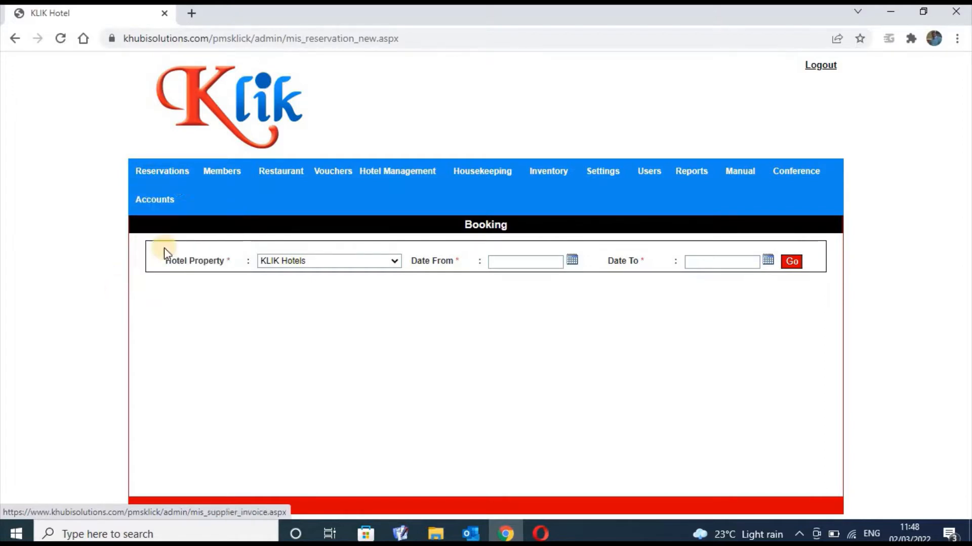
mouse_move(169, 174)
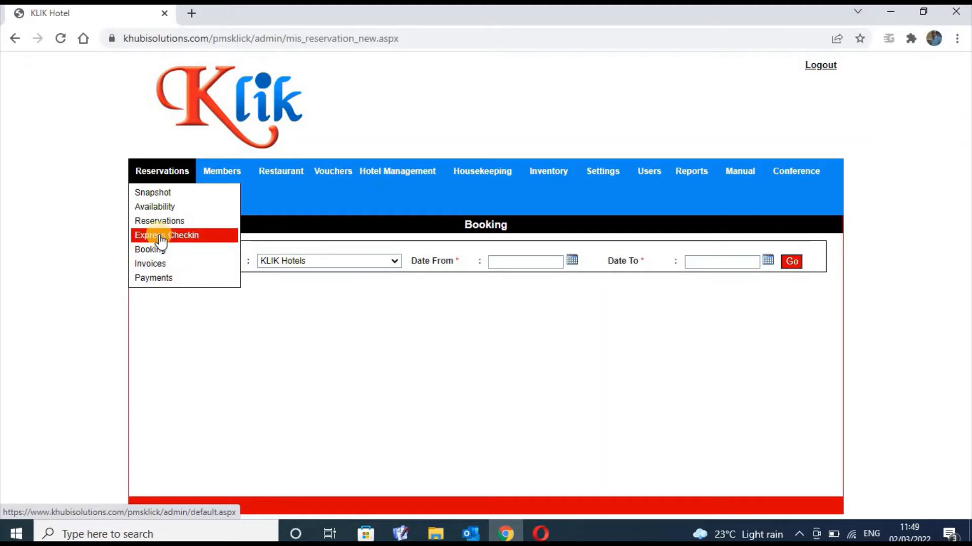
In Express Checkin, pick the green 2 Available cell for 2 March 2022
click(161, 237)
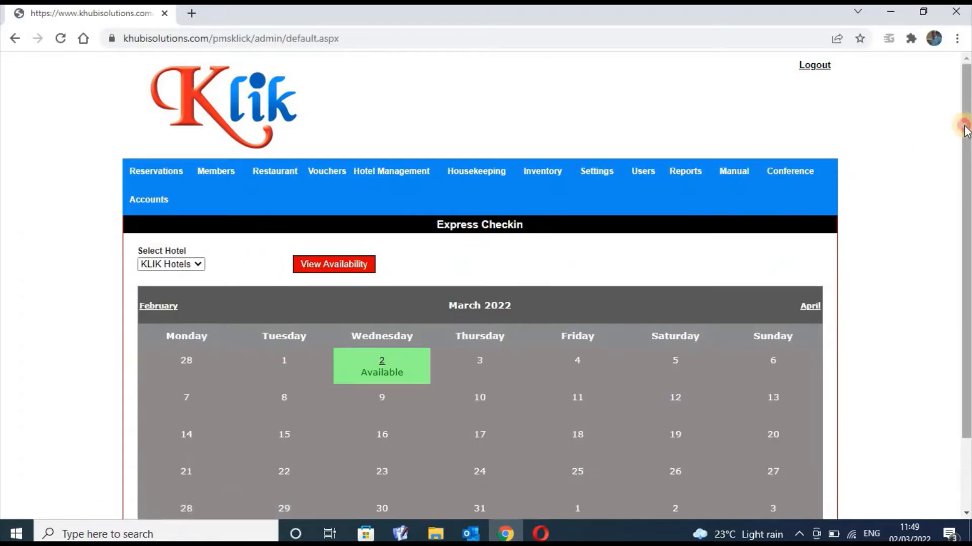
scroll(486, 283, down, 2)
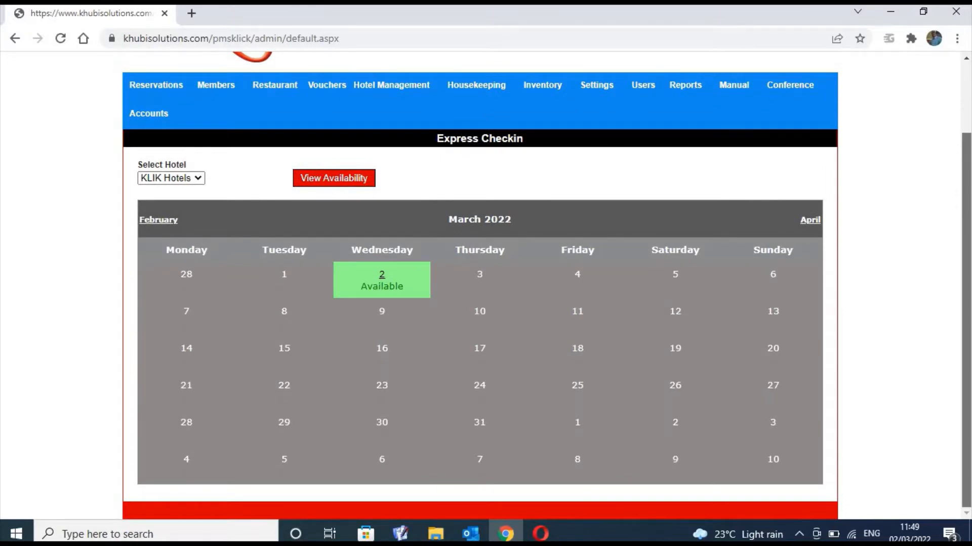
click(385, 282)
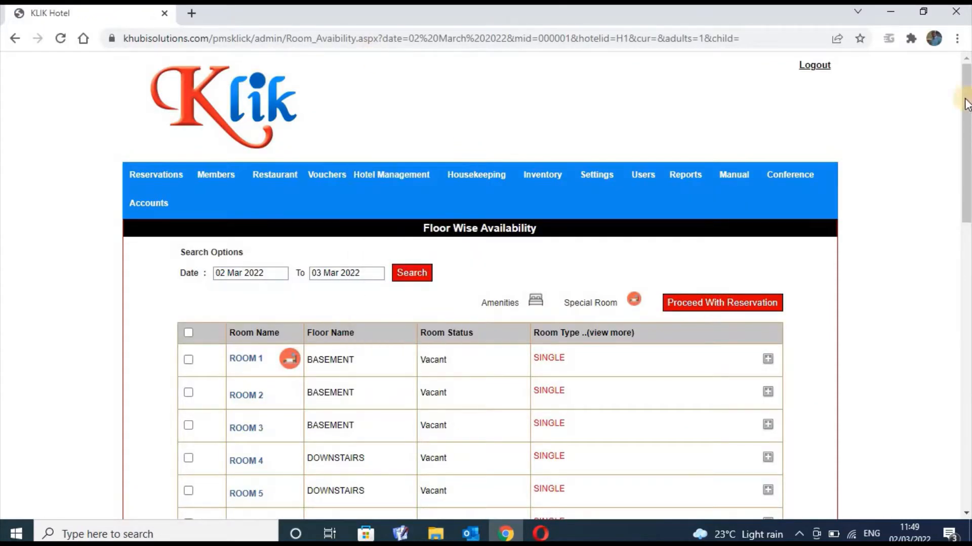
Select ROOM 1 and ROOM 2 and proceed with the reservation
drag(967, 104, 966, 166)
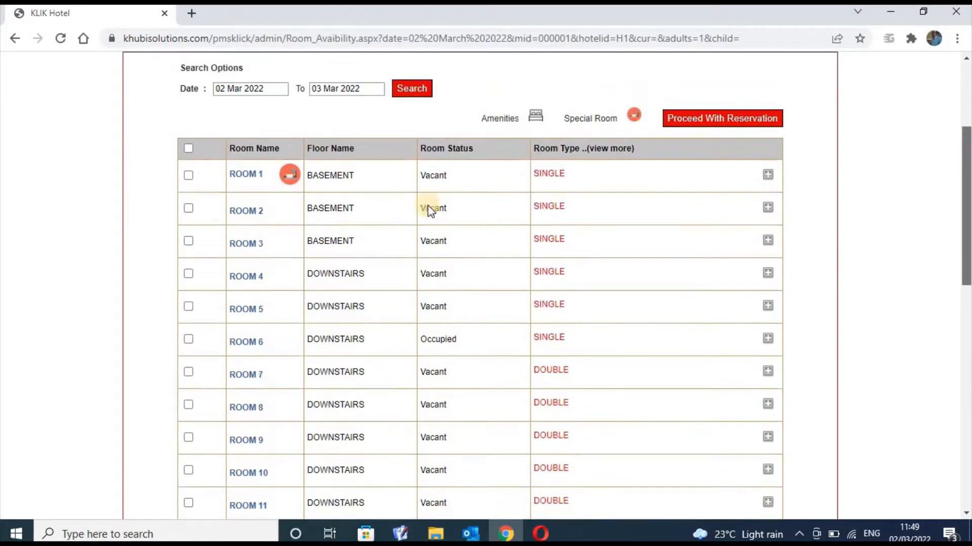
click(190, 176)
click(190, 210)
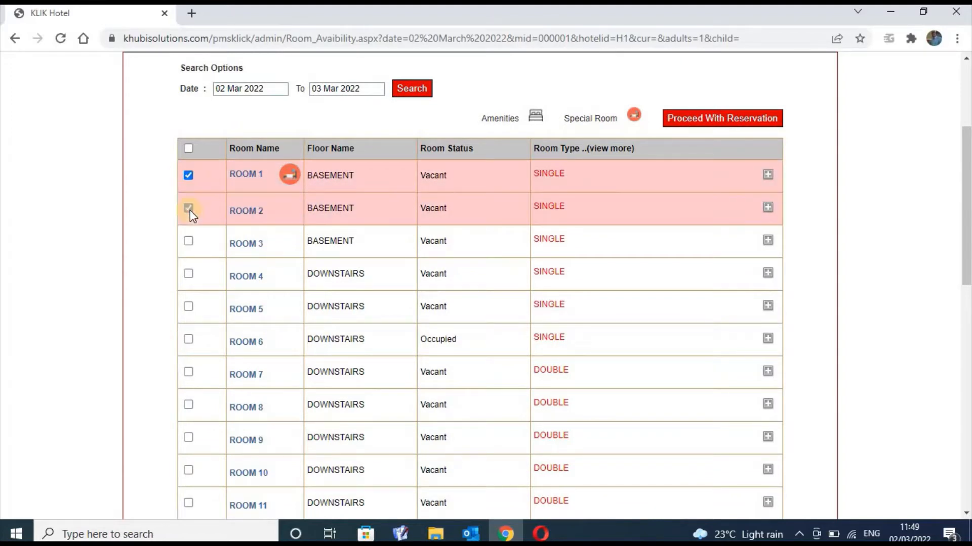
click(707, 123)
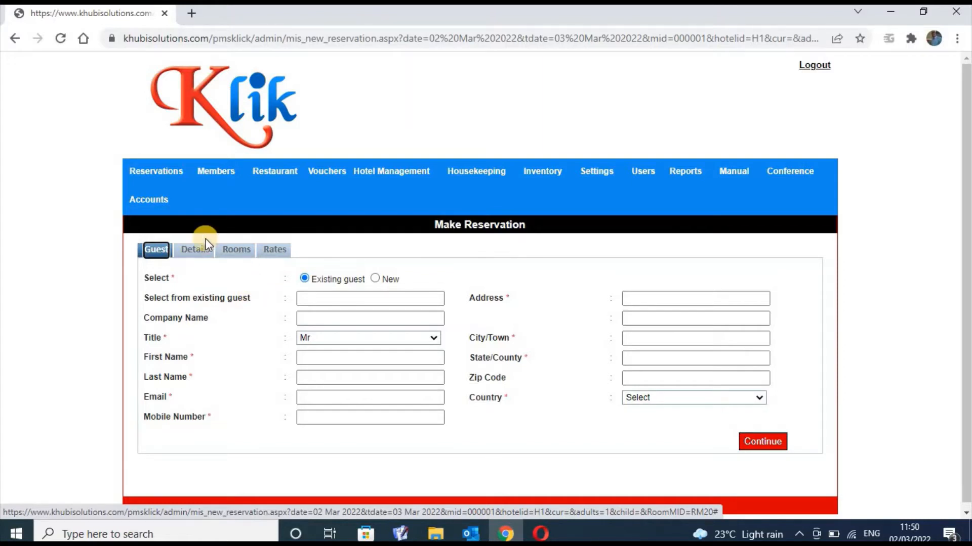
Try the existing-guest search, company, first name and title fields on the Guest tab
click(311, 299)
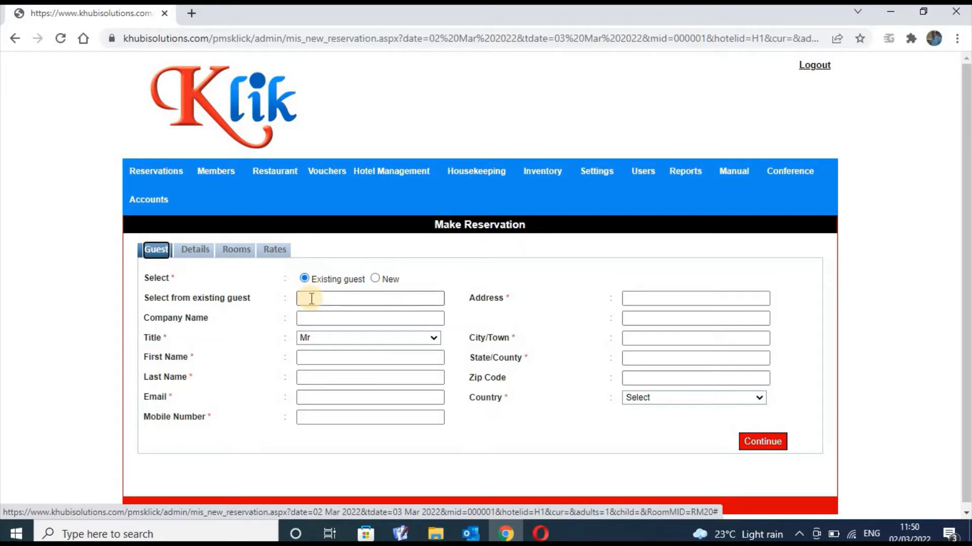
click(311, 299)
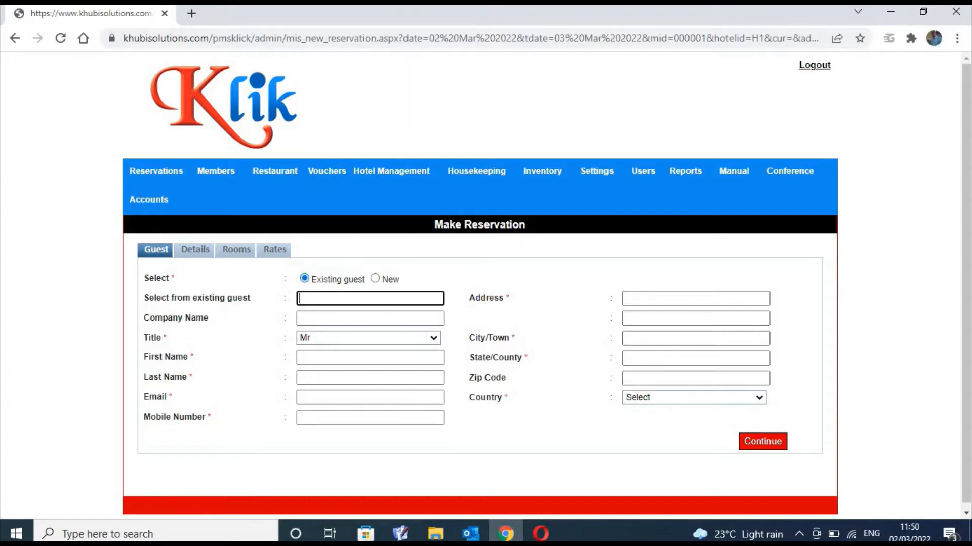
drag(965, 170, 966, 202)
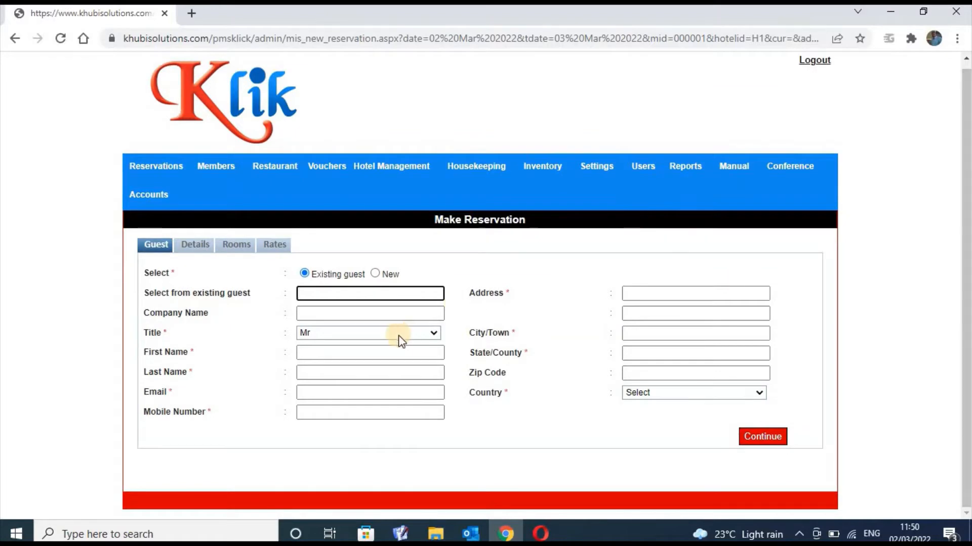
click(395, 317)
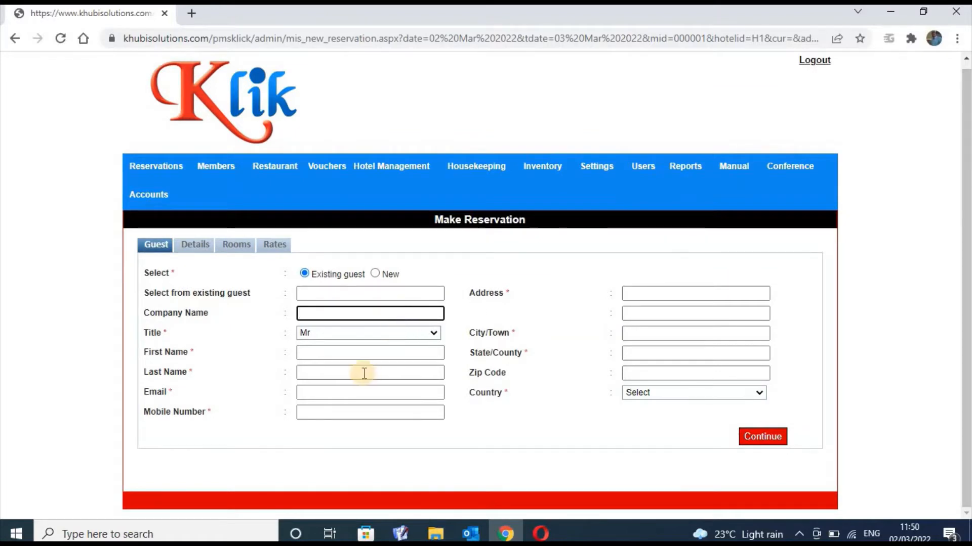
click(369, 357)
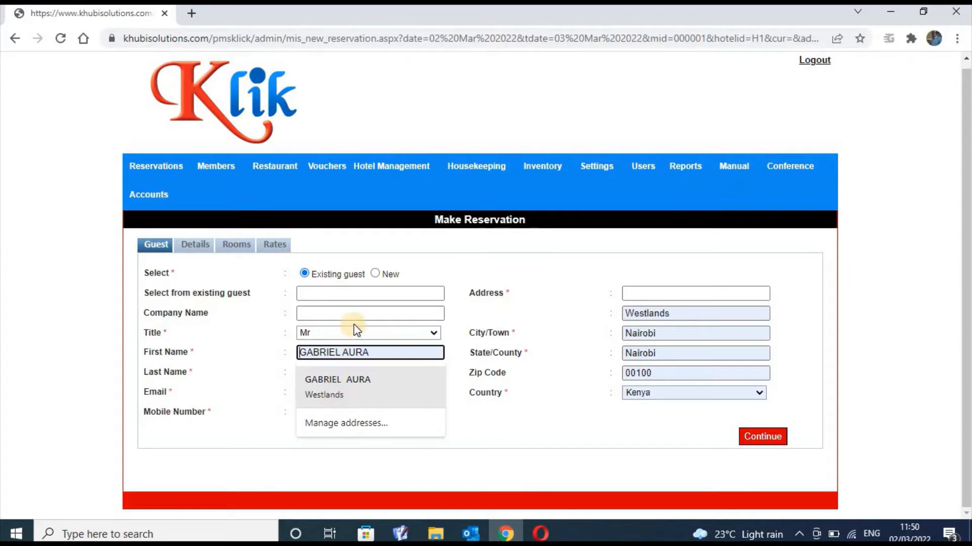
click(356, 337)
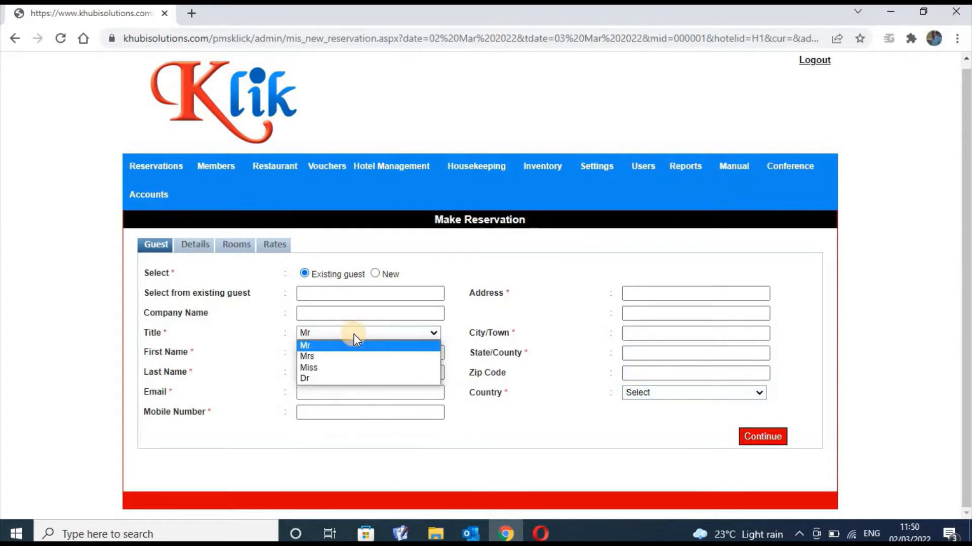
click(358, 311)
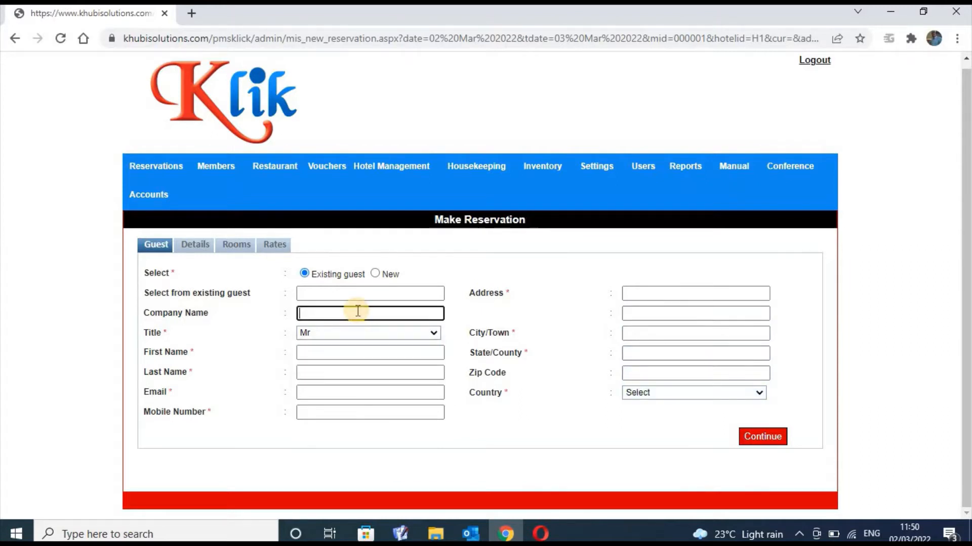
click(357, 294)
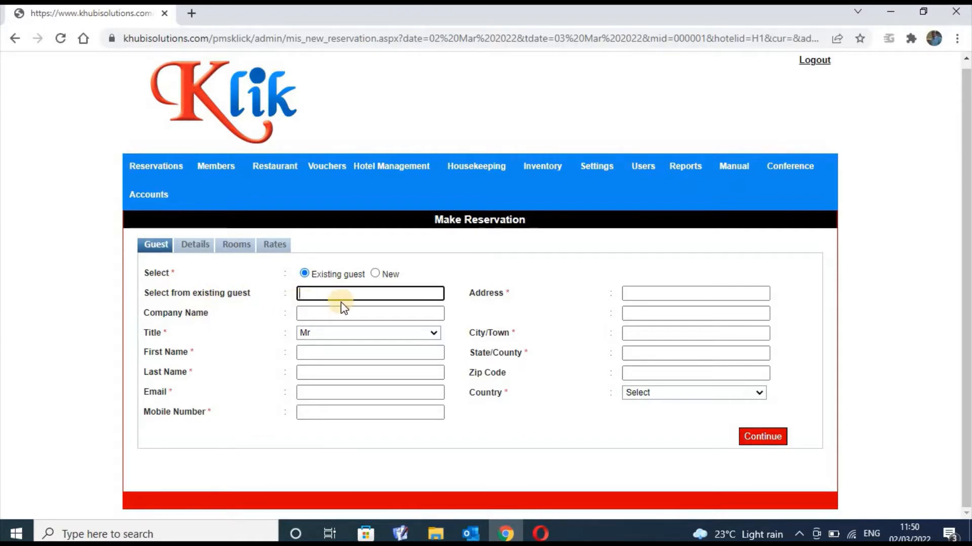
click(371, 301)
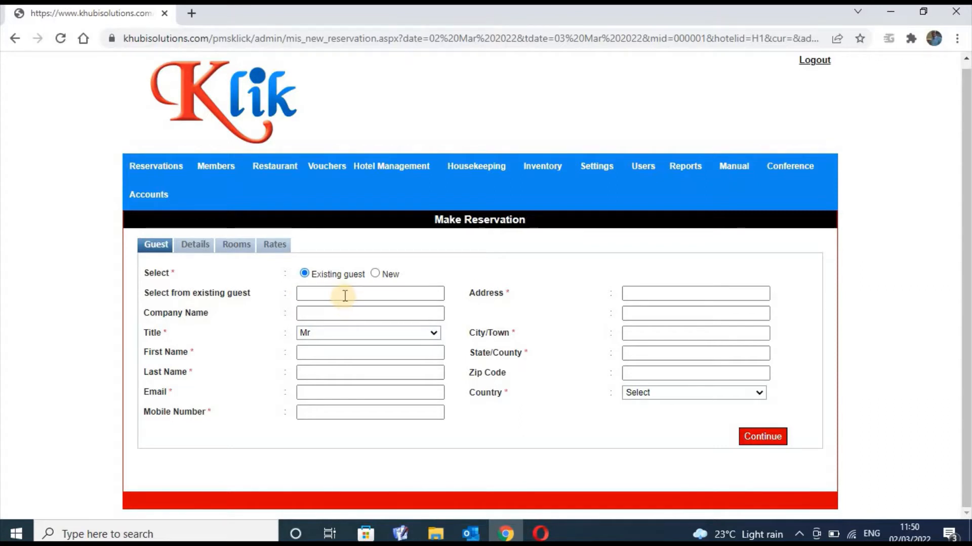
Toggle between New and Existing guest, leaving Existing guest selected
click(375, 273)
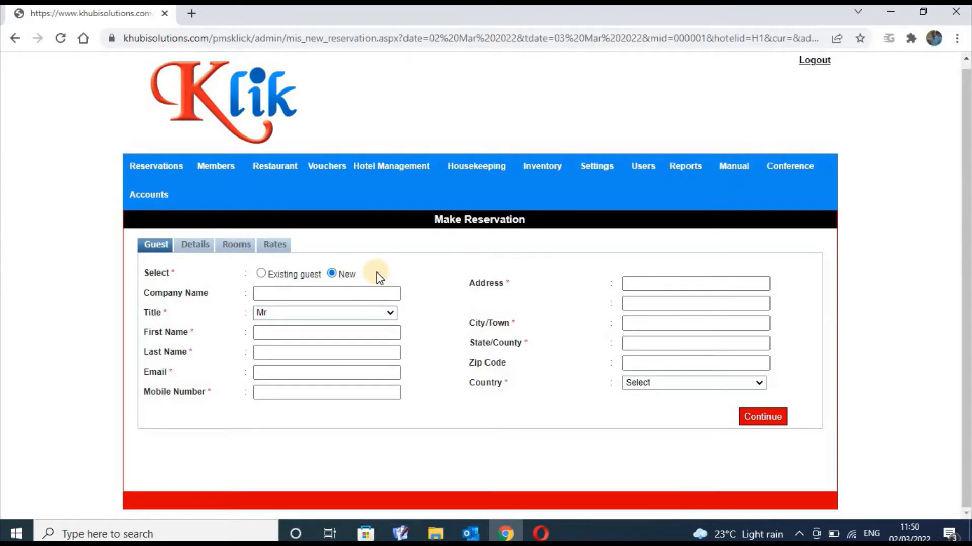
click(260, 273)
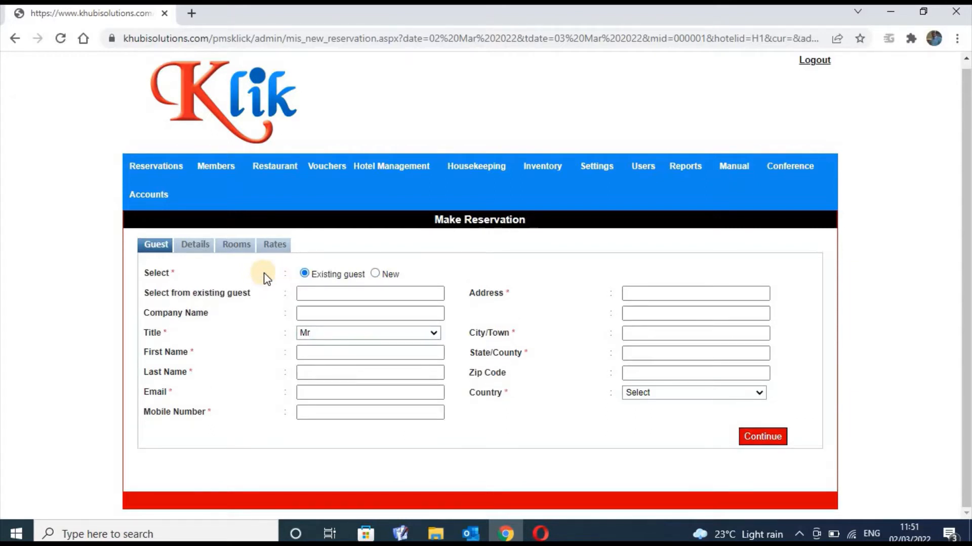
click(383, 275)
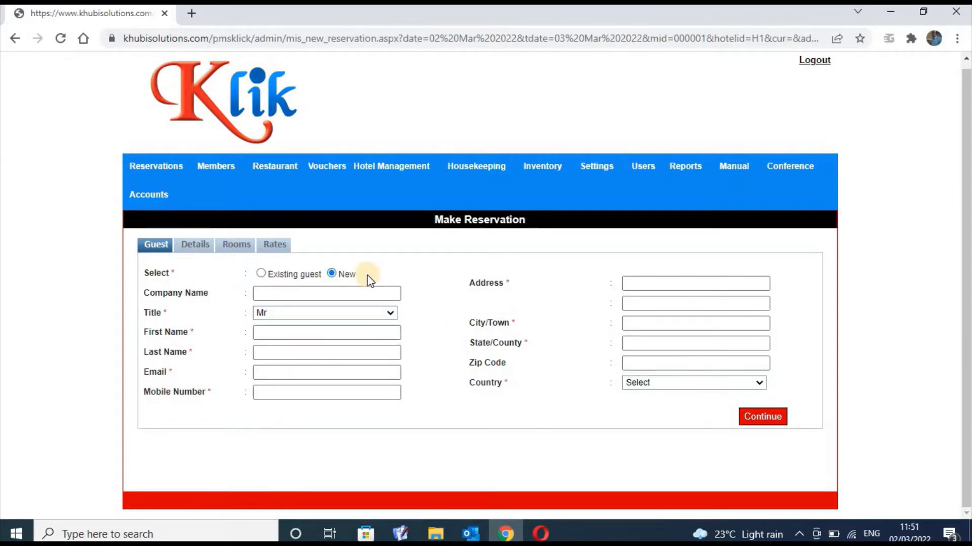
click(262, 273)
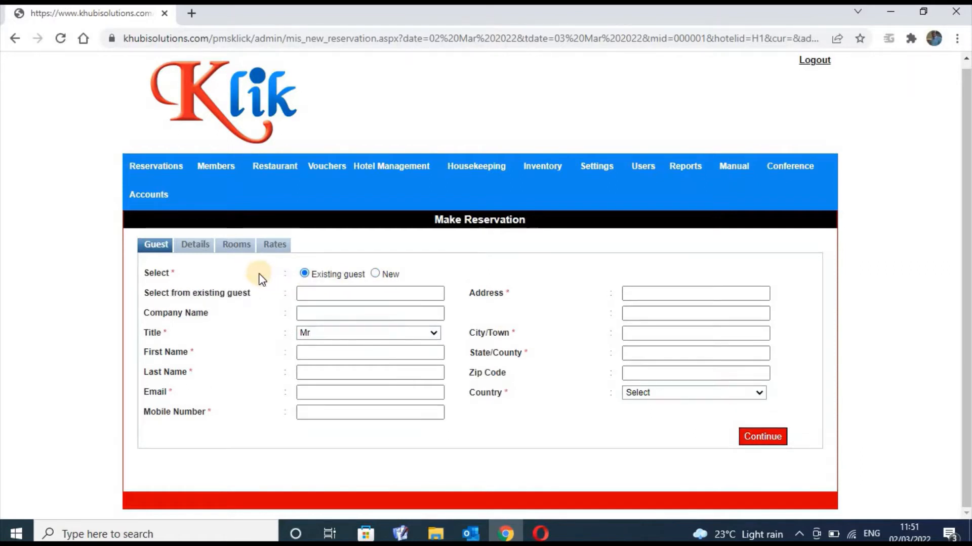
click(202, 250)
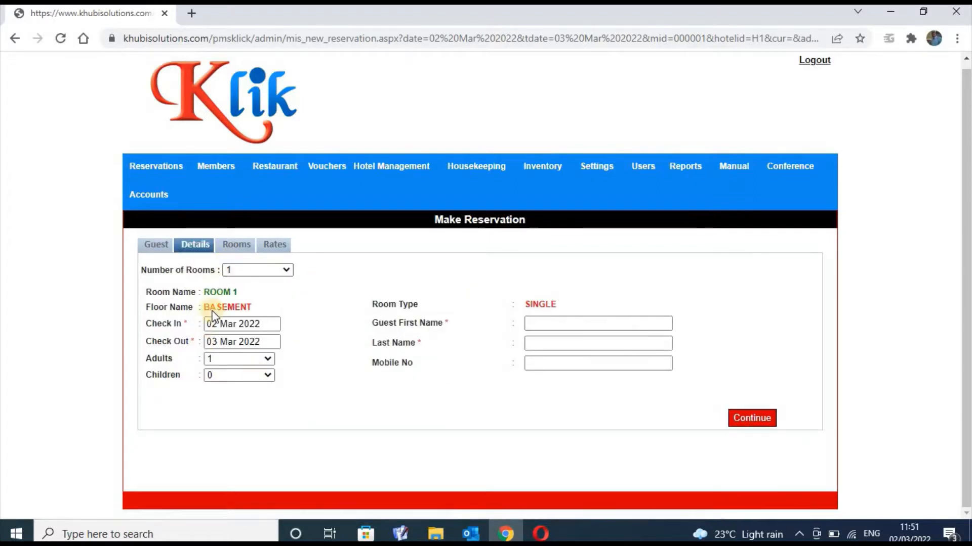
click(236, 247)
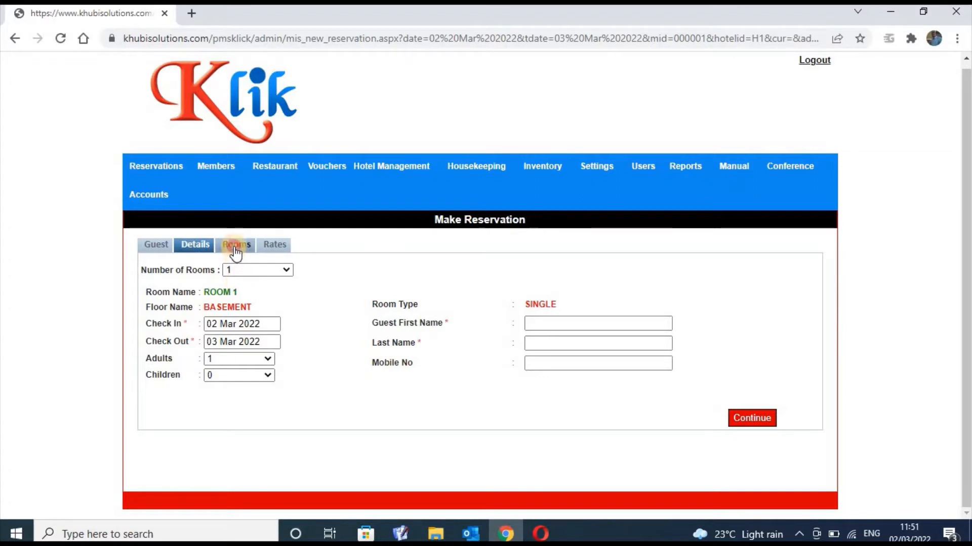
click(271, 245)
click(158, 247)
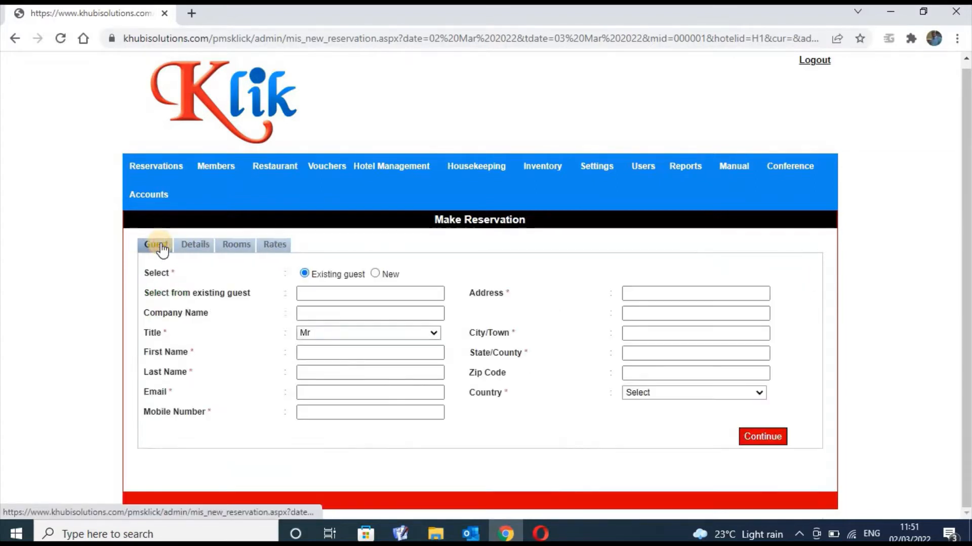
click(349, 357)
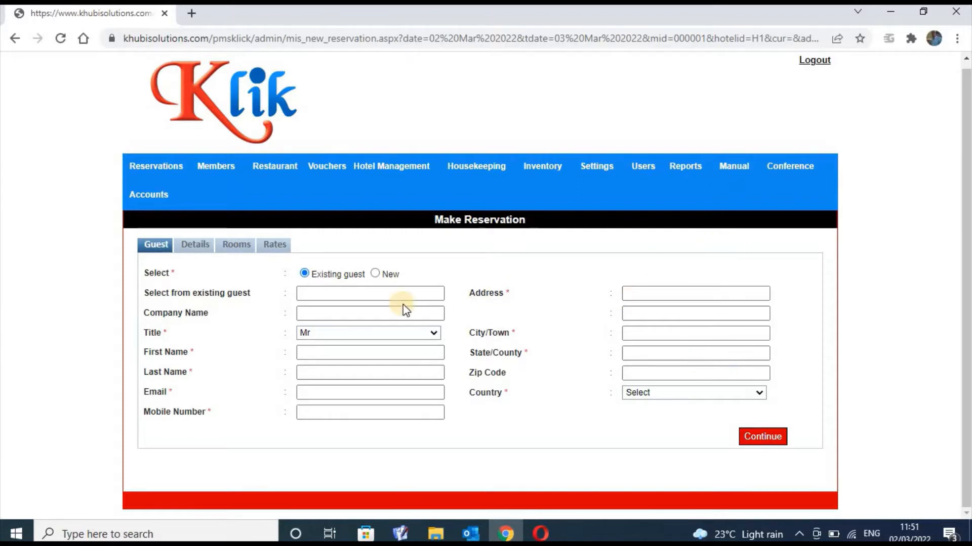
click(393, 293)
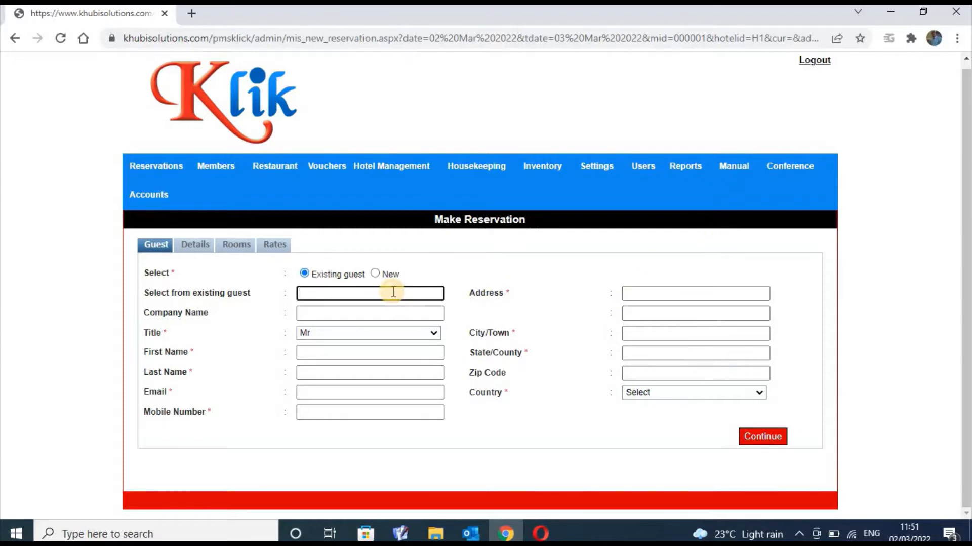
text(ga)
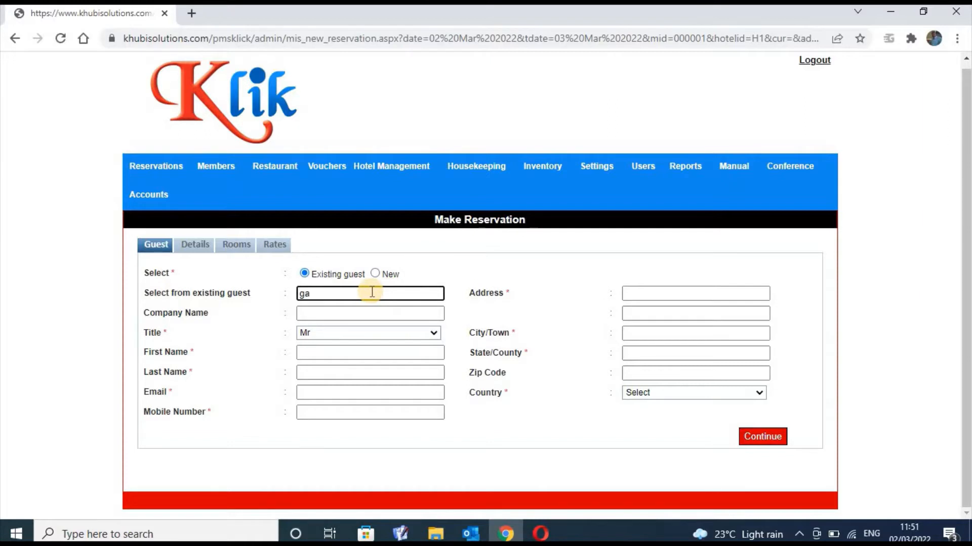
key(BackSpace)
key(BackSpace)
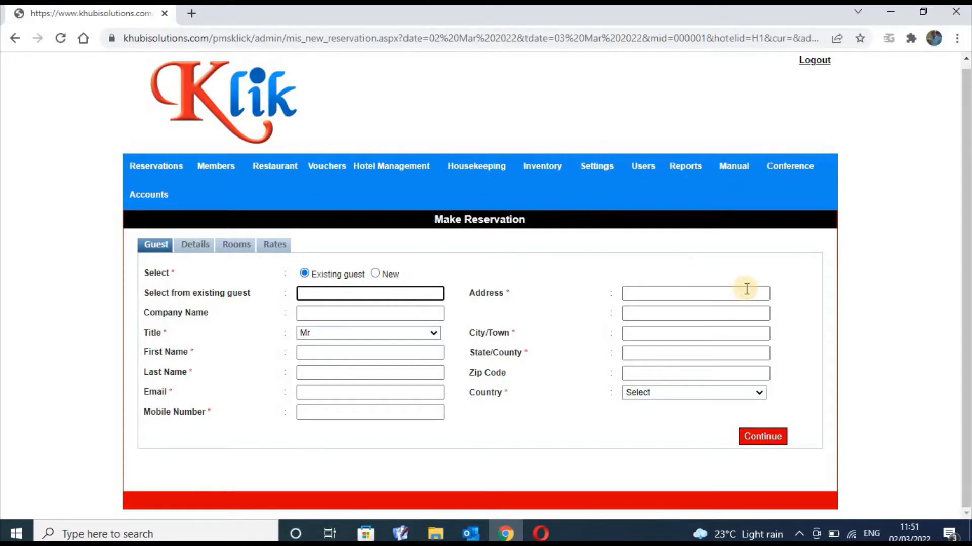
scroll(850, 215, up, 1)
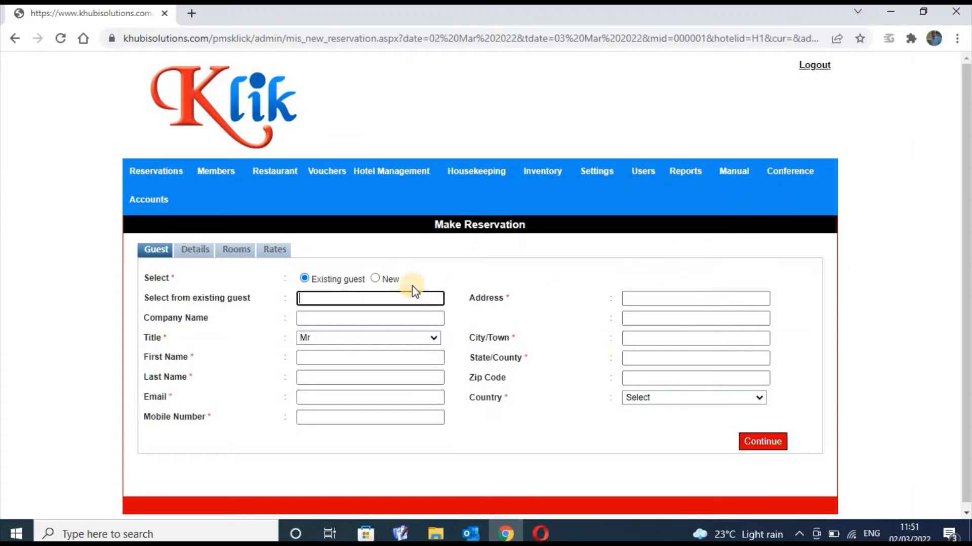
Switch to a new guest, set title Dr and correct the company to KHUBI SOLUTION
click(386, 278)
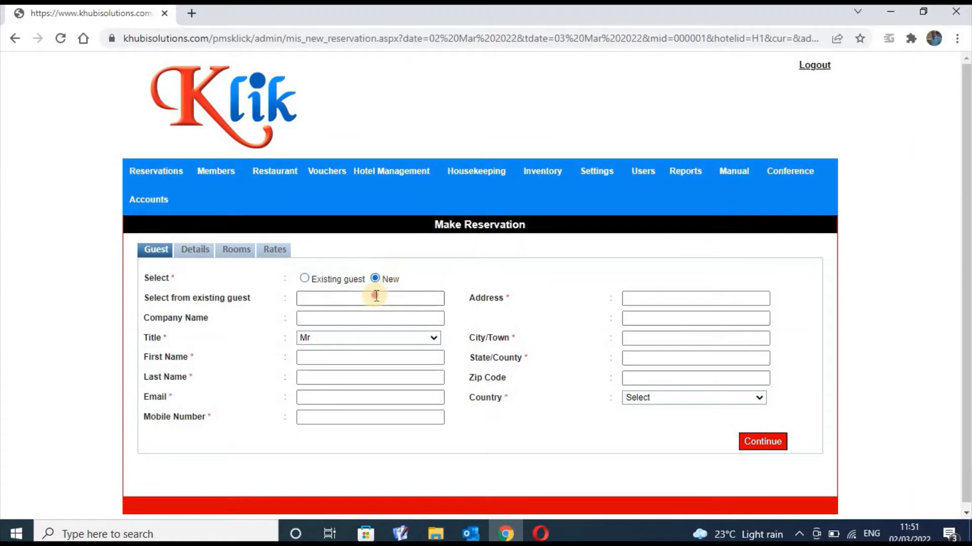
click(376, 296)
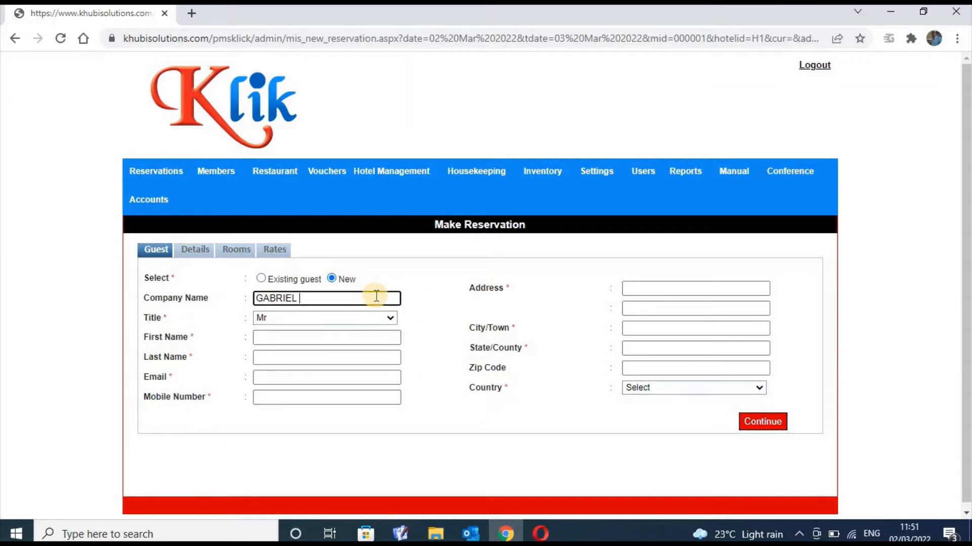
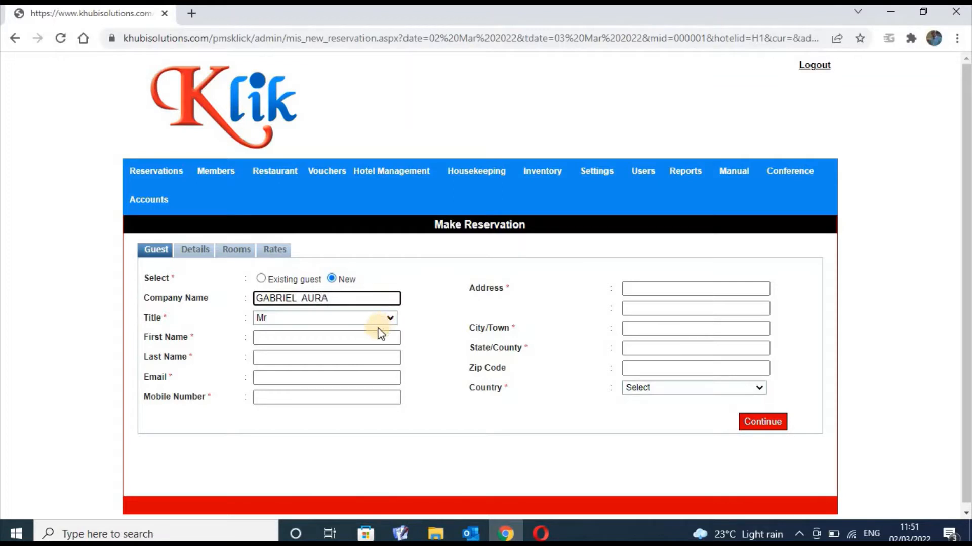
click(387, 320)
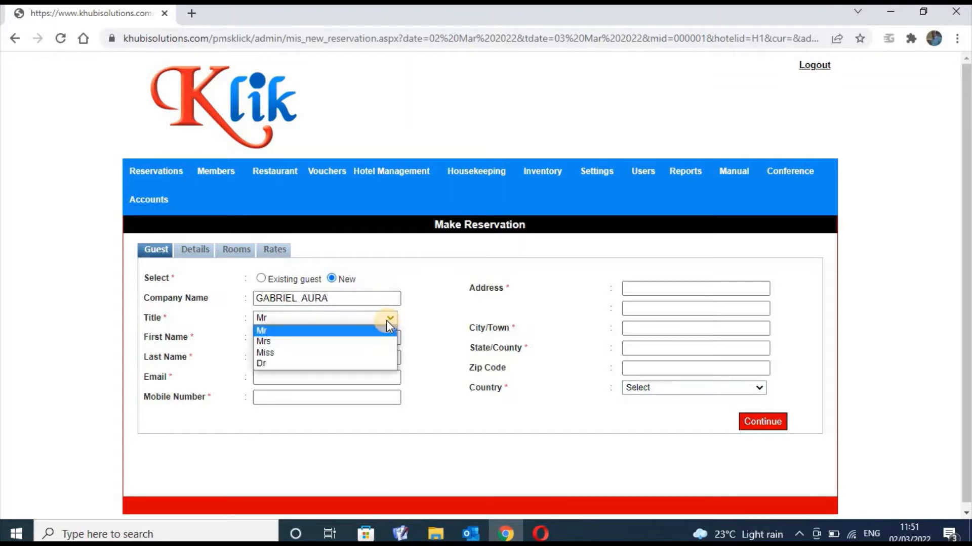
click(344, 364)
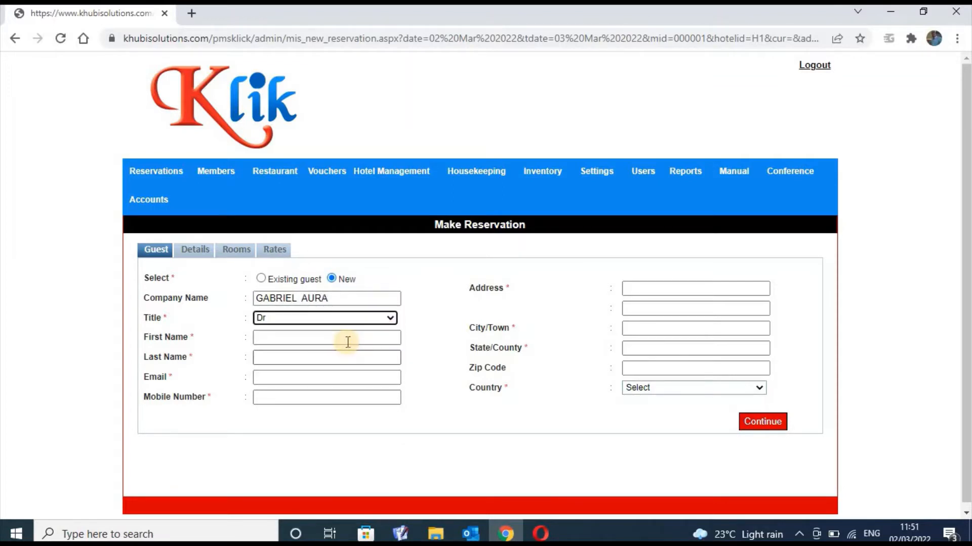
click(347, 338)
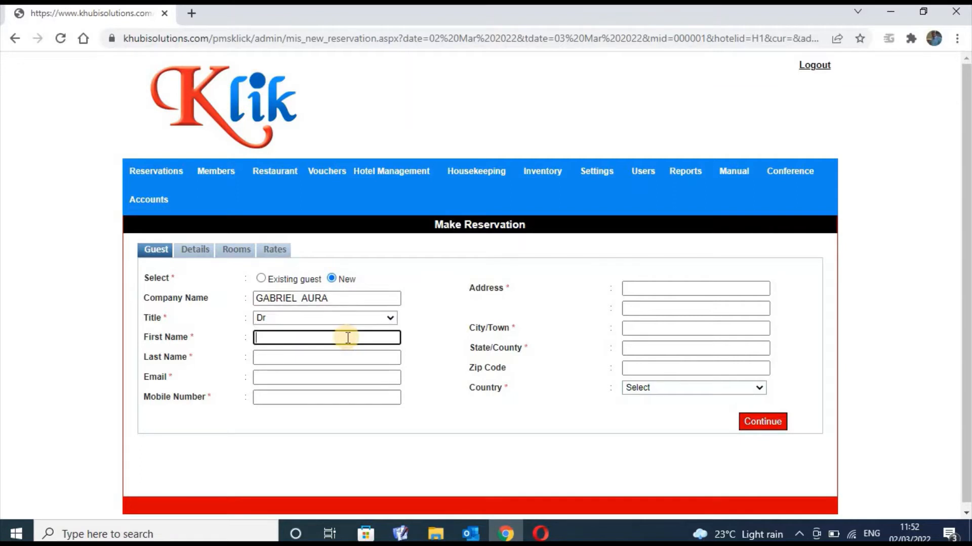
click(367, 298)
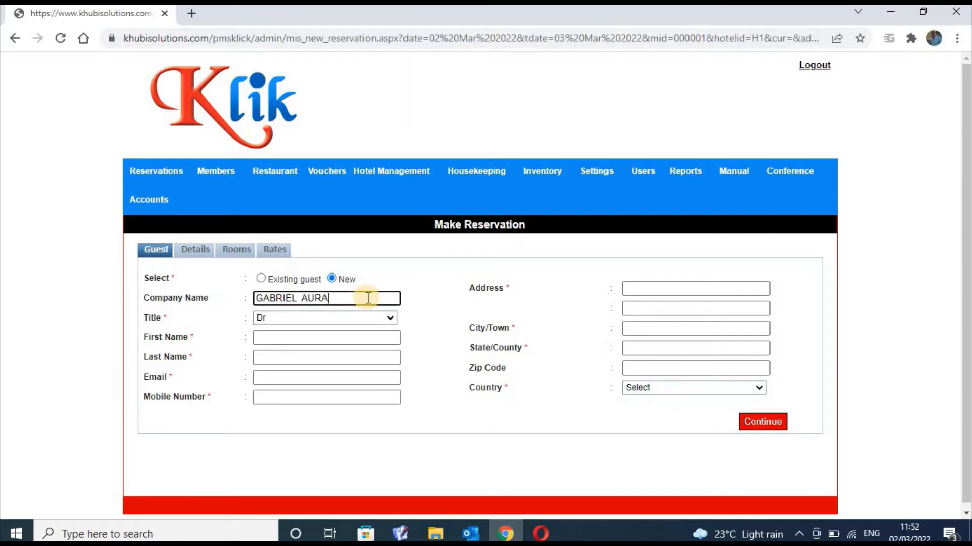
key(BackSpace)
key(BackSpace)
key(BackSpace)
key(BackSpace)
key(BackSpace)
key(BackSpace)
key(BackSpace)
key(BackSpace)
key(BackSpace)
key(BackSpace)
key(BackSpace)
key(BackSpace)
key(BackSpace)
text(KHUBI SOLUTION)
Enter the guest's first and last names, autofill e-mail and address, and clear Mobile Number
click(309, 339)
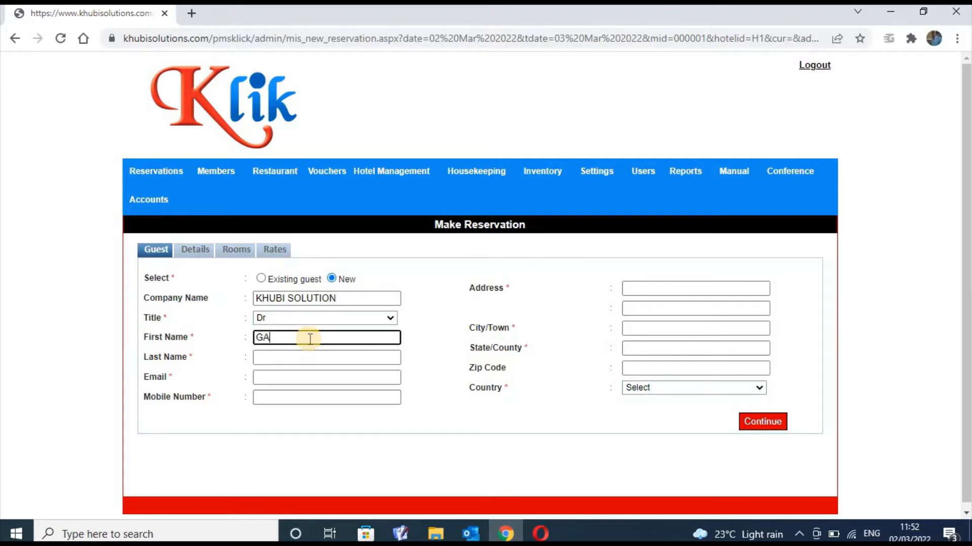
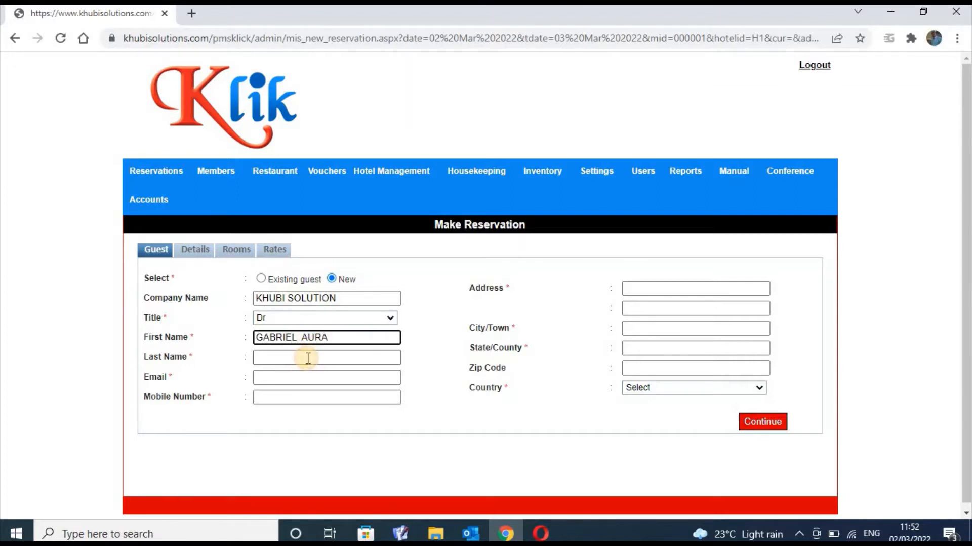
click(308, 359)
text(MIRAH)
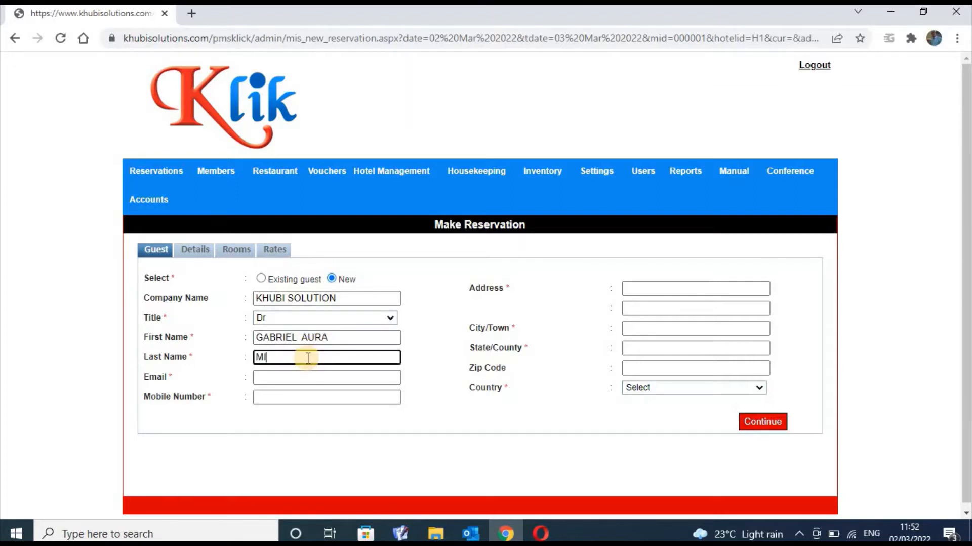
click(305, 377)
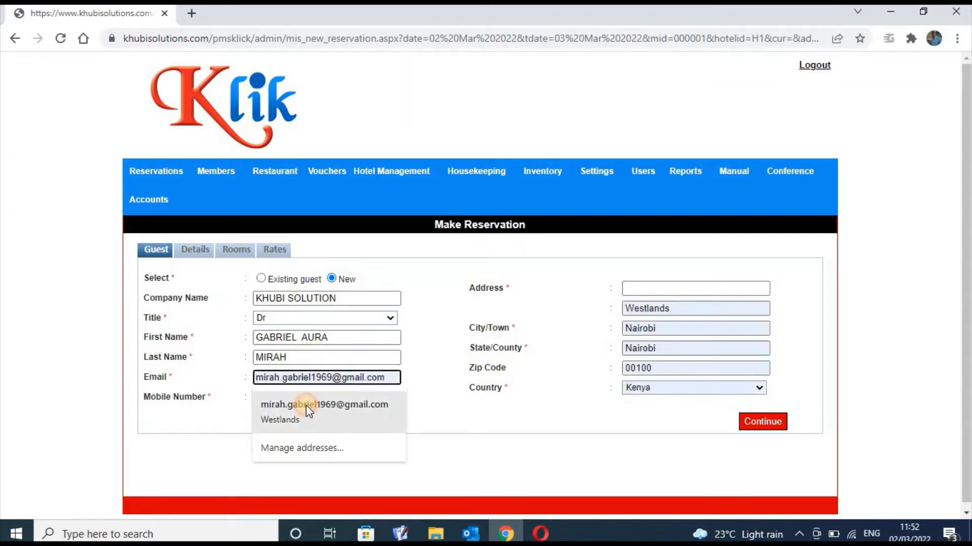
click(306, 404)
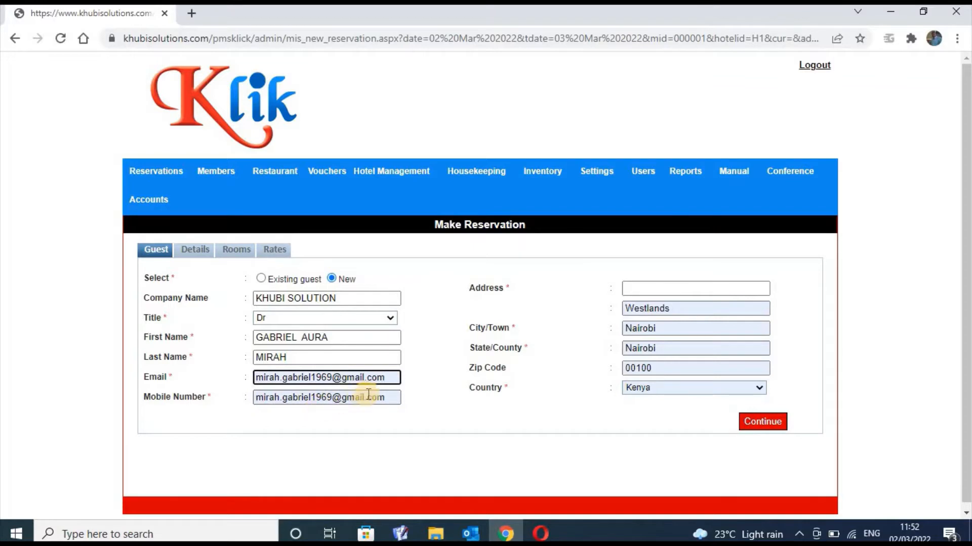
click(388, 397)
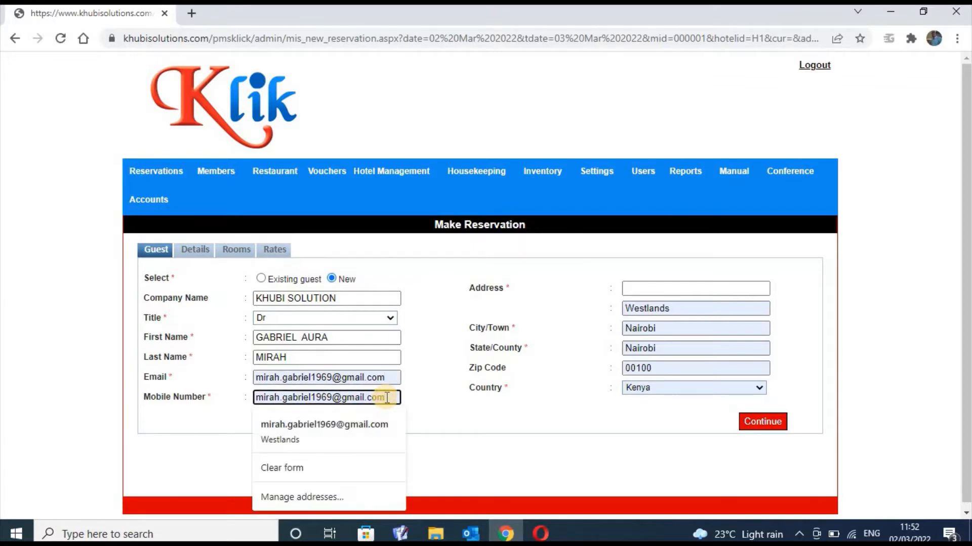
key(BackSpace)
key(BackSpace)
key(BackSpace)
key(BackSpace)
key(BackSpace)
key(BackSpace)
key(BackSpace)
key(BackSpace)
key(BackSpace)
key(BackSpace)
key(BackSpace)
key(BackSpace)
key(BackSpace)
key(BackSpace)
key(BackSpace)
key(BackSpace)
key(BackSpace)
key(BackSpace)
key(BackSpace)
key(BackSpace)
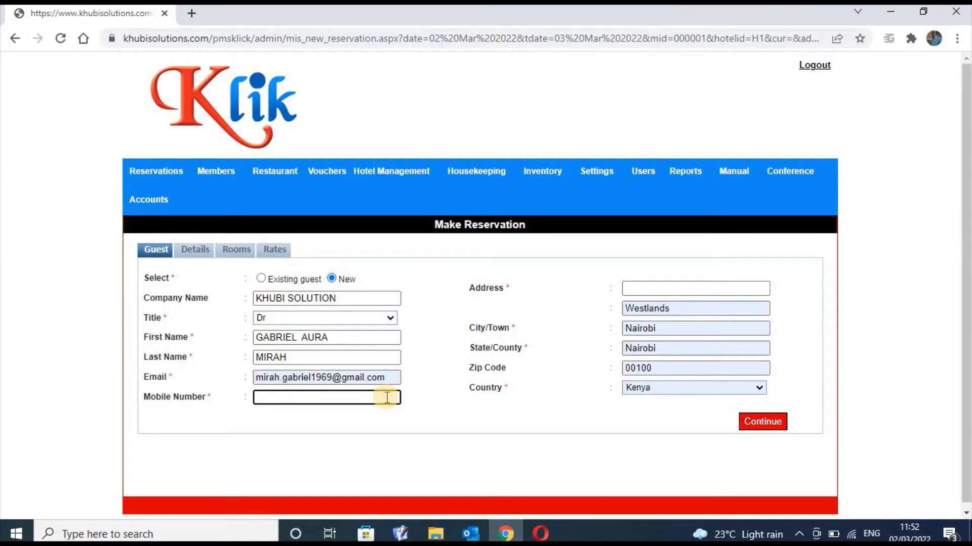
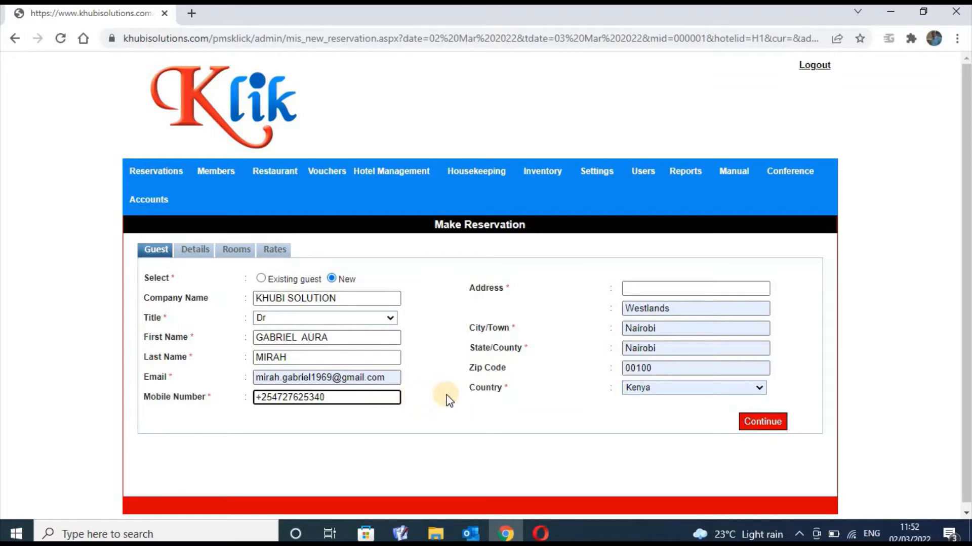
Enter the guest's mobile number, company MEDANTA HOSPITAL and address westlands, then continue to Details
click(362, 297)
key(BackSpace)
key(BackSpace)
key(BackSpace)
key(BackSpace)
key(BackSpace)
key(BackSpace)
key(BackSpace)
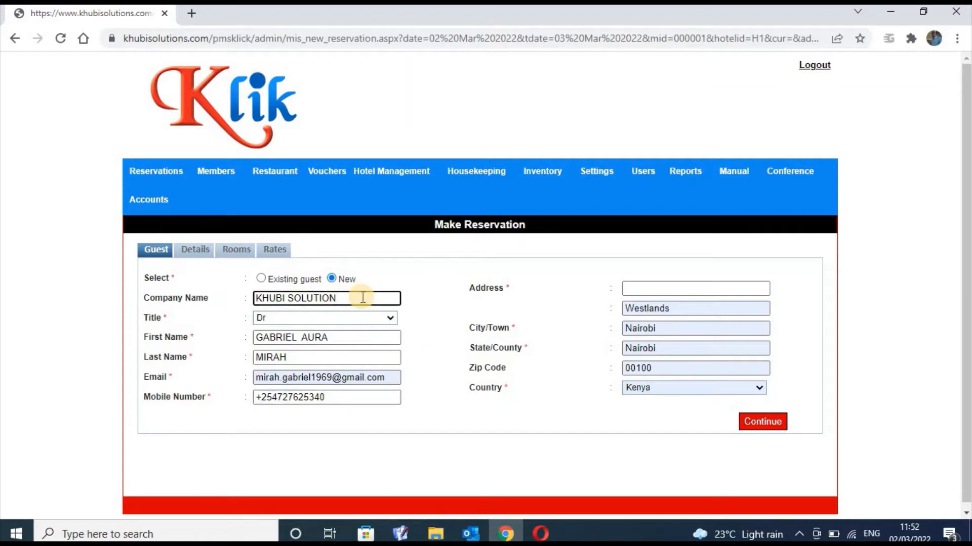
key(BackSpace)
key(BackSpace)
key(BackSpace)
key(BackSpace)
key(BackSpace)
key(BackSpace)
key(BackSpace)
text(MEDANTA  HOSPITAL)
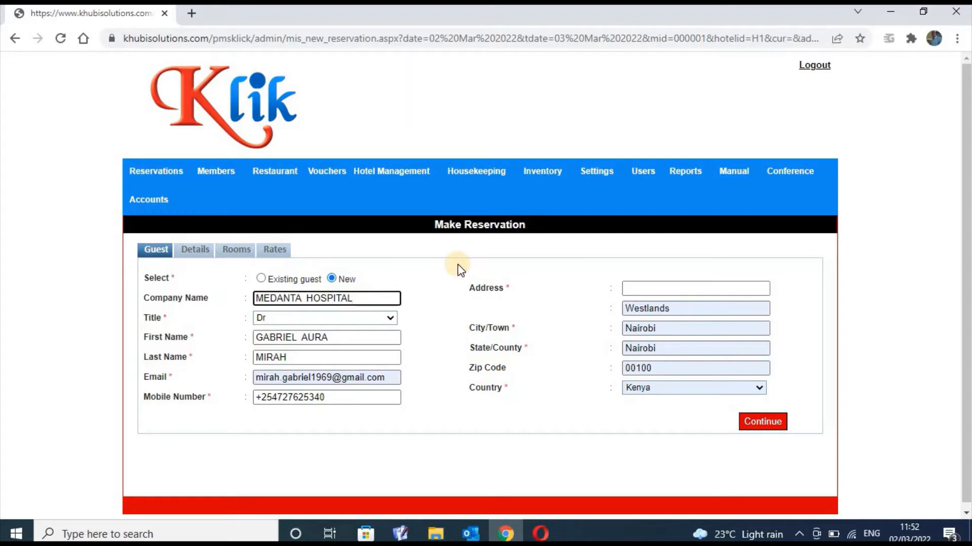
click(633, 290)
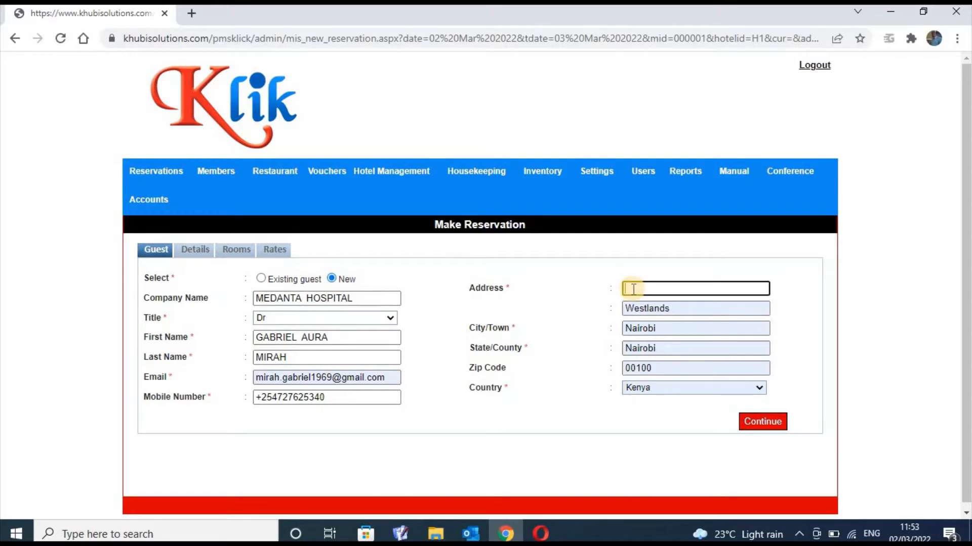
text(westlands)
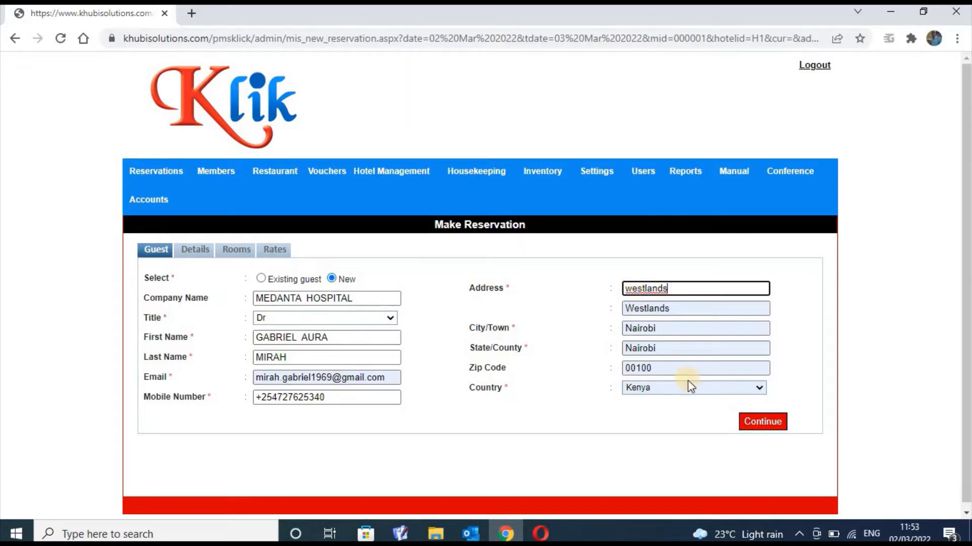
click(754, 420)
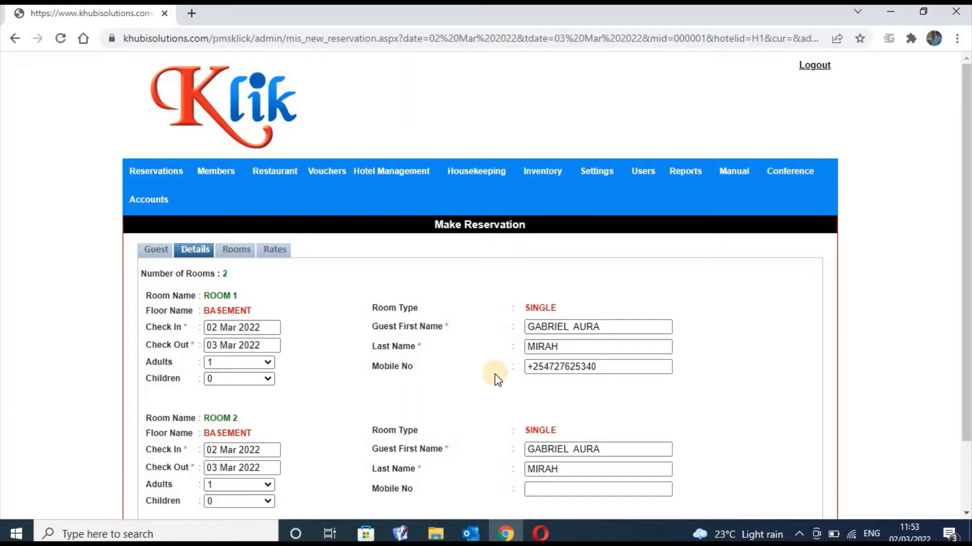
Keep one adult each for Room 1 and Room 2, book both rooms, and continue to Rates
drag(966, 210, 969, 255)
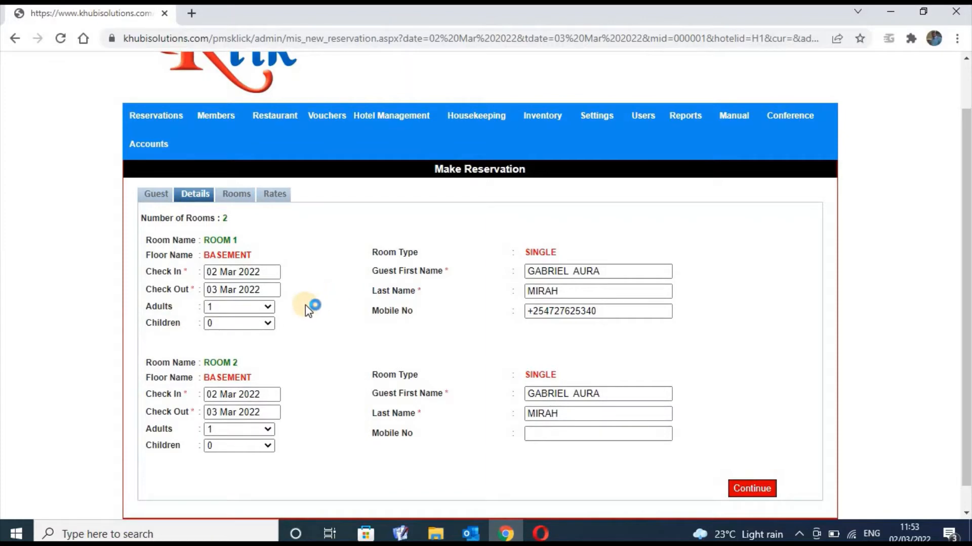
click(268, 308)
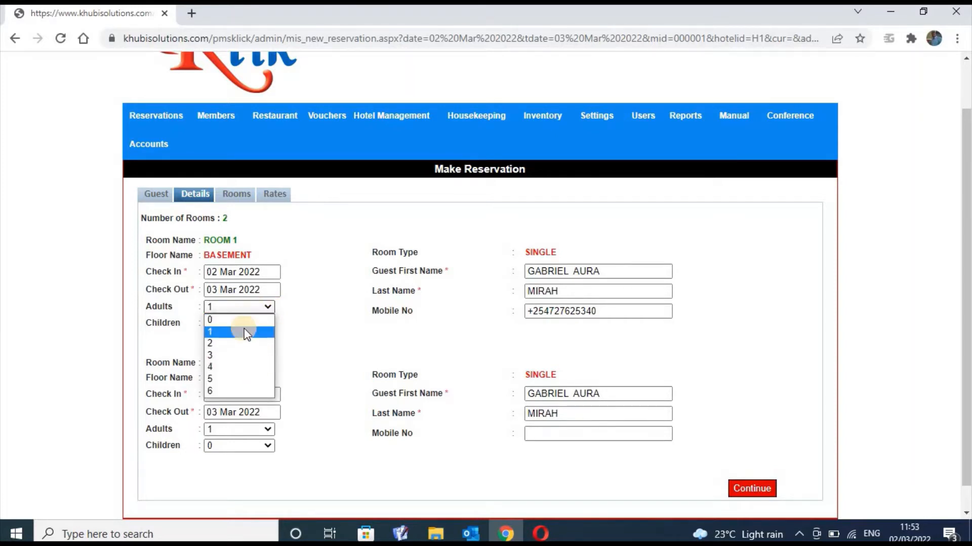
click(352, 323)
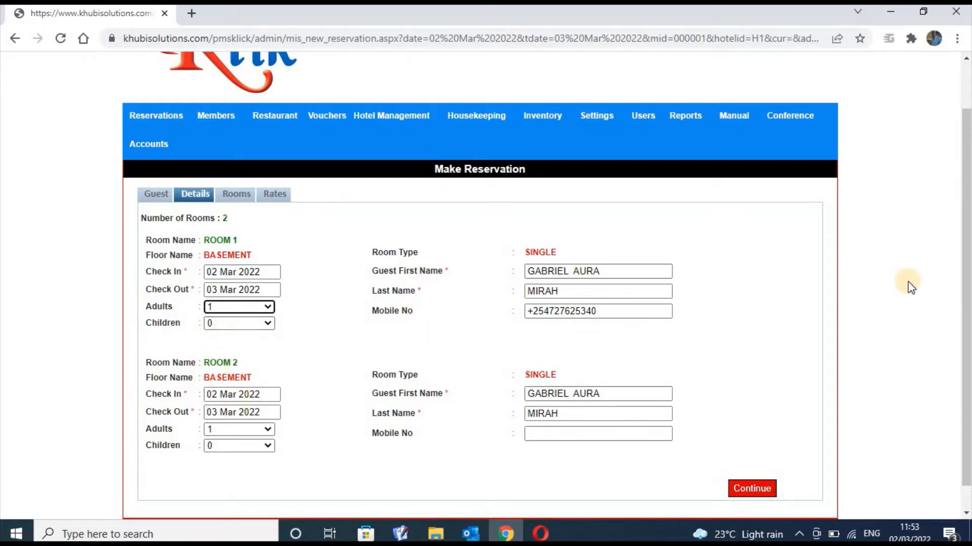
scroll(670, 403, down, 1)
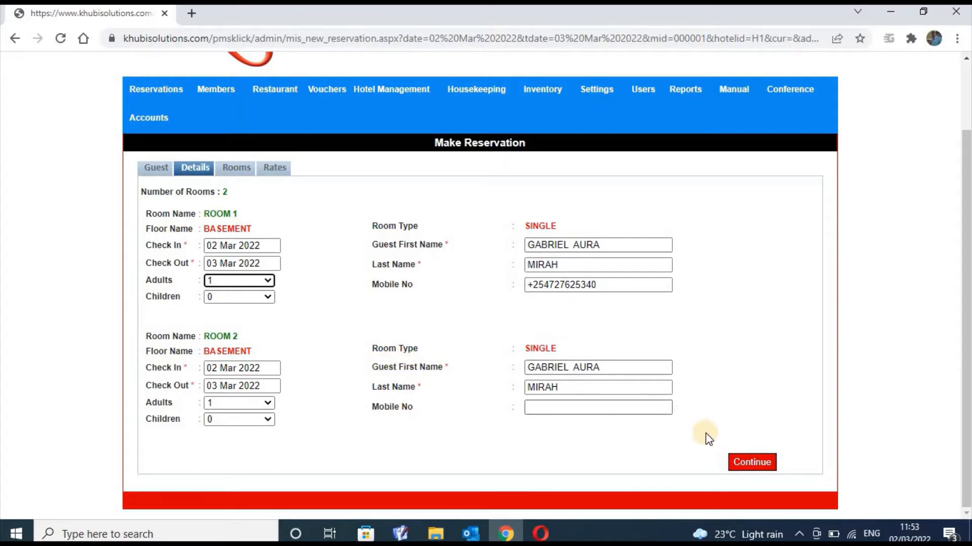
click(575, 406)
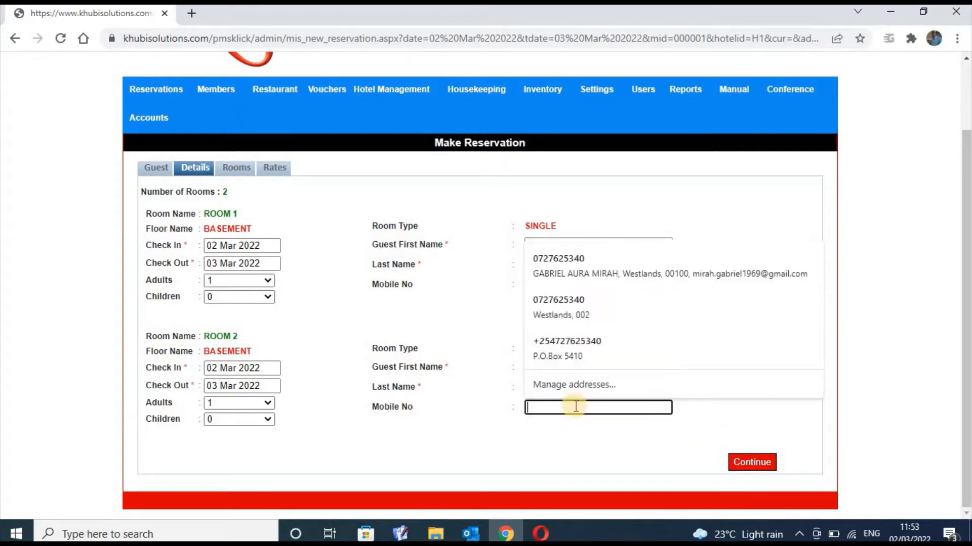
click(746, 458)
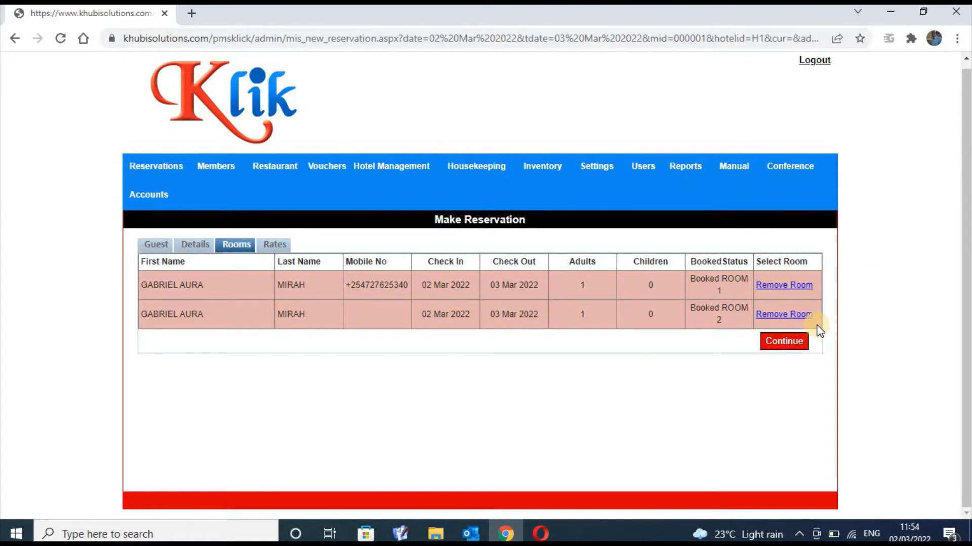
click(781, 343)
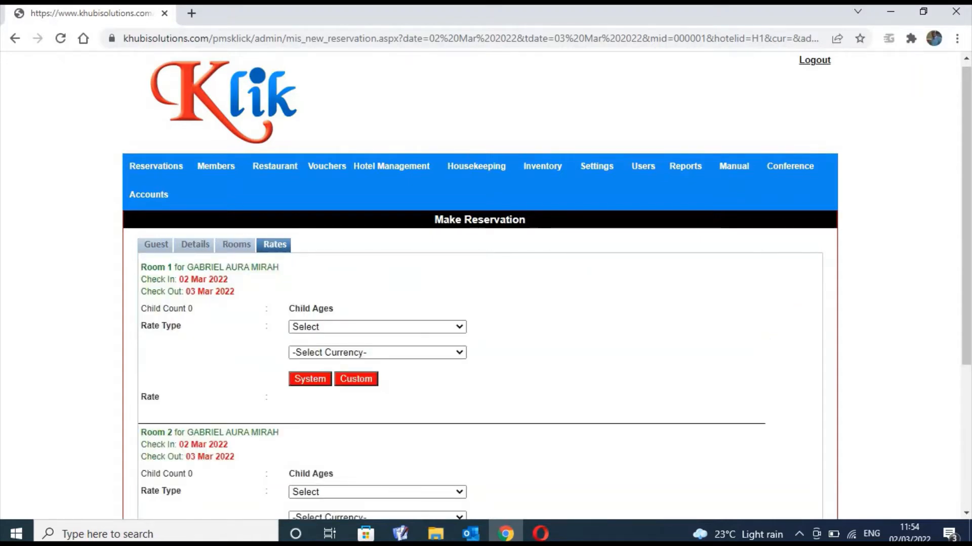
Rate Room 1 as Full Board - Single in KSH, apply the 14000 system rate, and open Custom rates
scroll(965, 212, down, 3)
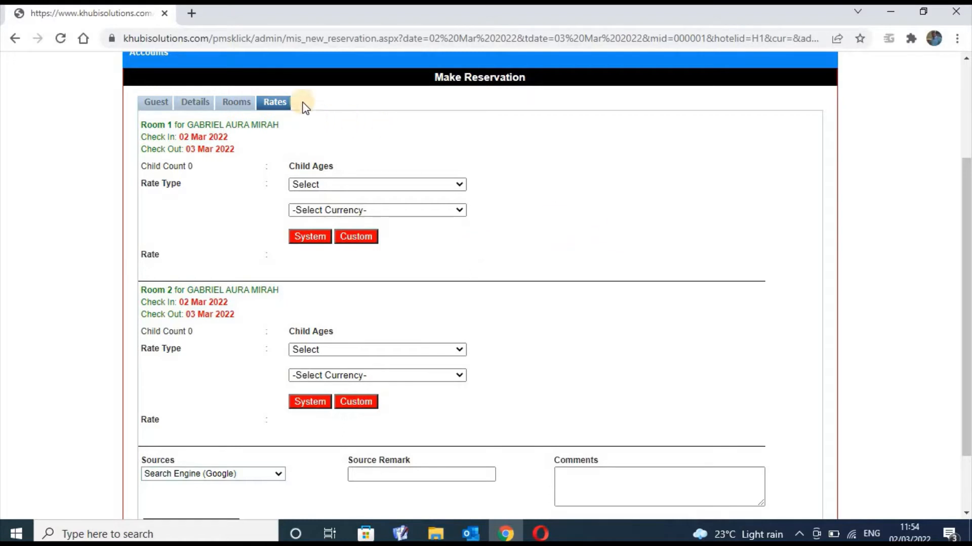
click(276, 104)
click(458, 187)
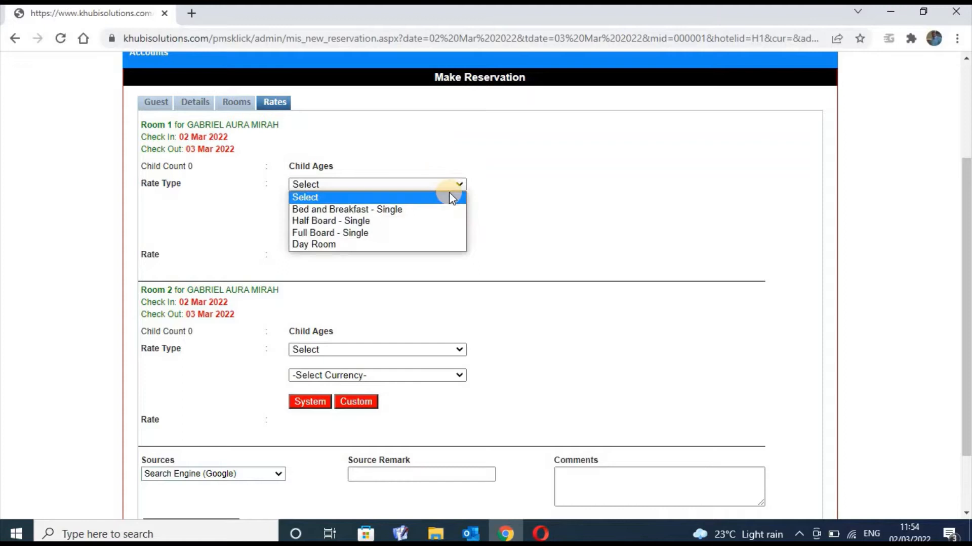
click(405, 235)
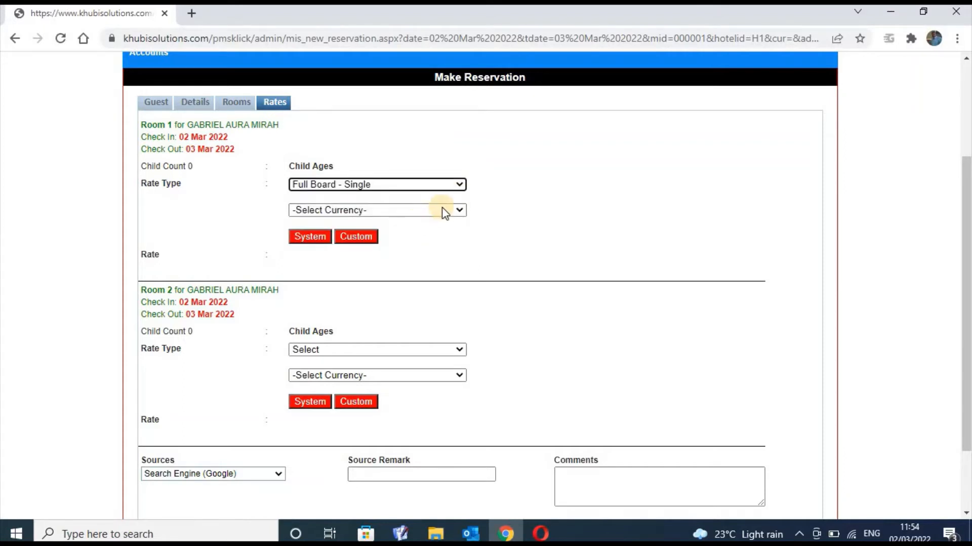
click(459, 211)
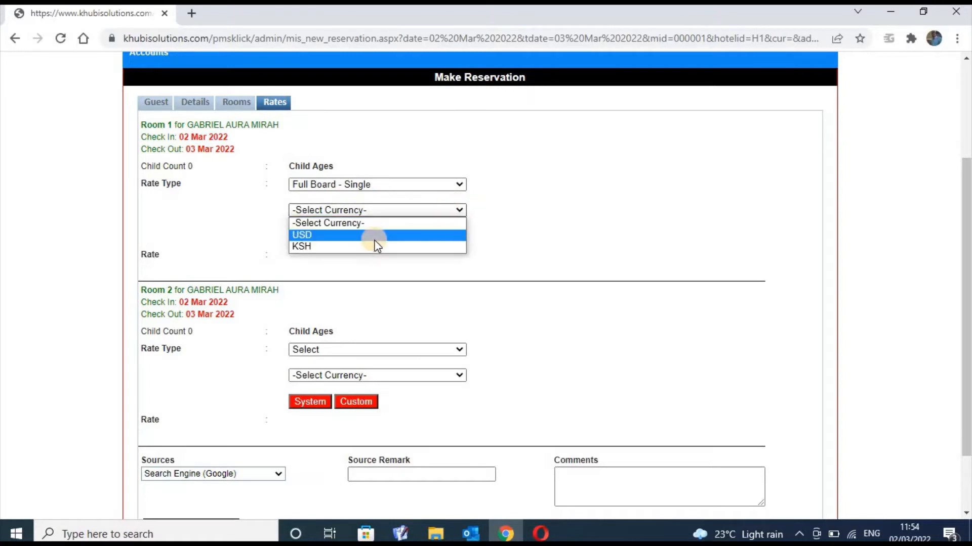
click(374, 247)
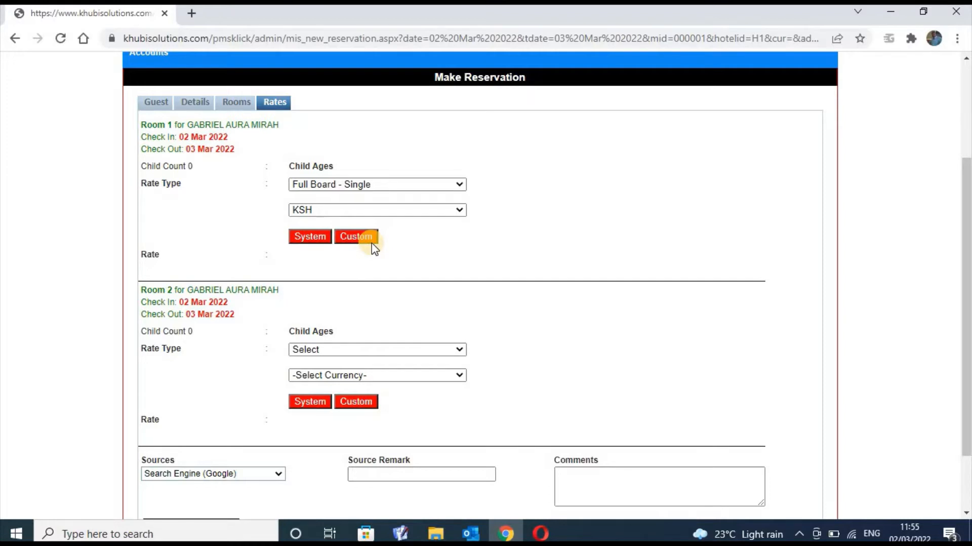
click(317, 240)
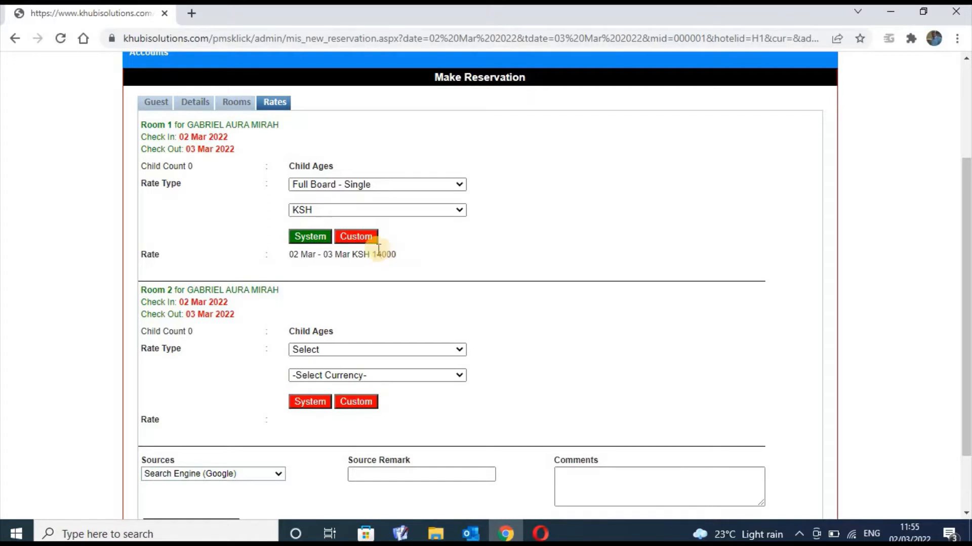
click(353, 237)
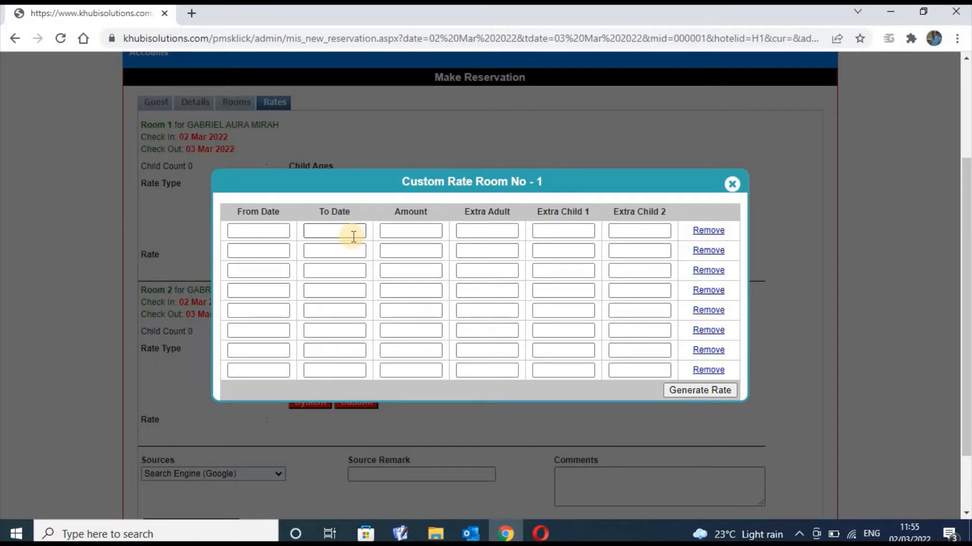
Generate a custom Room 1 rate of 5000 starting 2 March and confirm it shows KSH 5000
click(269, 230)
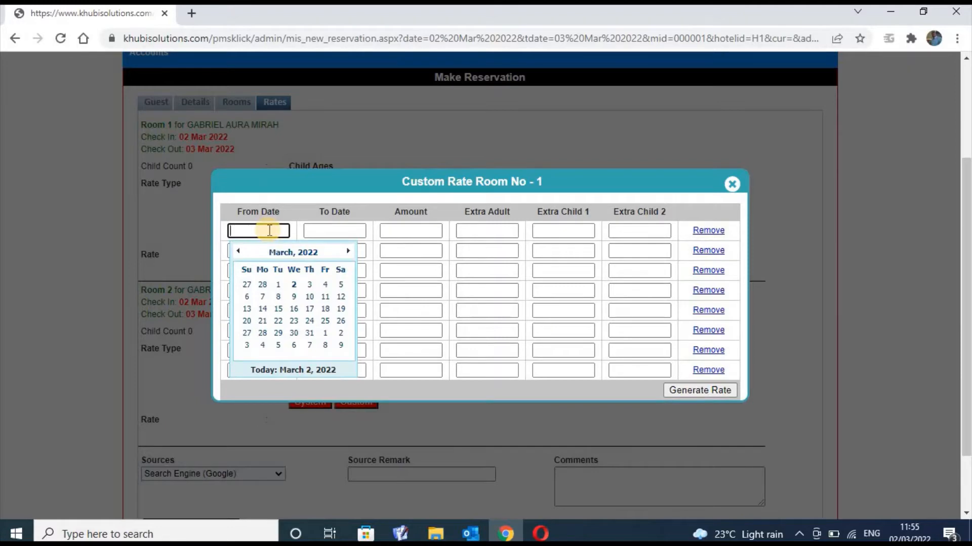
click(295, 285)
click(406, 230)
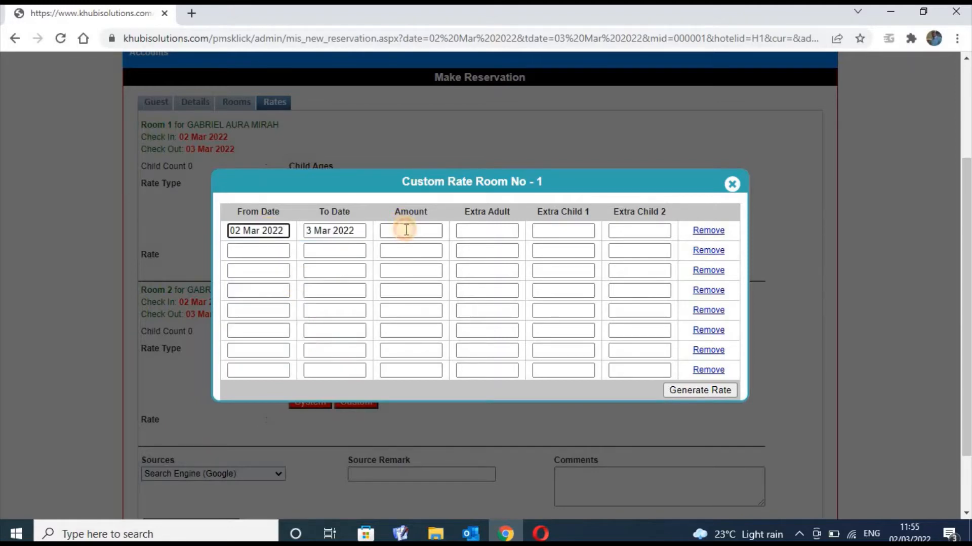
text(5)
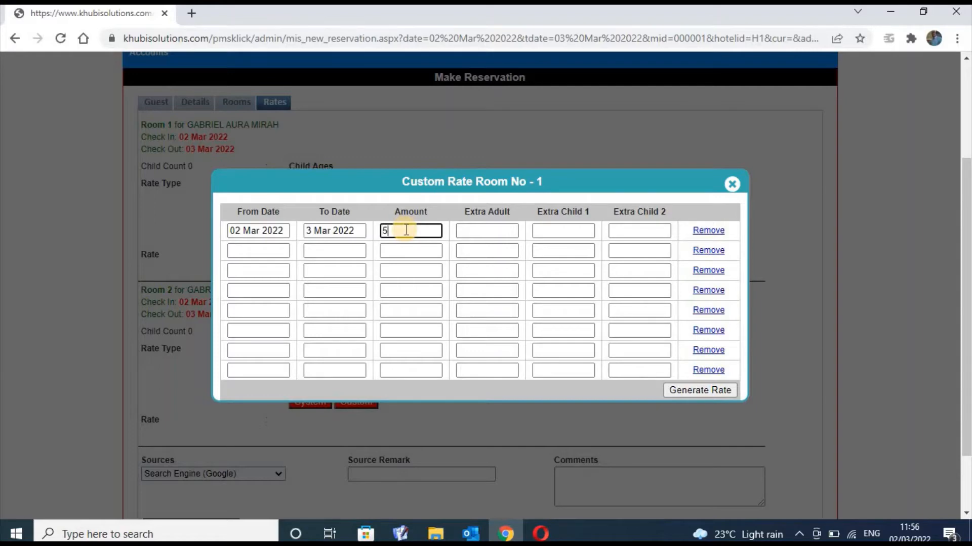
text(000)
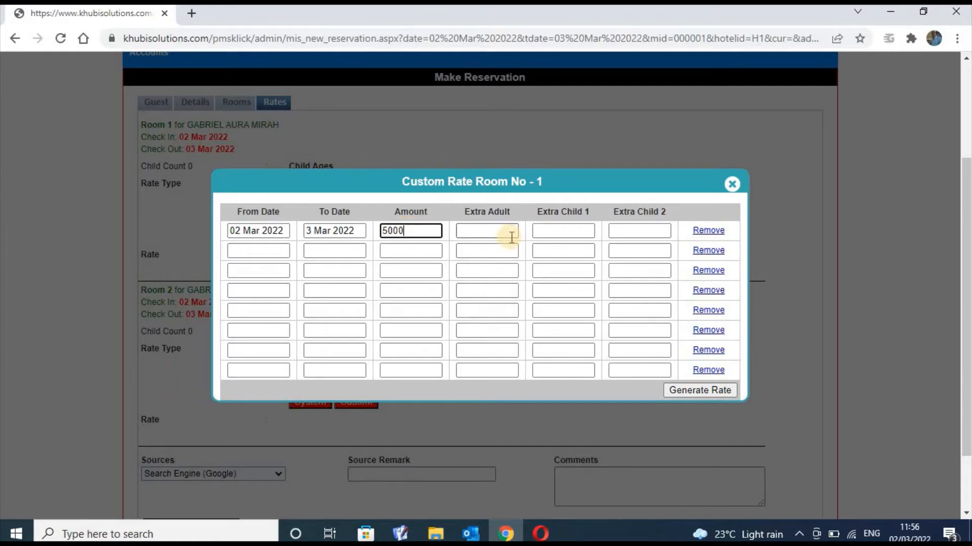
click(697, 390)
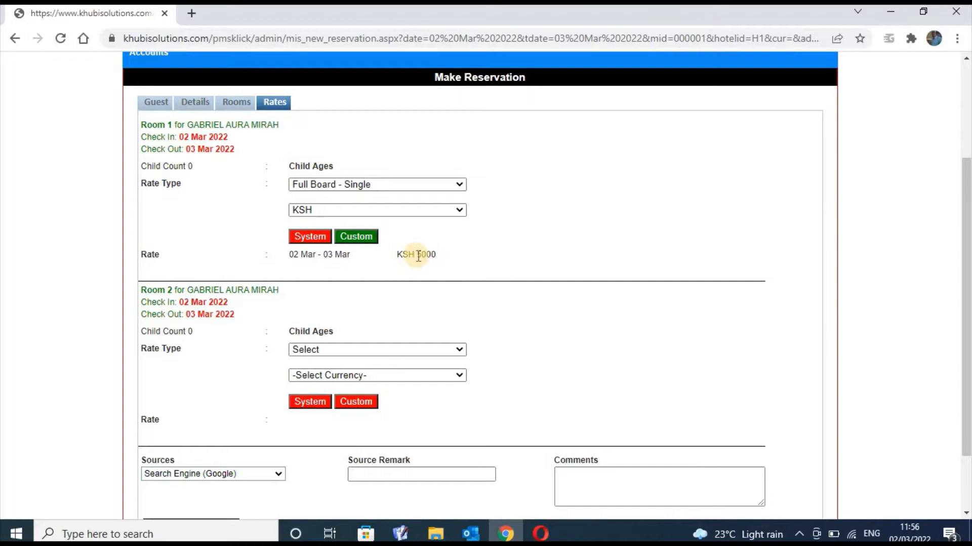
drag(434, 254, 399, 256)
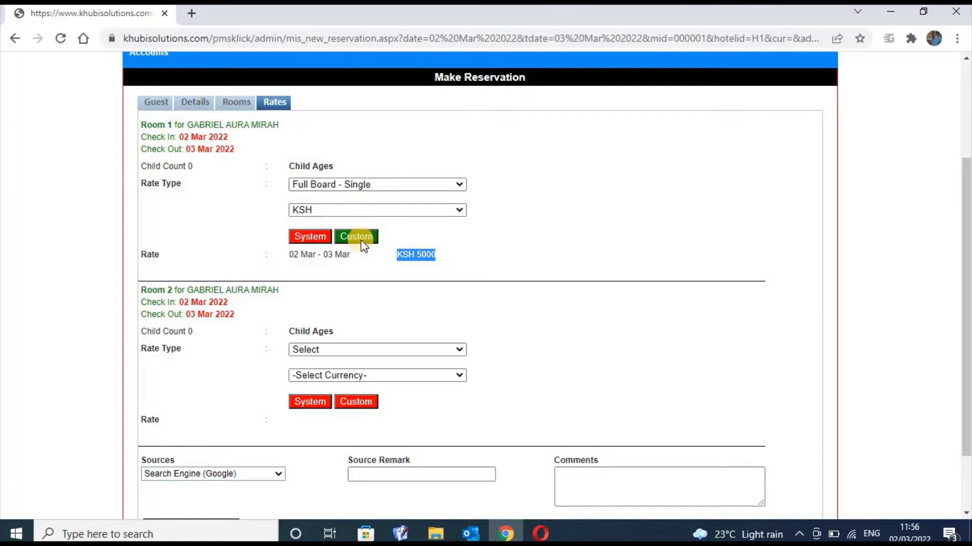
click(474, 261)
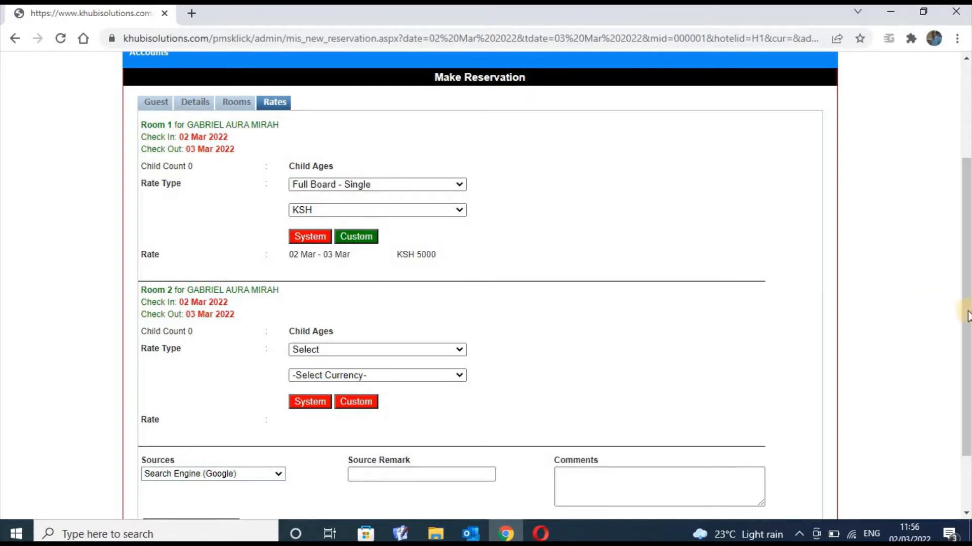
drag(967, 315, 967, 219)
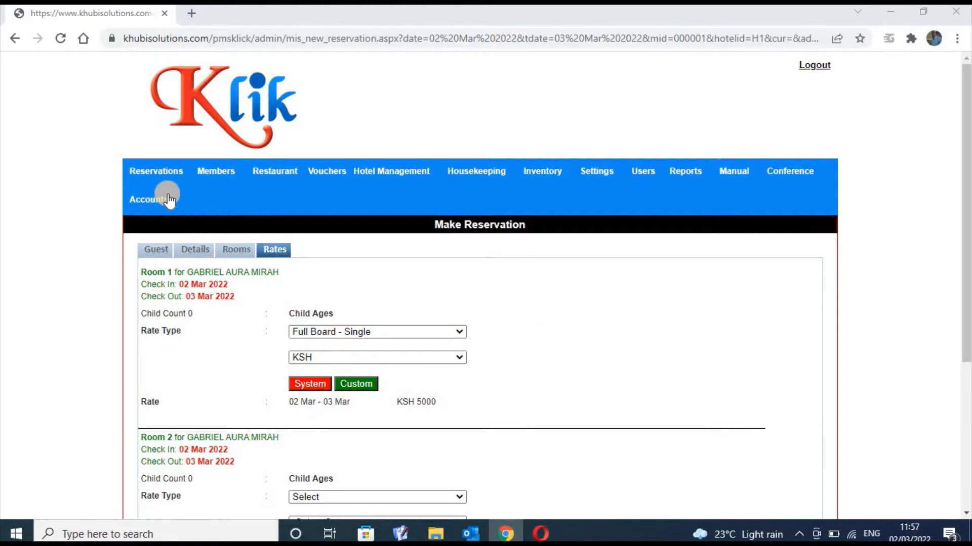
Set Room 2 to Full Board - Single in KSH and apply the KSH 14000 system rate
mouse_move(166, 178)
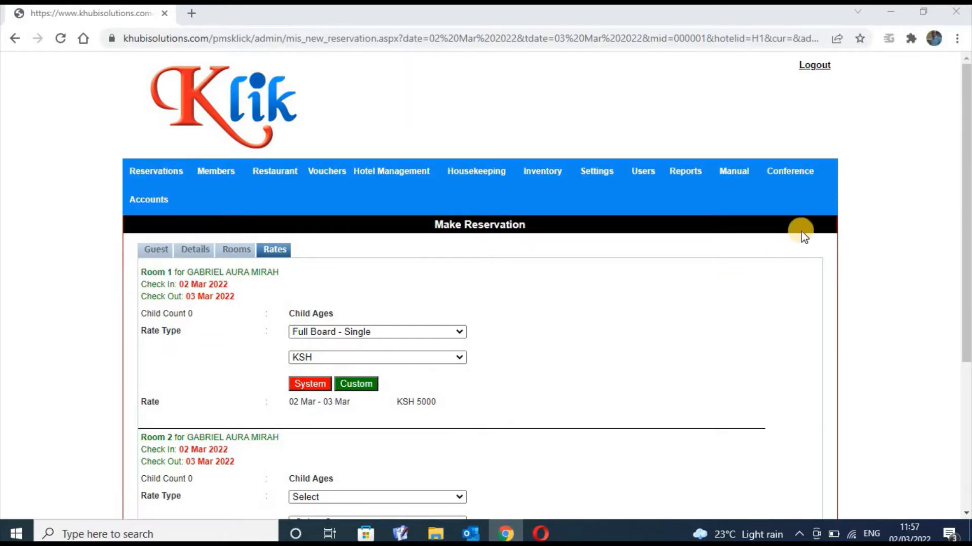
drag(966, 120, 966, 266)
click(205, 451)
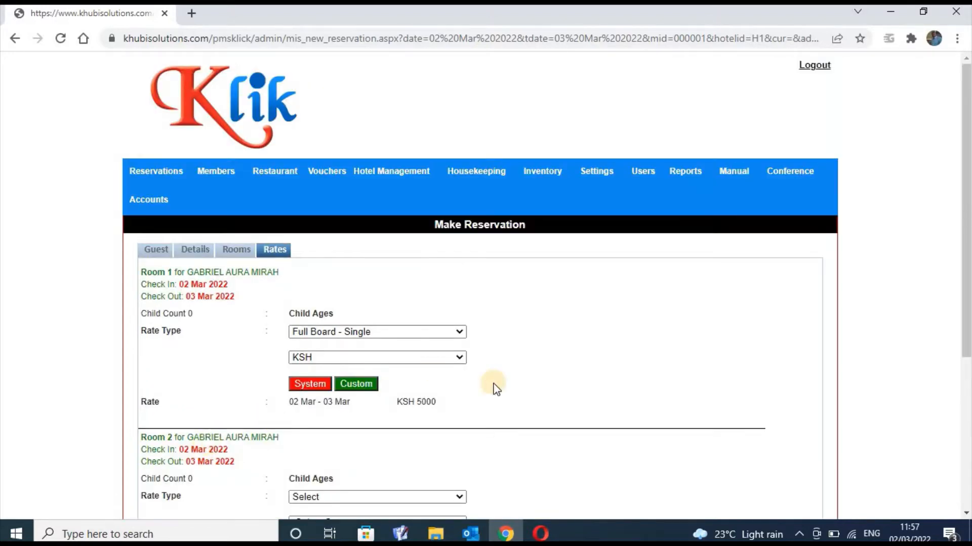
drag(965, 204, 770, 334)
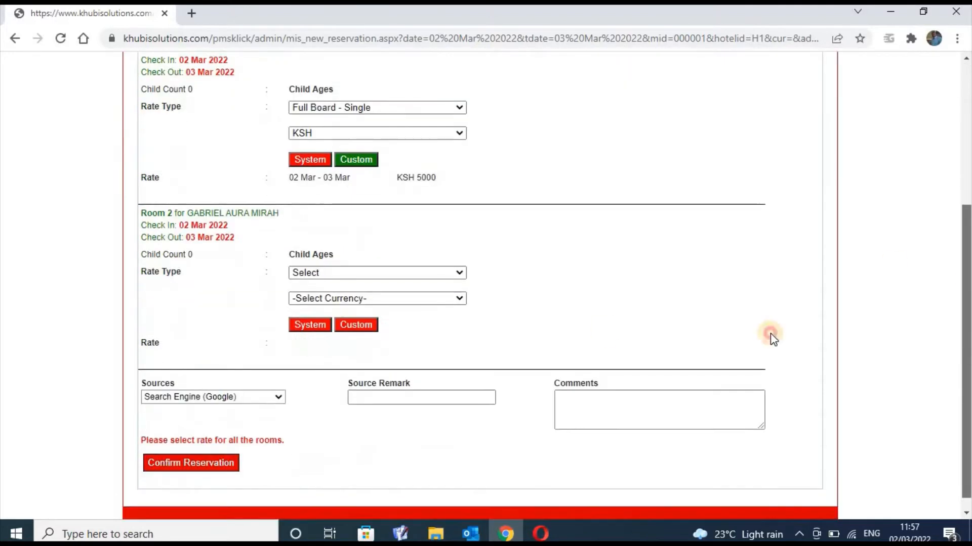
click(459, 273)
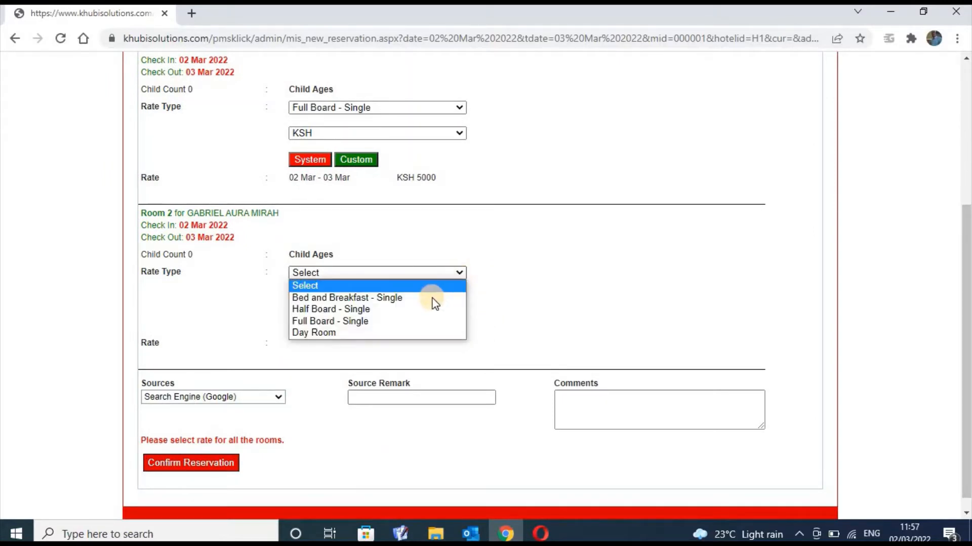
click(414, 319)
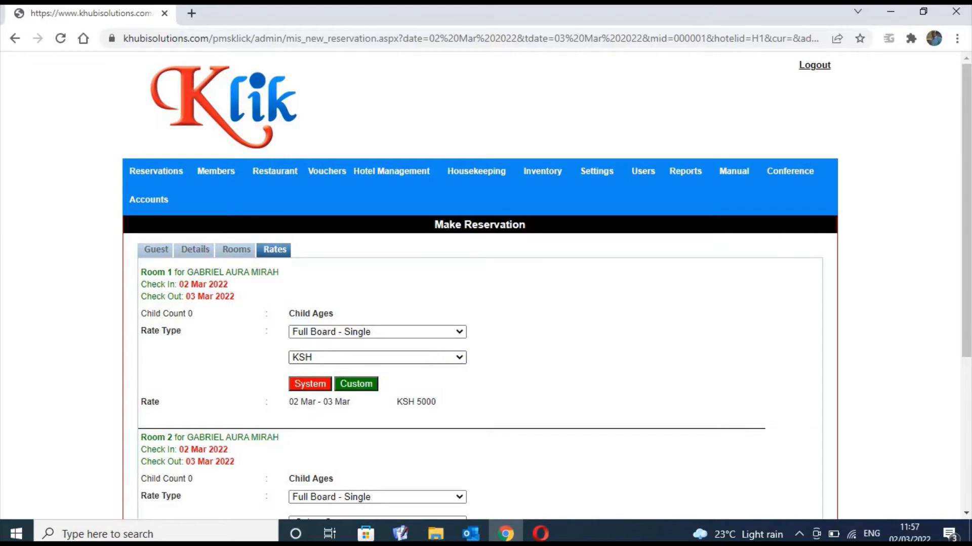
click(967, 155)
drag(967, 155, 967, 281)
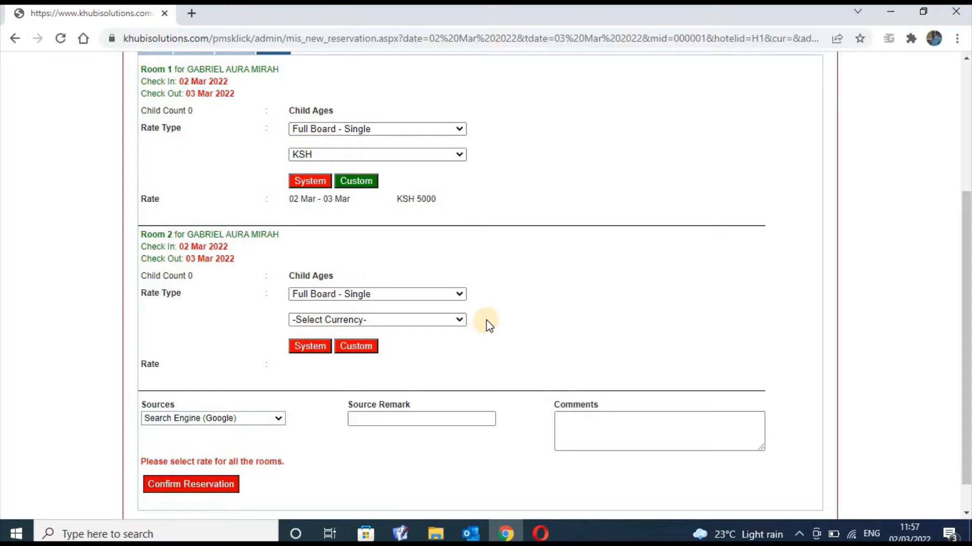
click(460, 320)
click(386, 357)
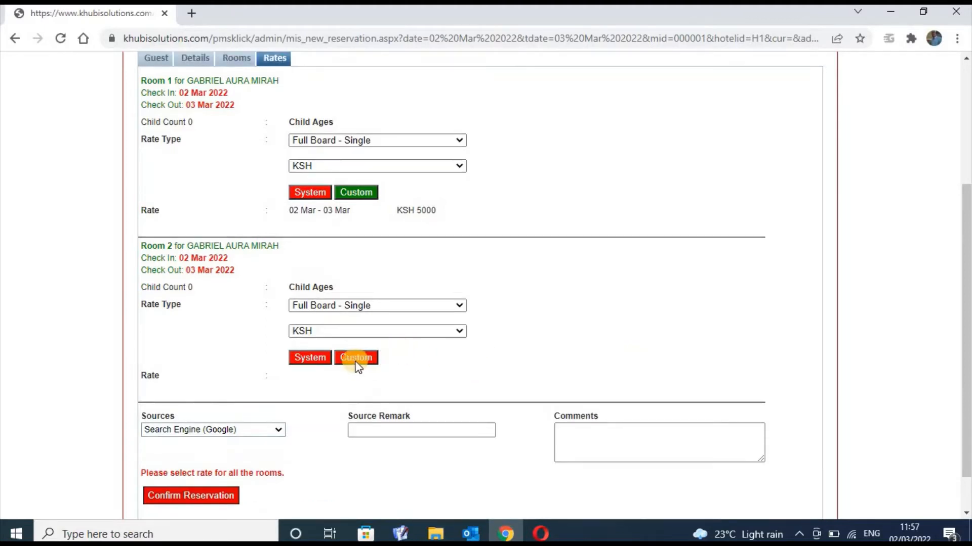
click(319, 360)
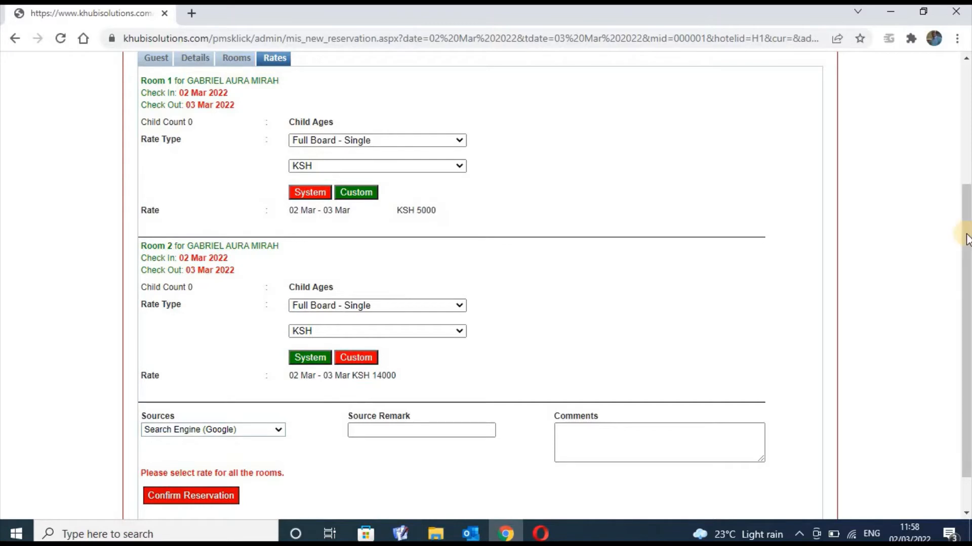
drag(966, 238, 966, 268)
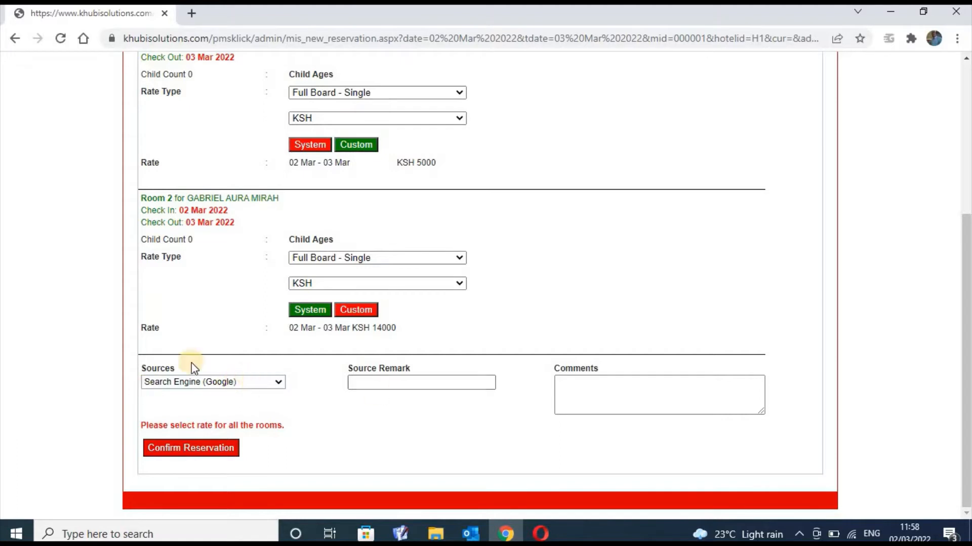
Set the booking source to Others and confirm the two-room reservation
click(281, 382)
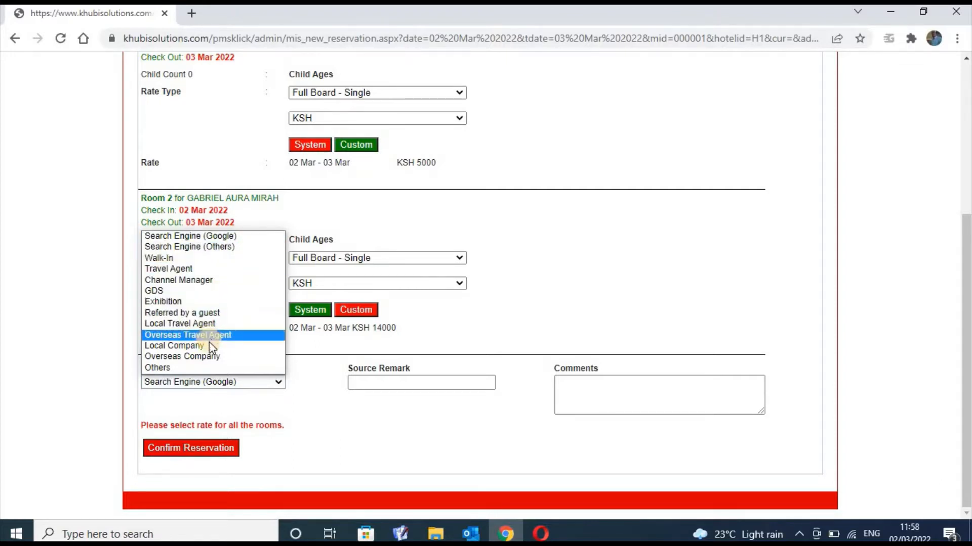
click(213, 368)
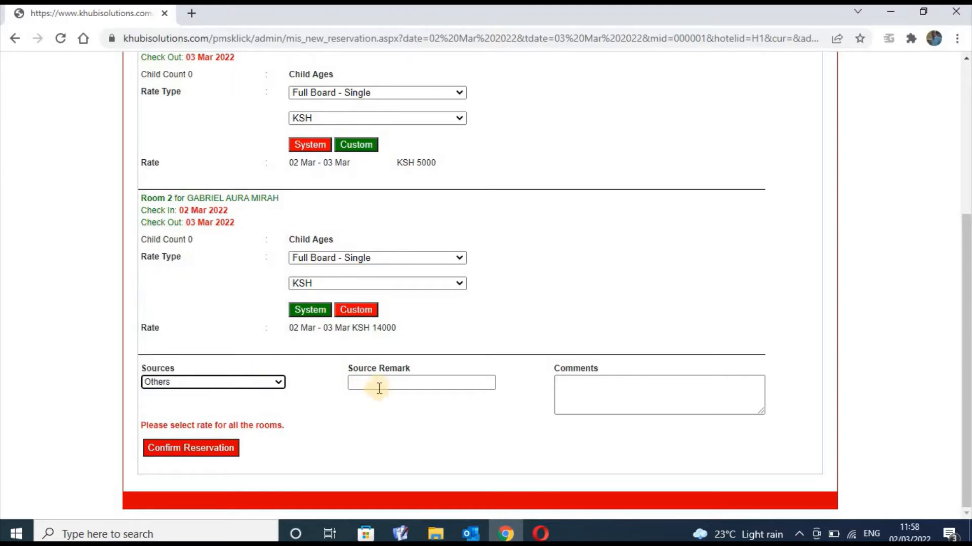
click(602, 391)
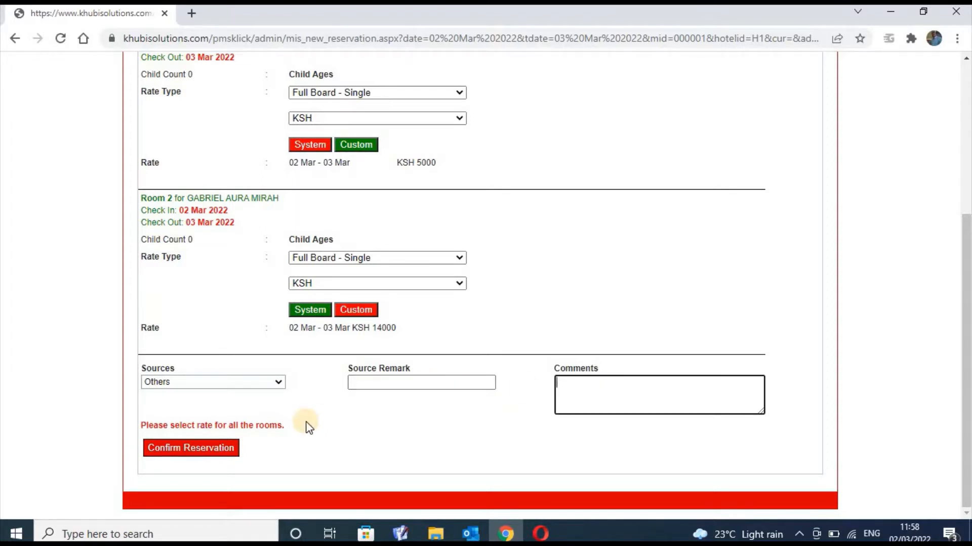
click(202, 452)
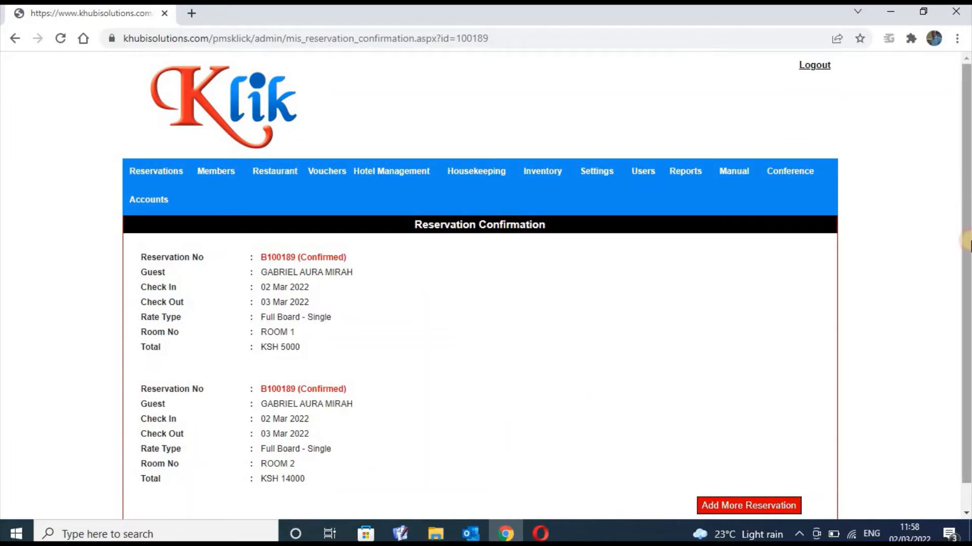
Check the B100189 confirmation lists ROOM 1 and ROOM 2, then start a new browser tab
drag(966, 190, 966, 214)
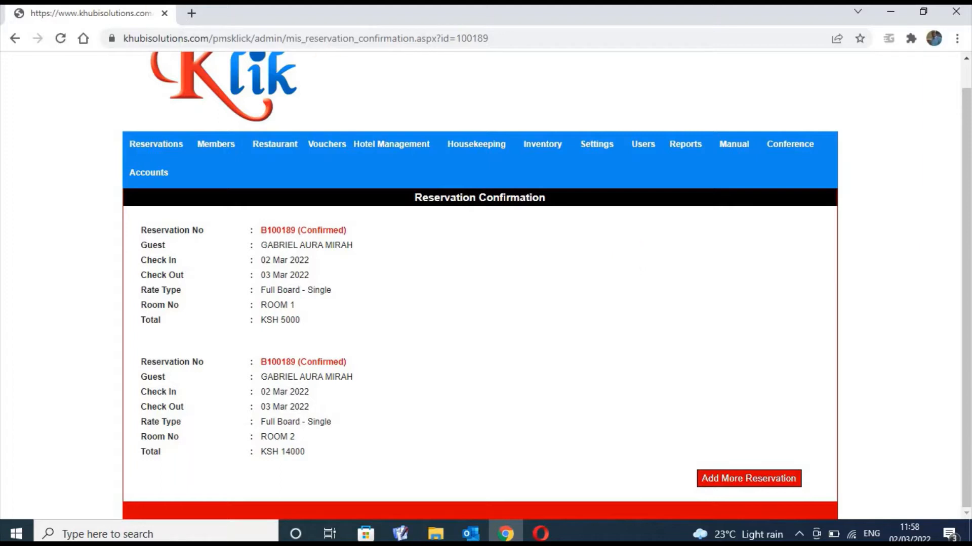
click(191, 12)
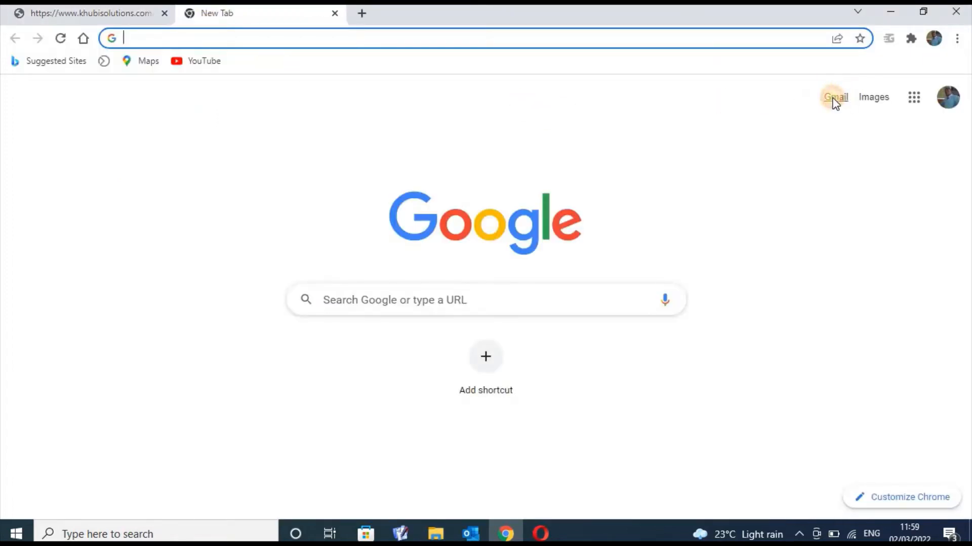
click(831, 100)
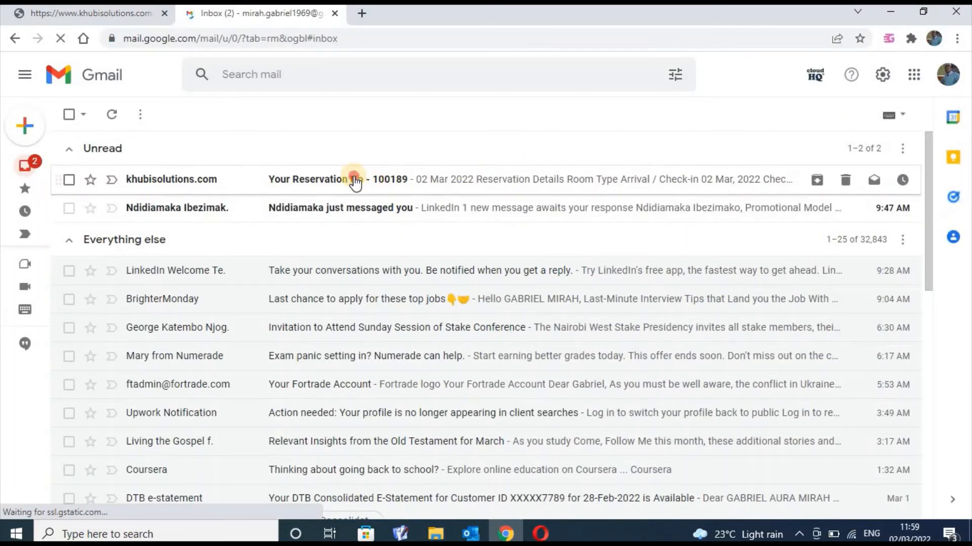
click(357, 182)
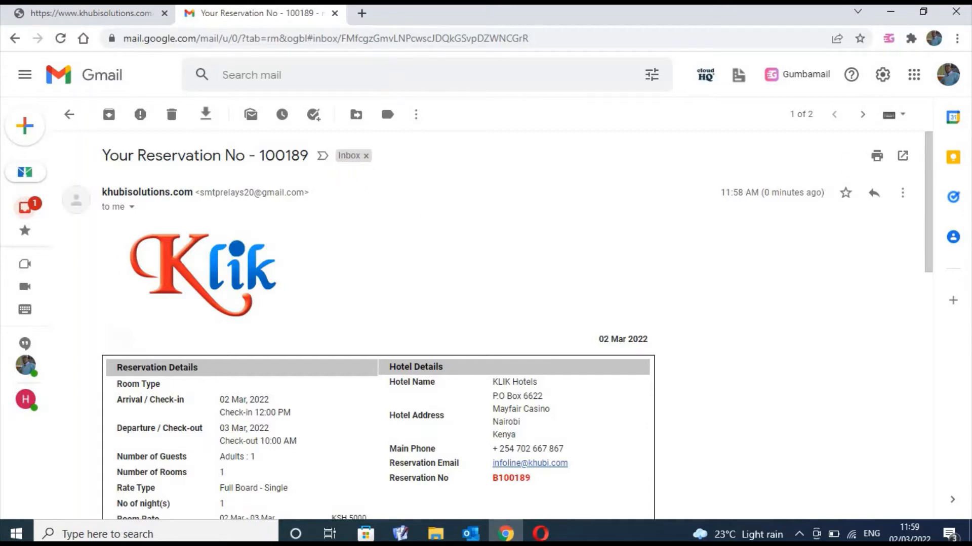
drag(928, 216, 938, 272)
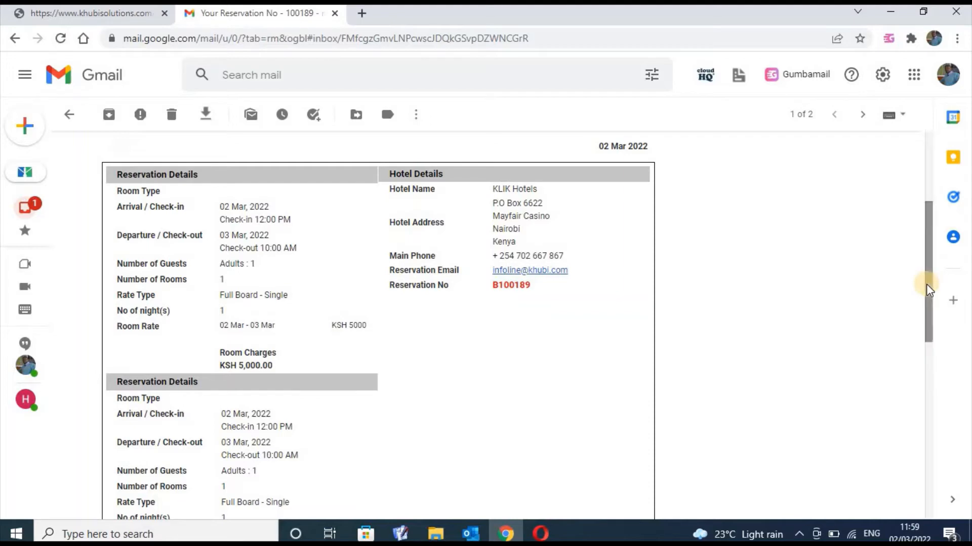
drag(924, 259, 912, 168)
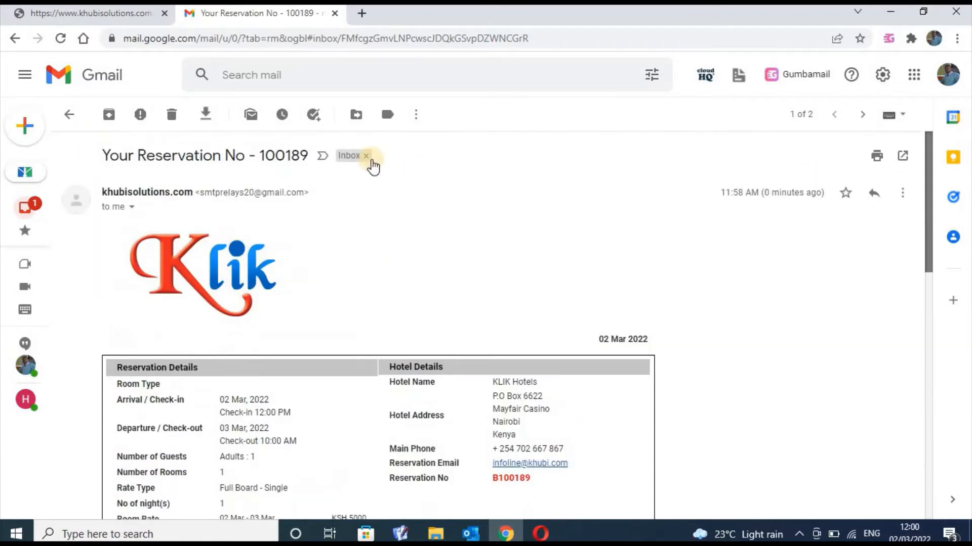
Switch back to the khubisolutions tab's B100189 confirmation and expand the Reservations menu
click(80, 13)
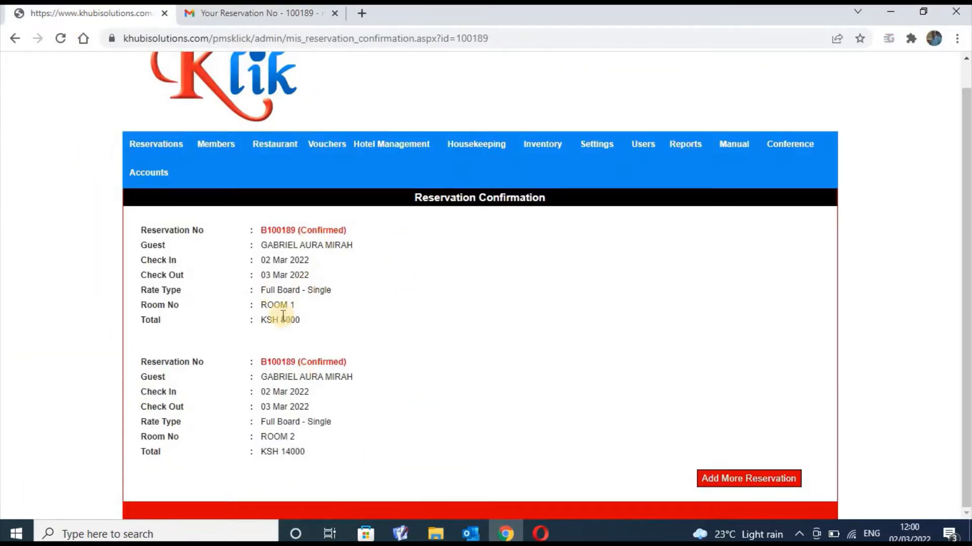
drag(966, 178, 966, 179)
click(165, 155)
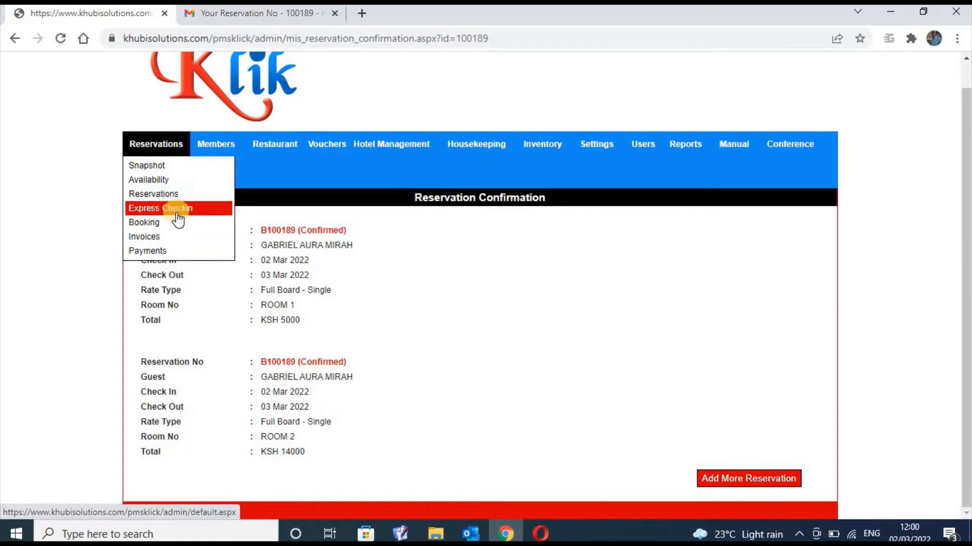
On the Booking page, select KLIK Hotels with dates 2 Mar 2022 to 3 Mar 2022
click(170, 228)
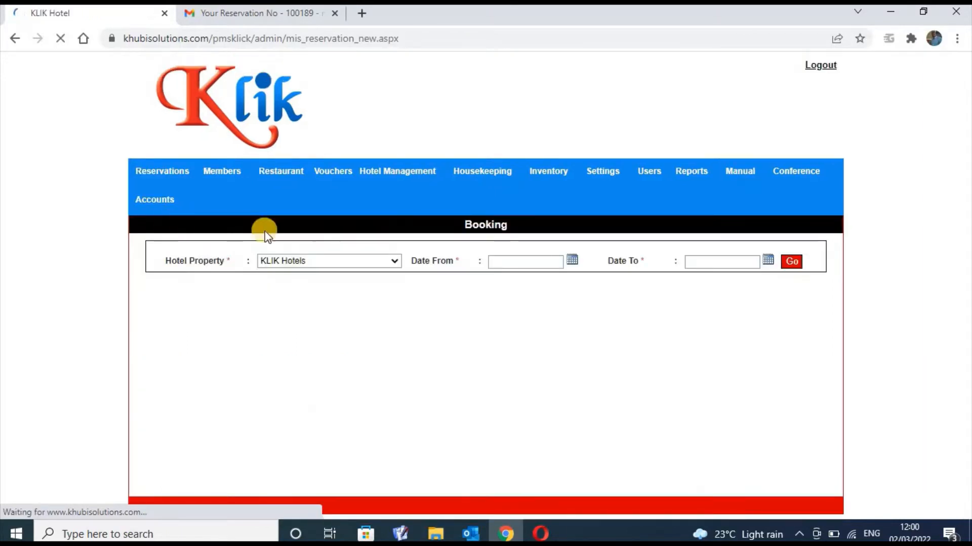
click(394, 262)
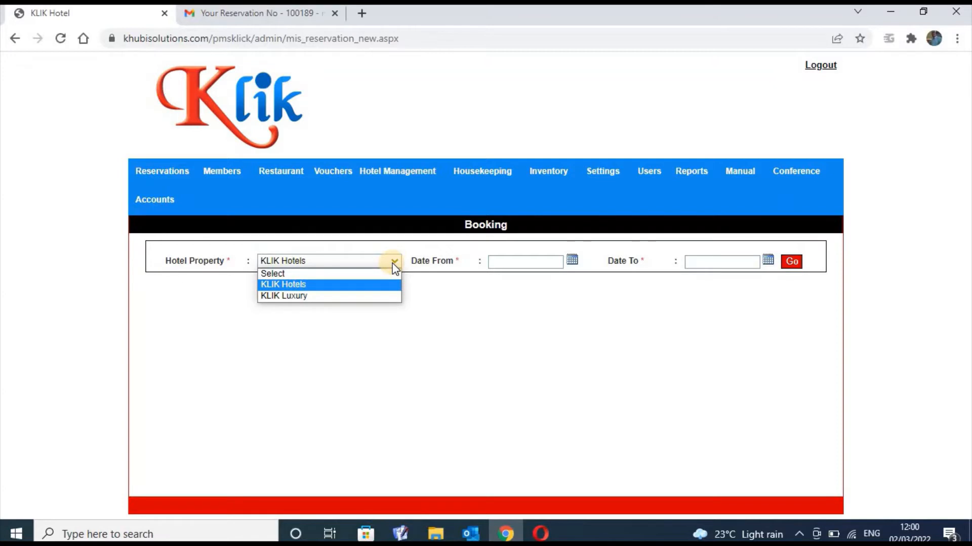
click(377, 287)
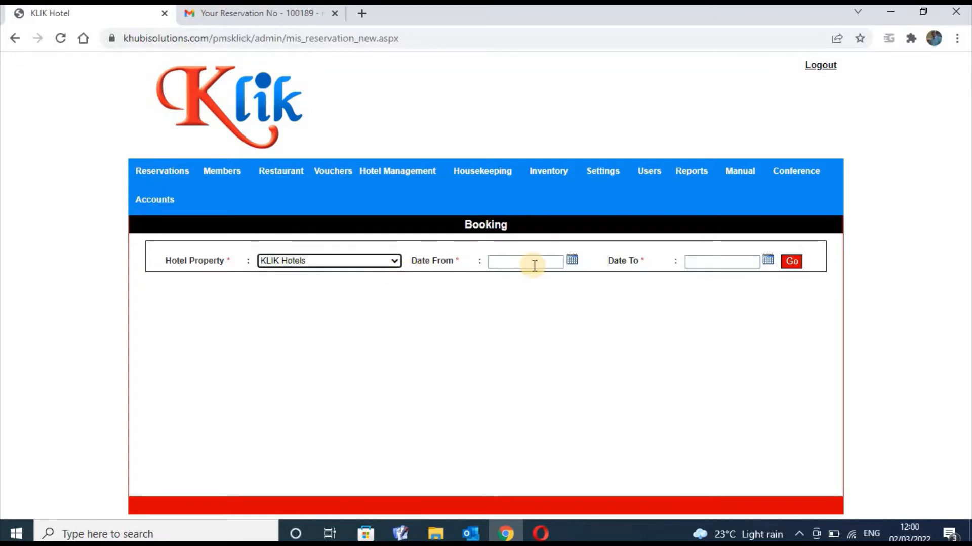
click(569, 260)
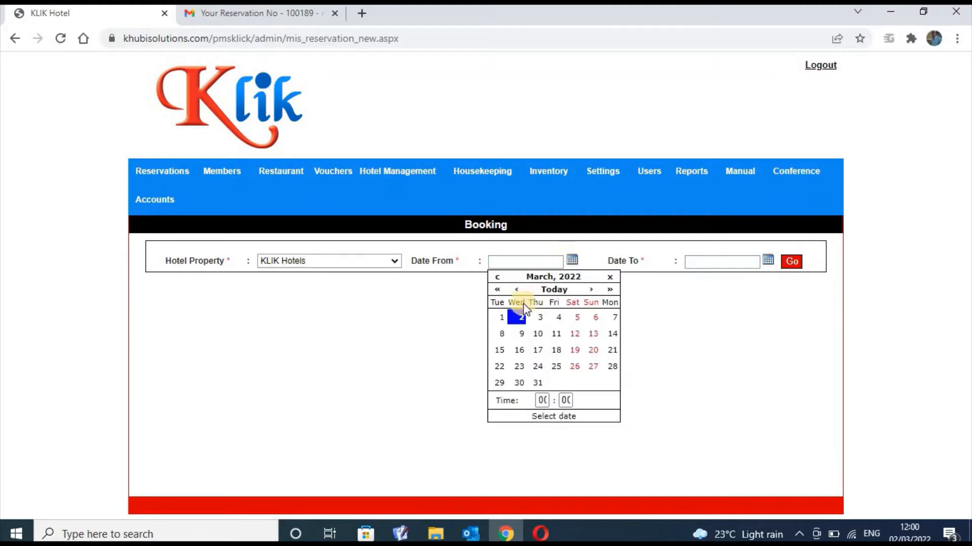
click(522, 318)
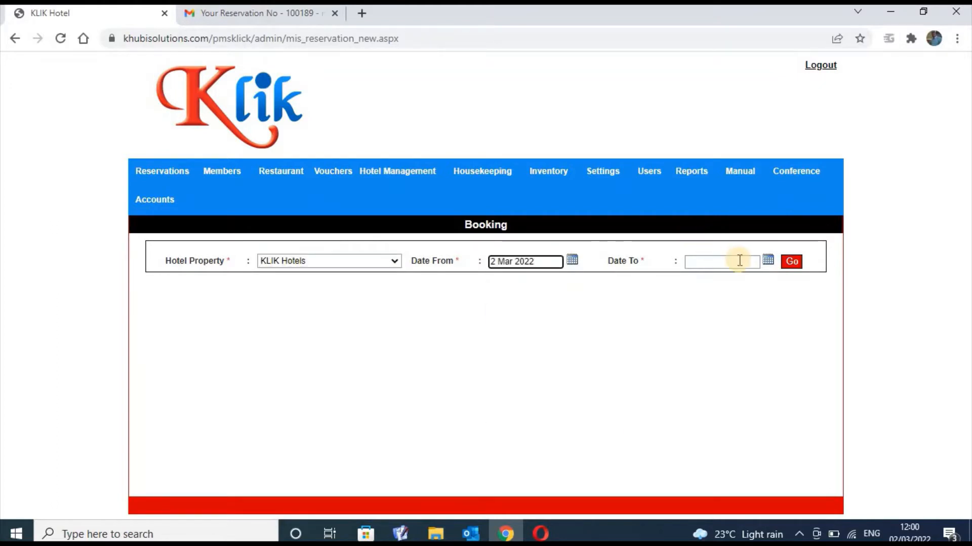
click(769, 261)
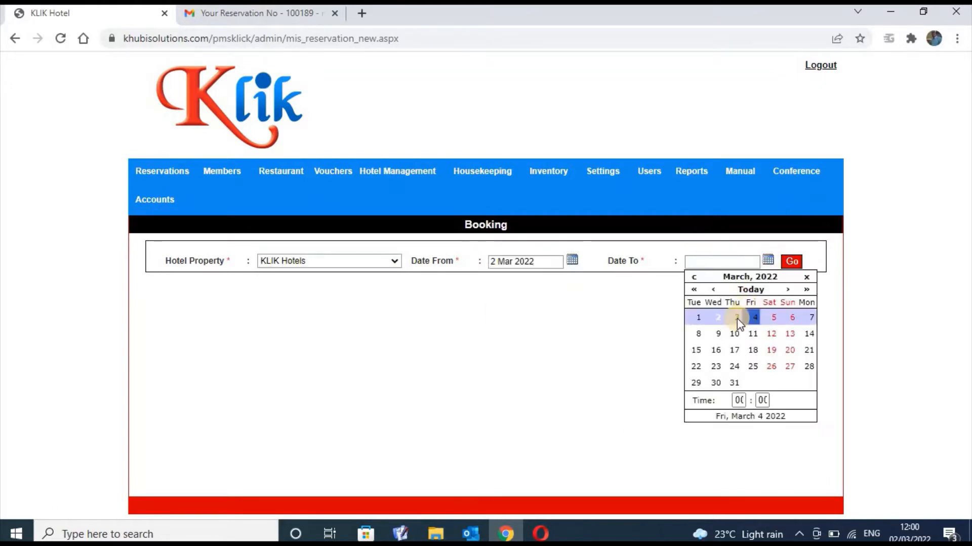
click(735, 317)
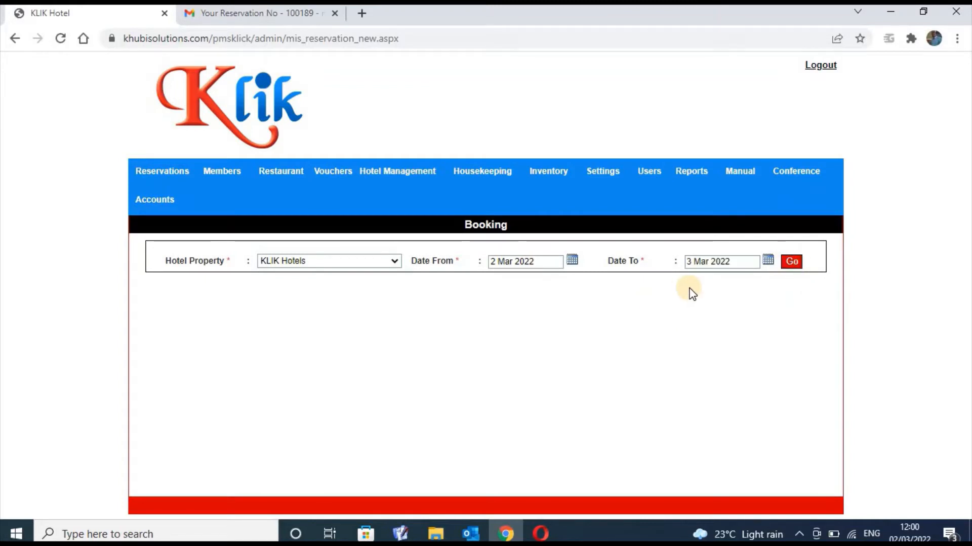
Show availability and book 1 TWIN room at Full Board - Double with the KSH 13500 system rate
click(791, 263)
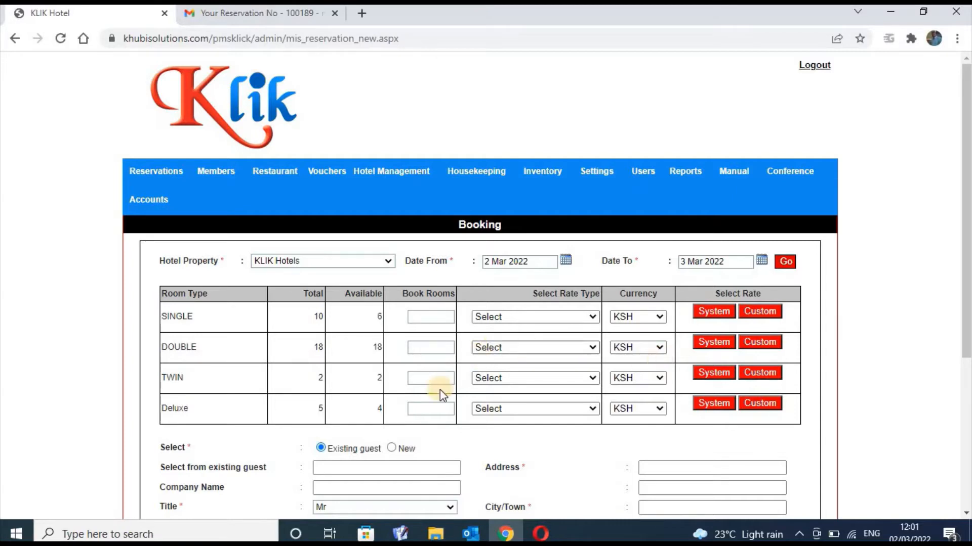
click(449, 376)
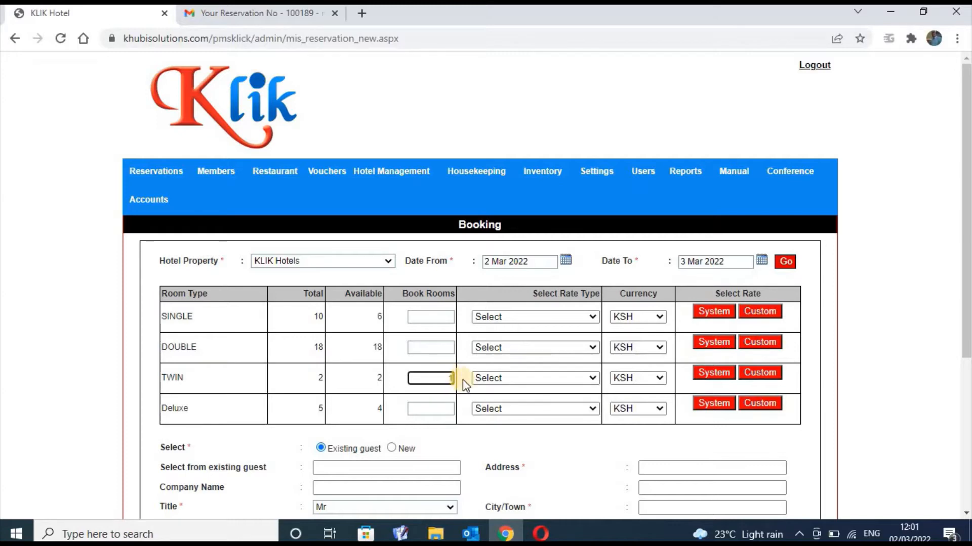
click(590, 380)
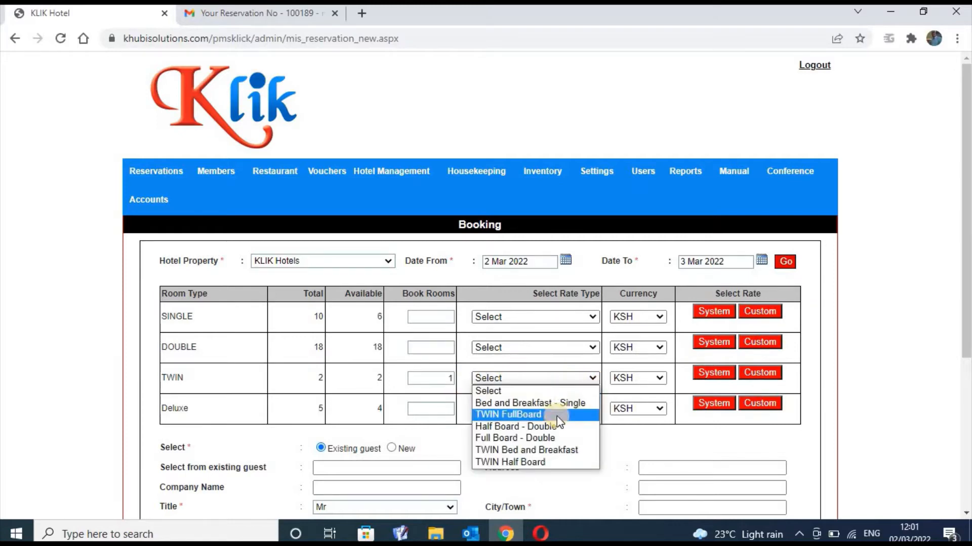
click(552, 438)
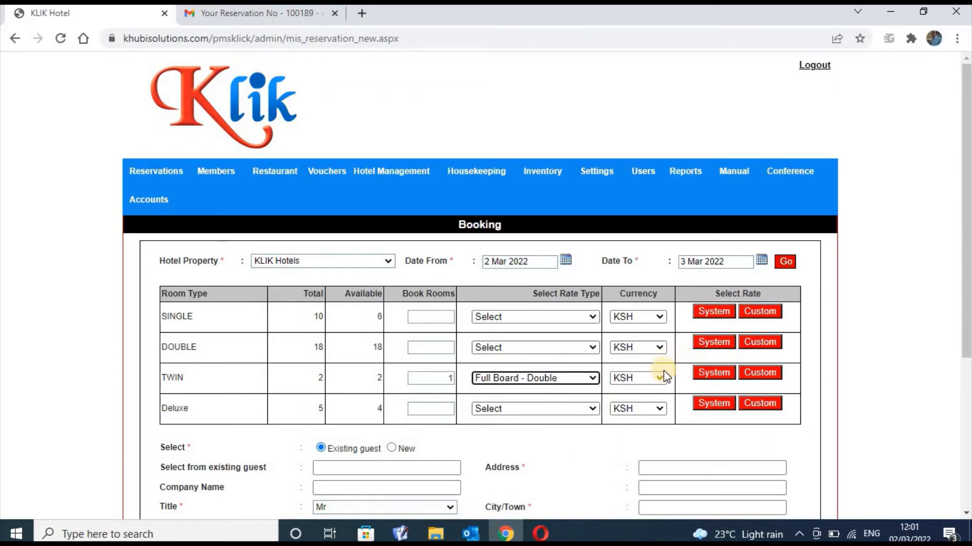
click(727, 375)
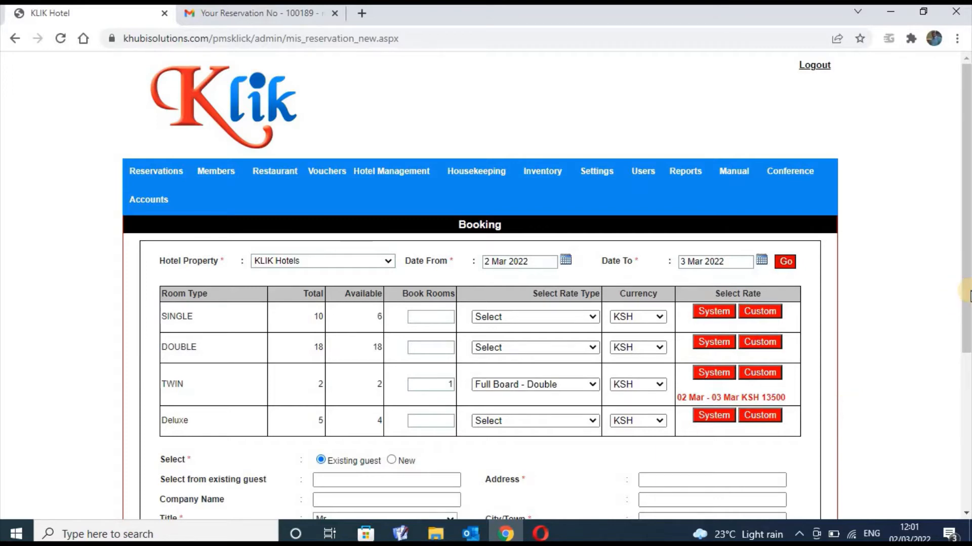
Register a new guest with company name Kenya and title Mr
drag(969, 293, 592, 382)
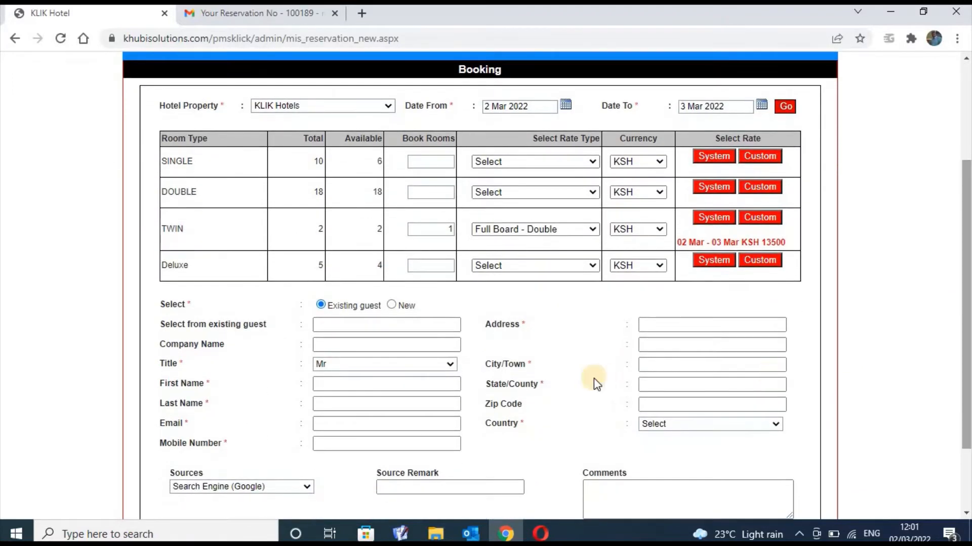
click(435, 328)
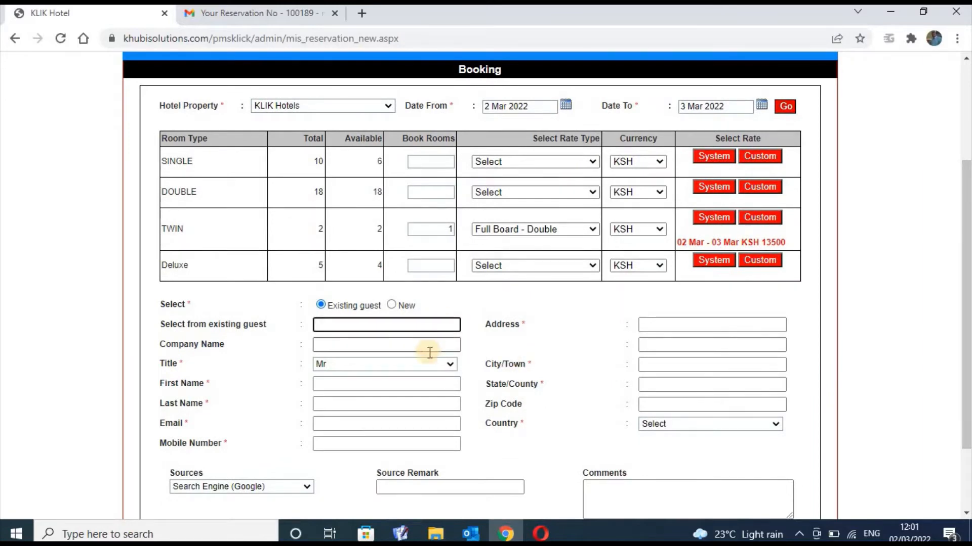
click(429, 349)
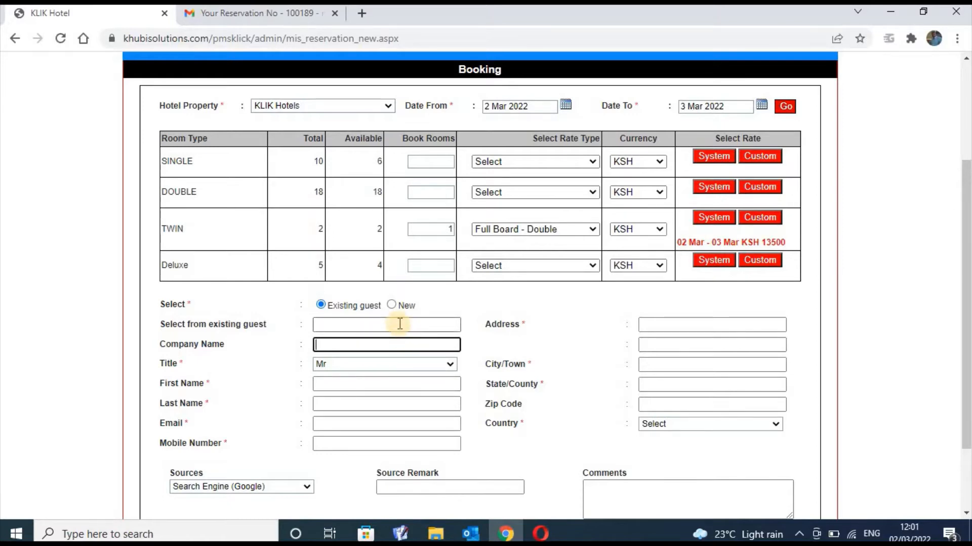
click(393, 304)
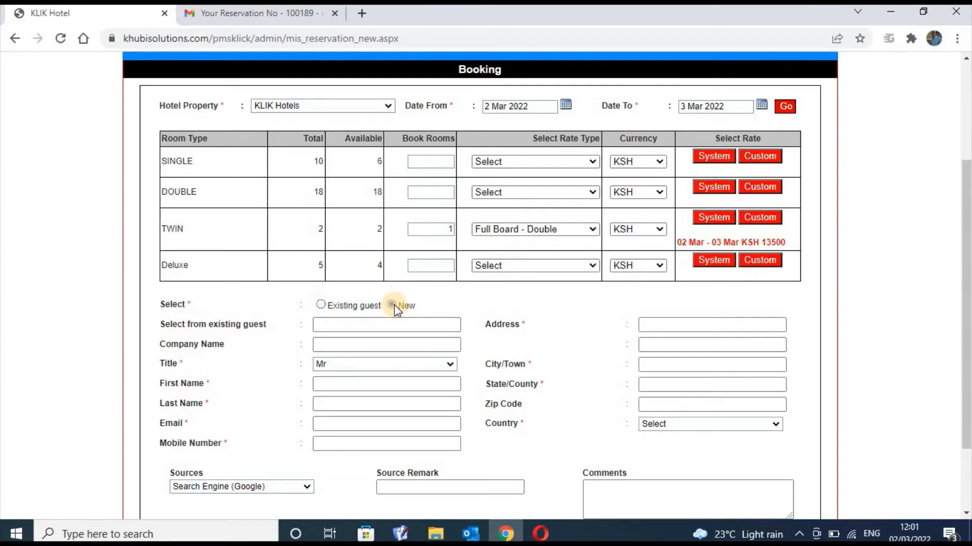
click(379, 324)
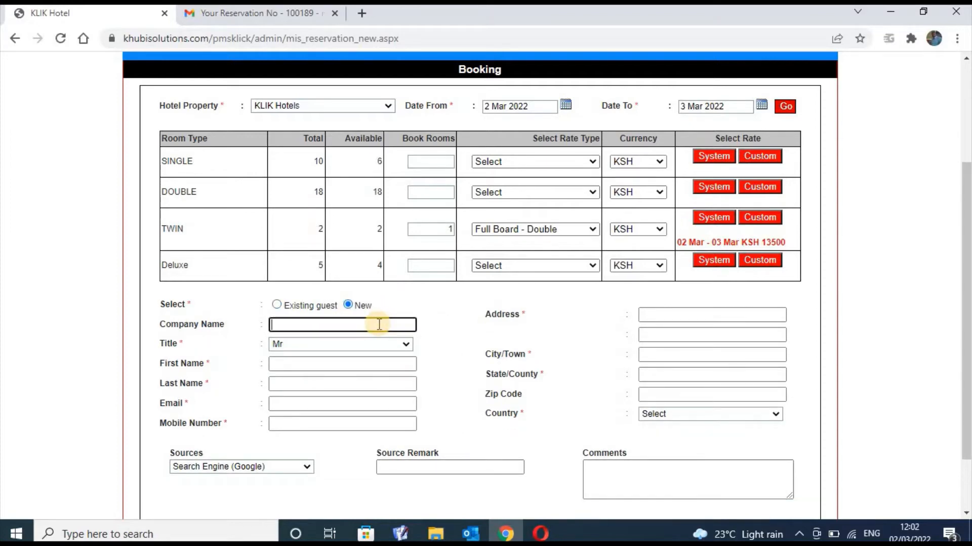
text(Raila  Amollo O)
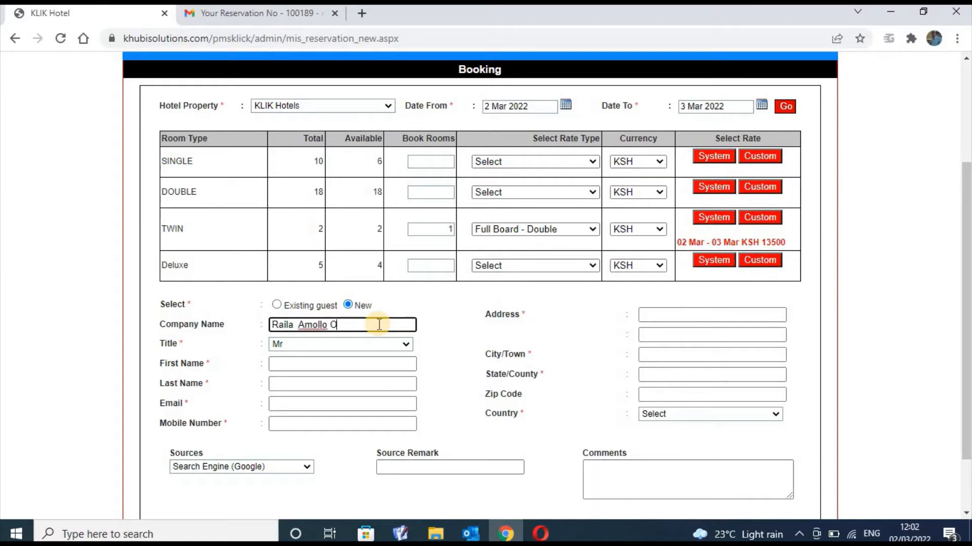
text(dinga)
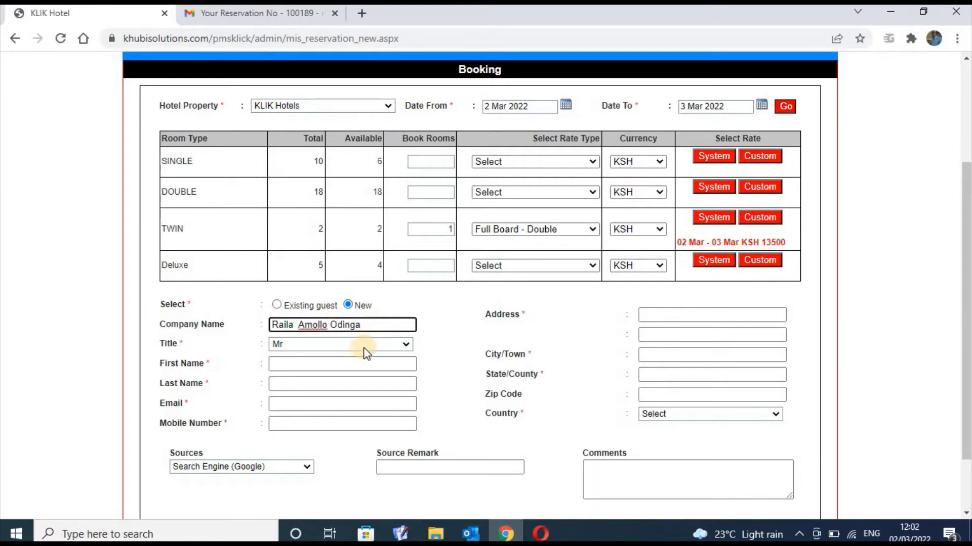
click(397, 349)
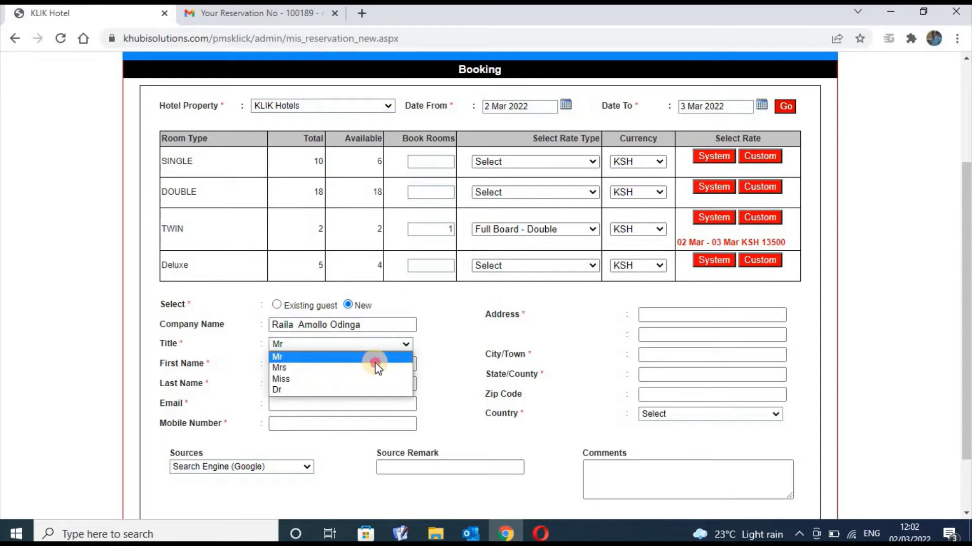
click(374, 359)
click(373, 365)
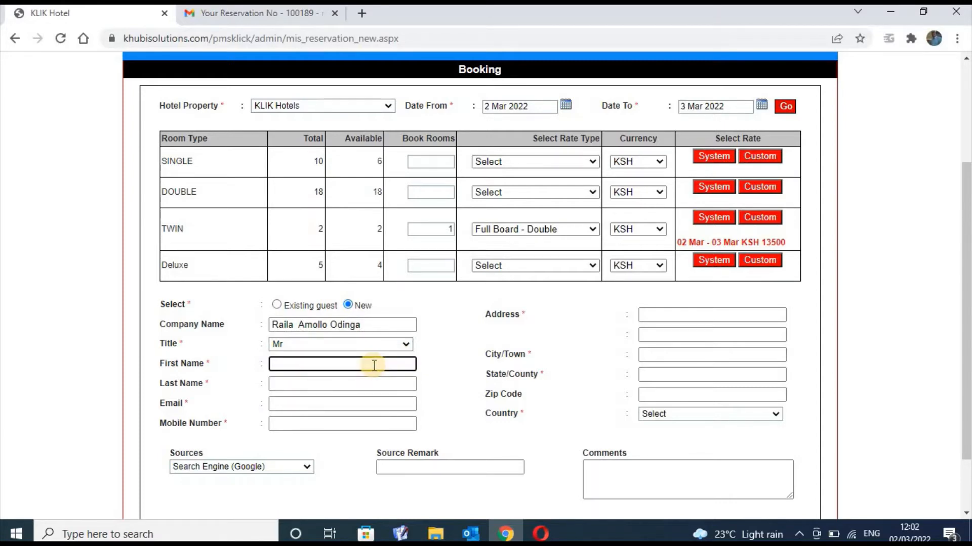
click(387, 328)
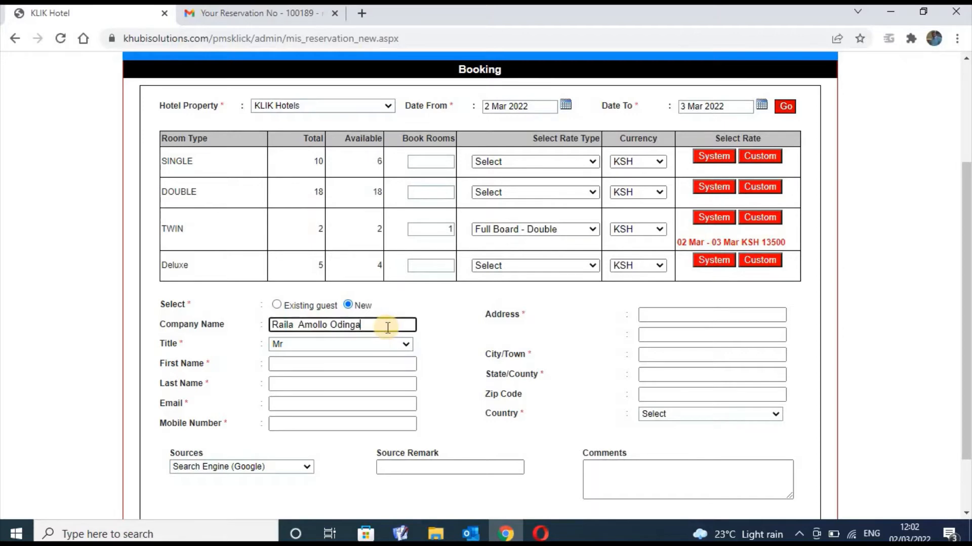
key(BackSpace)
key(BackSpace)
key(BackSpace)
key(BackSpace)
key(BackSpace)
key(BackSpace)
key(BackSpace)
key(BackSpace)
key(BackSpace)
key(BackSpace)
key(BackSpace)
key(BackSpace)
key(BackSpace)
key(BackSpace)
key(BackSpace)
key(BackSpace)
key(BackSpace)
key(BackSpace)
key(BackSpace)
key(BackSpace)
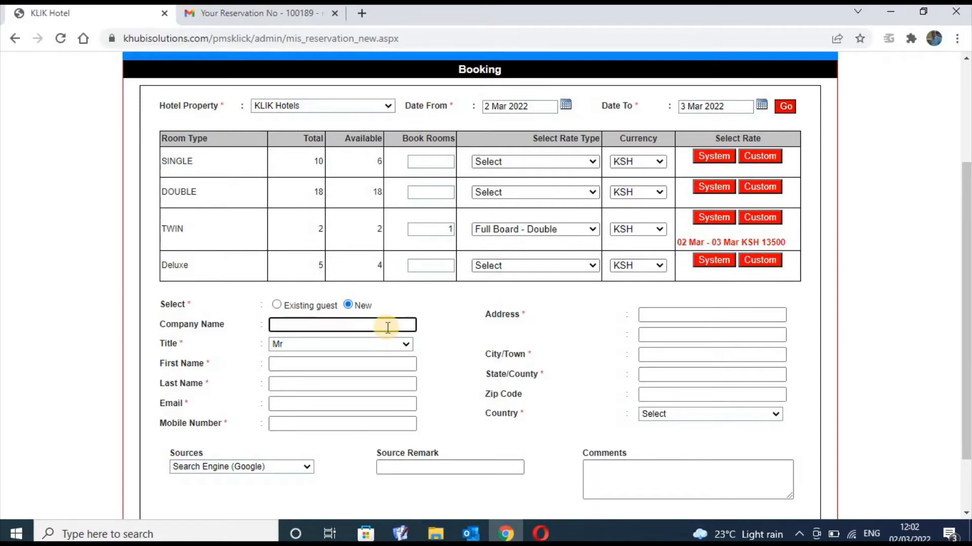
text(Kenya)
Enter the guest's first and last names, e-mail 'No email' and mobile 'No Phone'
click(368, 362)
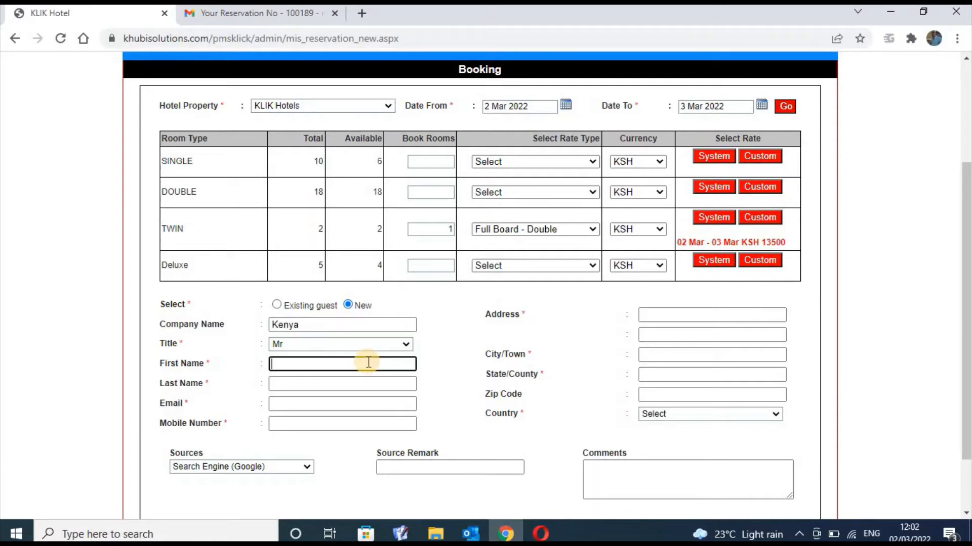
text(Raila Amollo  Odinga)
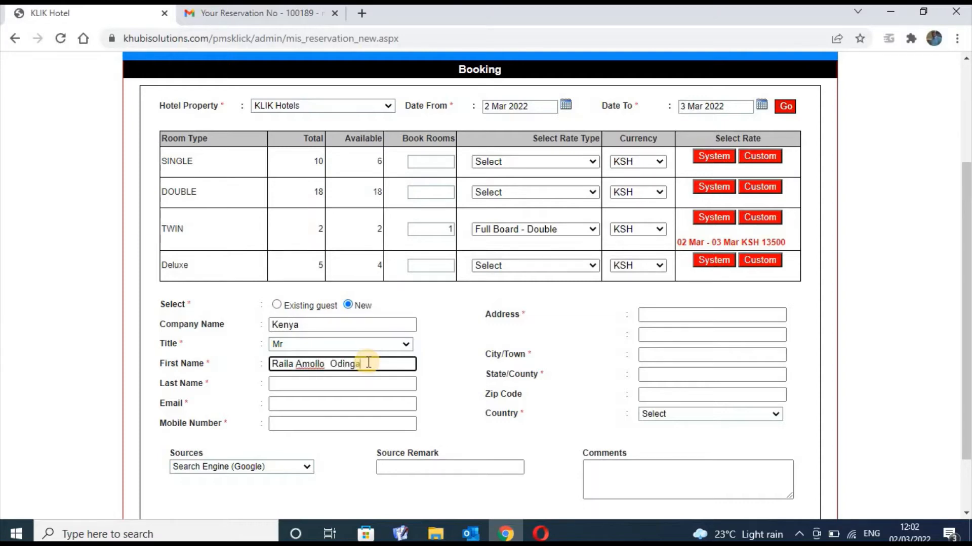
click(353, 387)
text(O)
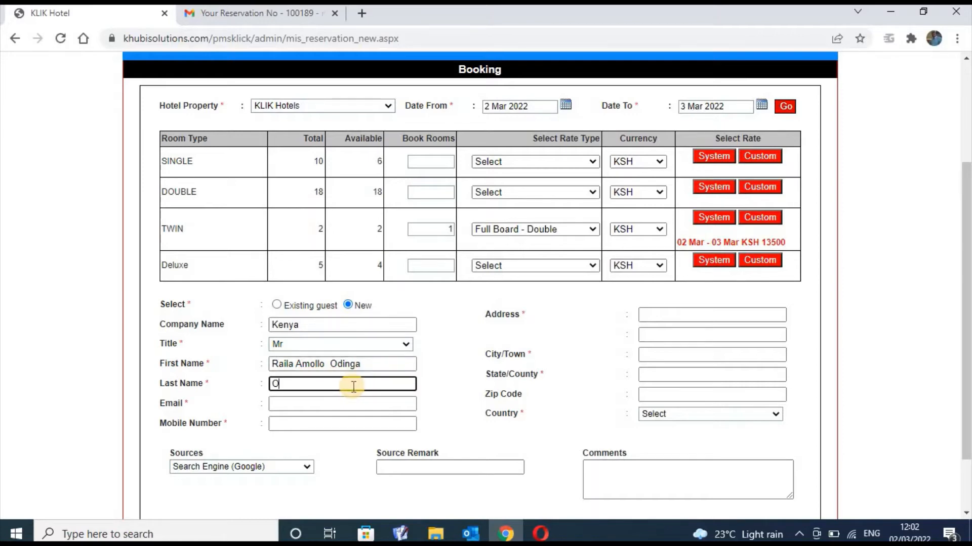
text(dinga)
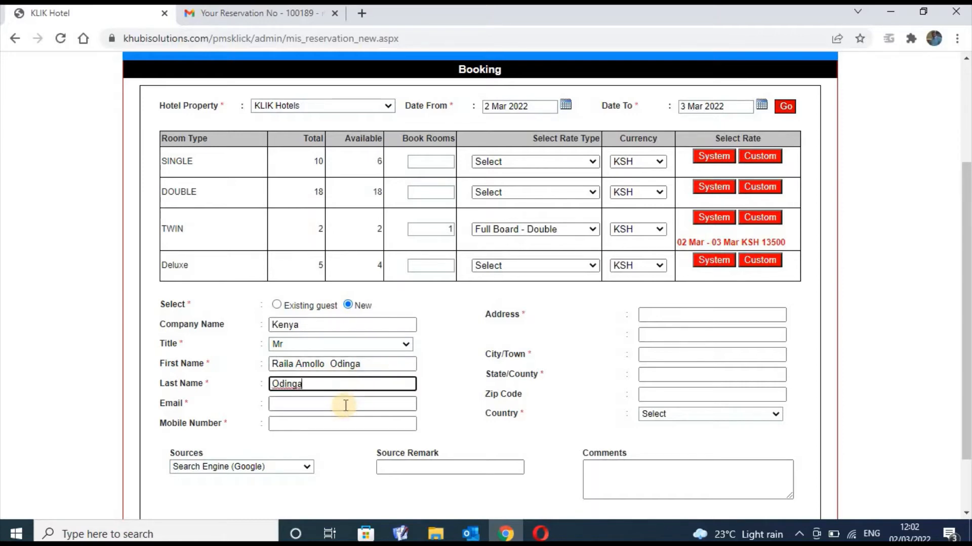
click(346, 404)
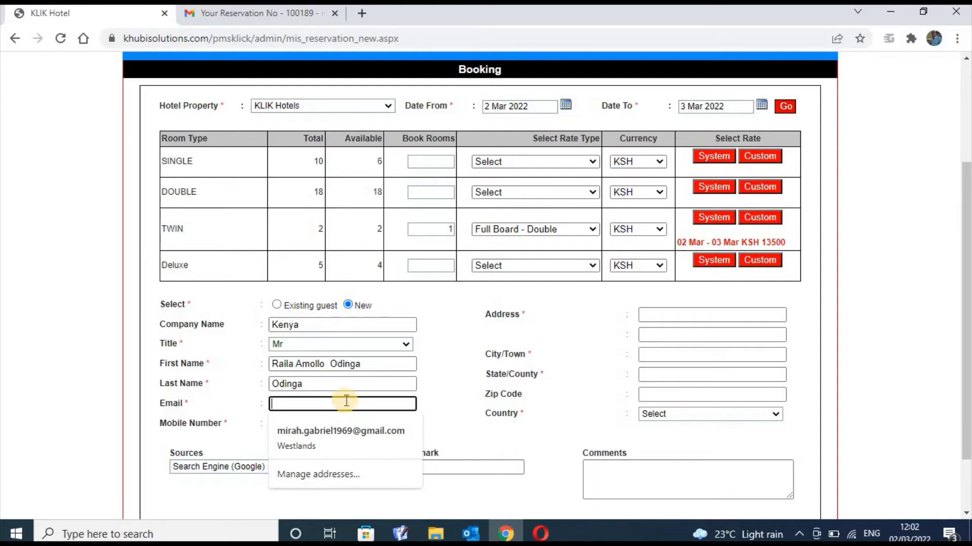
text(No)
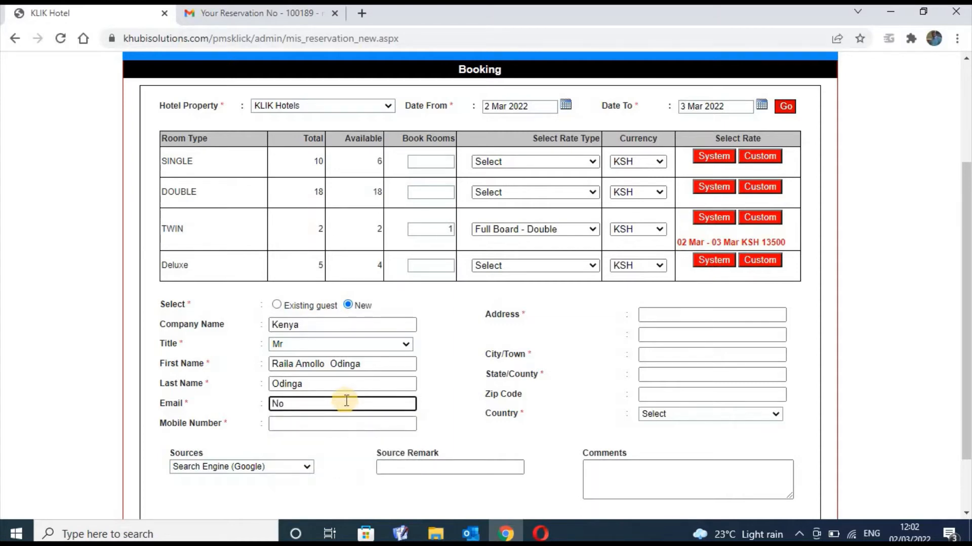
text( email)
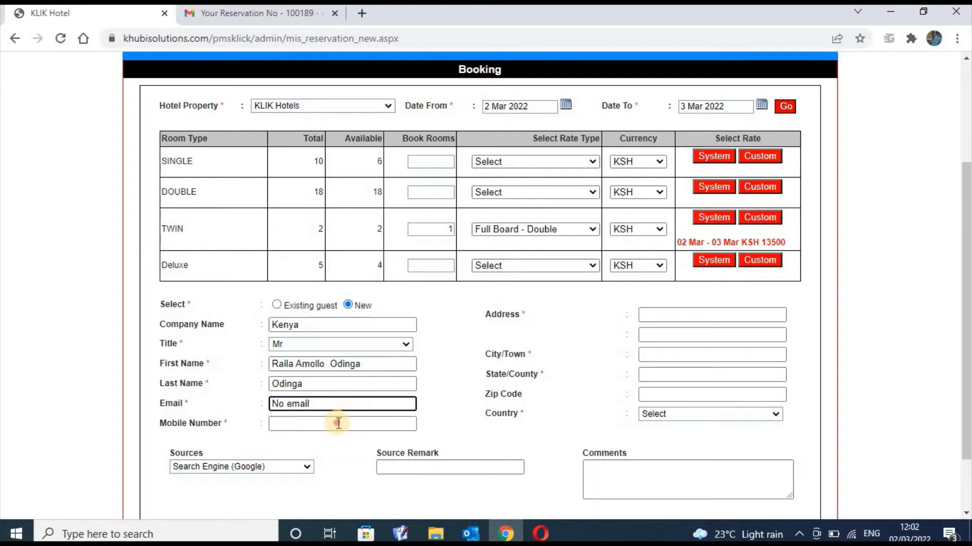
click(338, 423)
text(No)
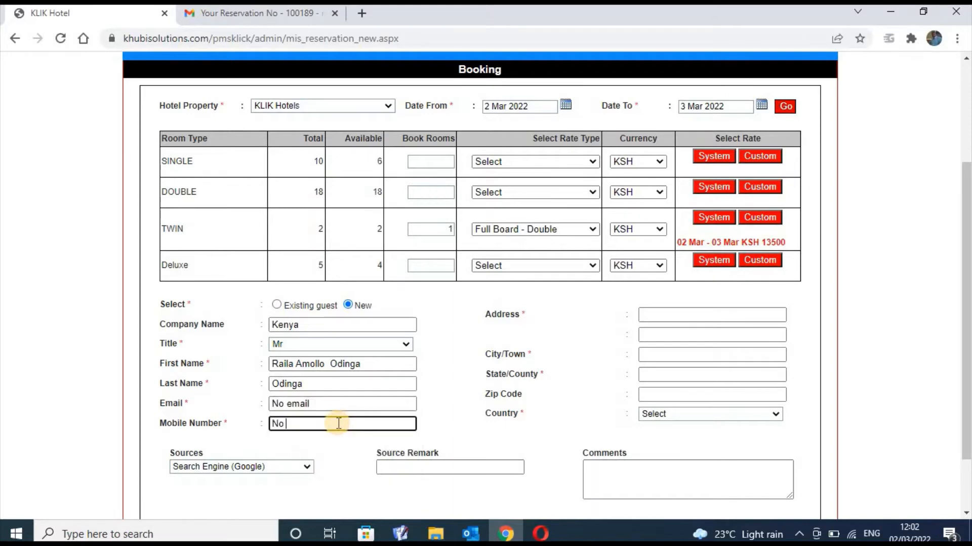
text( Phjone)
key(BackSpace)
key(BackSpace)
key(BackSpace)
Fill the address as None, second address line NA, state NA and city NA
text(ne)
click(672, 314)
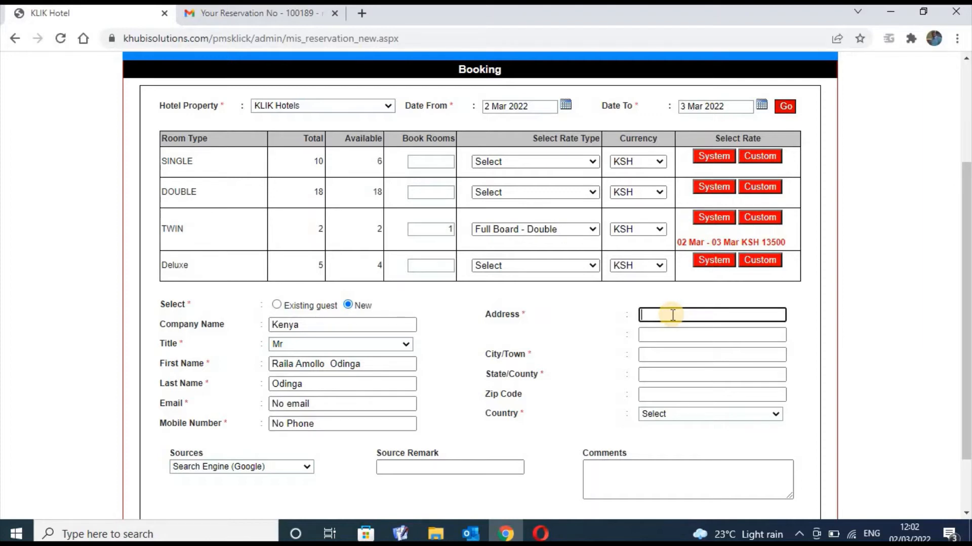
text(None)
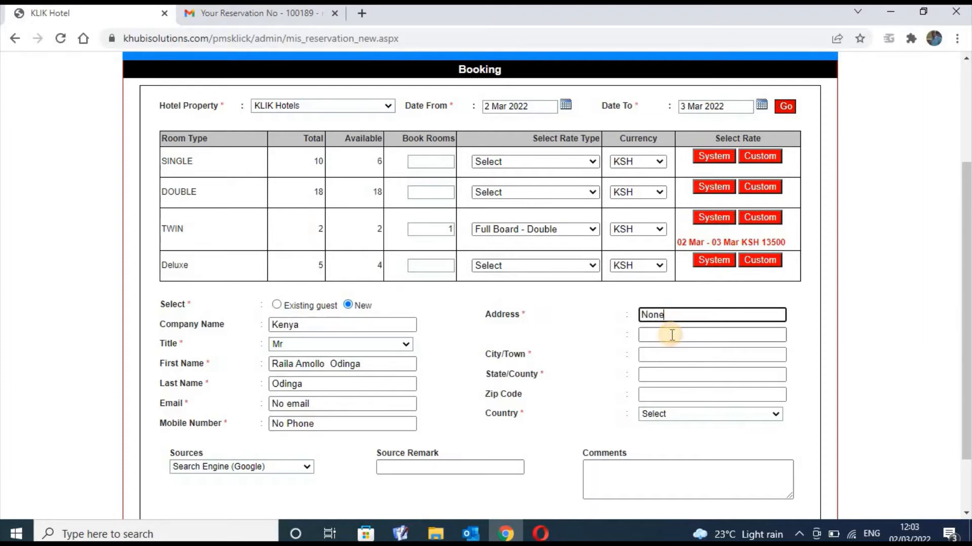
click(672, 335)
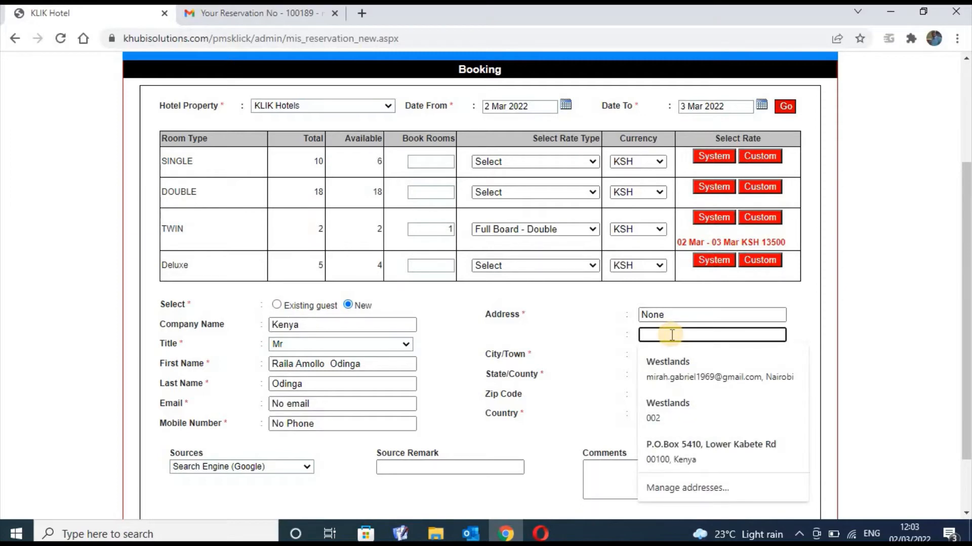
text(N)
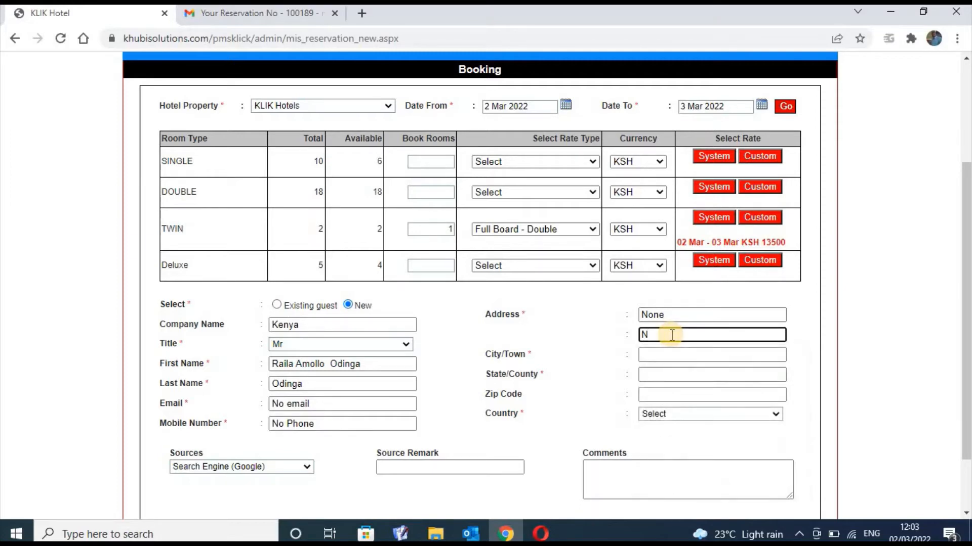
text(A)
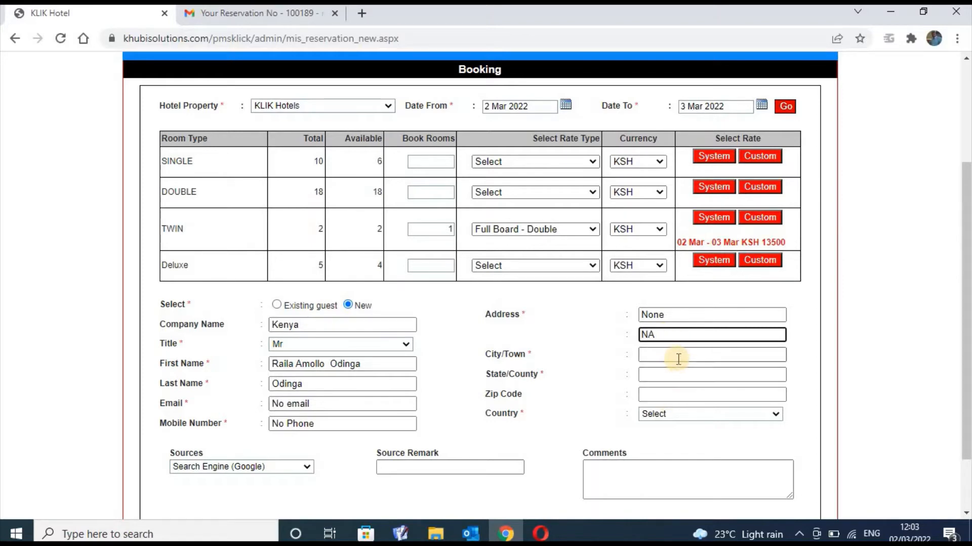
click(674, 375)
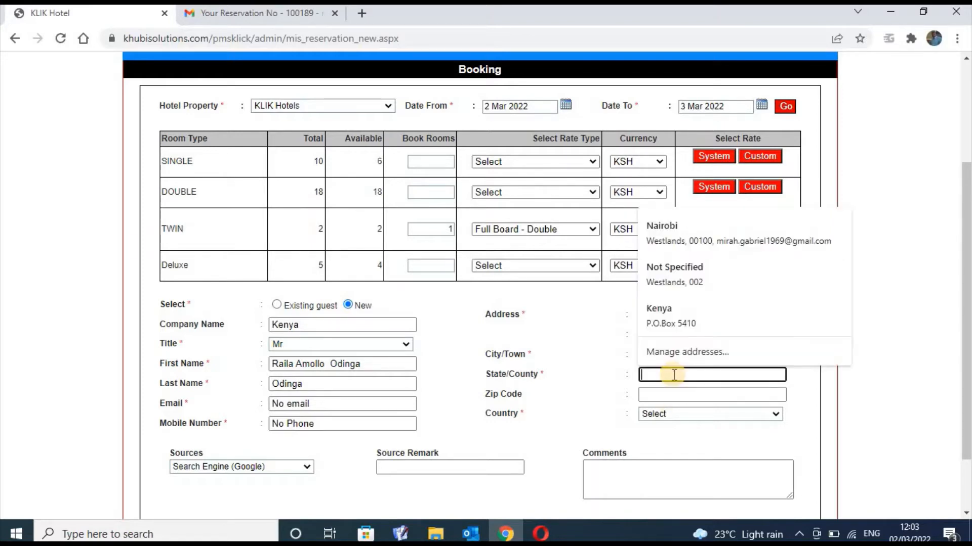
text(NA)
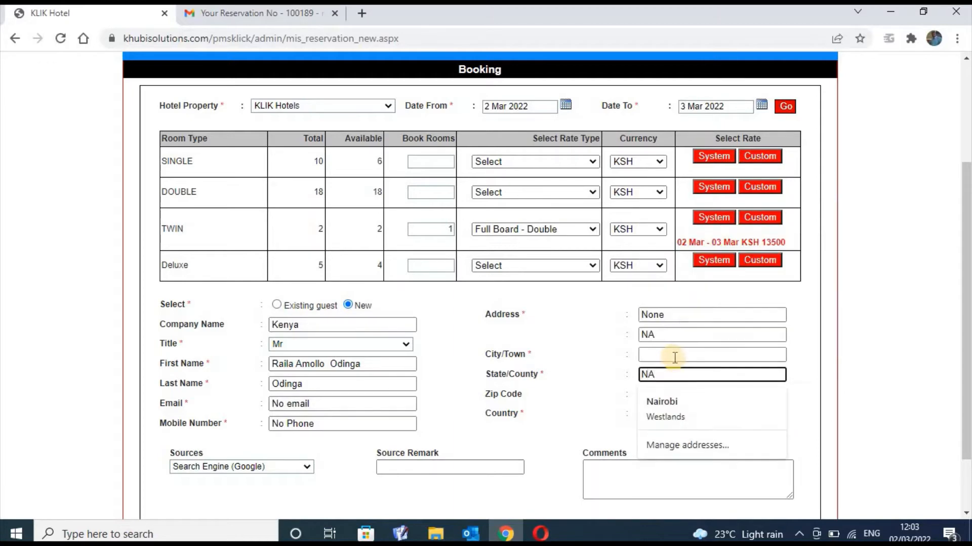
click(675, 354)
text(NA)
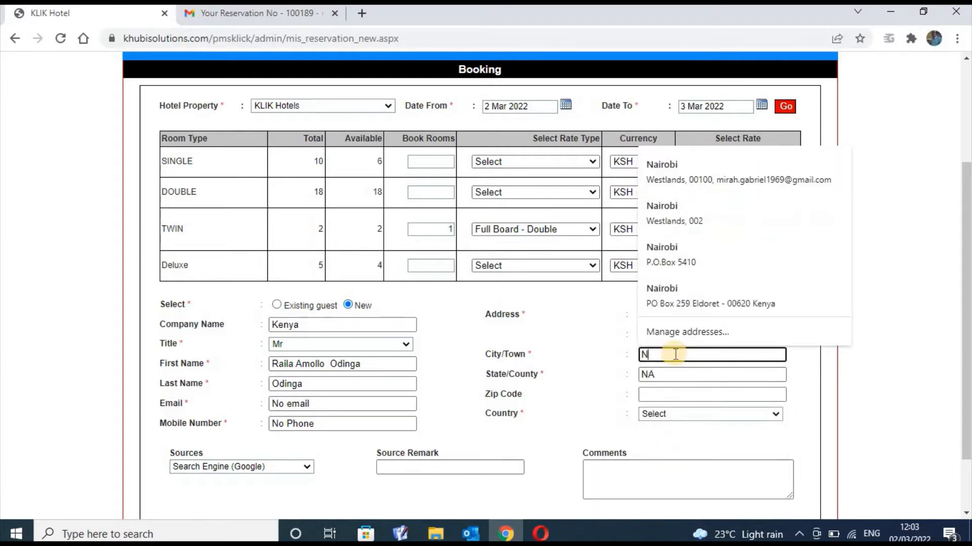
click(666, 394)
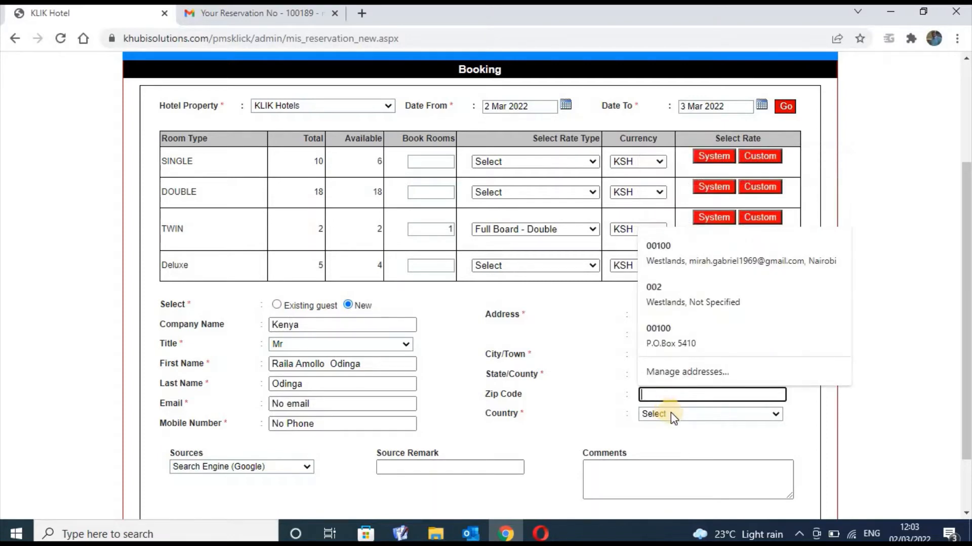
Choose Kenya as the guest's country
click(777, 413)
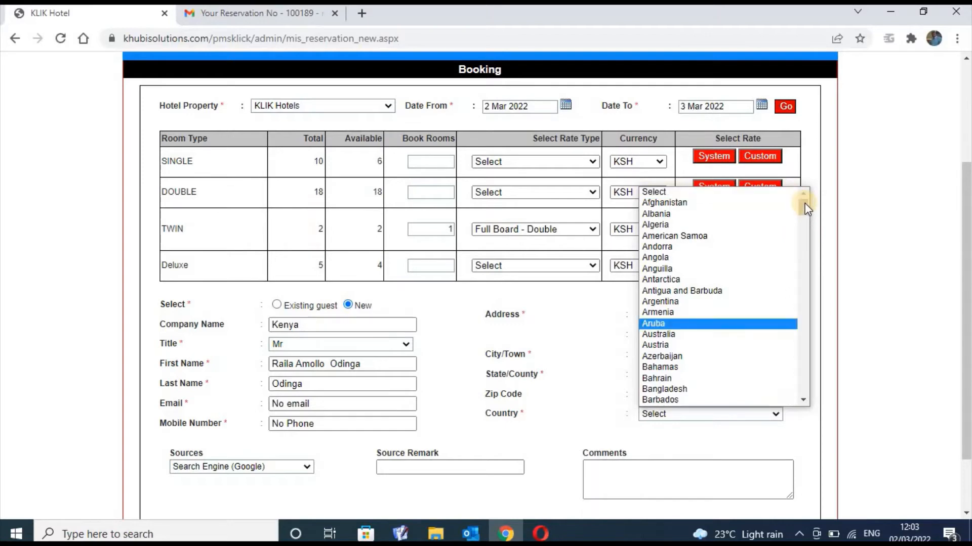
drag(804, 204, 804, 288)
click(730, 246)
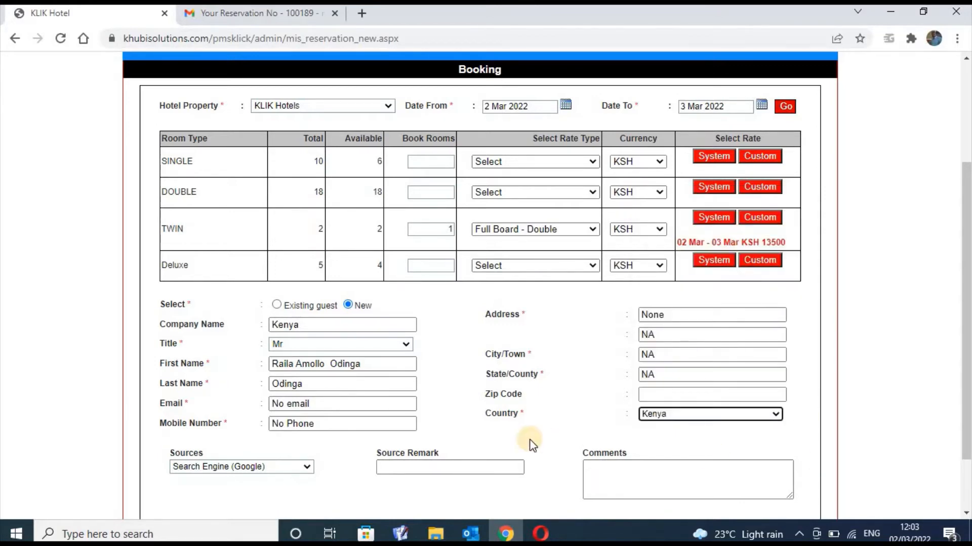
click(470, 464)
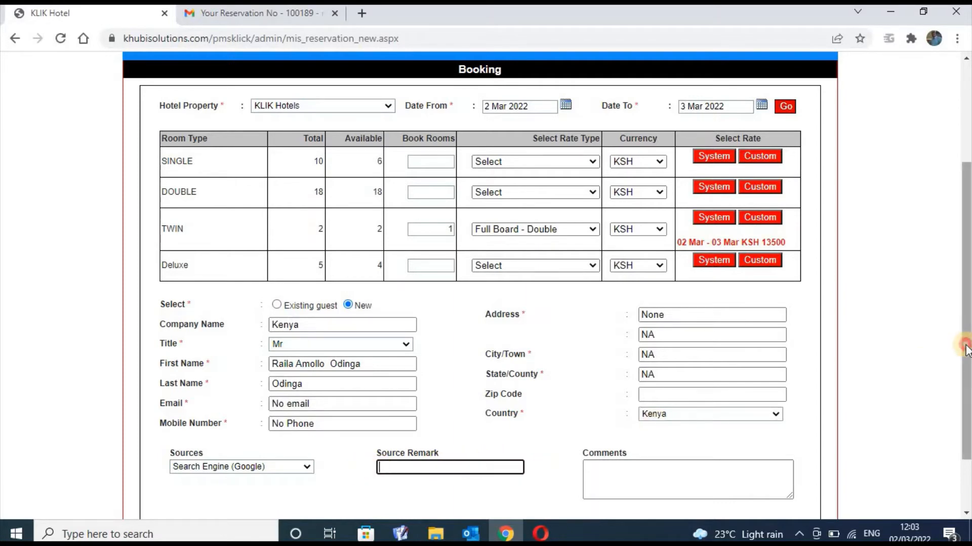
Scroll down the booking form and attempt to submit the reservation twice
scroll(532, 403, down, 2)
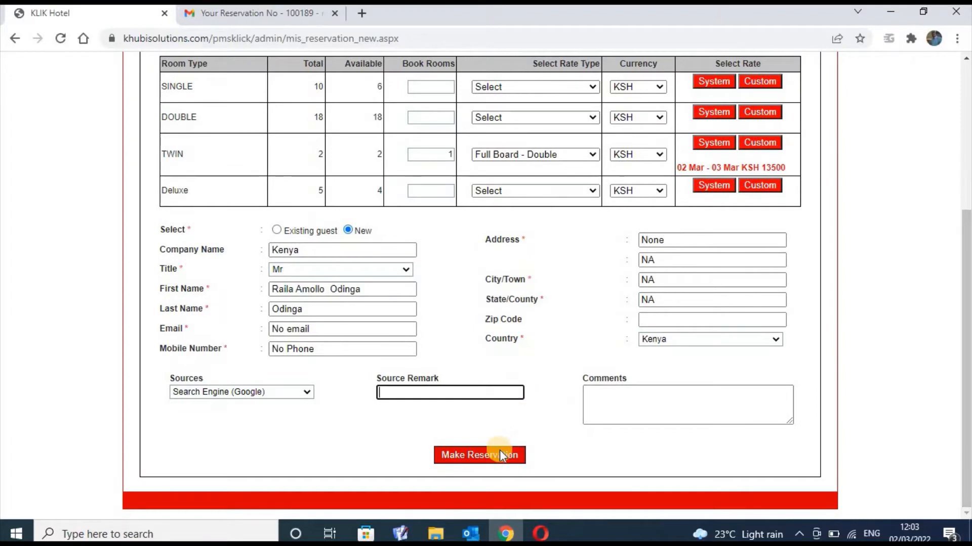
click(633, 407)
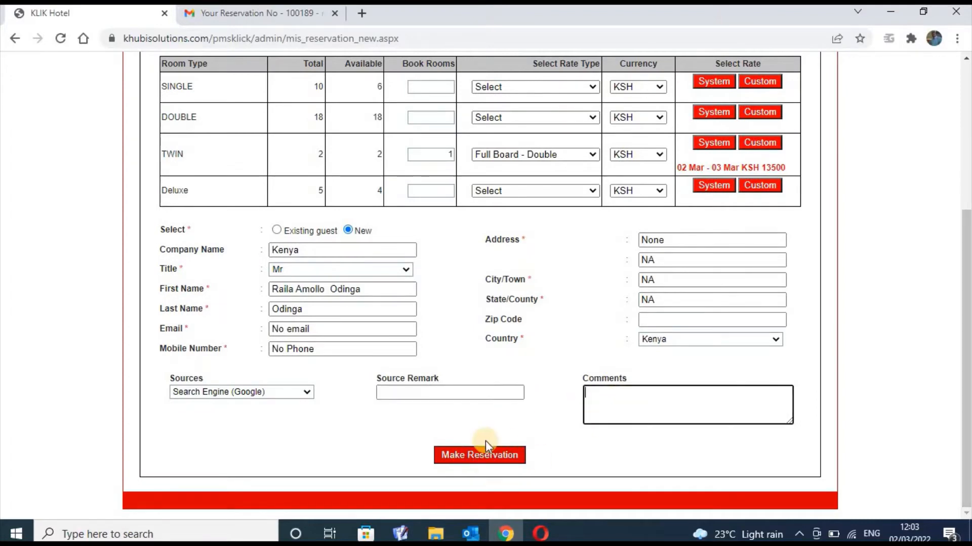
click(481, 458)
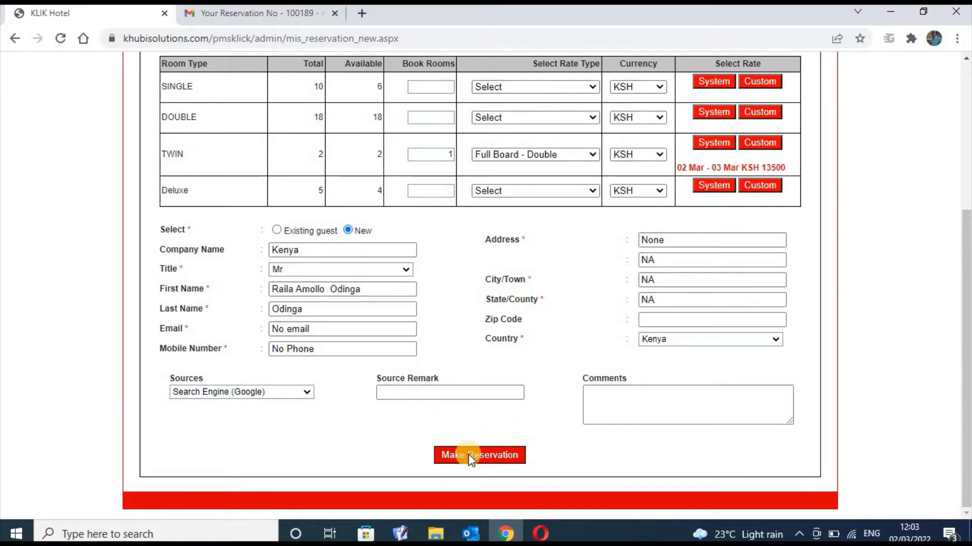
click(468, 455)
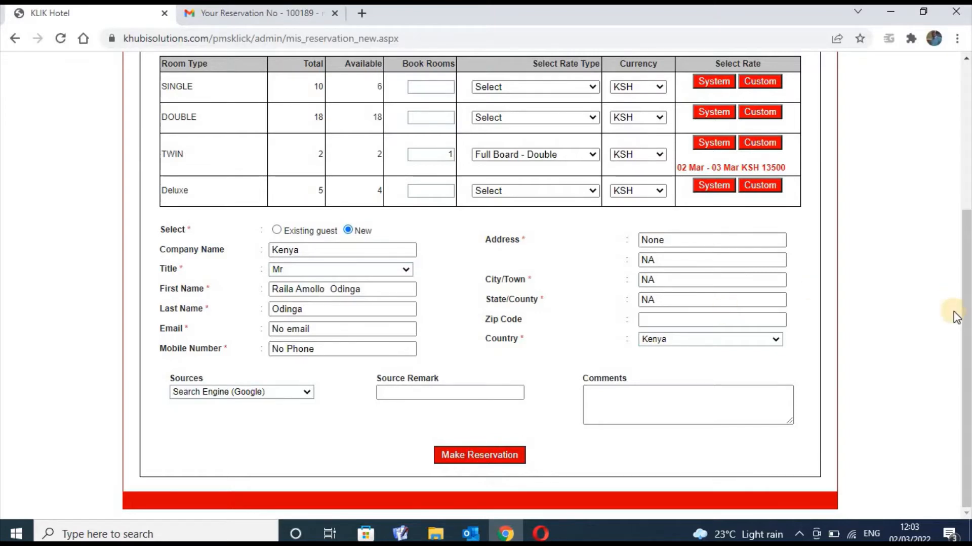
Type a draft comment in Comments and enter +254 as the zip code
click(662, 402)
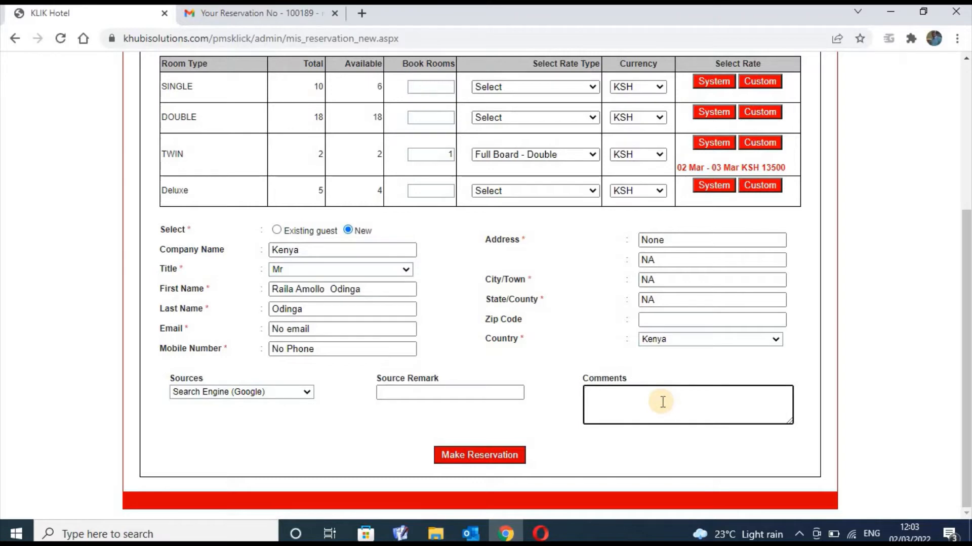
text(c)
text(omem)
text(ents)
key(BackSpace)
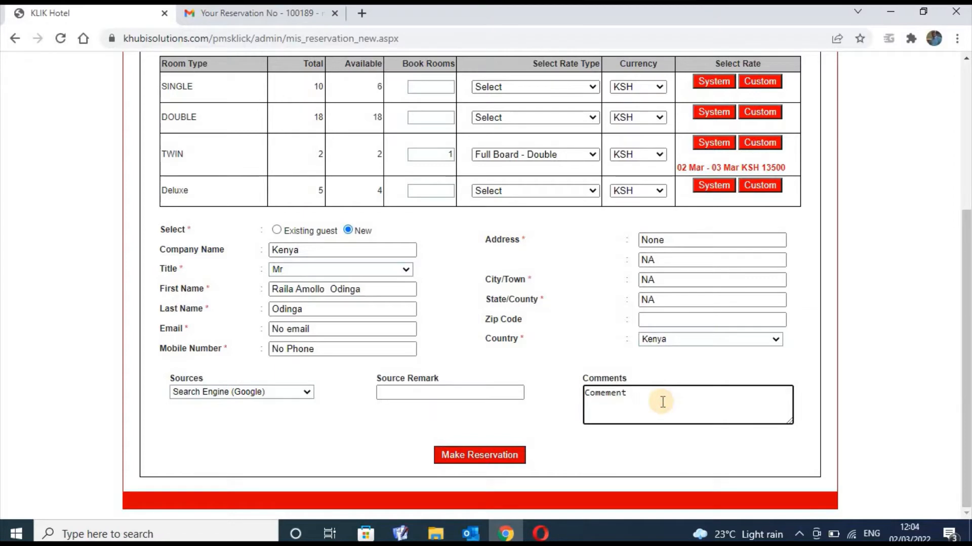
click(680, 319)
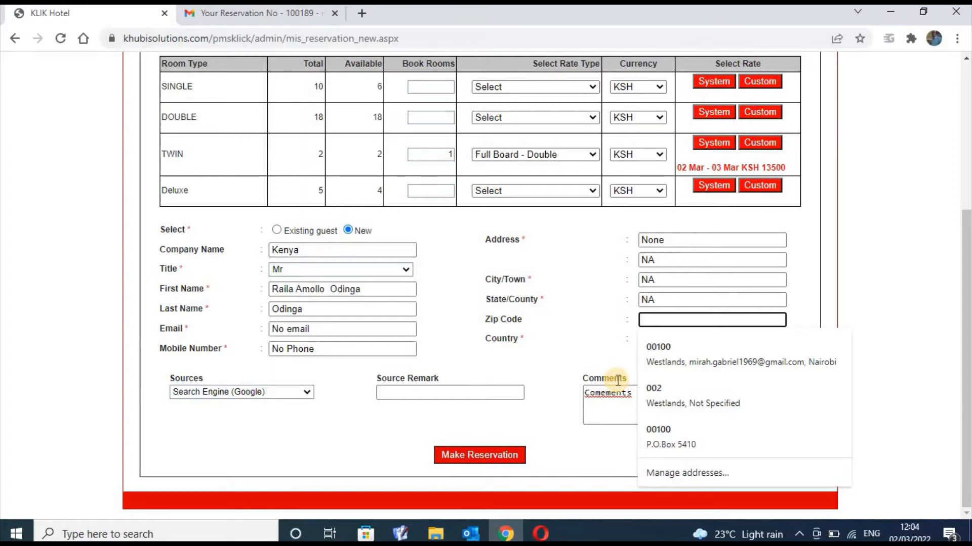
text(+)
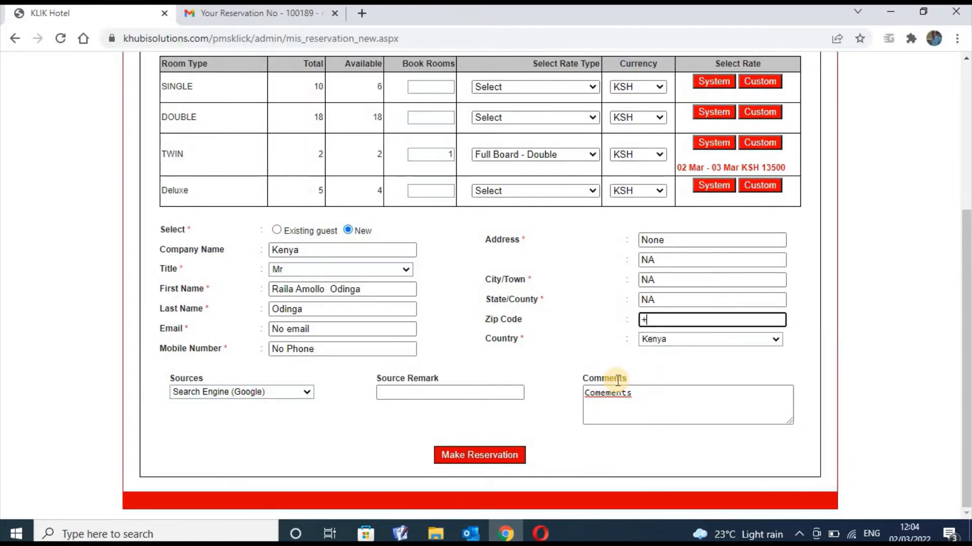
text(254)
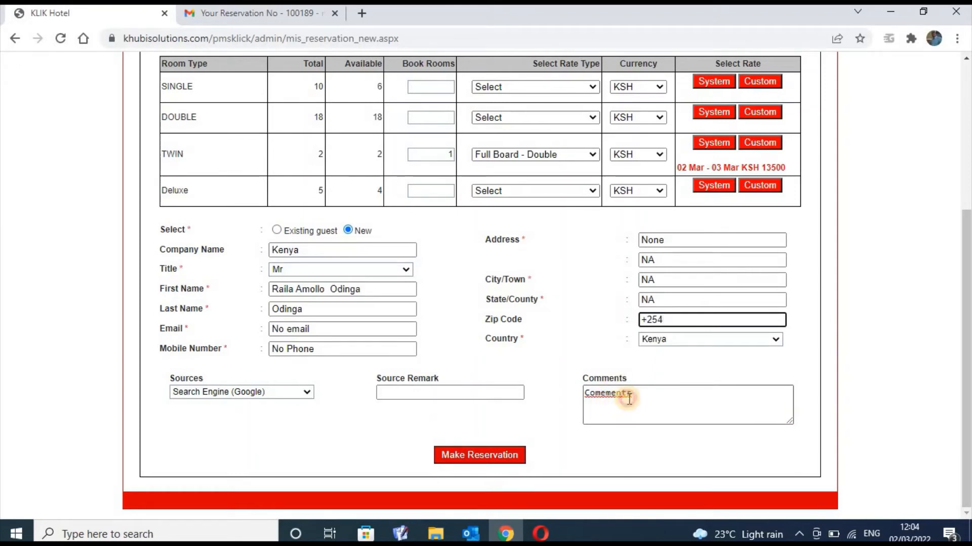
Clear the Comments box completely and submit the reservation
click(629, 400)
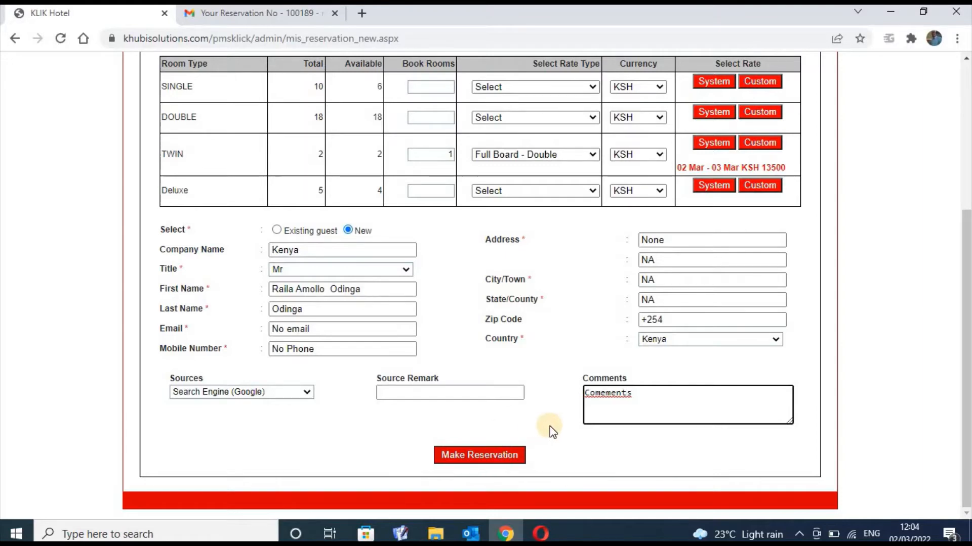
key(BackSpace)
text(t)
click(645, 393)
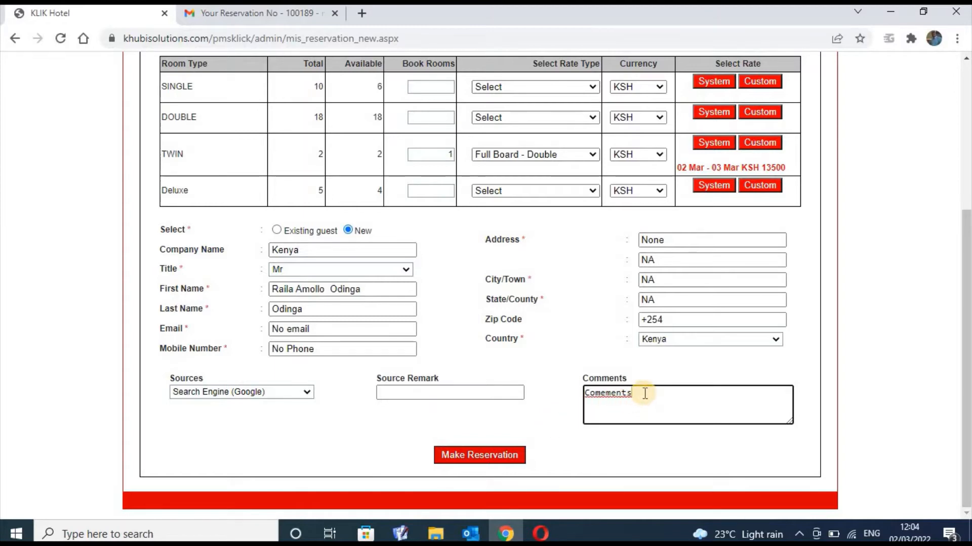
key(BackSpace)
key(BackSpace)
key(BackSpace)
key(BackSpace)
key(BackSpace)
key(BackSpace)
key(BackSpace)
key(BackSpace)
key(BackSpace)
click(463, 451)
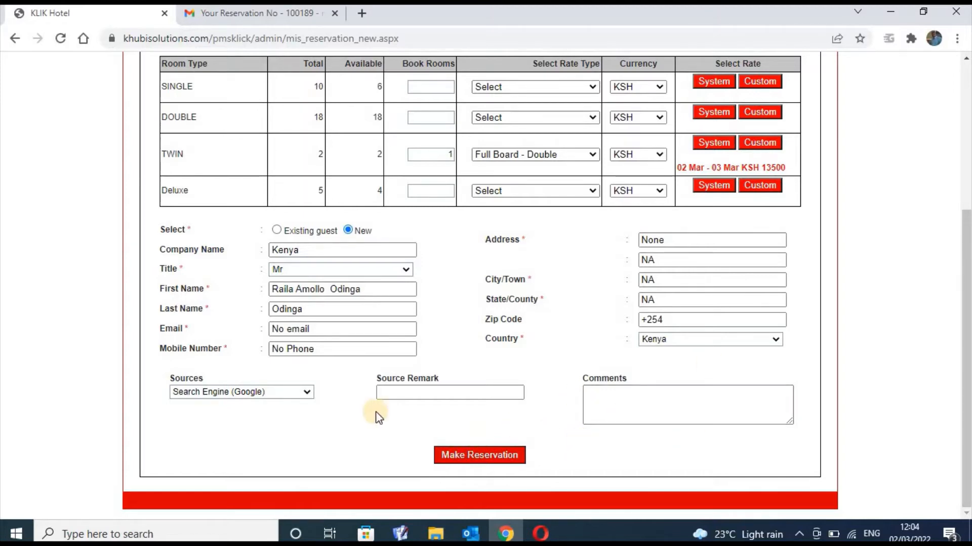
click(308, 395)
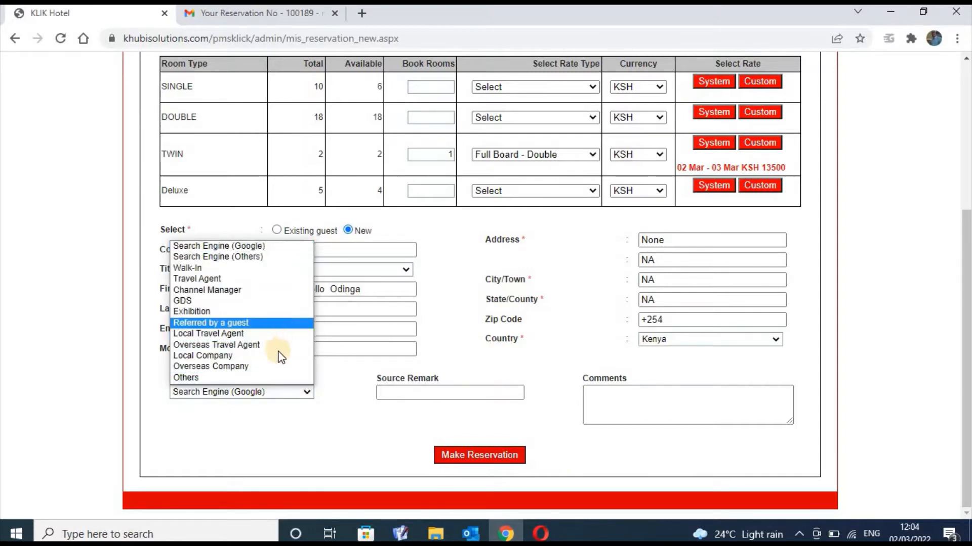
click(269, 378)
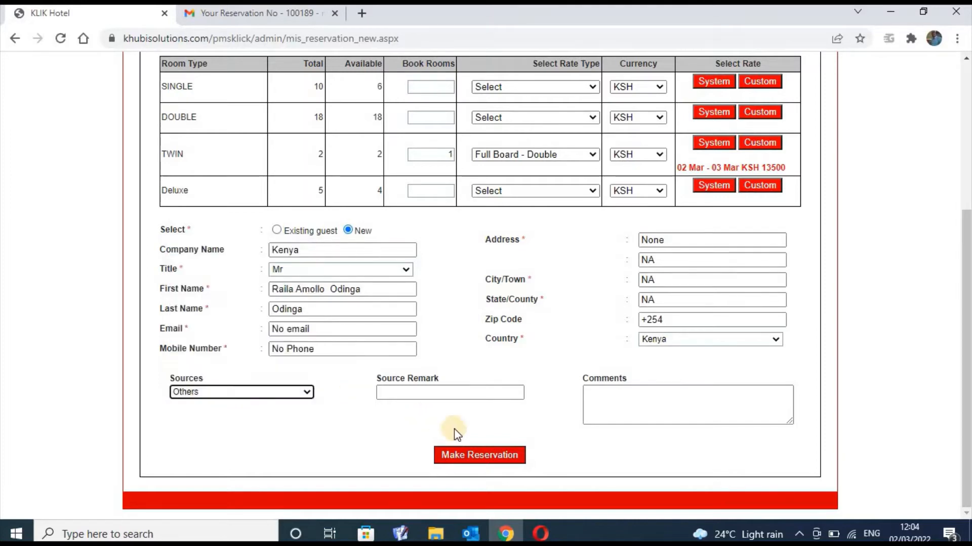
click(497, 459)
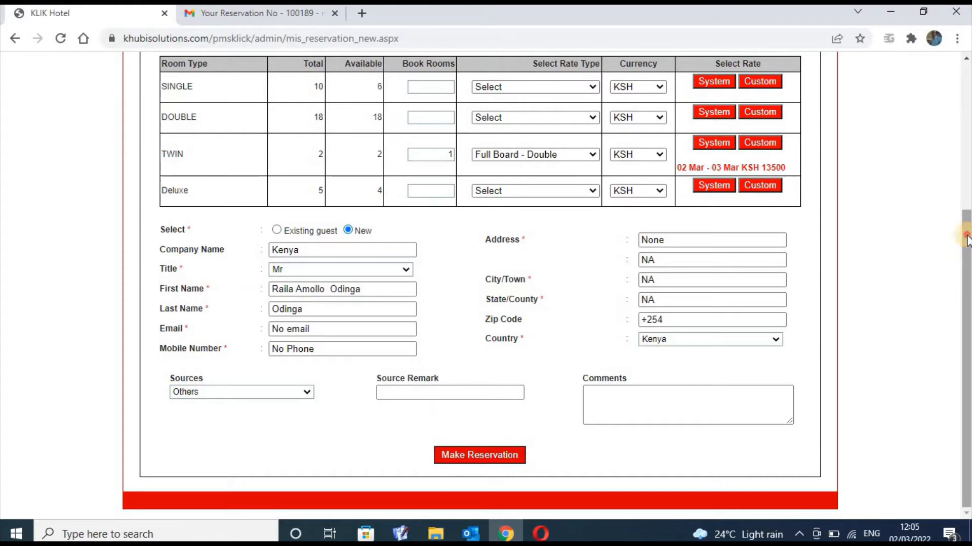
scroll(961, 186, up, 3)
scroll(960, 112, up, 2)
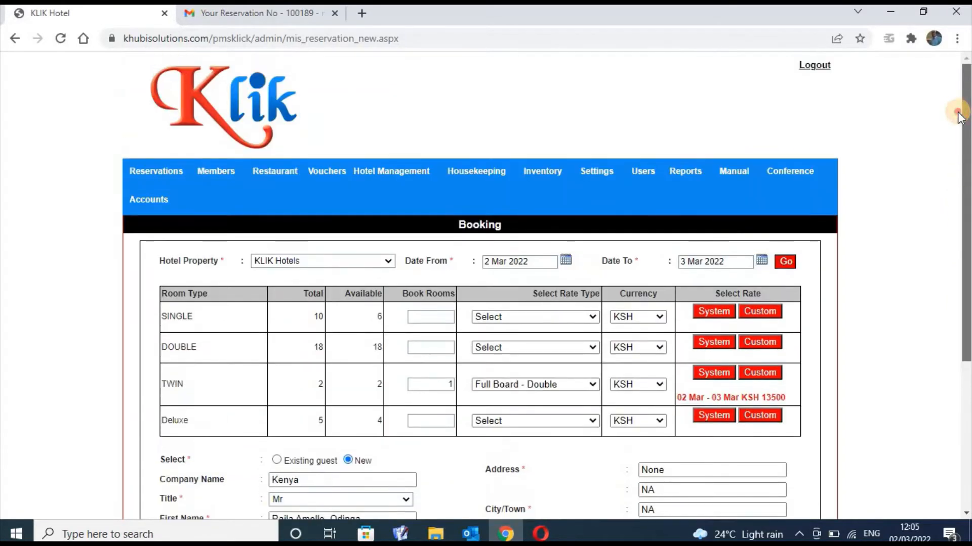
scroll(960, 117, down, 4)
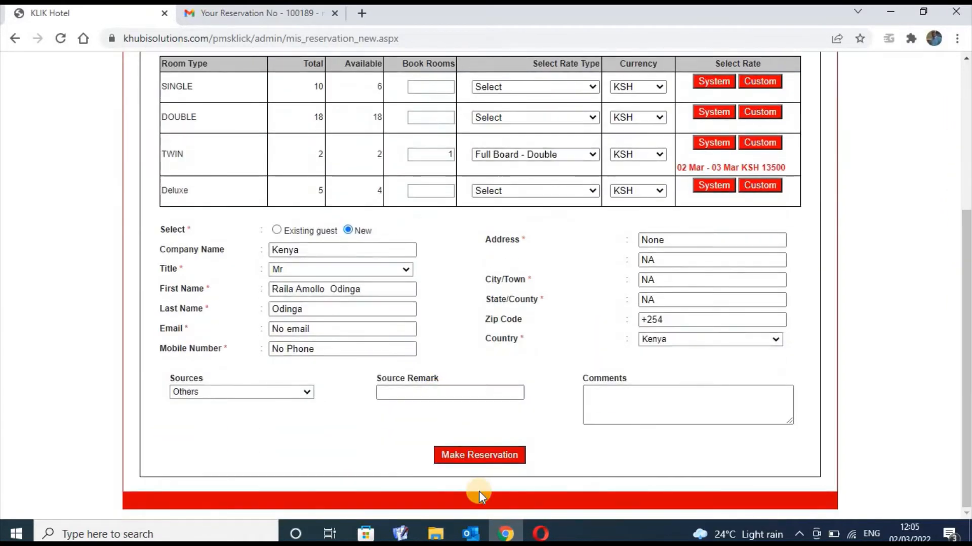
click(489, 456)
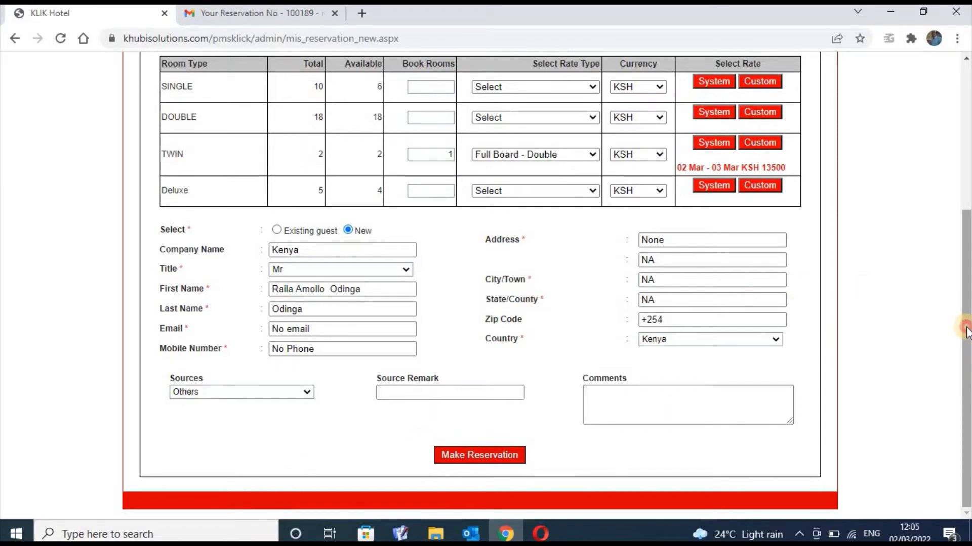
drag(966, 331, 967, 215)
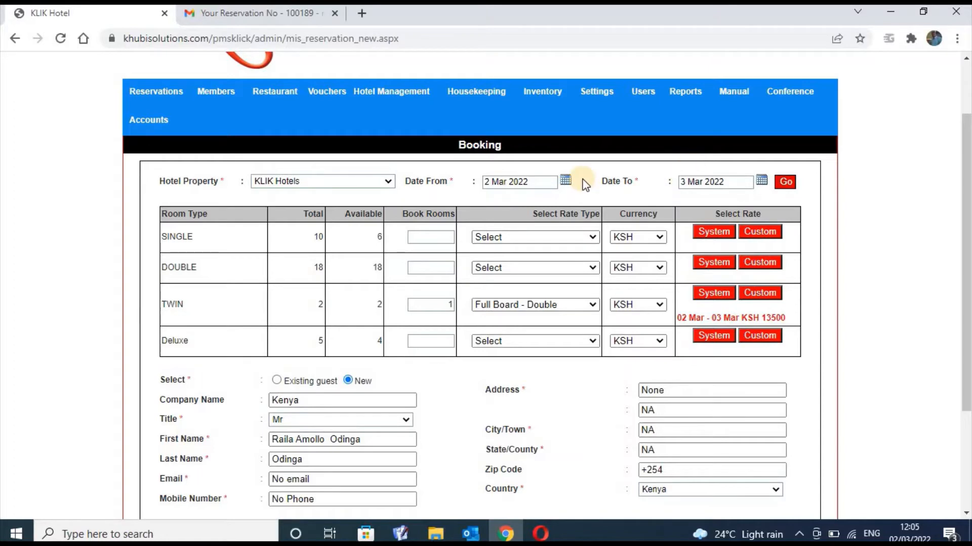
Change the stay to arrive 3 Mar 2022 and depart 4 Mar 2022
click(566, 180)
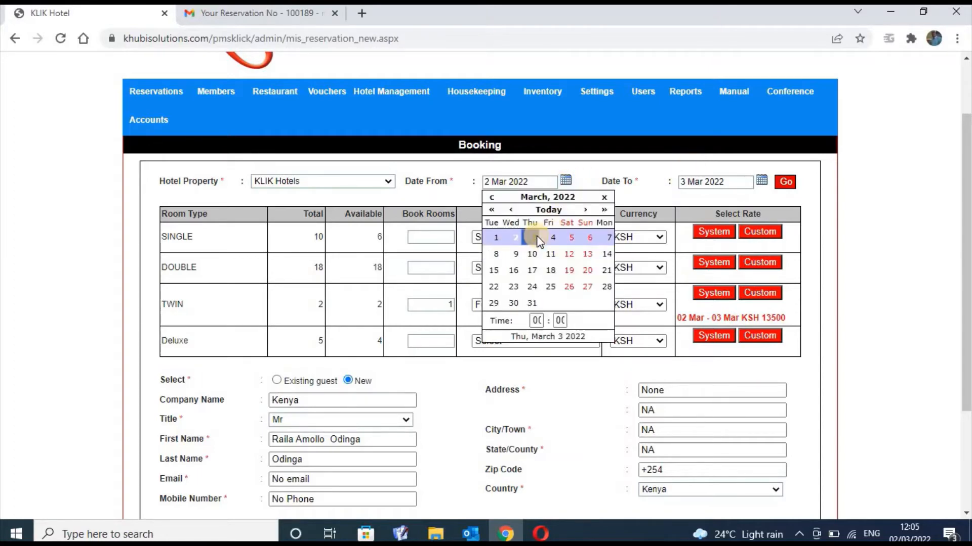
click(538, 238)
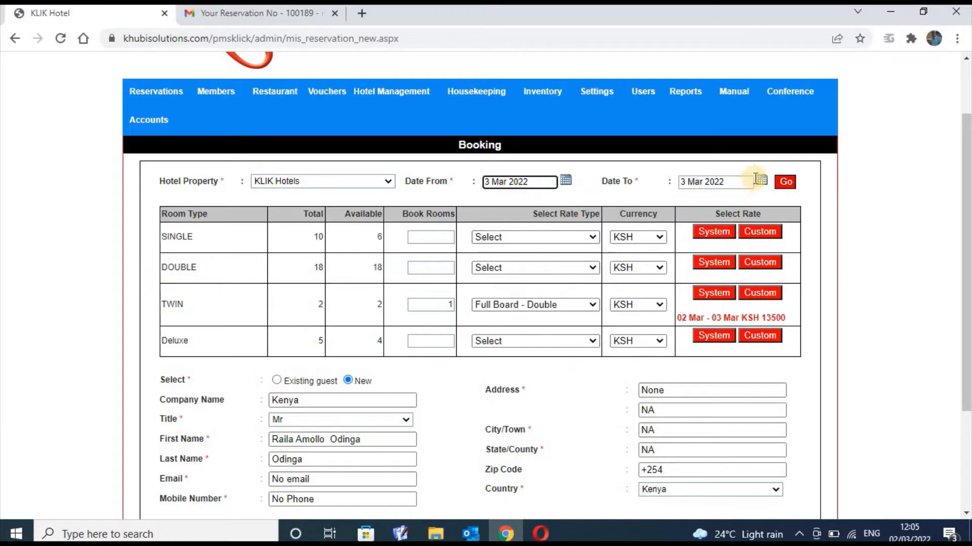
click(762, 181)
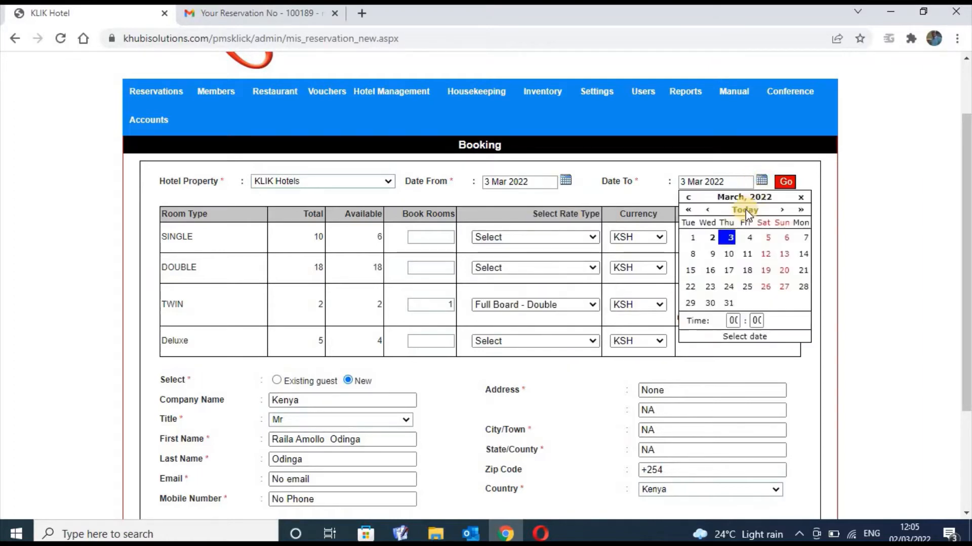
click(751, 237)
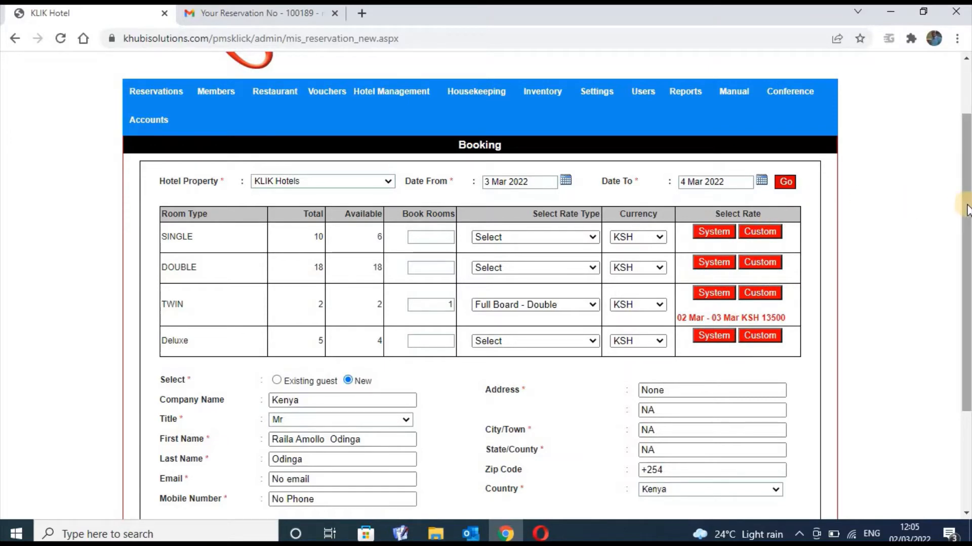
drag(966, 210, 967, 306)
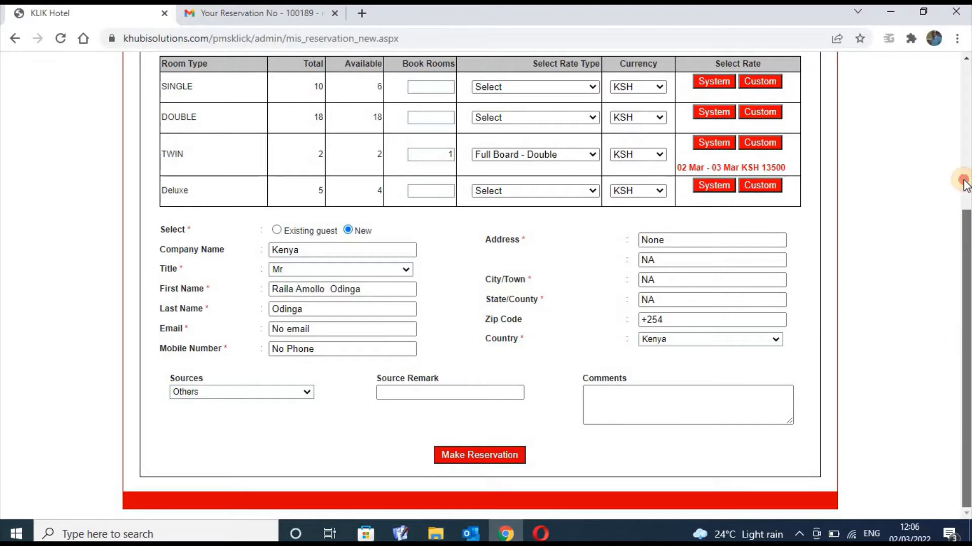
Choose Travel Agent from the Sources dropdown and move into the Source Remark field
drag(964, 337, 967, 174)
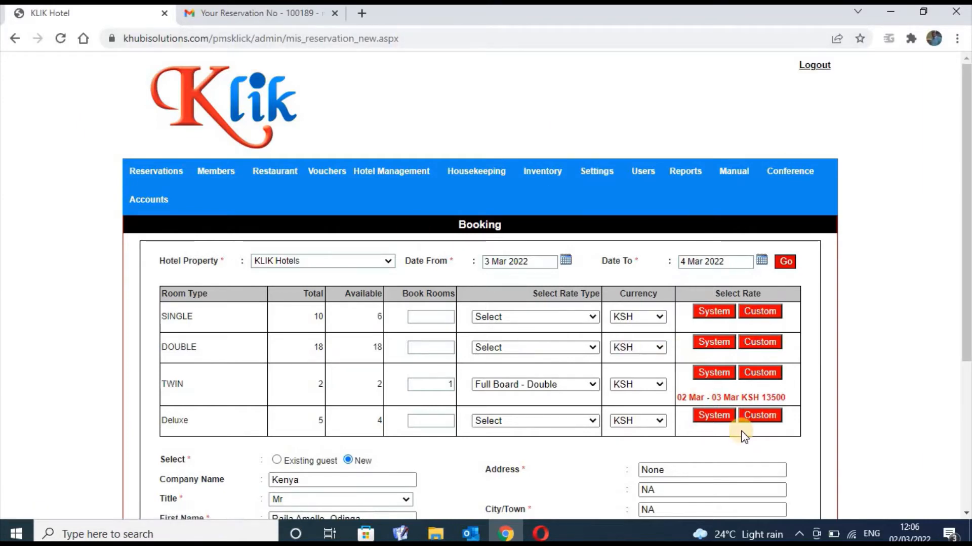
drag(746, 395, 875, 434)
click(875, 434)
drag(962, 325, 967, 433)
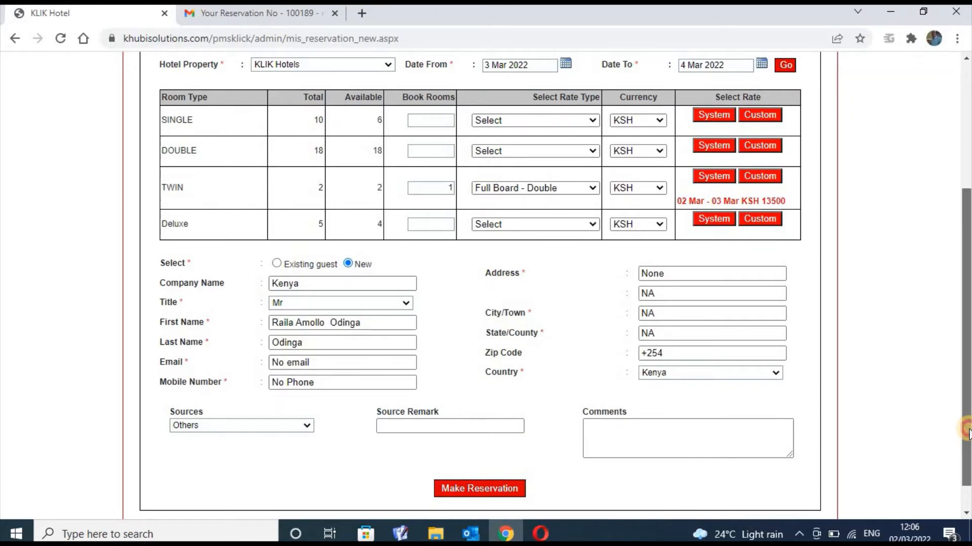
drag(967, 430, 966, 468)
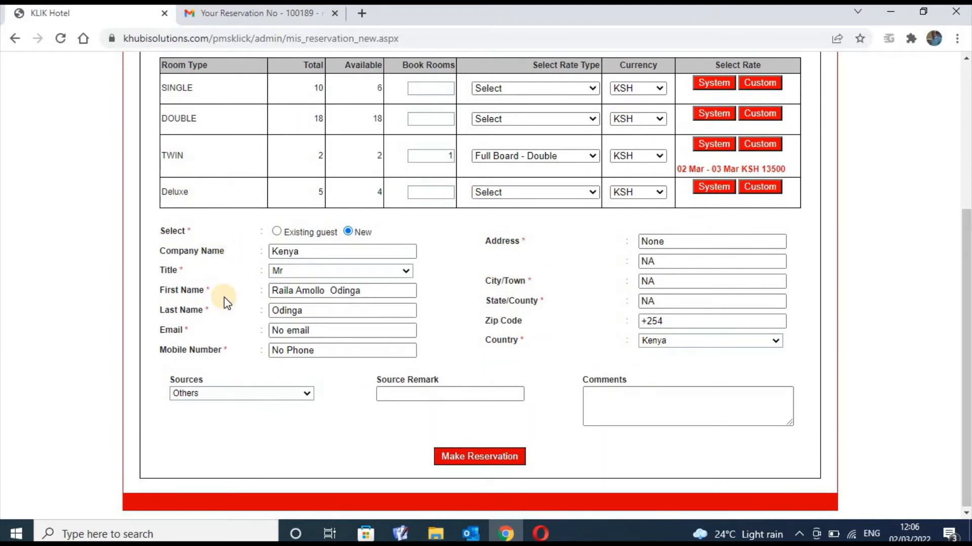
click(307, 394)
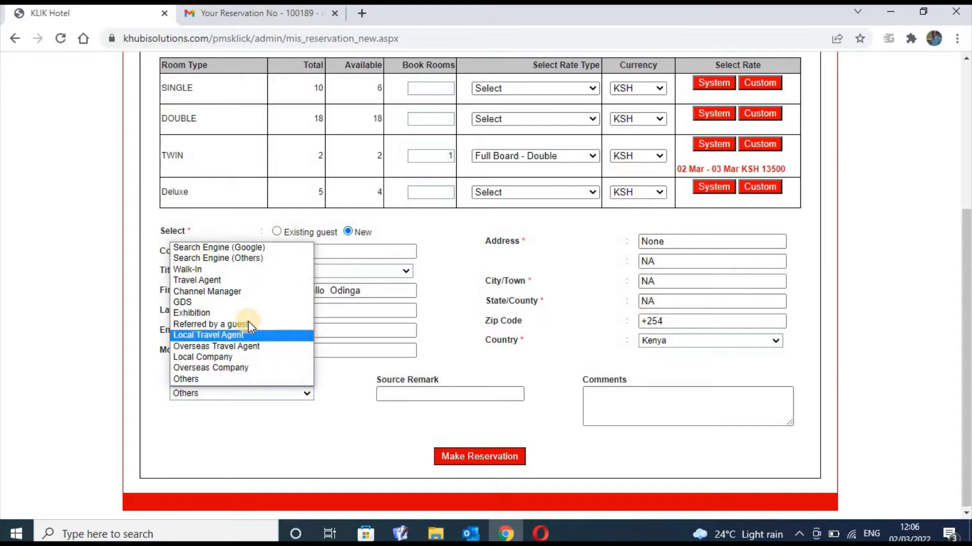
click(254, 281)
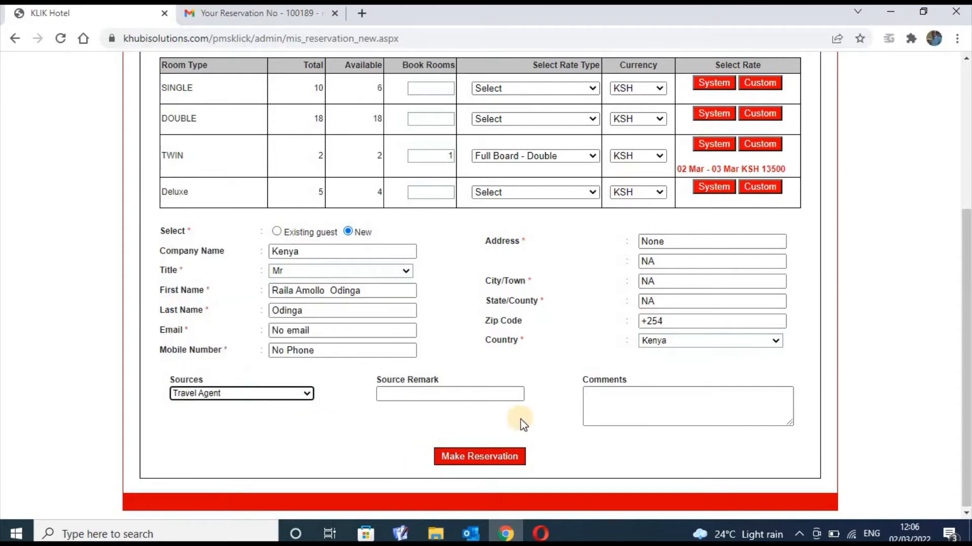
click(485, 394)
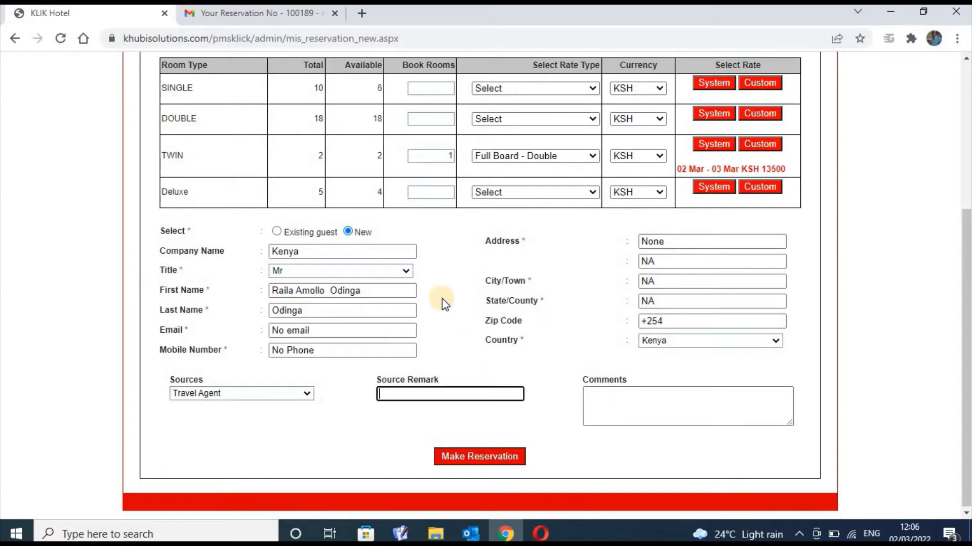
Type 'friendly person' into the Source Remark field, correcting typos along the way
text(friendly person)
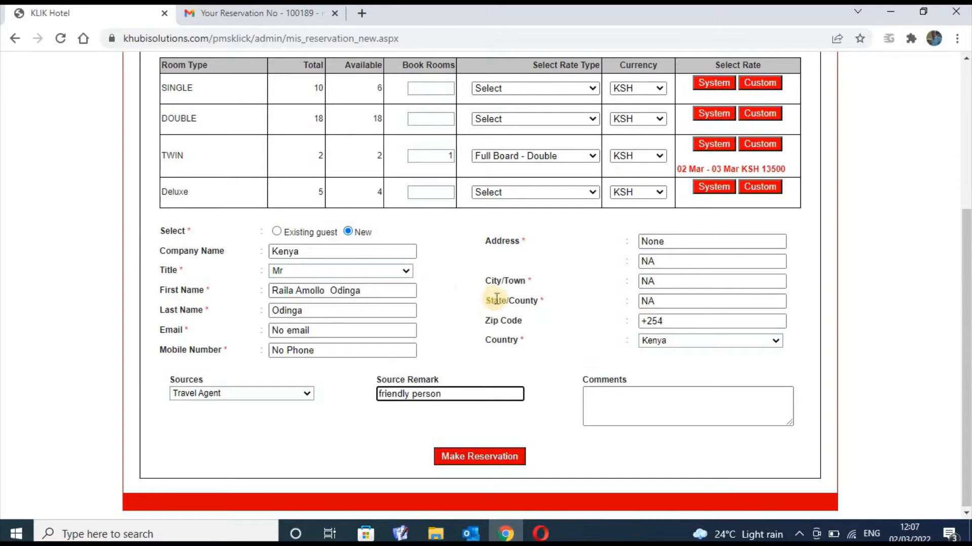
Replace the source remark with the guest's full name
click(628, 407)
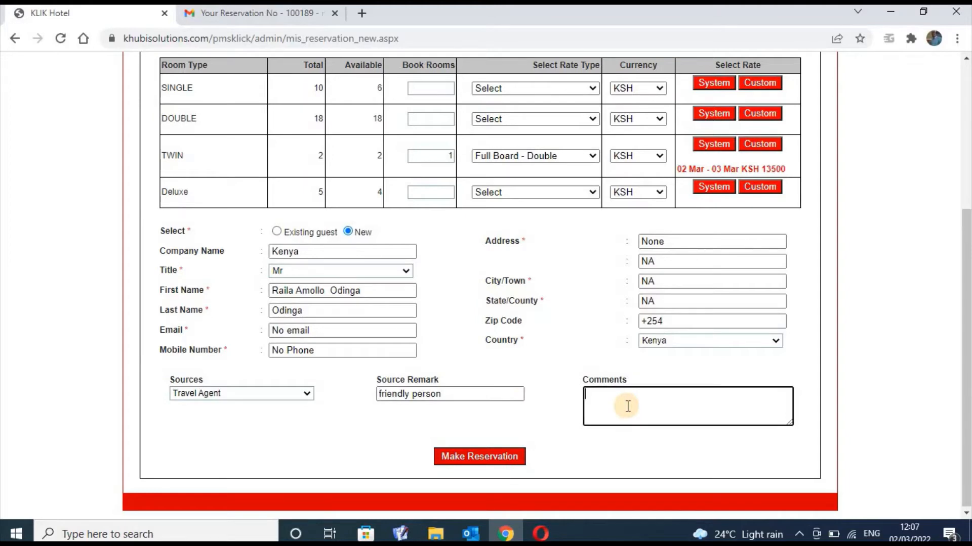
click(499, 391)
key(BackSpace)
key(BackSpace)
key(BackSpace)
key(BackSpace)
key(BackSpace)
key(BackSpace)
key(BackSpace)
key(BackSpace)
key(BackSpace)
key(BackSpace)
key(BackSpace)
key(BackSpace)
key(BackSpace)
key(BackSpace)
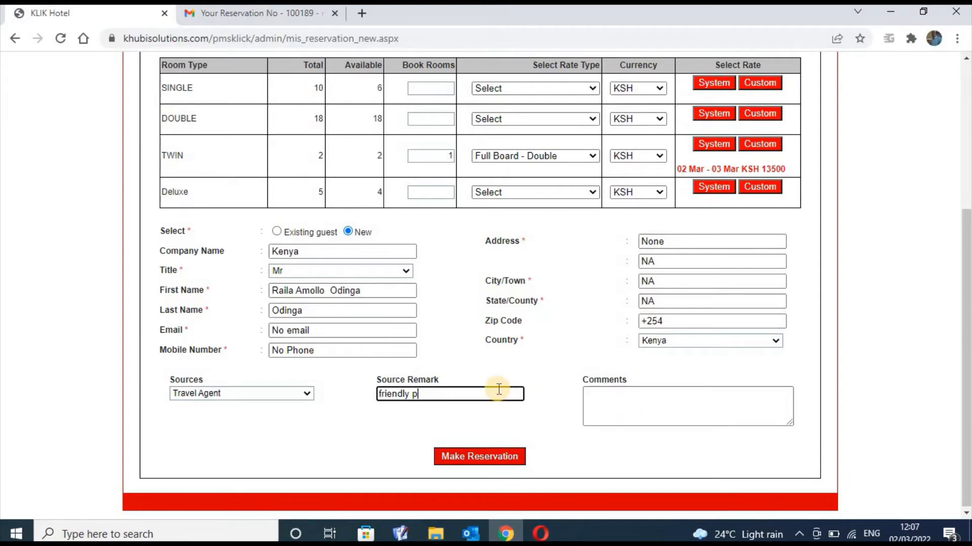
text(Raila Odinga)
Add the comment 'Friendly person' and try submitting the booking
click(589, 403)
text(Fr)
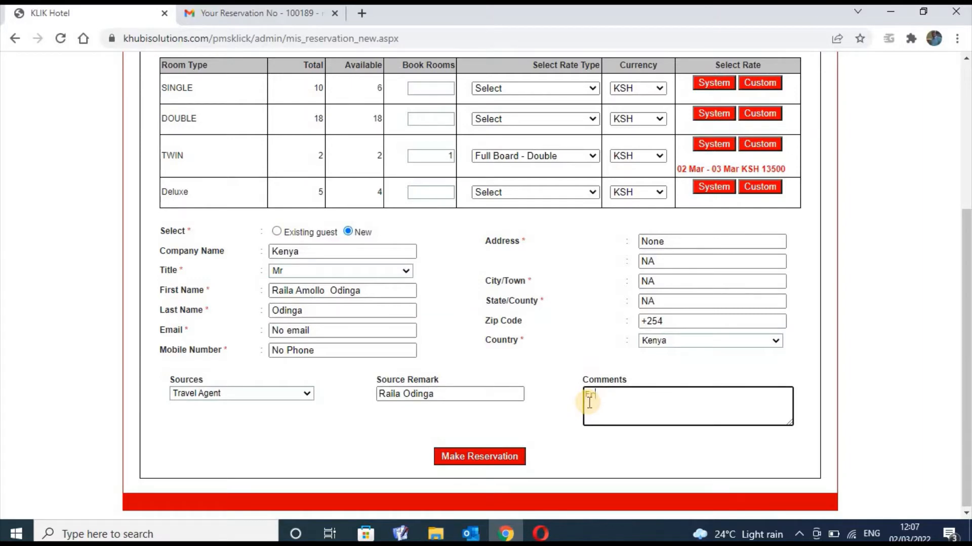
text(iendly person)
click(501, 457)
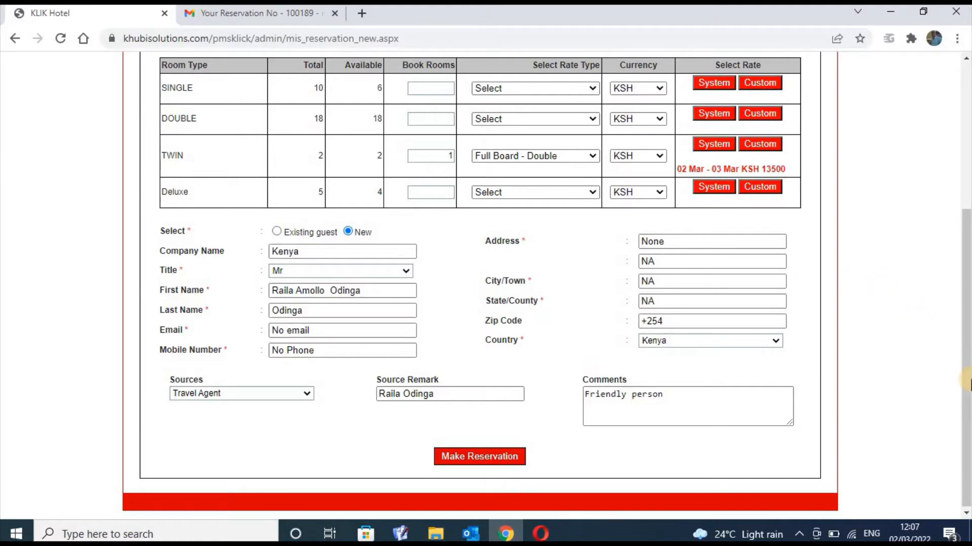
drag(967, 381, 967, 379)
scroll(725, 278, up, 3)
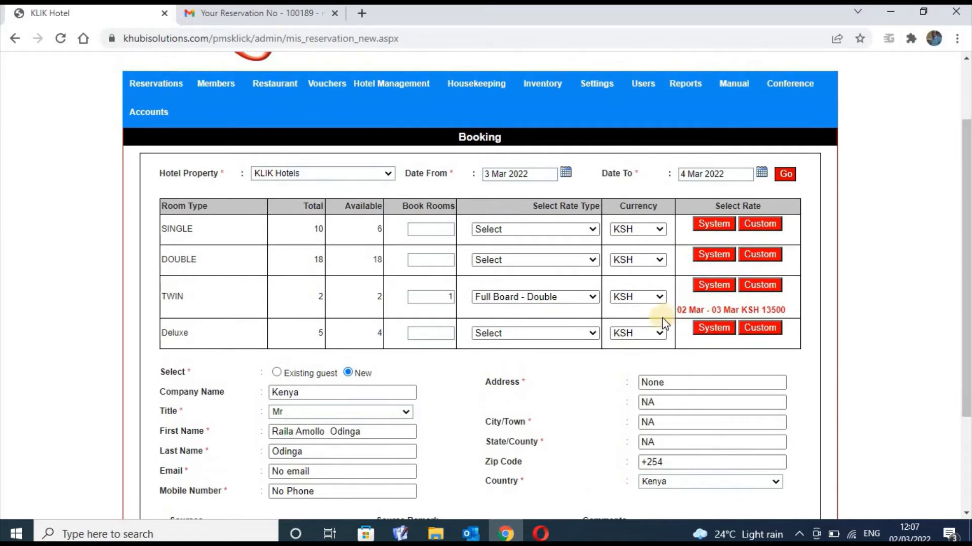
Keep KSH as the Twin currency, book 2 Twin rooms, and submit the reservation
click(660, 297)
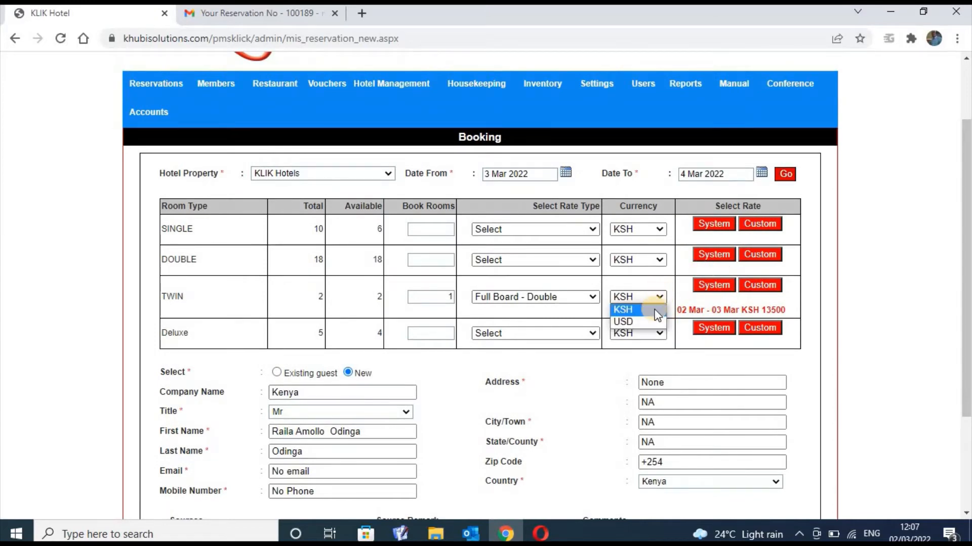
click(657, 314)
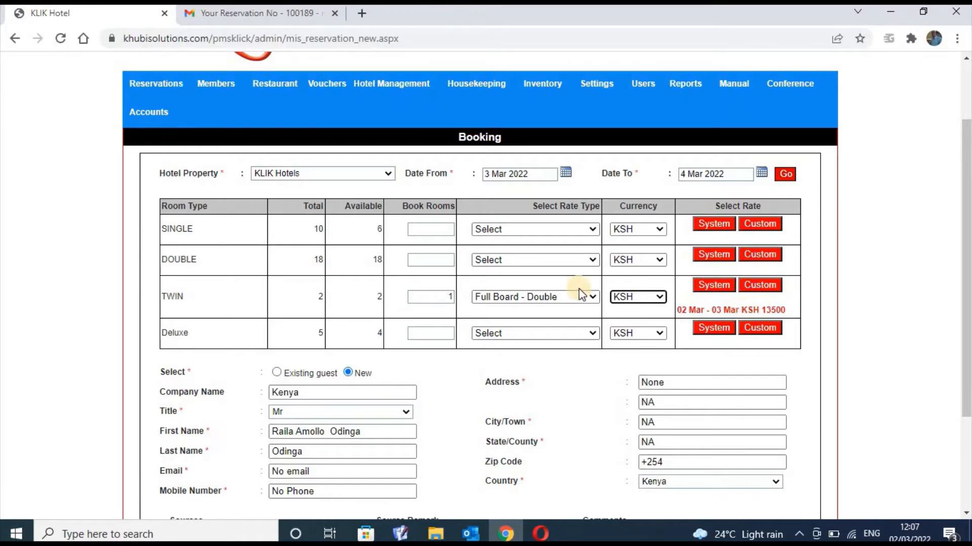
click(452, 297)
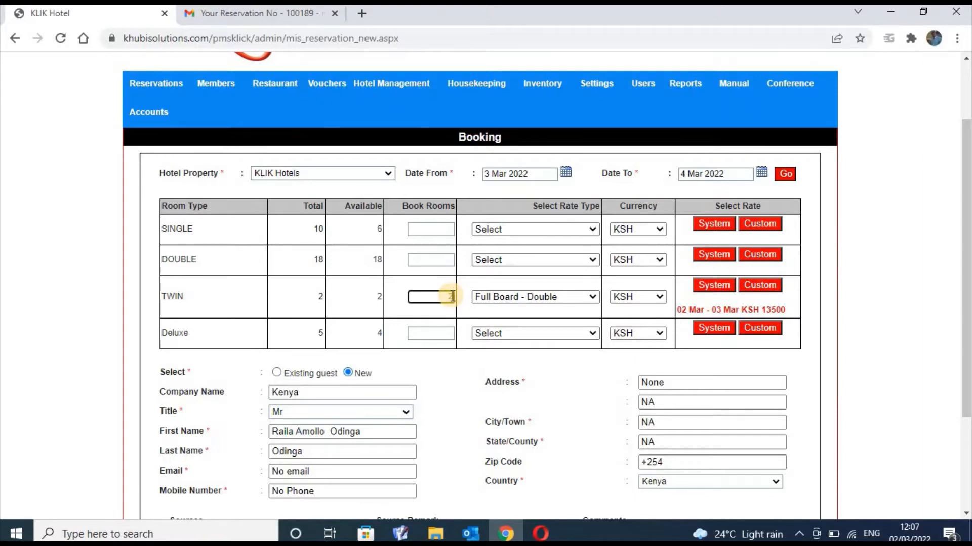
text(2)
scroll(967, 244, down, 3)
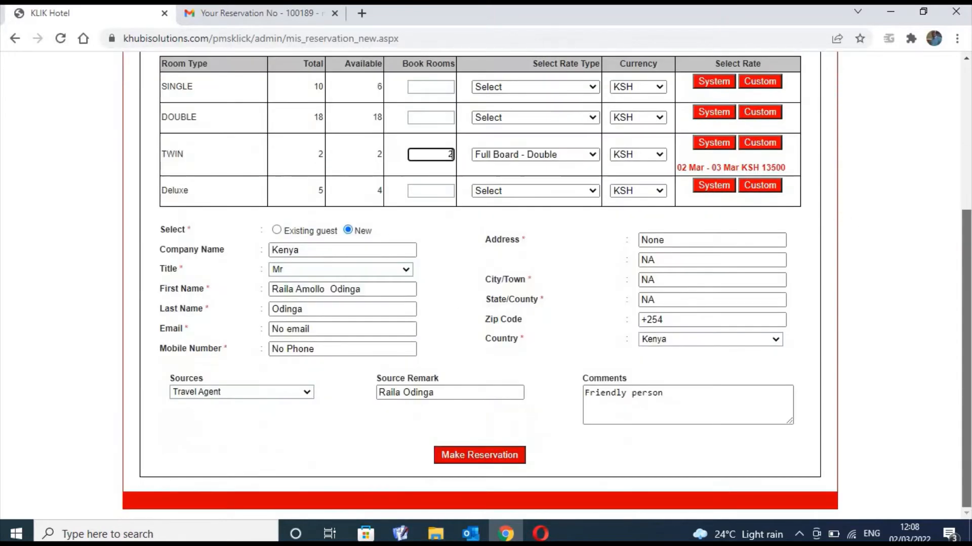
click(500, 457)
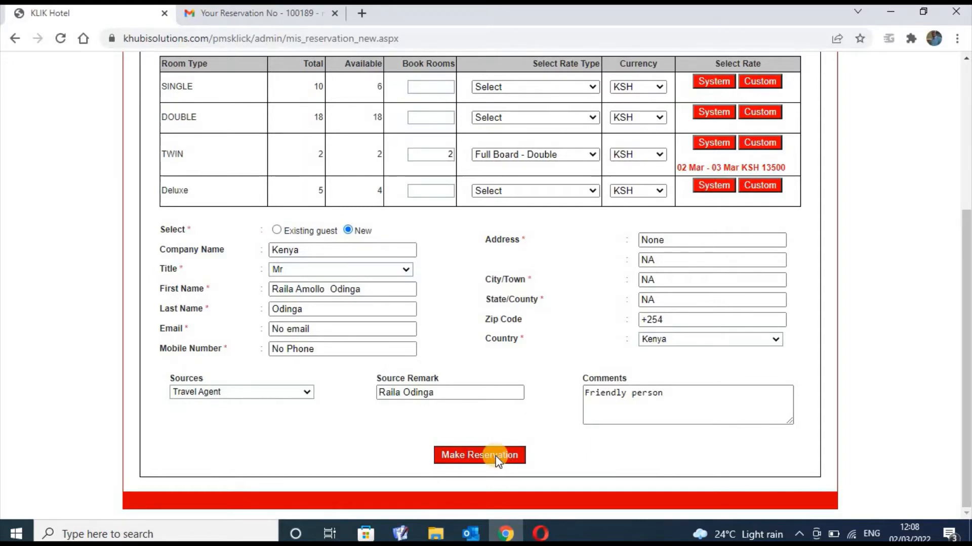
click(61, 39)
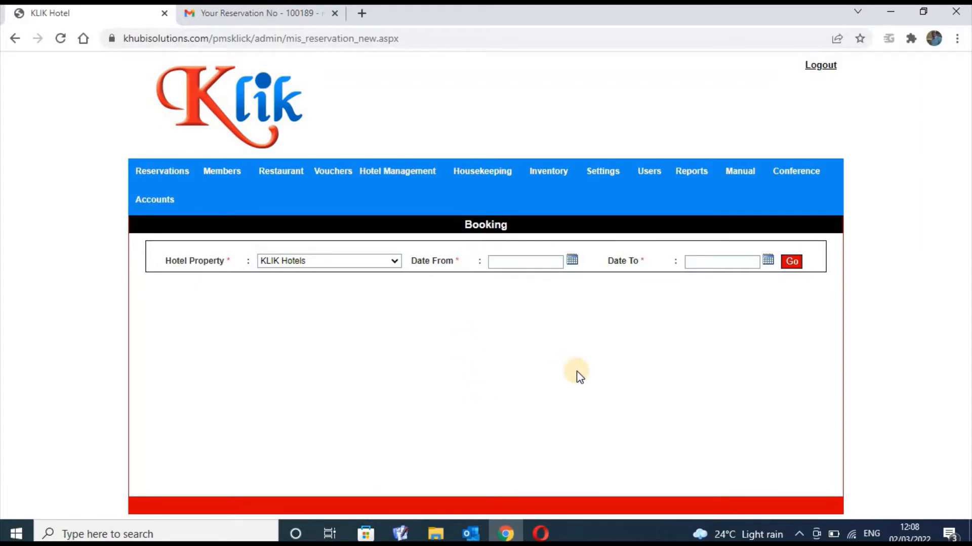
Go from the Invoices page to the Reservations list via the Reservations menu
click(177, 172)
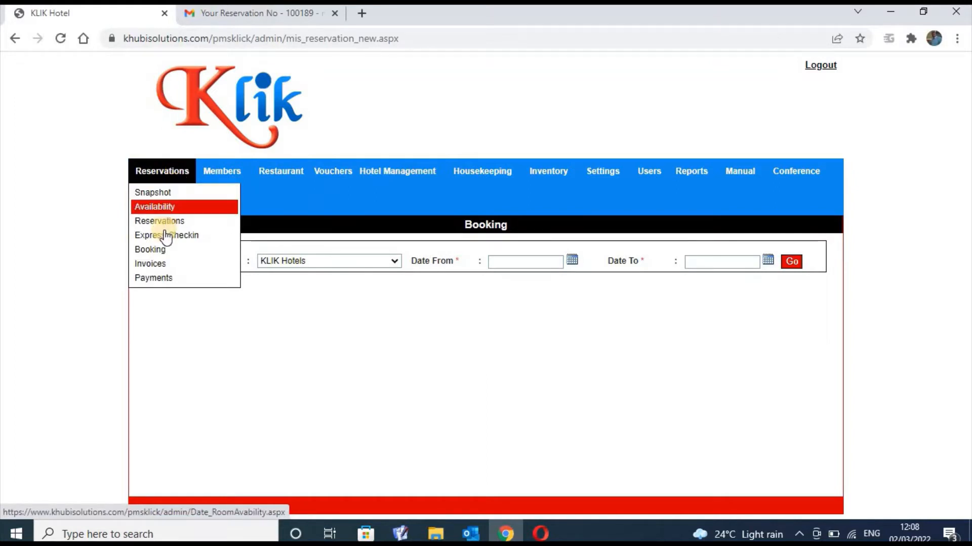
click(162, 266)
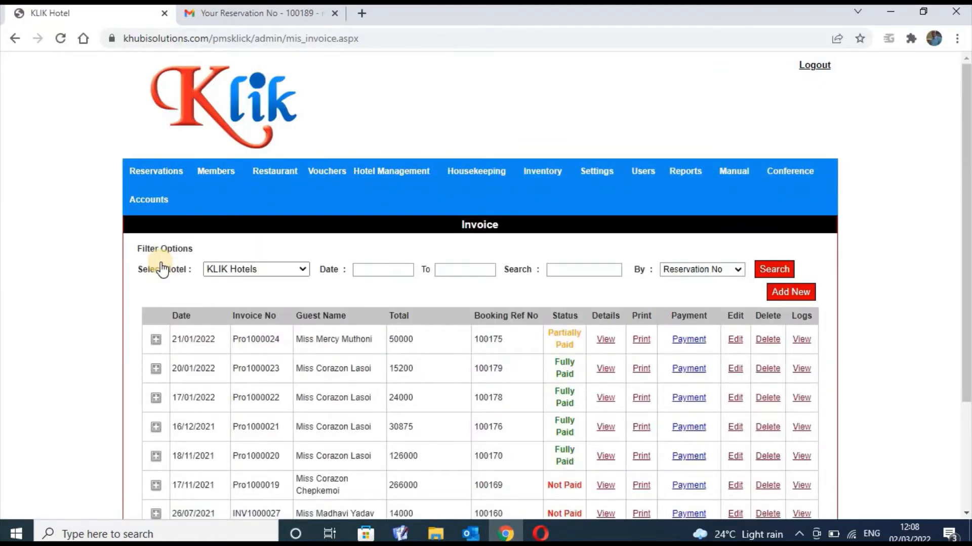
click(156, 175)
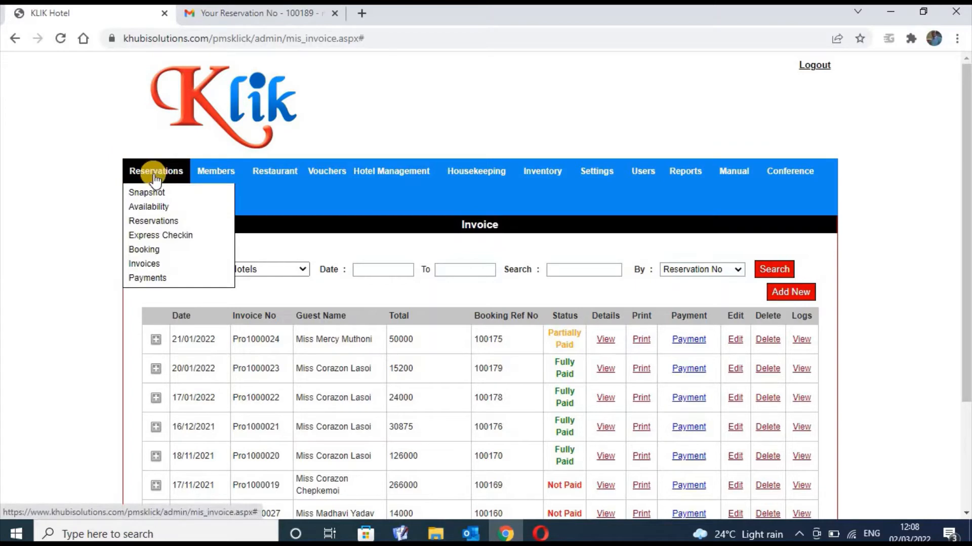
click(155, 222)
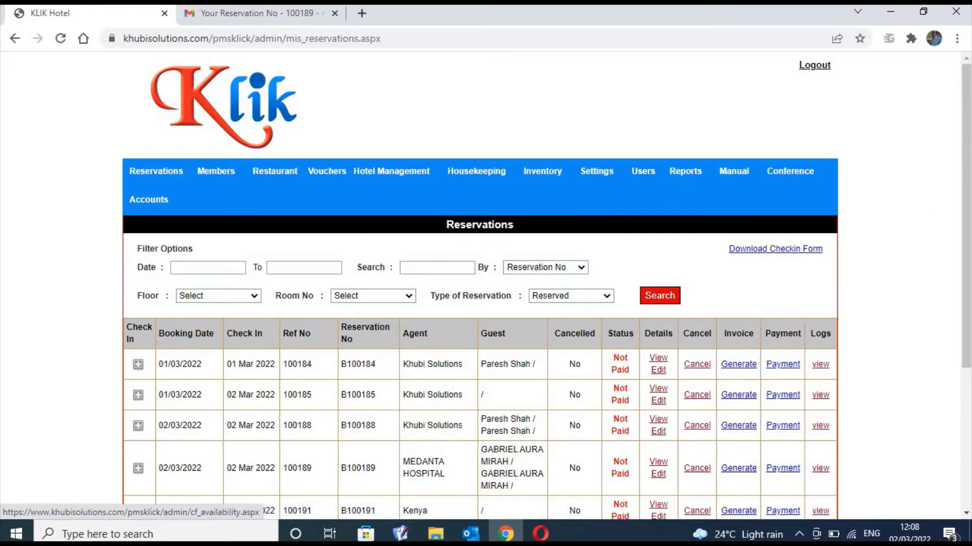
scroll(480, 283, down, 2)
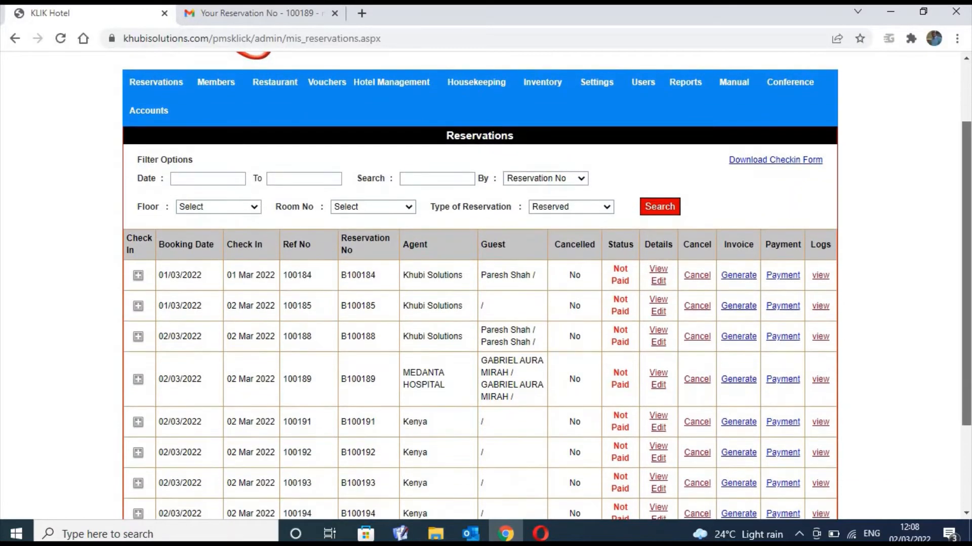
scroll(480, 283, down, 1)
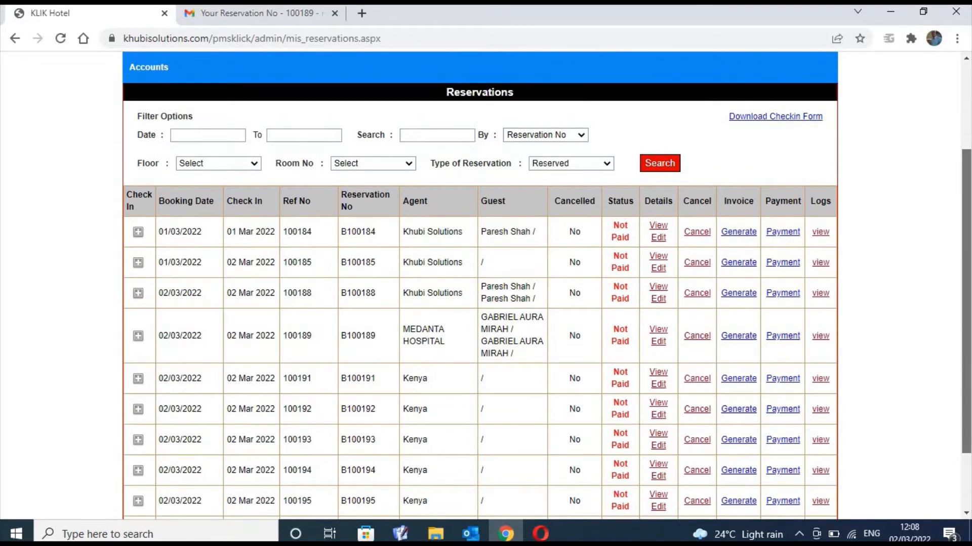
scroll(480, 284, down, 1)
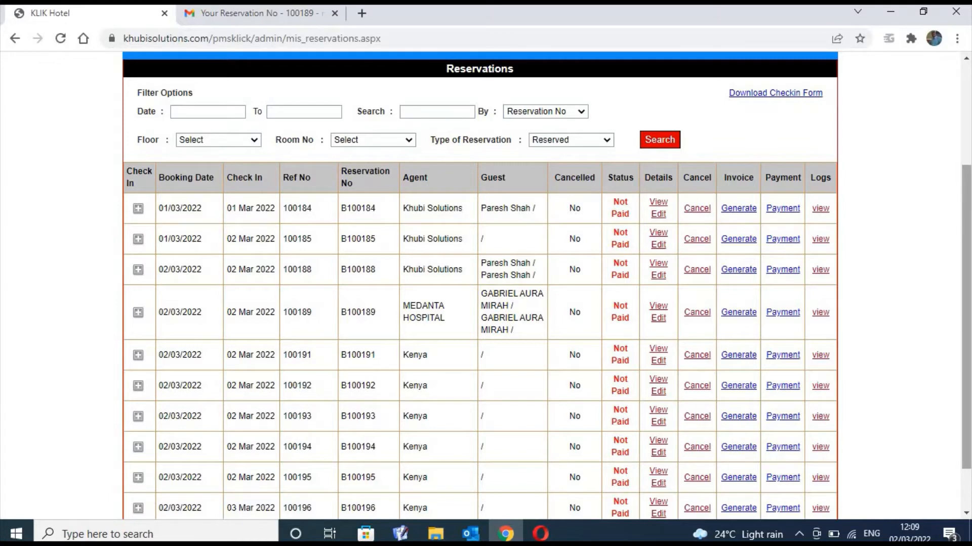
click(966, 306)
scroll(547, 283, down, 1)
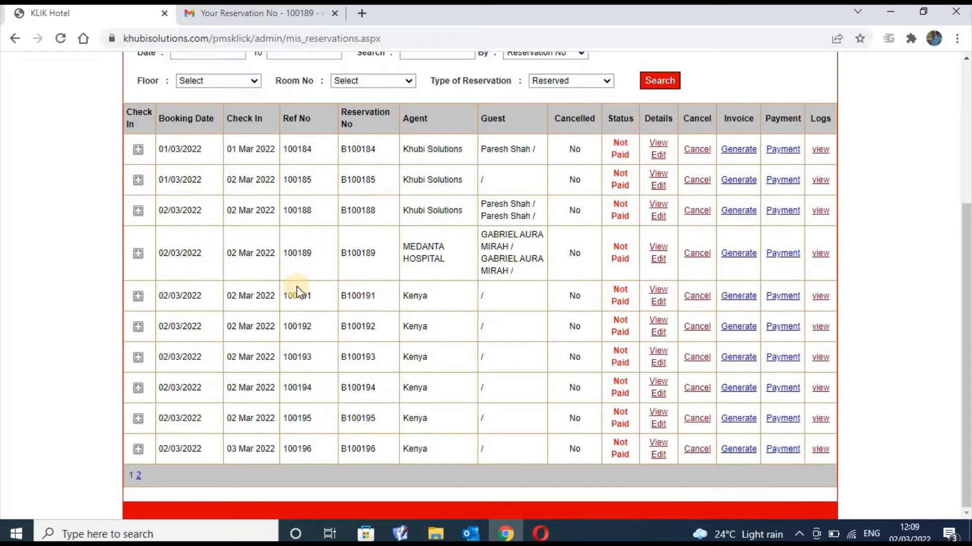
Open and close B100191's guest details editor, then expand its booking details row
click(659, 302)
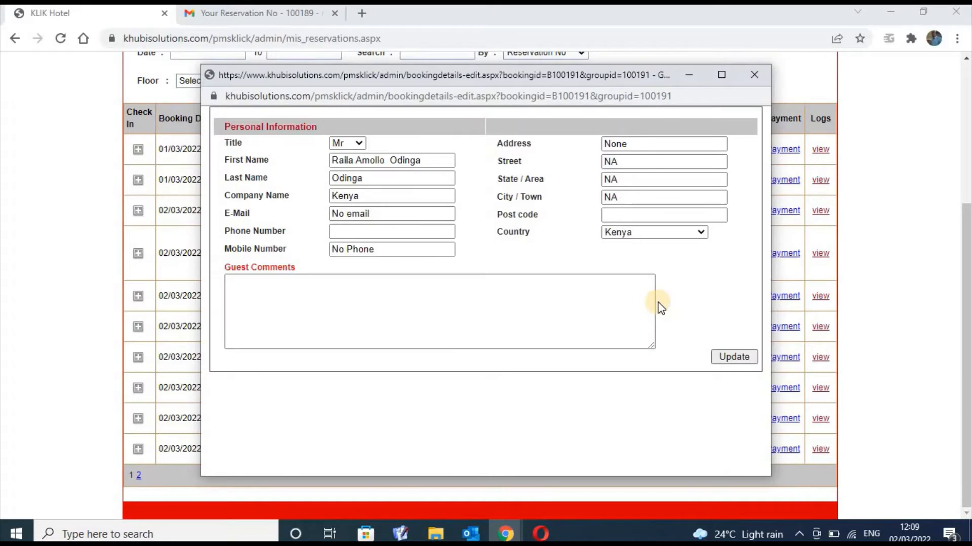
click(753, 74)
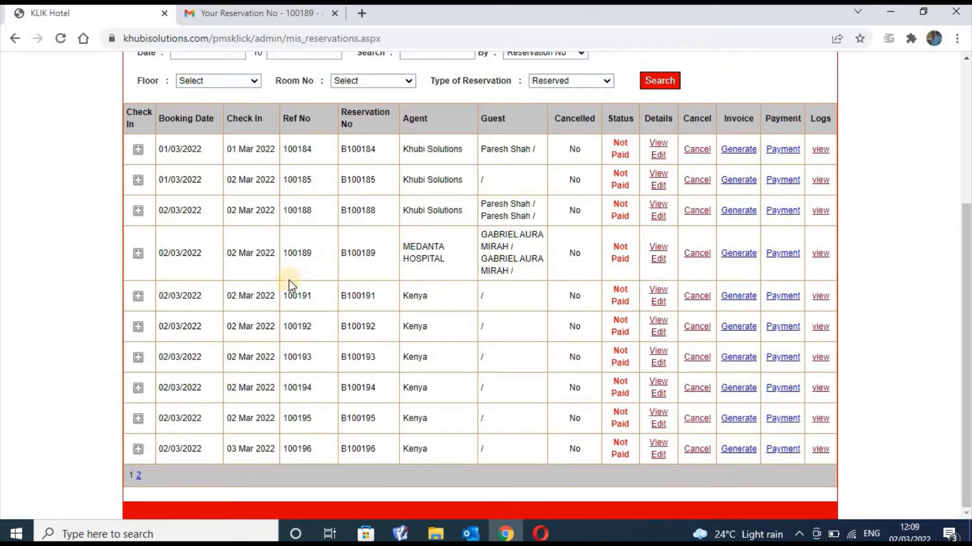
click(139, 296)
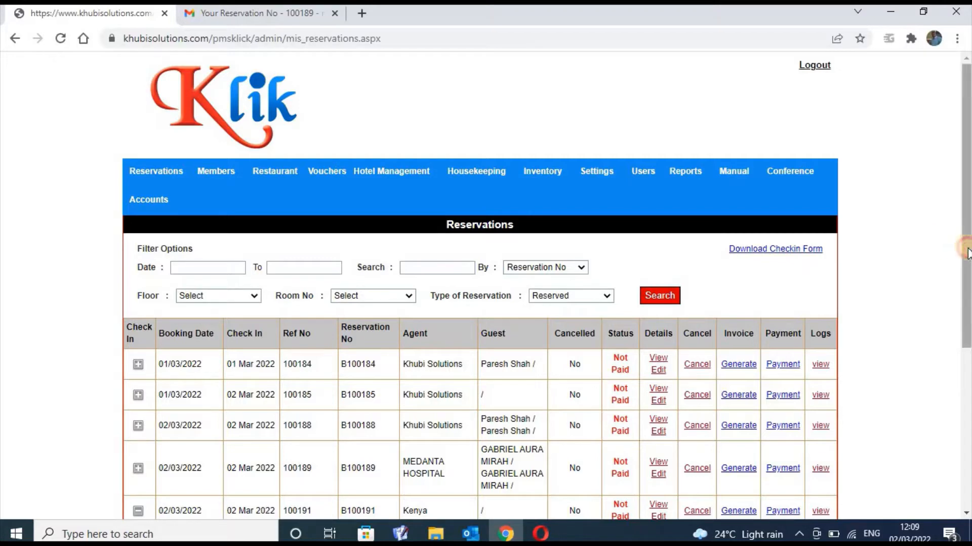
Open the Update Reservation form from B100191's expanded row
drag(968, 249, 969, 411)
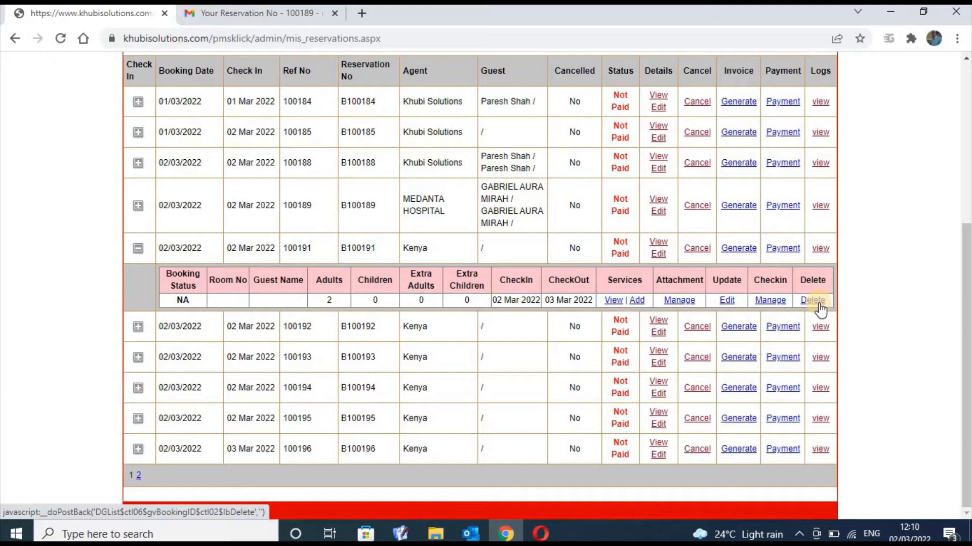
click(729, 300)
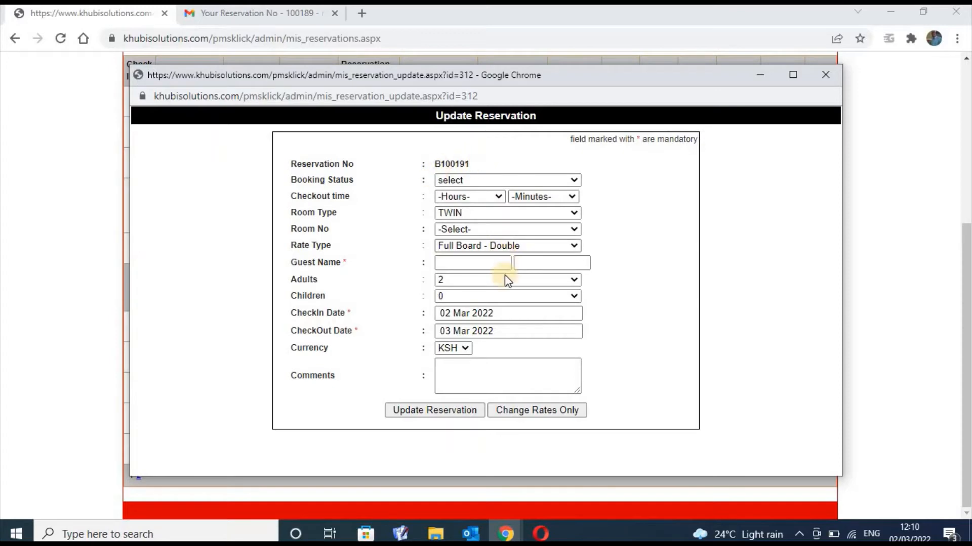
Try saving Children as 1, dismiss the name-required alert, and close the form unsaved
click(578, 295)
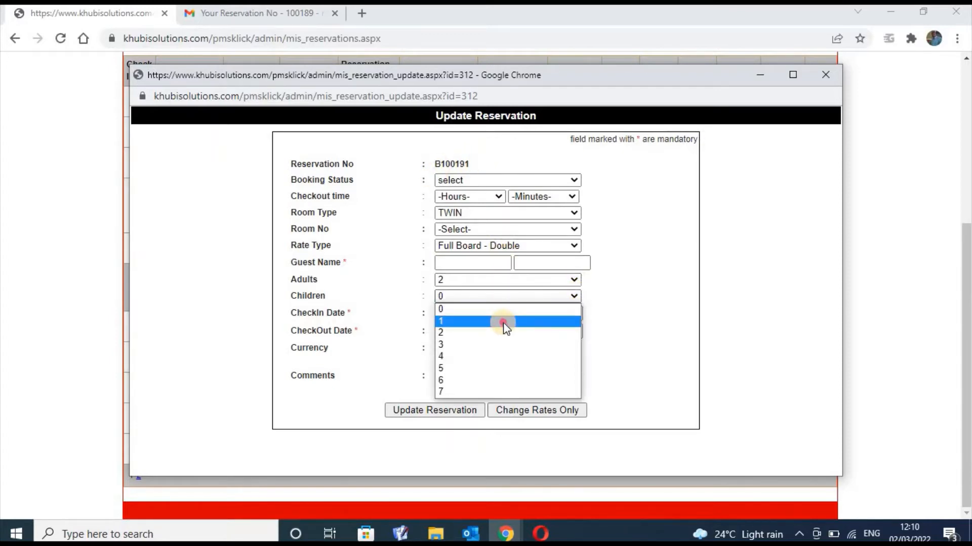
click(504, 324)
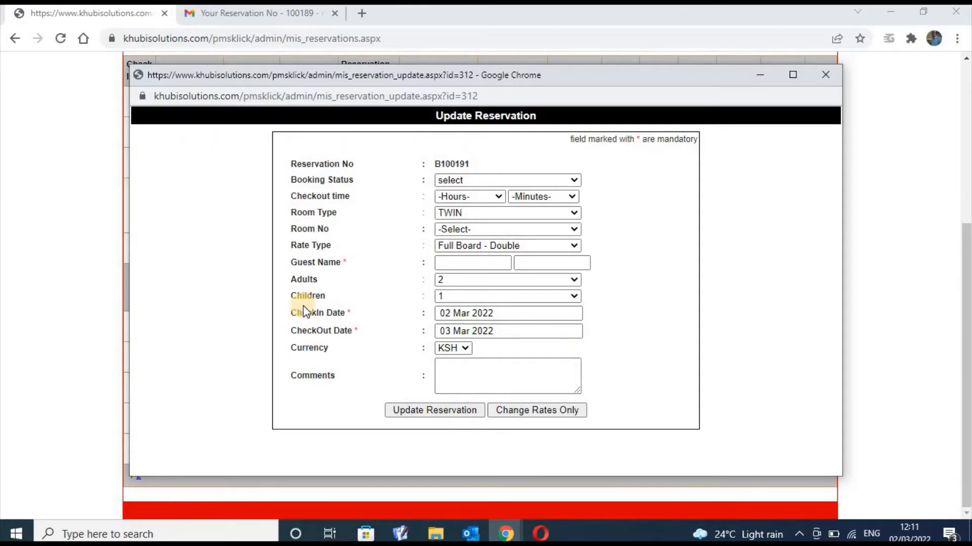
click(409, 412)
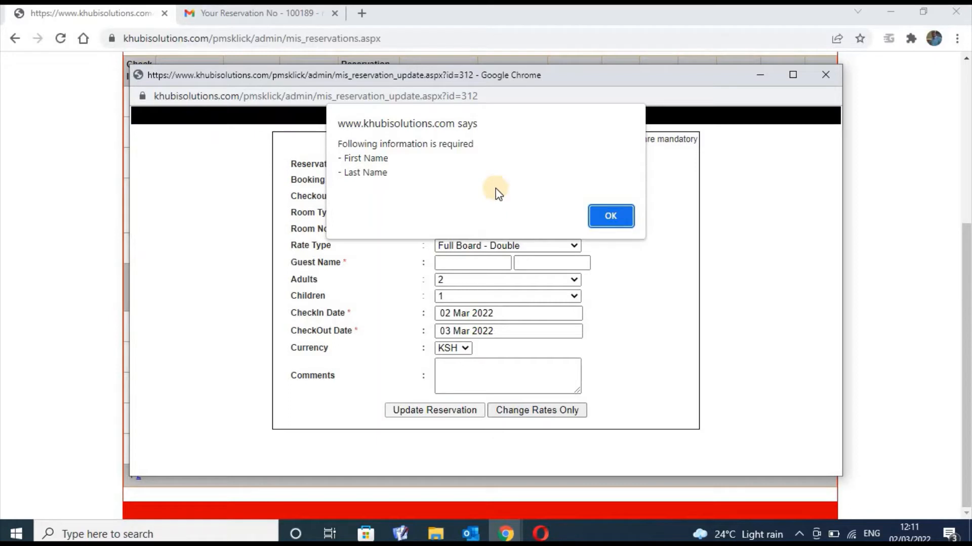
click(612, 223)
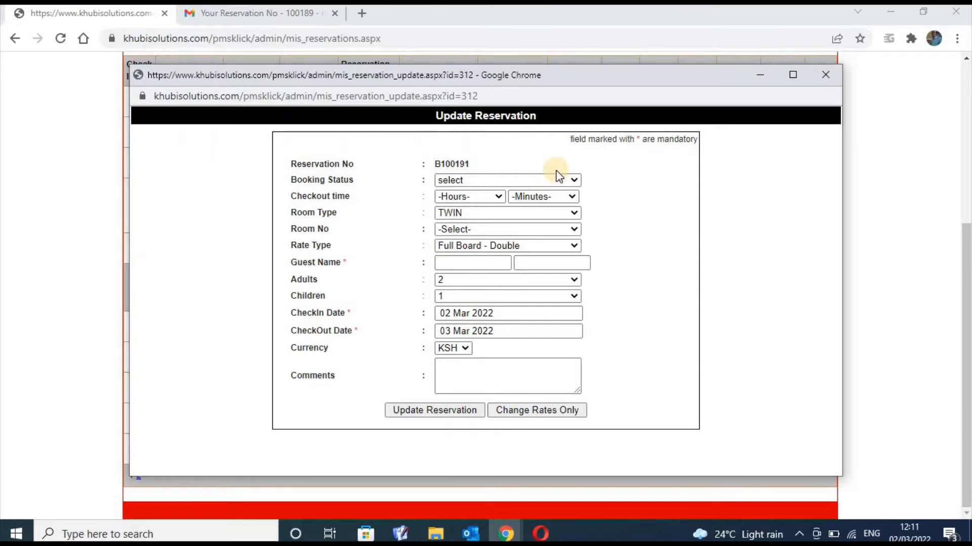
click(825, 75)
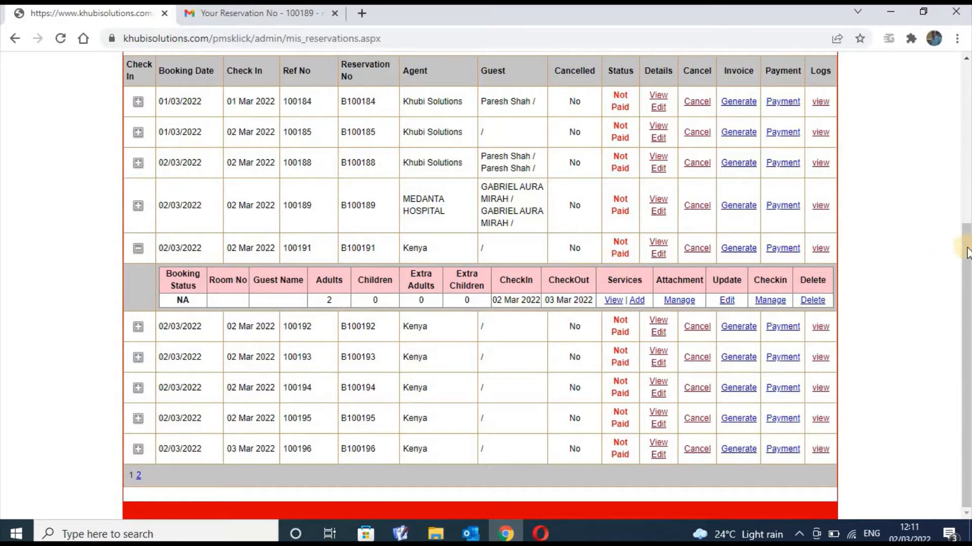
click(960, 163)
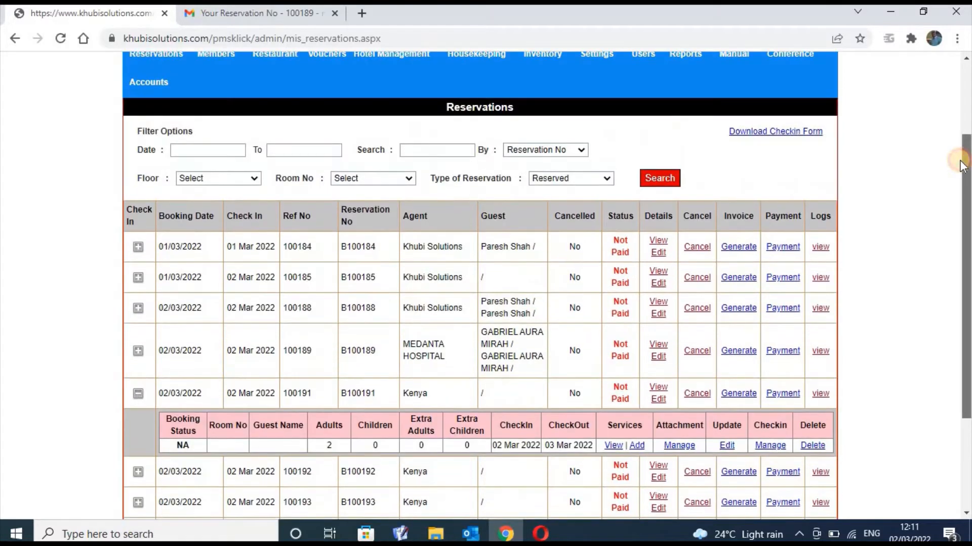
click(961, 104)
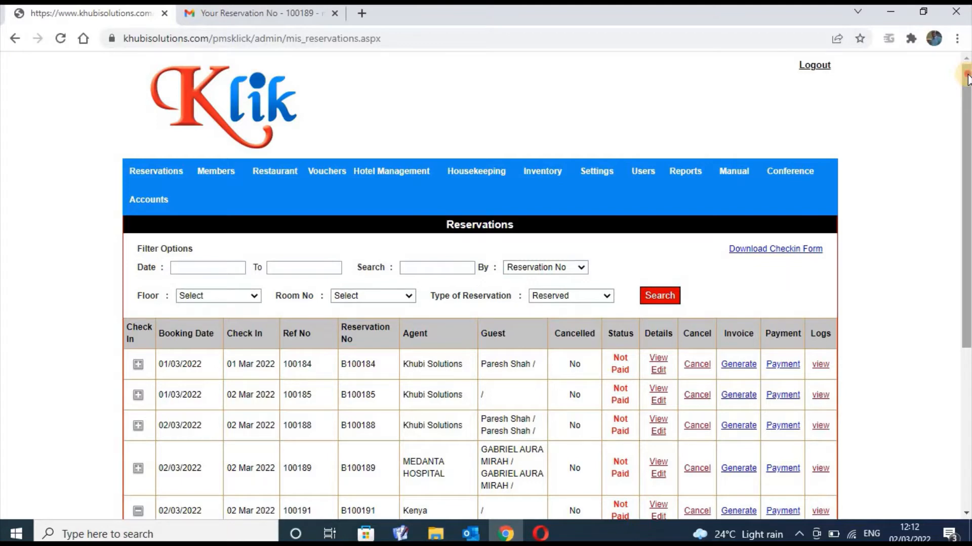
drag(968, 78, 967, 195)
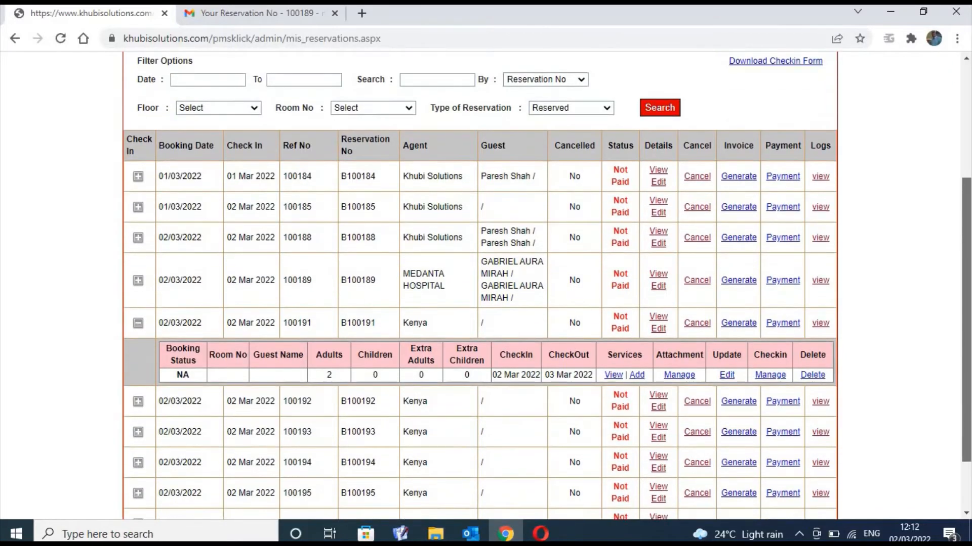
scroll(700, 255, down, 2)
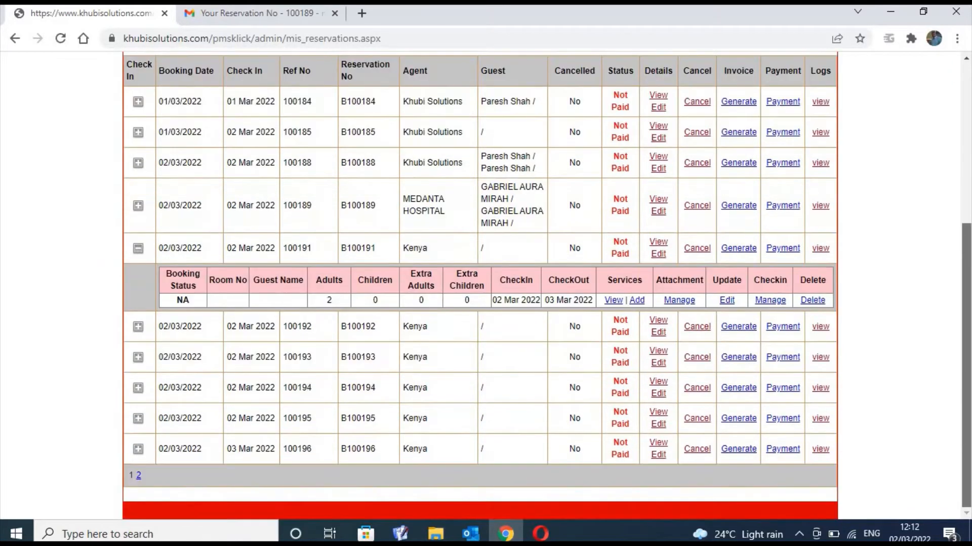
Reopen and close B100191's update form, then open its Checkin Manage page
click(724, 299)
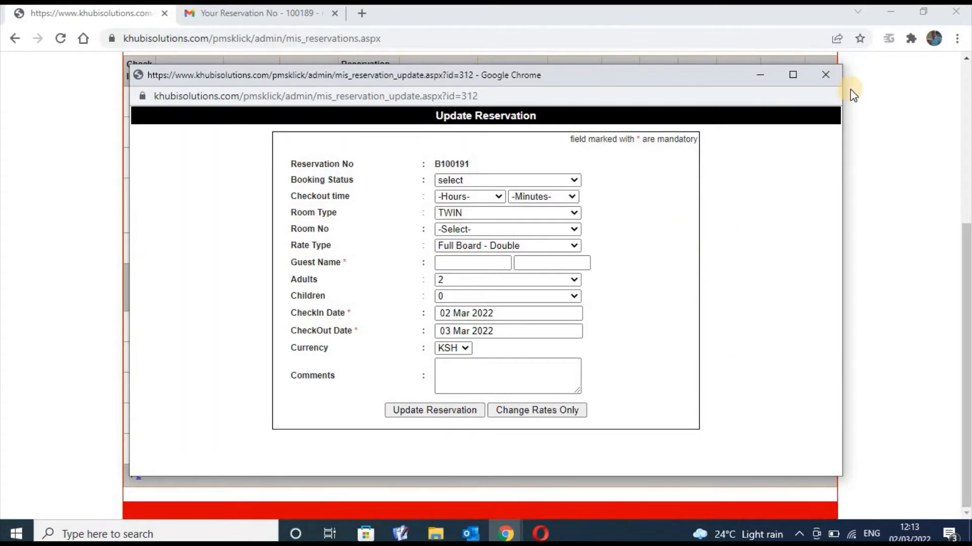
click(827, 76)
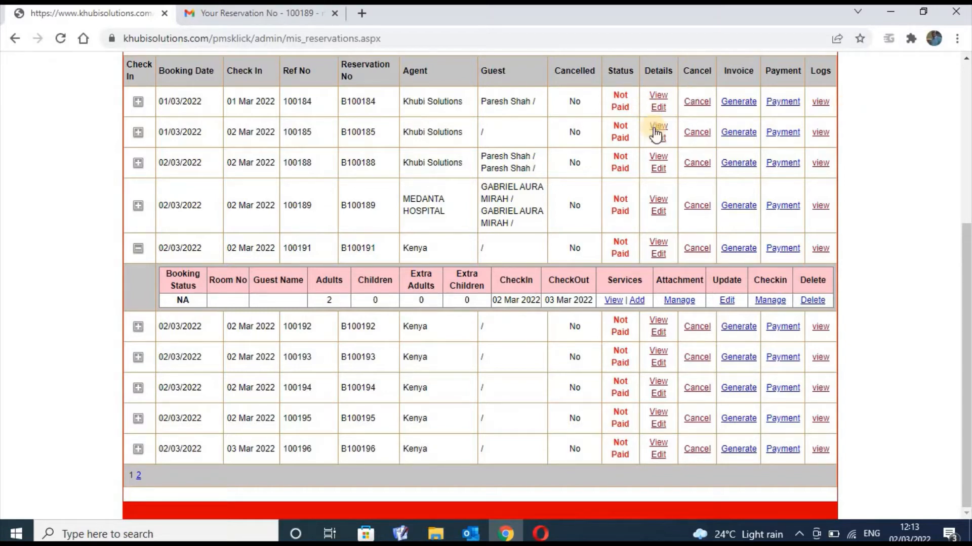
click(776, 302)
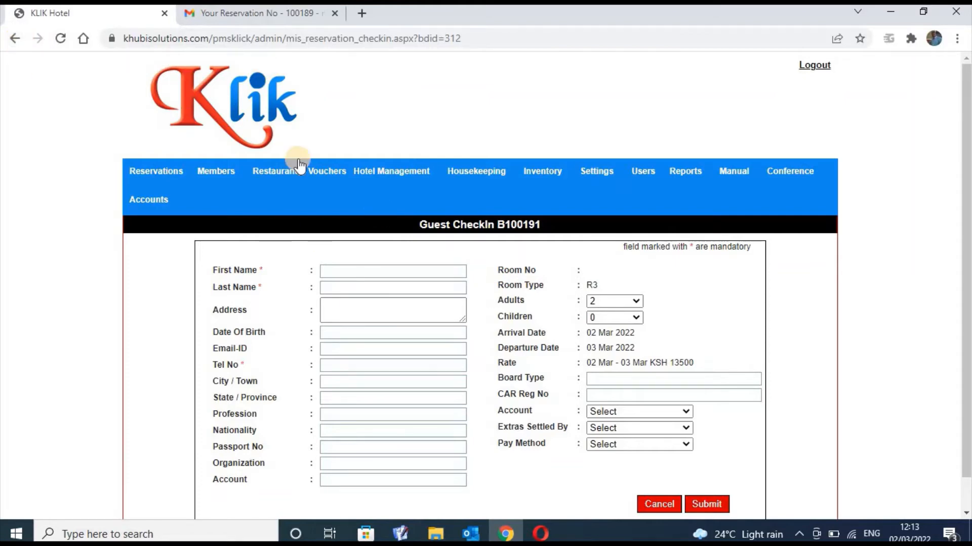
Go back to the reservations list and start adding a service to reservation B100191
click(14, 38)
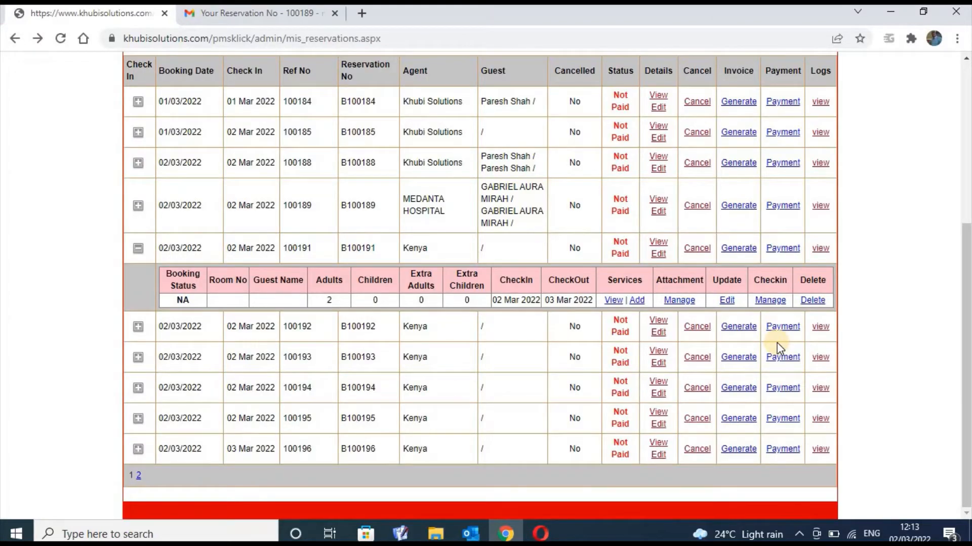
click(635, 300)
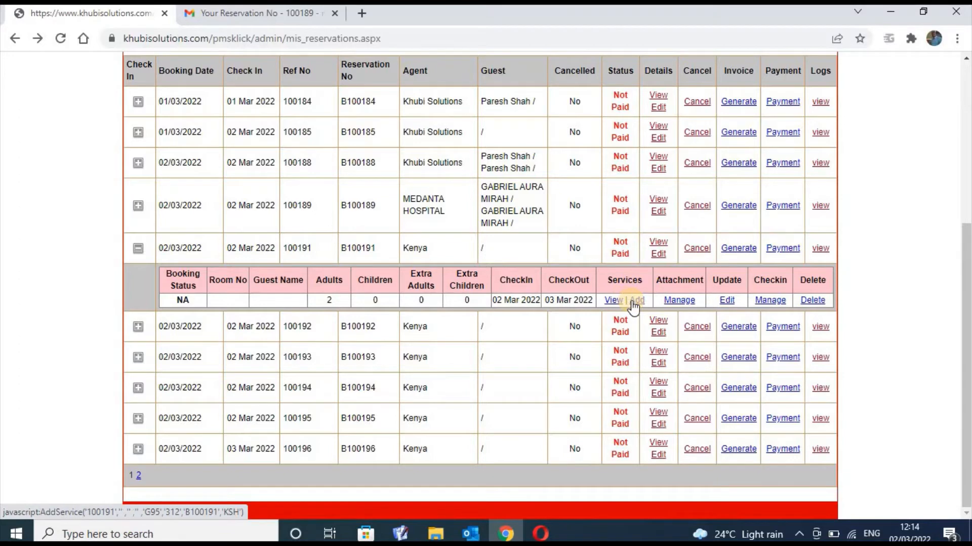
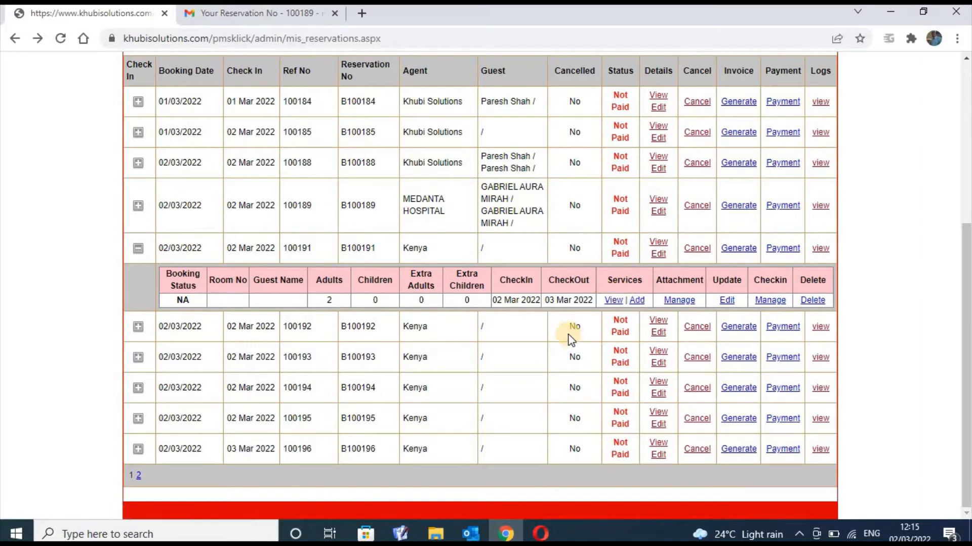
Check the services booked on reservation B100191, which are empty, and return to the bookings list
click(612, 301)
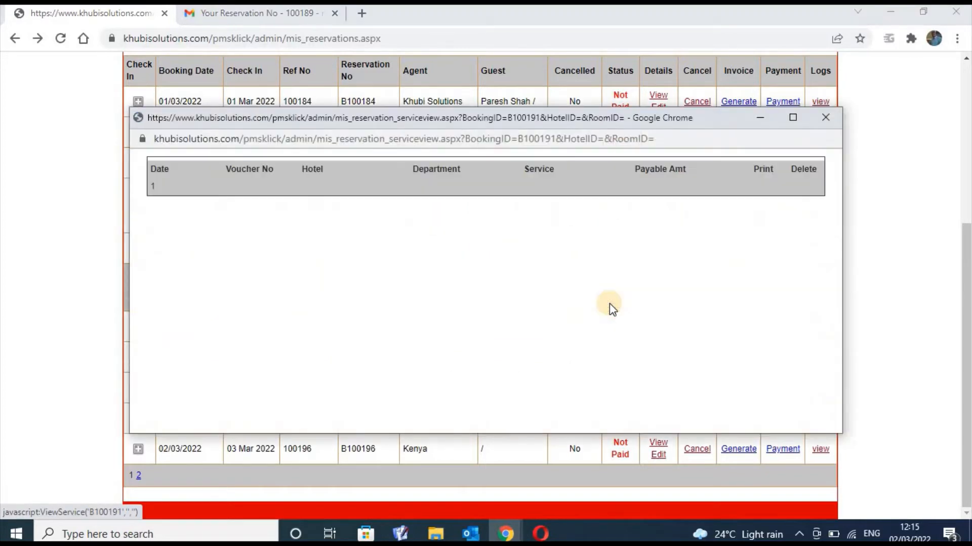
click(826, 120)
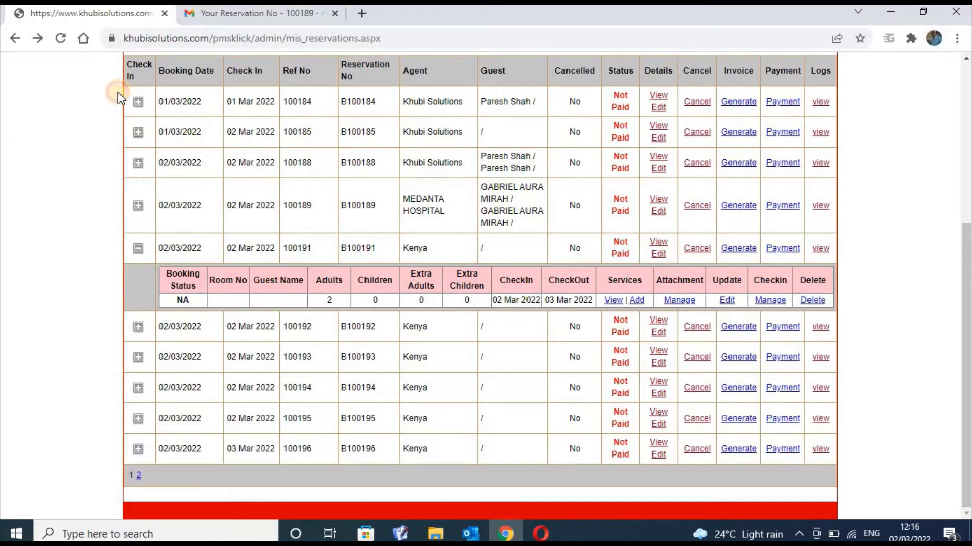
drag(120, 91, 240, 126)
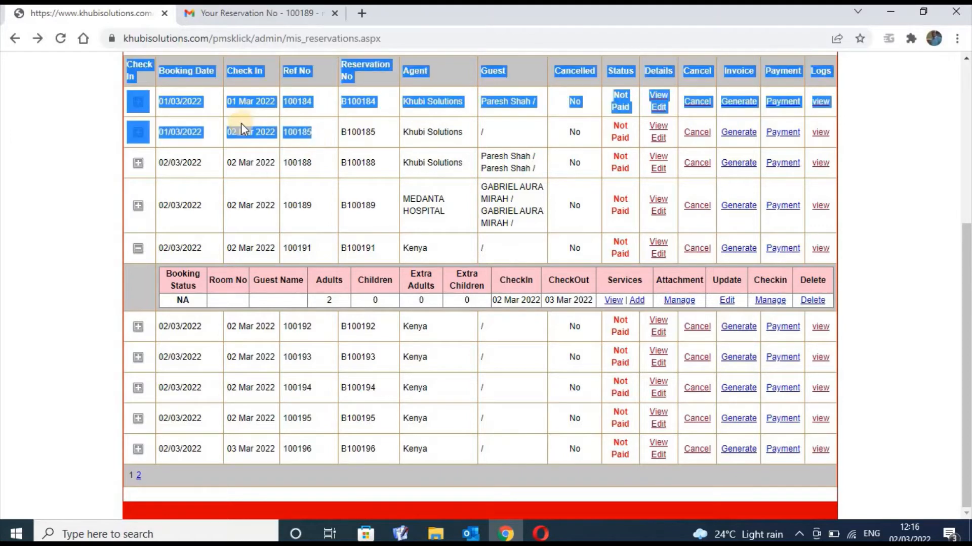
click(939, 243)
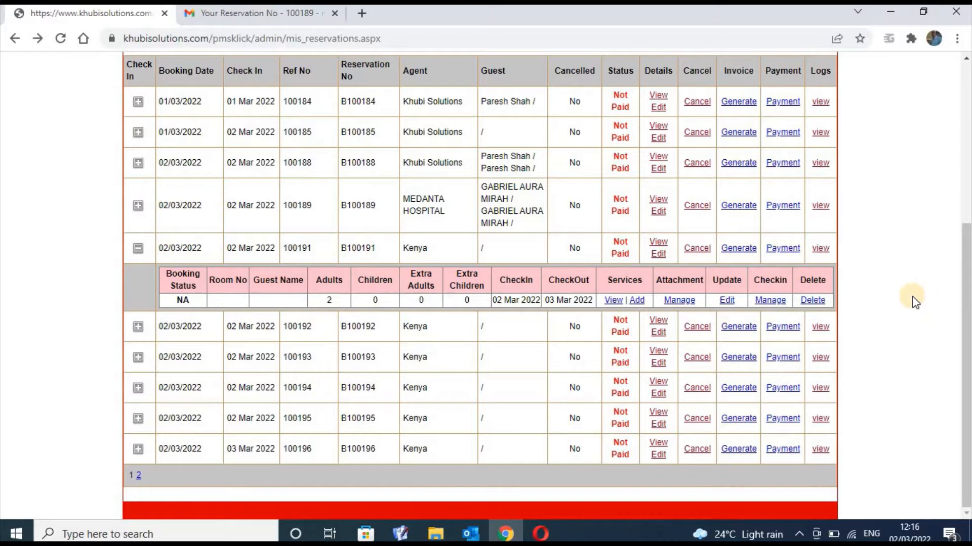
Open the payment form for reservation 100192 and close it without adding a payment
click(785, 326)
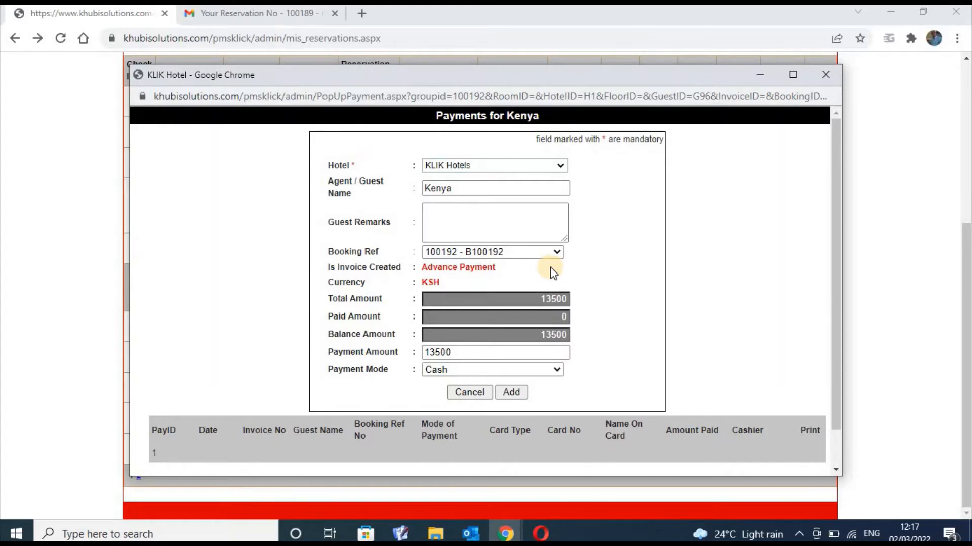
click(508, 208)
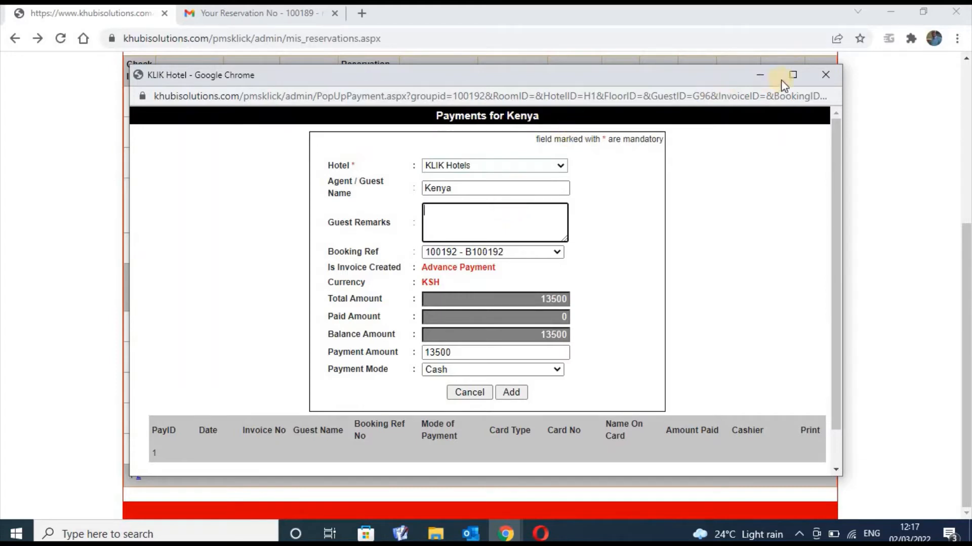
click(828, 75)
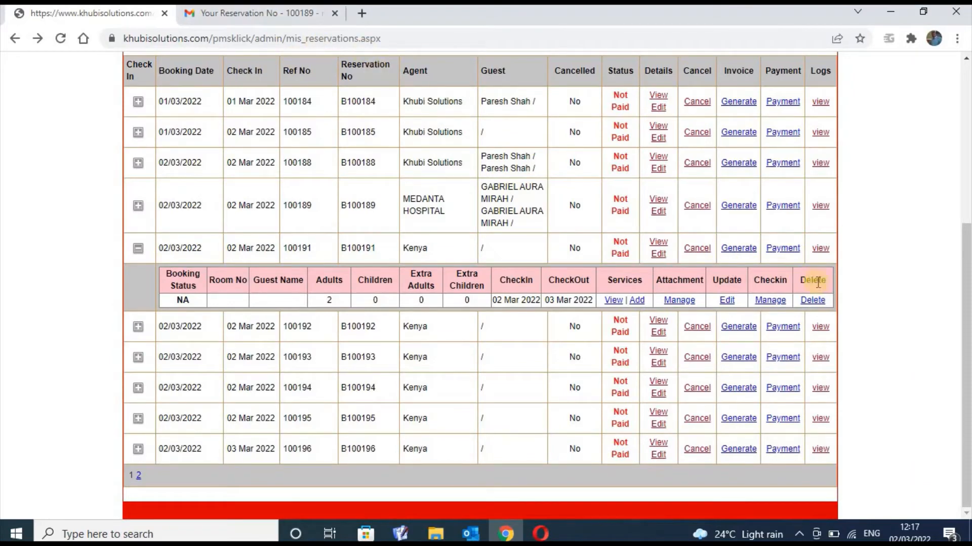
Go to Reservations > Invoices to view invoice totals and payment status
drag(967, 337, 967, 178)
mouse_move(137, 186)
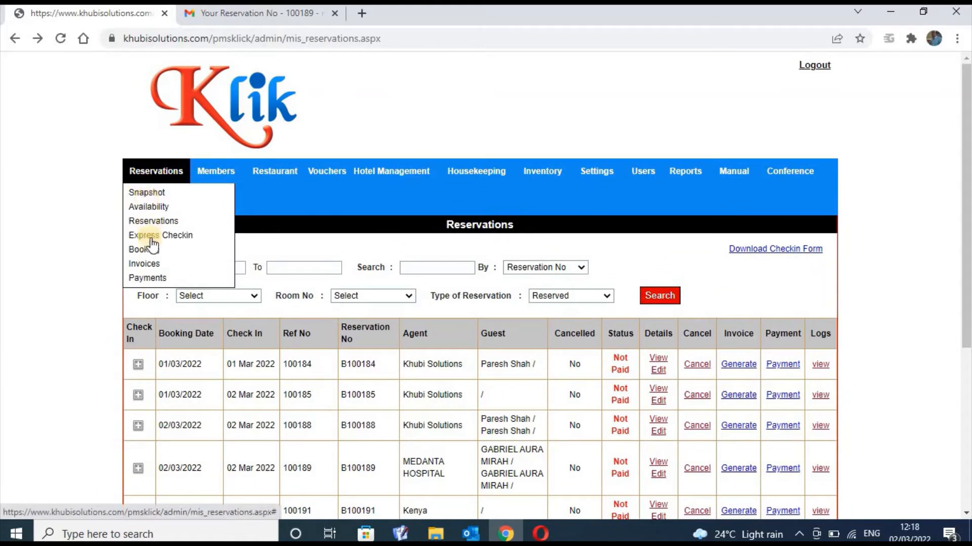
click(153, 265)
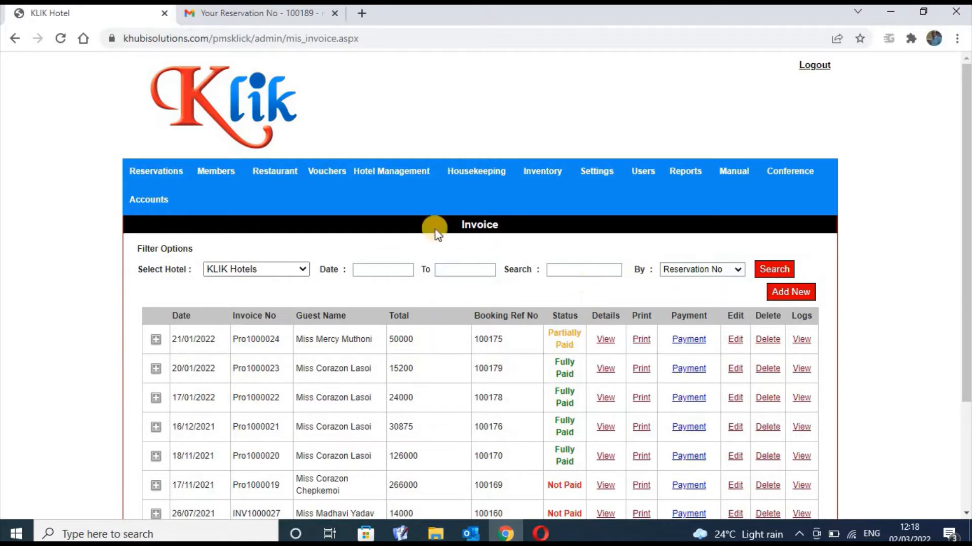
mouse_move(156, 172)
Back on the reservations list, start generating an invoice for booking 100184
click(16, 38)
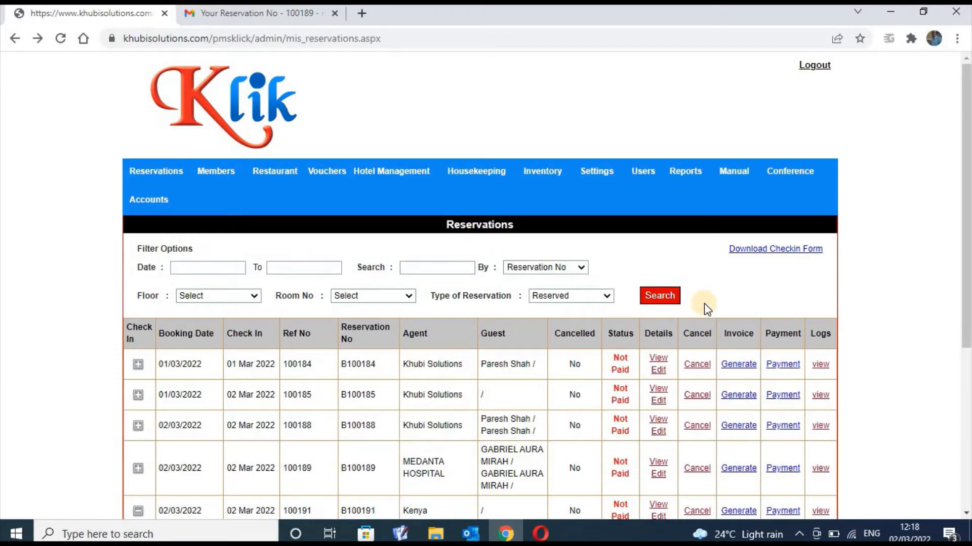
click(739, 365)
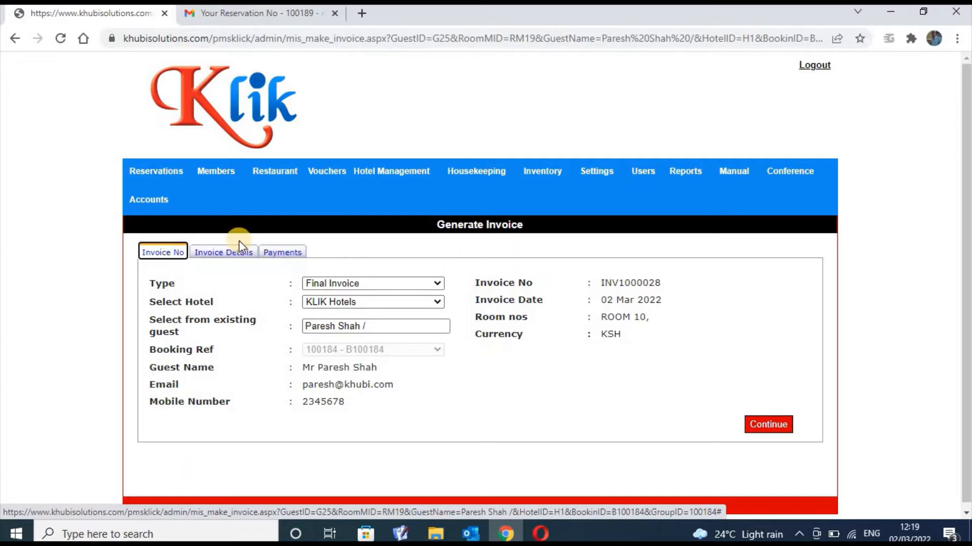
click(232, 253)
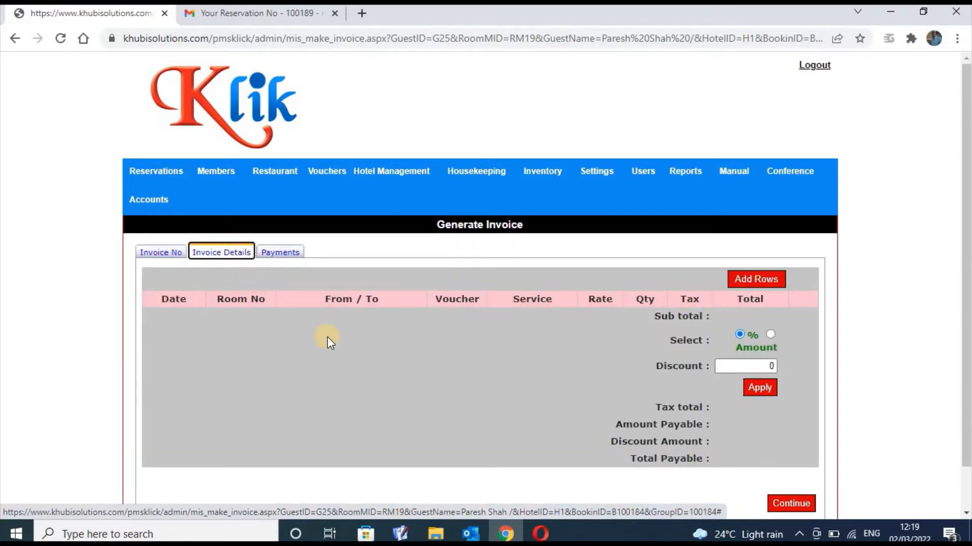
click(294, 255)
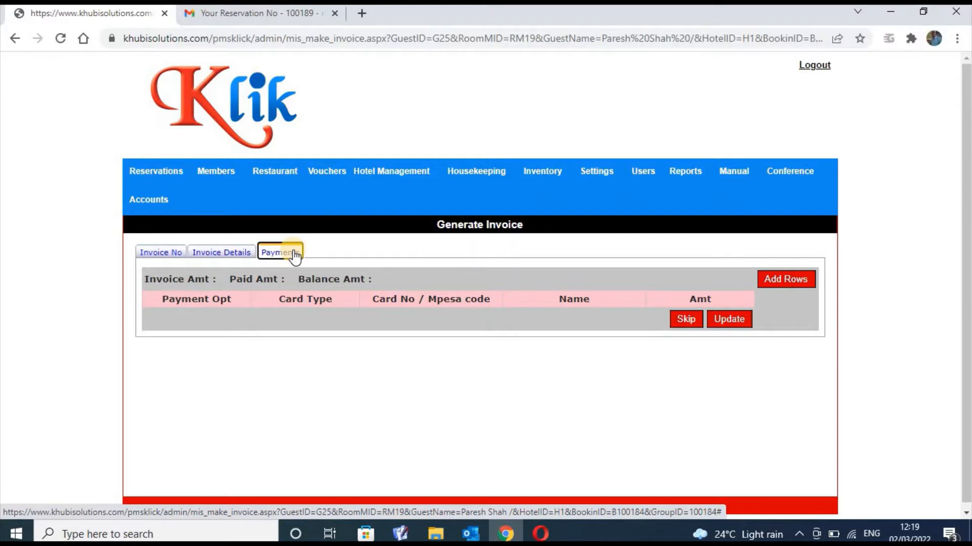
click(240, 257)
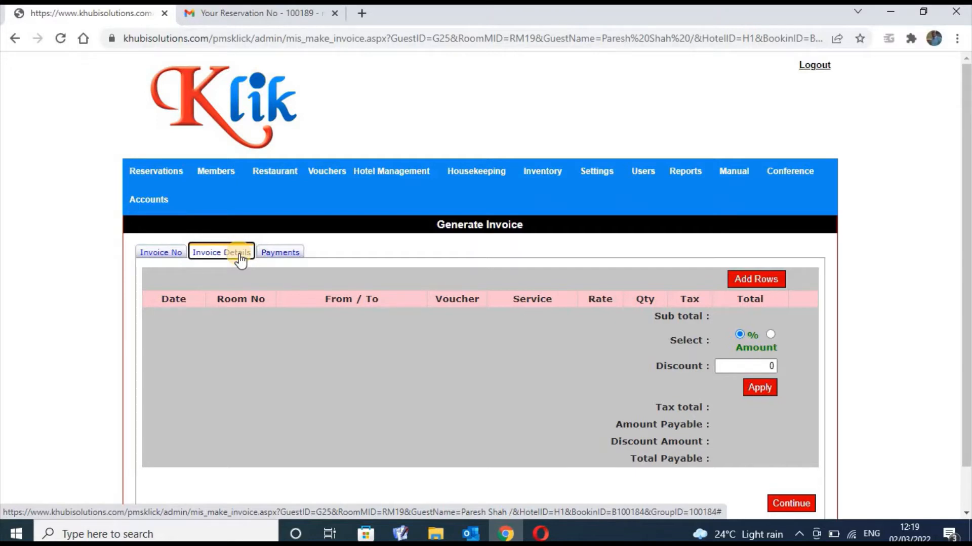
click(163, 253)
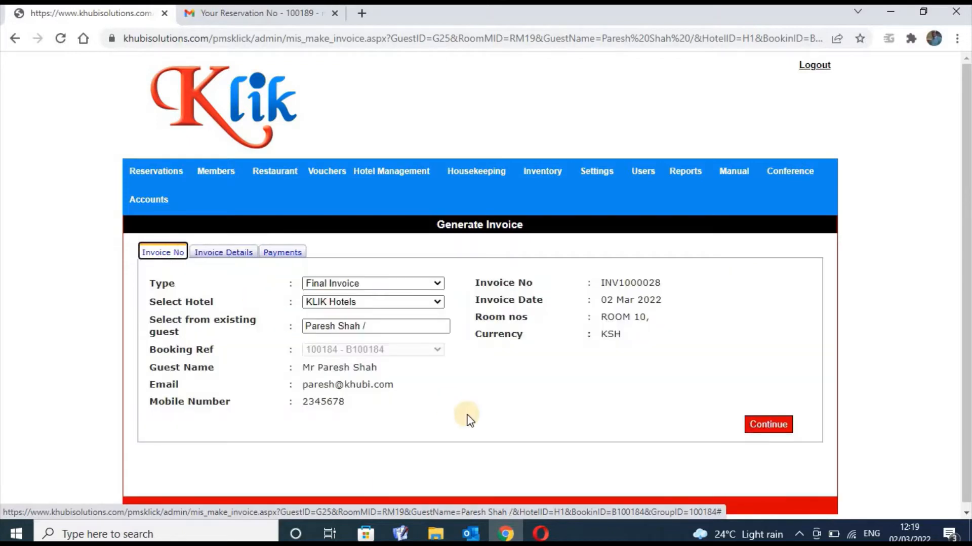
click(760, 425)
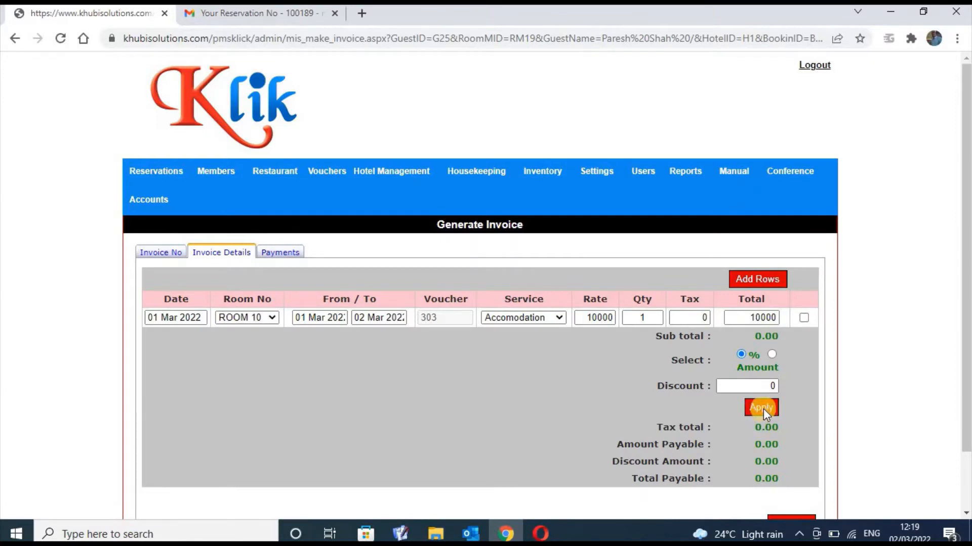
scroll(965, 283, down, 2)
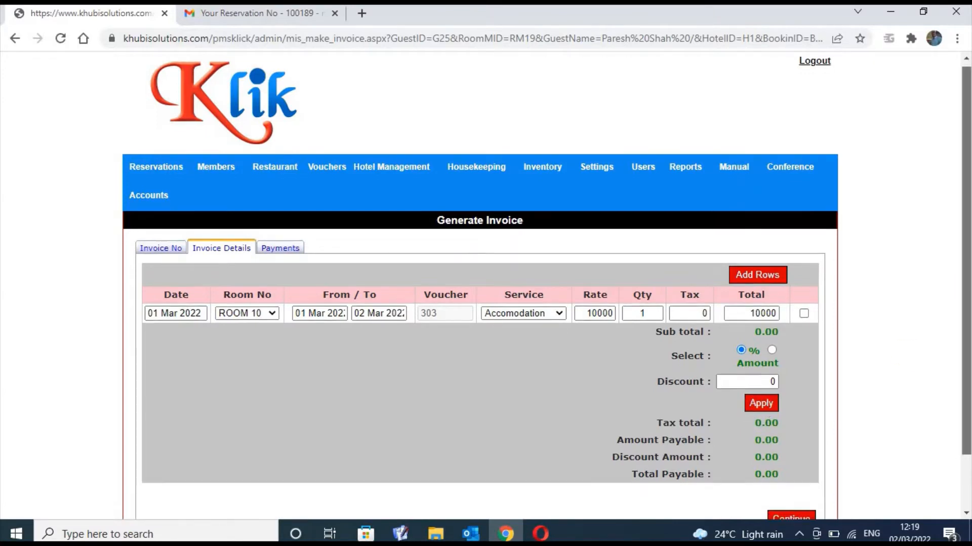
click(800, 458)
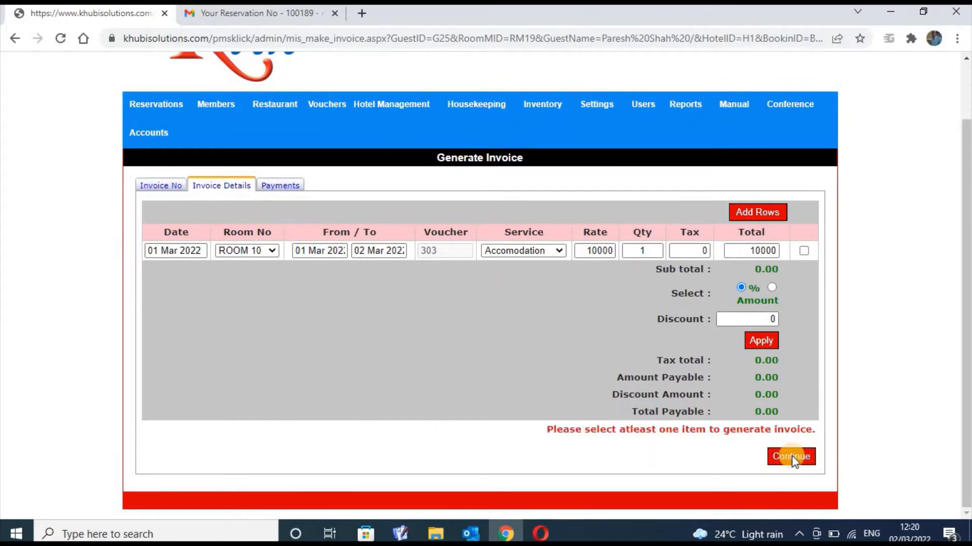
click(289, 187)
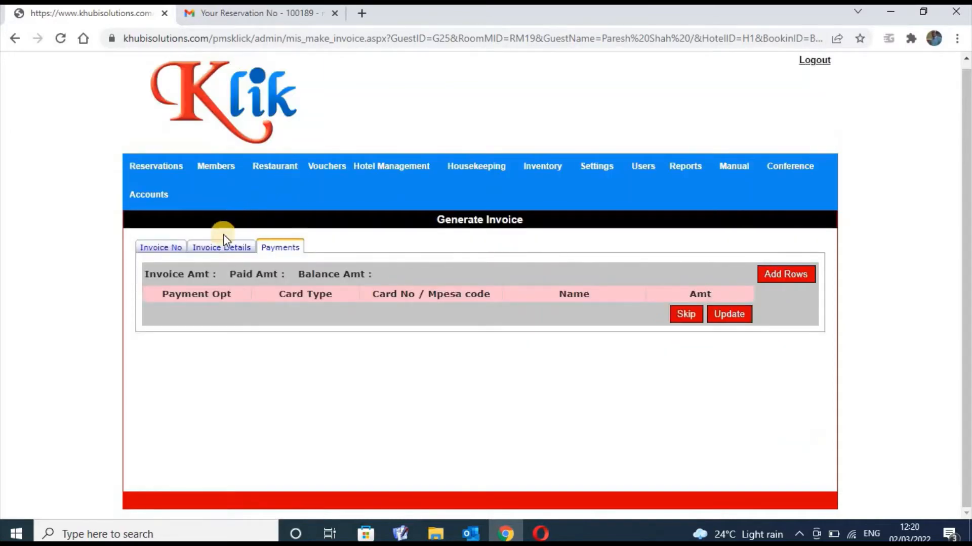
click(194, 250)
click(155, 247)
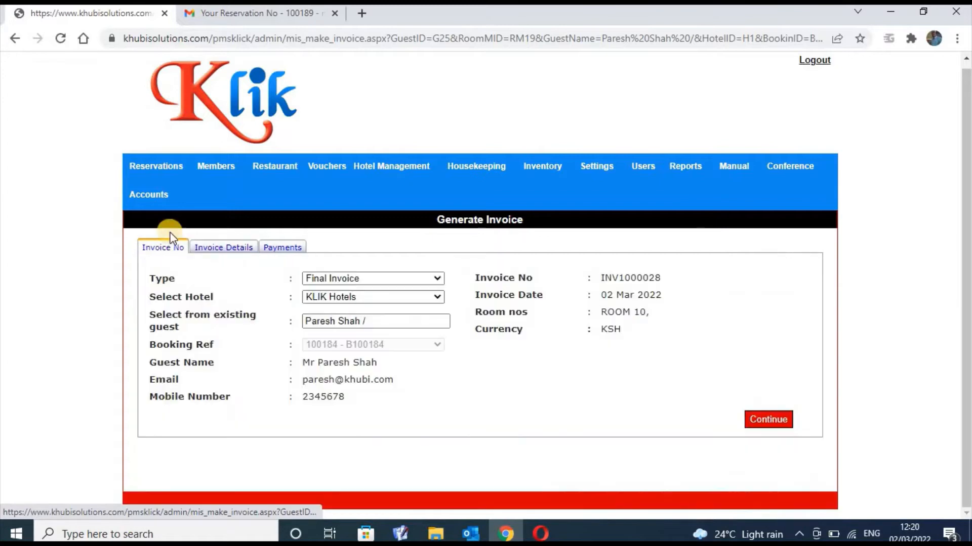
click(155, 169)
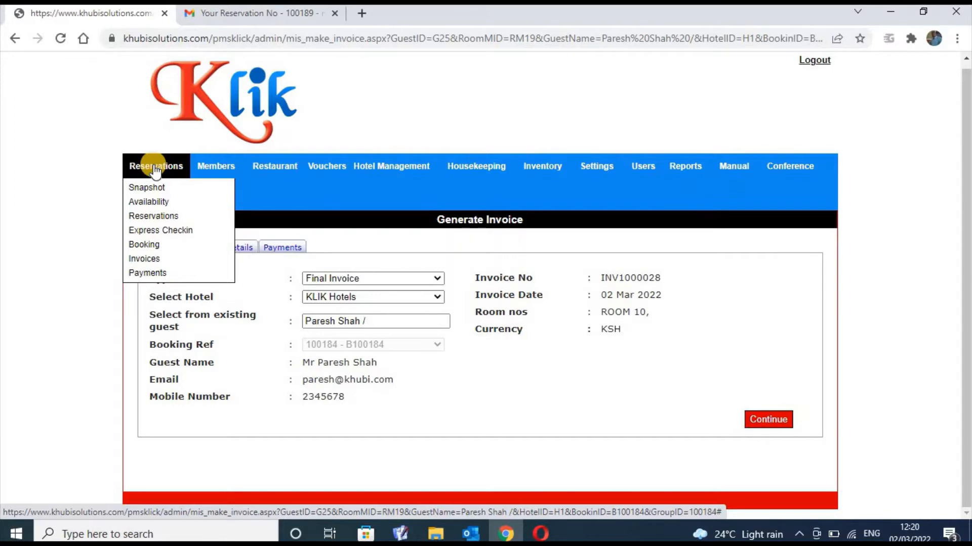
Open Members > Membership Type and highlight the membership table's header row
mouse_move(225, 169)
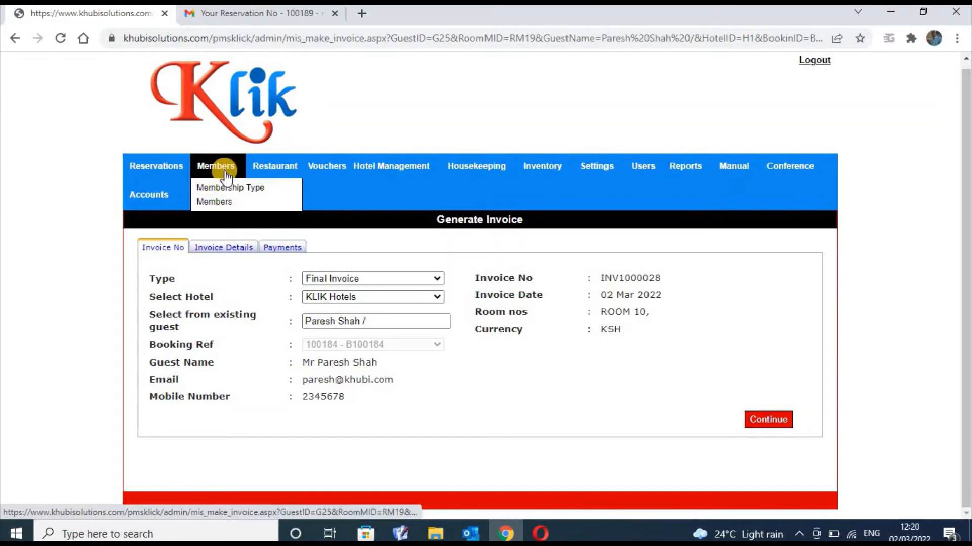
click(226, 189)
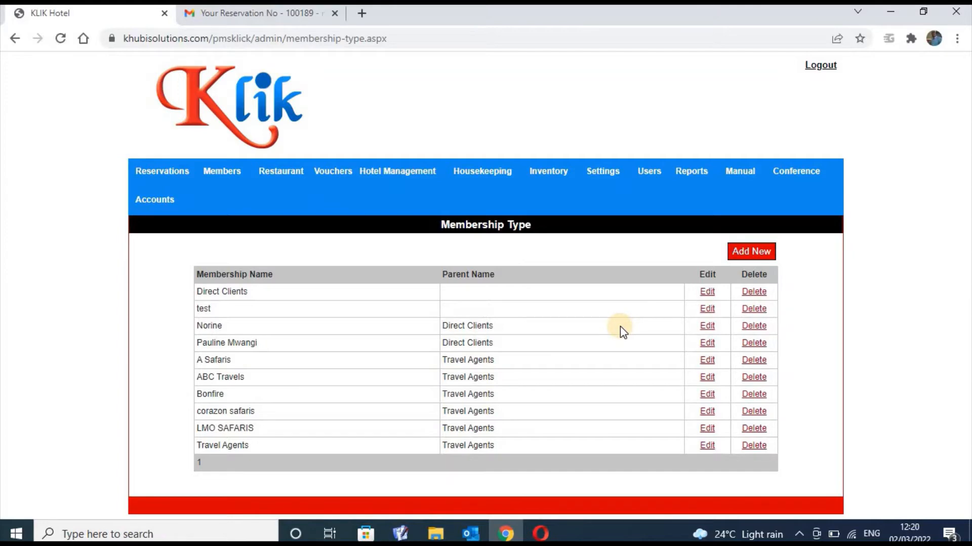
triple_click(565, 267)
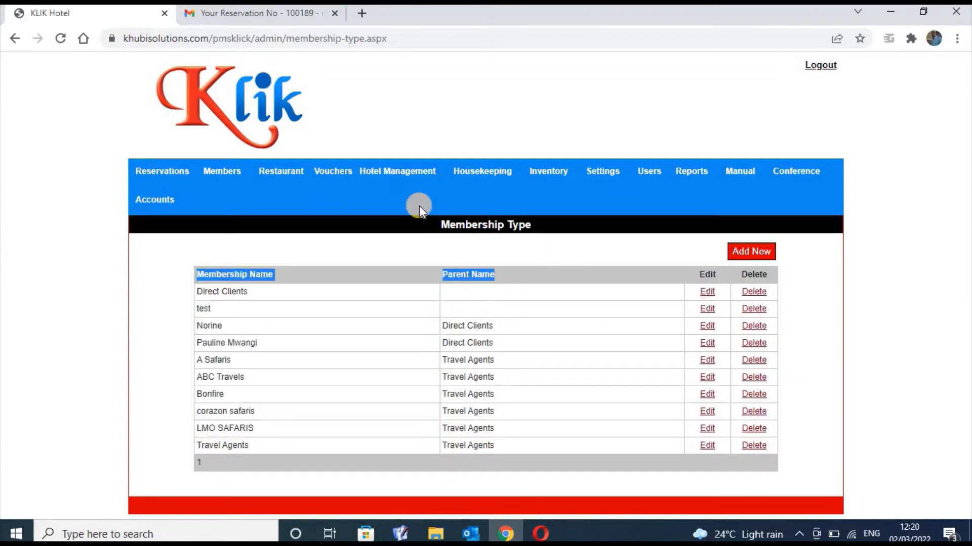
mouse_move(216, 177)
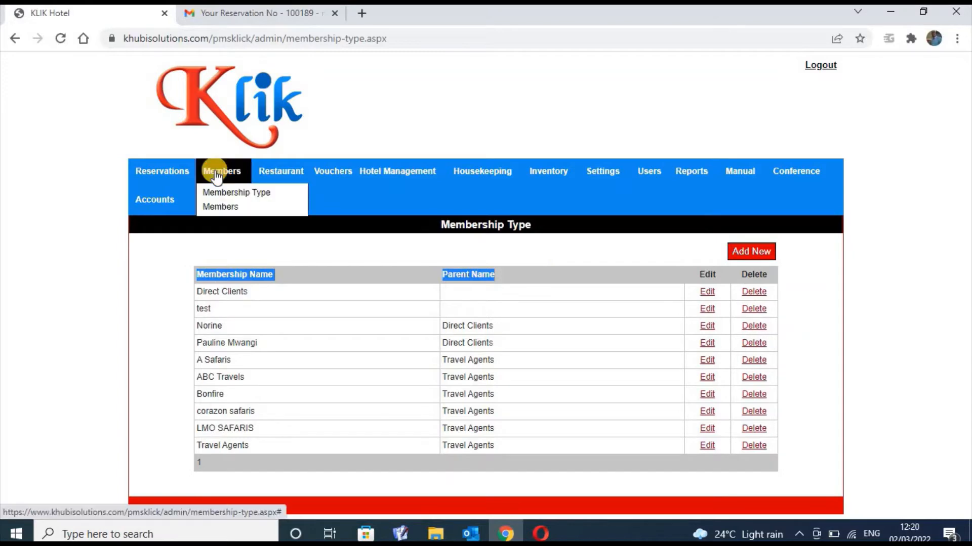
Pass through the Members list, then open Restaurant > Table Master
click(220, 213)
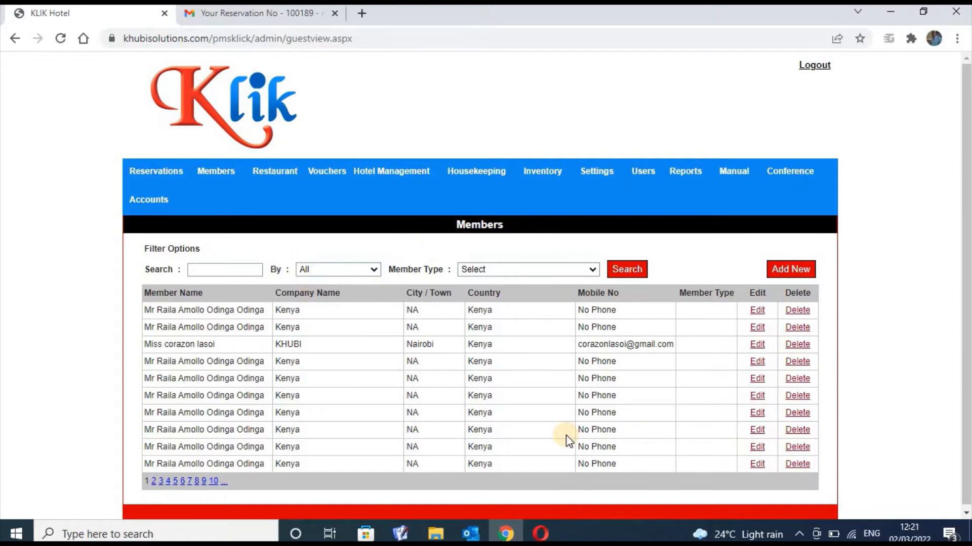
click(286, 181)
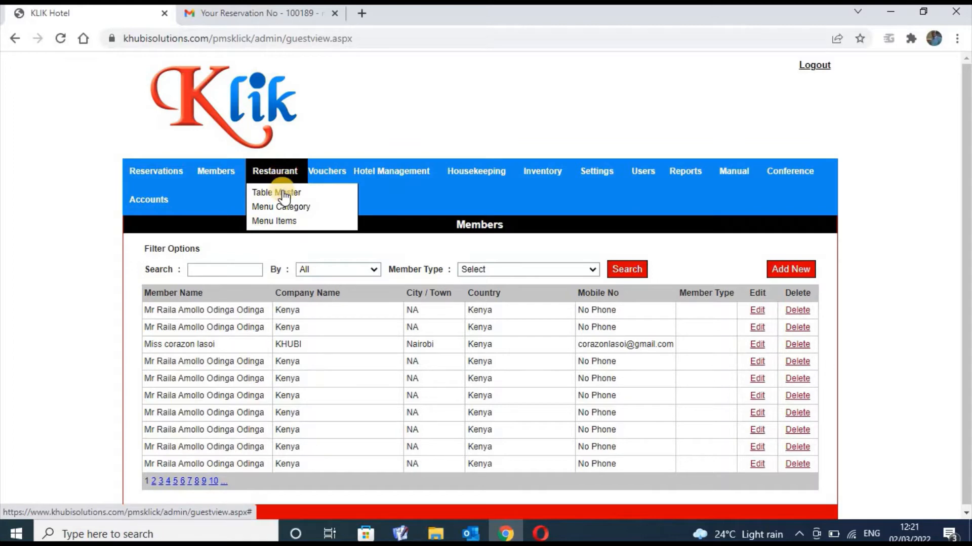
click(284, 195)
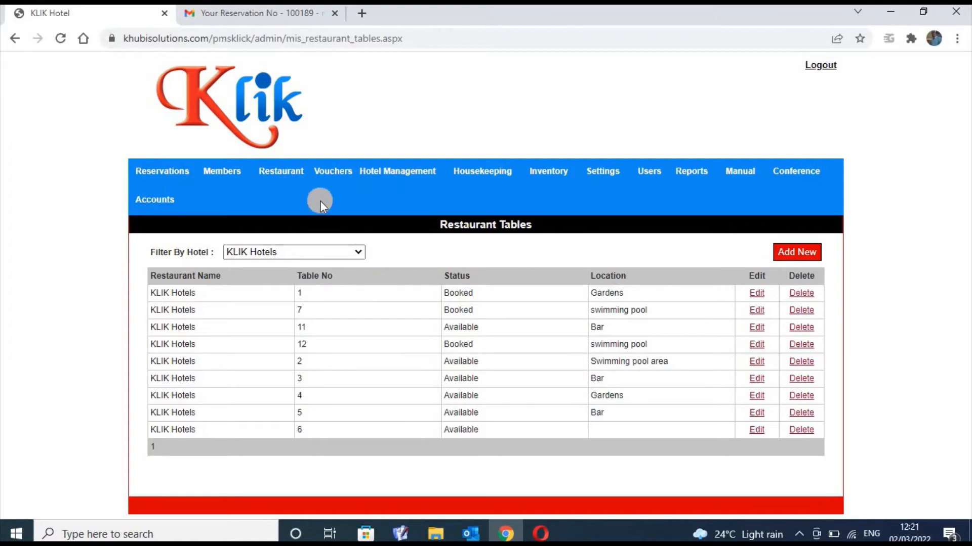
Filter the restaurant tables to KLIK Hotels, then open and cancel the Add New table form
click(284, 174)
click(359, 253)
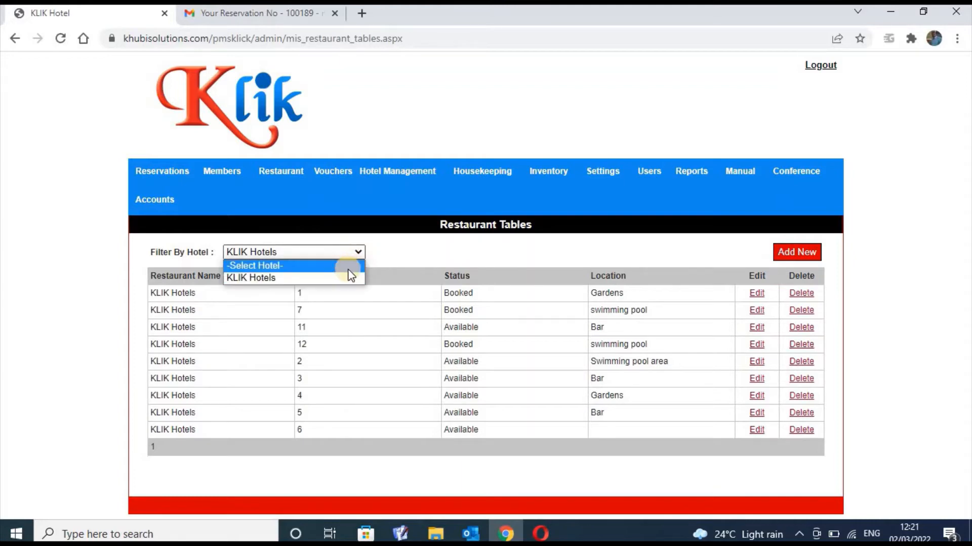
click(347, 265)
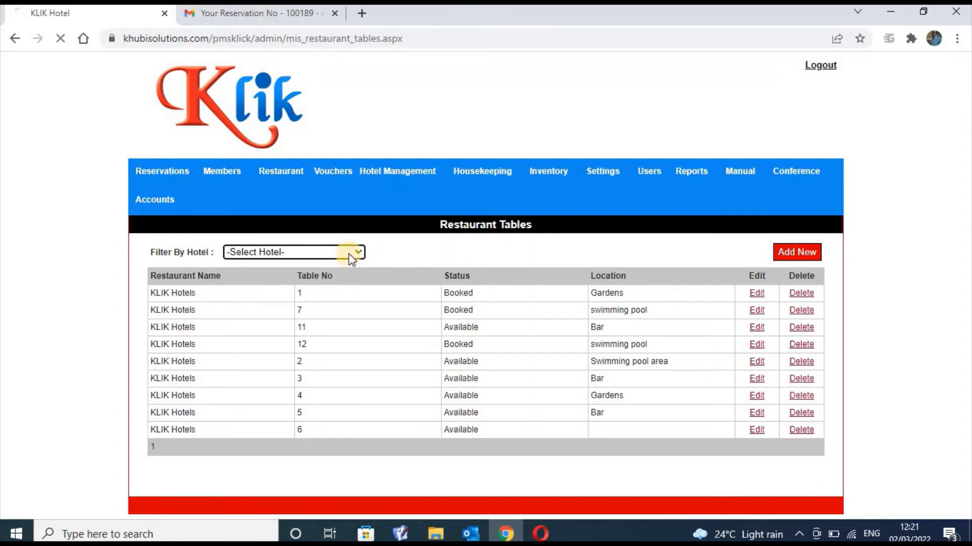
click(346, 256)
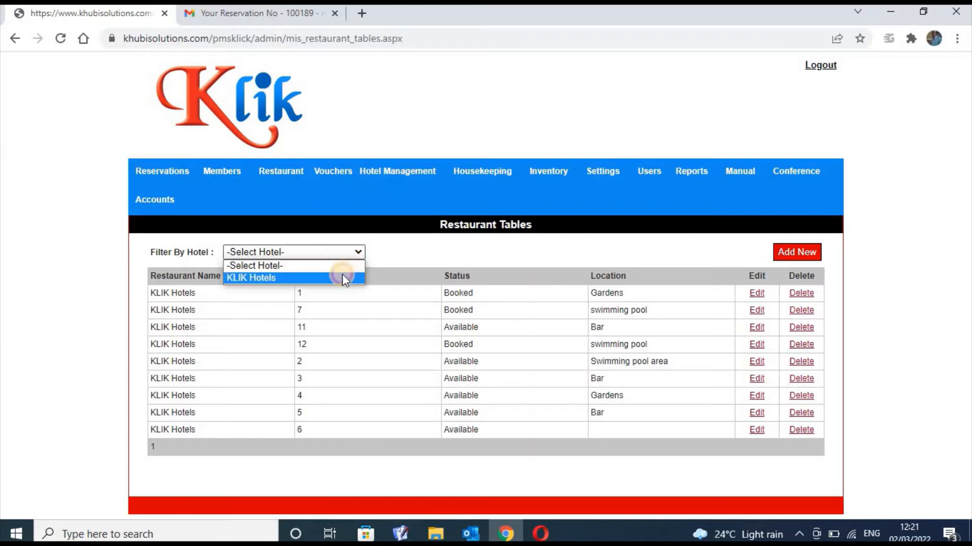
click(342, 275)
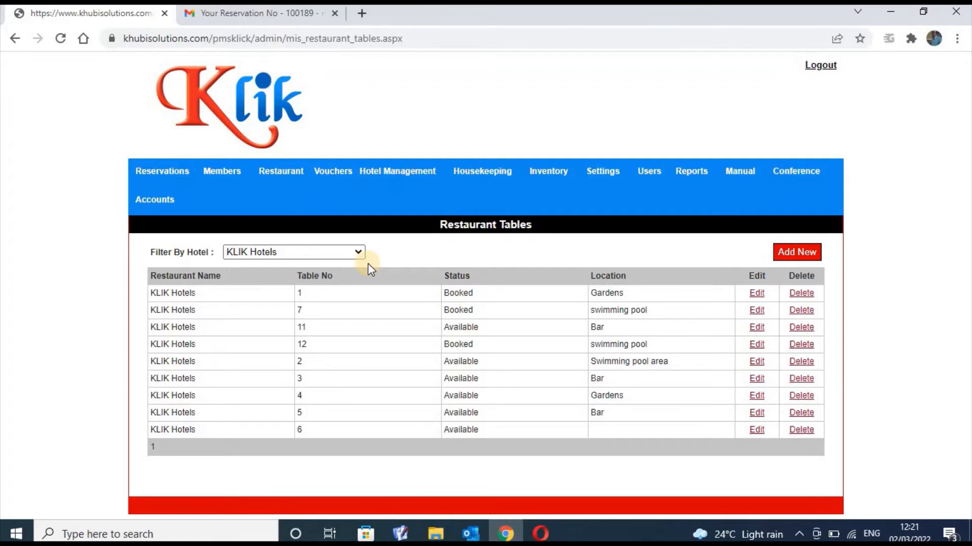
click(798, 251)
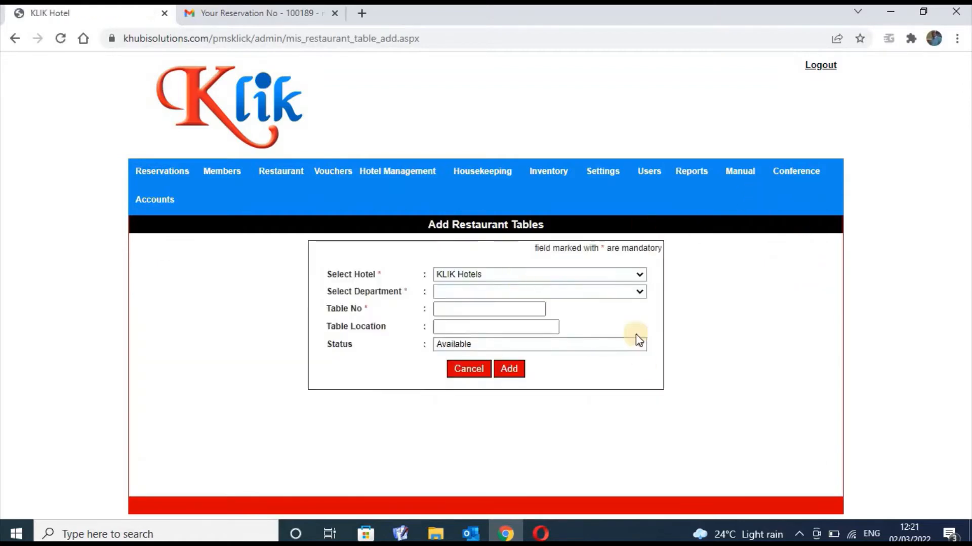
click(479, 374)
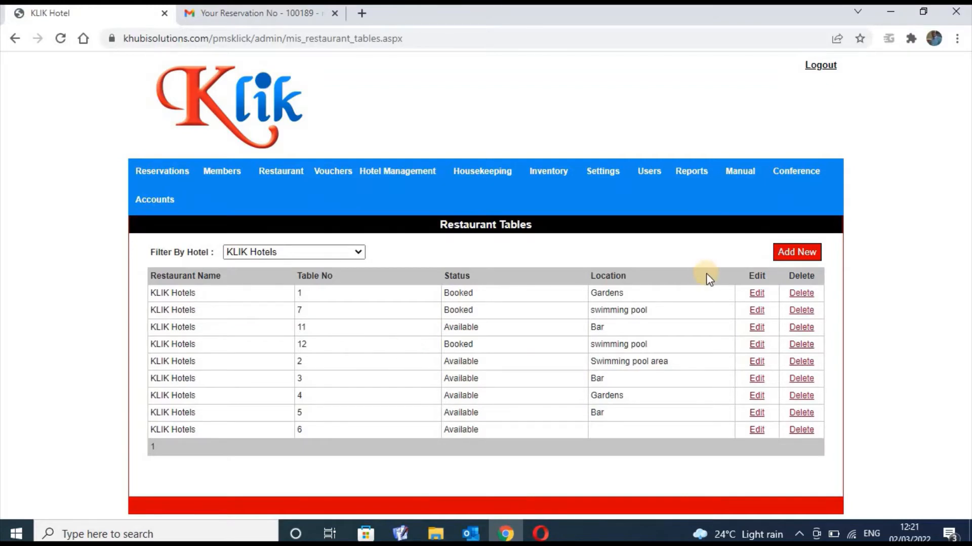
Reopen the Add Restaurant Tables form for a new KLIK Hotels table
click(797, 254)
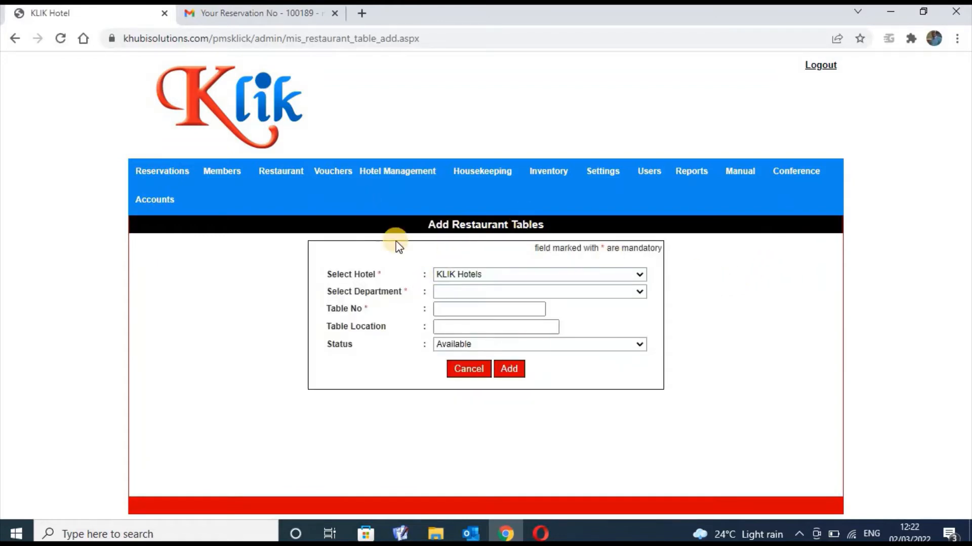
Cancel the new-table form and open Restaurant > Menu Category
click(472, 367)
mouse_move(301, 180)
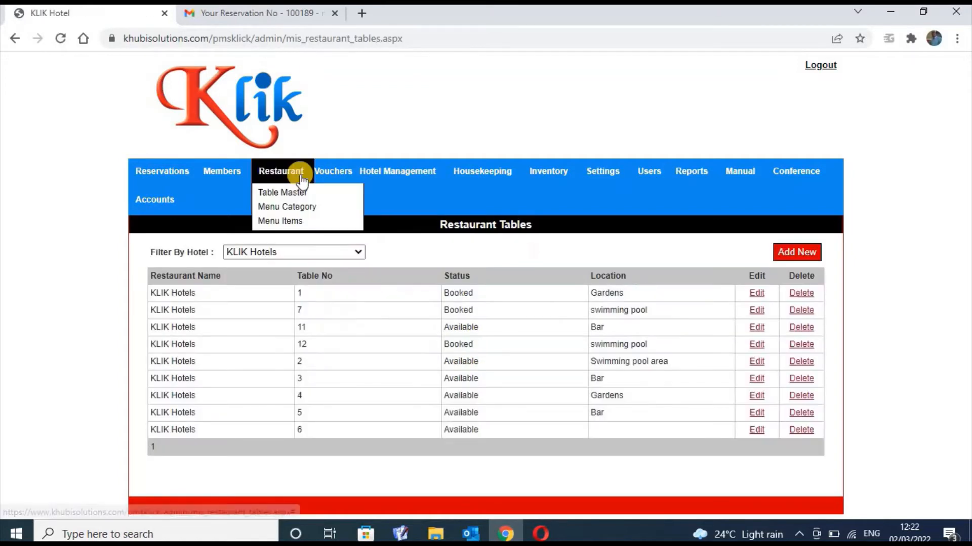
click(298, 207)
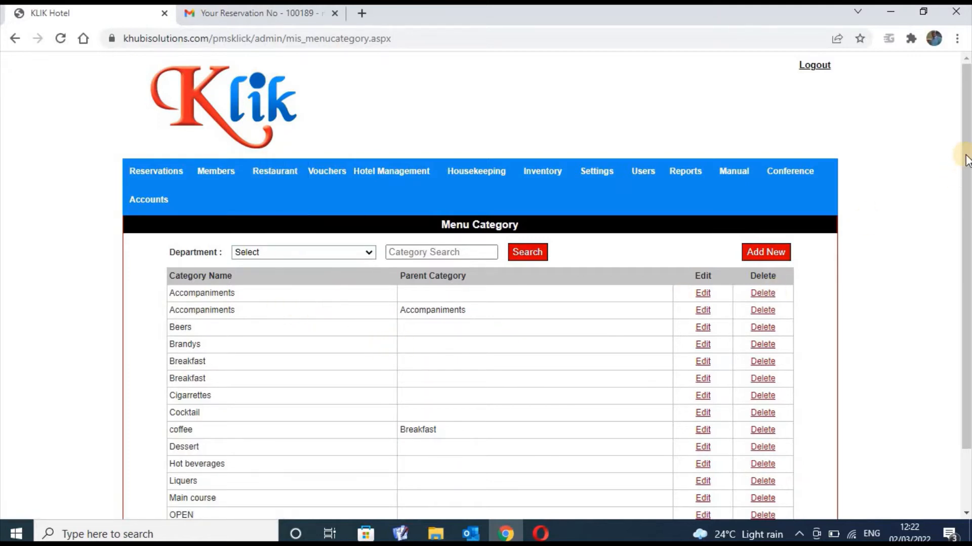
Scroll the Menu Category list and try Department values F&B, Bar, Restaurant, then kitchen
drag(967, 160, 967, 218)
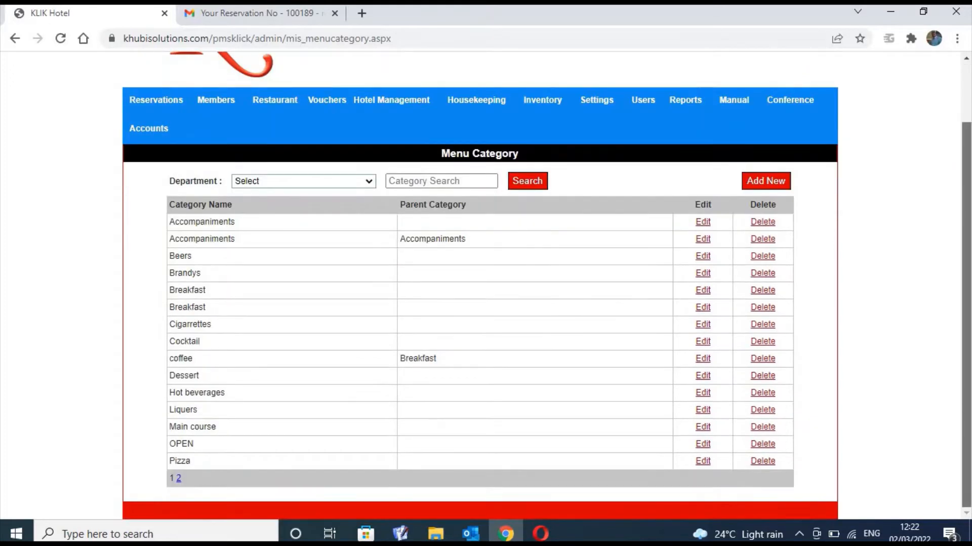
scroll(948, 190, up, 1)
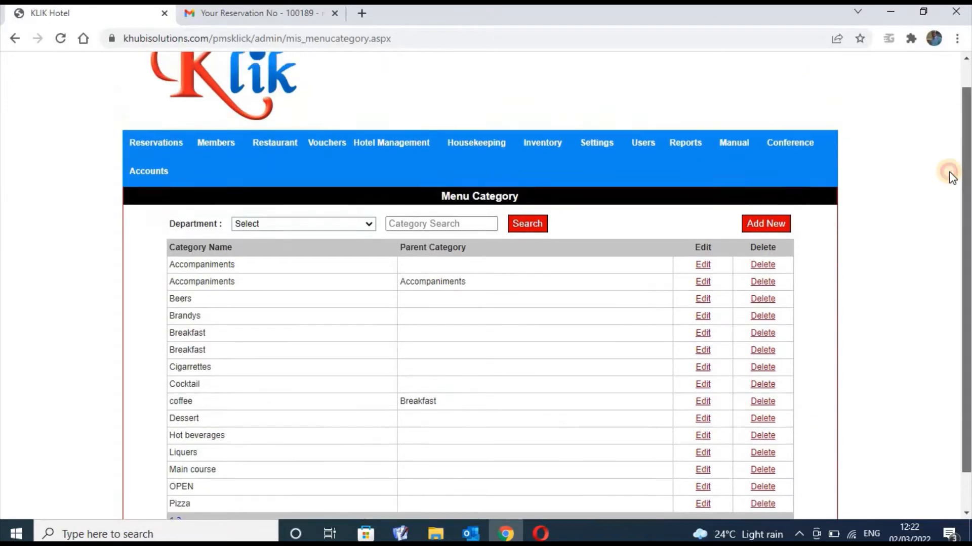
click(368, 234)
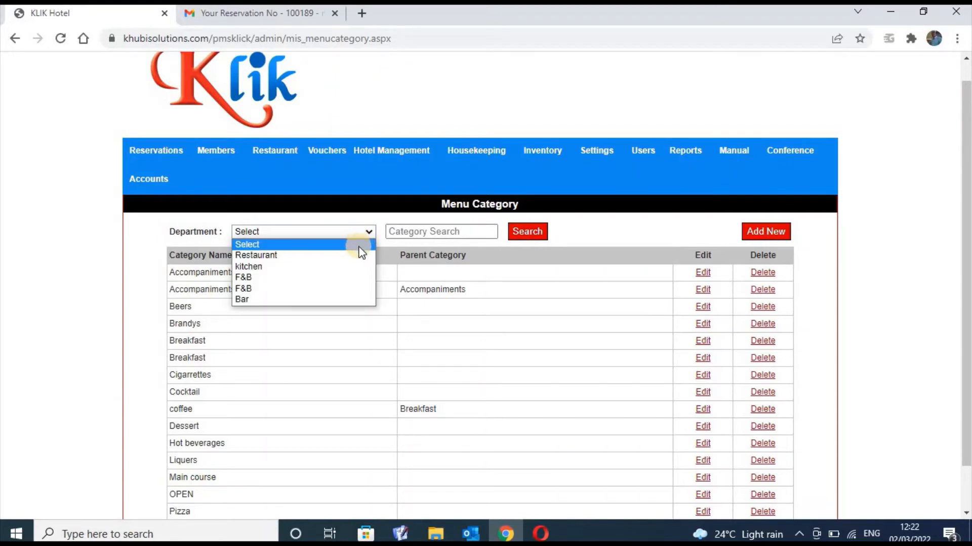
click(349, 277)
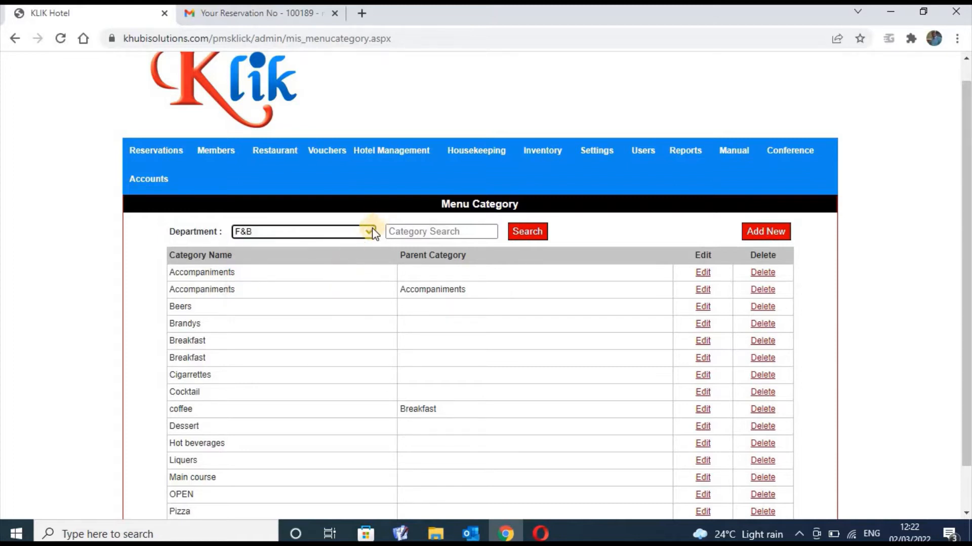
click(373, 234)
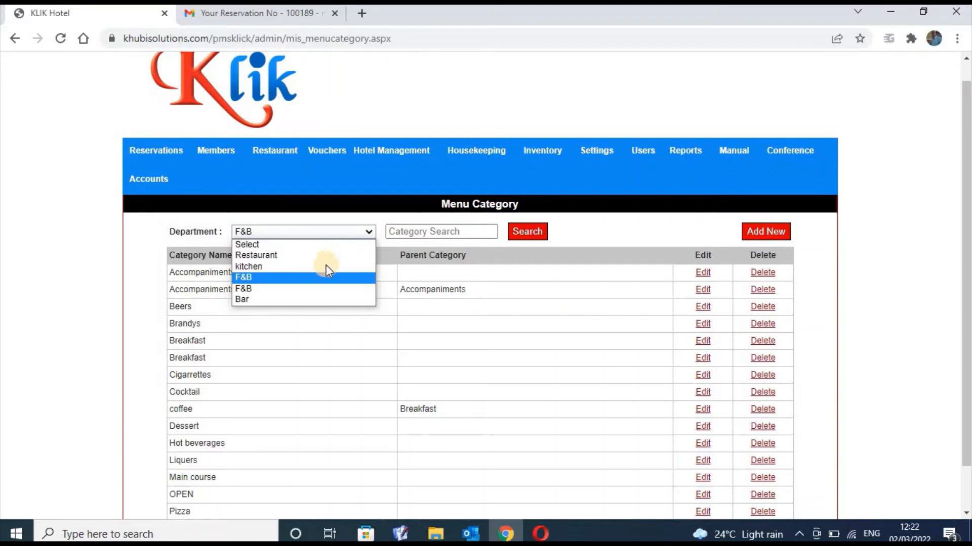
click(309, 301)
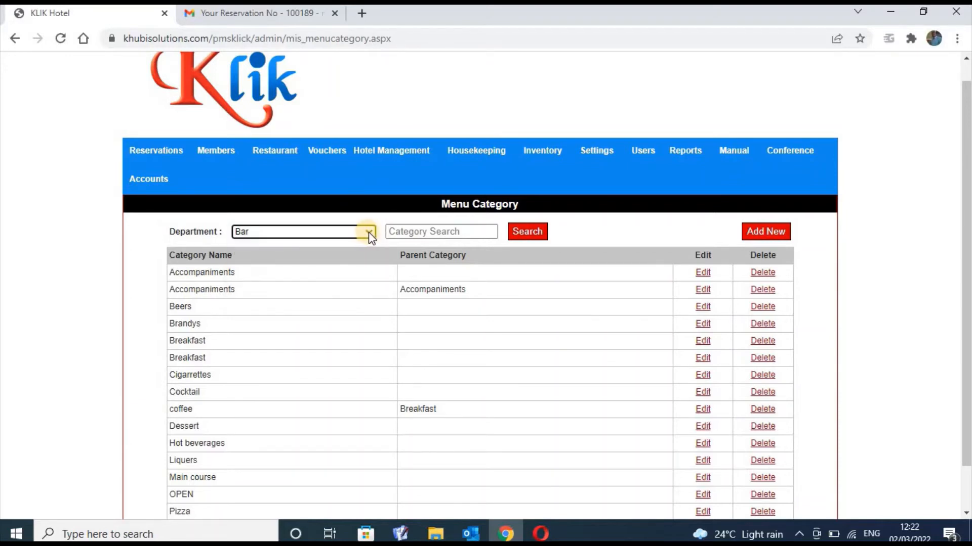
click(364, 234)
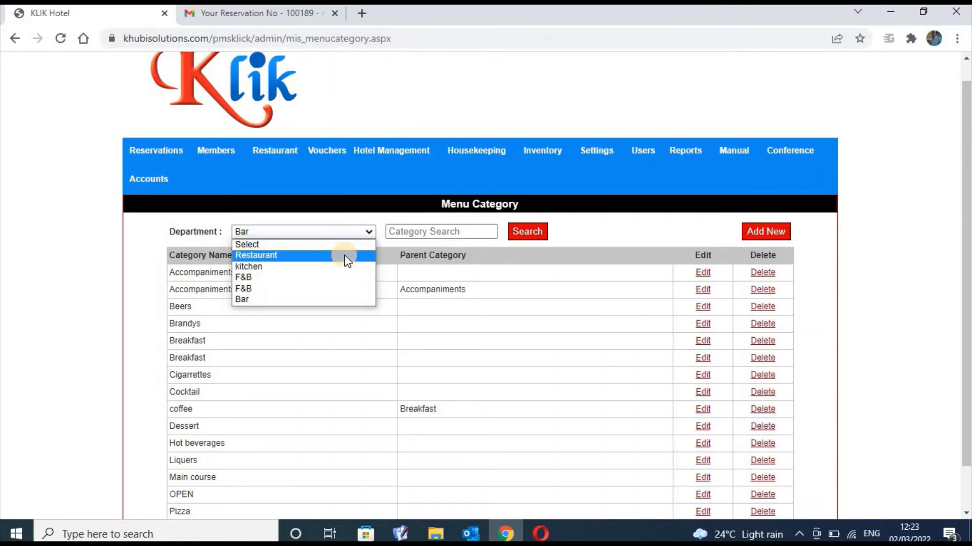
click(344, 256)
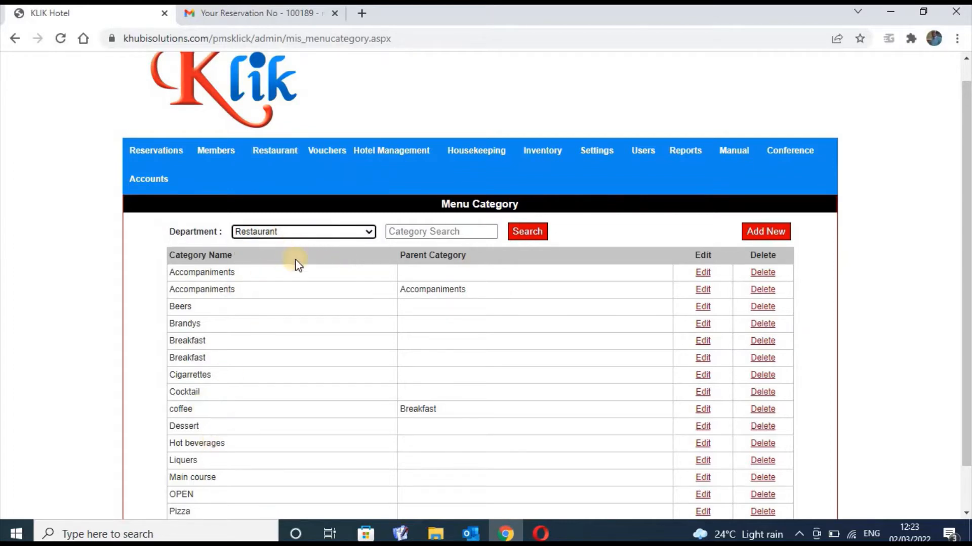
click(368, 232)
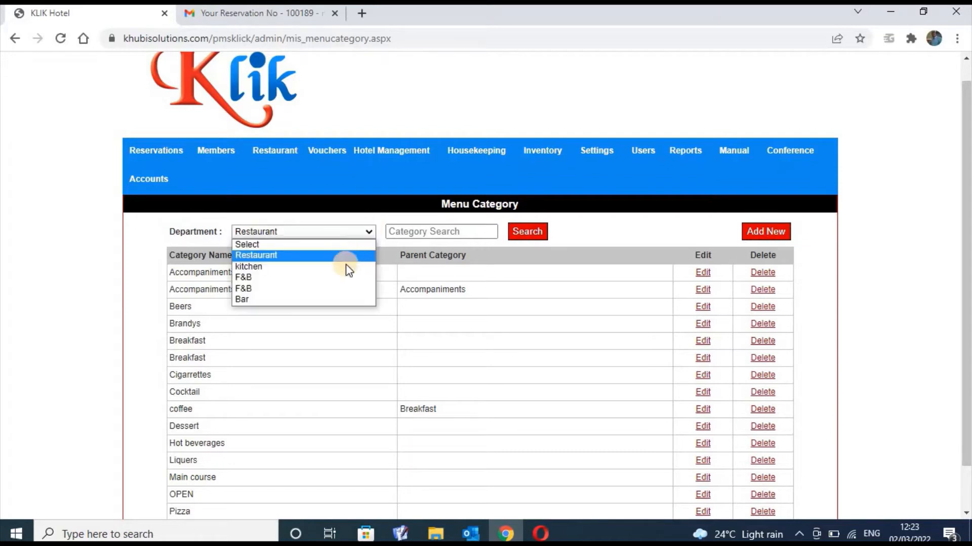
click(345, 264)
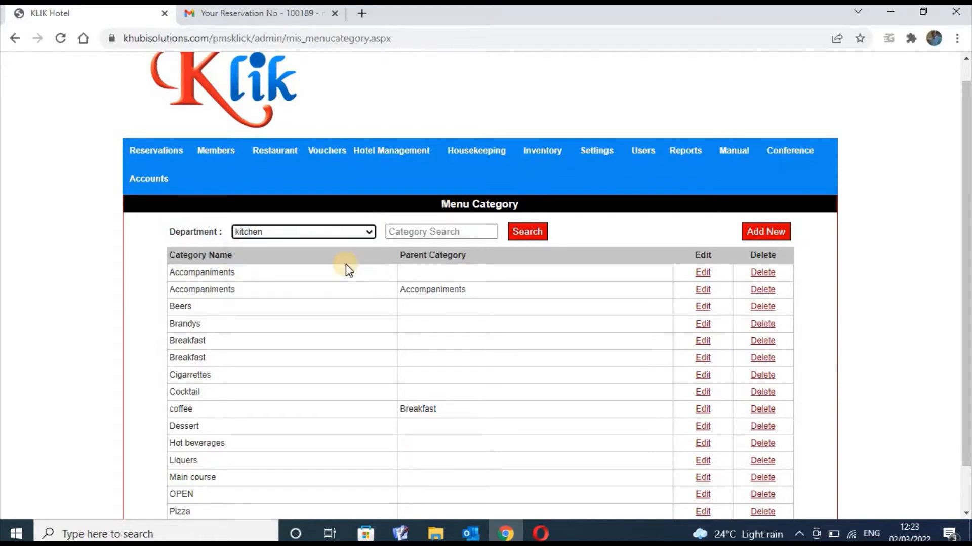
click(369, 239)
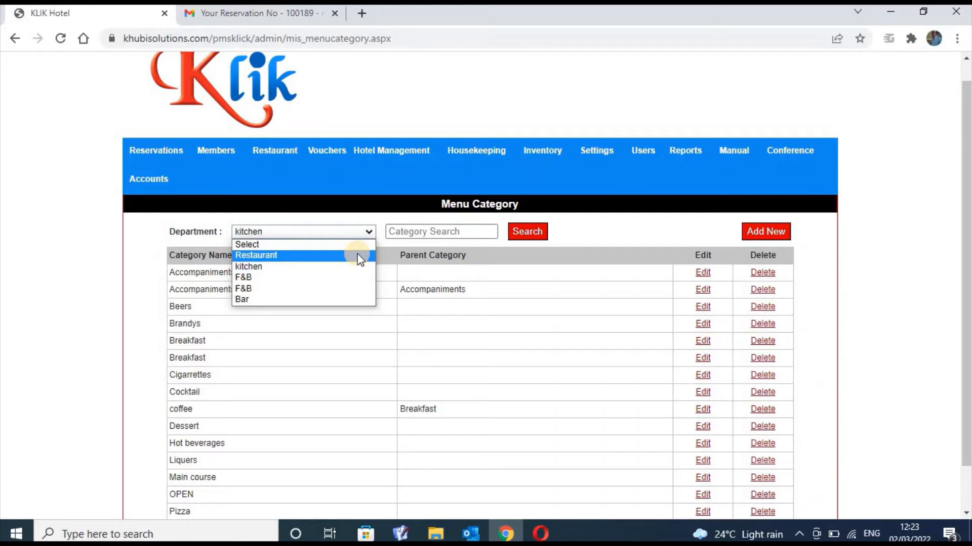
Search menu categories for Bar, then Restaurant, and go to Restaurant > Menu Items
click(330, 299)
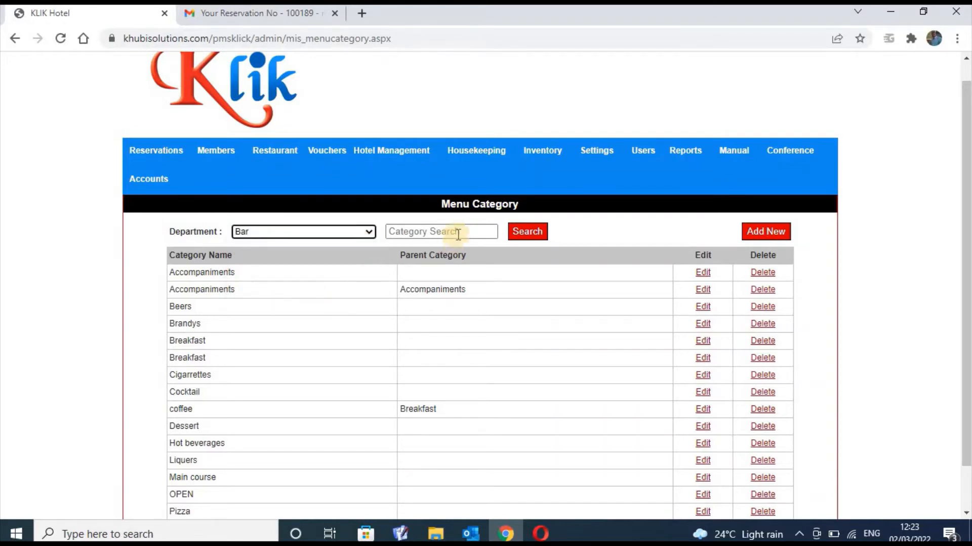
click(521, 237)
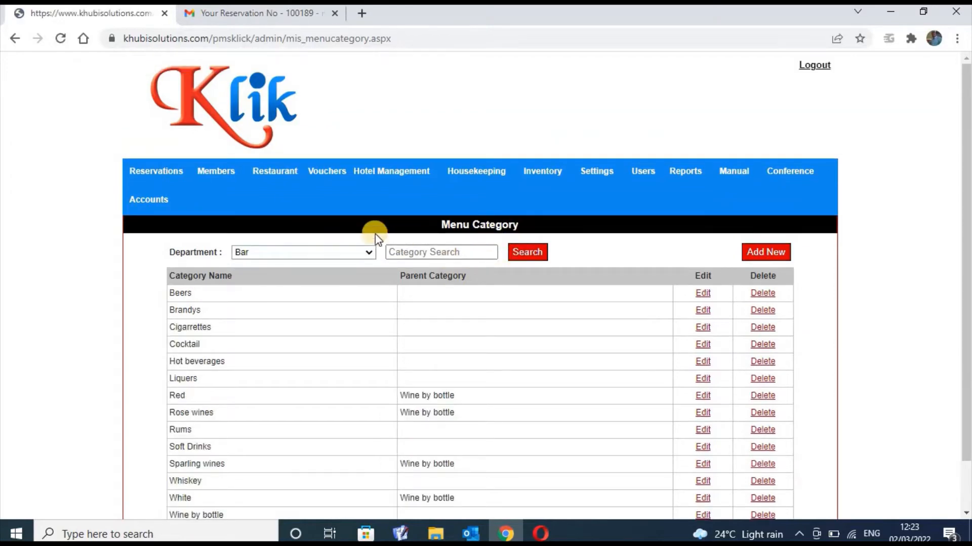
click(368, 256)
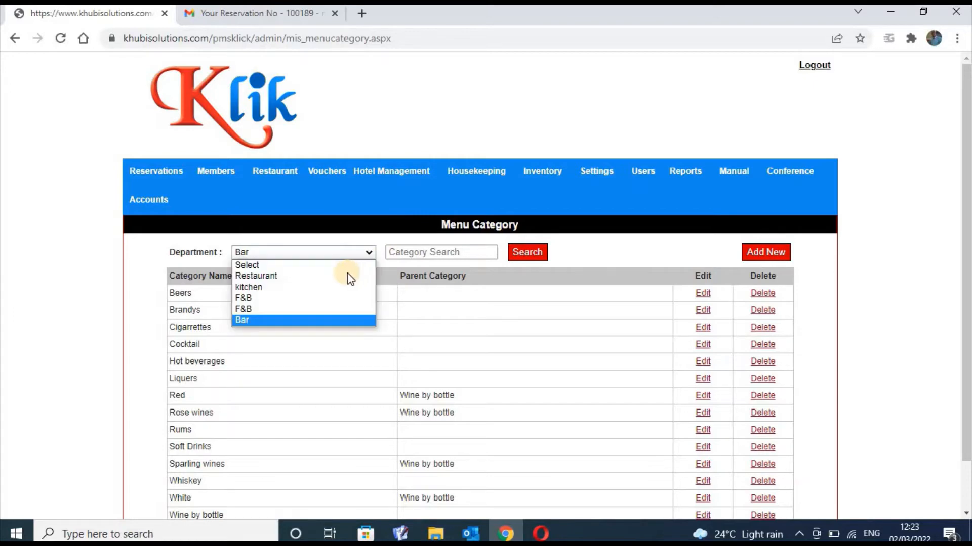
click(518, 259)
click(523, 257)
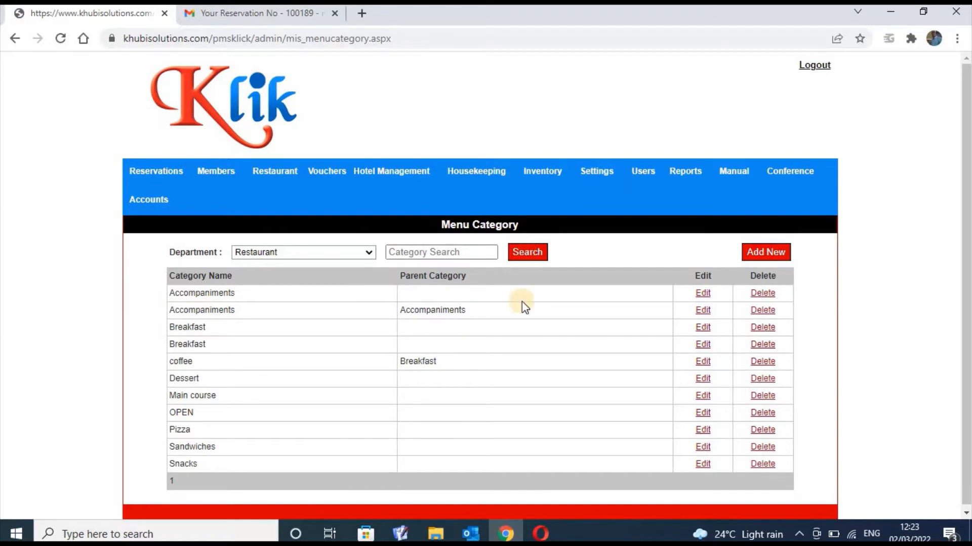
click(271, 178)
click(272, 225)
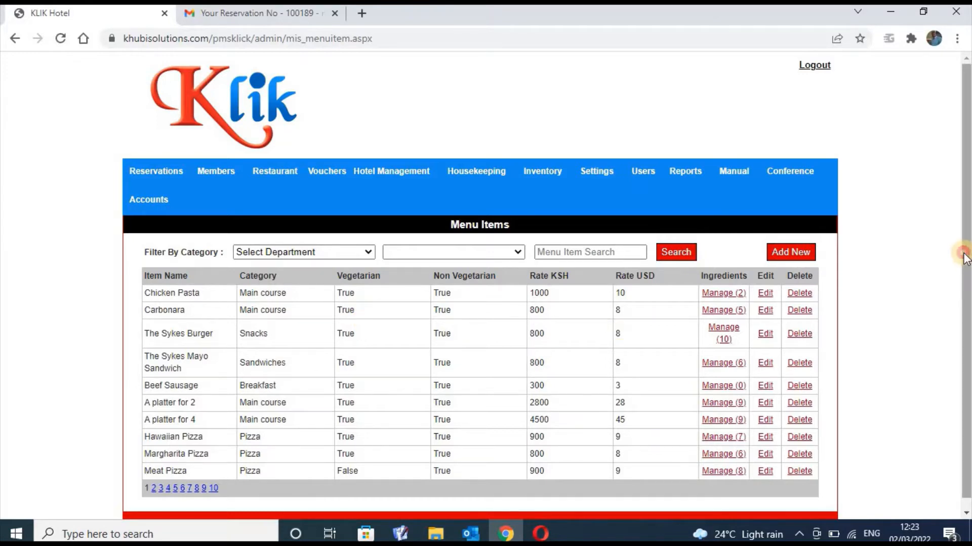
Scroll to Chicken Pasta and open its two recipe ingredients via Manage
scroll(678, 362, down, 1)
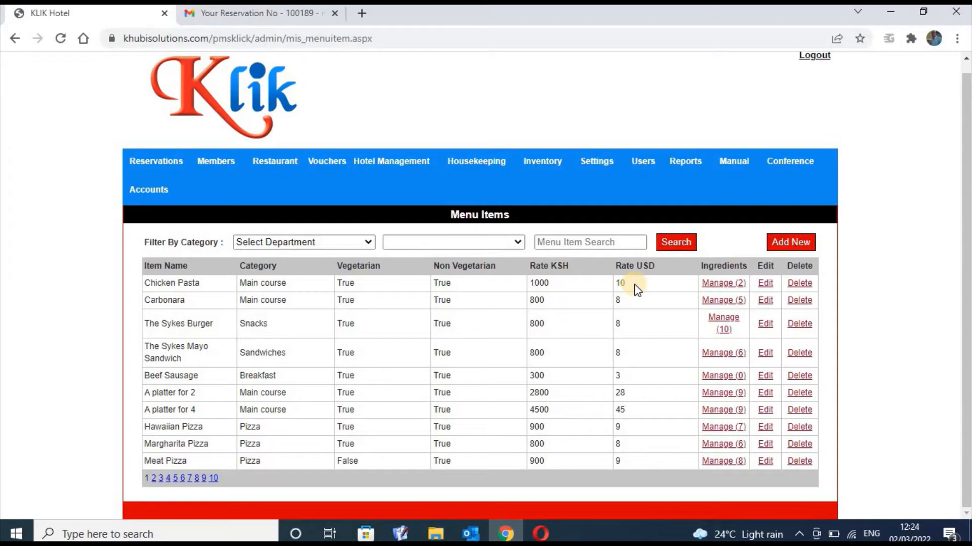
click(718, 286)
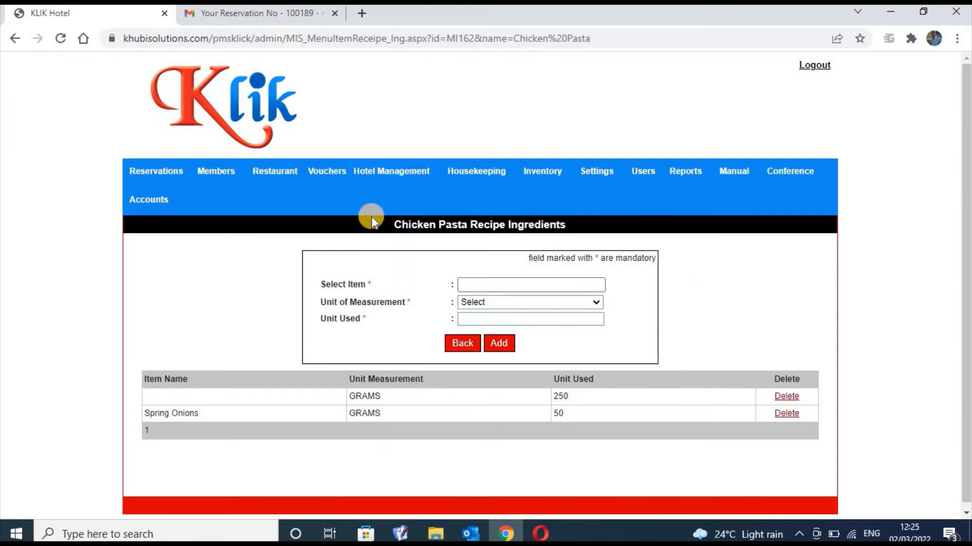
Go back to the Menu Items list, where Chicken Pasta shows 2 ingredients at 1000 KSH
click(456, 345)
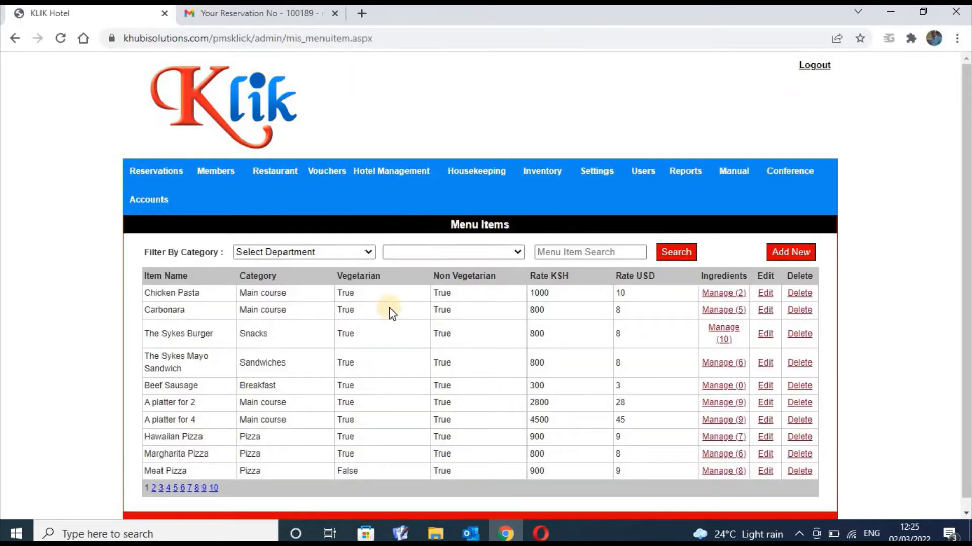
mouse_move(291, 177)
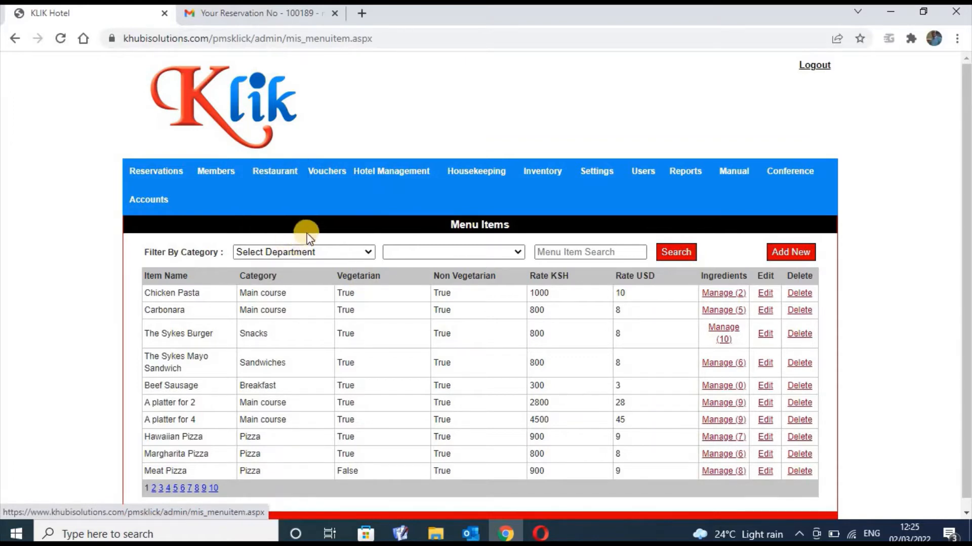
click(329, 175)
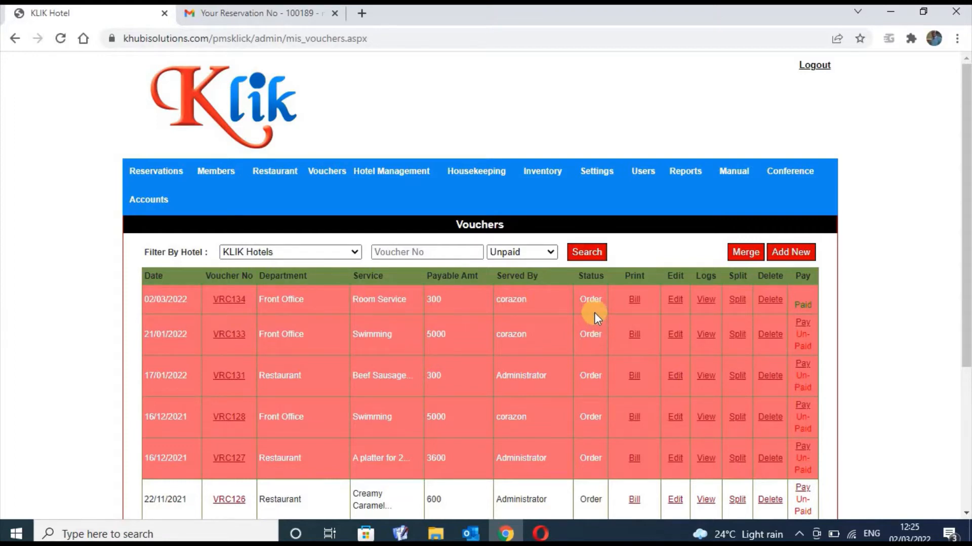
drag(593, 301, 564, 291)
click(345, 169)
click(792, 255)
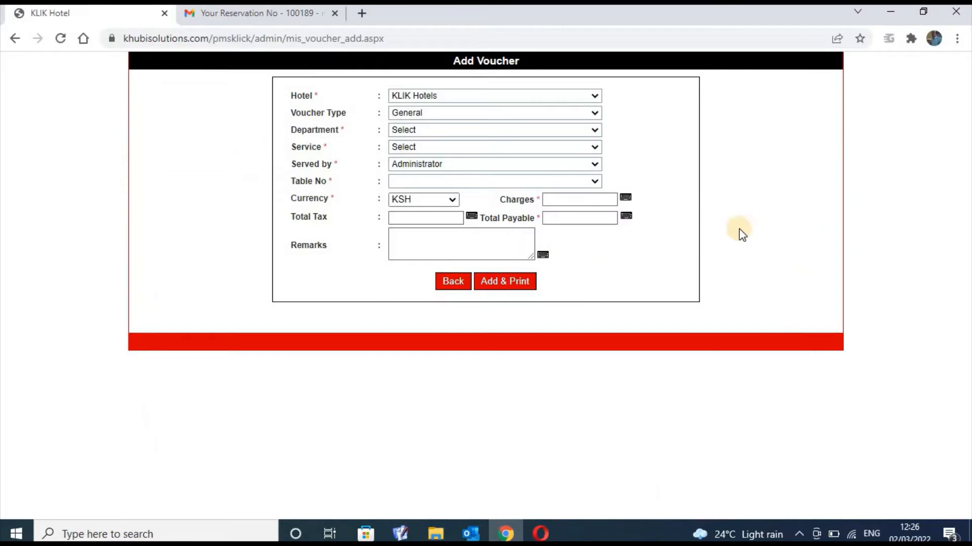
click(593, 115)
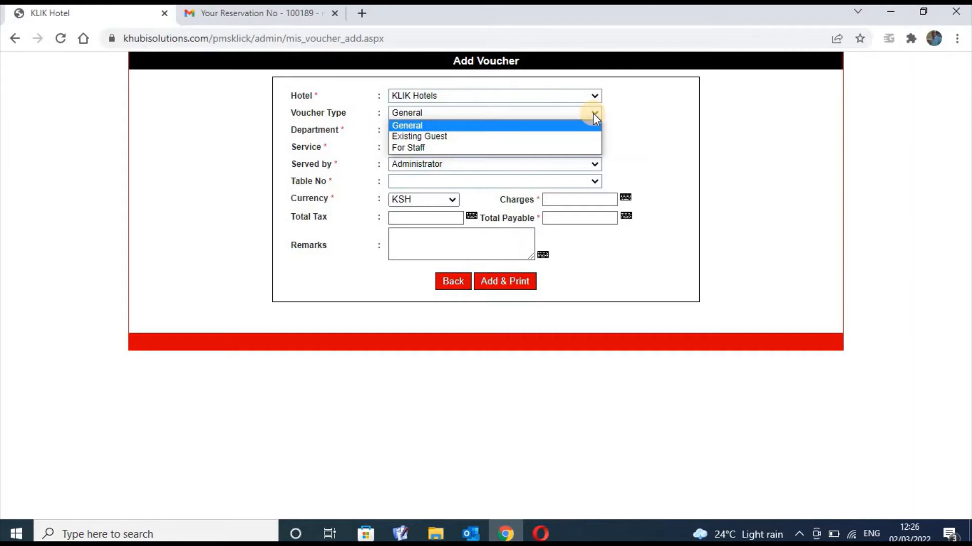
click(555, 125)
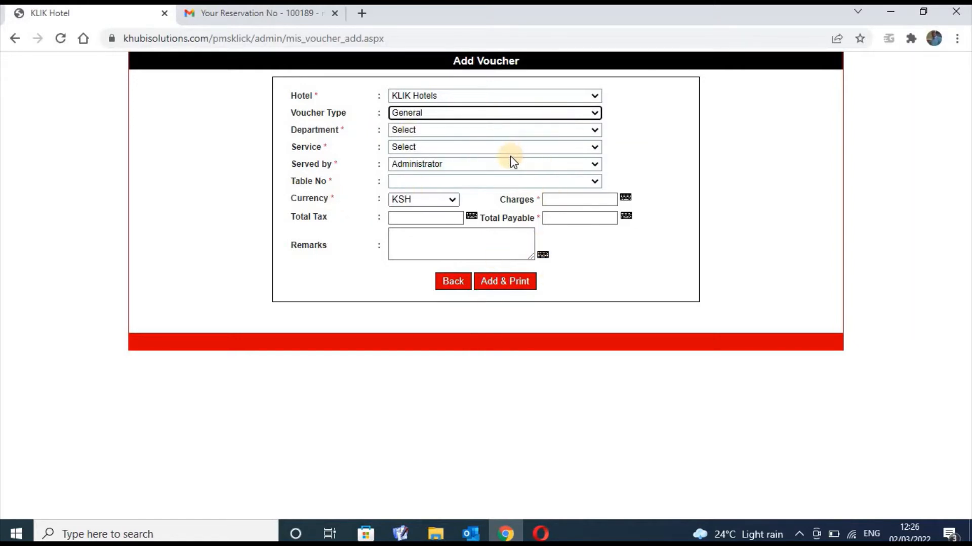
click(456, 281)
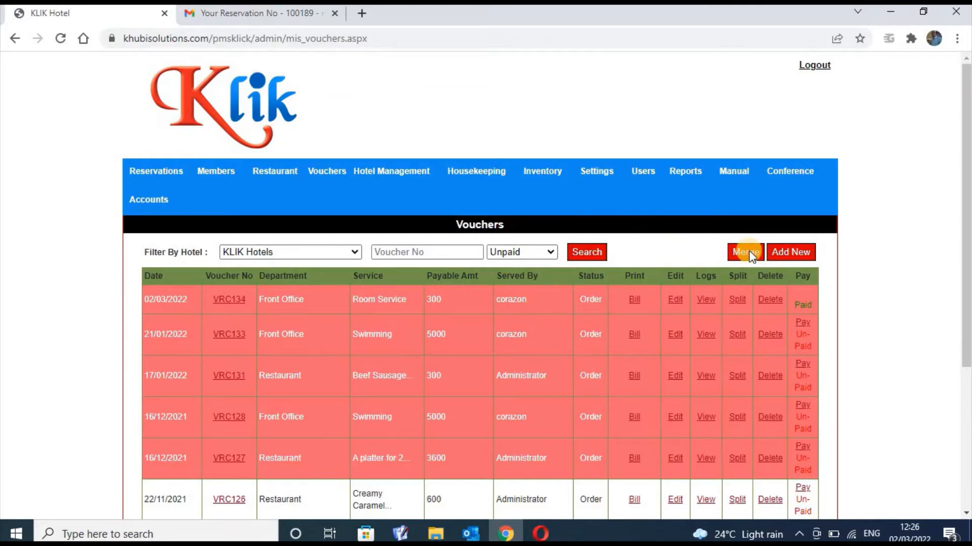
Start a new General voucher for the Restaurant department, leaving Service unset as Select
click(785, 248)
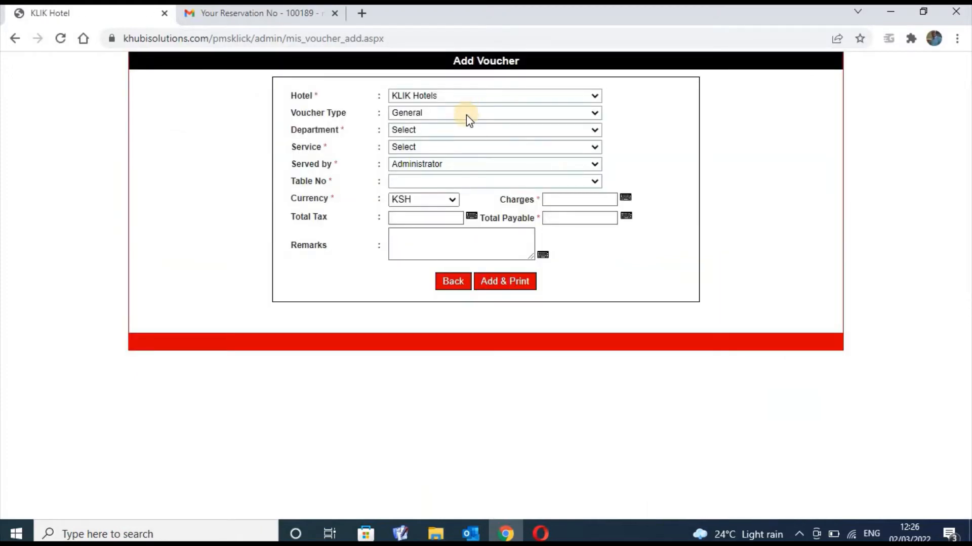
click(466, 114)
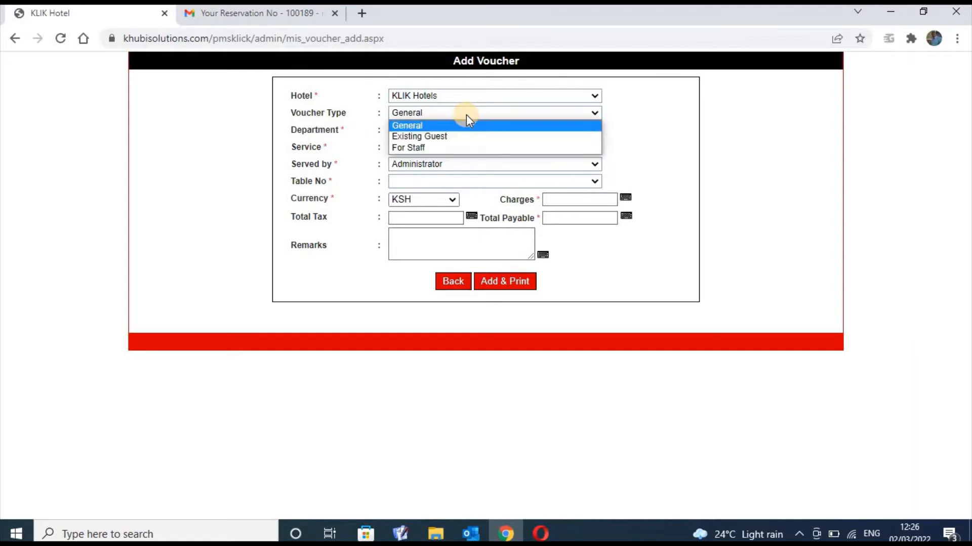
click(466, 114)
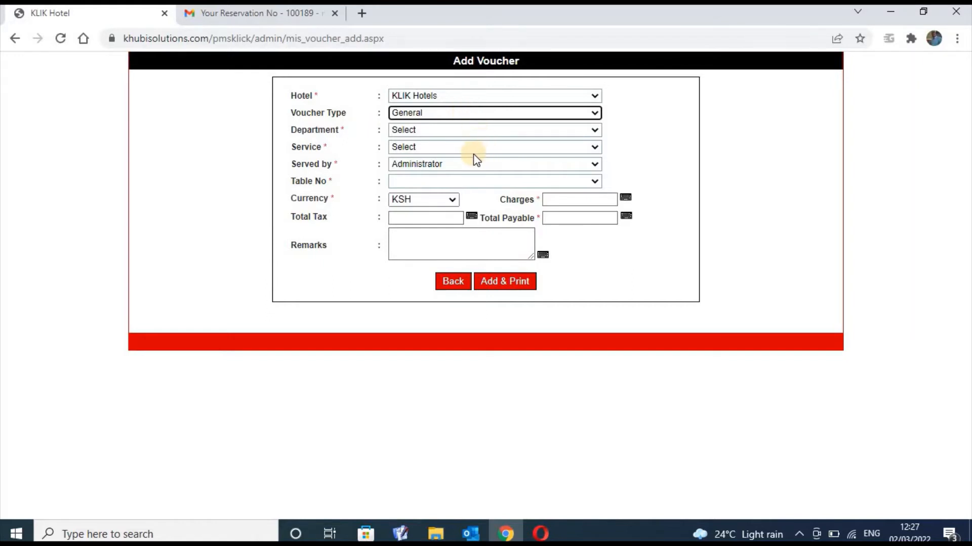
click(463, 130)
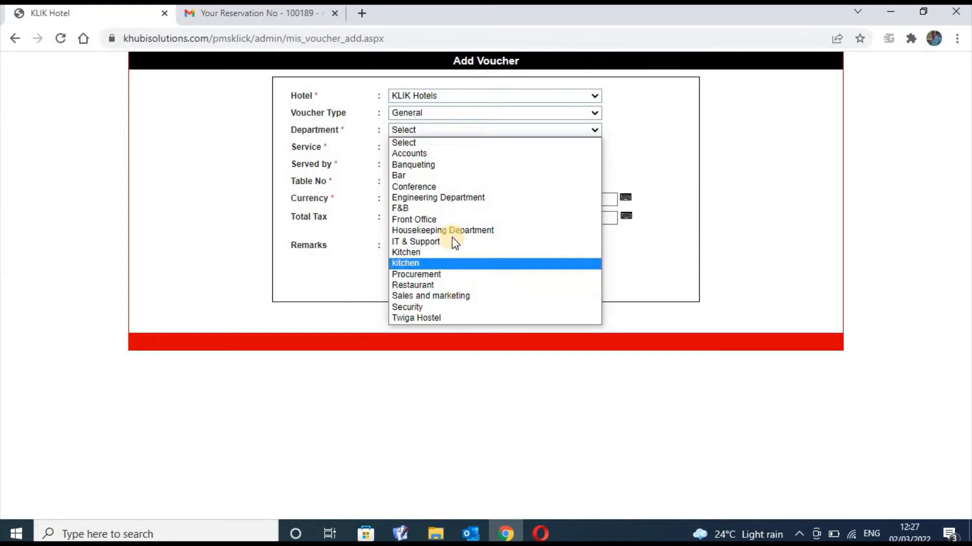
click(456, 143)
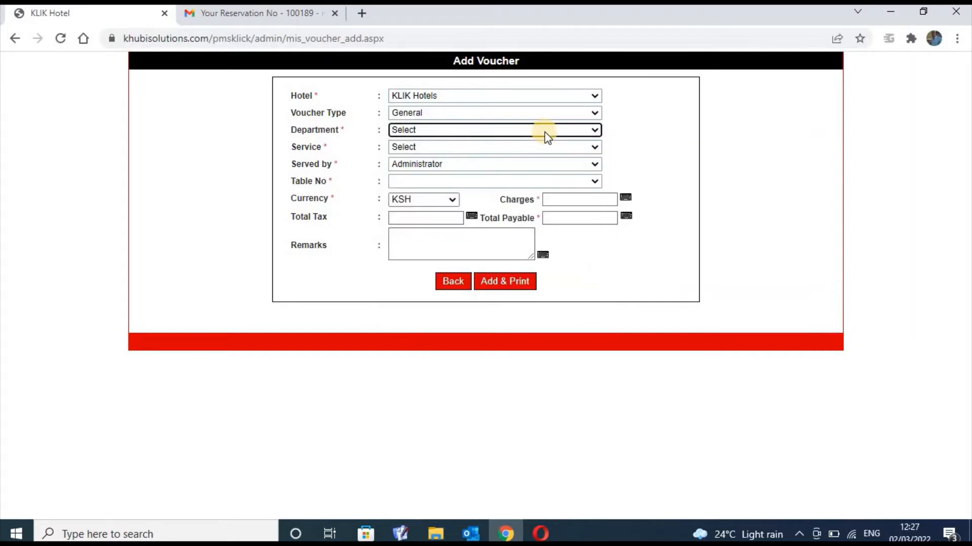
click(594, 132)
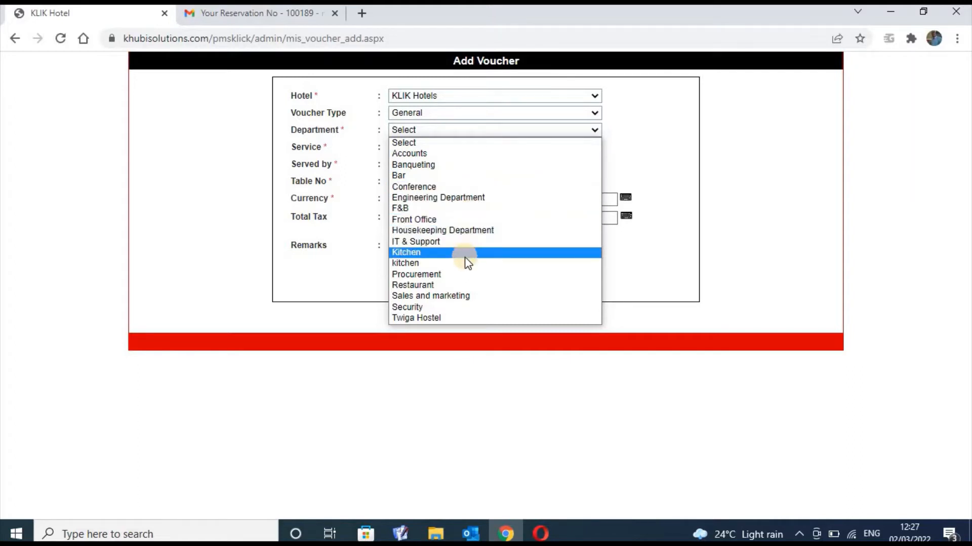
click(459, 284)
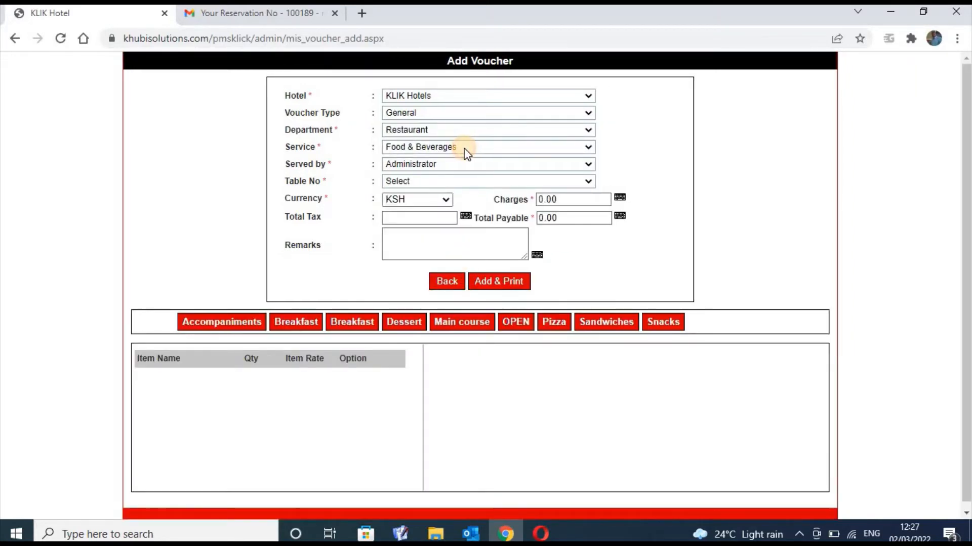
click(465, 152)
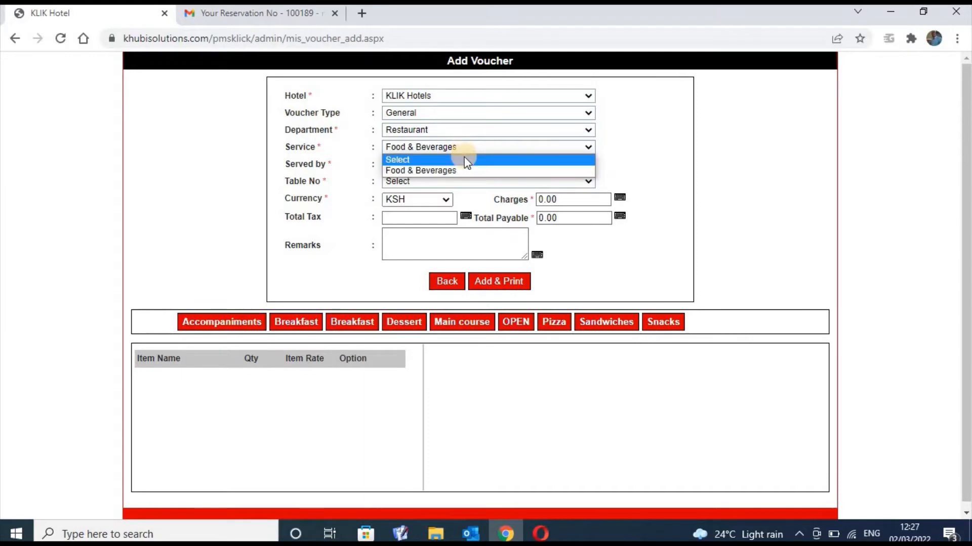
click(465, 159)
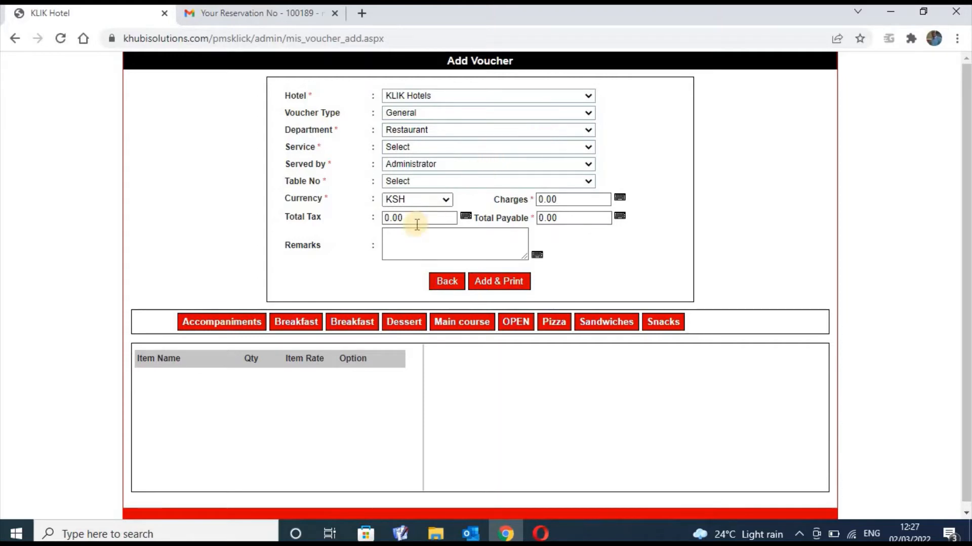
Peek into the second Breakfast category, then show the Sandwiches items
click(354, 324)
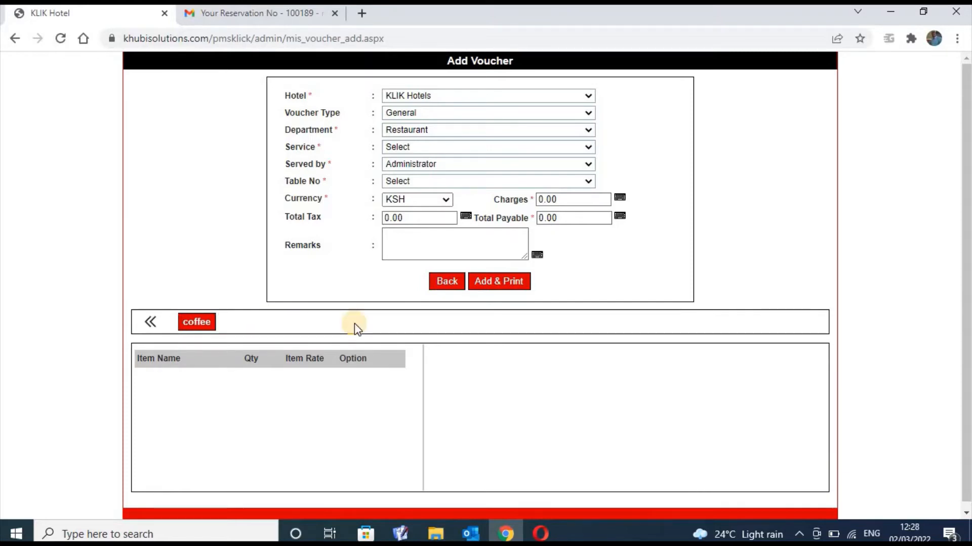
click(152, 323)
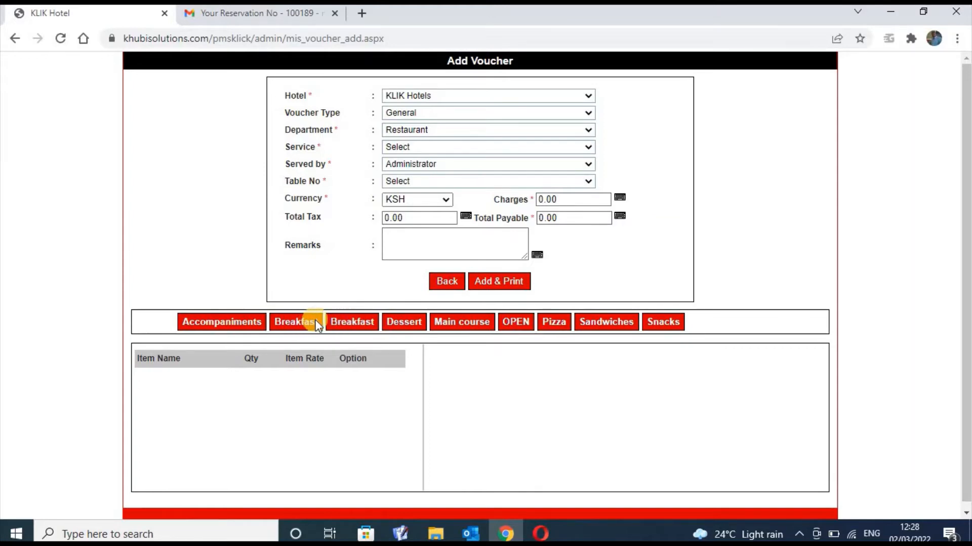
click(595, 323)
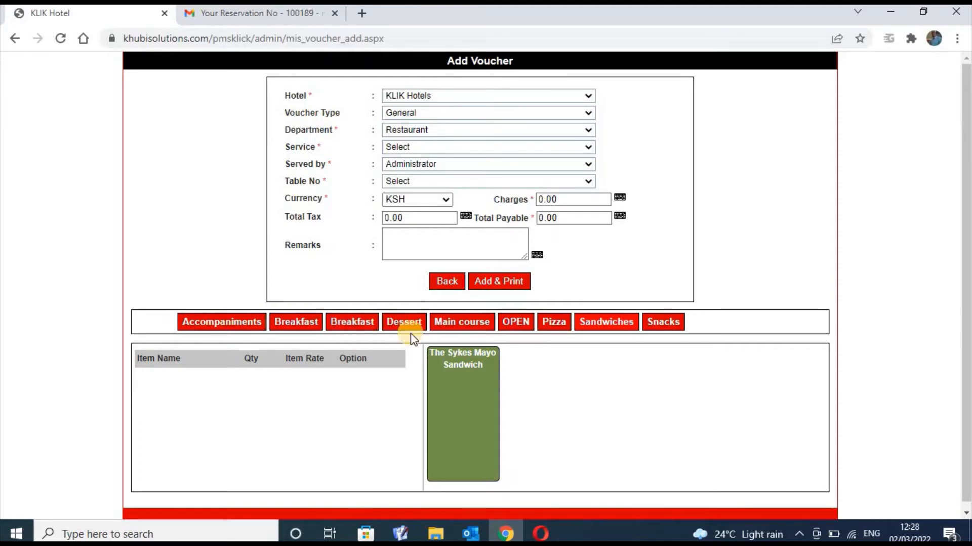
Browse the Snacks, Pizza, OPEN, Main course and Sandwiches categories, then leave the unsaved voucher
triple_click(546, 430)
click(586, 423)
click(656, 324)
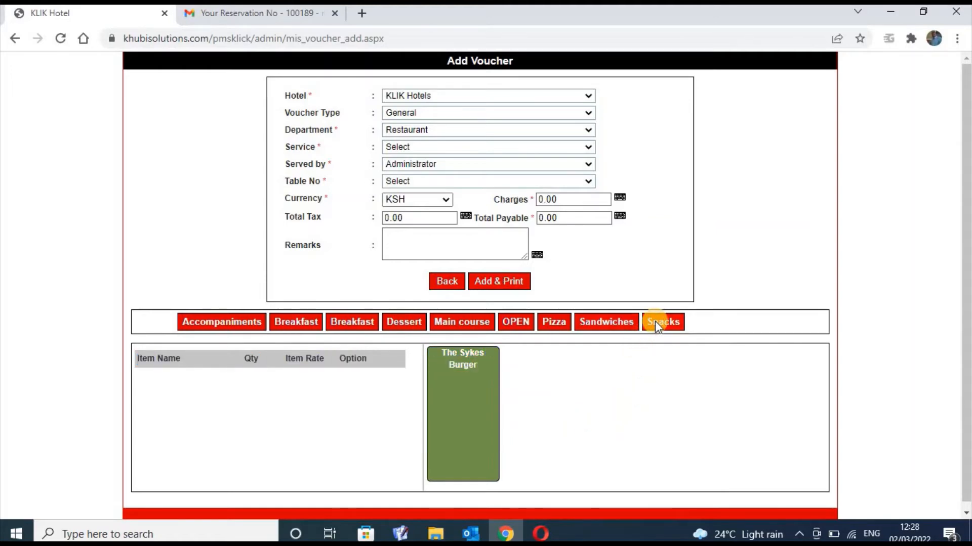
click(564, 323)
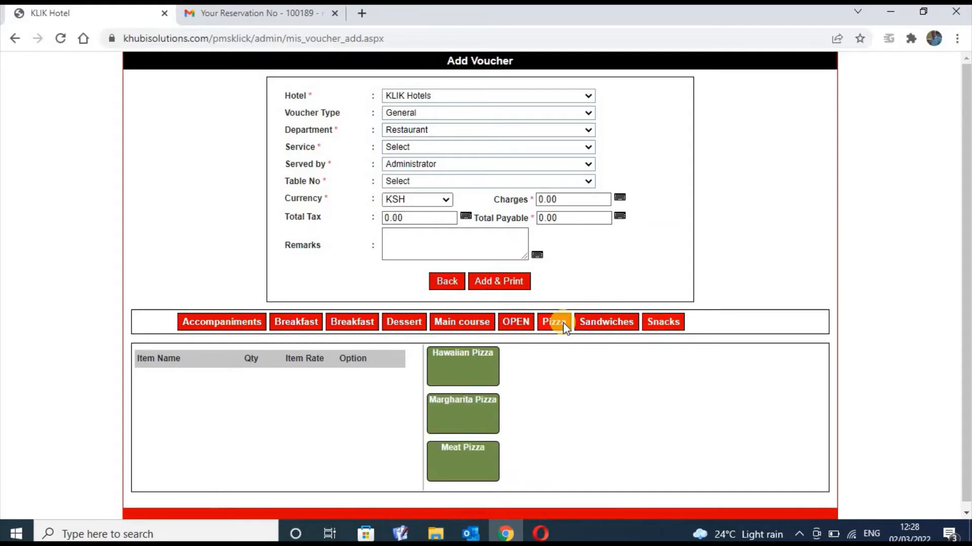
click(524, 326)
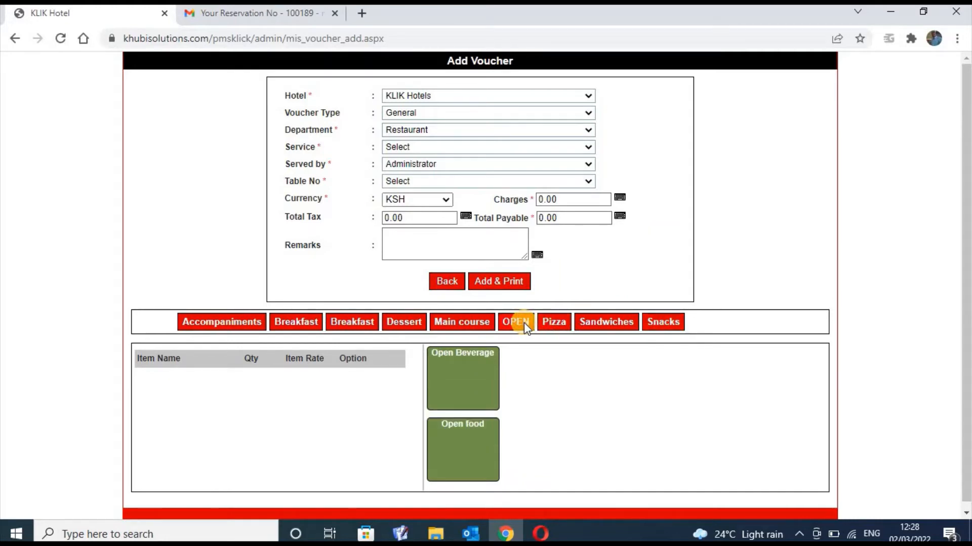
click(480, 325)
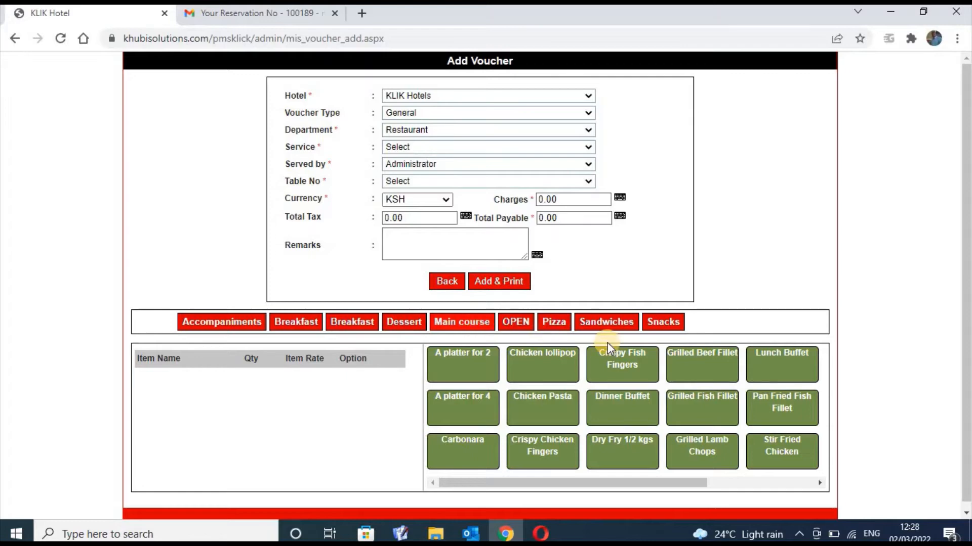
click(611, 324)
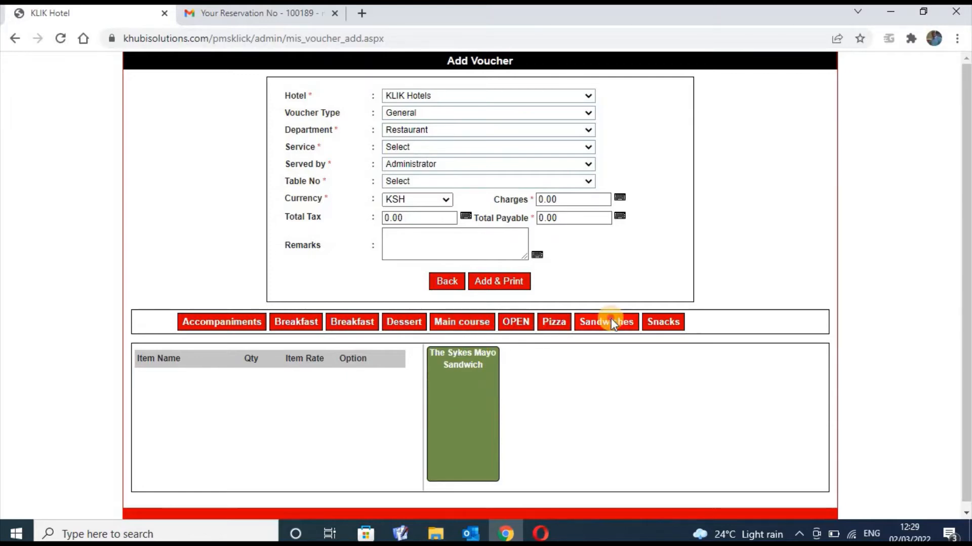
click(447, 282)
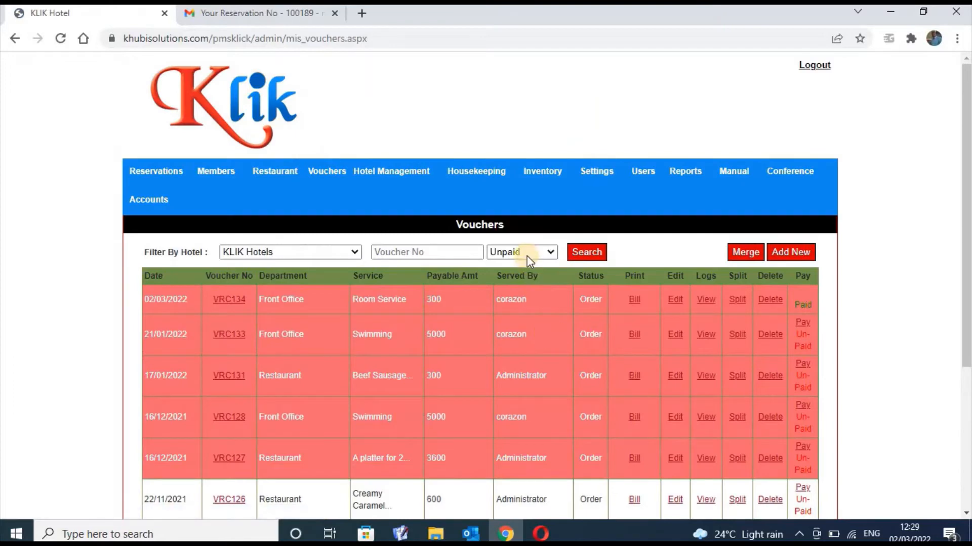
click(411, 177)
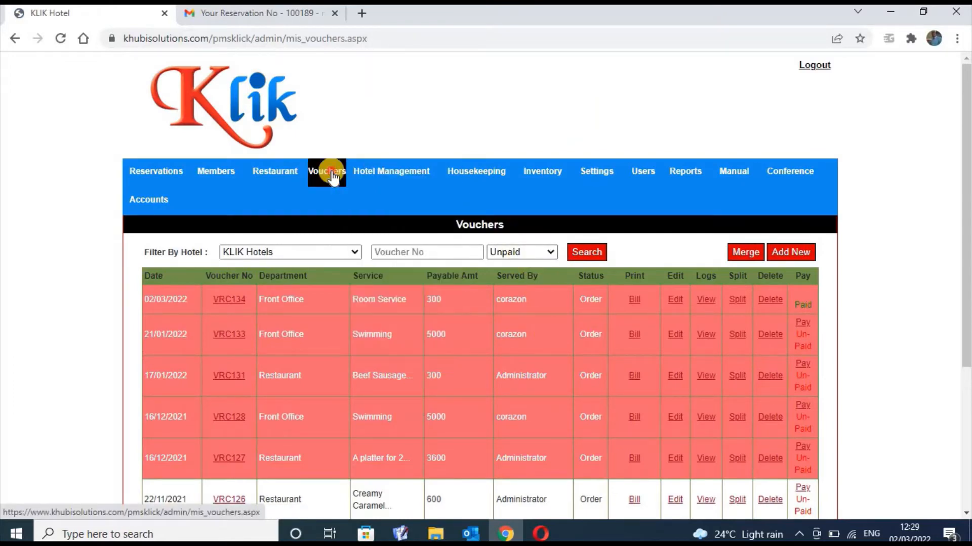
click(368, 174)
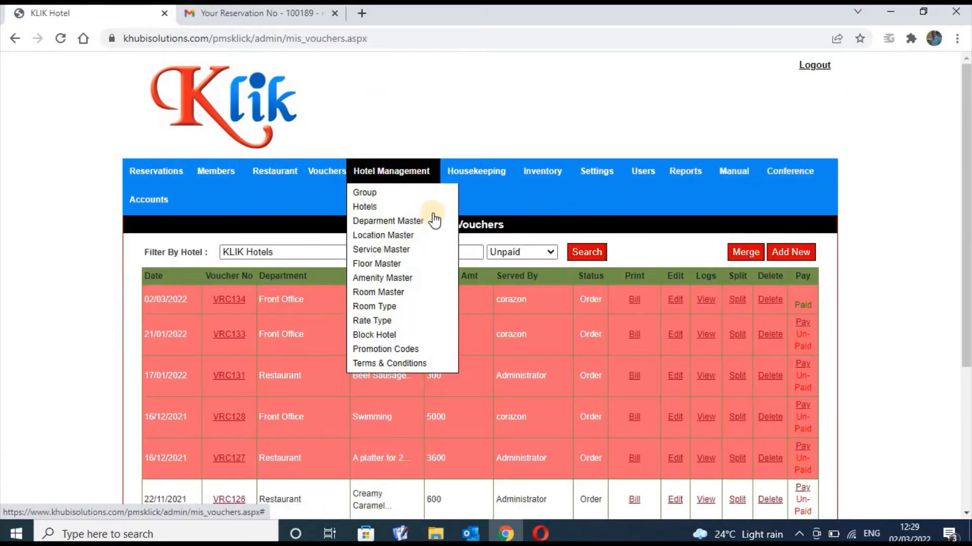
click(324, 181)
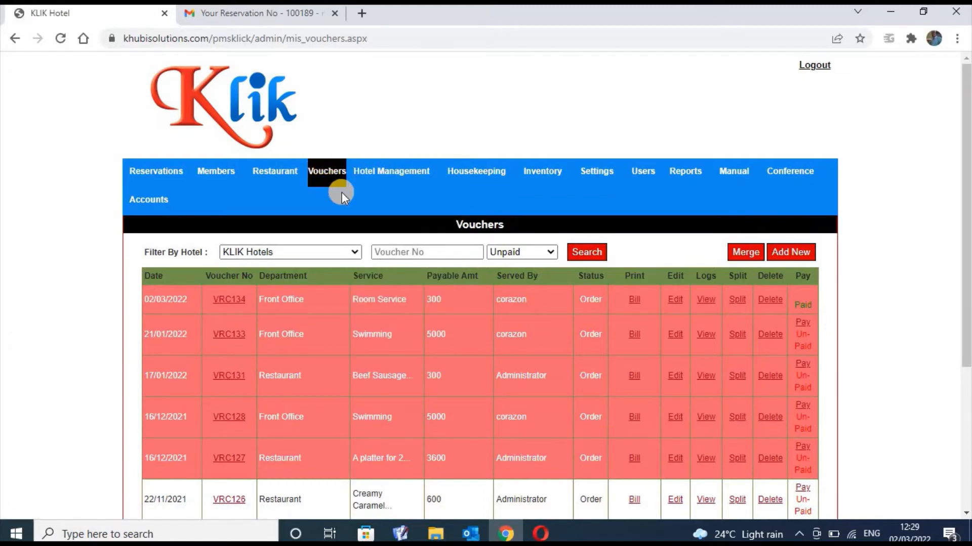
mouse_move(405, 180)
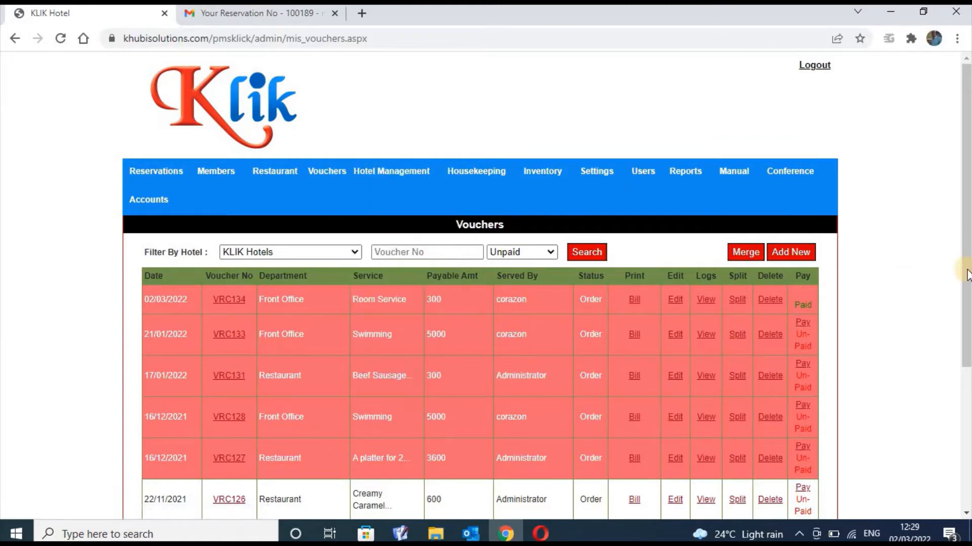
drag(966, 269, 966, 415)
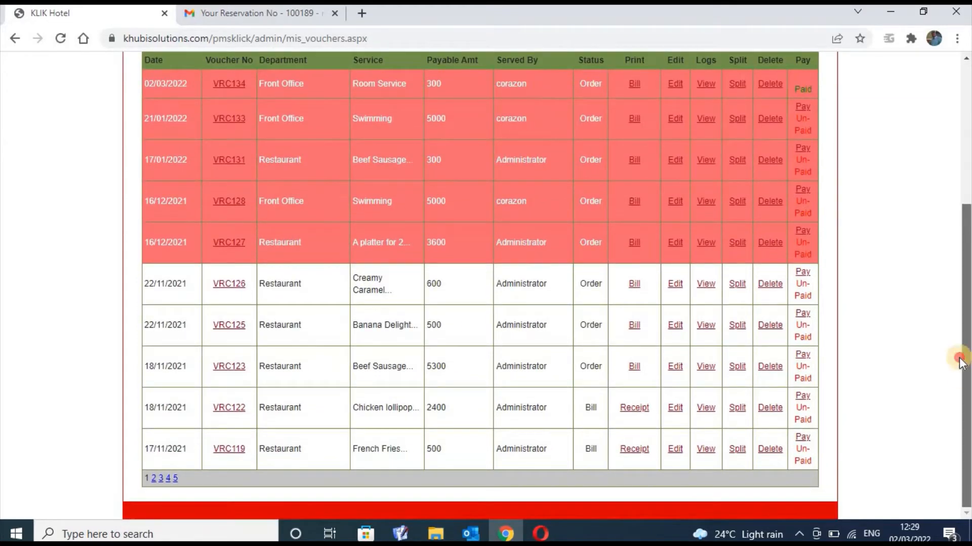
scroll(949, 293, up, 4)
scroll(951, 303, down, 1)
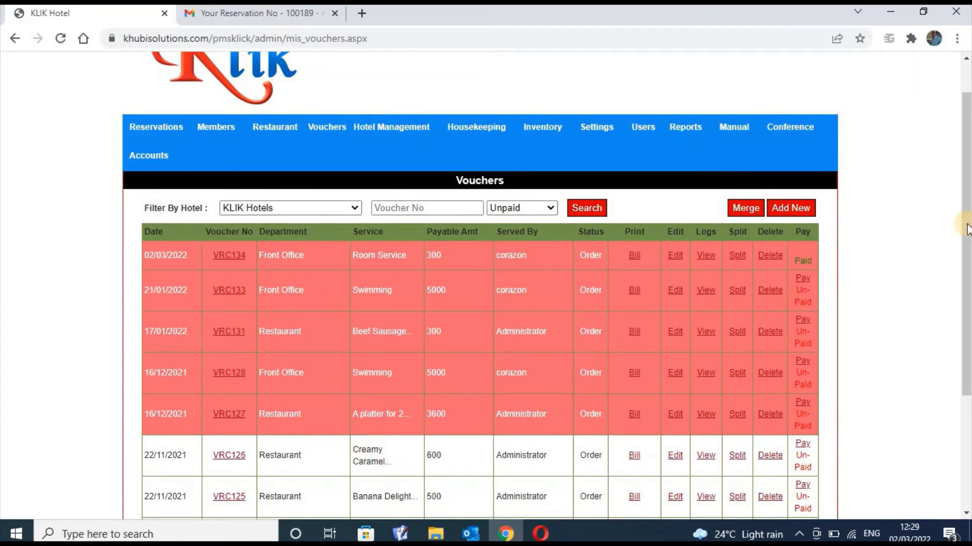
drag(965, 224, 962, 314)
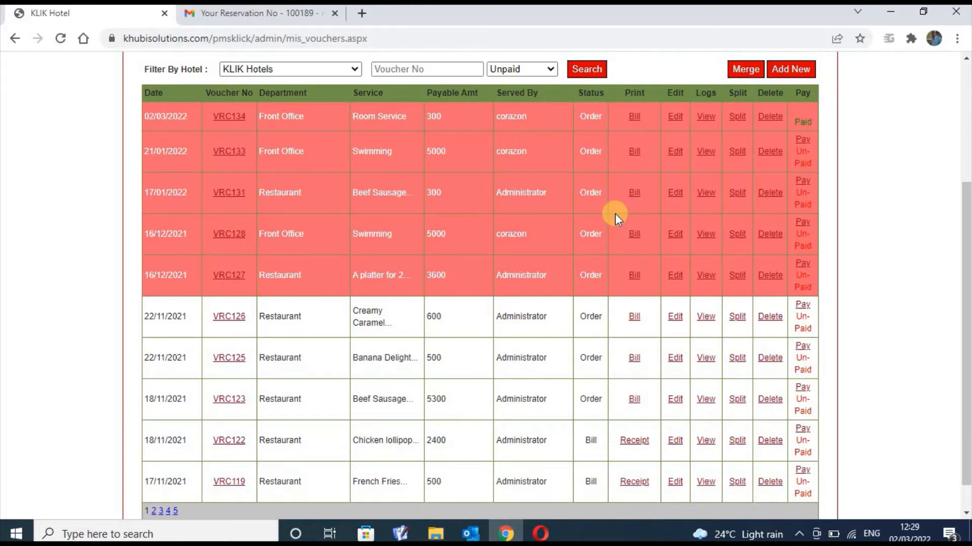
drag(966, 318, 966, 230)
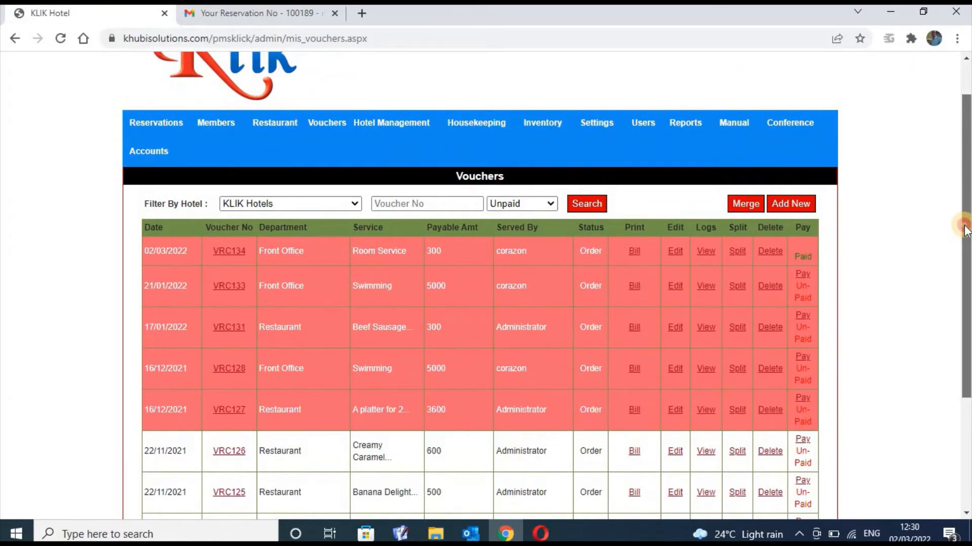
Start a new voucher with Restaurant as the department and show the Sandwiches items
click(799, 202)
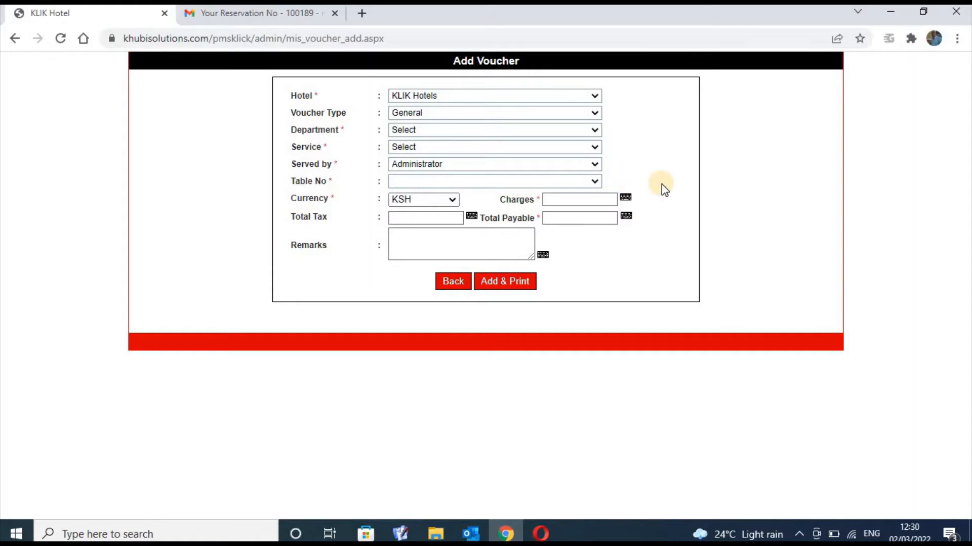
click(591, 130)
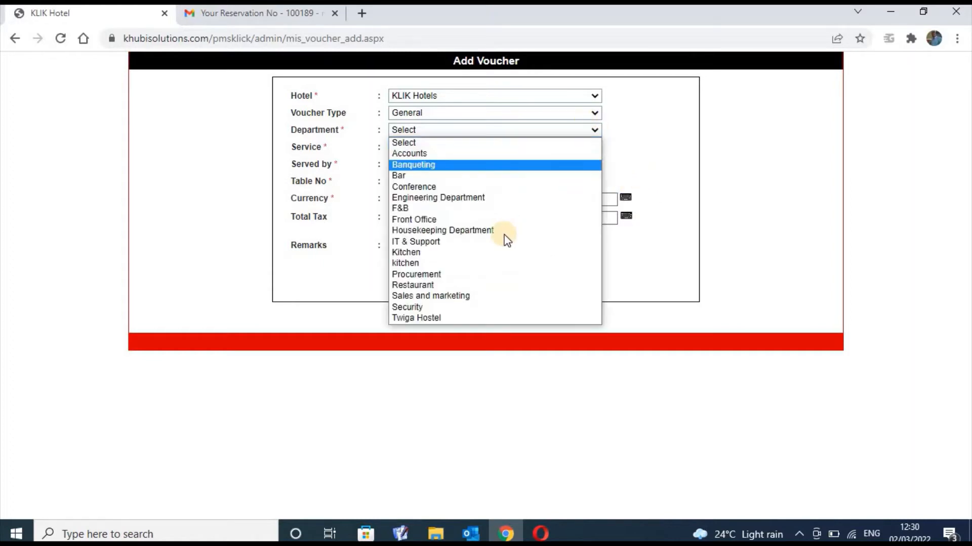
click(493, 285)
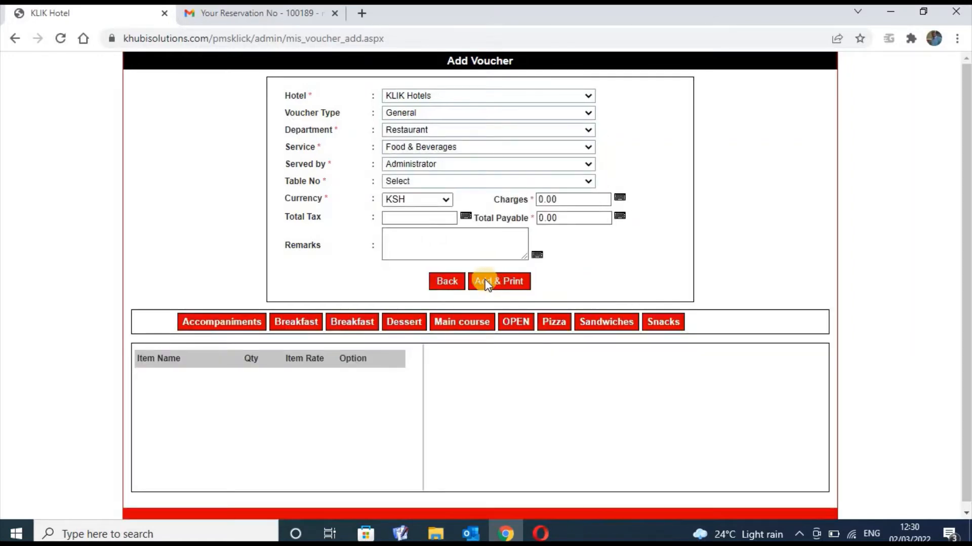
click(602, 322)
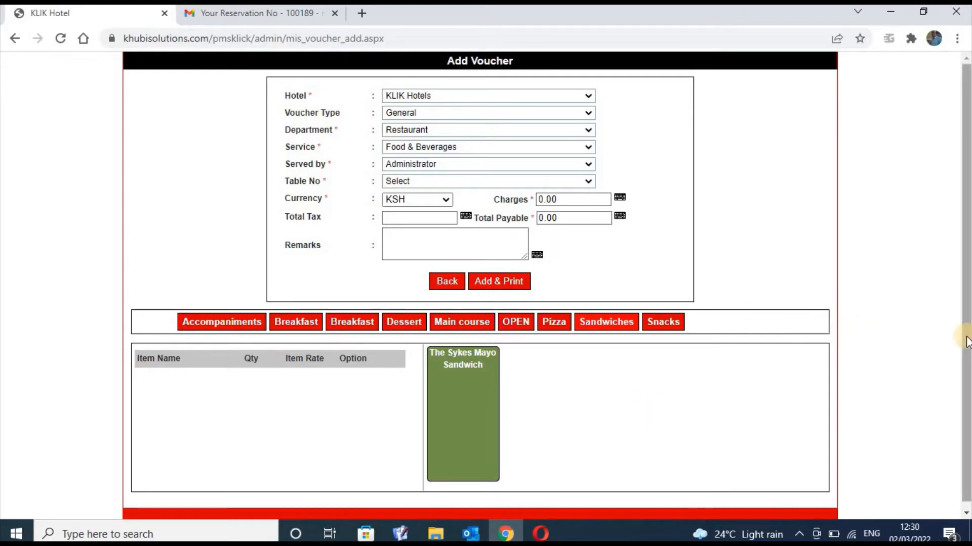
drag(966, 329, 966, 358)
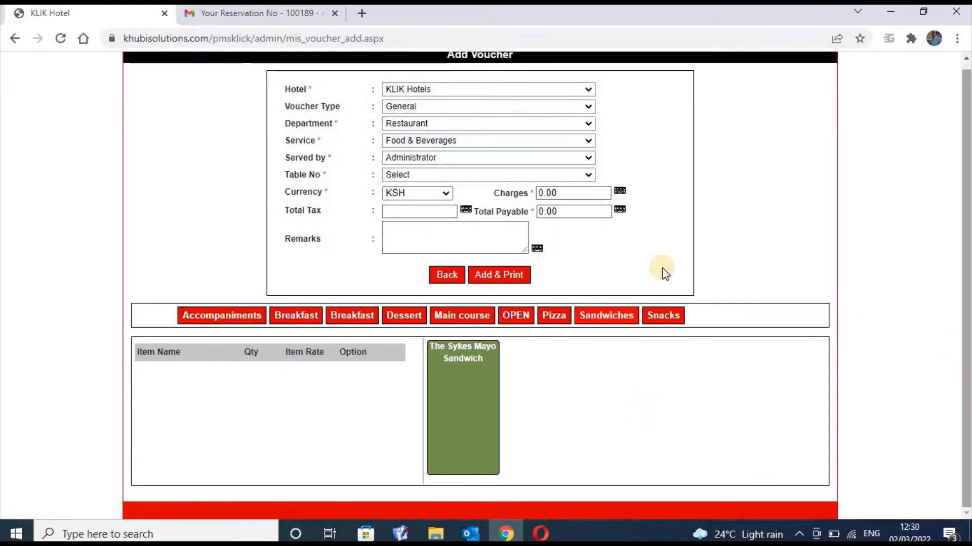
Save and print the Restaurant voucher for table 1, producing order VRC136
click(522, 276)
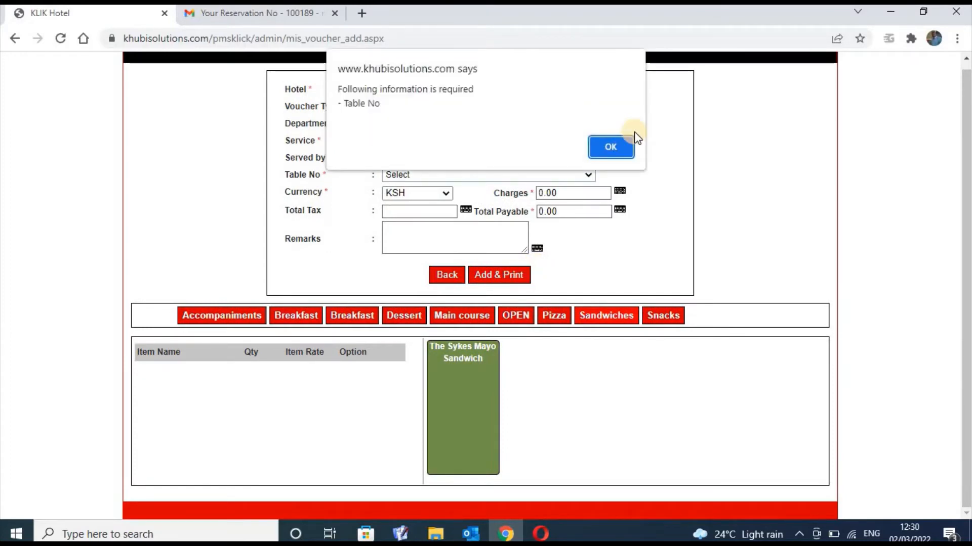
click(613, 146)
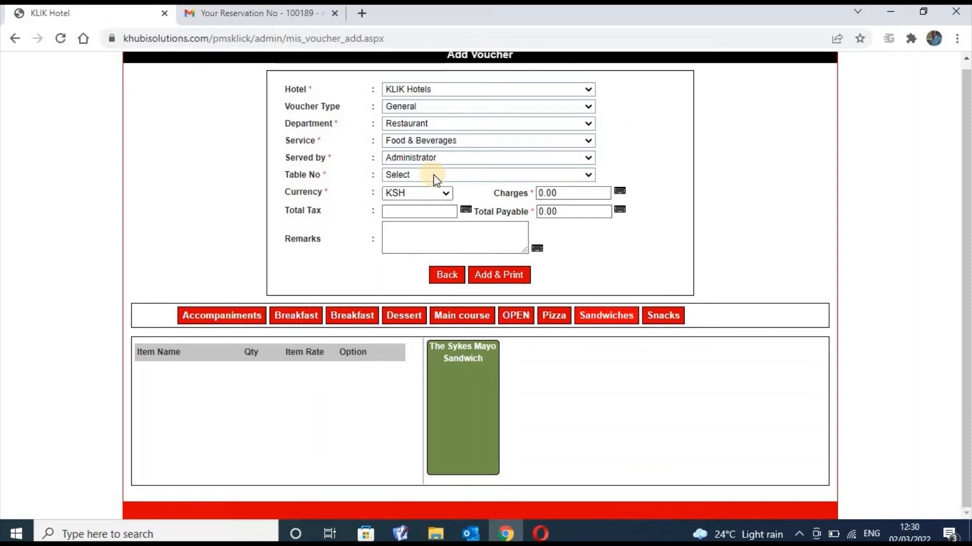
click(538, 175)
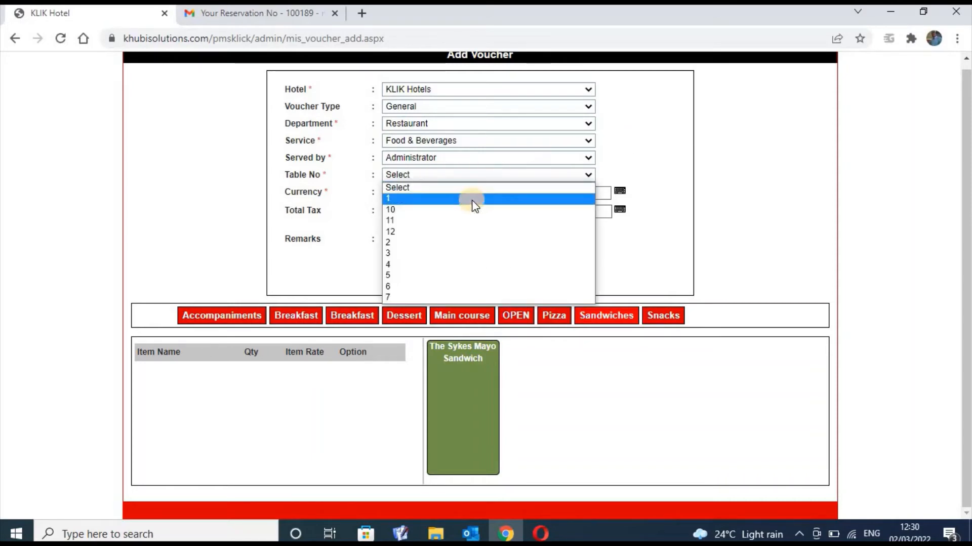
click(473, 199)
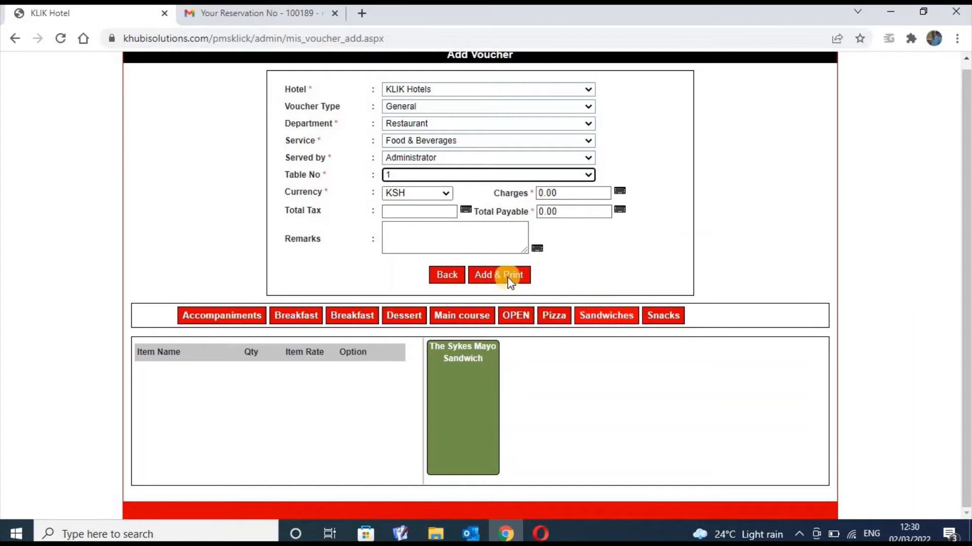
click(511, 278)
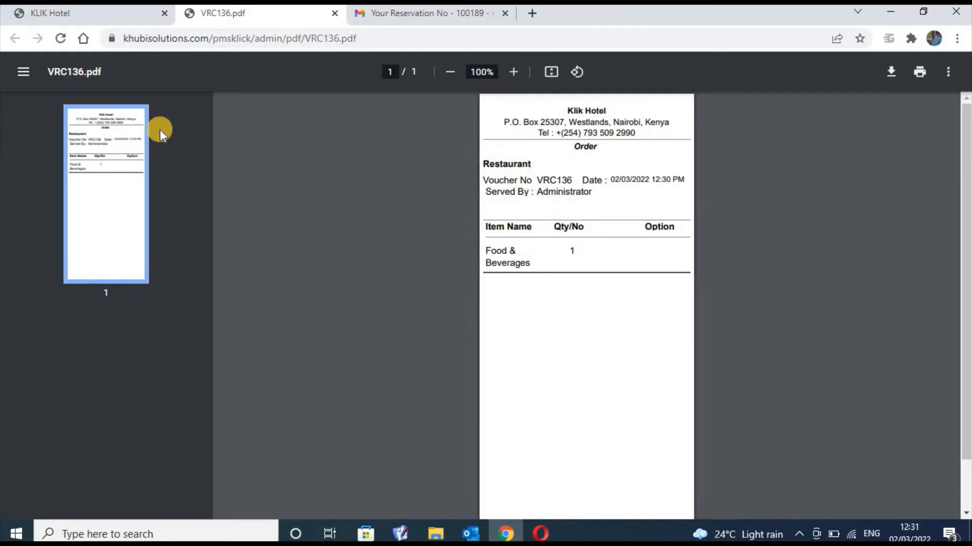
Return from the PDF to the KLIK Hotel tab and back out to the Vouchers list
click(142, 14)
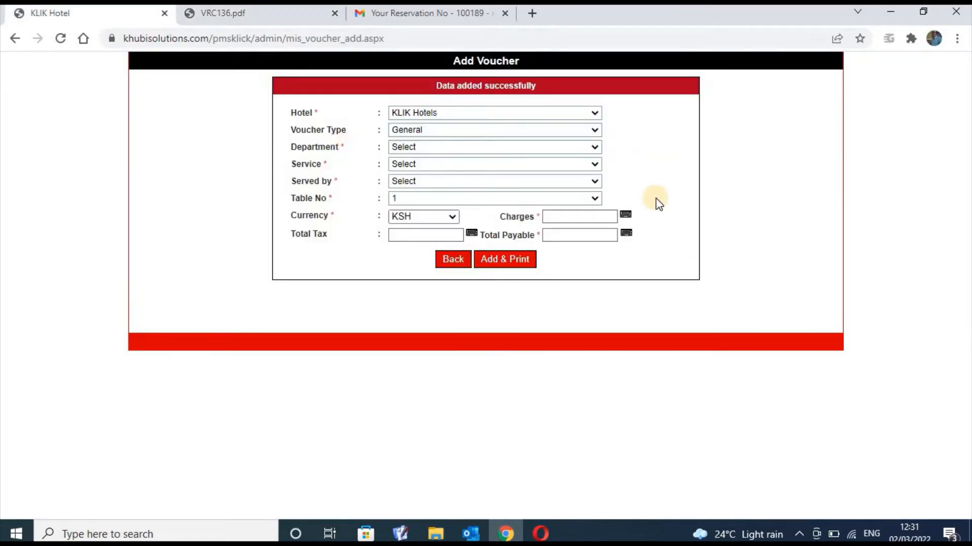
click(453, 260)
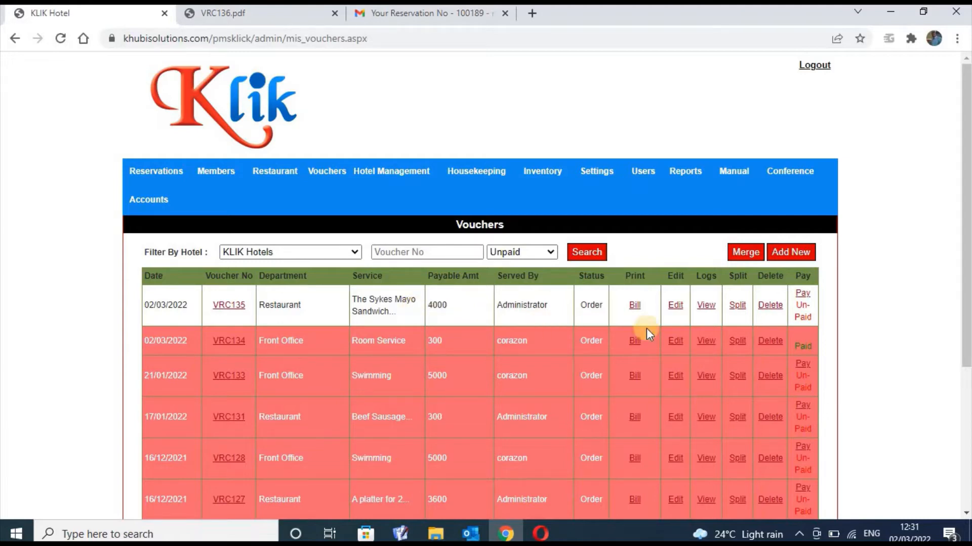
Bill voucher VRC135 and open its Payments form with 4000 KSH due
click(634, 306)
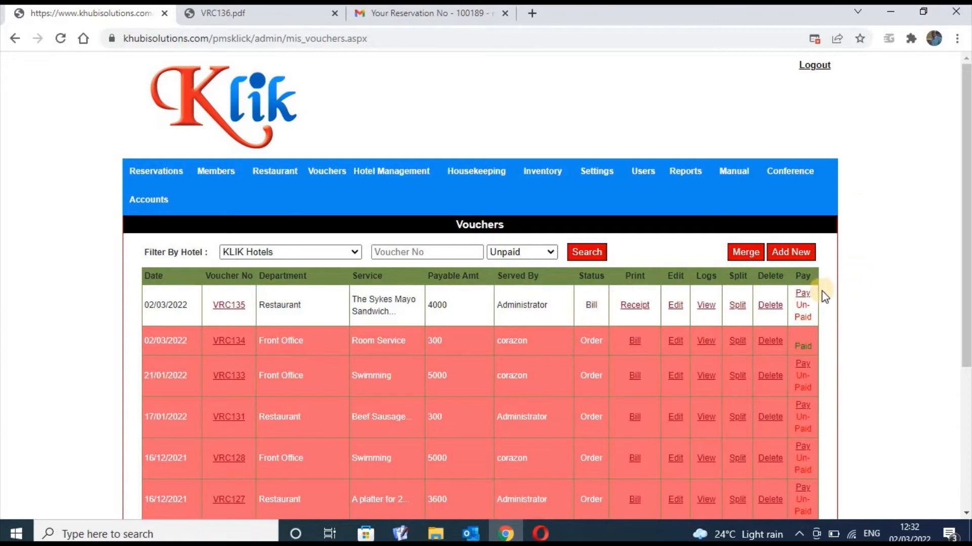
click(804, 297)
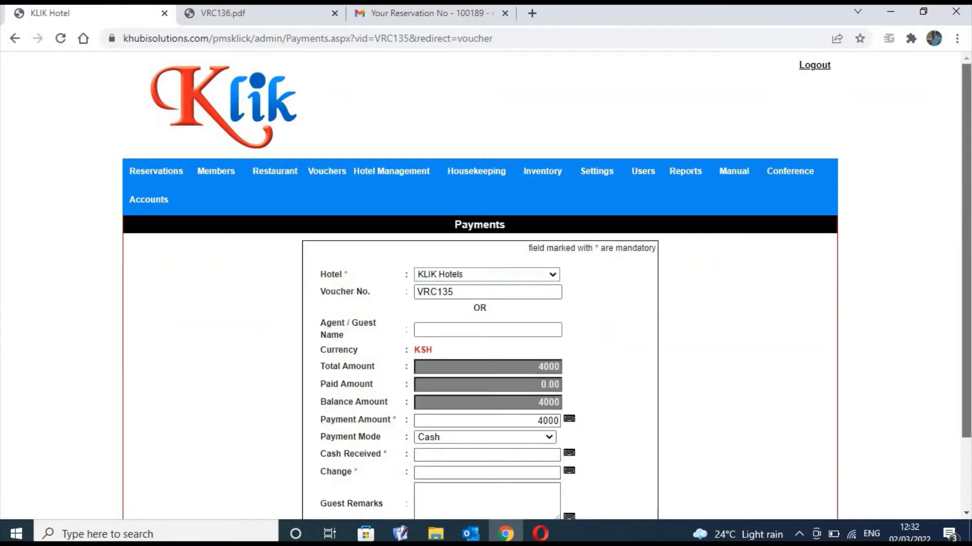
Set the VRC135 payment mode to MPesa
drag(968, 197, 968, 263)
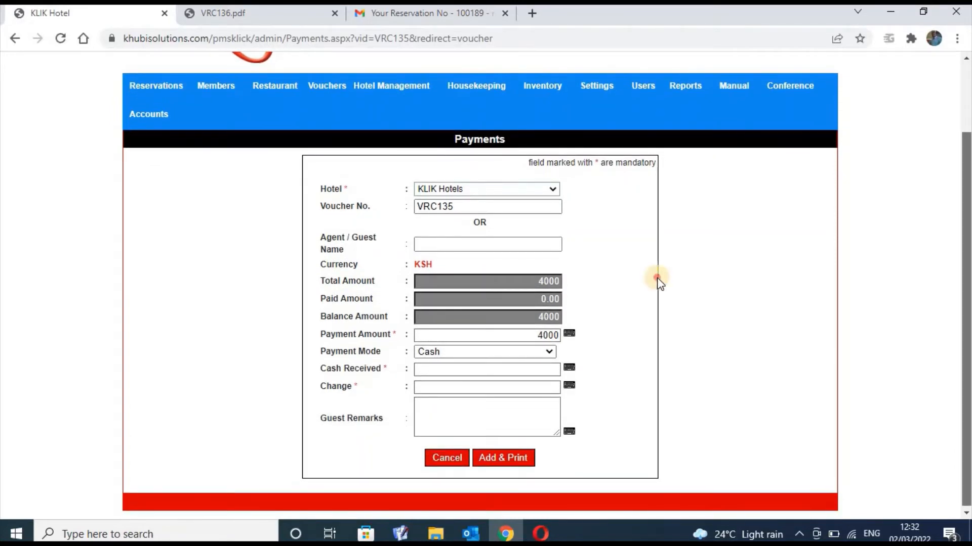
click(549, 351)
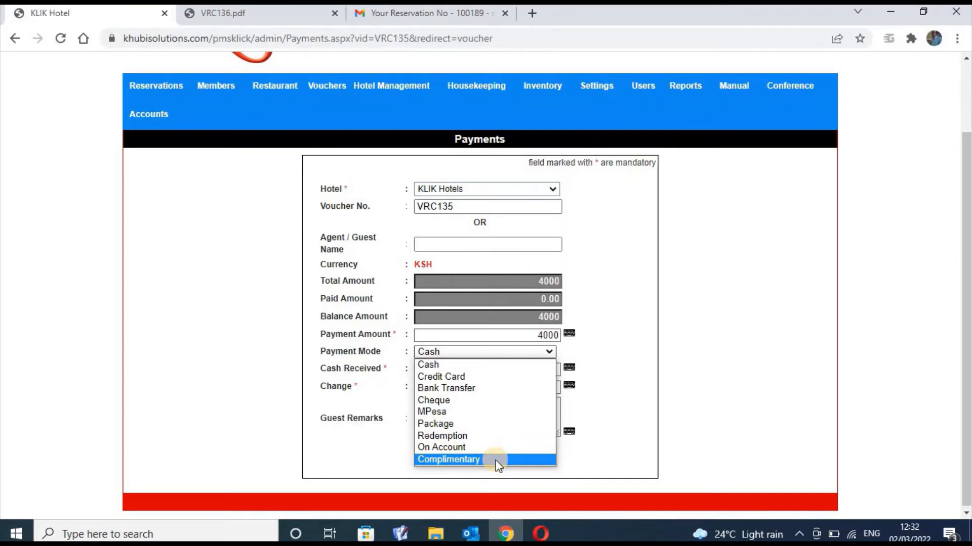
click(471, 412)
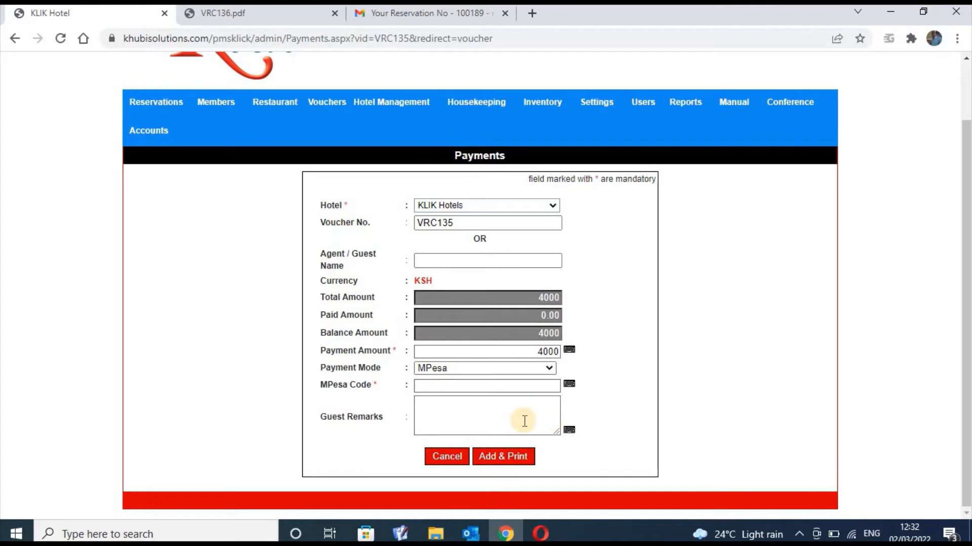
Open the on-screen keyboard for the MPesa Code, close it empty, then reach the remarks field
click(522, 386)
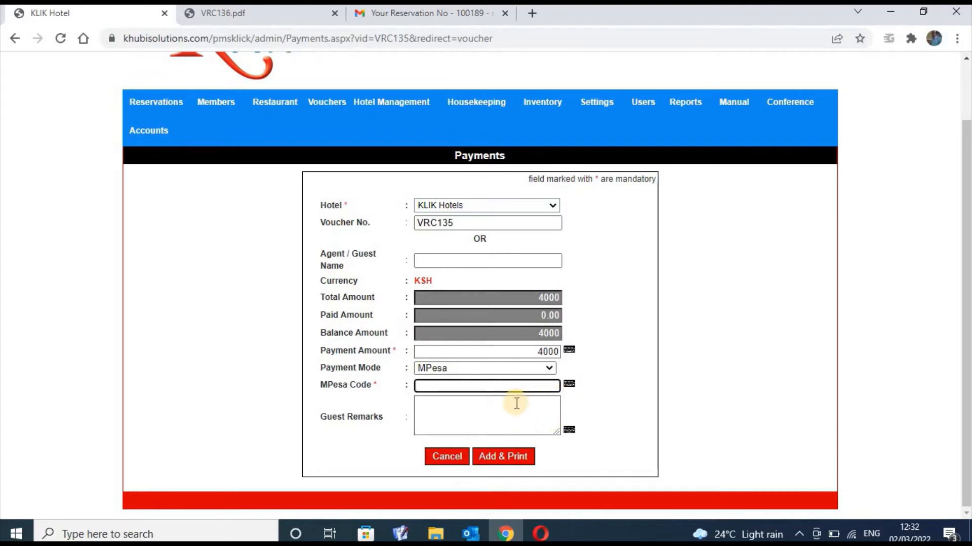
click(572, 384)
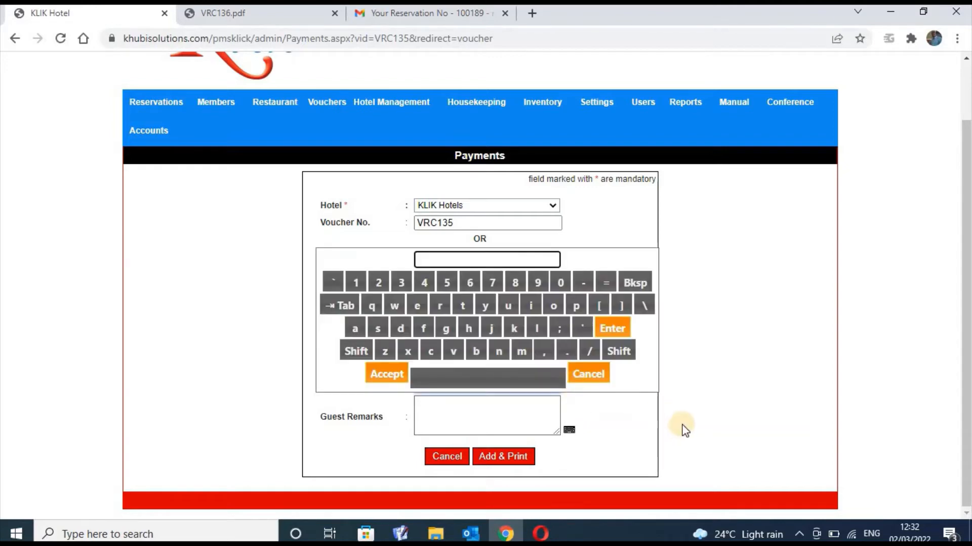
click(636, 416)
click(599, 419)
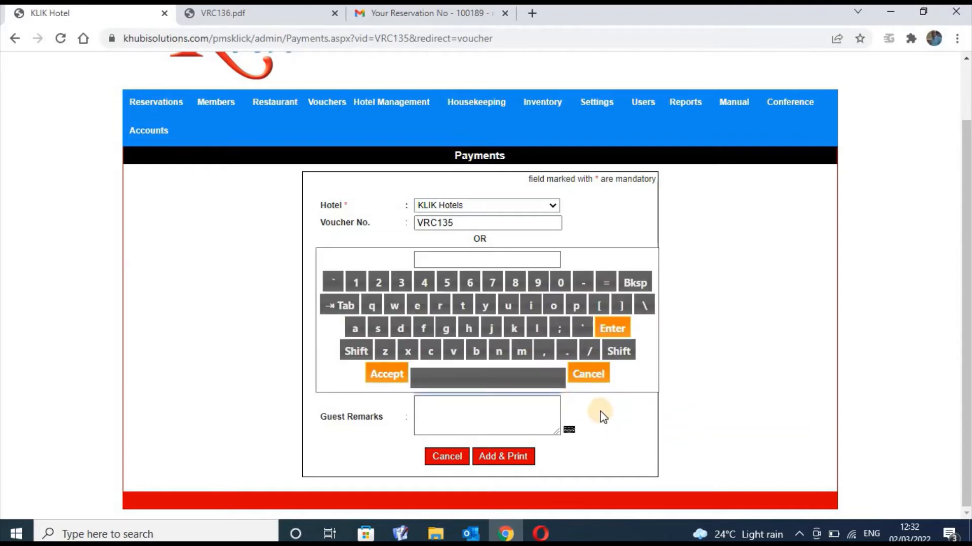
click(590, 376)
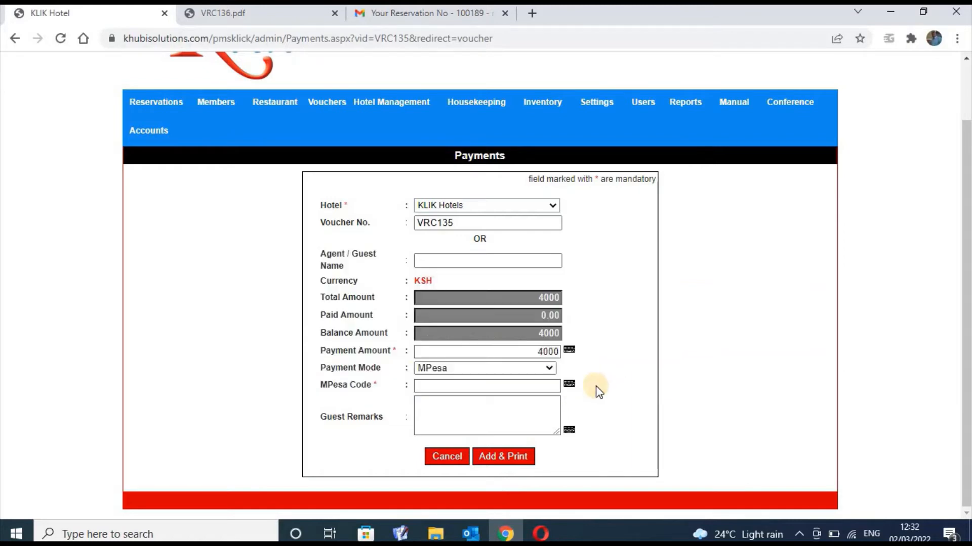
click(459, 411)
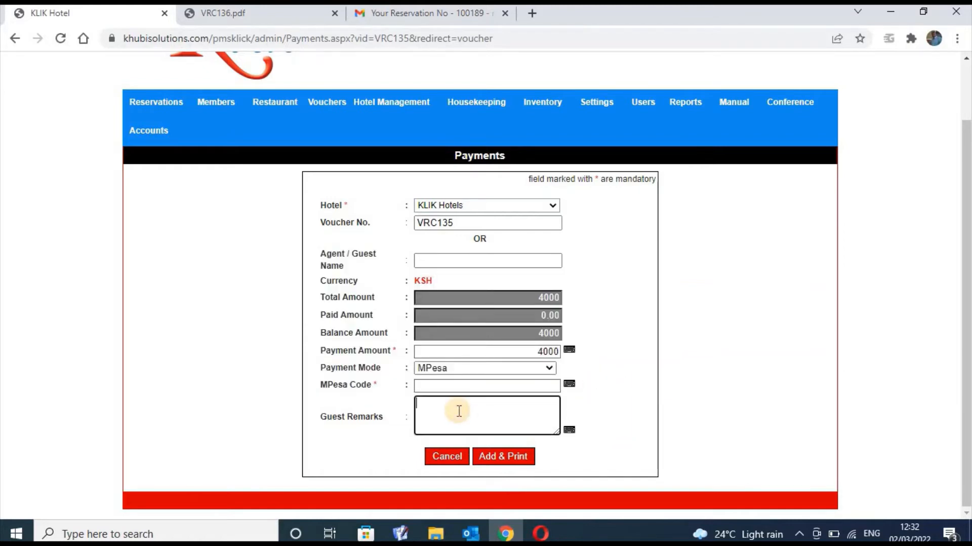
click(532, 368)
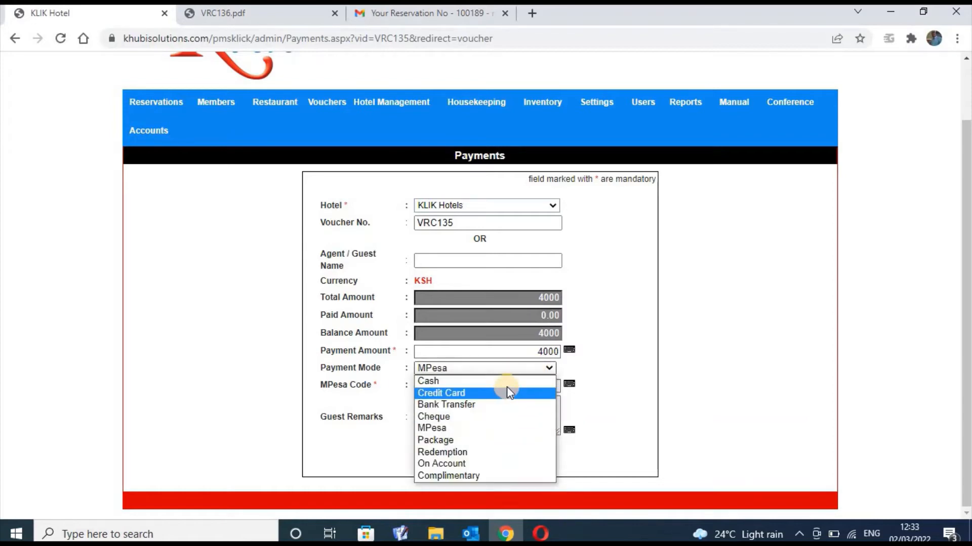
Switch back to Cash, try submitting the 4000 payment, and dismiss the required-fields warning
click(505, 383)
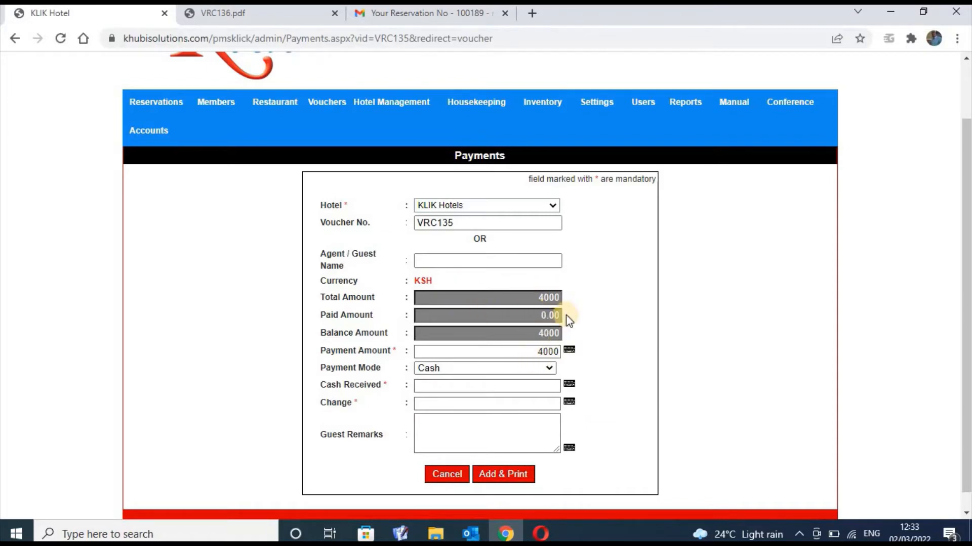
click(496, 260)
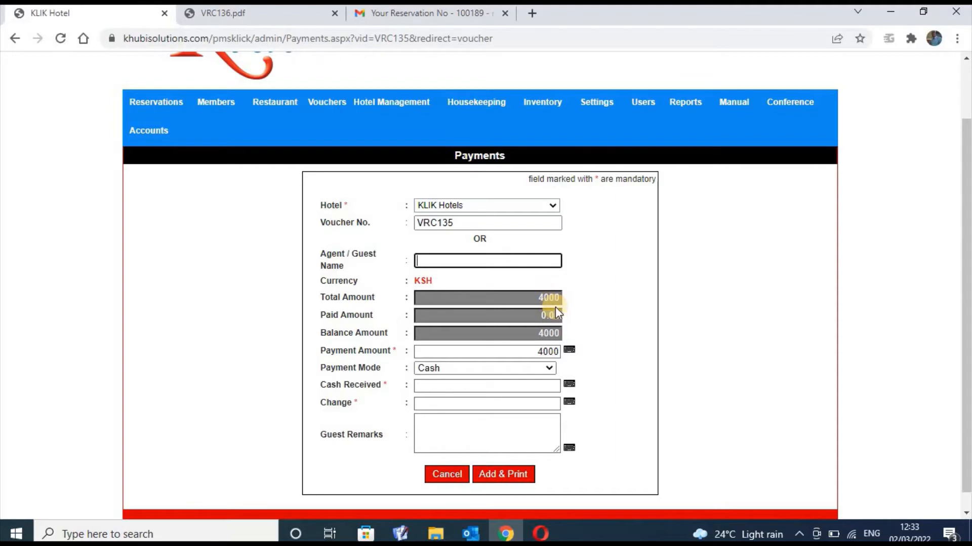
click(652, 324)
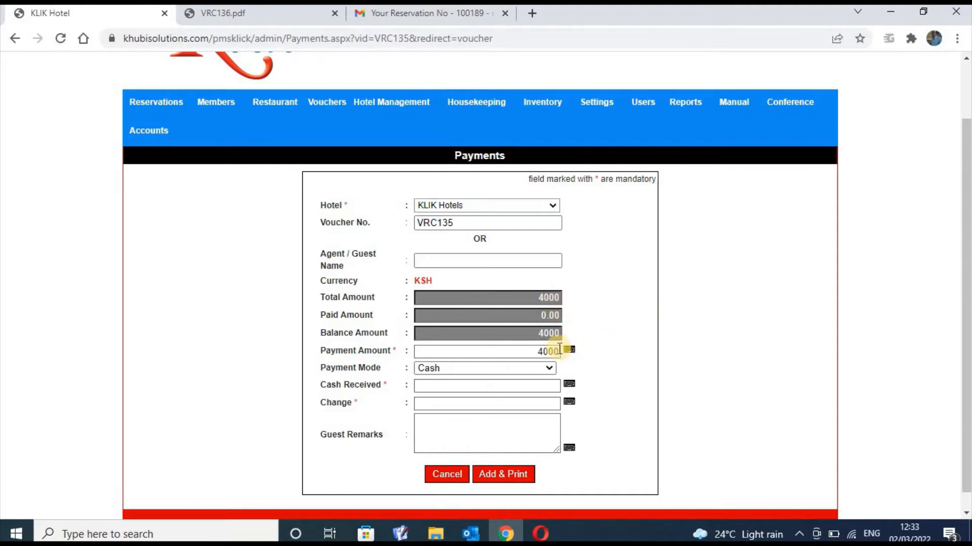
click(558, 350)
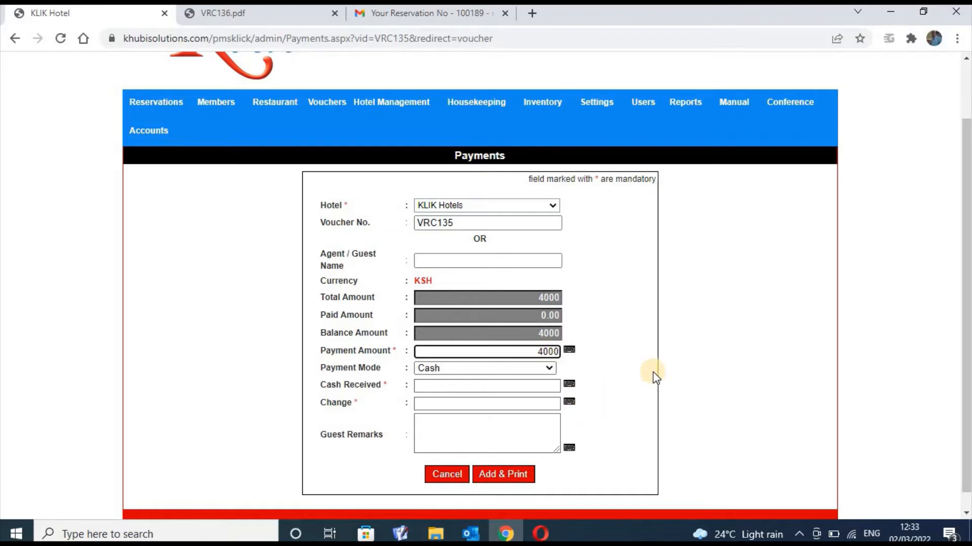
click(518, 476)
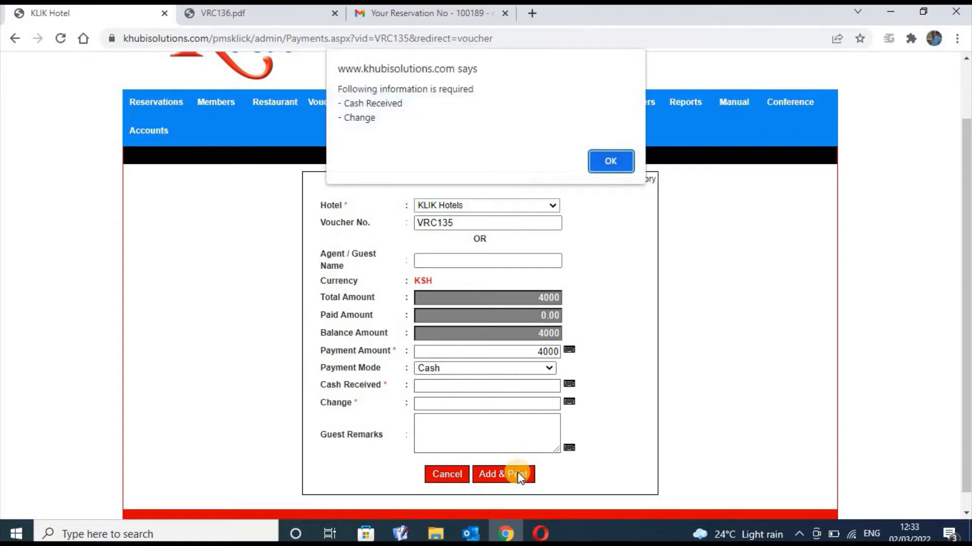
click(614, 154)
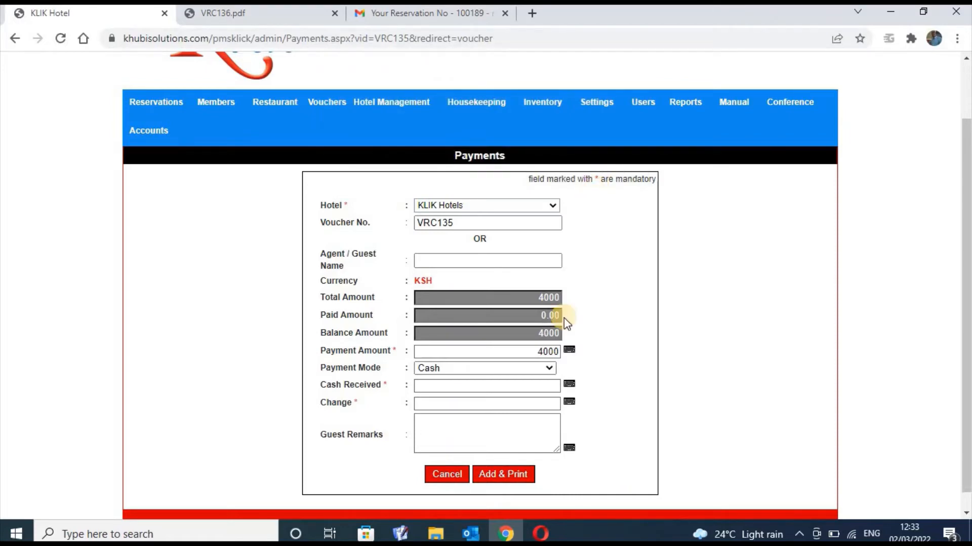
Click into Cash Received, then leave the VRC135 payment for the Vouchers list
click(546, 385)
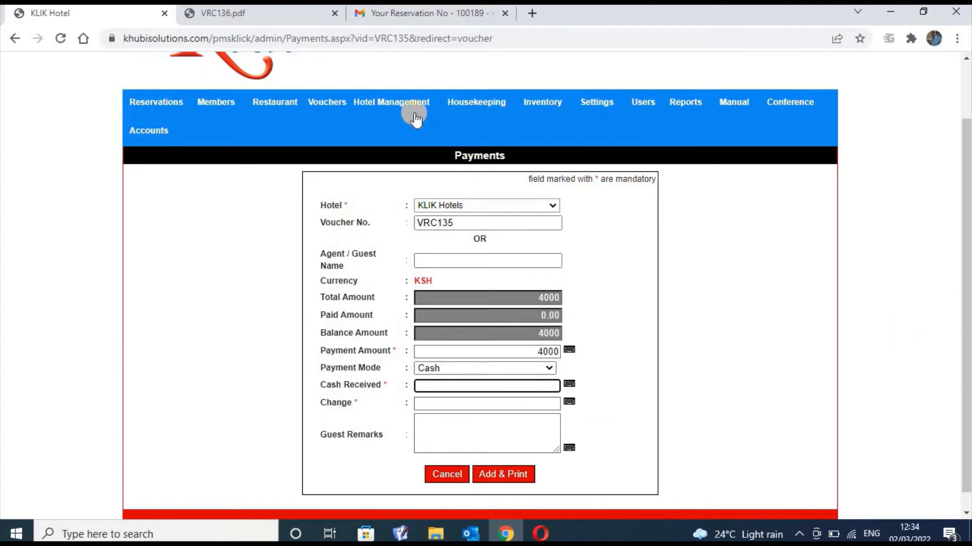
mouse_move(406, 109)
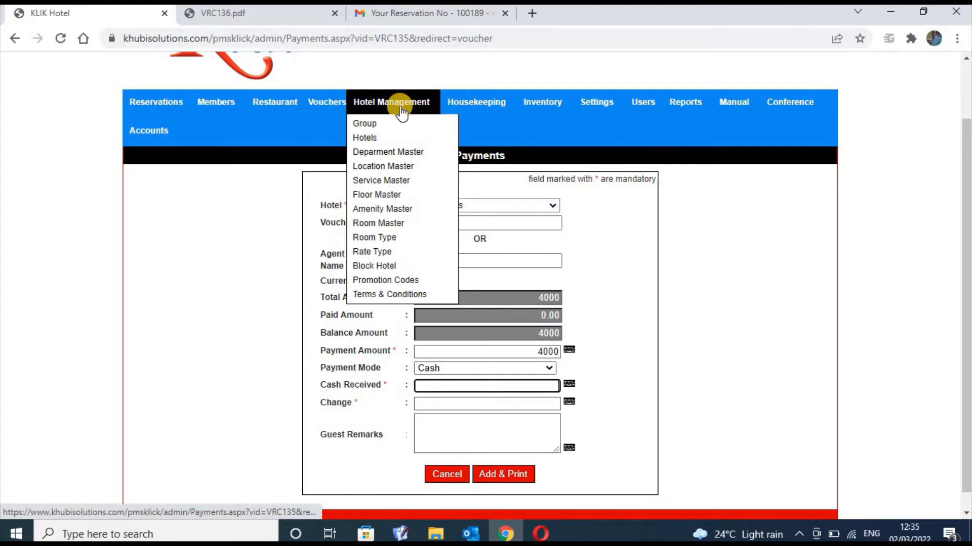
Return to the unpaid Vouchers list and look over the Hotel Management sections
click(329, 109)
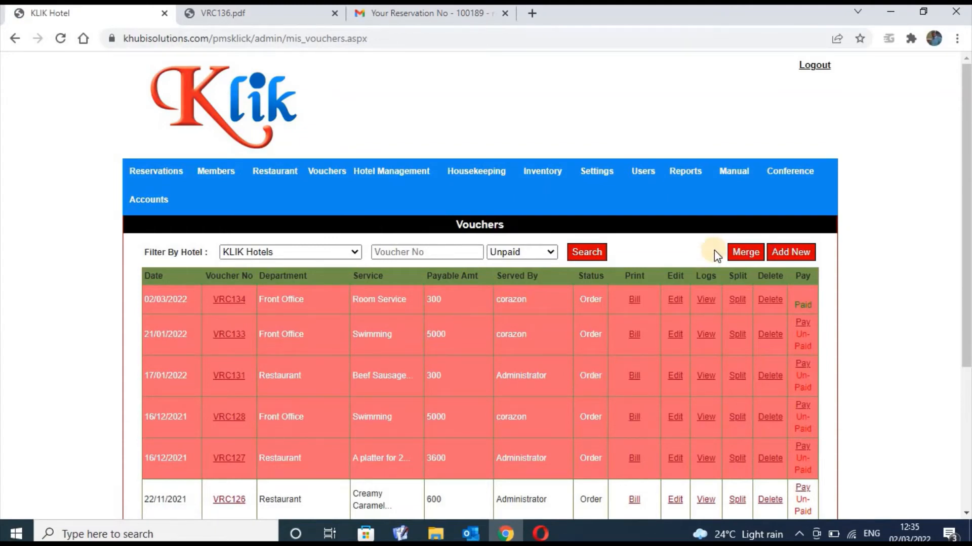
click(430, 172)
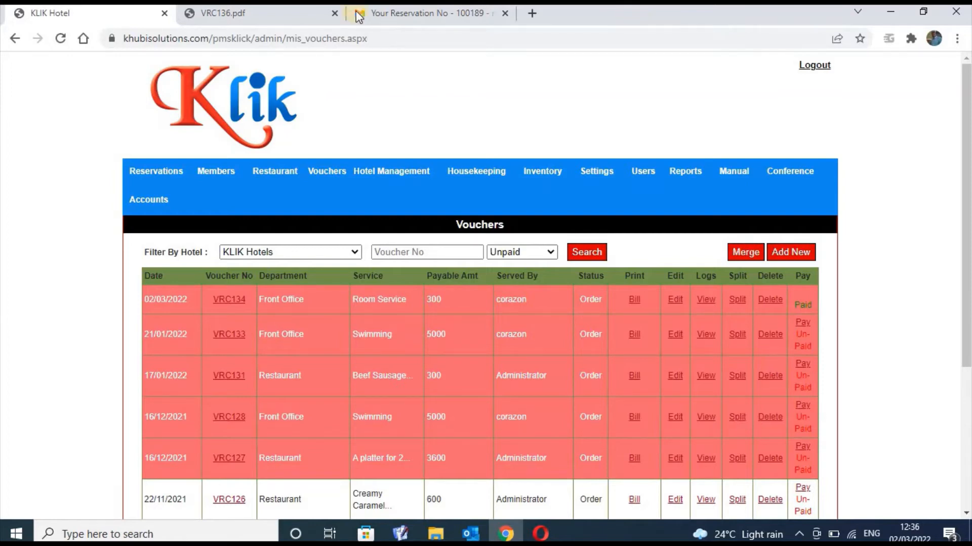
mouse_move(377, 177)
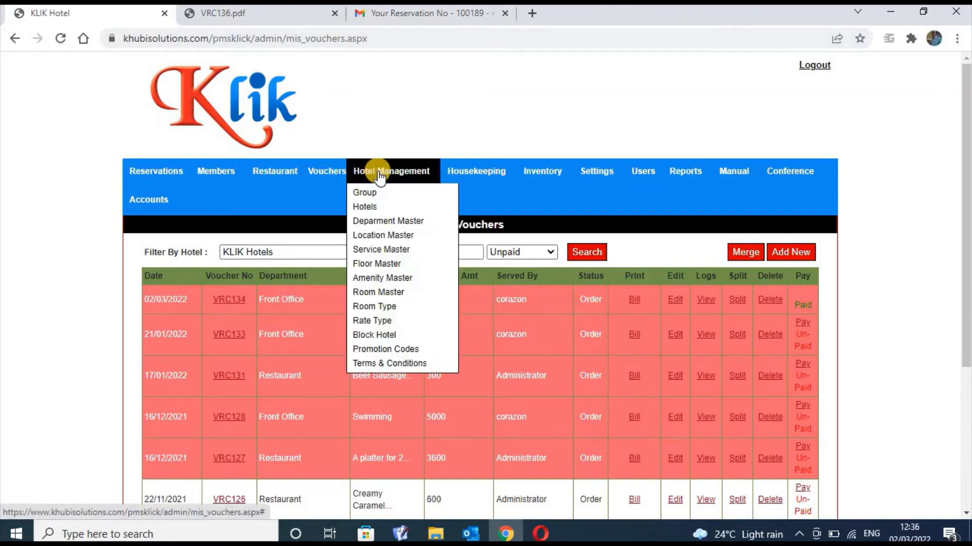
On the merge page, tick VRC136 and VRC134 and merge them with VRC135
click(746, 253)
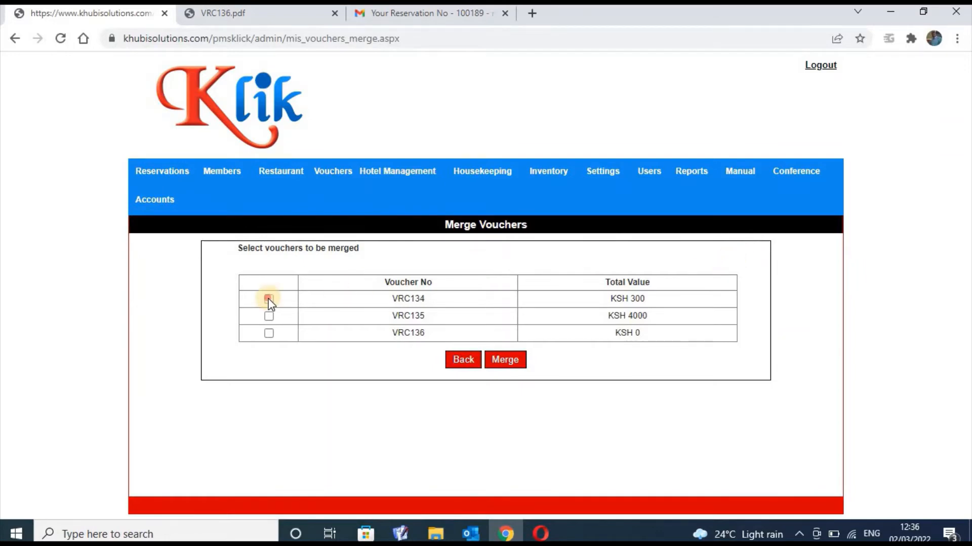
click(270, 332)
click(269, 299)
click(508, 362)
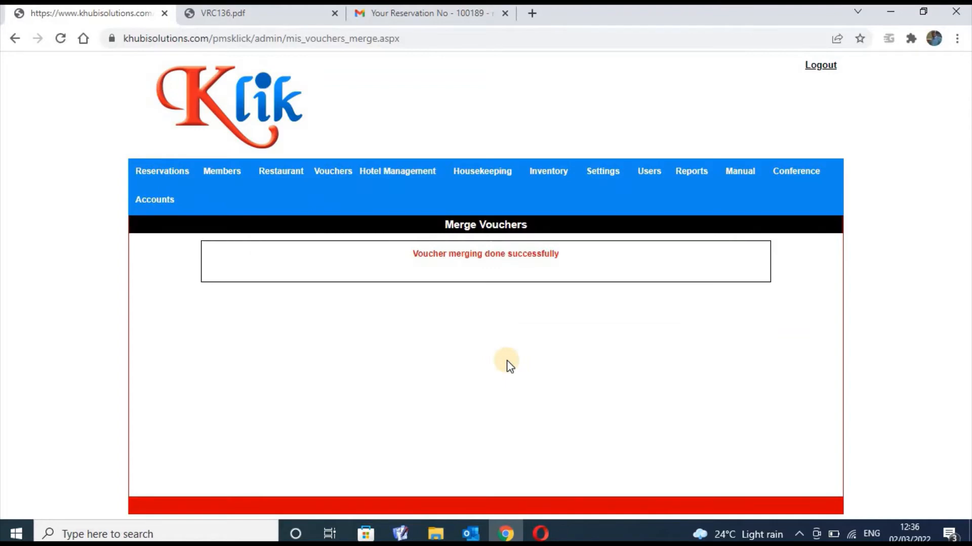
Reload the Vouchers list so it shows the merged voucher VRC137 for 4300
click(337, 175)
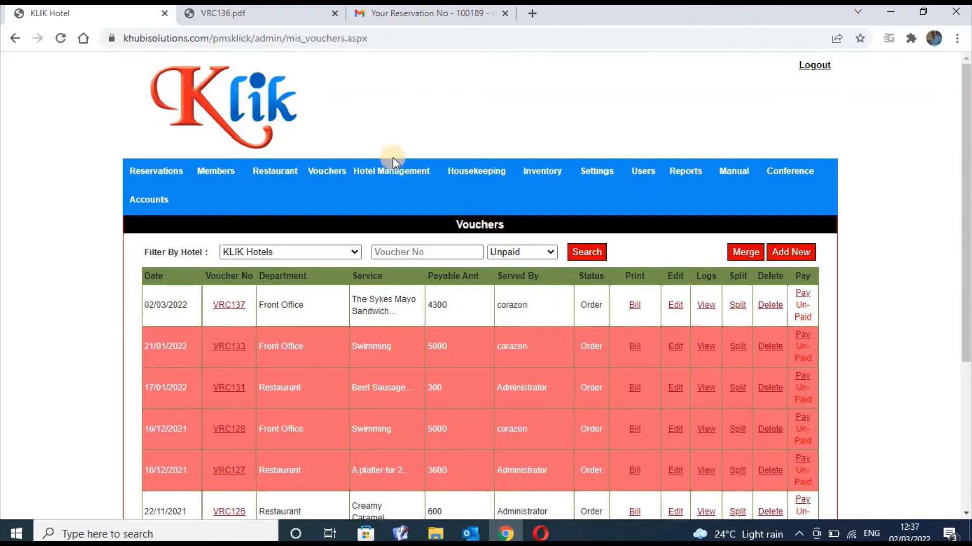
click(334, 176)
click(398, 170)
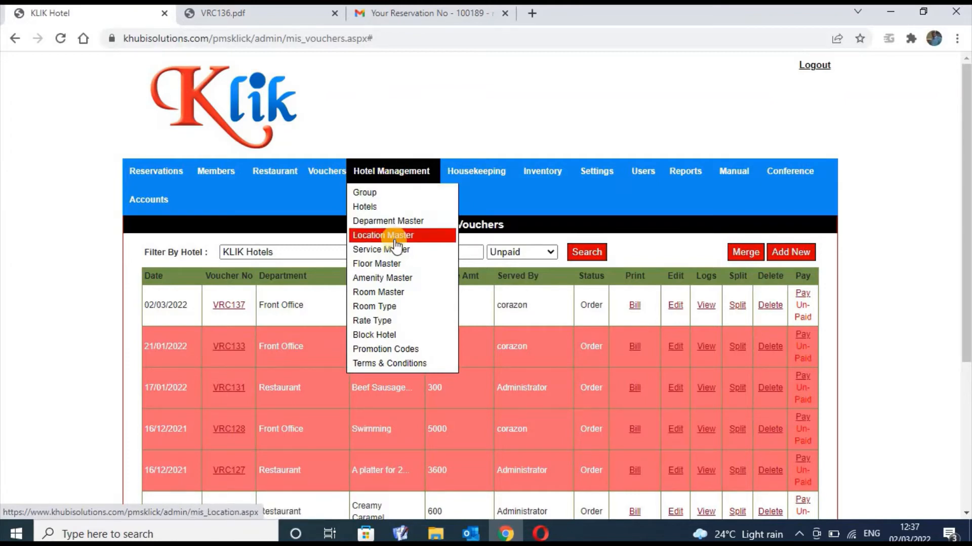
Open merged voucher VRC137 on the Edit Voucher page
click(675, 306)
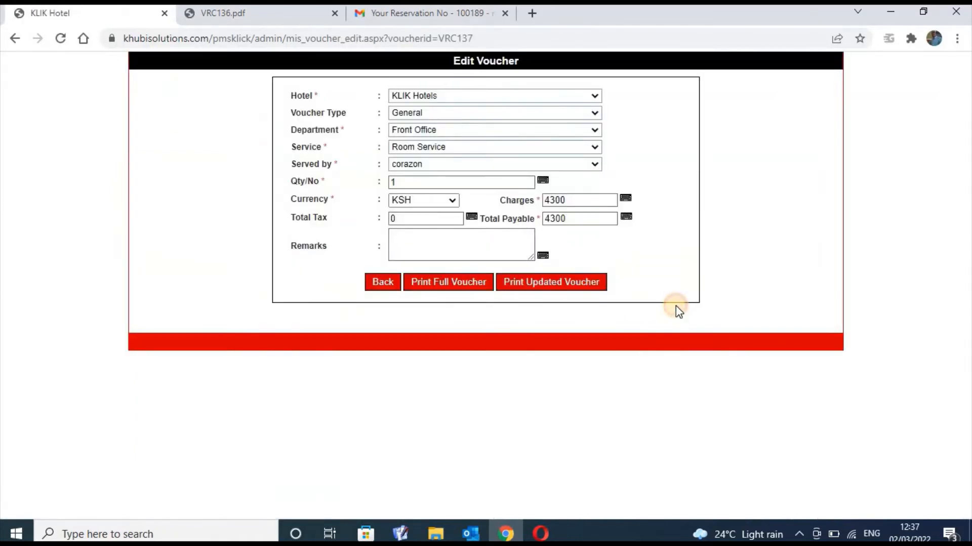
click(675, 305)
click(675, 305)
click(675, 304)
double_click(675, 304)
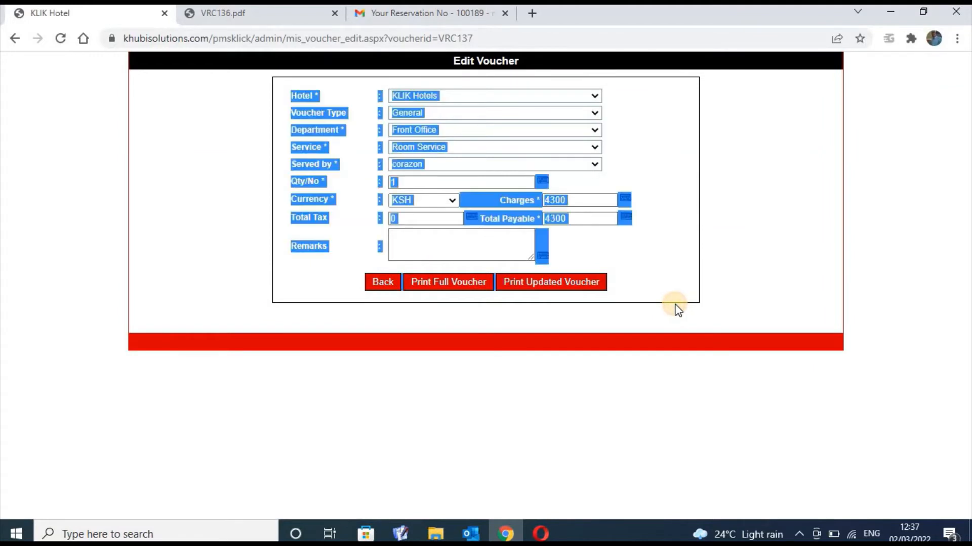
click(689, 264)
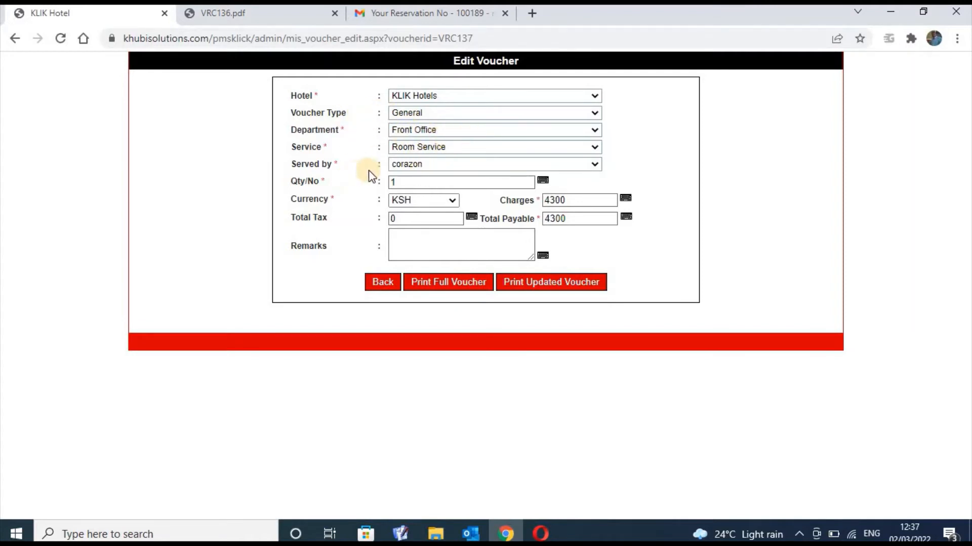
Change VRC137's department to Restaurant
click(488, 178)
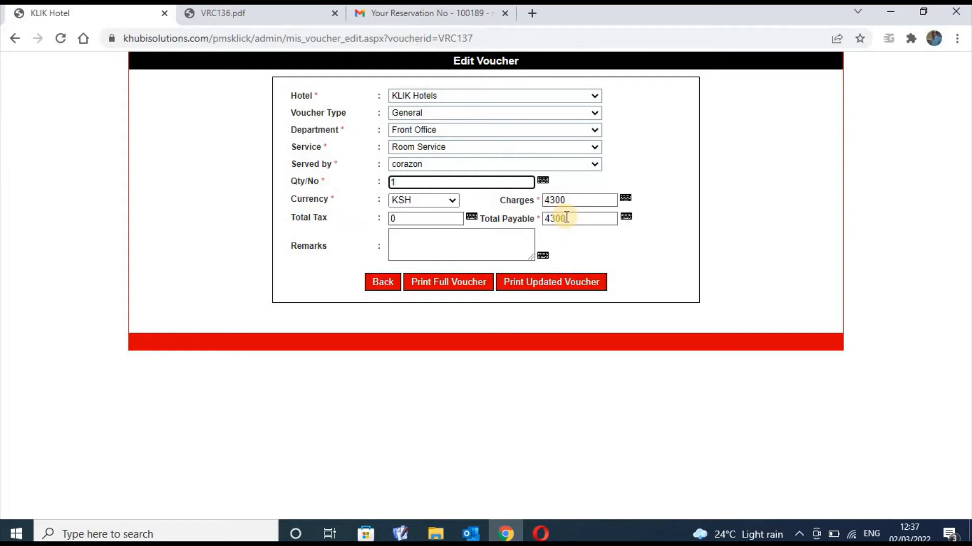
click(559, 129)
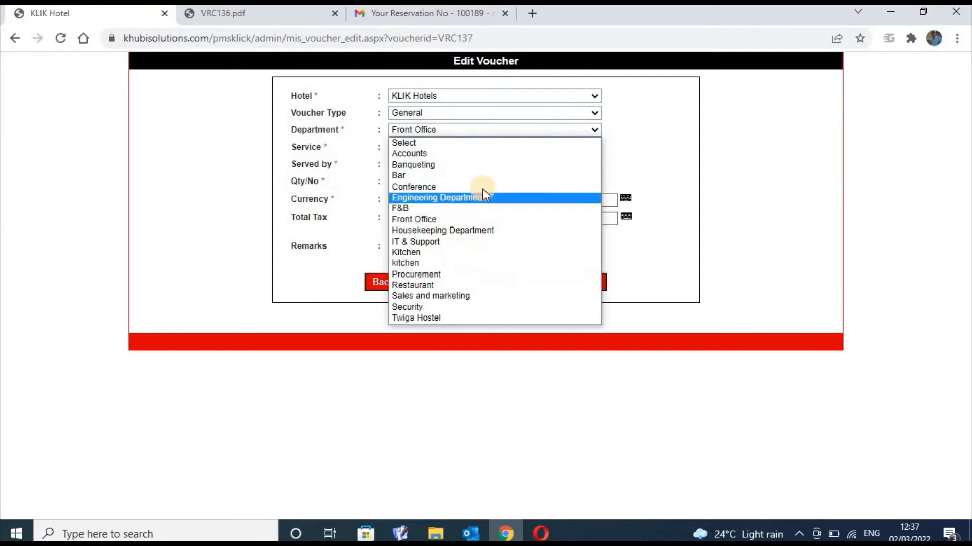
click(469, 284)
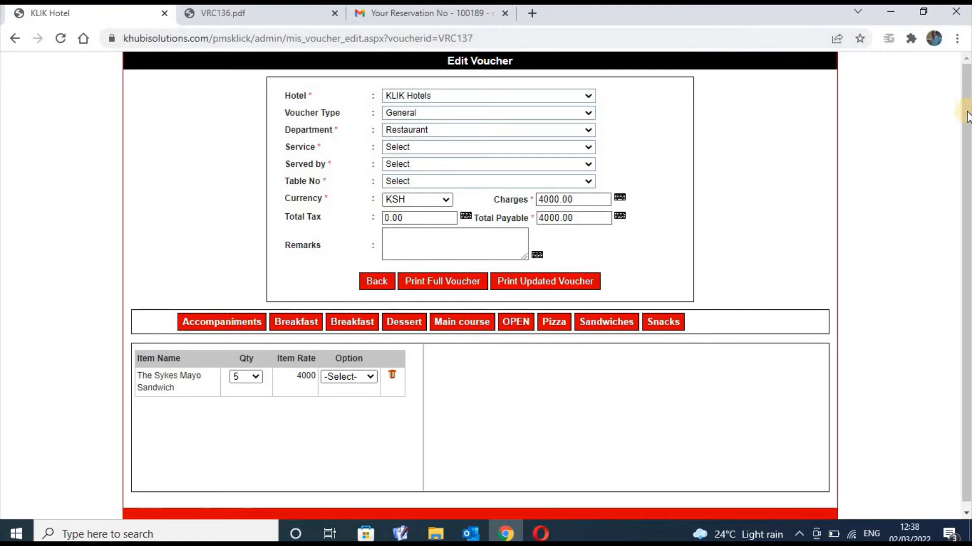
Go back to the Vouchers list without saving VRC137's edits
right_click(965, 94)
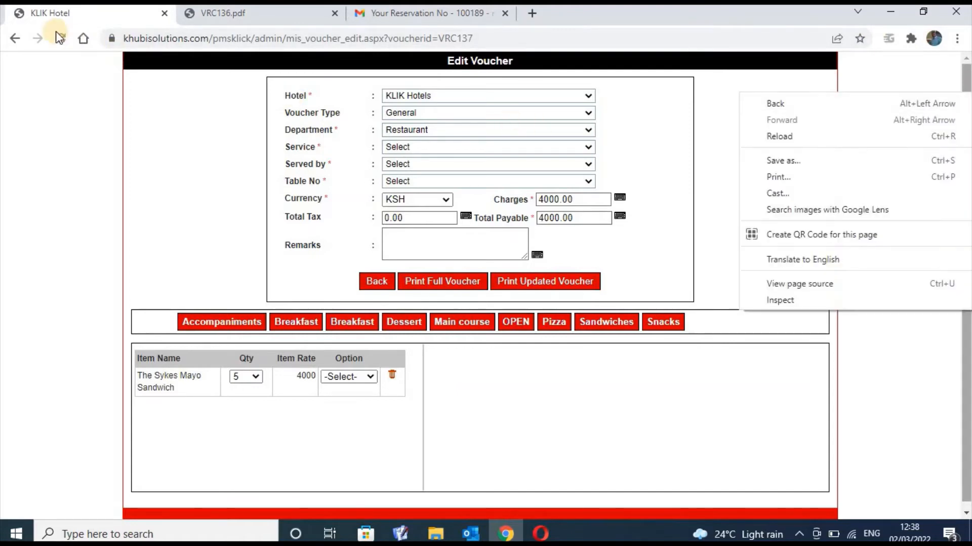
click(14, 38)
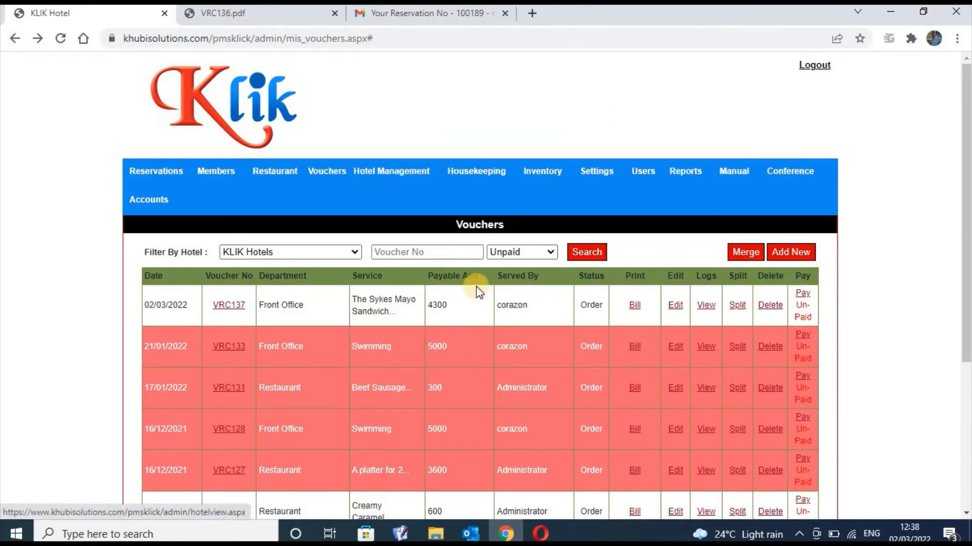
mouse_move(440, 337)
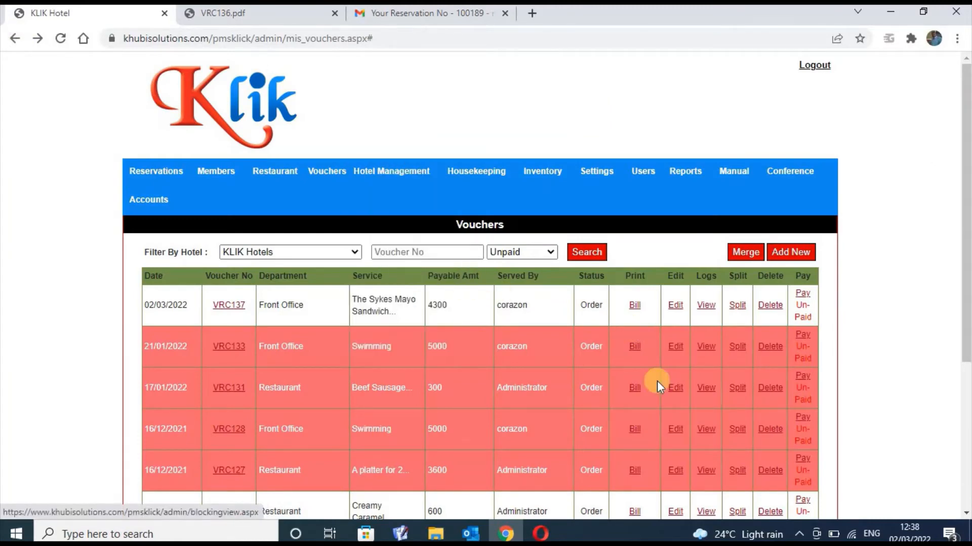
right_click(966, 230)
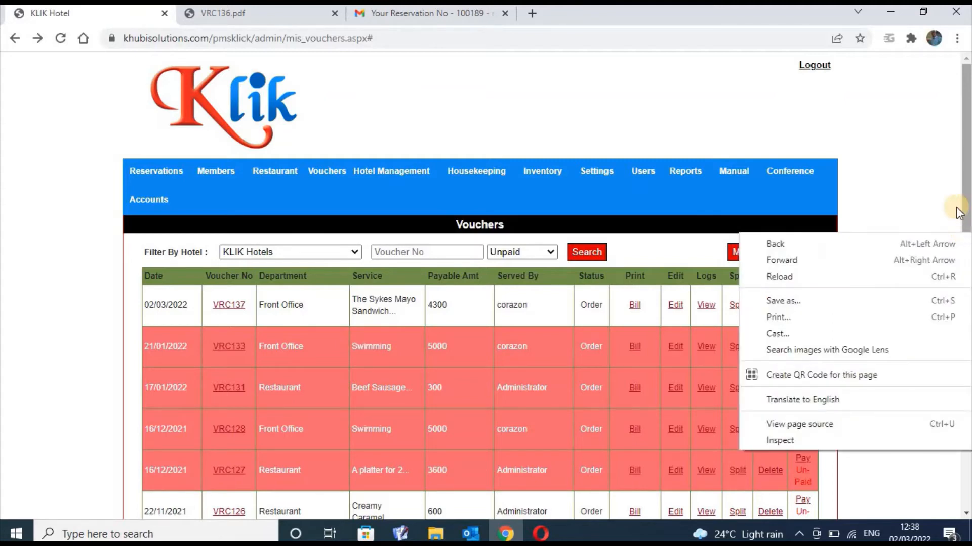
click(932, 206)
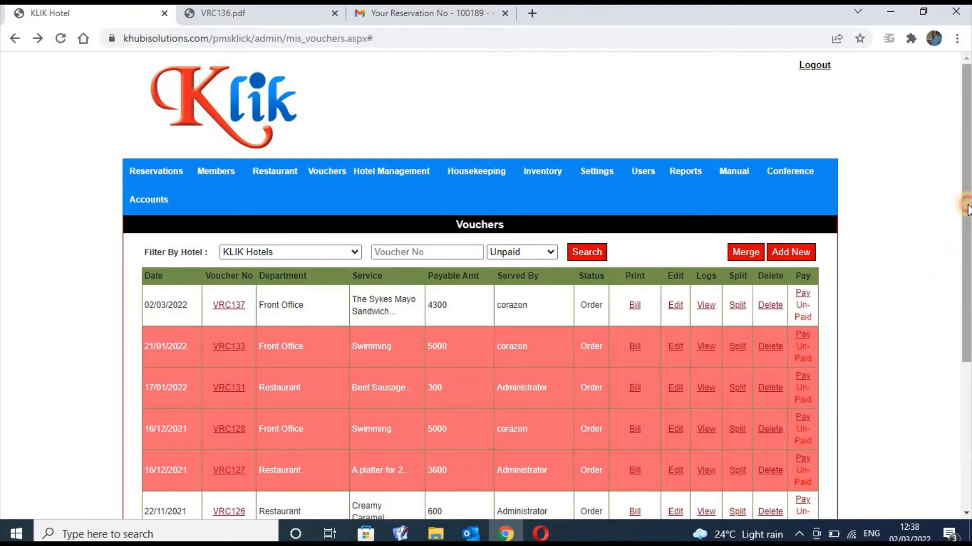
Open the Split Voucher page for VRC137, total 4300
scroll(962, 202, down, 3)
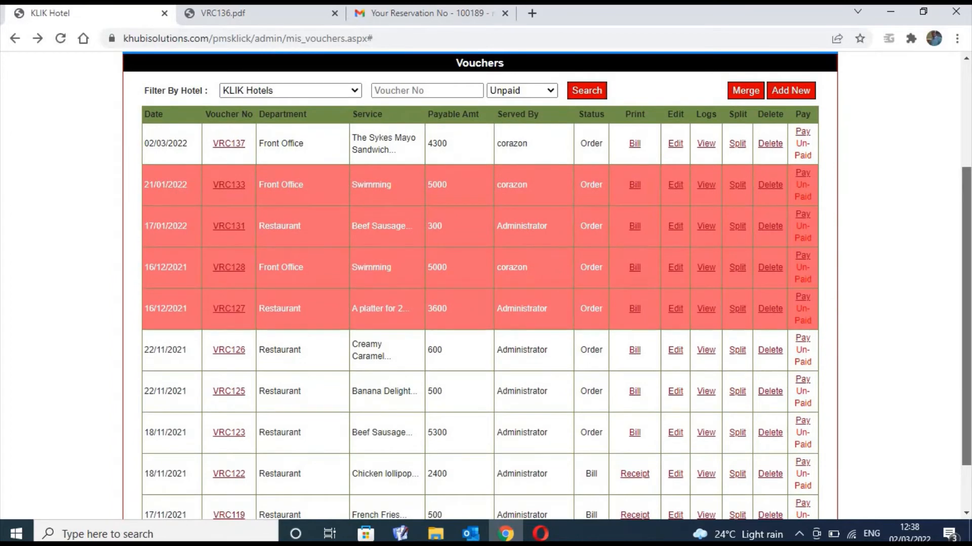
scroll(480, 287, up, 1)
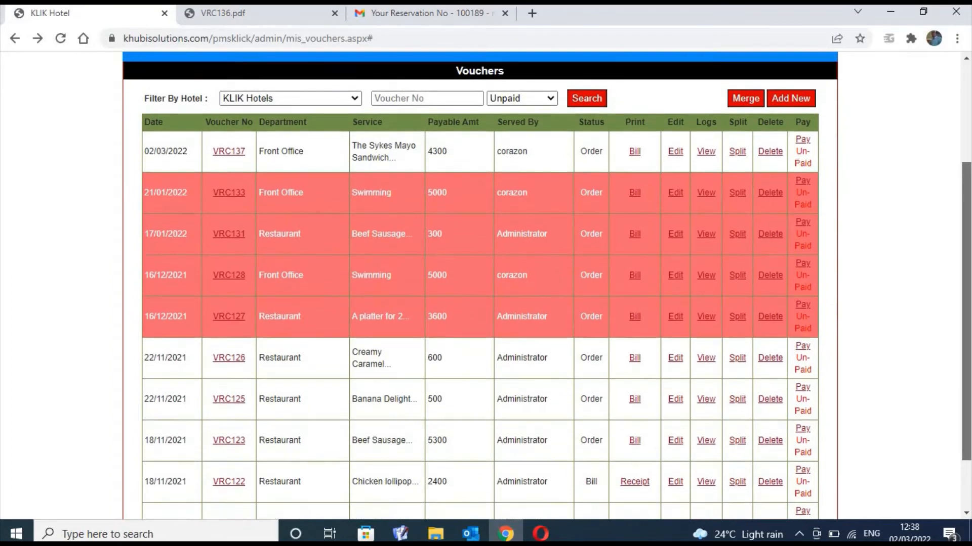
scroll(479, 287, up, 1)
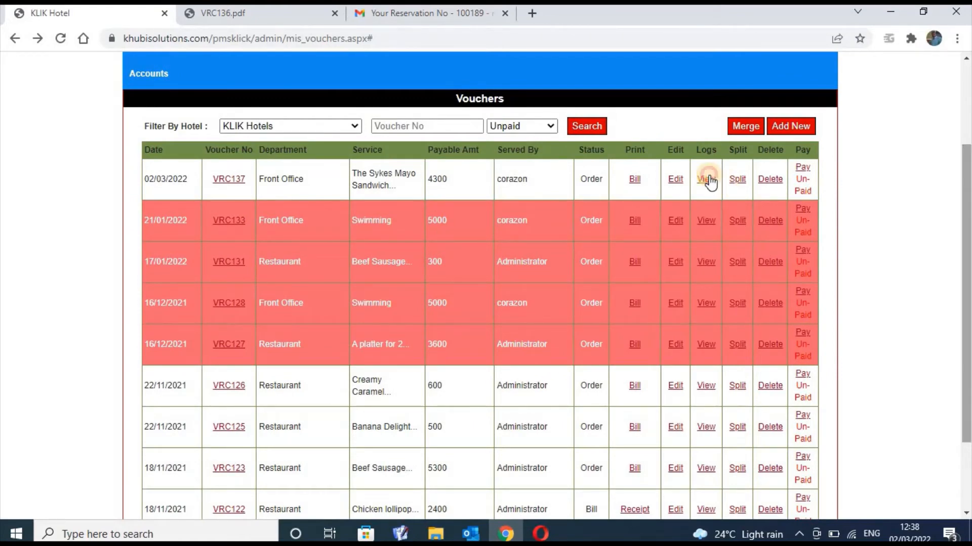
click(736, 180)
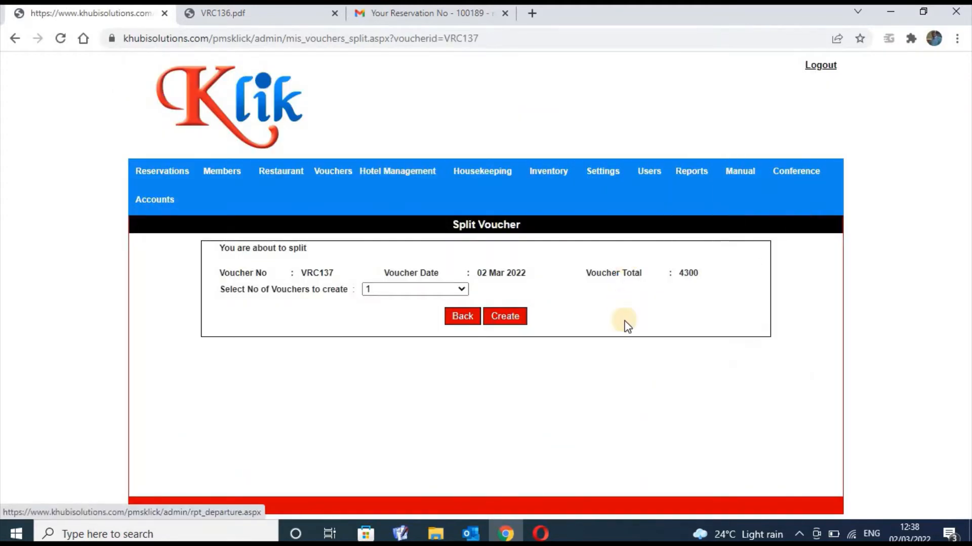
Return from Split Voucher and view VRC137's change log
click(15, 38)
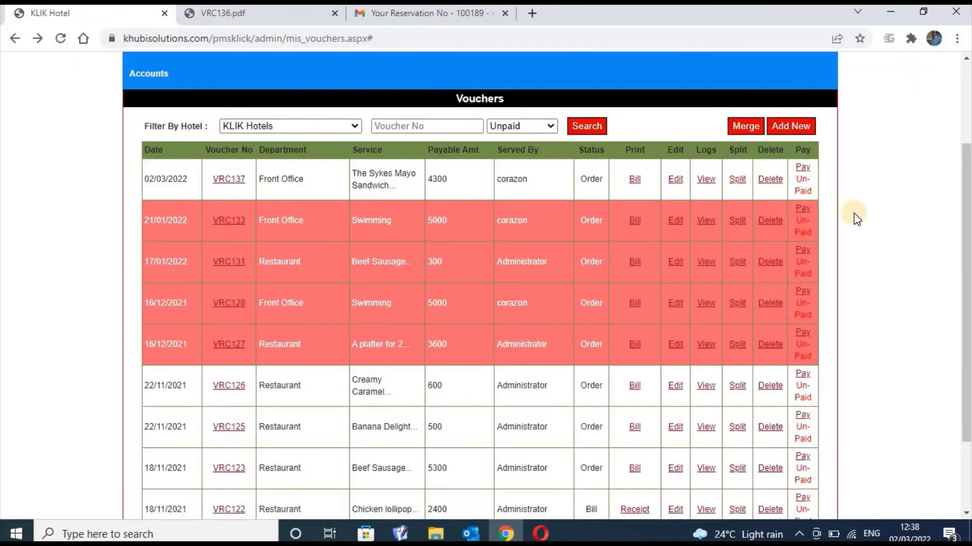
click(706, 179)
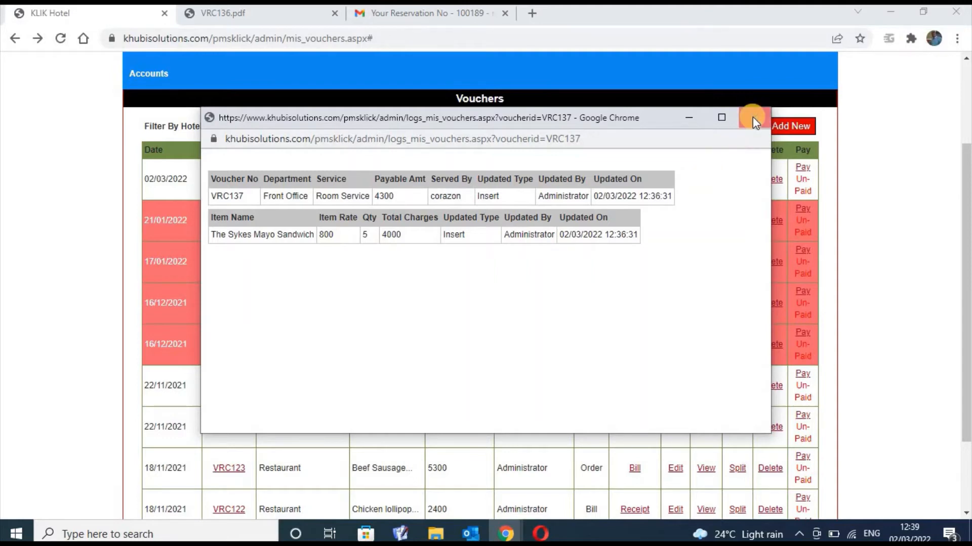
Check VRC137's 4300 payable in the change log, reopen it once, then close it
double_click(406, 209)
click(411, 229)
click(756, 119)
click(709, 180)
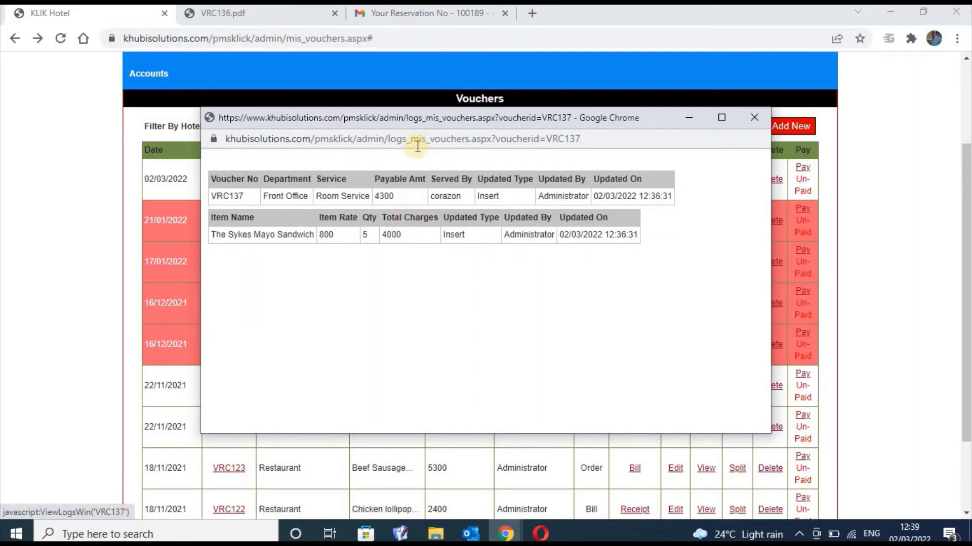
click(754, 120)
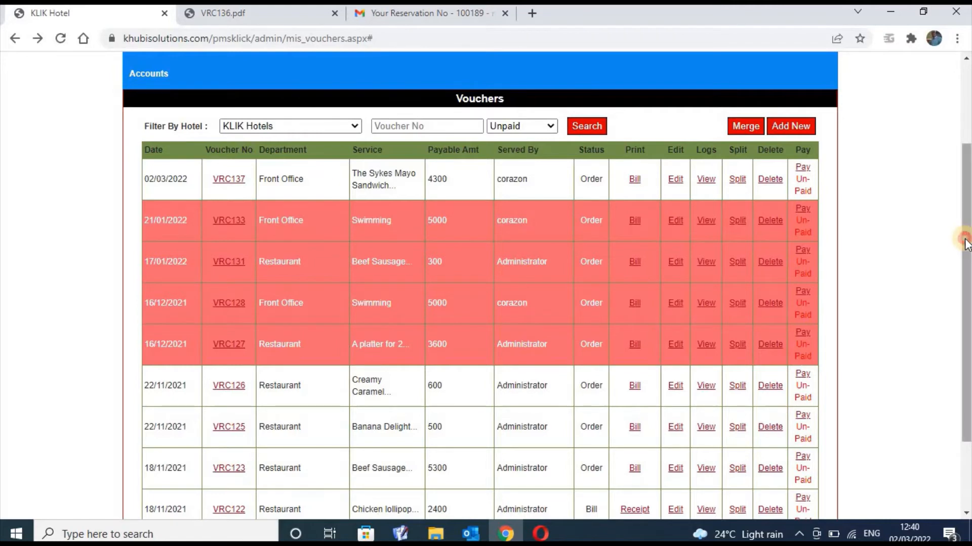
drag(964, 242, 944, 56)
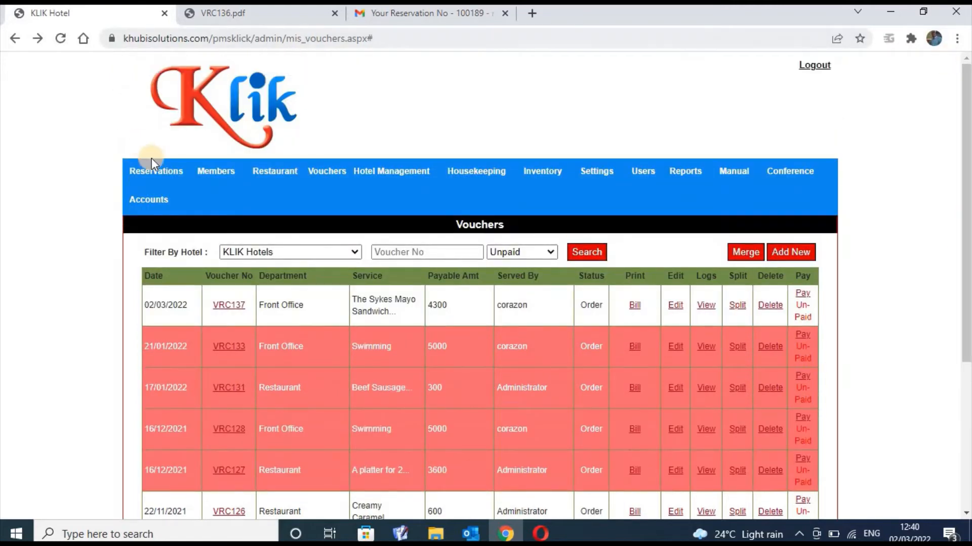
mouse_move(154, 172)
mouse_move(967, 208)
mouse_down()
mouse_move(968, 275)
mouse_move(967, 215)
mouse_up()
mouse_move(652, 167)
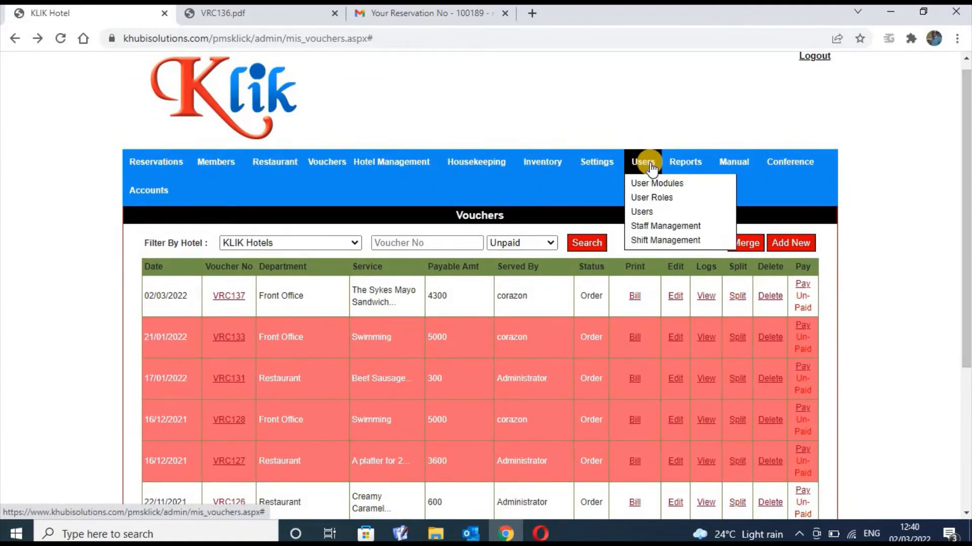
Open the Users list, then the User Modules list
click(658, 216)
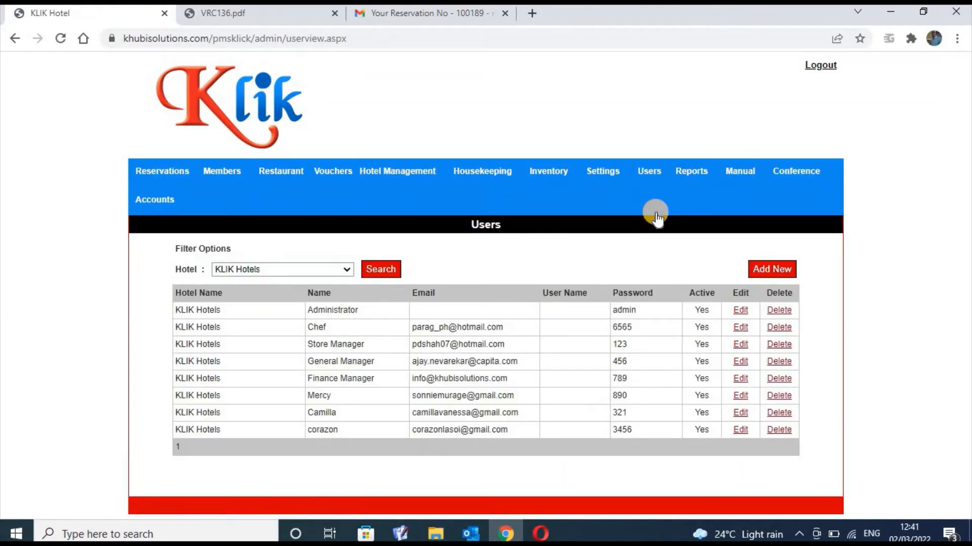
click(15, 40)
click(650, 171)
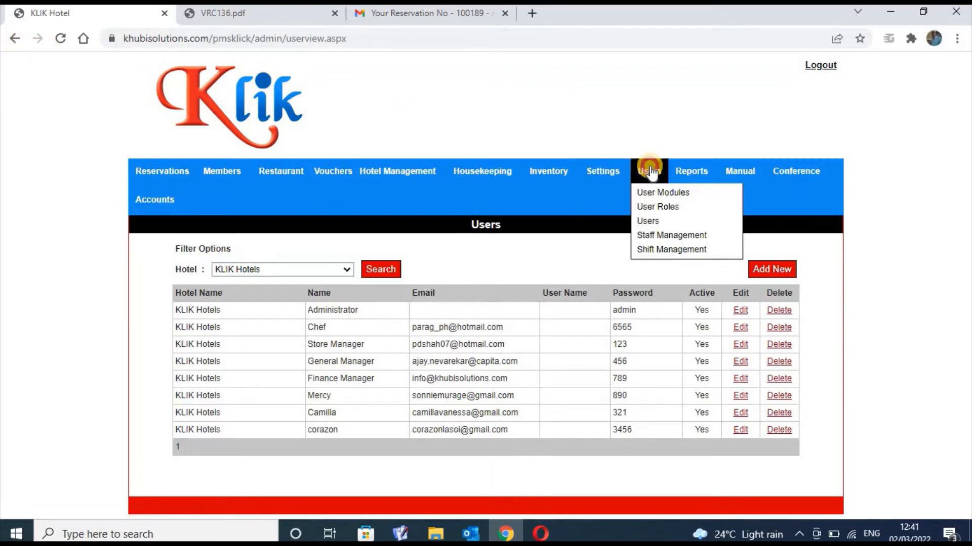
click(653, 192)
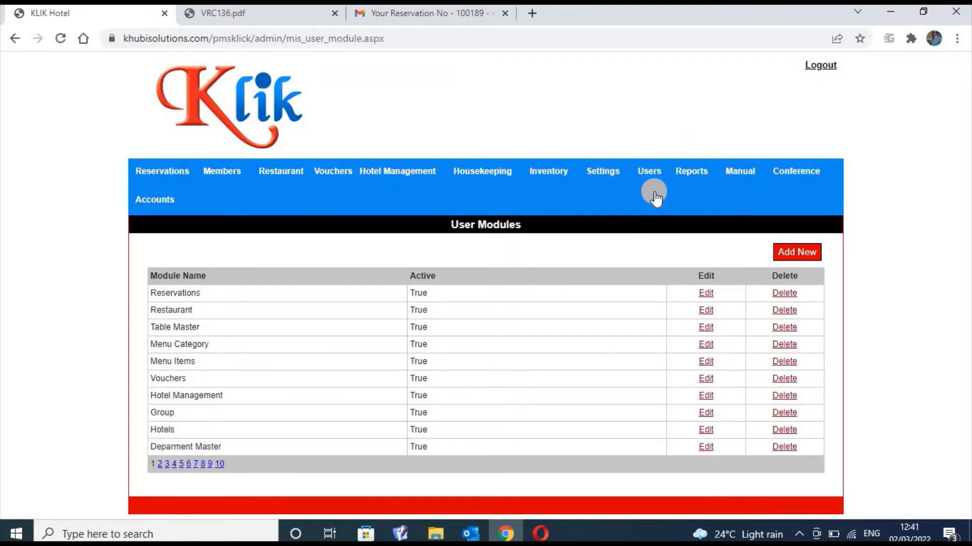
click(651, 172)
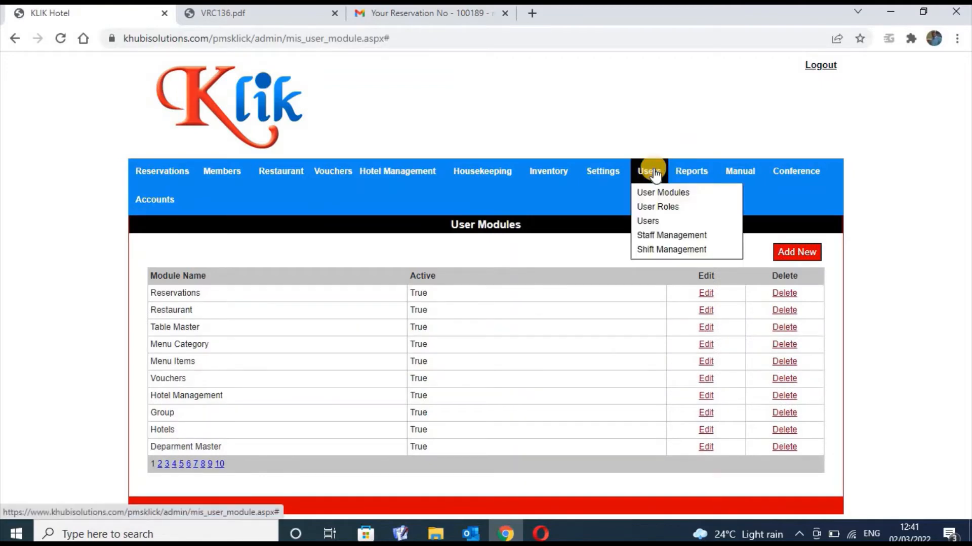
click(657, 193)
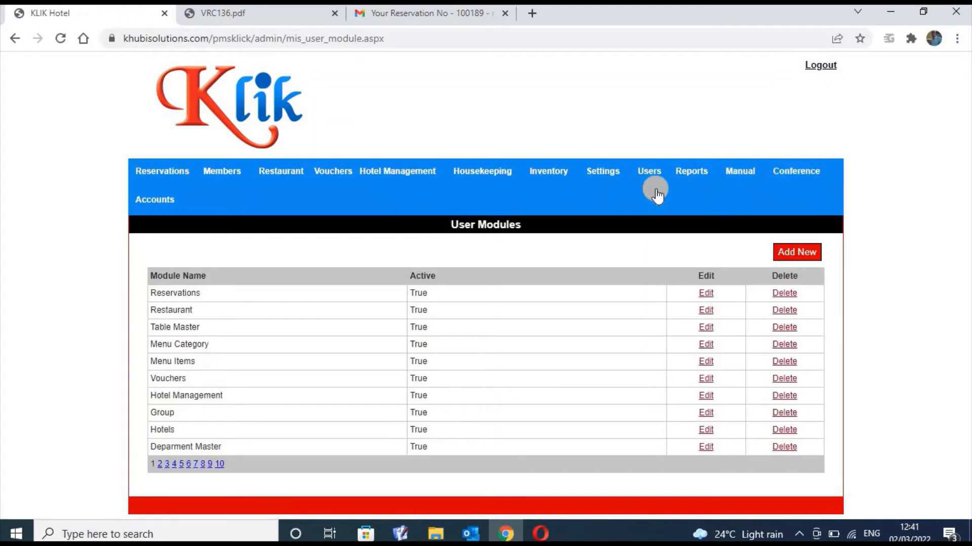
Browse Staff Management and Shift Management, ending on the seven-member Staff Members list
click(653, 177)
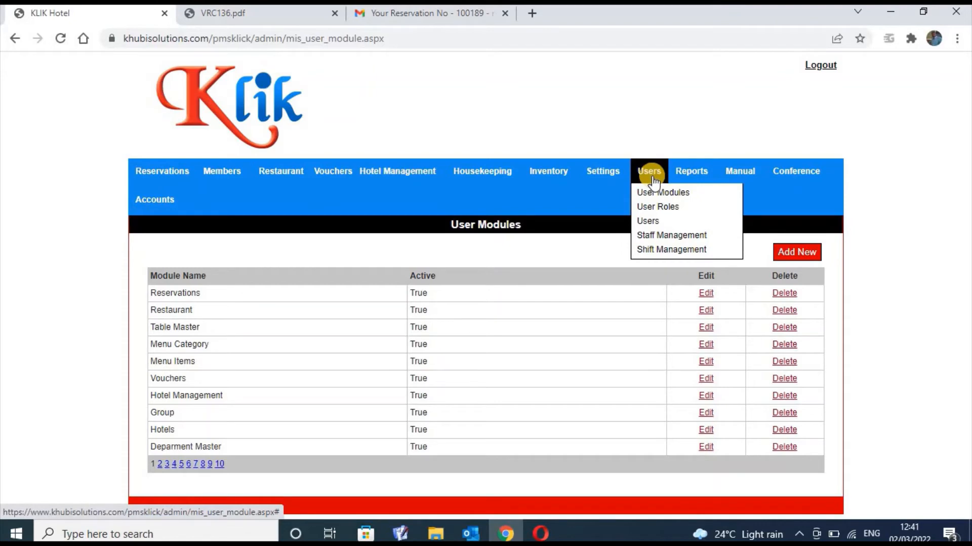
click(652, 237)
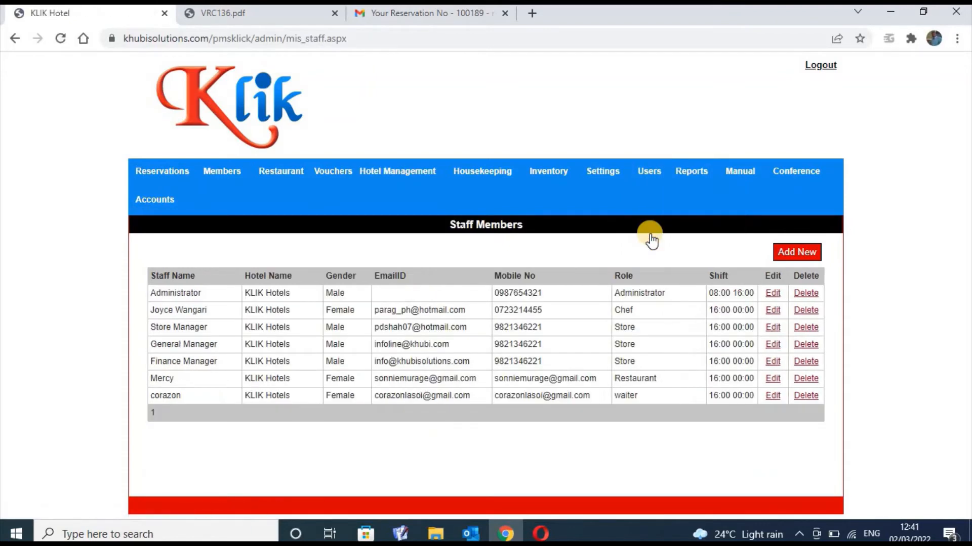
click(656, 176)
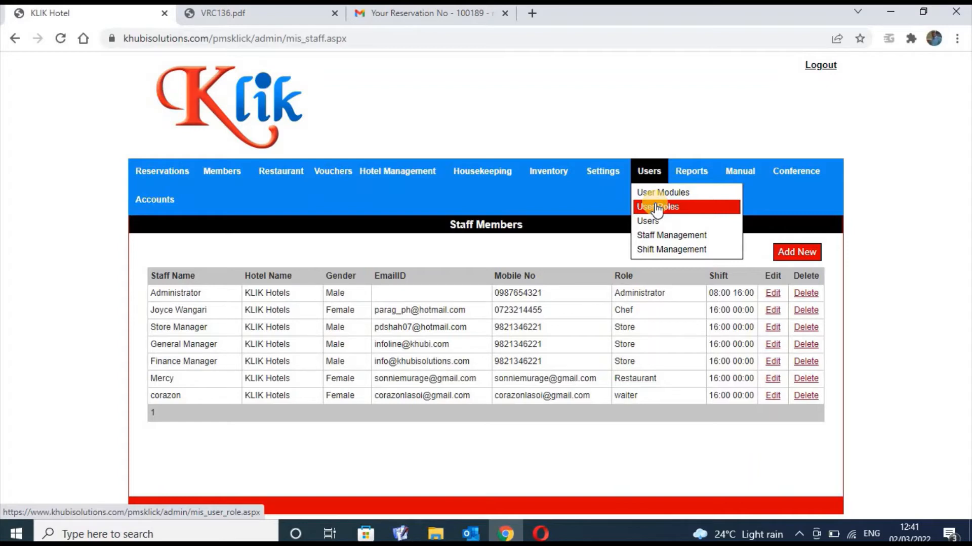
click(667, 250)
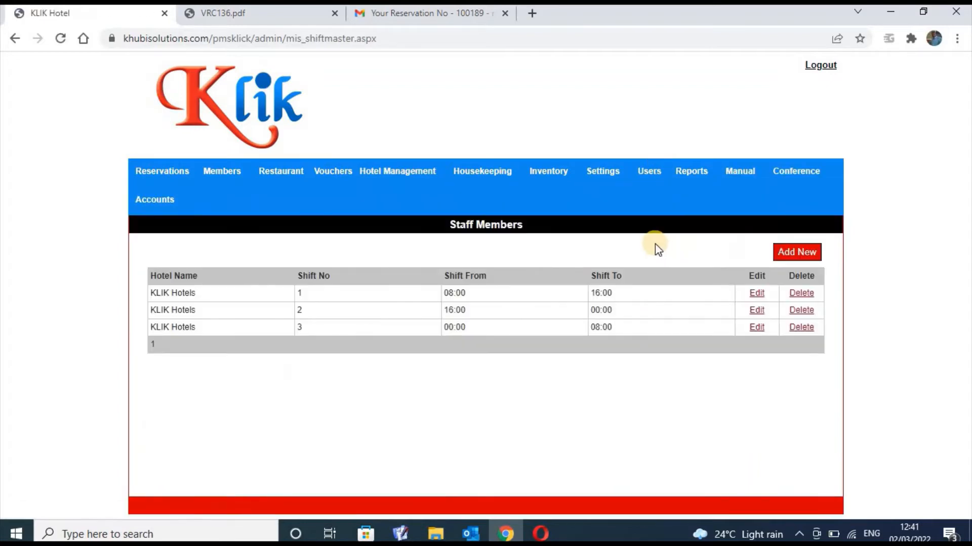
mouse_move(611, 178)
mouse_move(650, 171)
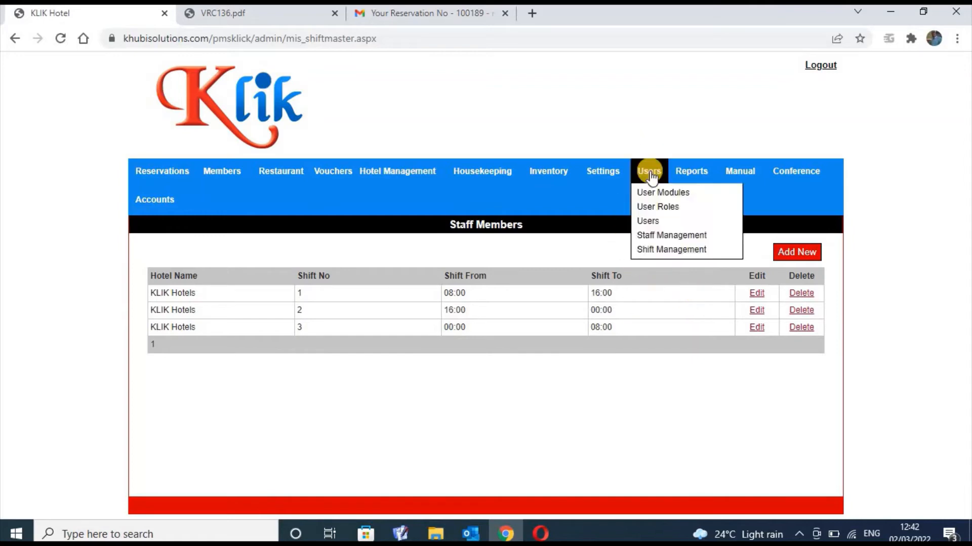
click(656, 235)
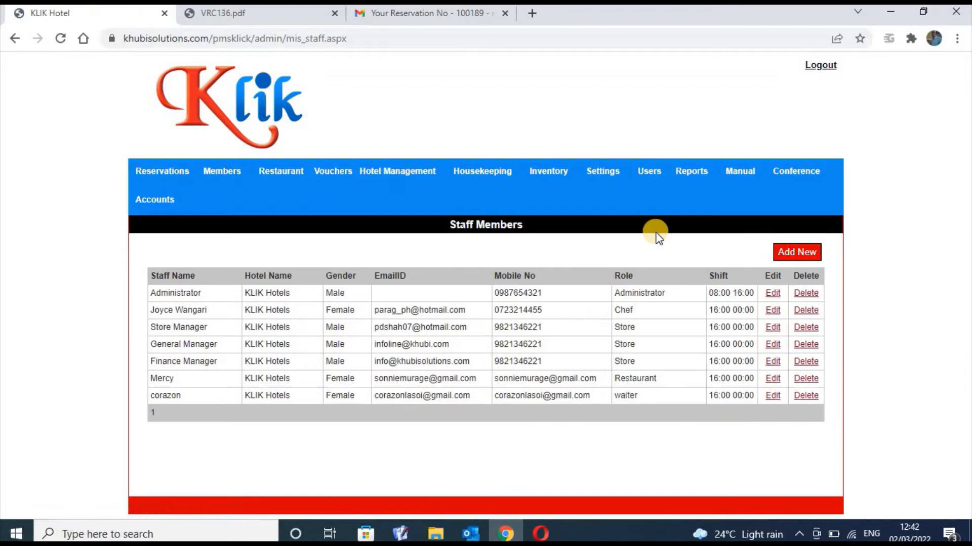
Open the blank Add New Staff Member form, then go to Users > Users
click(780, 253)
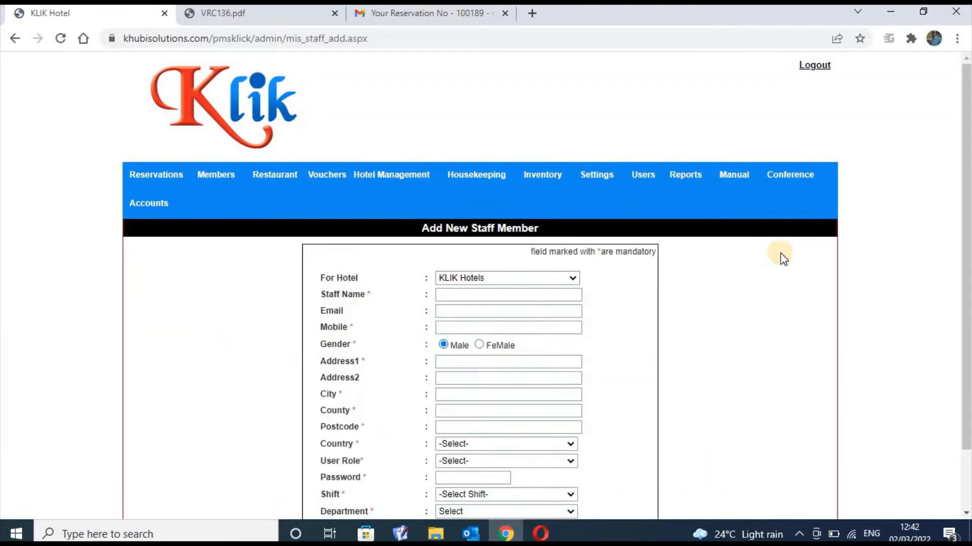
click(646, 178)
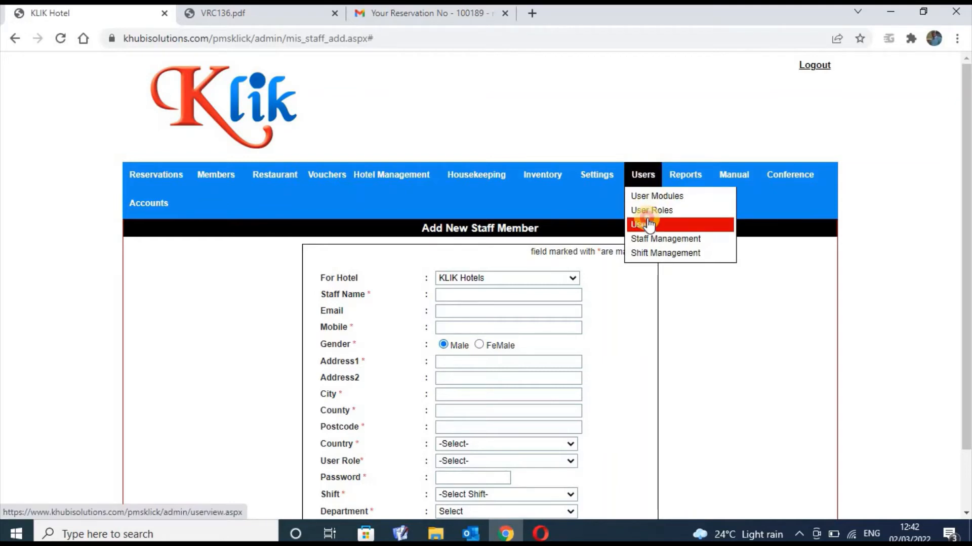
click(649, 224)
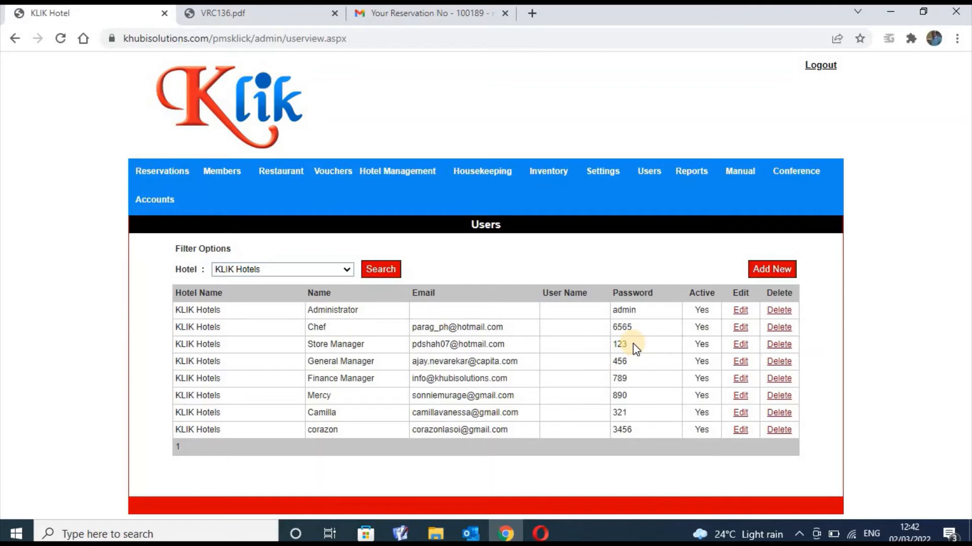
Open the Store Manager user's record and scroll through its permissions table
click(744, 347)
key(ctrl+a)
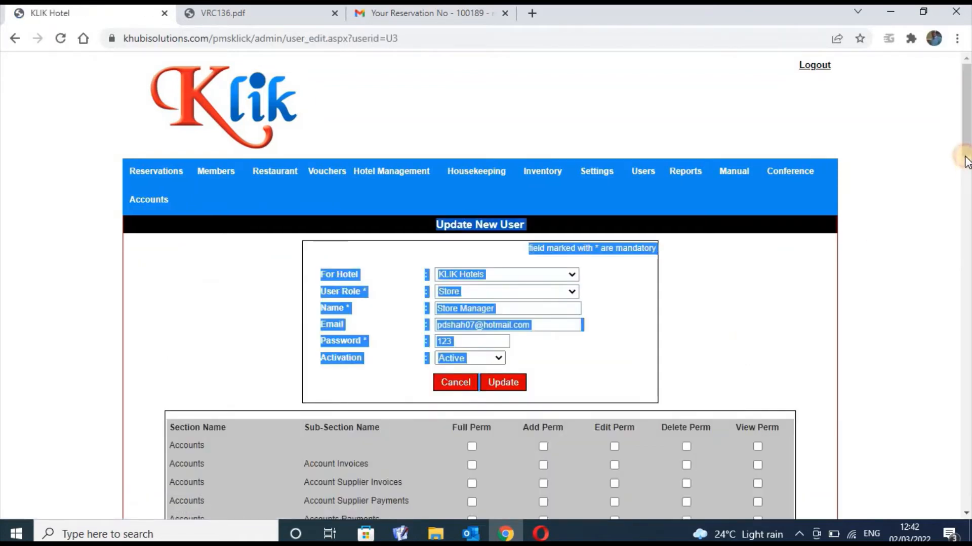
scroll(966, 111, down, 10)
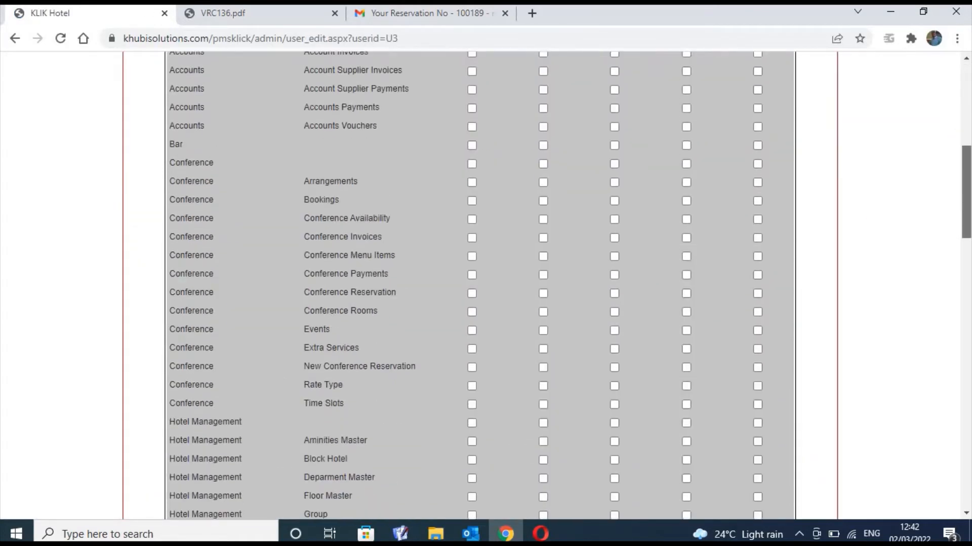
scroll(486, 284, down, 10)
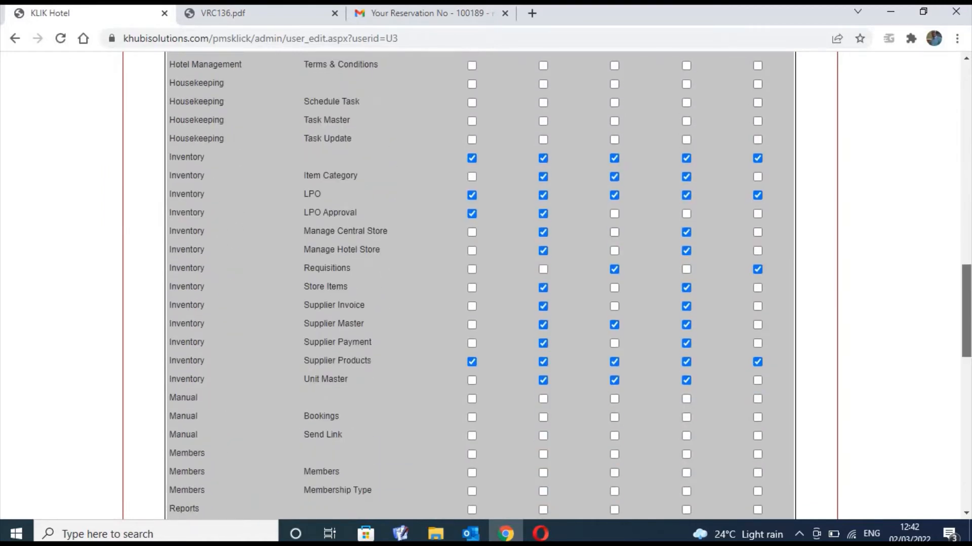
scroll(486, 283, down, 10)
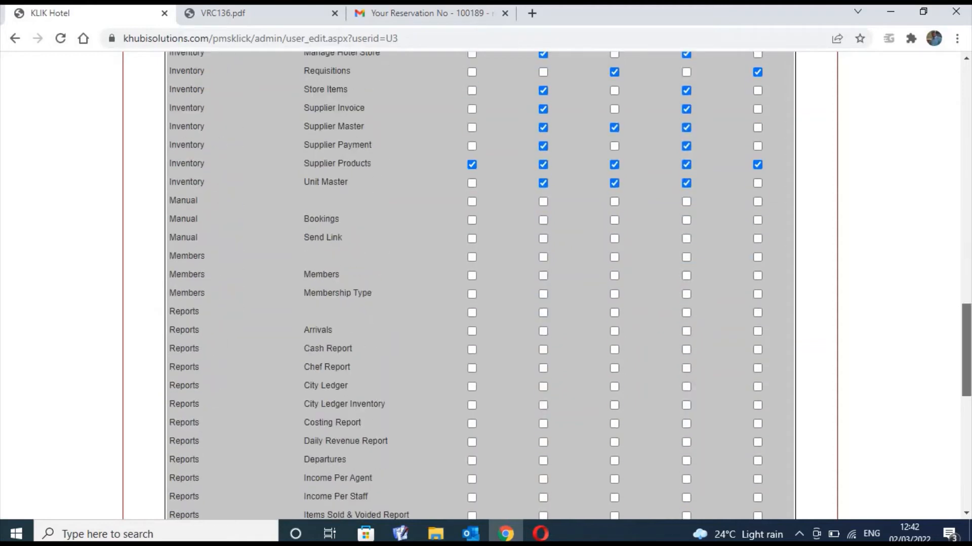
scroll(485, 283, down, 5)
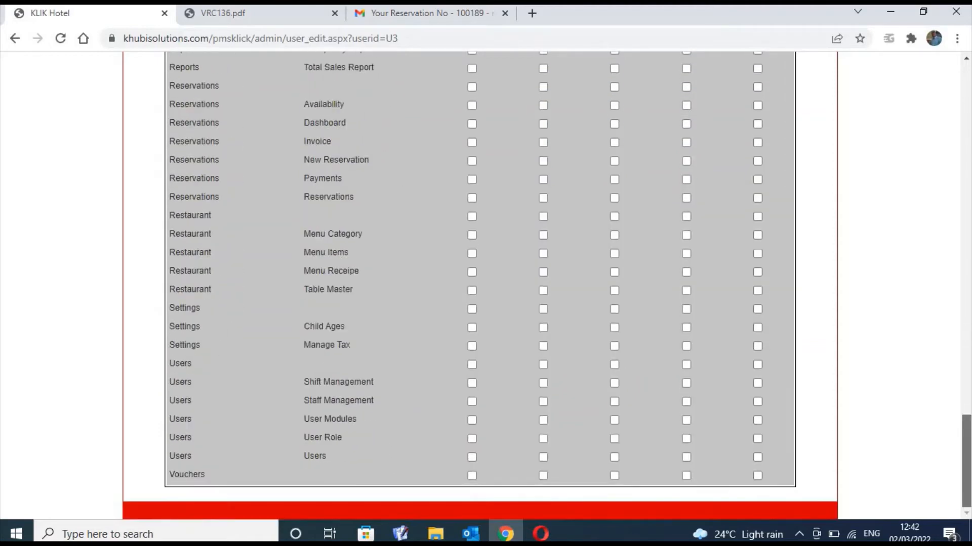
drag(960, 450, 961, 374)
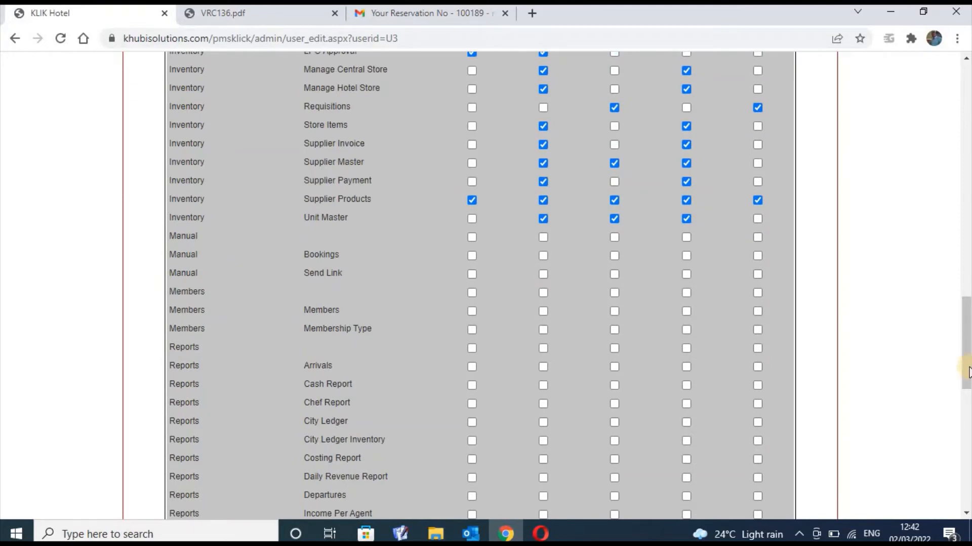
drag(967, 372, 961, 171)
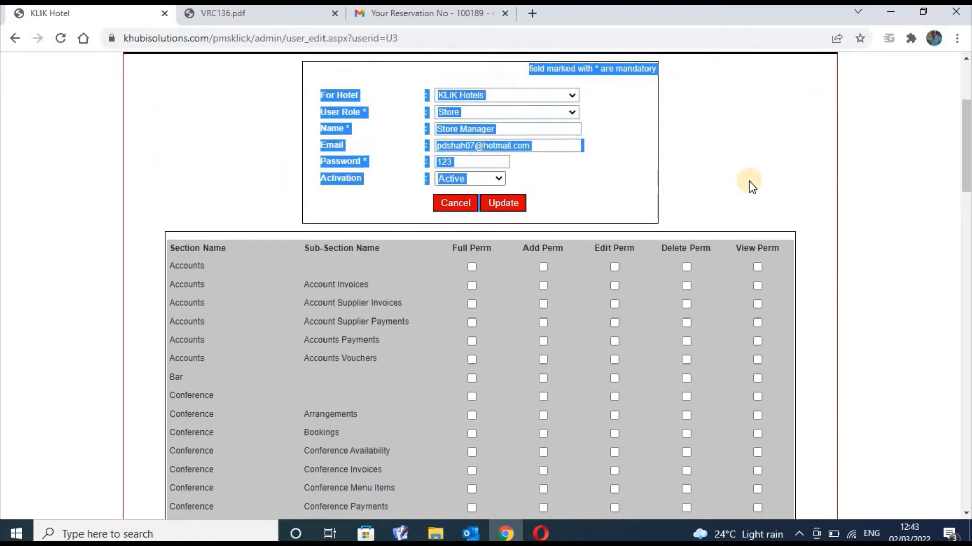
click(705, 189)
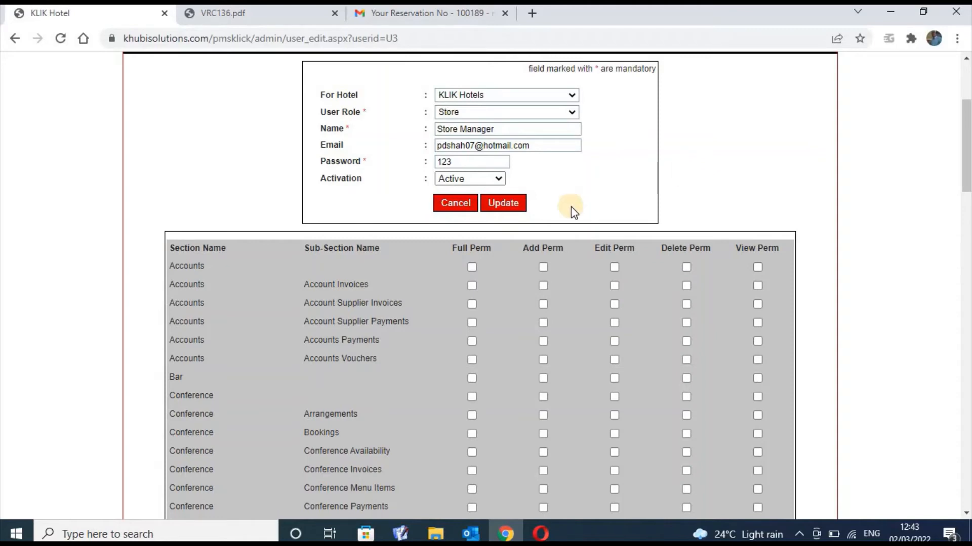
Toggle Accounts Full Perm on and back off, then view the Hotel Management options
click(471, 268)
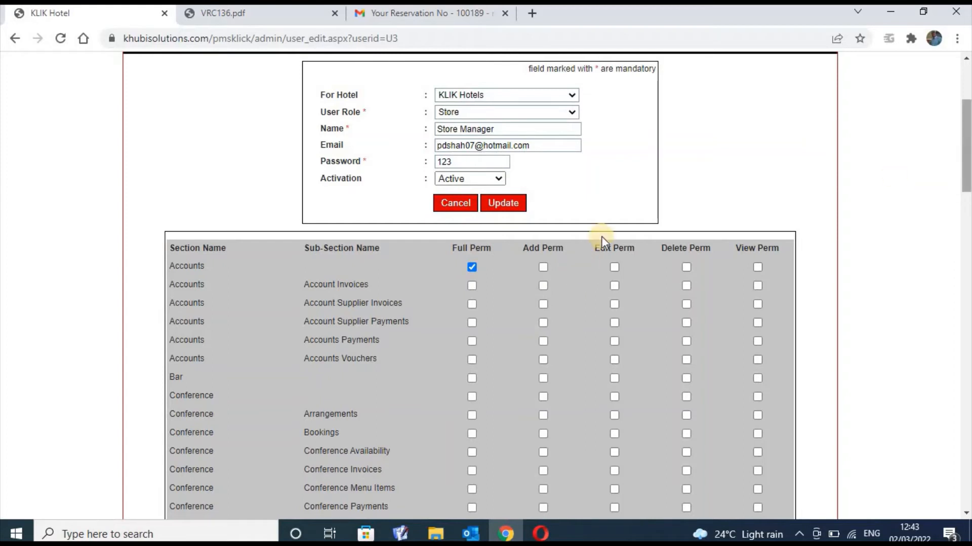
click(470, 269)
drag(967, 176, 935, 126)
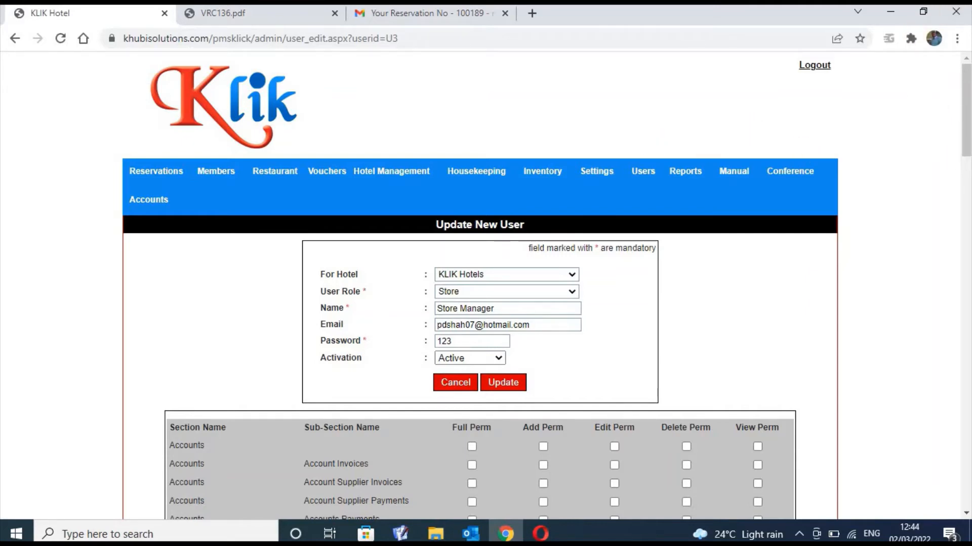
drag(966, 115, 966, 54)
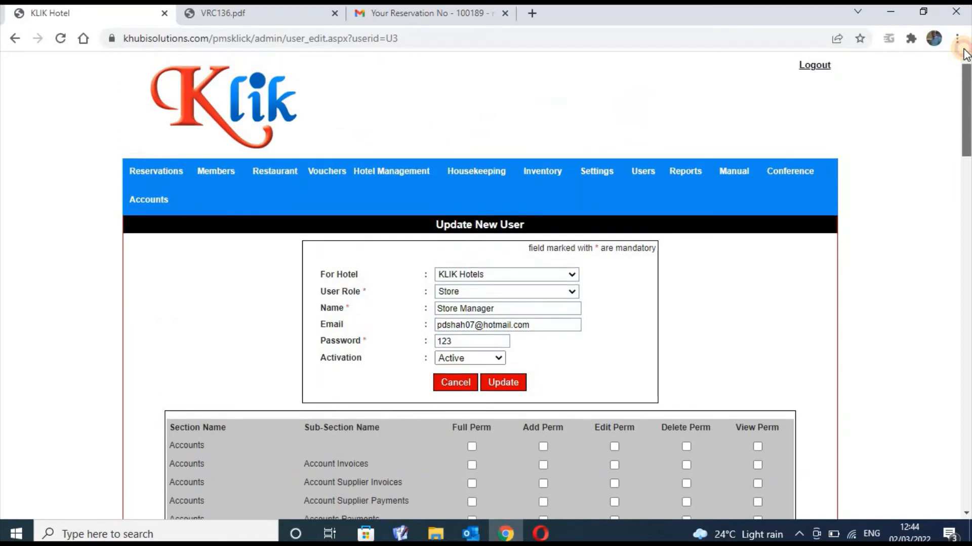
click(469, 173)
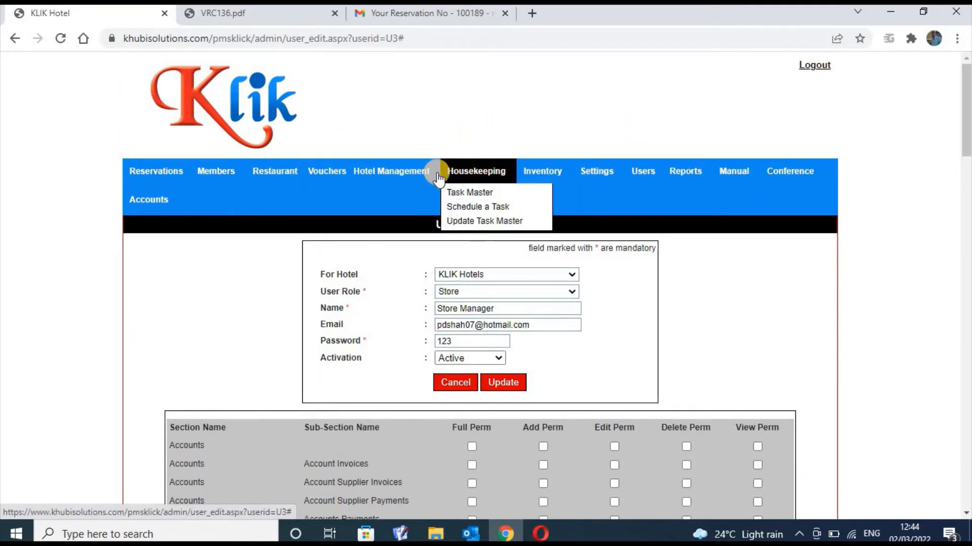
click(402, 174)
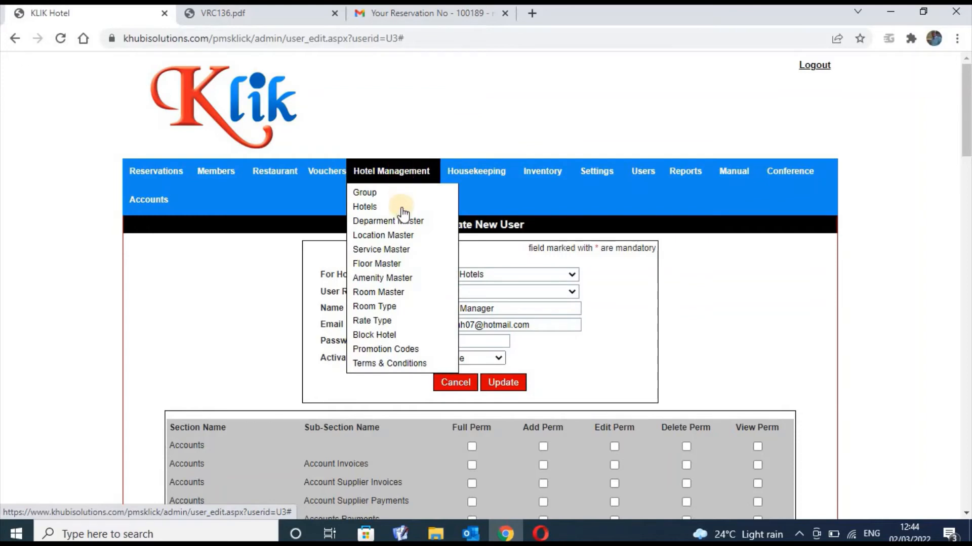
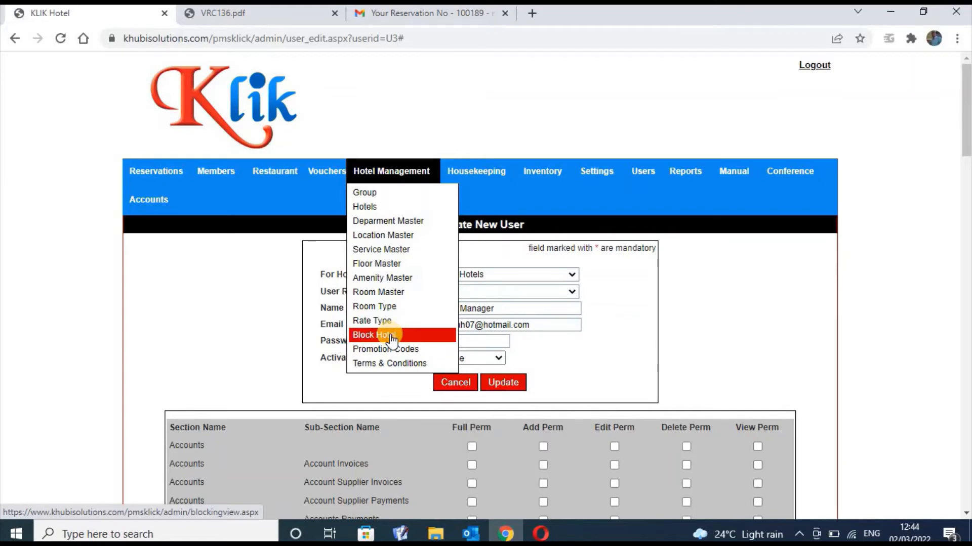
Load the Rate Types page, listing ten rate types from Bed and Breakfast - Double to TWIN FullBoard
click(430, 323)
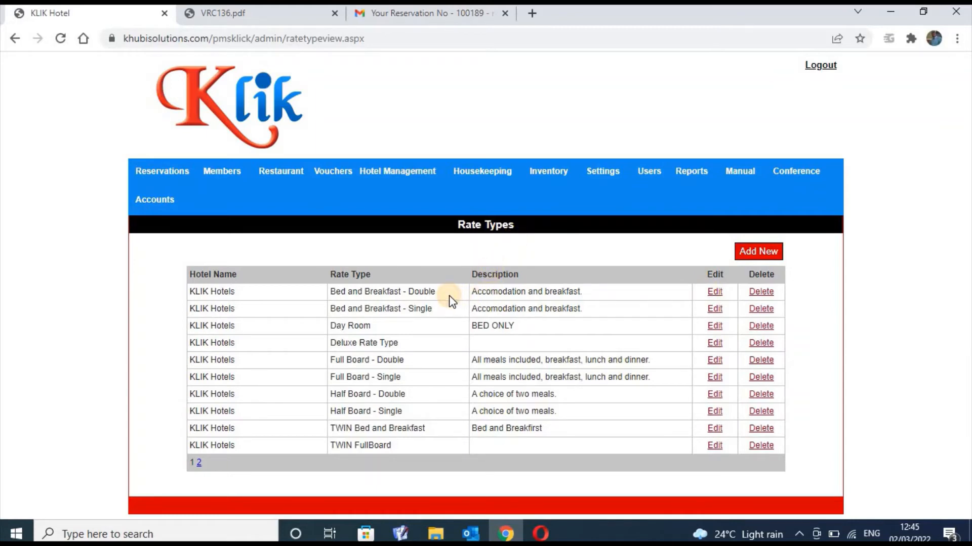
mouse_move(423, 171)
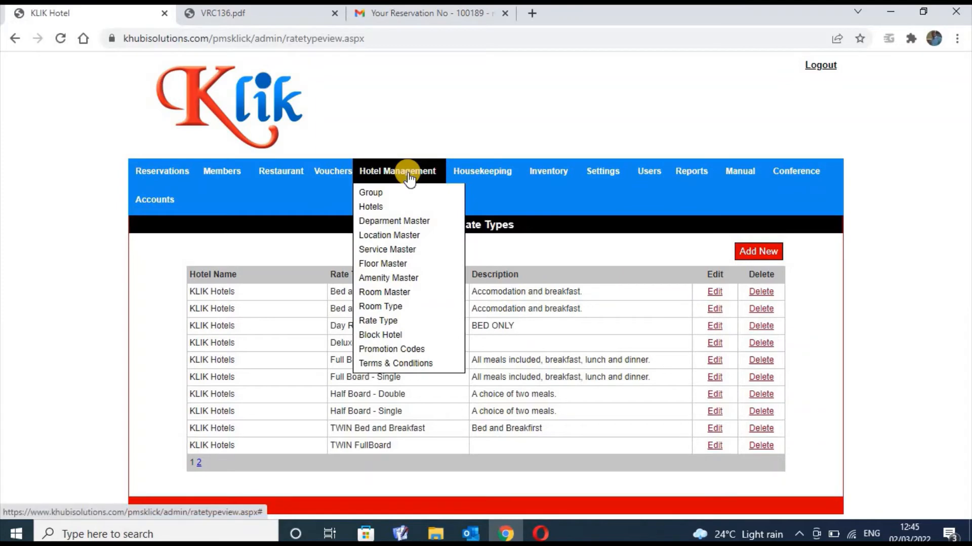
Show the Room Types list (Deluxe, DOUBLE, SINGLE, TWIN), briefly highlighting the Deluxe row
click(408, 306)
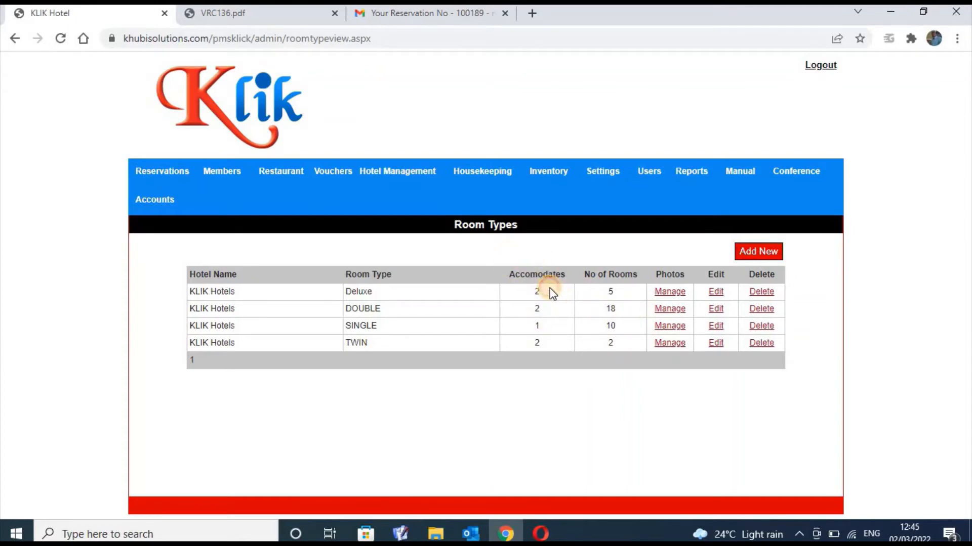
drag(555, 275, 544, 300)
click(543, 299)
Open the Deluxe image gallery and view its default photo R4B_6.jpg full-size, then close it
click(673, 293)
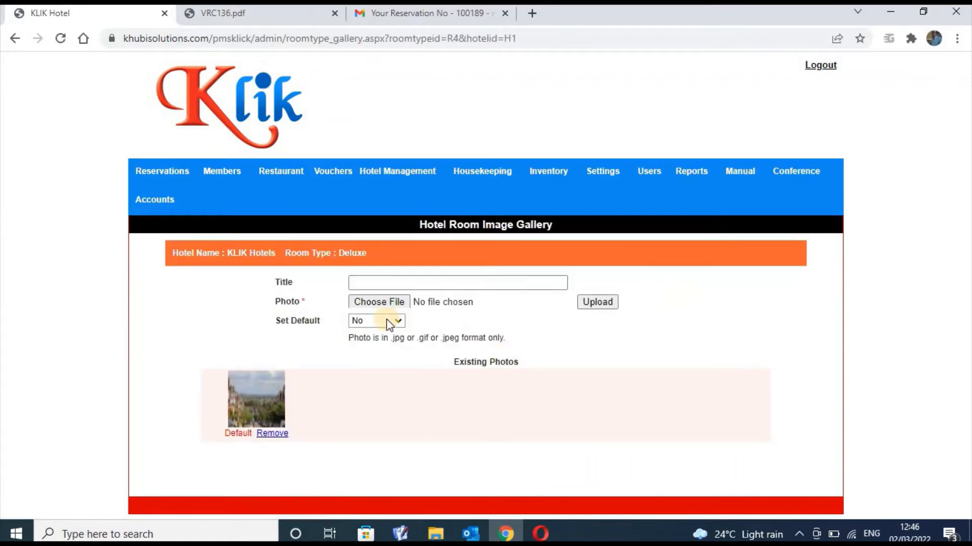
click(263, 393)
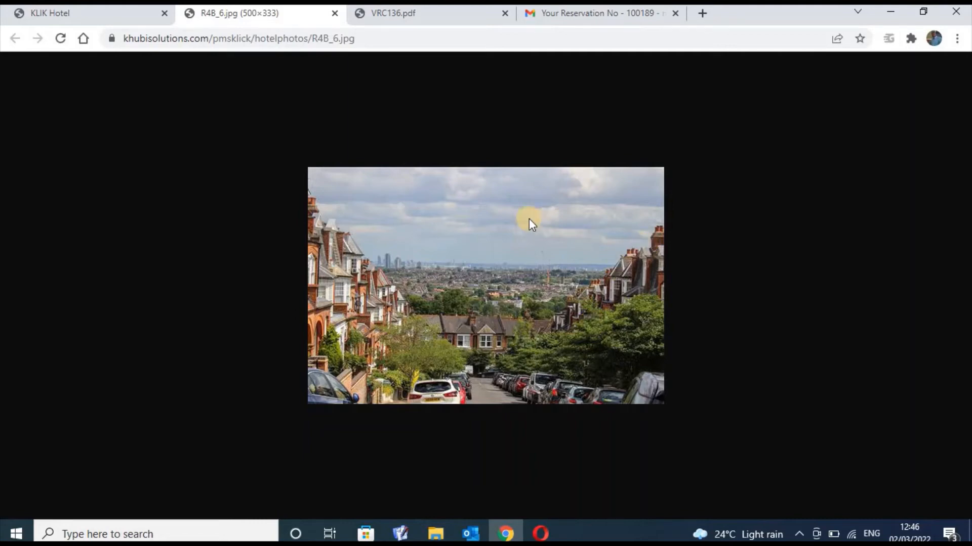
click(334, 13)
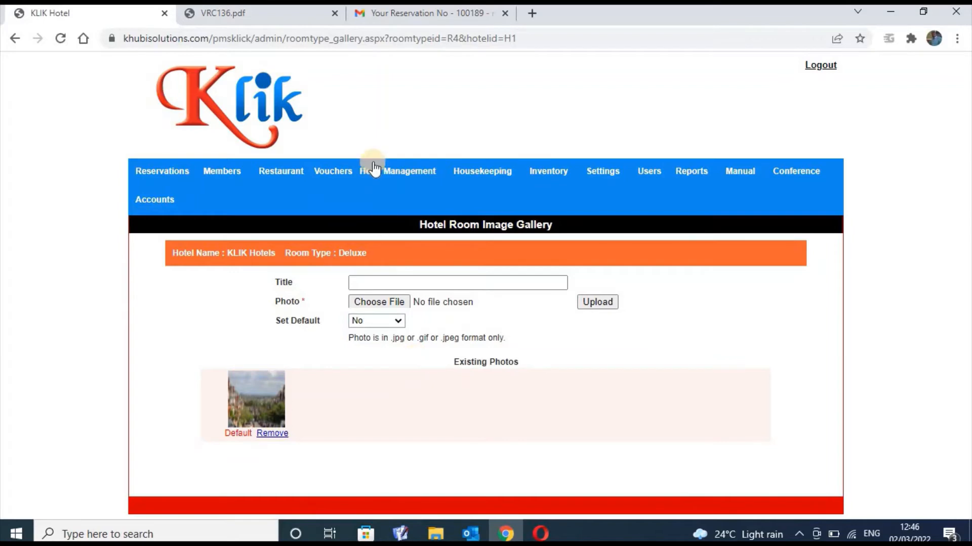
mouse_move(372, 172)
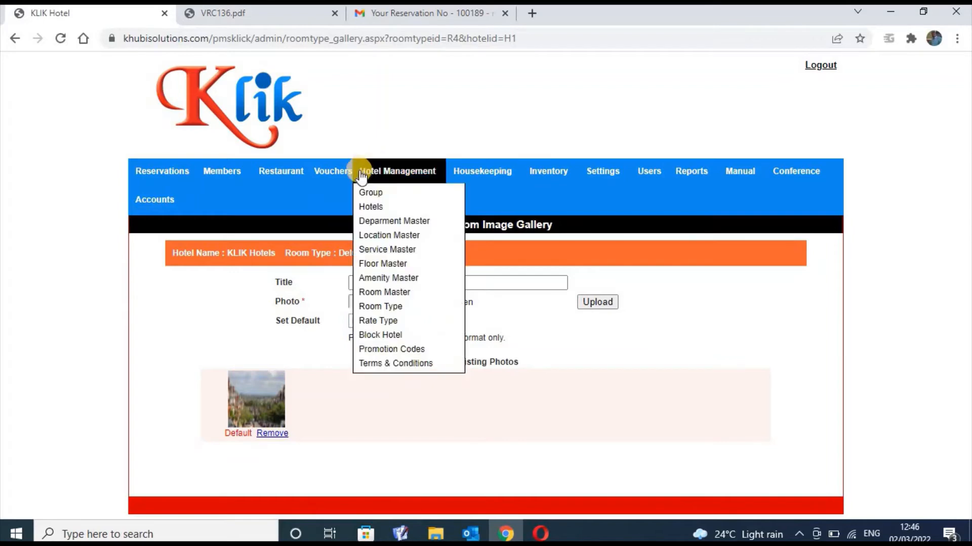
Return to the Room Types list, then go to the Room Master list of individual rooms
click(402, 309)
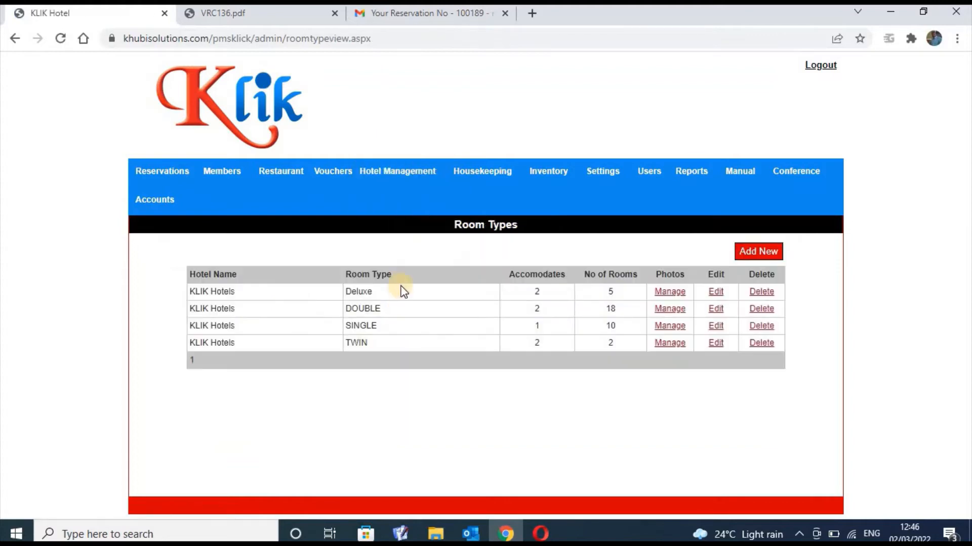
mouse_move(398, 175)
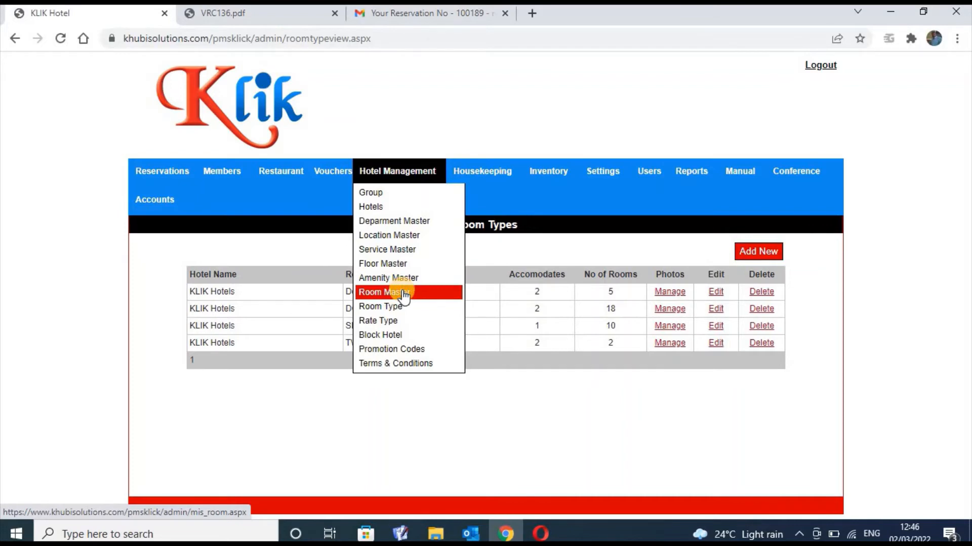
click(404, 293)
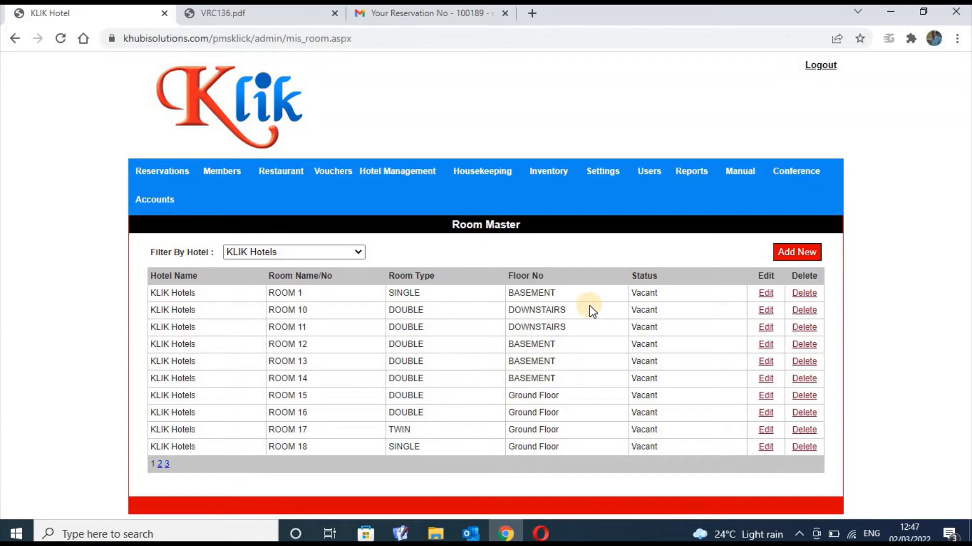
Edit ROOM 10 and toggle its wifi amenity, leaving it unticked
click(765, 311)
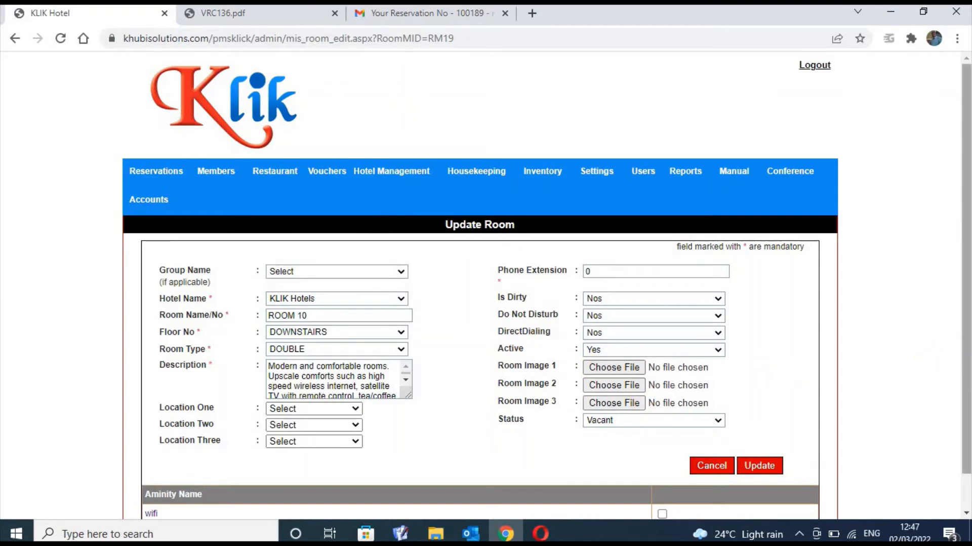
scroll(965, 349, down, 1)
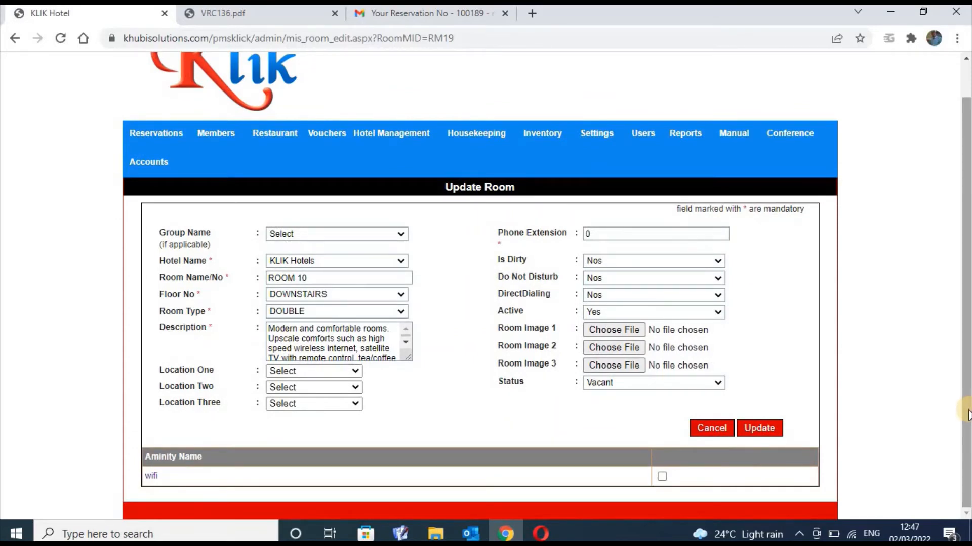
click(662, 476)
click(662, 477)
click(661, 476)
mouse_move(415, 135)
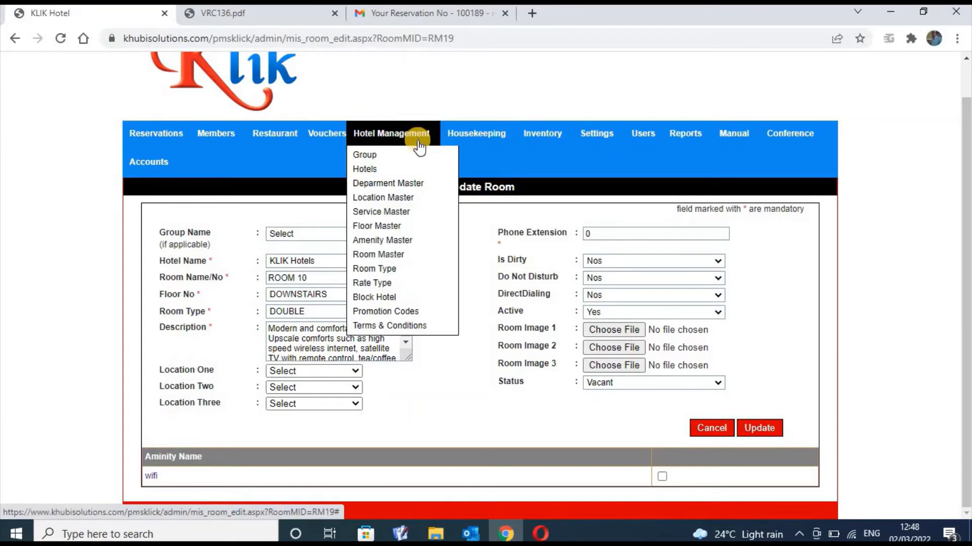
Review Amenity Master, then view Floor Master's five floors: 1, 3, BASEMENT, DOWNSTAIRS, Ground Floor
click(406, 245)
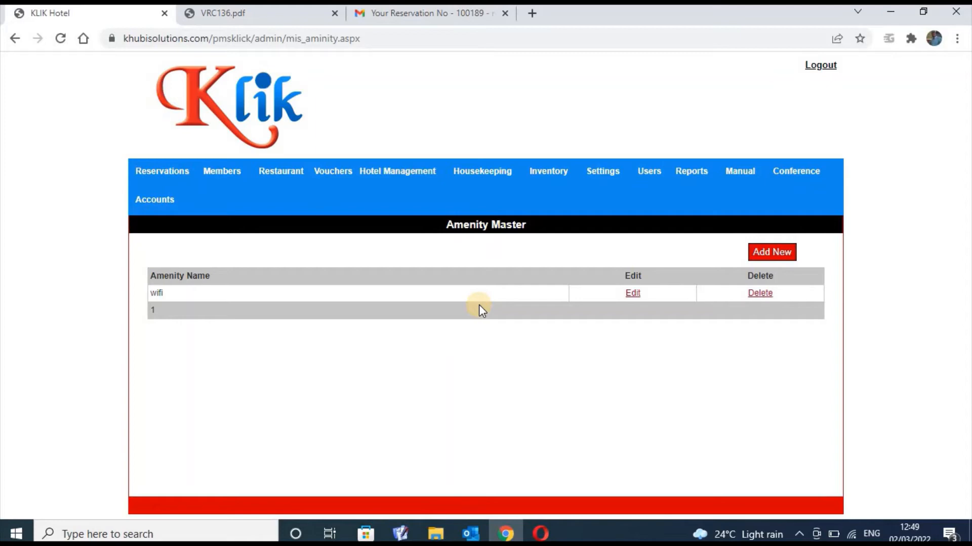
mouse_move(399, 171)
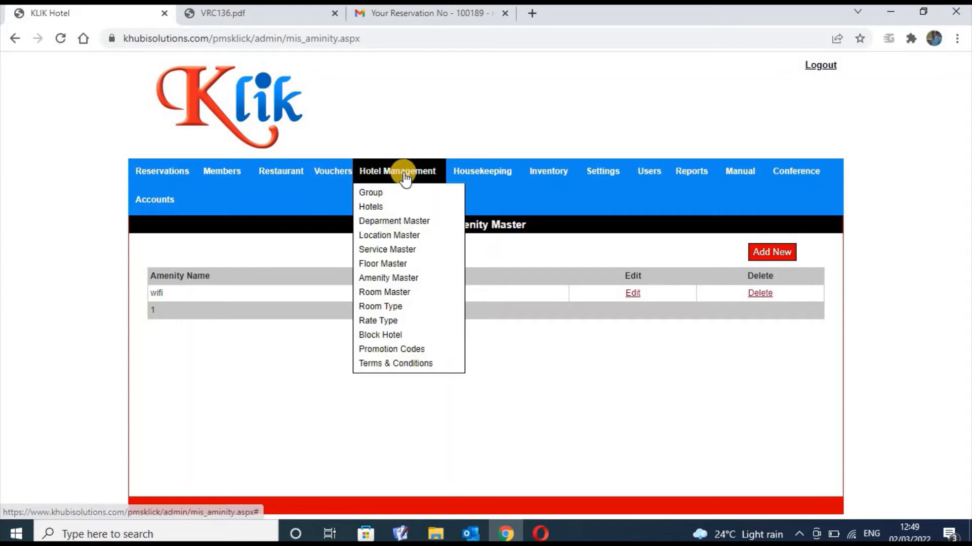
click(407, 264)
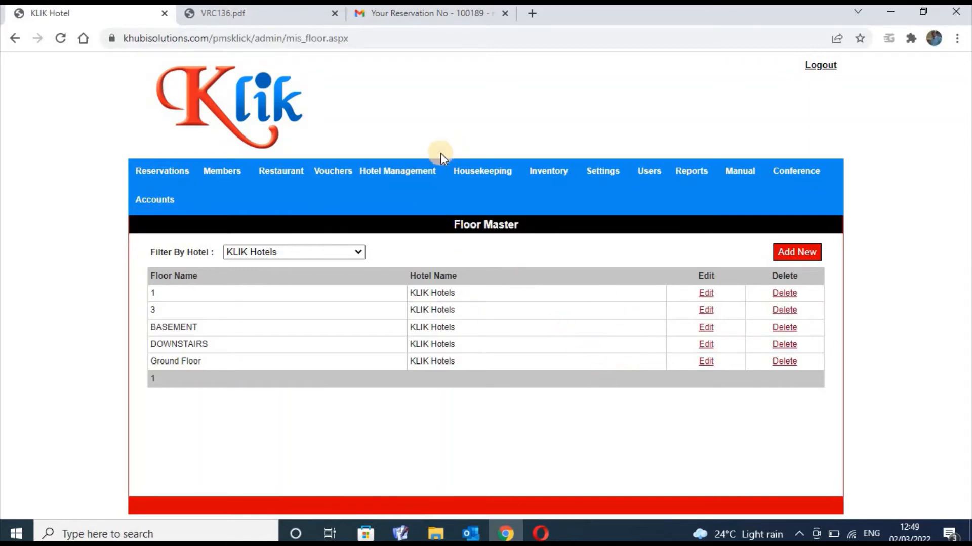
click(410, 179)
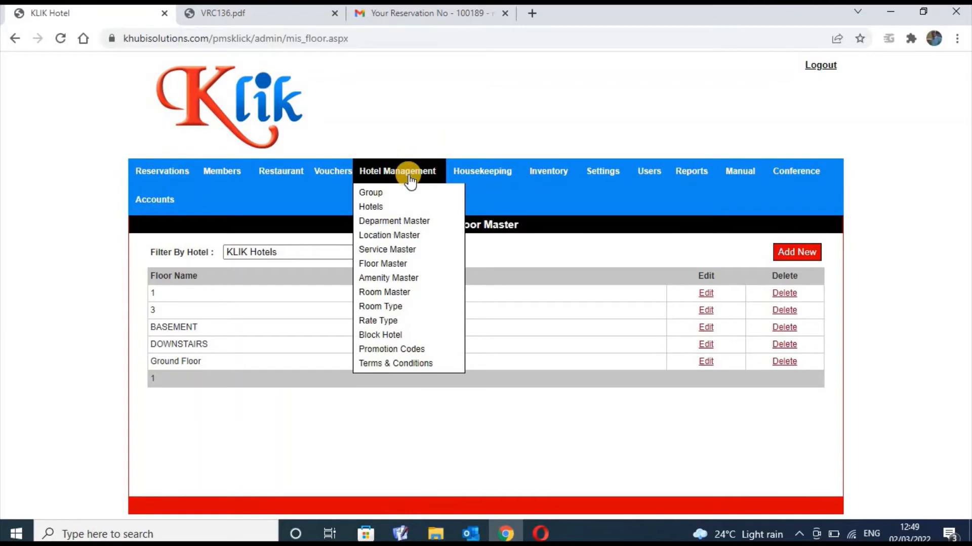
Browse Service Master's charges, from Accomodation at 14000 KSH down to Spa at 6000 KSH
click(401, 251)
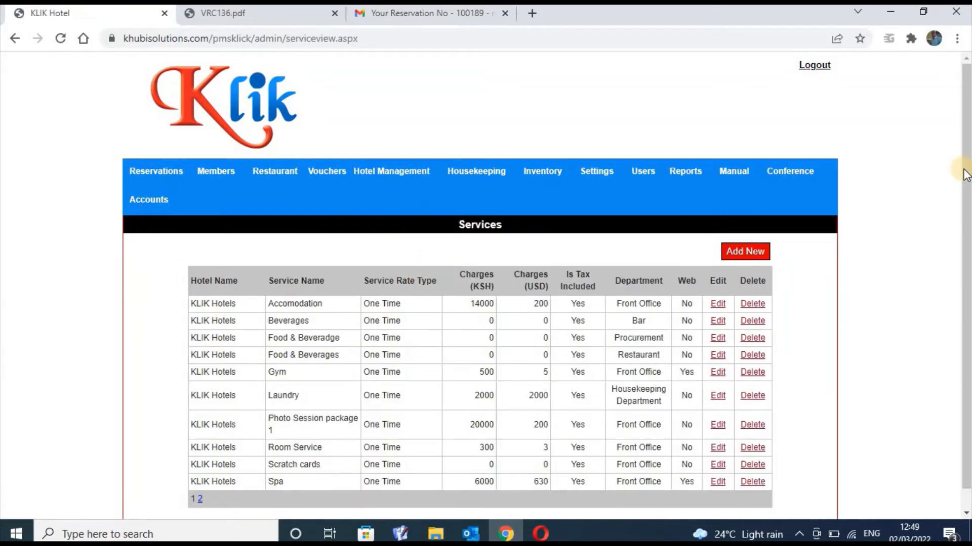
scroll(958, 182, down, 2)
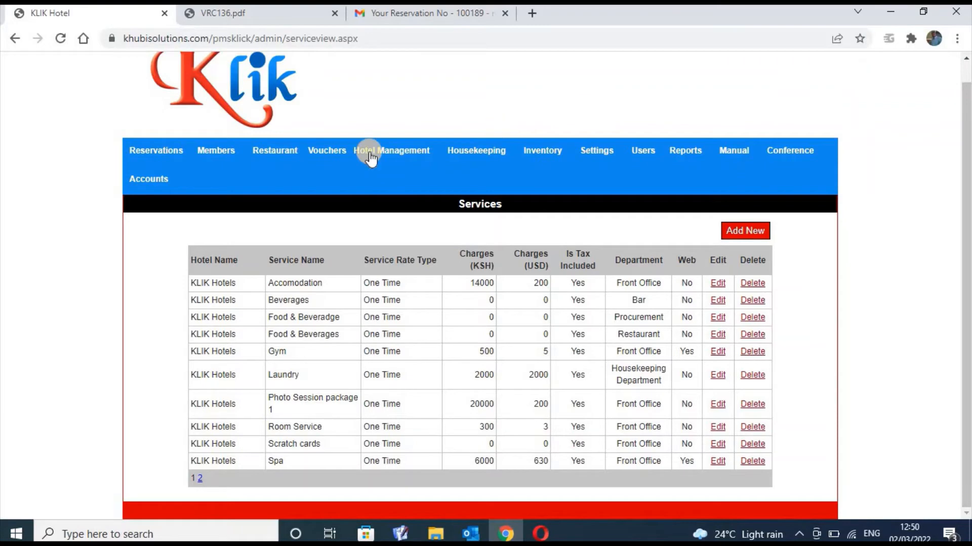
mouse_move(371, 158)
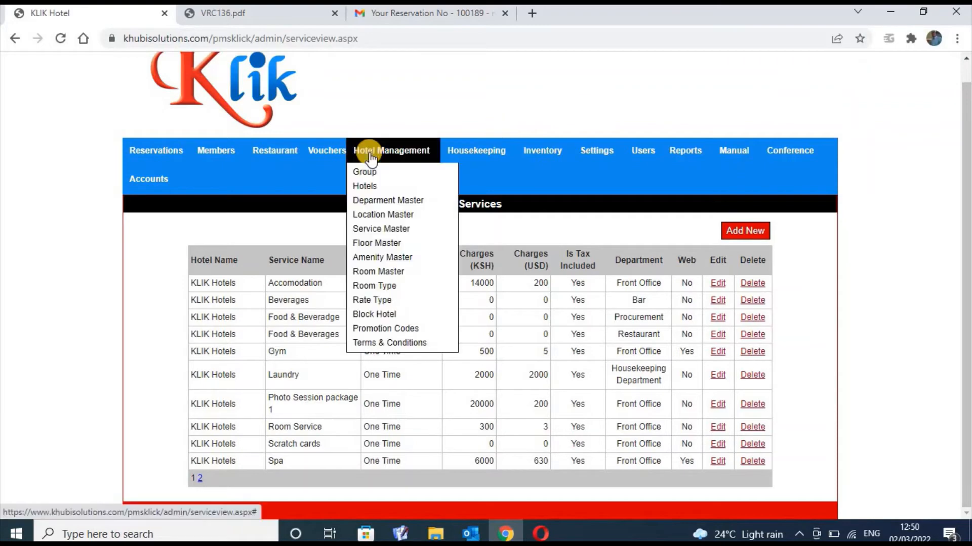
View the hotel locations list, then switch to Department Master listing Accounts through Kitchen
click(374, 217)
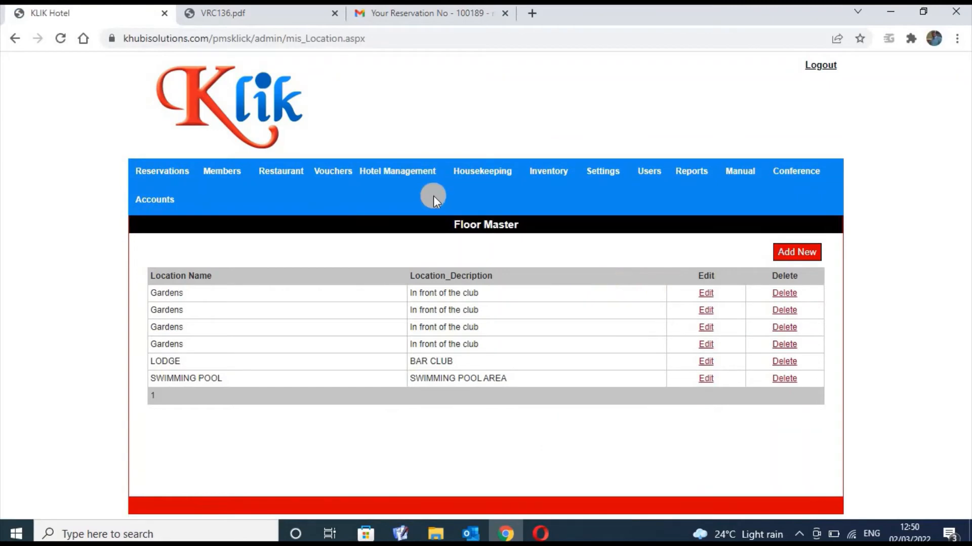
click(407, 178)
mouse_move(400, 173)
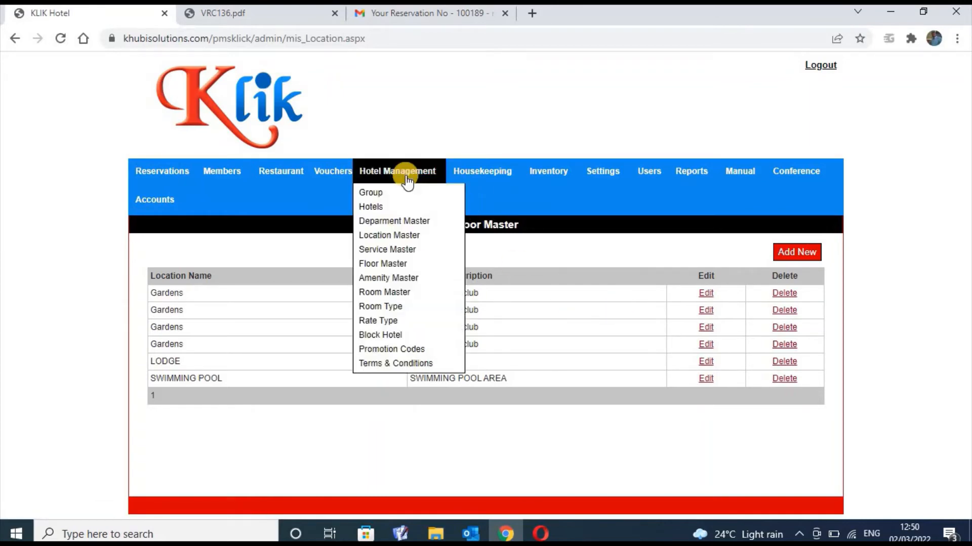
click(408, 225)
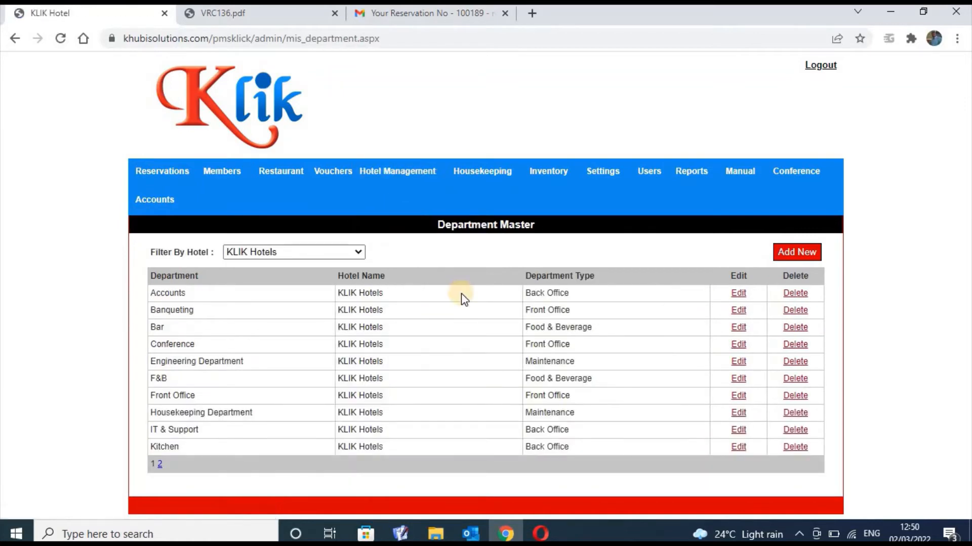
Go from Department Master to the Hotels list through the Hotel Management menu
click(396, 174)
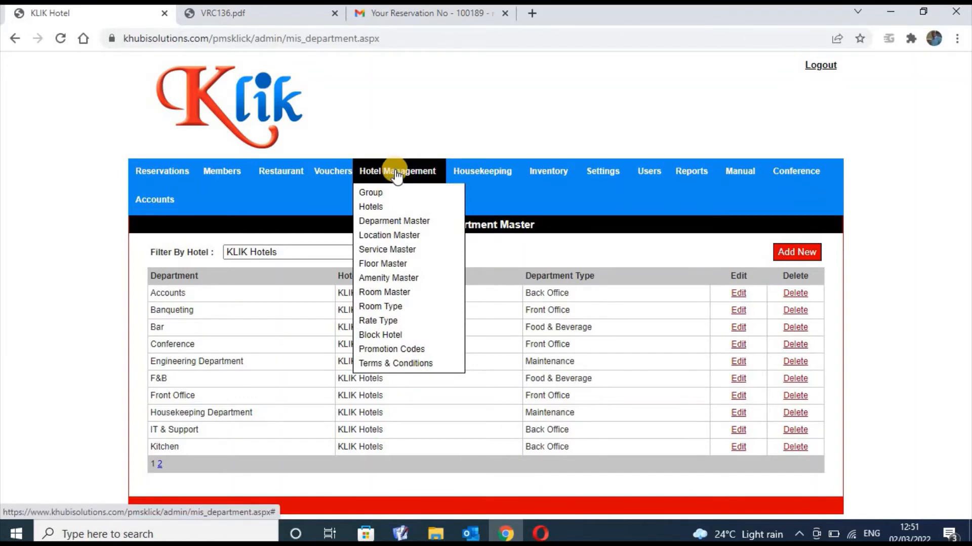
click(385, 207)
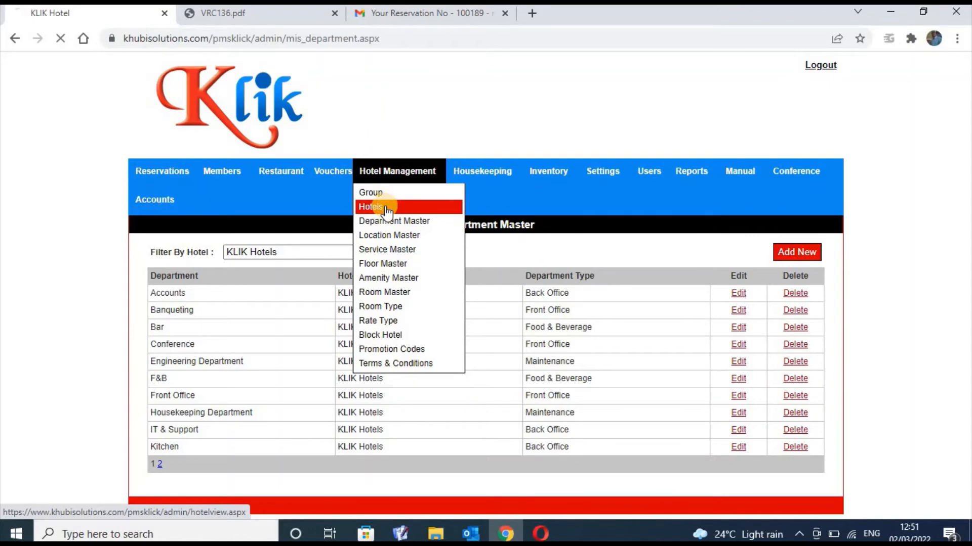
Show KLIK Hotels' room rates, pairing room types with rate types such as Deluxe with TWIN FullBoard
click(399, 179)
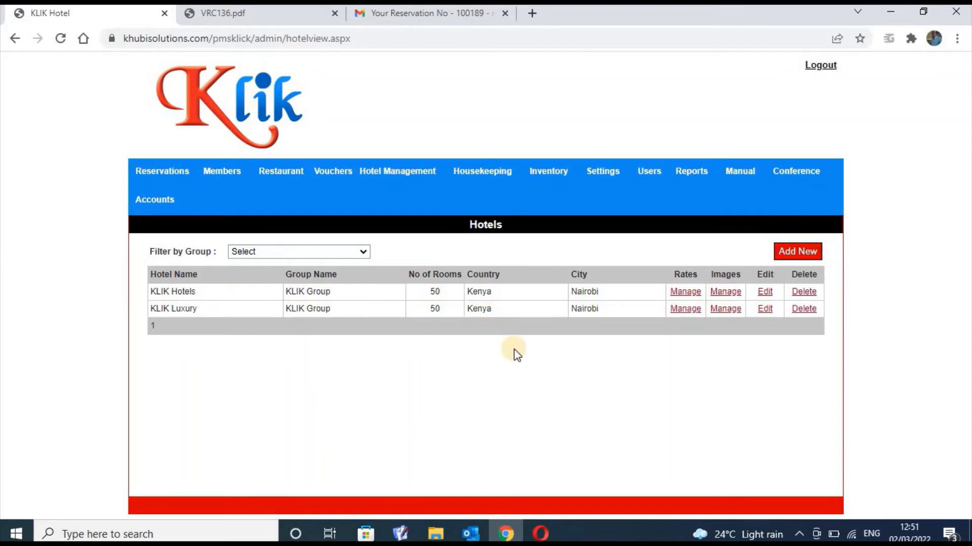
click(687, 292)
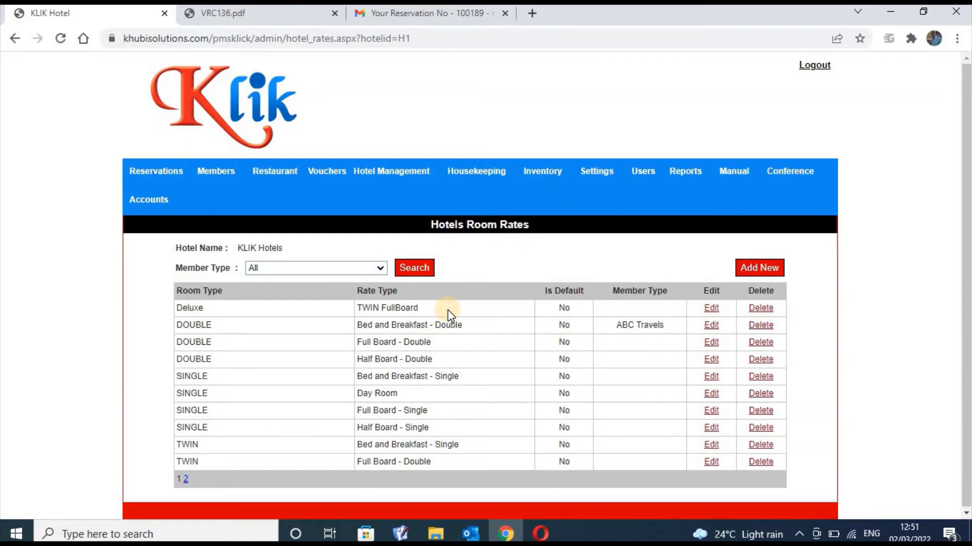
Edit the first Room Rates row, Deluxe with TWIN FullBoard
click(711, 308)
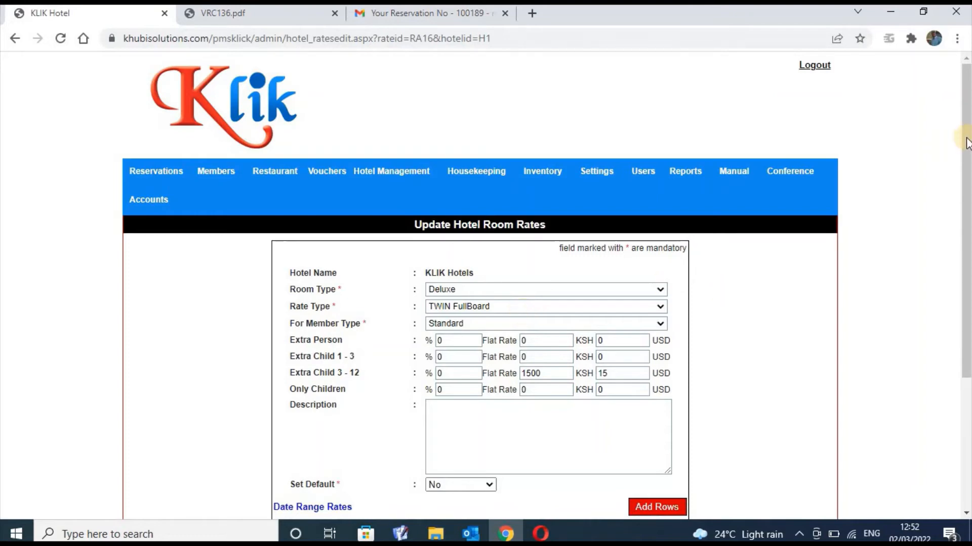
scroll(965, 212, down, 4)
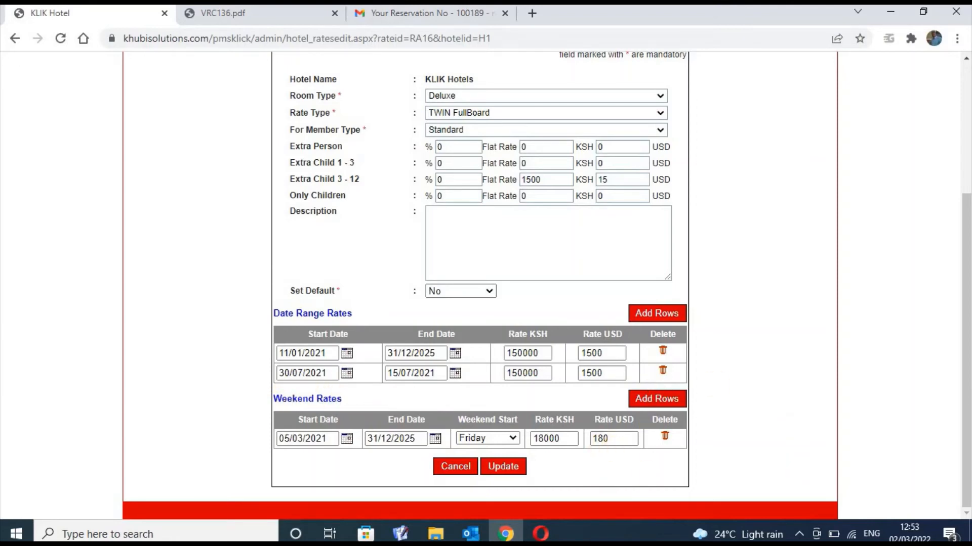
drag(966, 288, 966, 209)
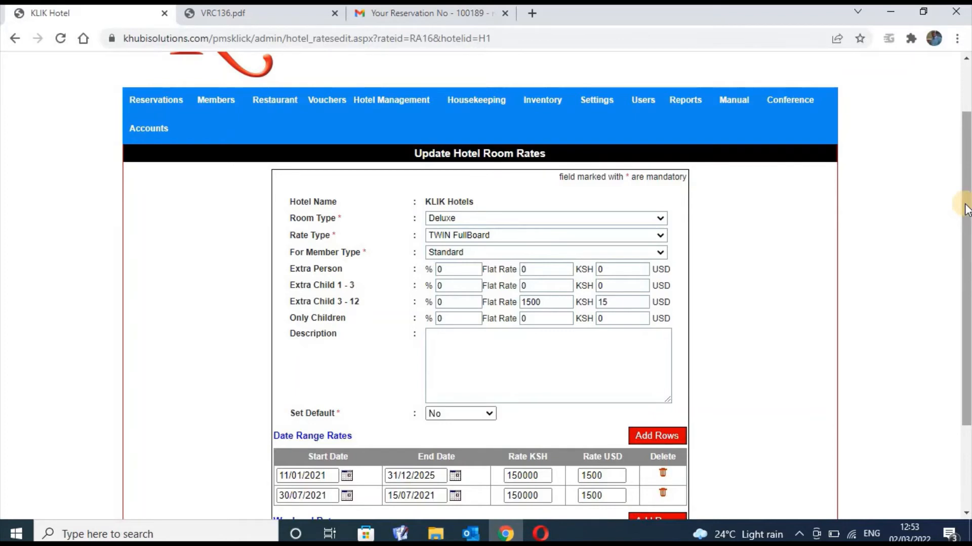
click(452, 300)
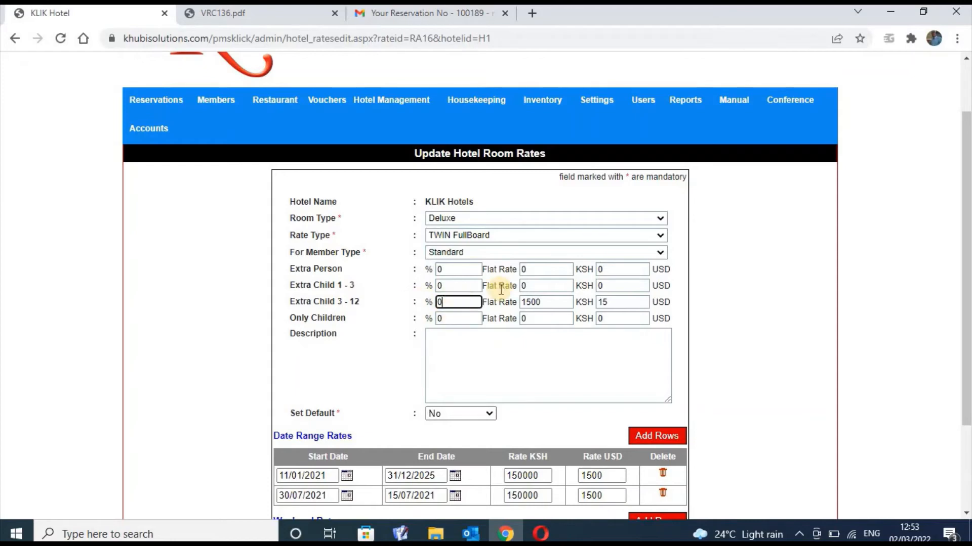
click(620, 299)
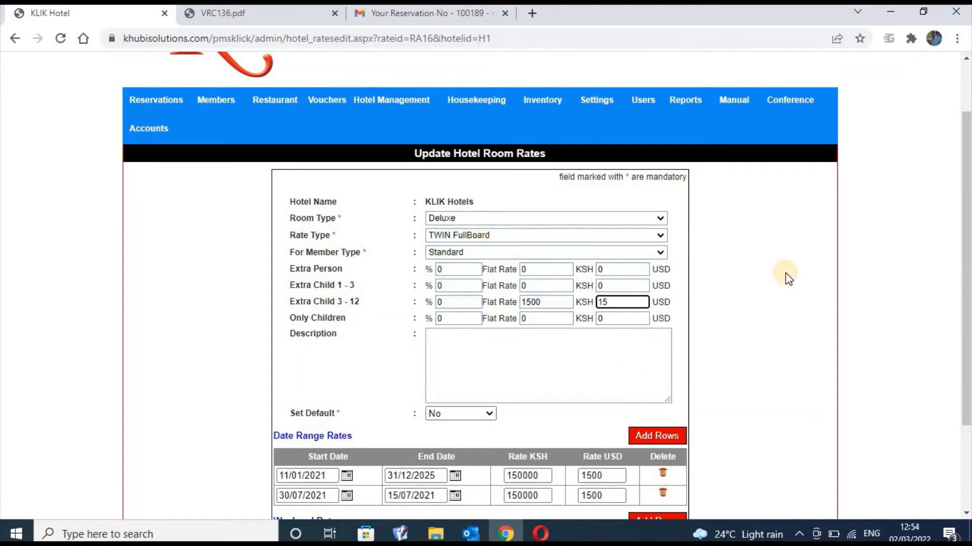
drag(969, 183, 962, 86)
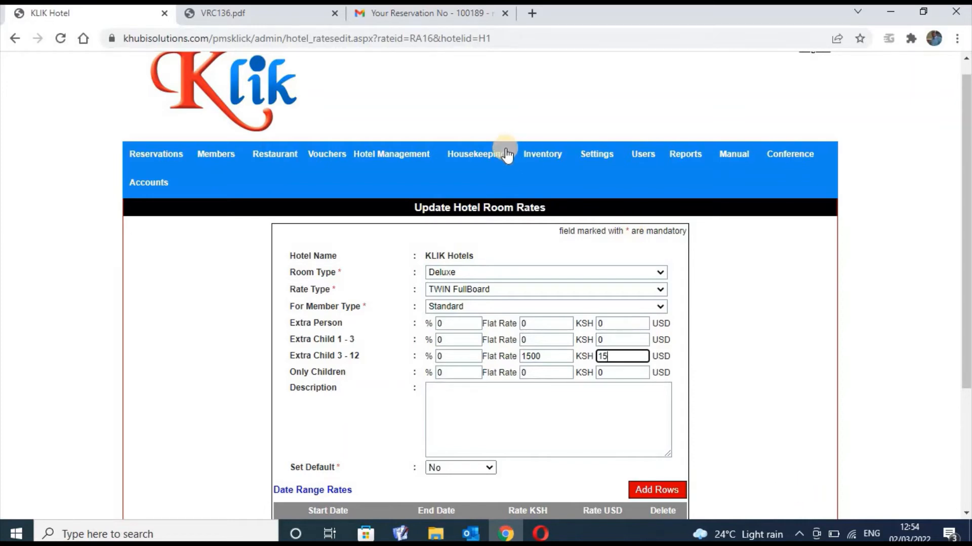
Leave the rate form for the hotel Groups list with KLIK Group and KLIK Khubi
mouse_move(409, 162)
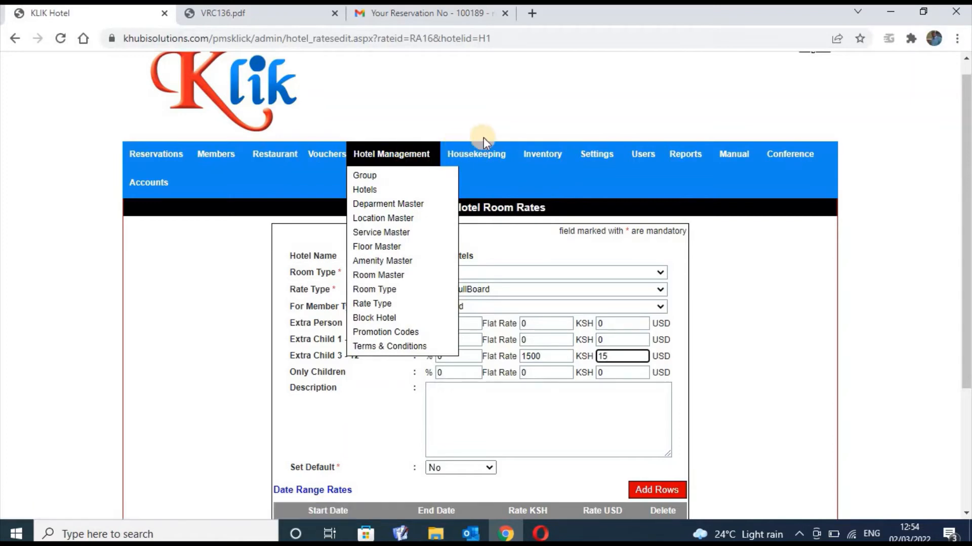
click(395, 177)
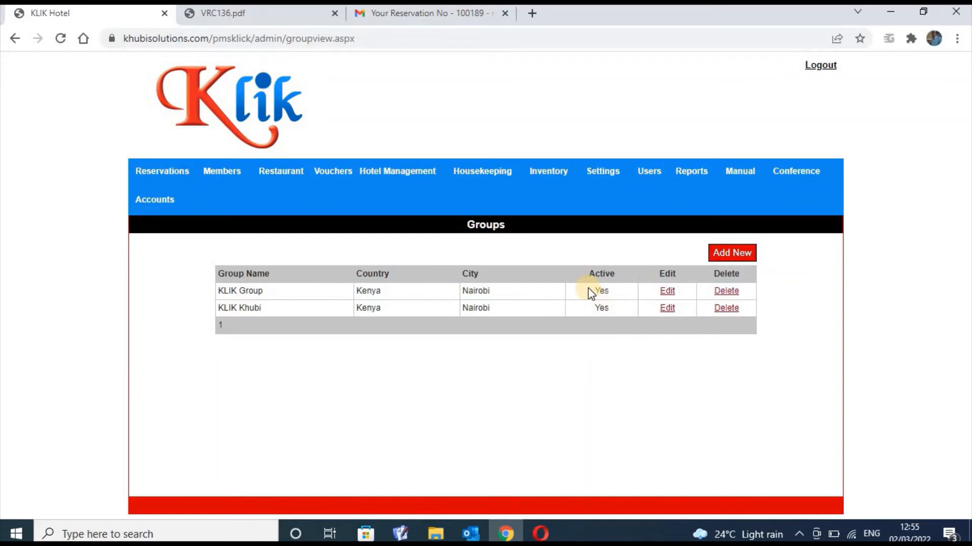
click(403, 168)
Show the Hotels list filtered by group to KLIK Group
click(393, 208)
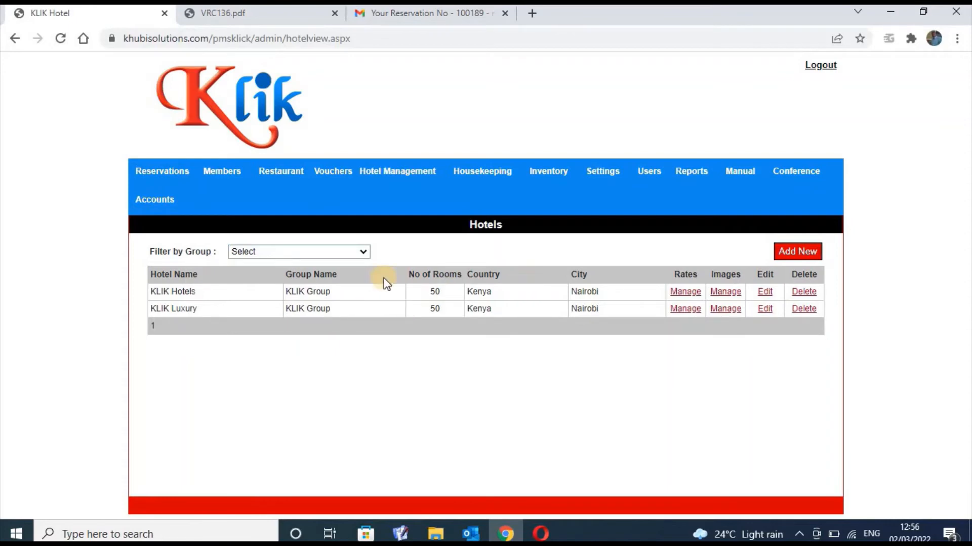
mouse_move(429, 171)
click(361, 254)
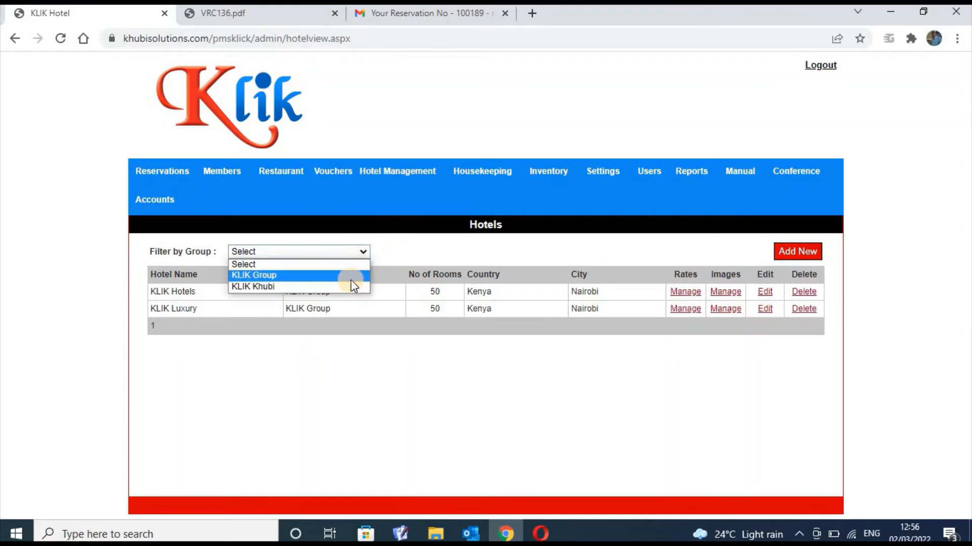
click(351, 276)
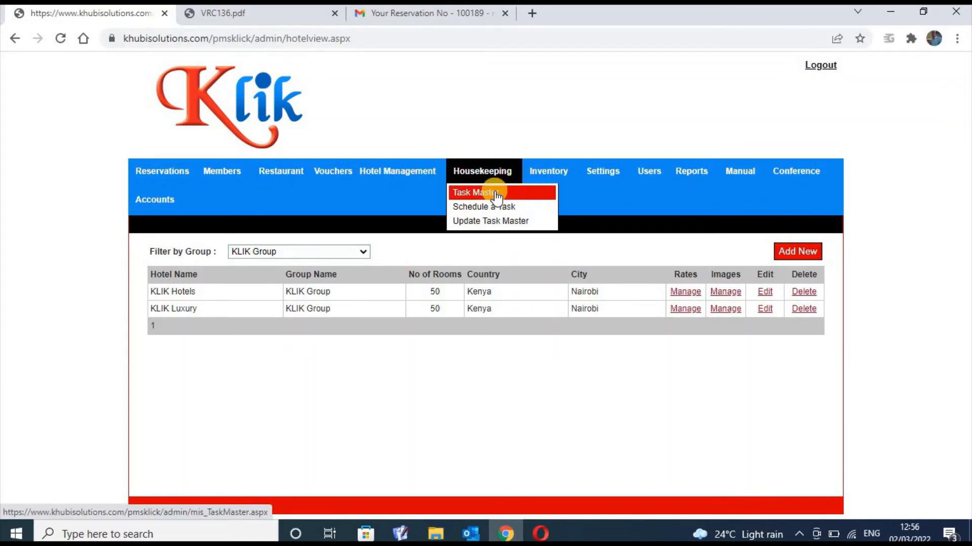
Browse Housekeeping's Task Master and Schedule a Task lists, then start a new KLIK Hotels task
click(494, 194)
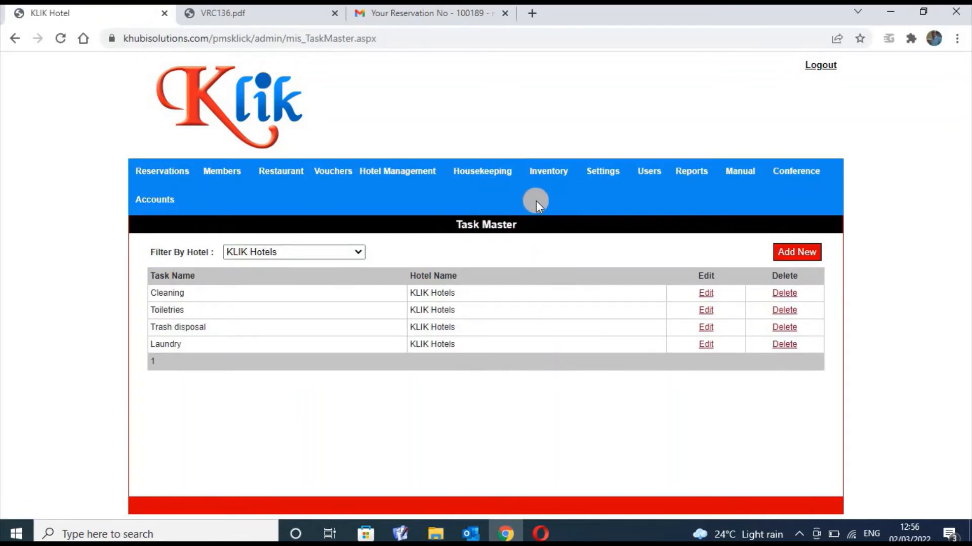
click(503, 174)
mouse_move(491, 167)
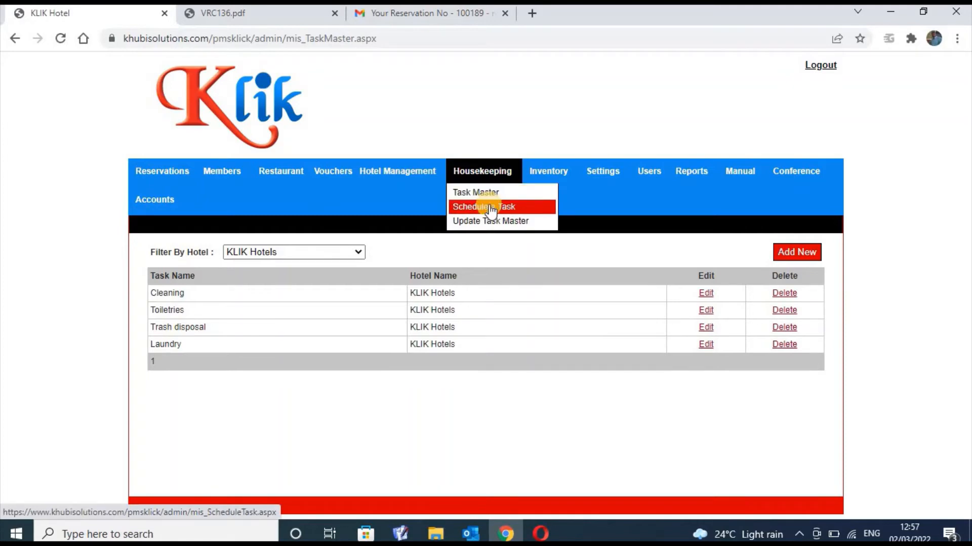
click(491, 208)
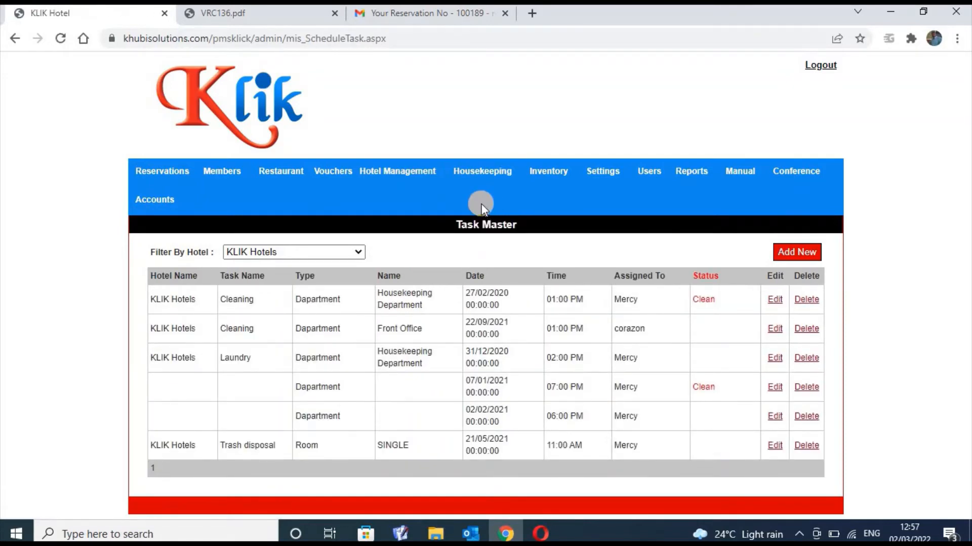
mouse_move(485, 183)
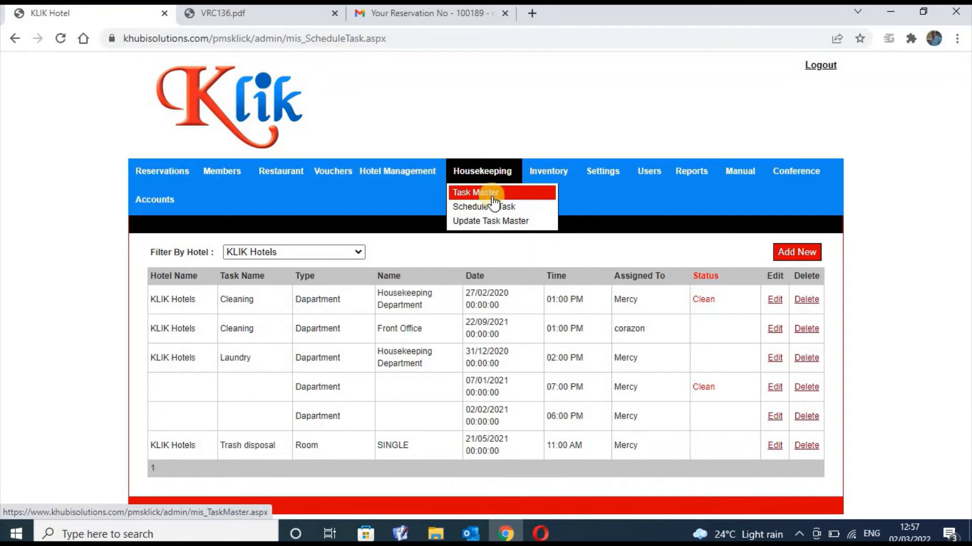
click(493, 194)
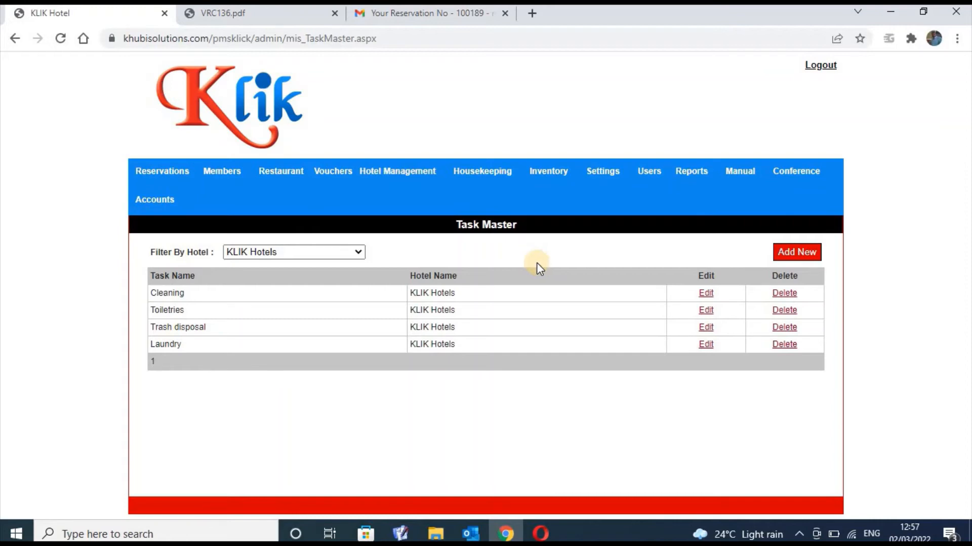
mouse_move(486, 171)
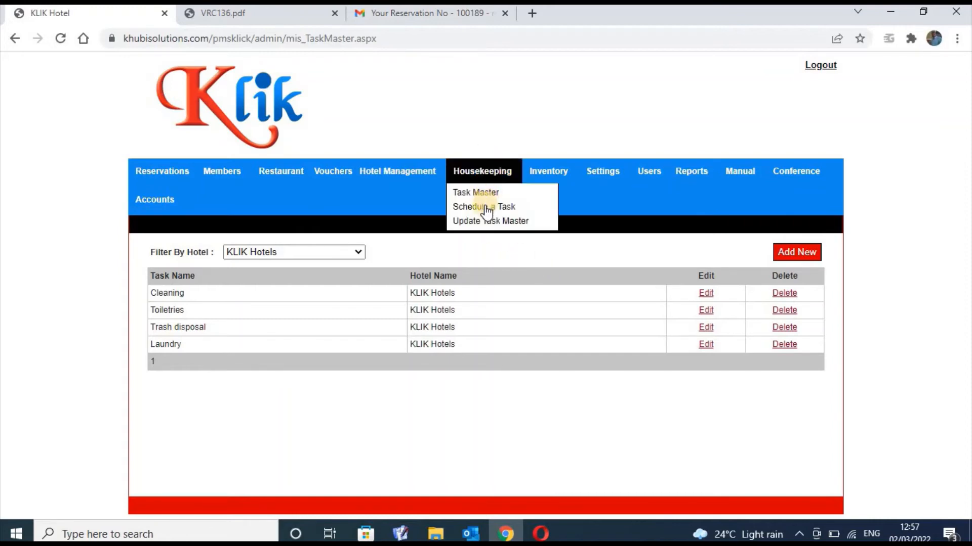
click(485, 208)
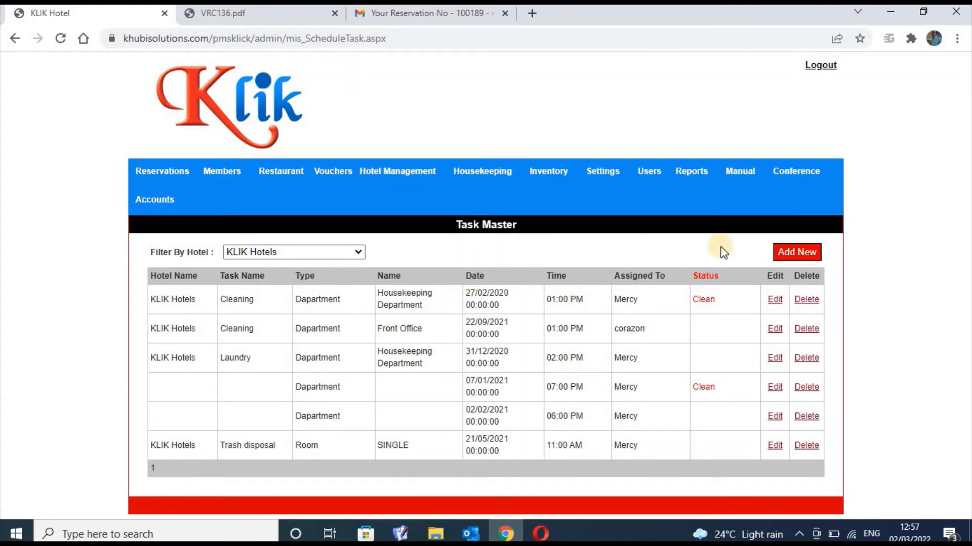
click(795, 253)
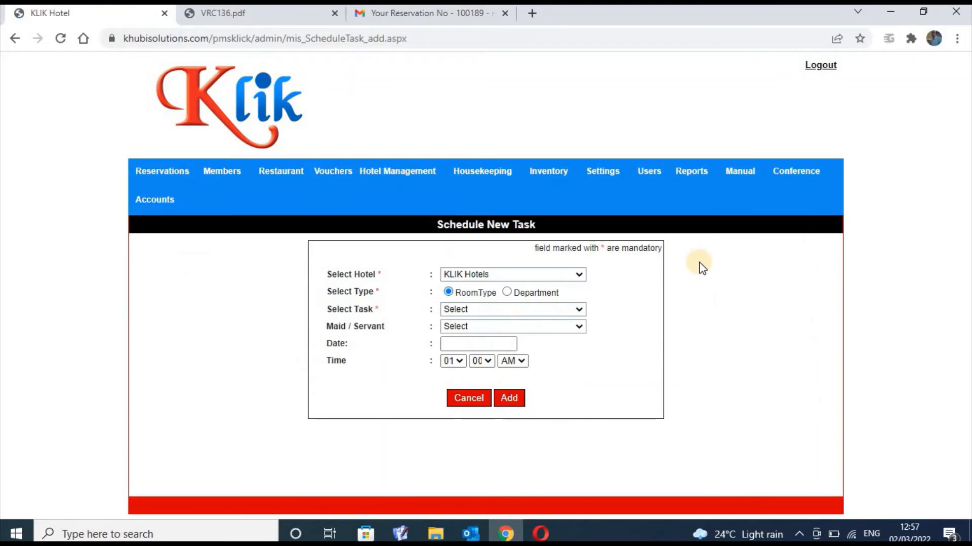
Make the task a Department task for Cleaning : Front Office, assigned to a staff member
click(546, 294)
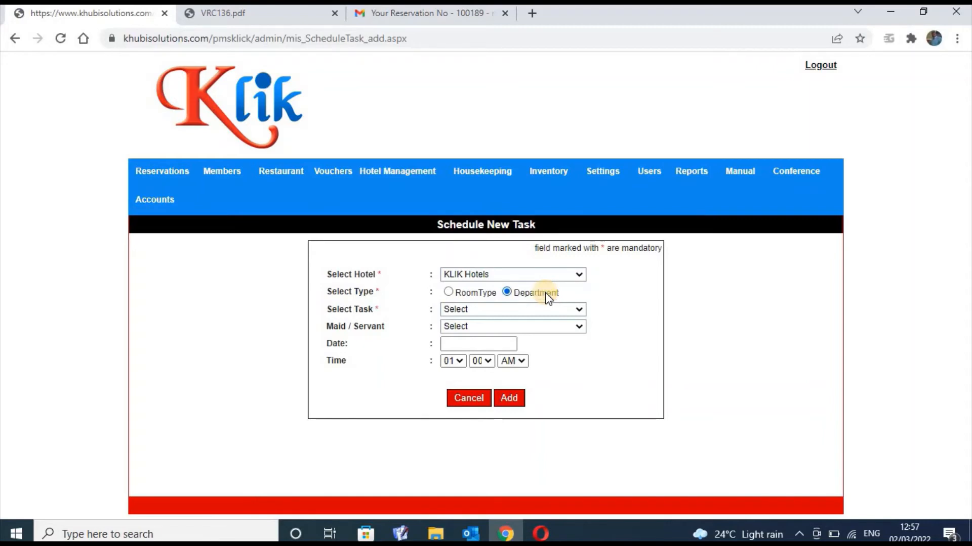
click(578, 310)
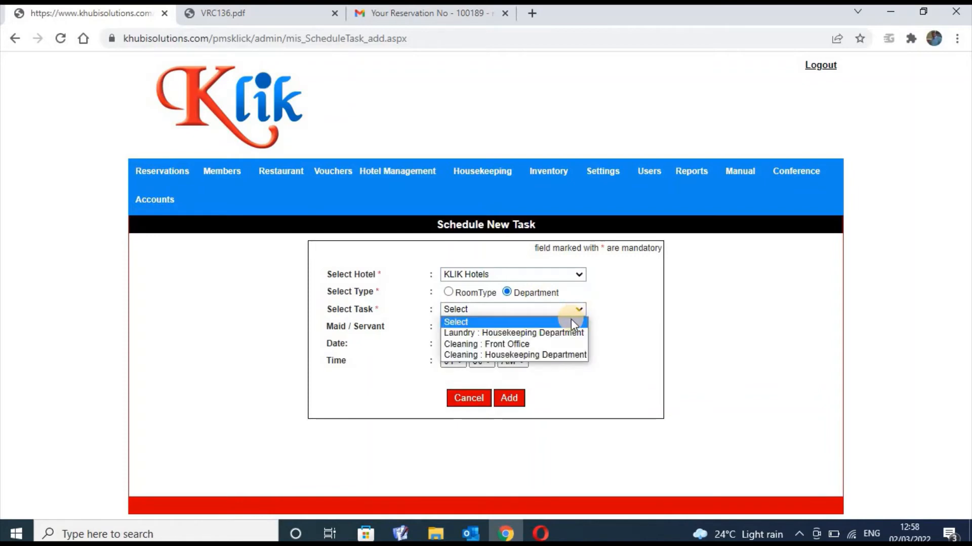
click(555, 344)
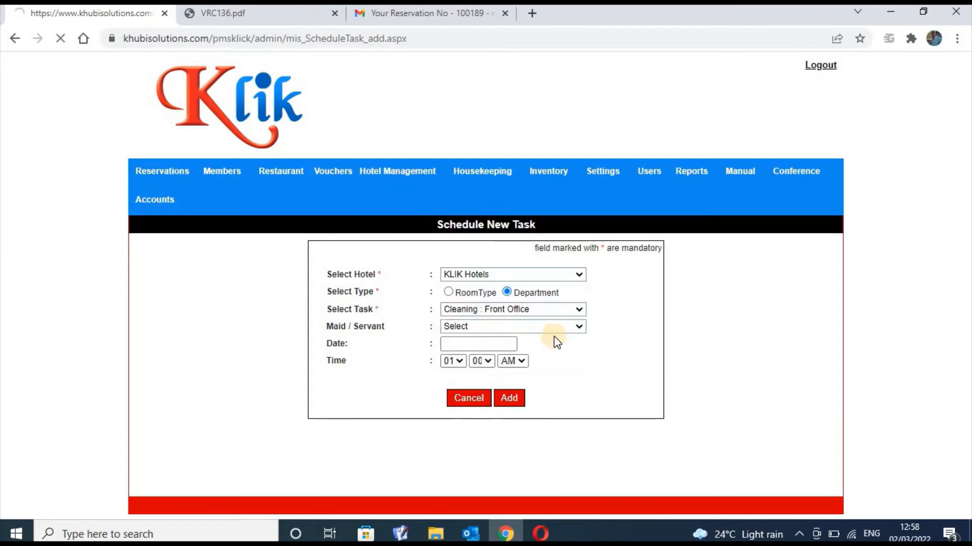
click(563, 324)
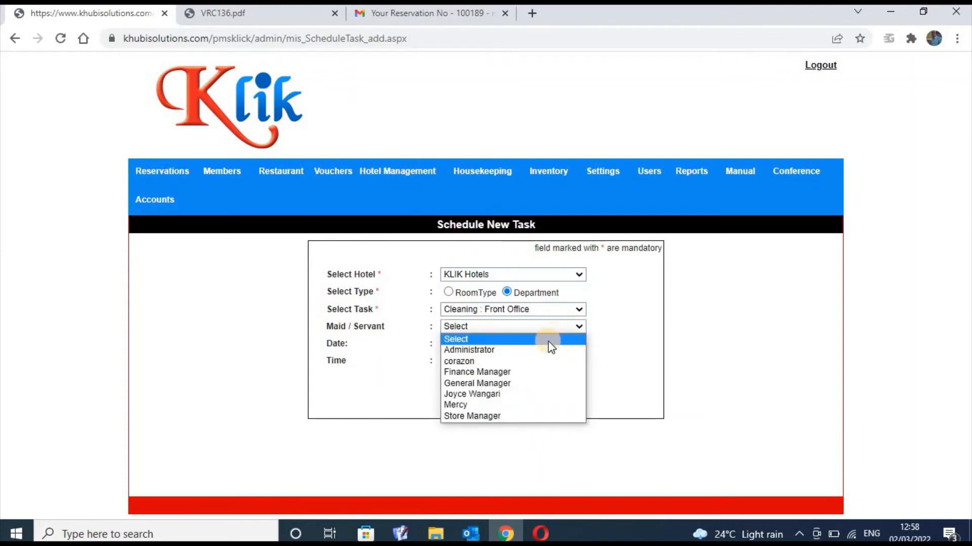
click(538, 362)
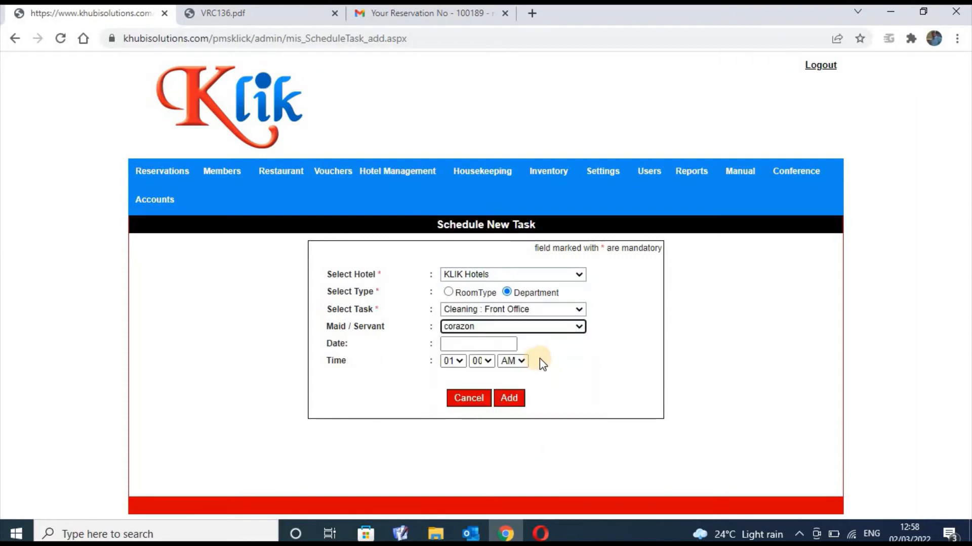
click(497, 342)
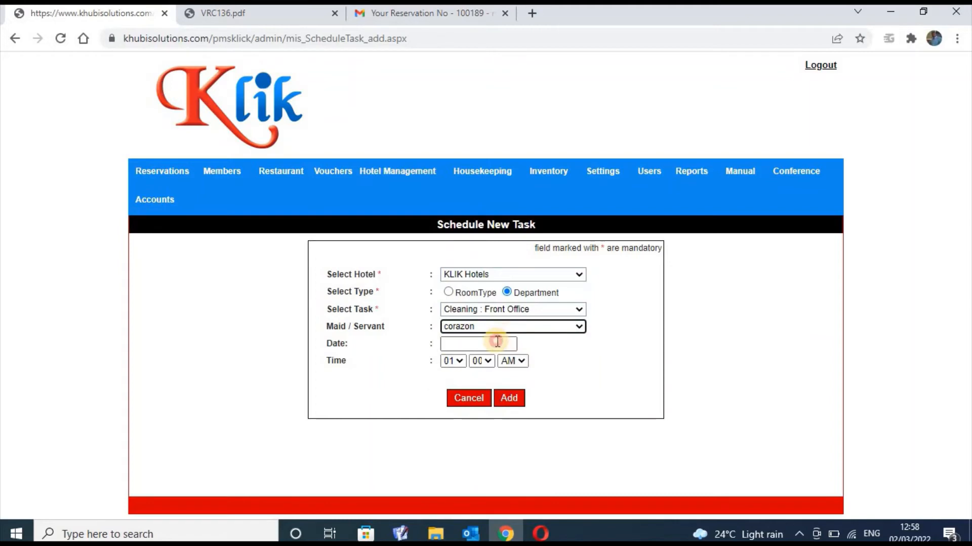
Close the date calendar without choosing a date
click(618, 365)
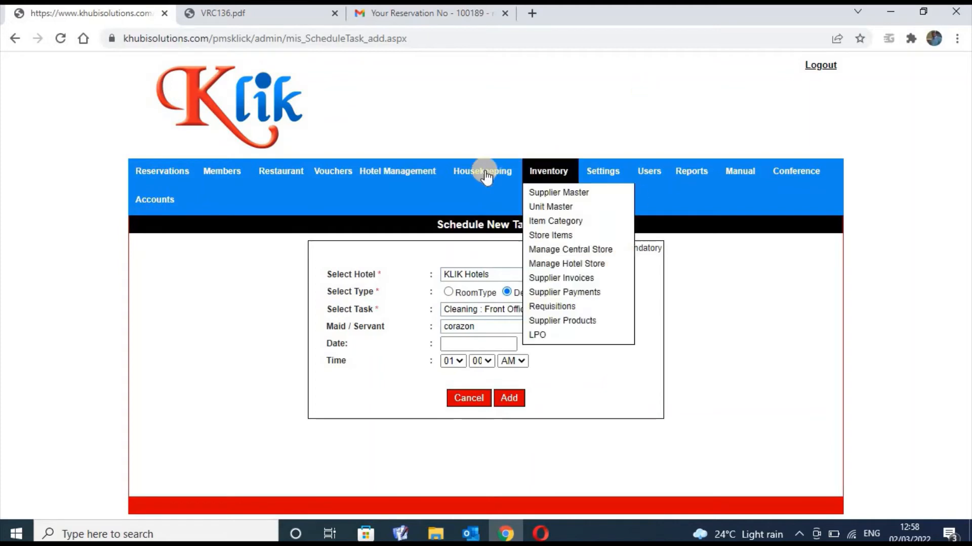
Abandon the unsaved task and go to Housekeeping's Update Task Master page
mouse_move(482, 172)
click(493, 228)
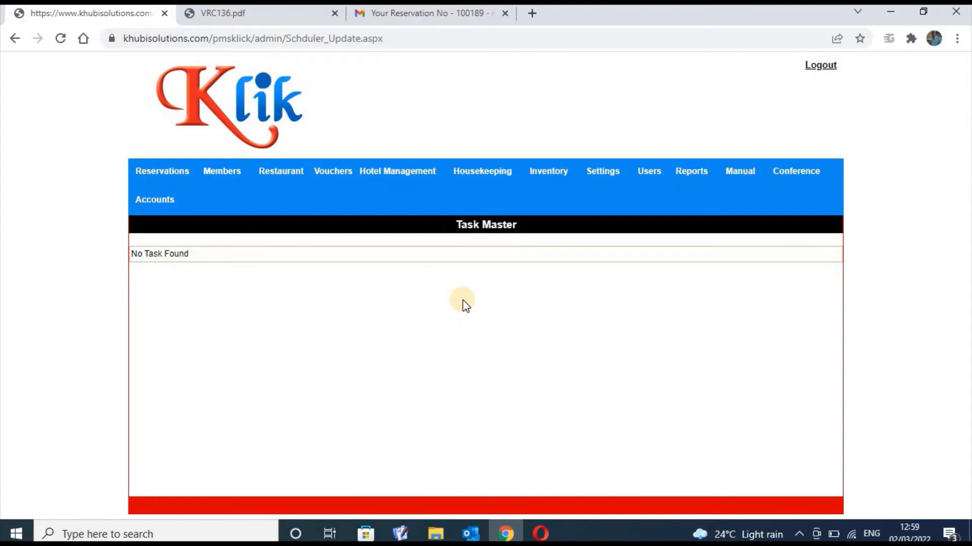
View the seven KLIK Hotels task types in Task Master, then the scheduled tasks table
mouse_move(495, 170)
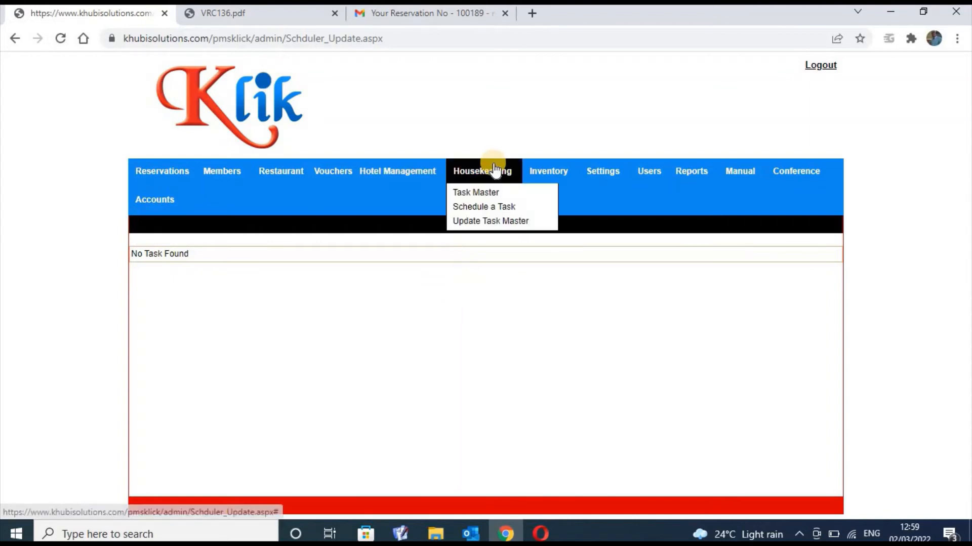
click(487, 194)
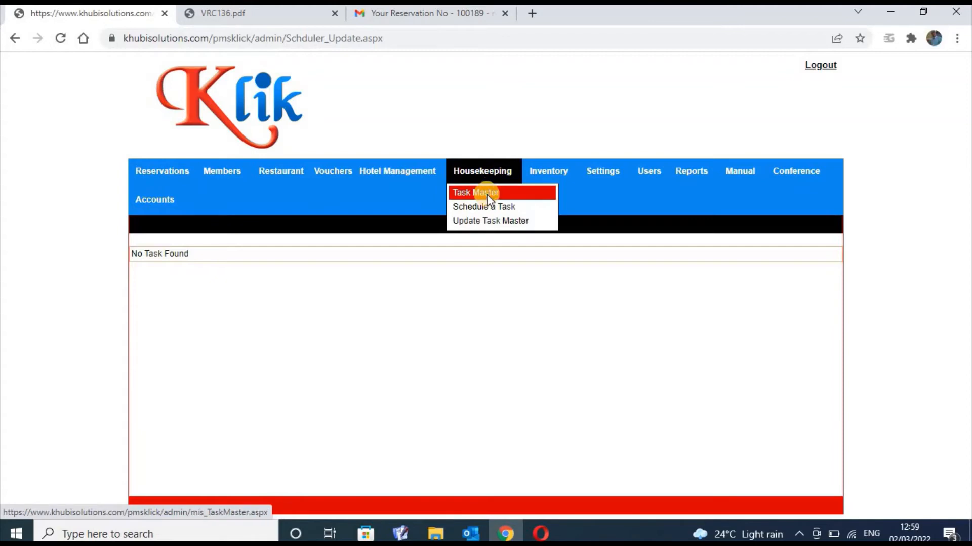
mouse_move(500, 181)
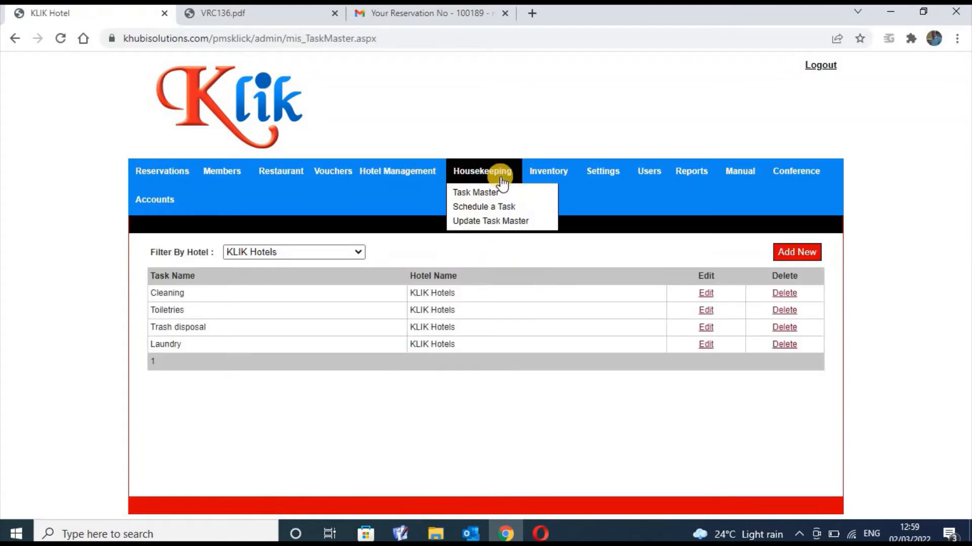
click(499, 211)
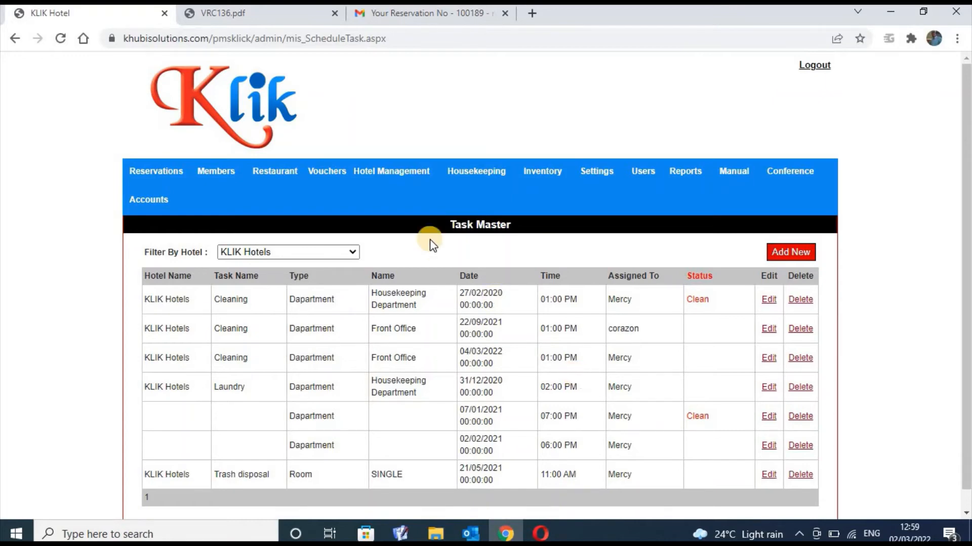
mouse_move(147, 171)
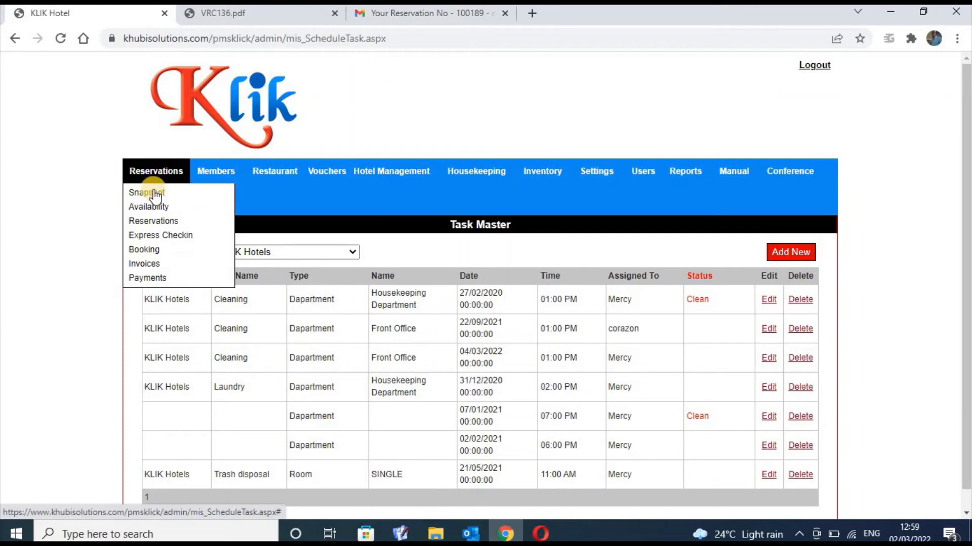
Open the Reservations Snapshot dashboard, scroll to its To Be Done tasks, and return to the top
click(155, 193)
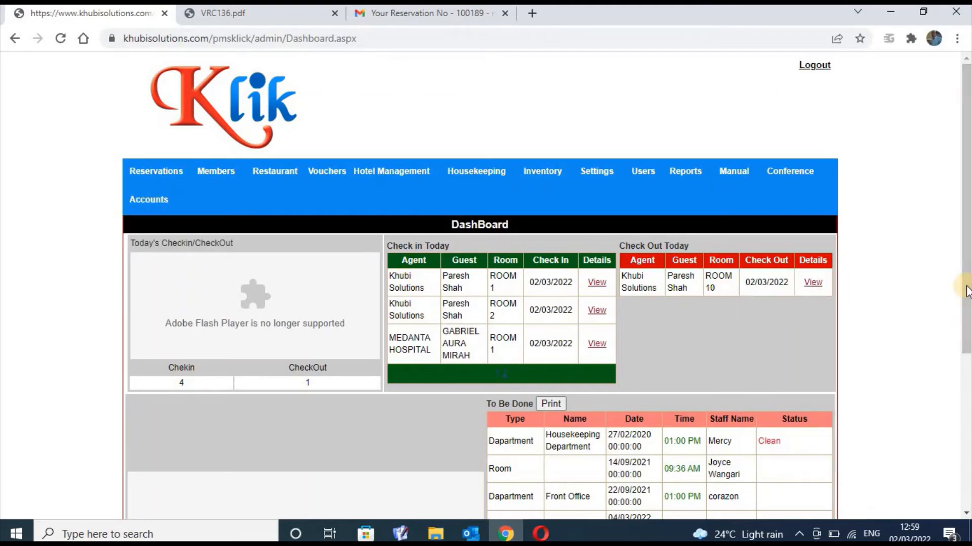
scroll(967, 248, down, 5)
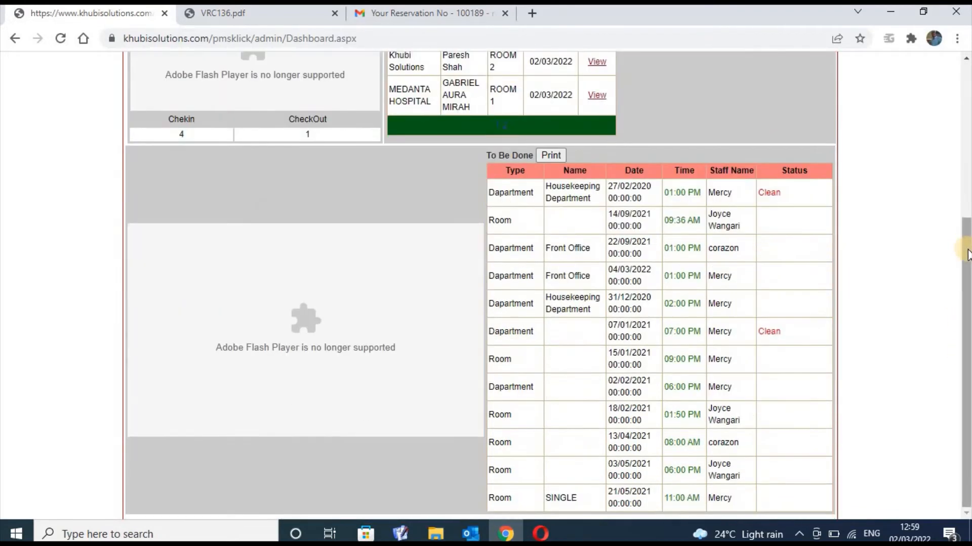
right_click(967, 302)
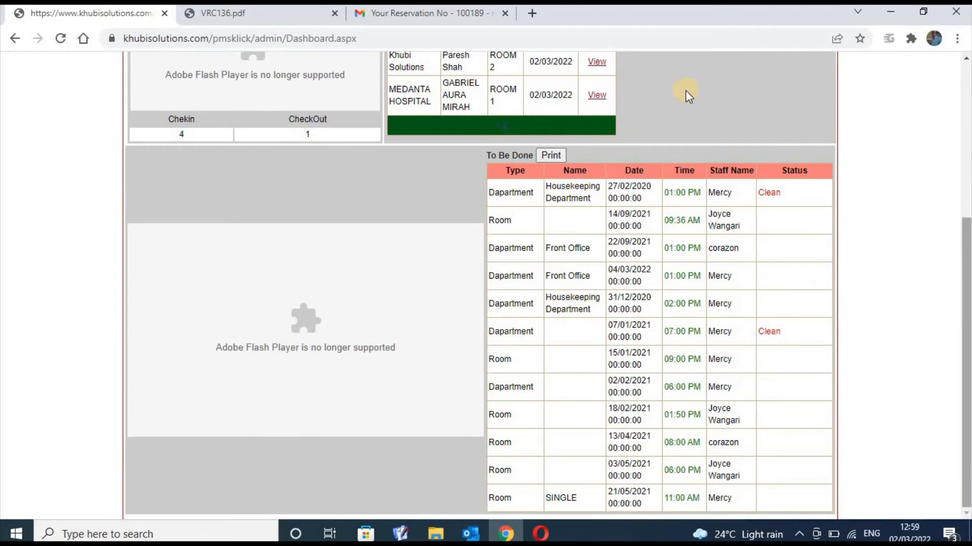
right_click(921, 270)
right_click(908, 232)
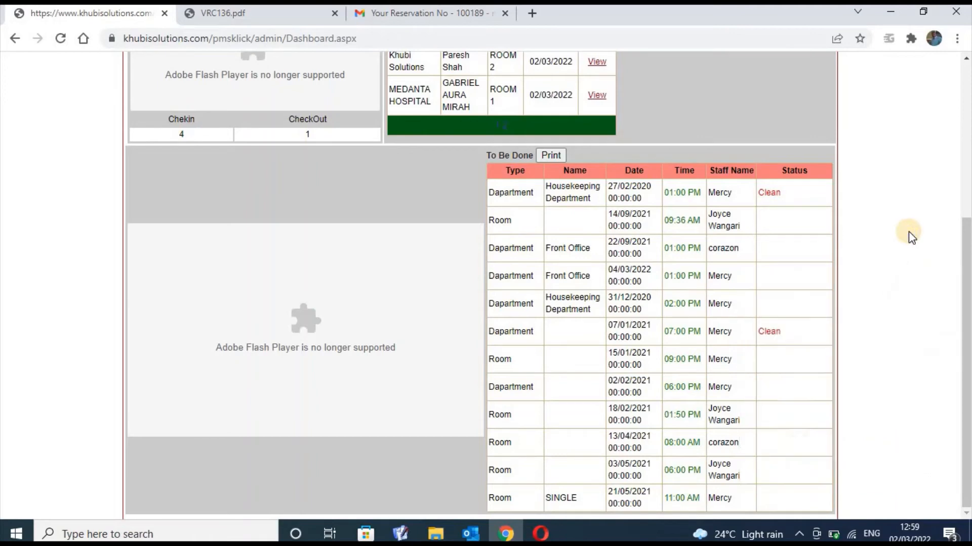
click(910, 462)
right_click(960, 284)
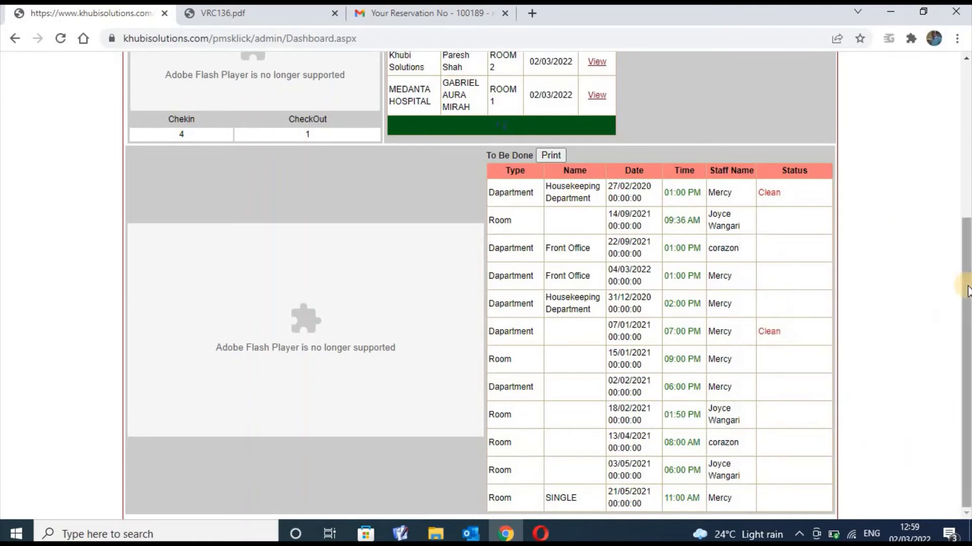
click(967, 235)
drag(967, 236, 967, 81)
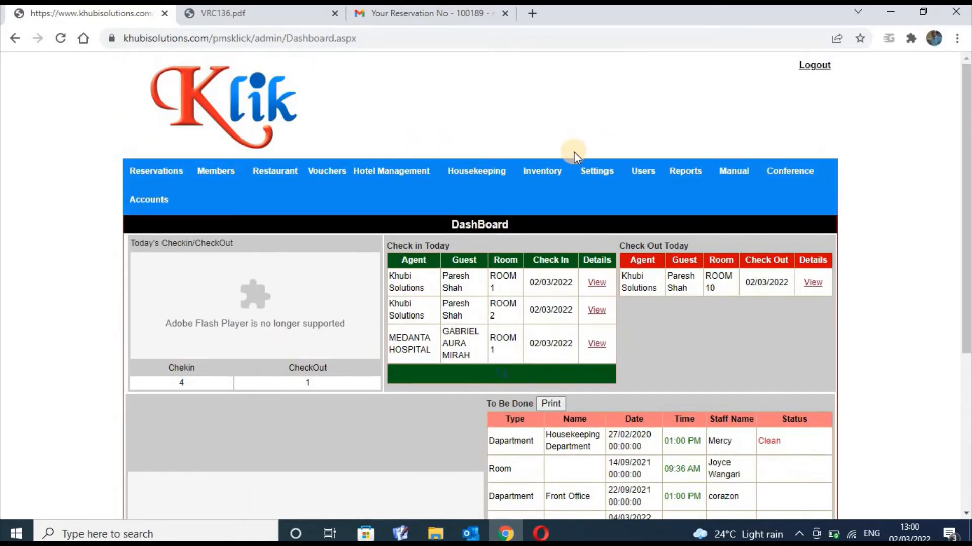
mouse_move(491, 177)
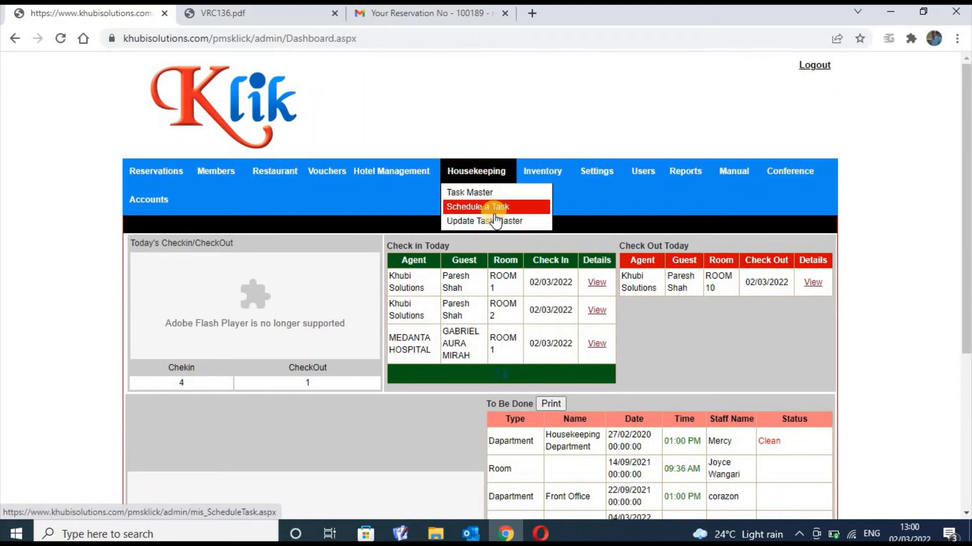
mouse_move(548, 173)
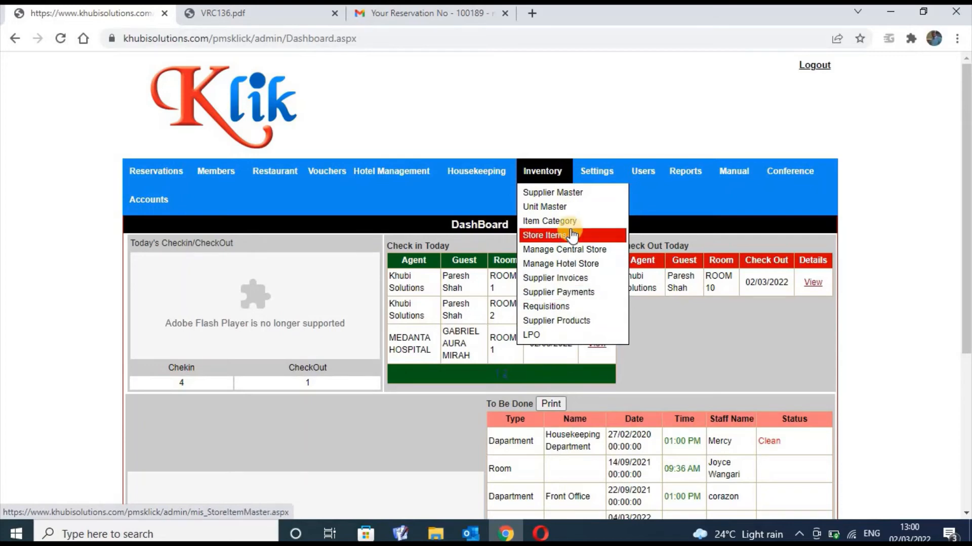
Go to Manage Central Store and start a new hotel store item entry
click(581, 257)
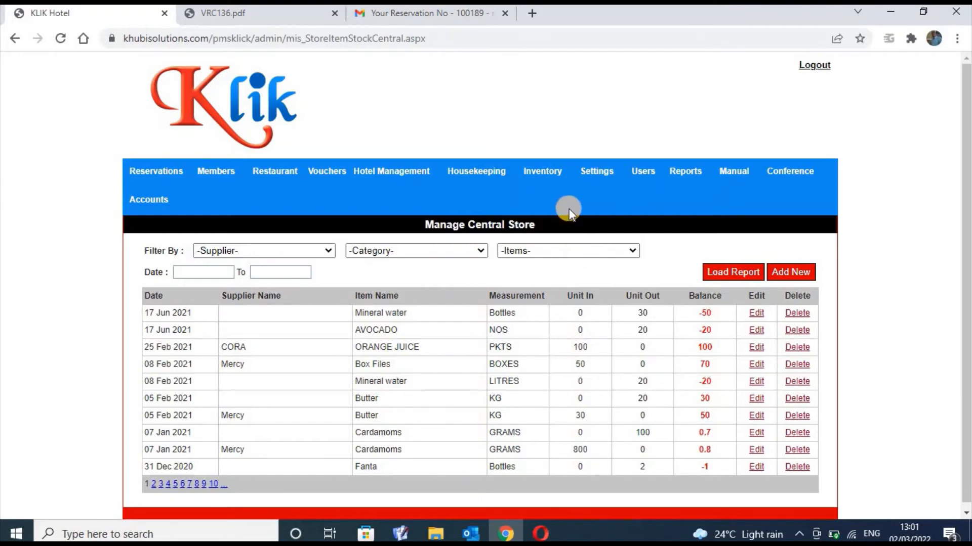
click(787, 268)
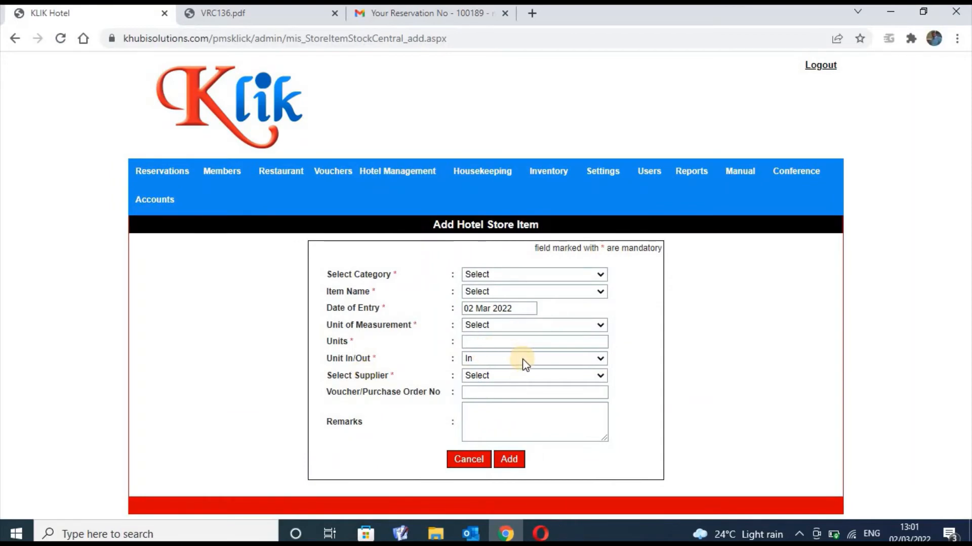
Keep stock direction In and select category FRUIT JUICES with item MANGO JUICE
click(593, 360)
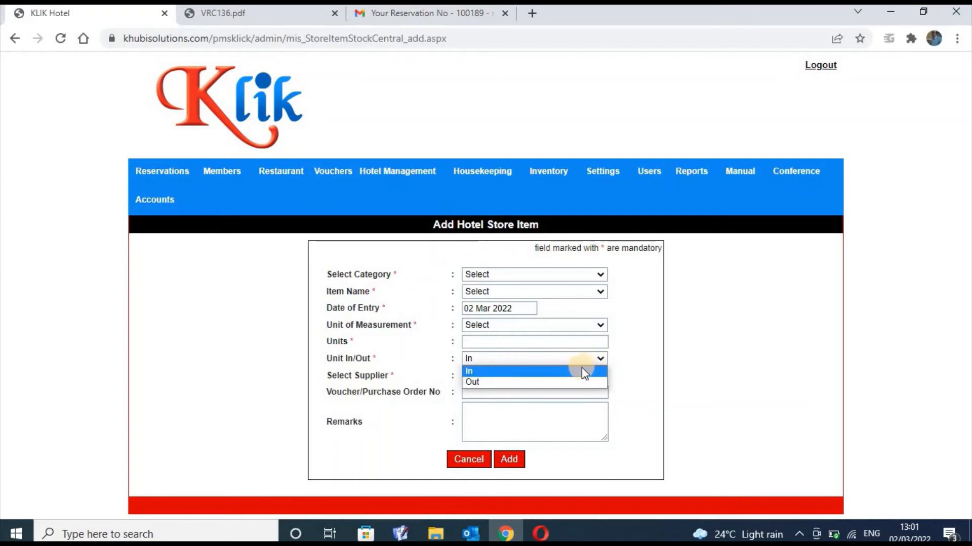
click(579, 361)
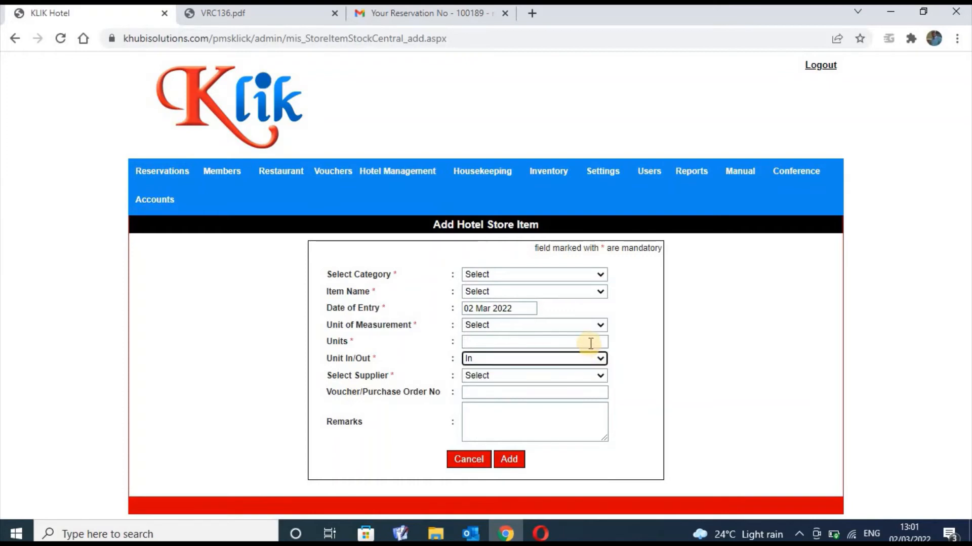
click(590, 342)
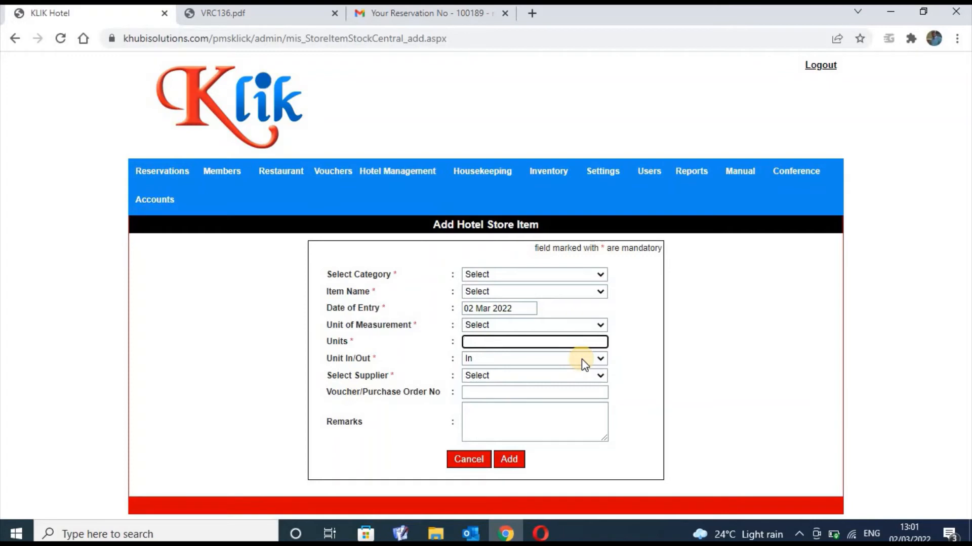
click(599, 274)
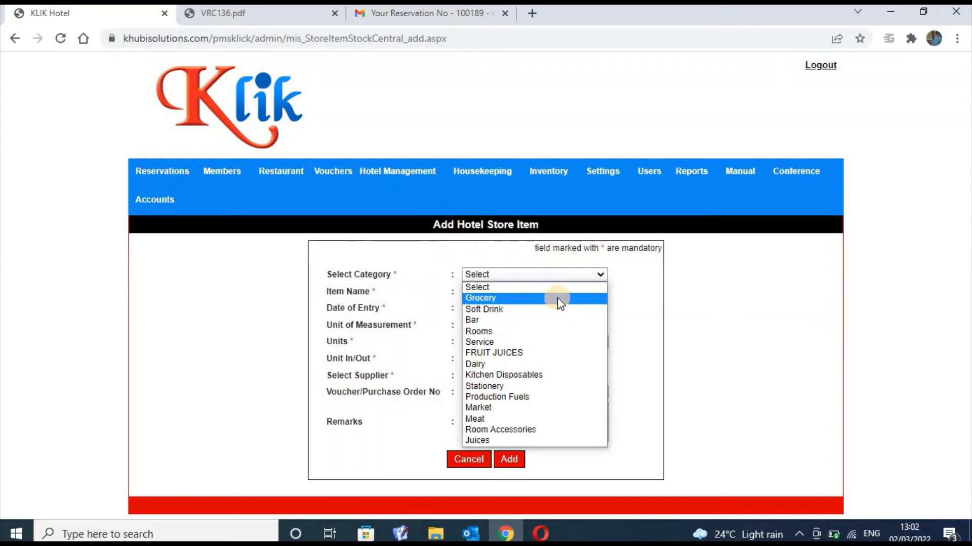
click(576, 271)
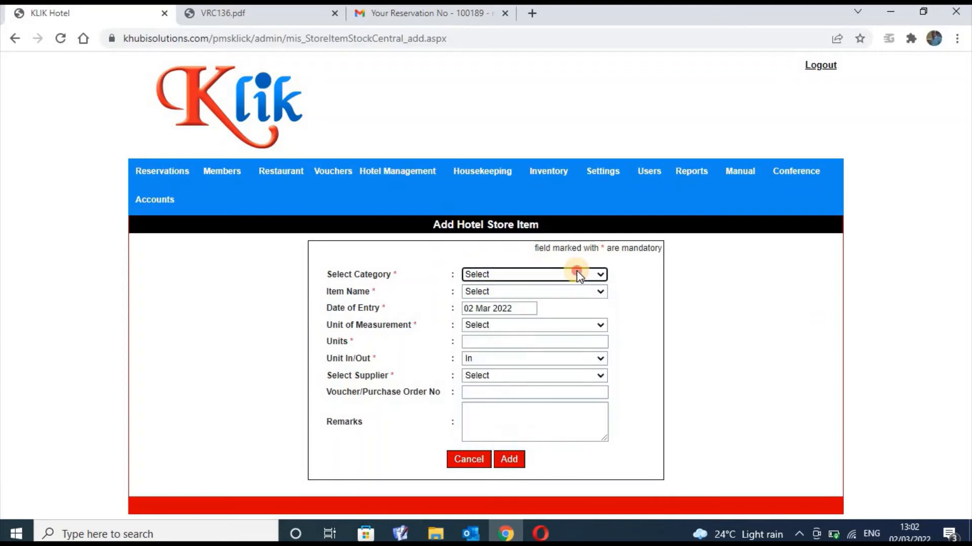
click(576, 271)
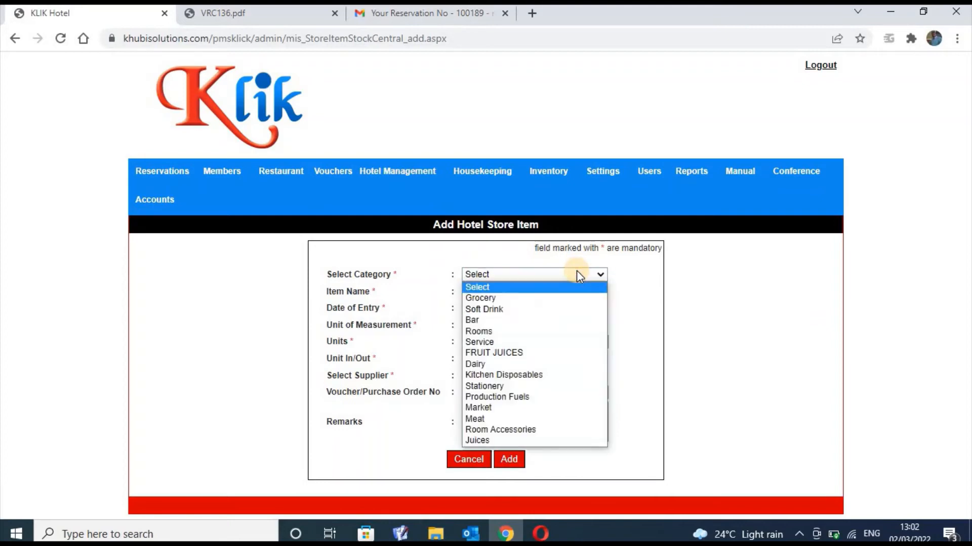
click(556, 298)
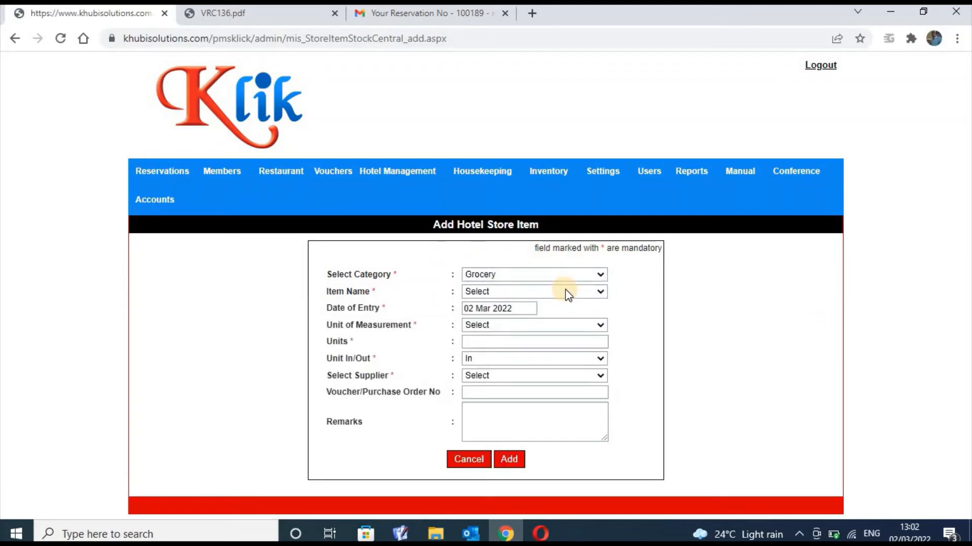
click(565, 291)
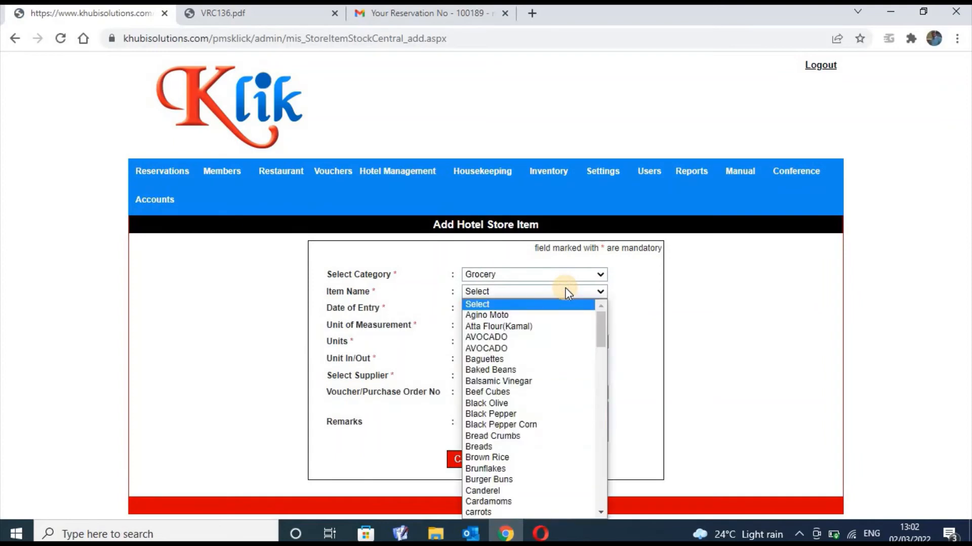
click(570, 274)
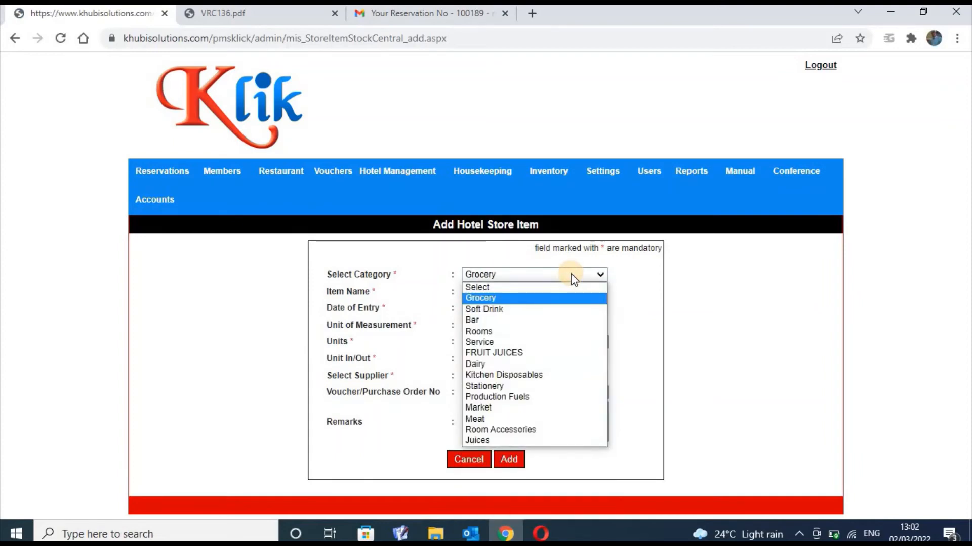
click(539, 354)
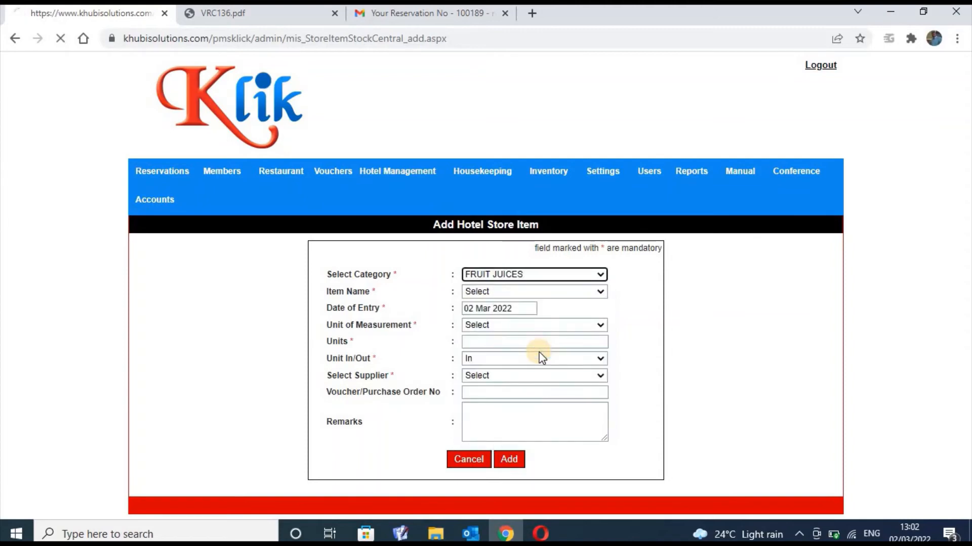
click(572, 292)
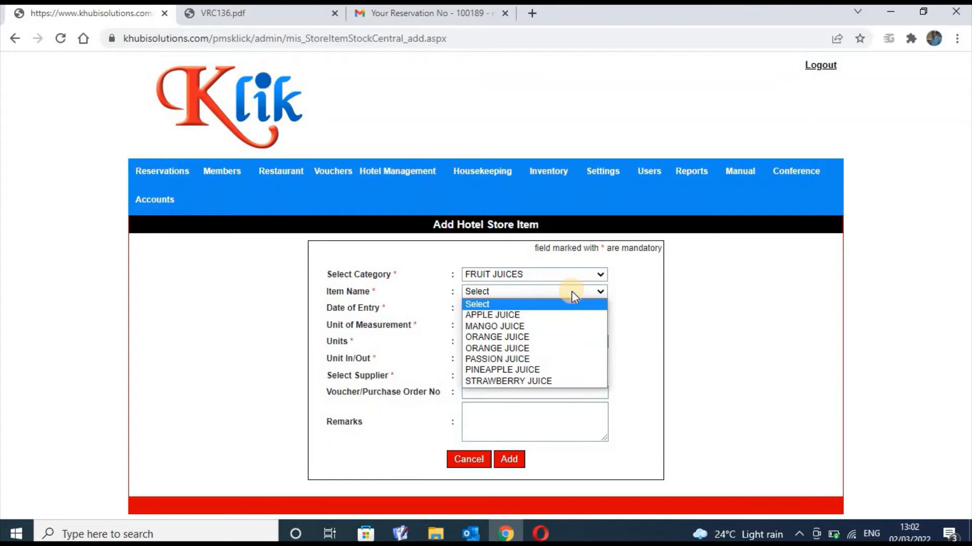
click(560, 329)
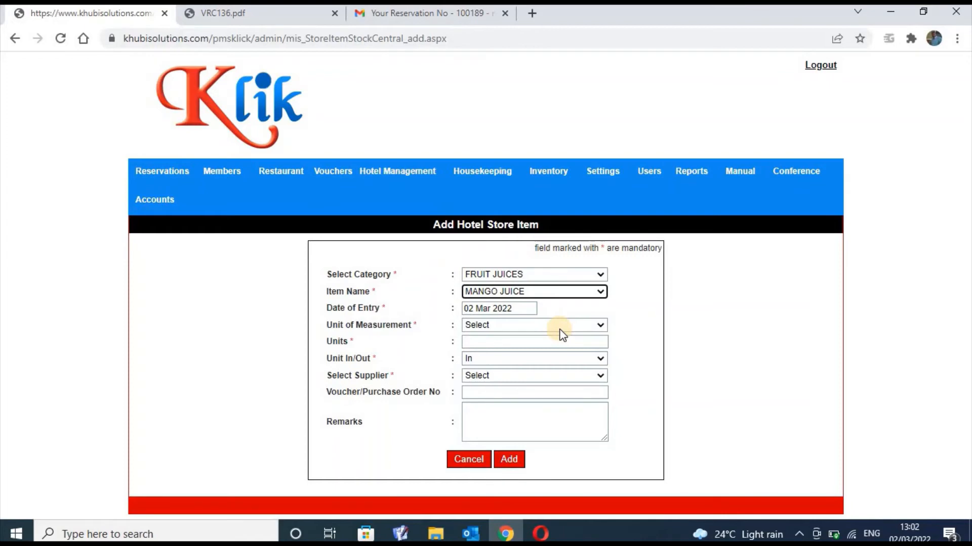
Enter 10 units and set RIMS as the unit of measurement
click(535, 341)
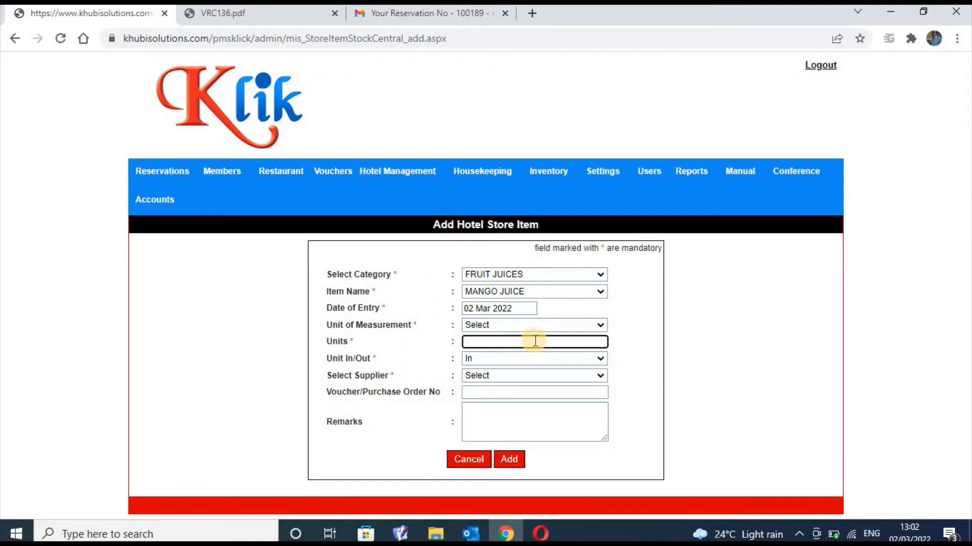
text(10)
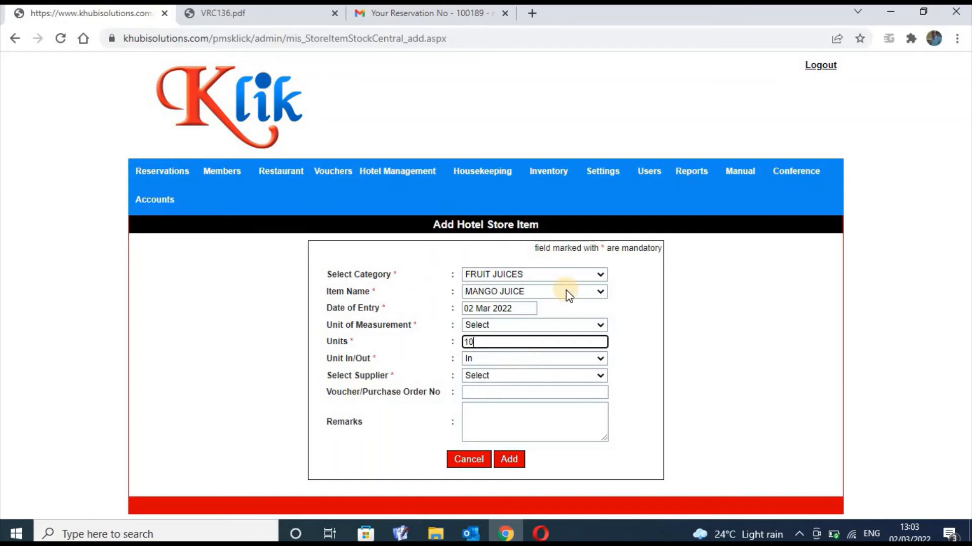
click(583, 325)
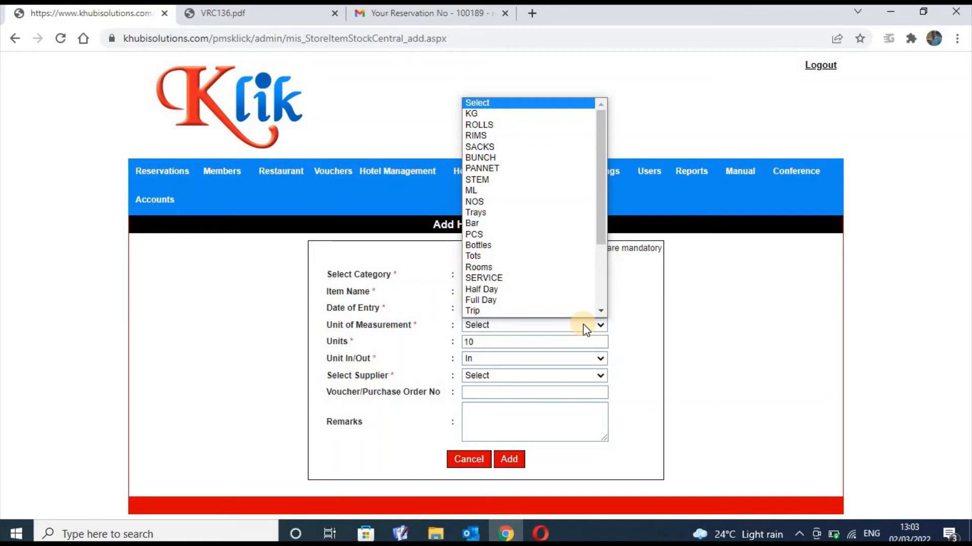
click(545, 140)
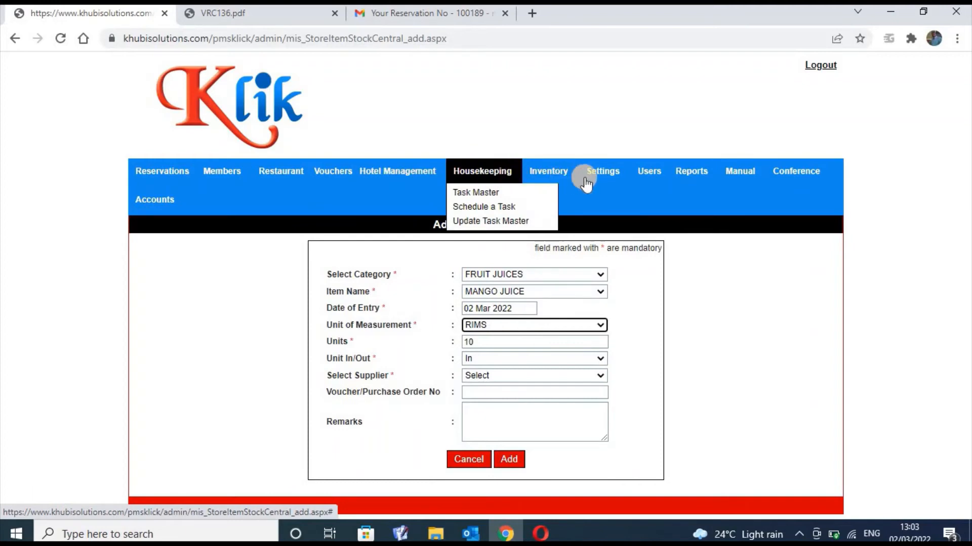
Review the Inventory menu items, then bring up the Settings dropdown with Manage Tax and Children Ages
mouse_move(559, 177)
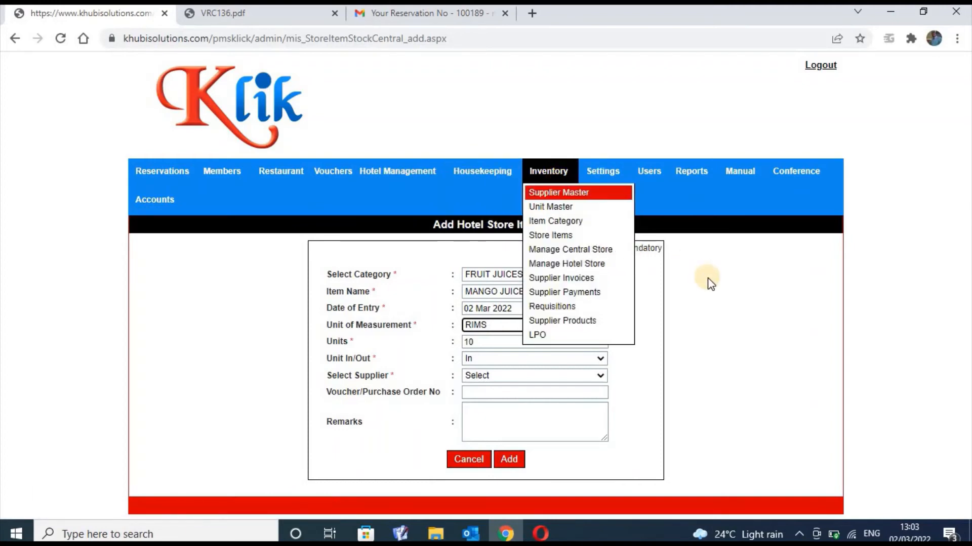
click(718, 293)
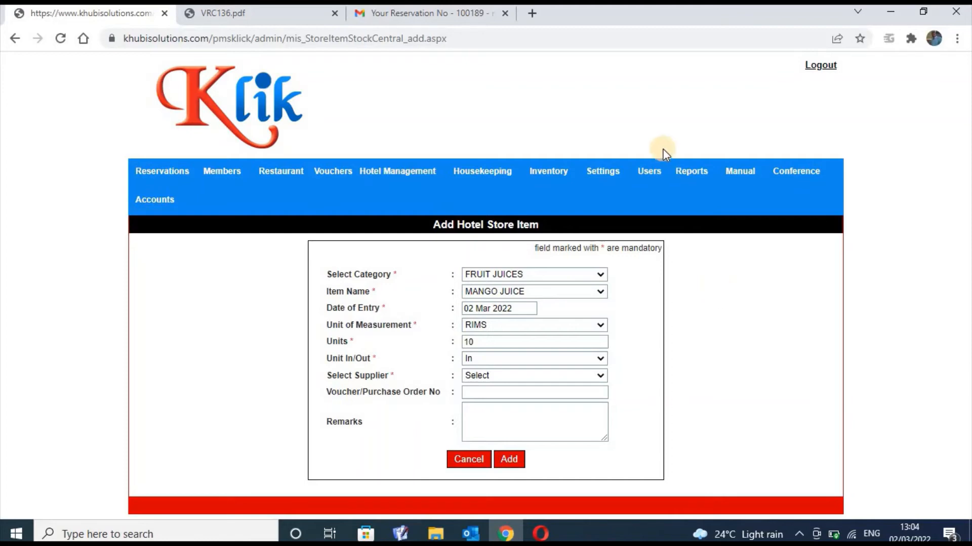
mouse_move(560, 178)
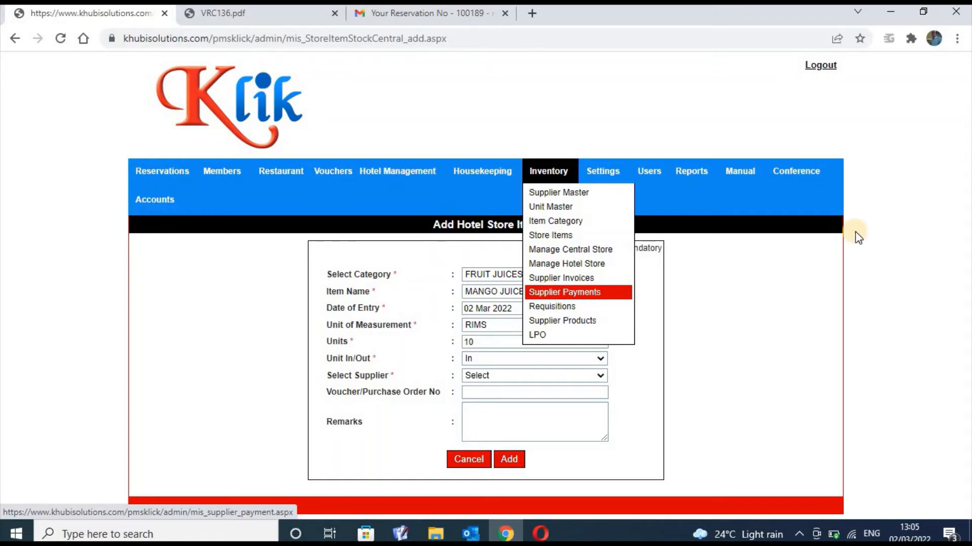
mouse_move(604, 171)
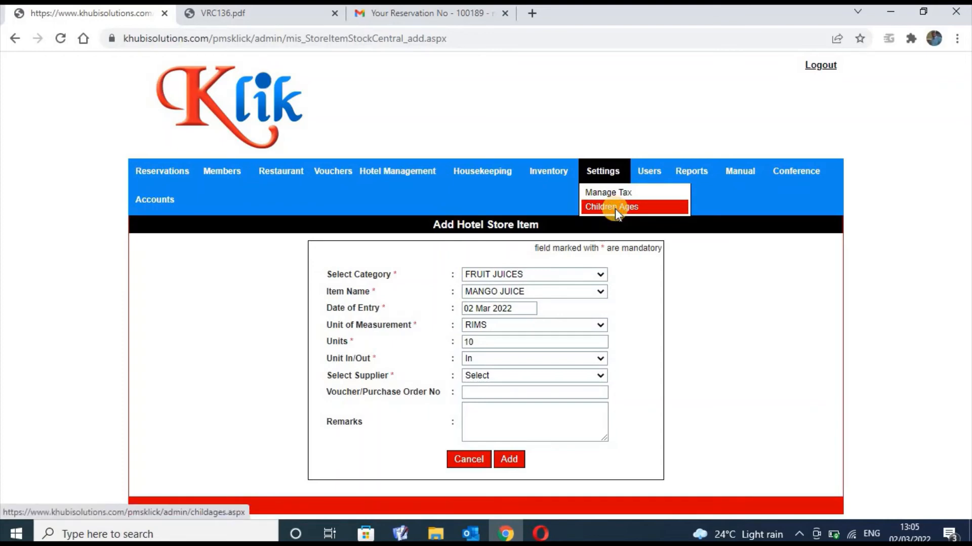
Open the Children Ages policy page, then show the Settings menu again
click(616, 207)
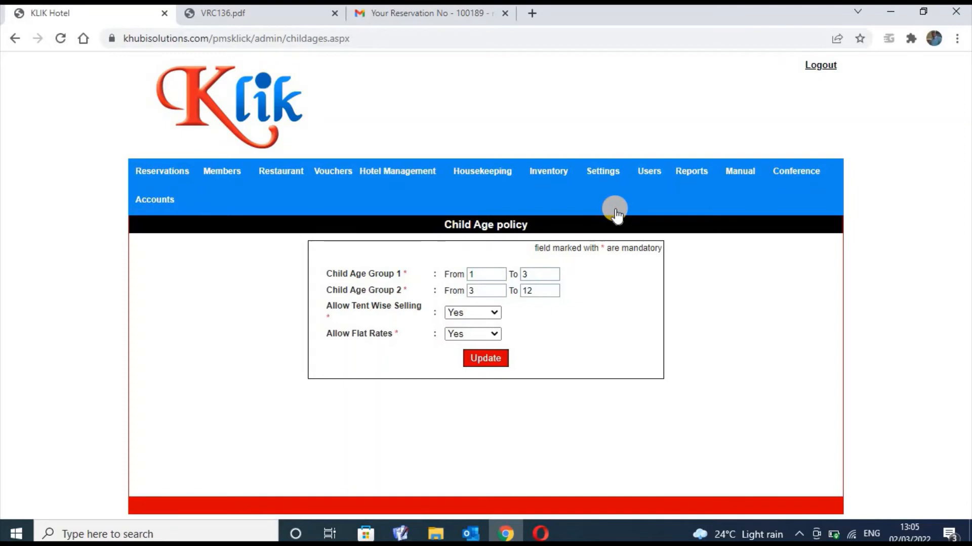
click(606, 176)
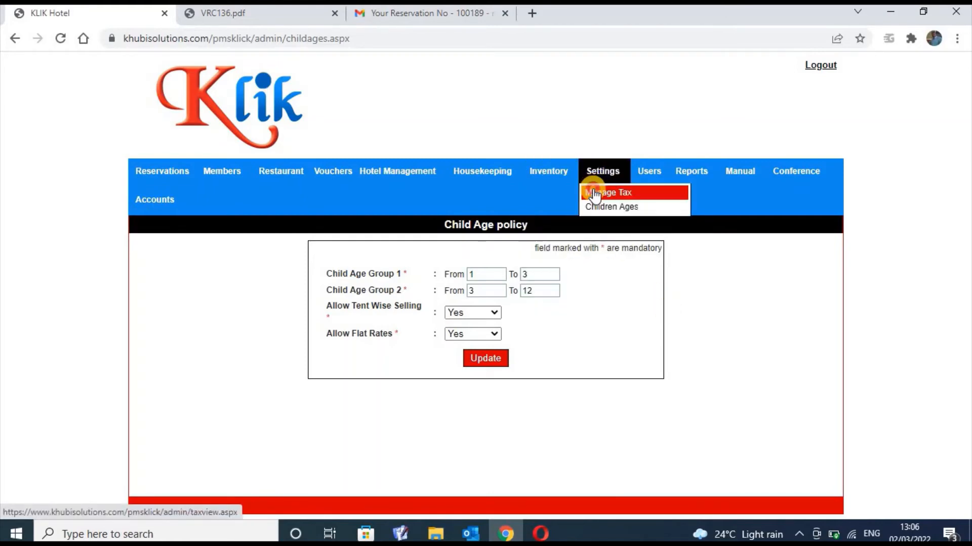
Visit Manage Tax, then go back to the Children Ages policy settings page
click(591, 192)
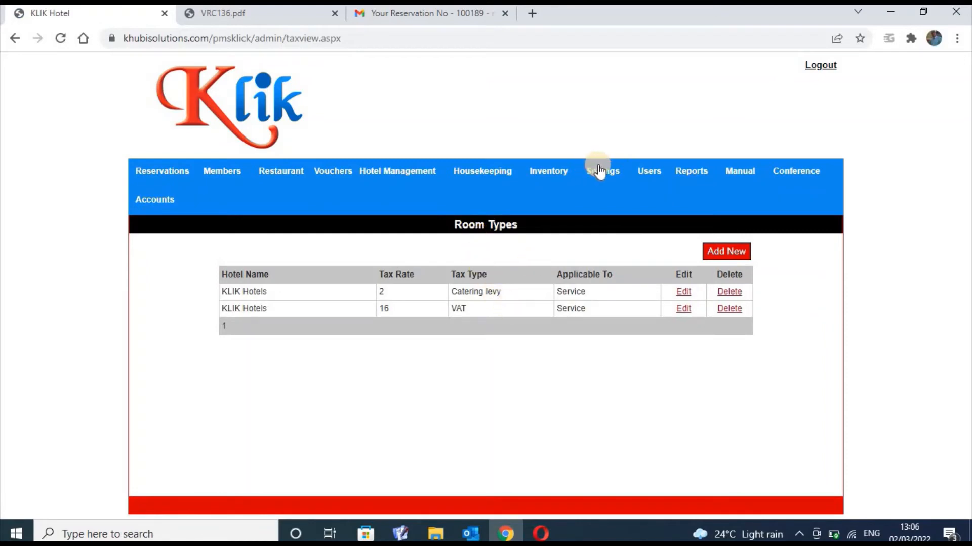
mouse_move(599, 172)
click(604, 208)
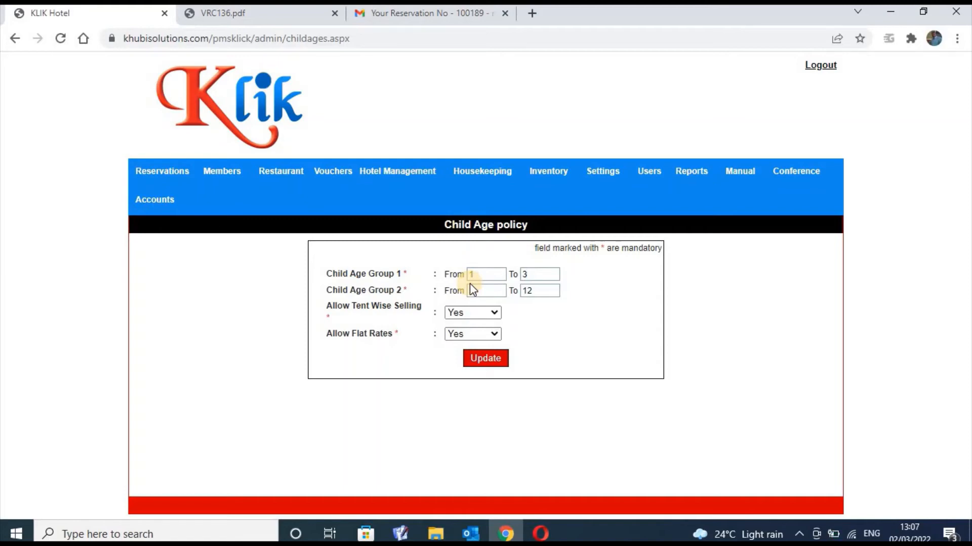
Enter 3 as Child Age Group 2's From age, then browse the Users, Housekeeping and Hotel Management menus
click(472, 290)
text(3)
click(664, 192)
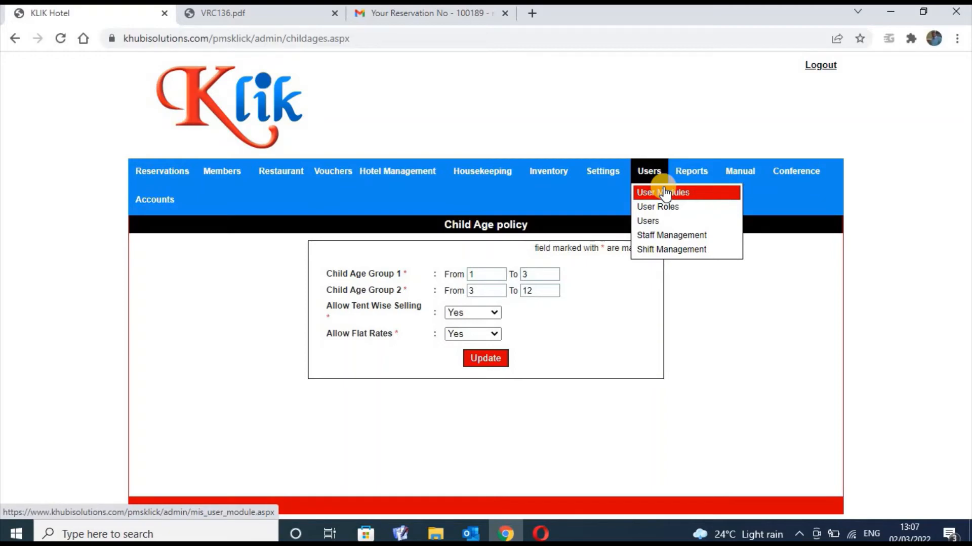
mouse_move(481, 174)
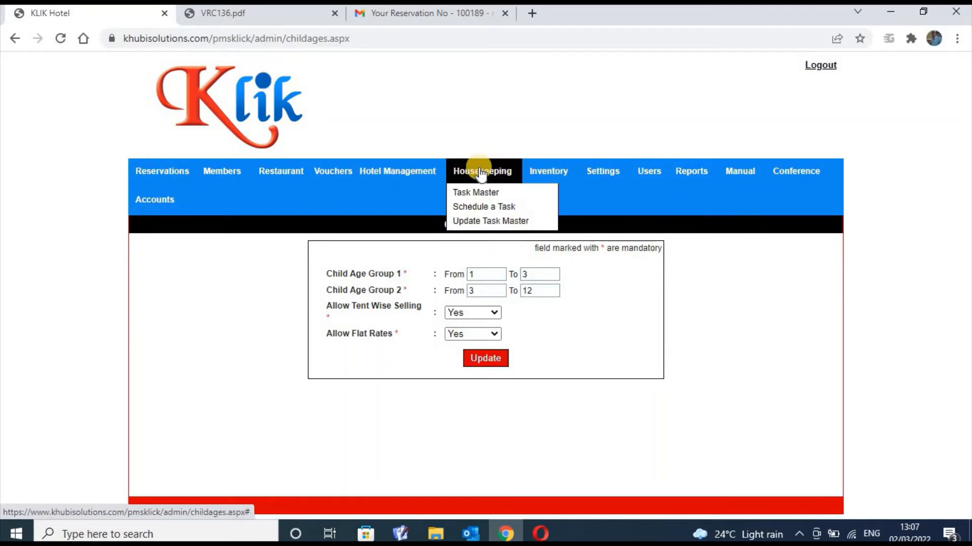
mouse_move(426, 183)
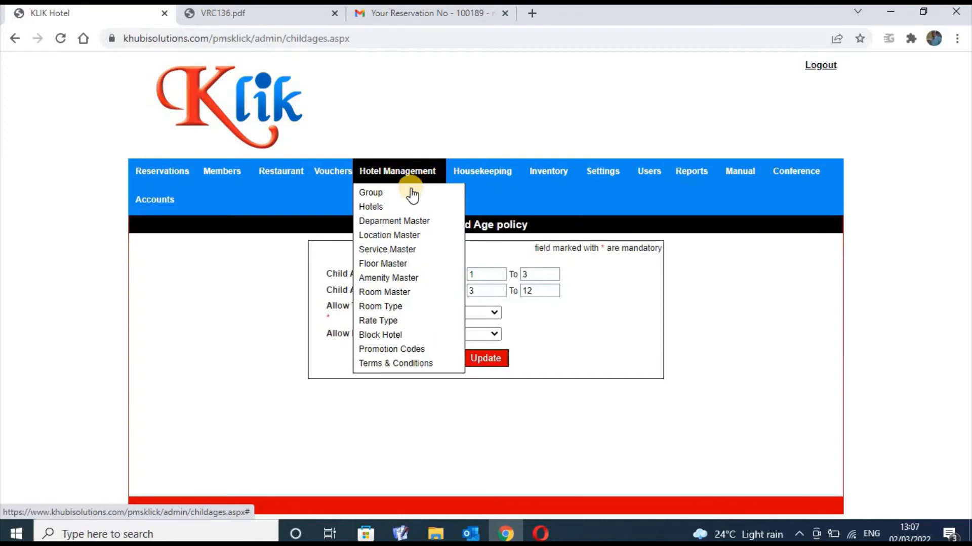
View the Hotels list, return to Children Ages, then load the User Modules page
click(396, 210)
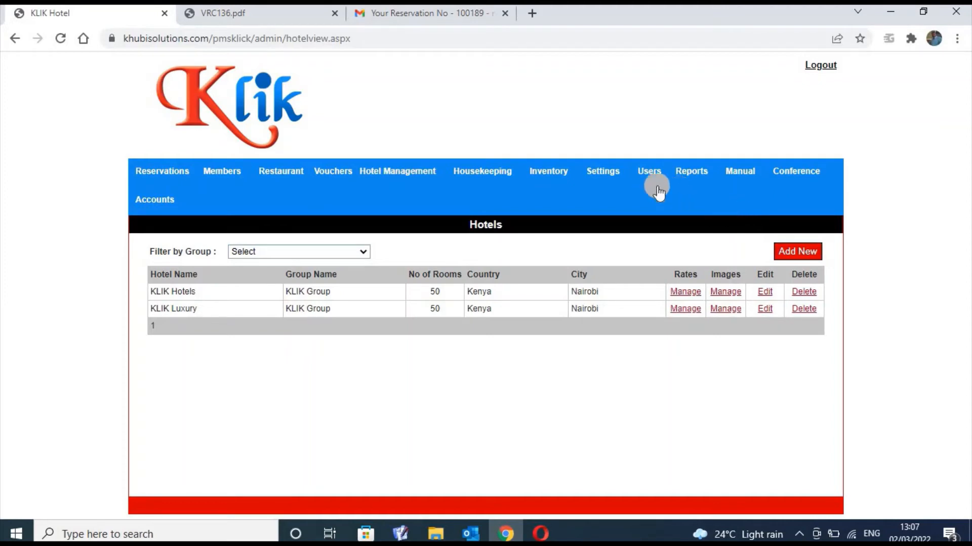
mouse_move(613, 179)
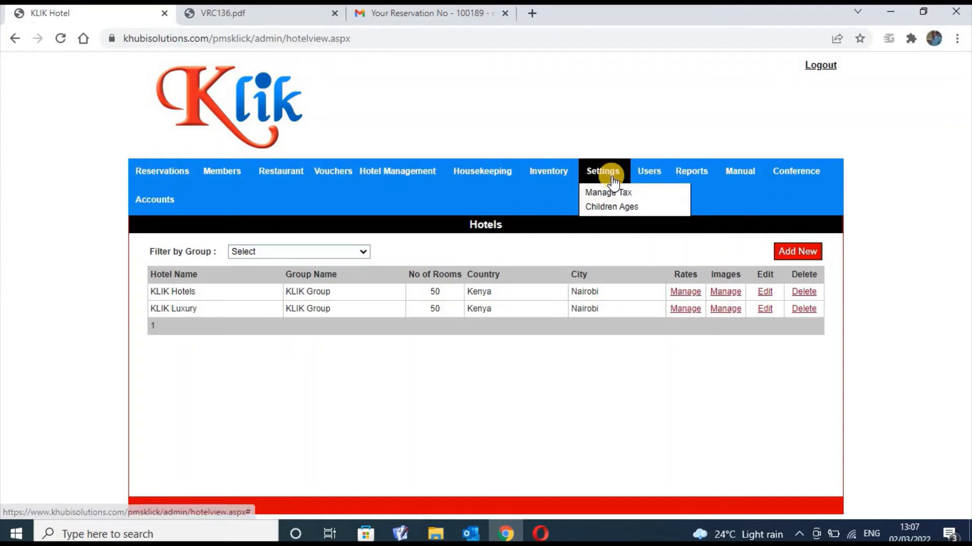
click(608, 208)
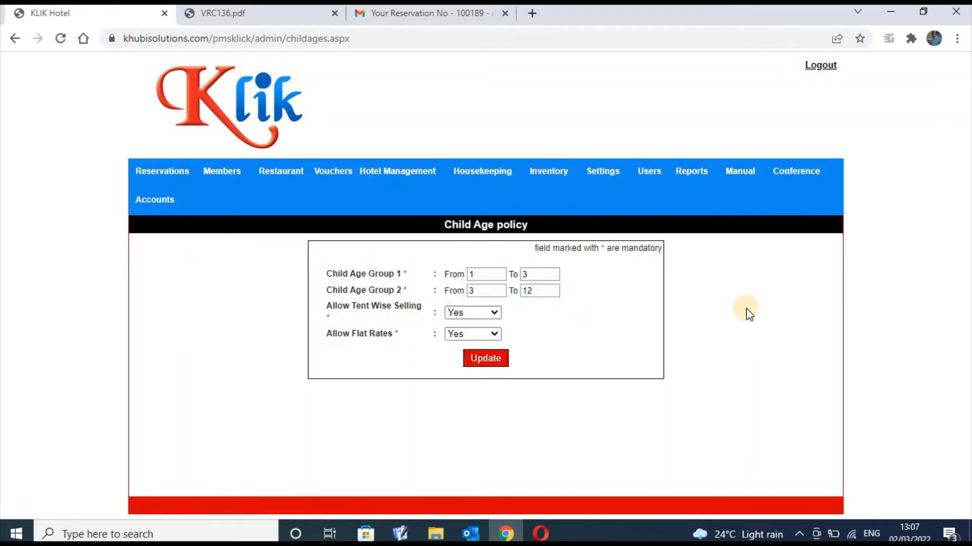
mouse_move(651, 175)
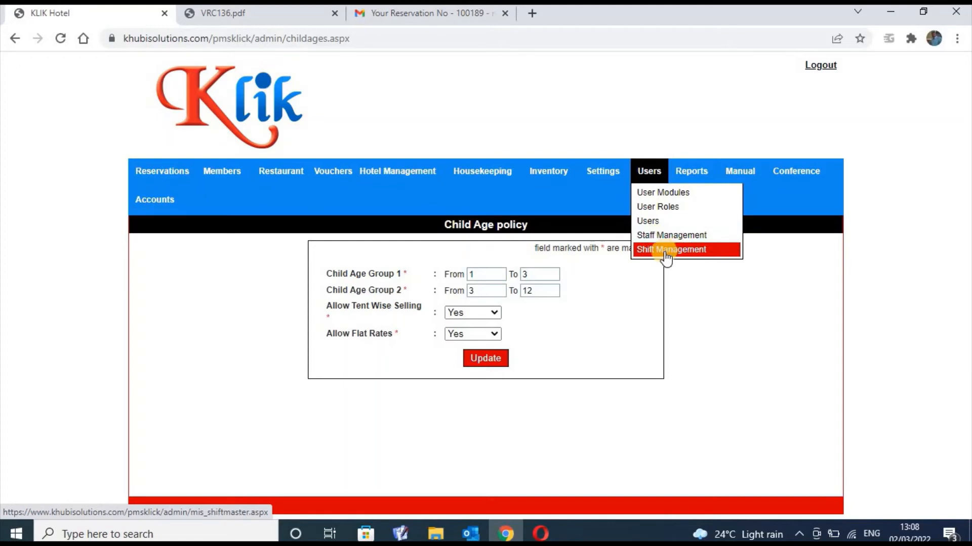
click(677, 197)
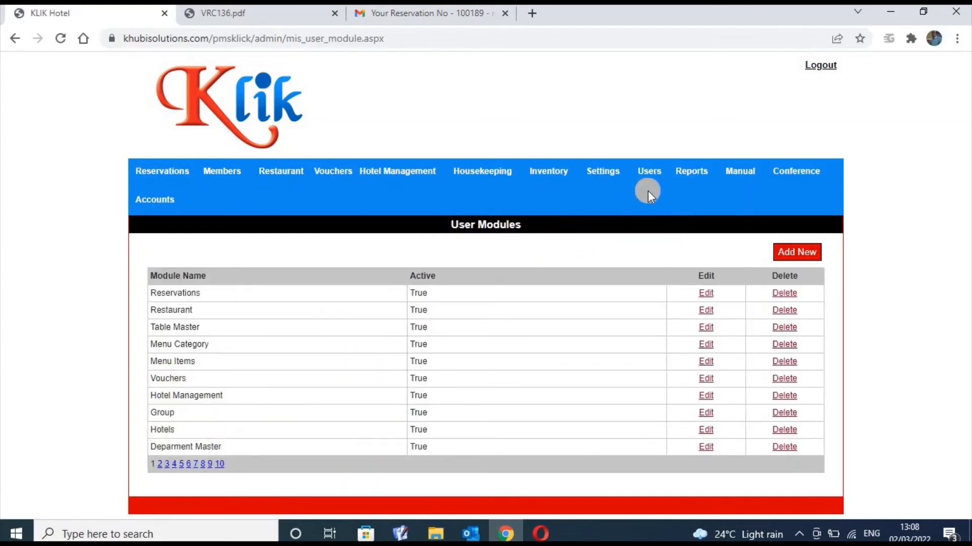
Show the Reports dropdown over the User Modules table
mouse_move(690, 176)
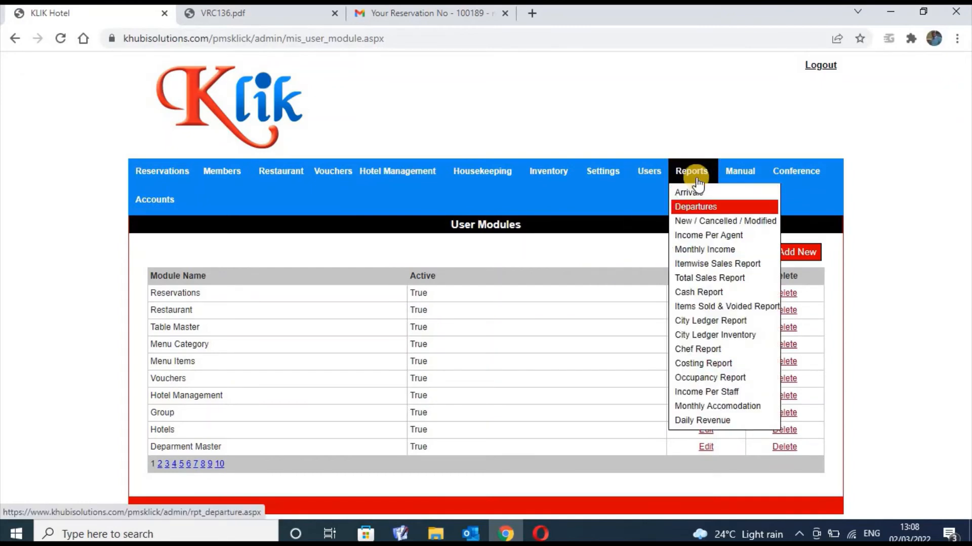
click(696, 174)
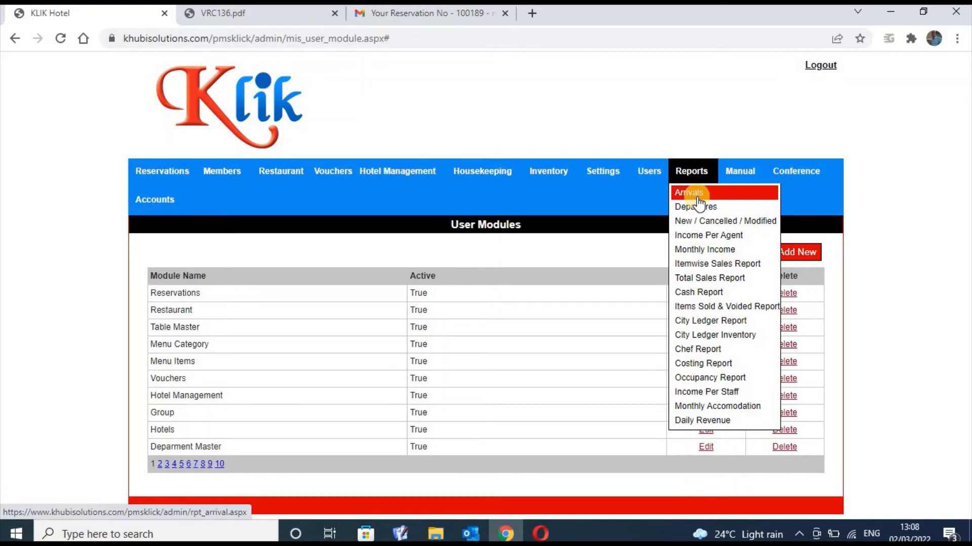
Open the 02–09 Mar 2022 Arrival Report, scroll its rows, and export it to XLS
click(698, 197)
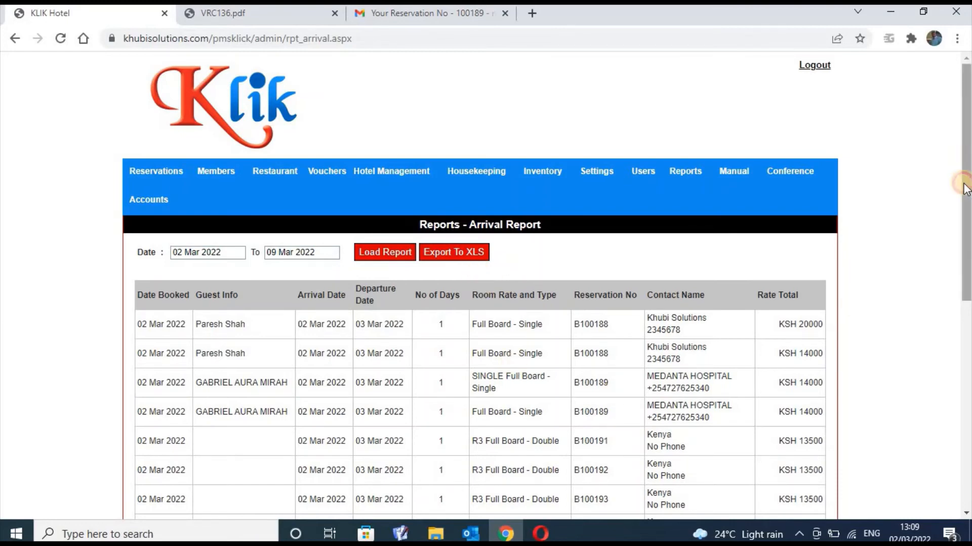
drag(965, 188, 968, 432)
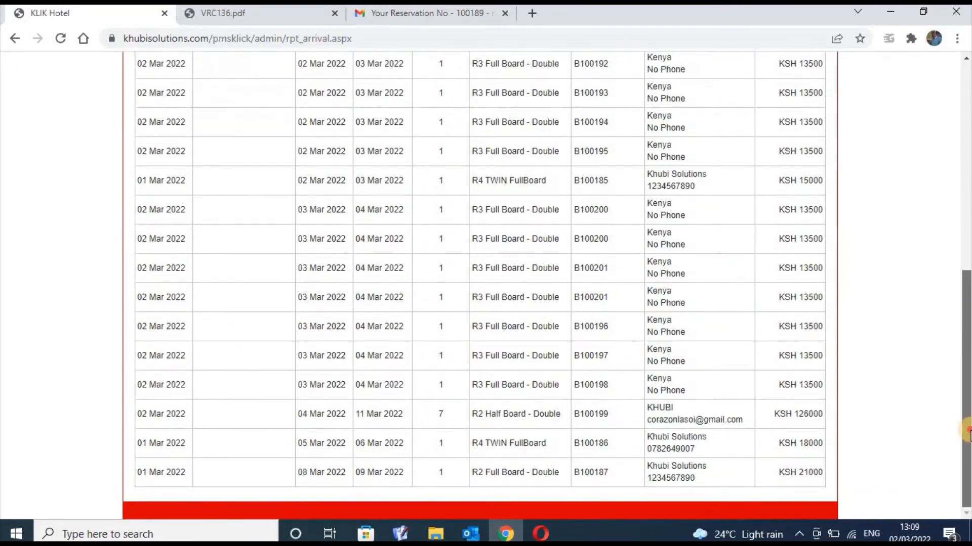
drag(967, 277, 967, 70)
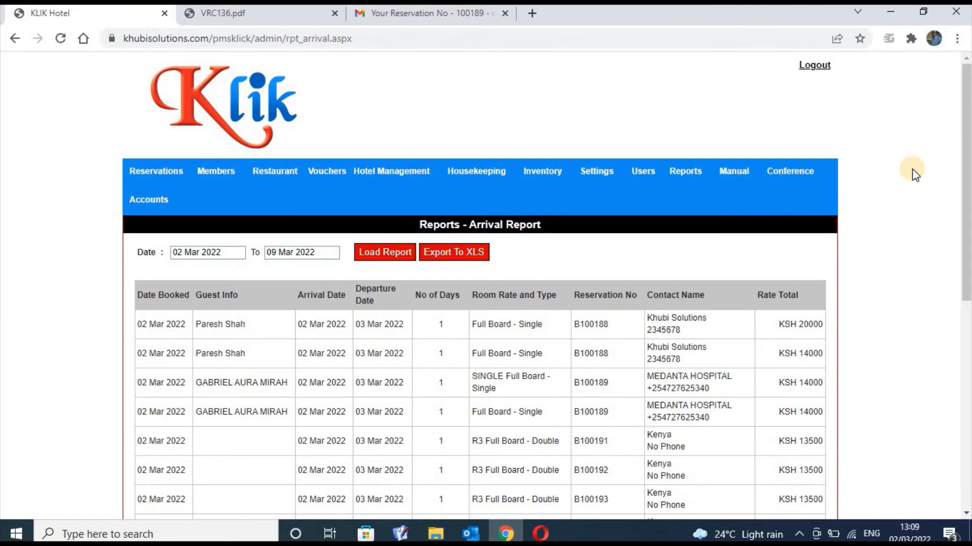
click(683, 172)
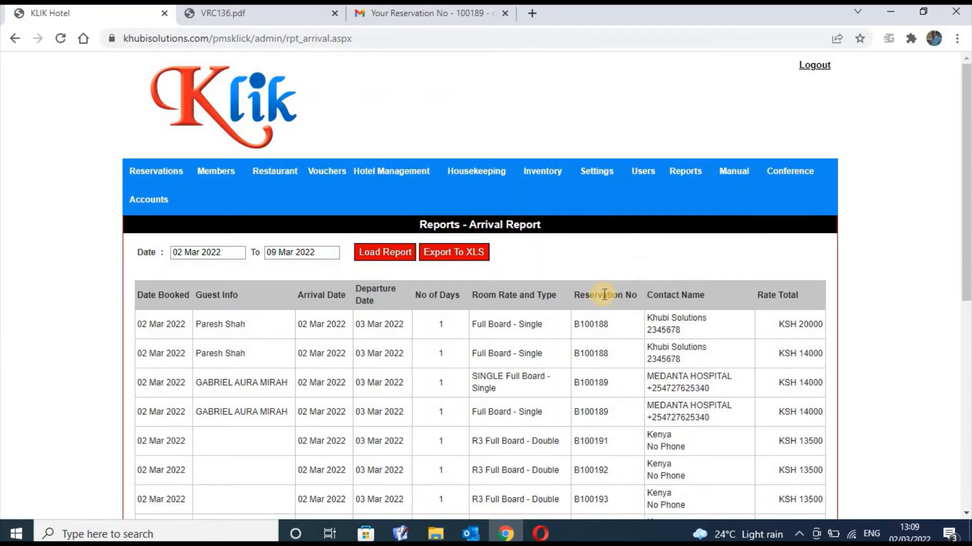
mouse_move(706, 183)
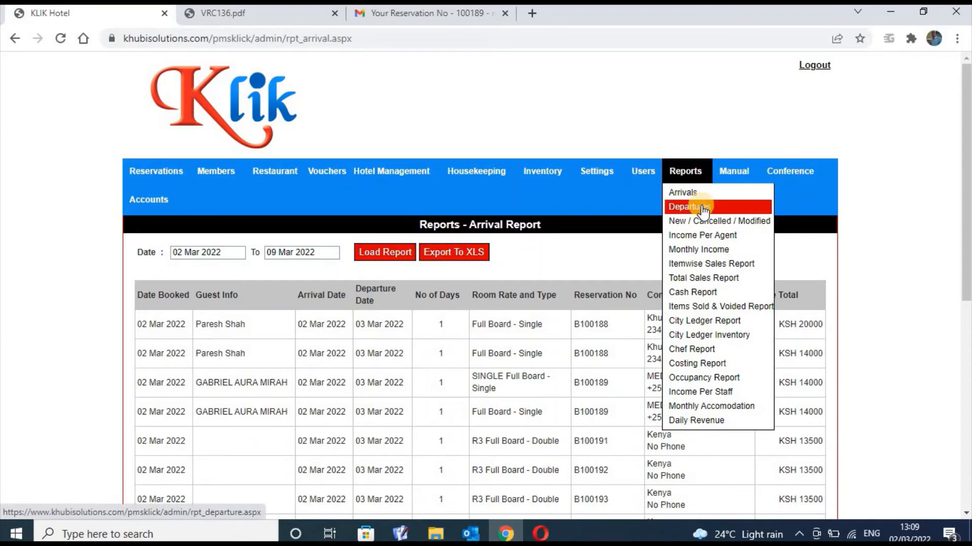
click(475, 254)
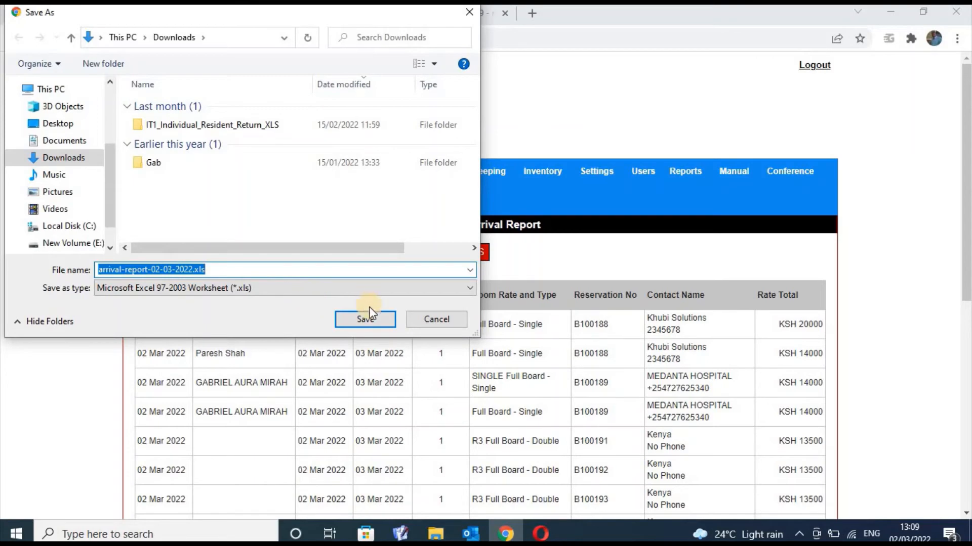
Save arrival-report-02-03-2022.xls to Downloads and open it from Chrome's download bar
click(367, 322)
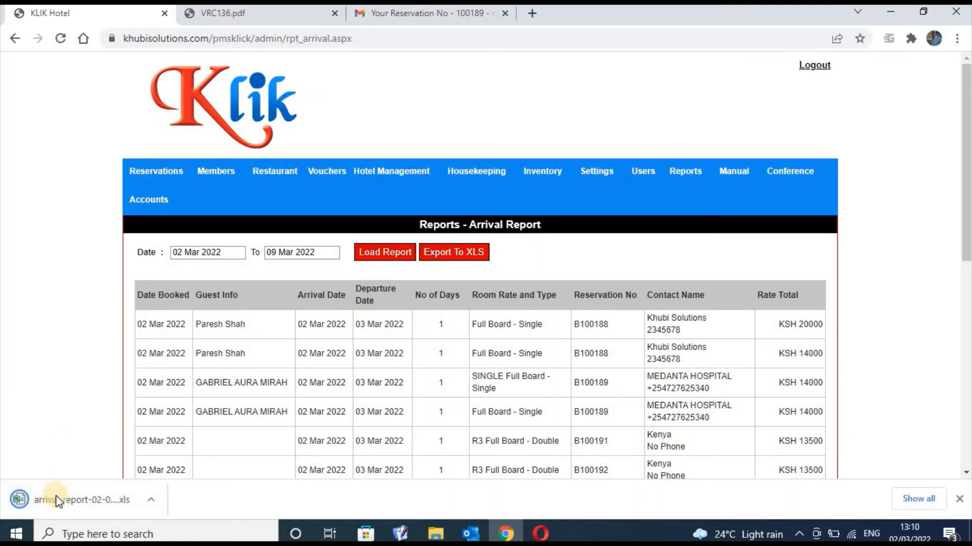
click(56, 499)
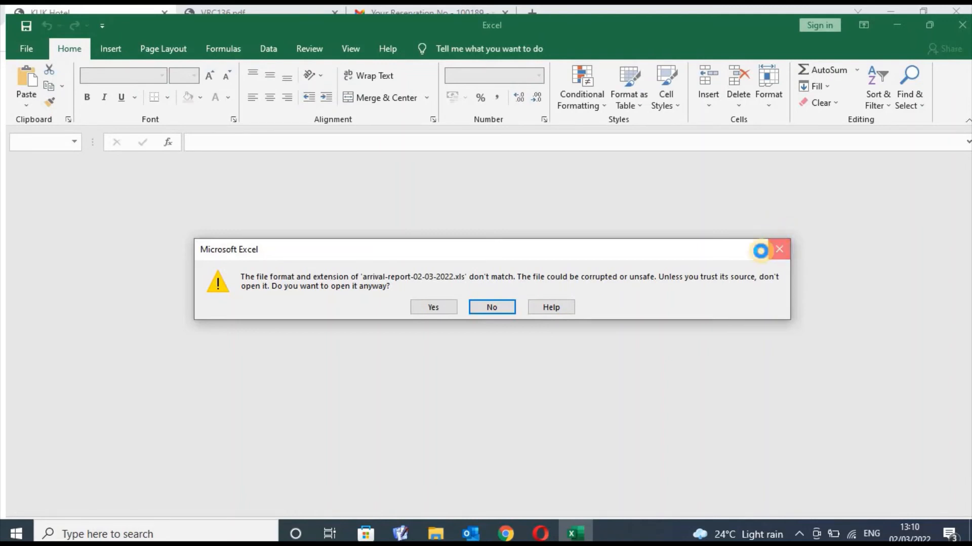
Decline the format-mismatch file, dismiss the Office licence notice, and close Excel
click(779, 249)
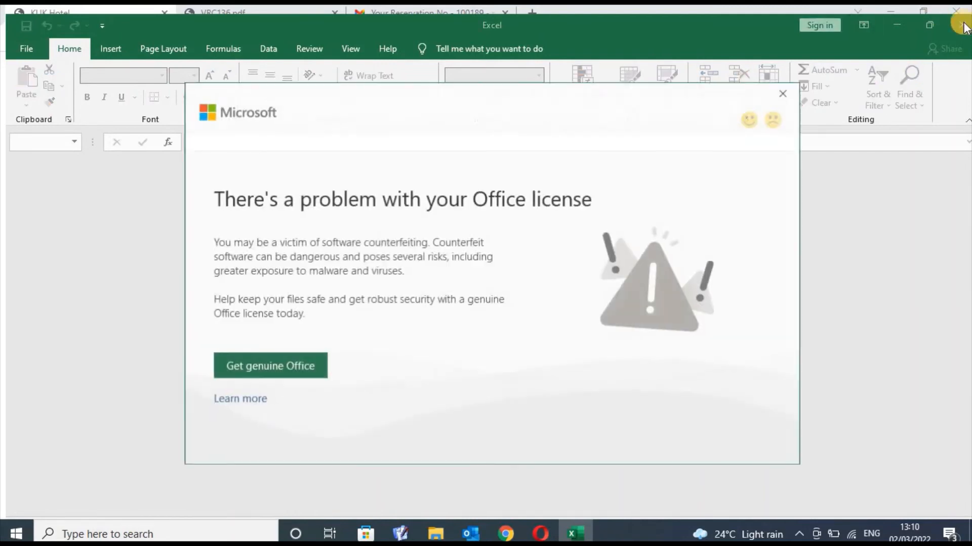
click(785, 94)
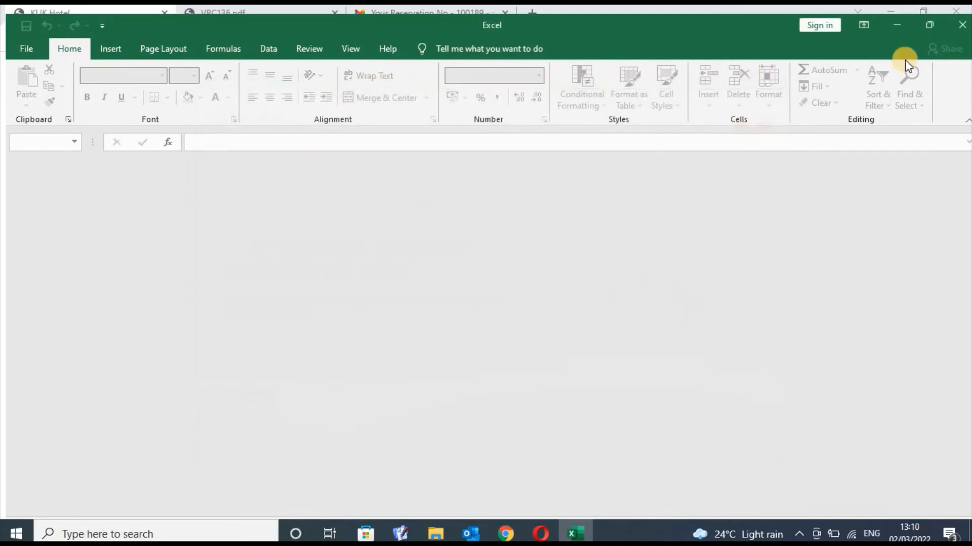
click(961, 33)
Scroll back through the Arrival Report rows for 02–09 Mar 2022 and bring up the Reports menu
mouse_move(571, 172)
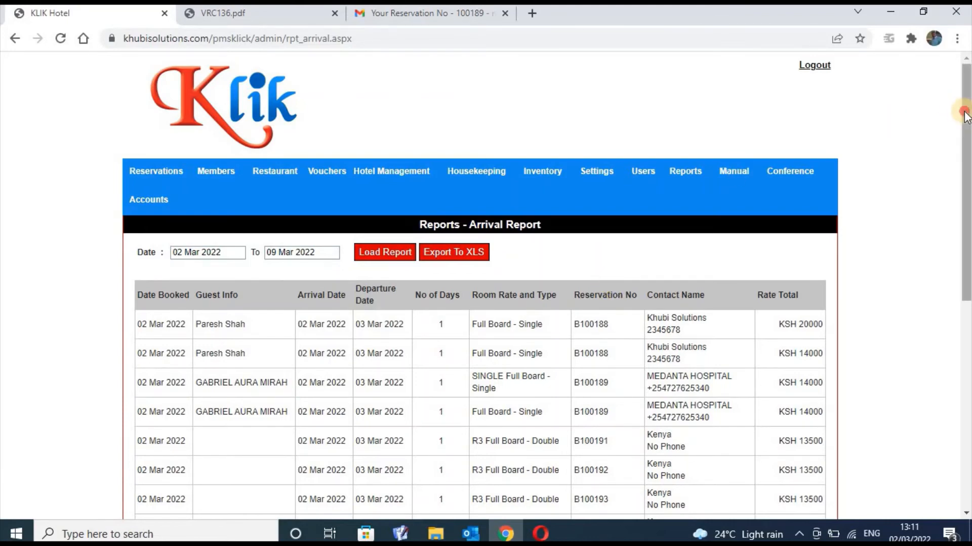
drag(965, 120, 967, 170)
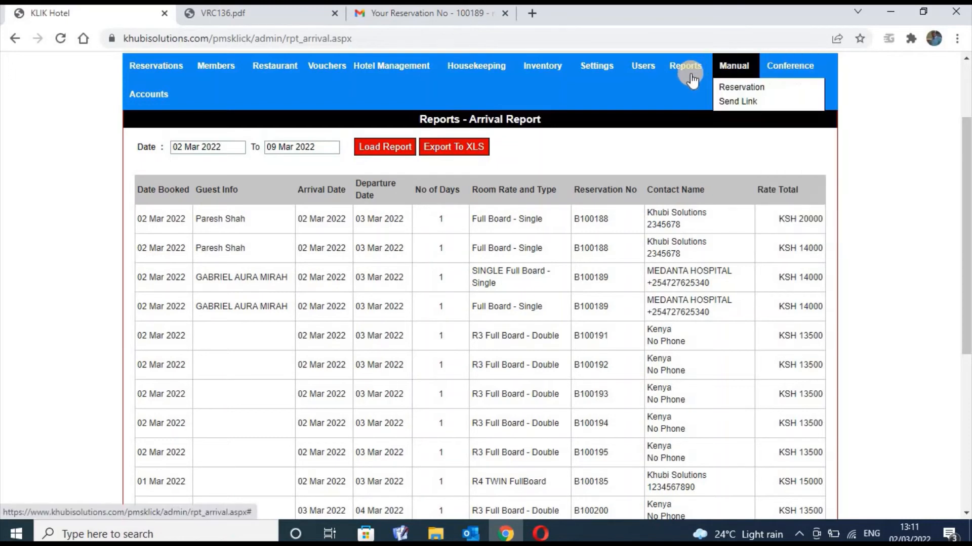
mouse_move(690, 76)
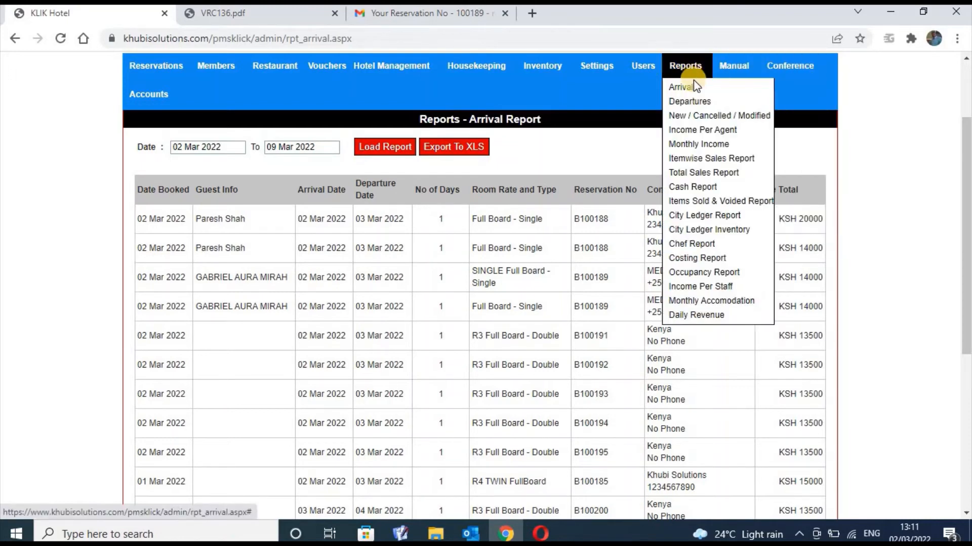
Load the Departure Report for 02–09 Mar 2022 and scroll through its room rates and KSH totals
click(706, 105)
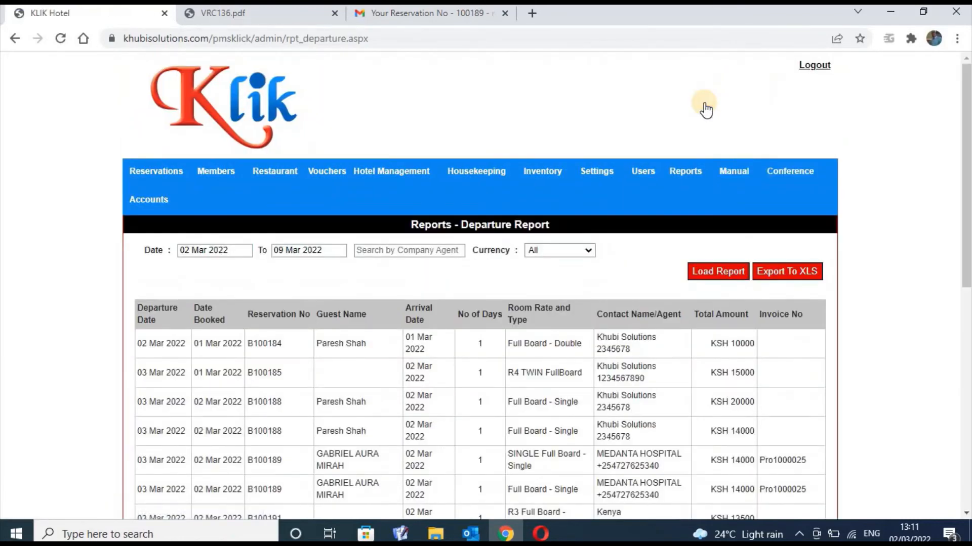
mouse_move(800, 172)
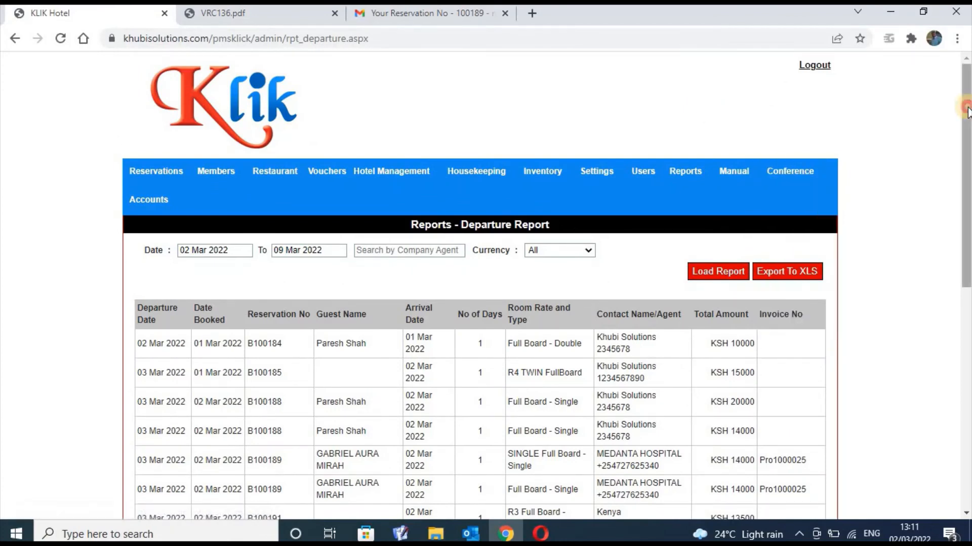
scroll(964, 107, down, 3)
scroll(547, 285, down, 1)
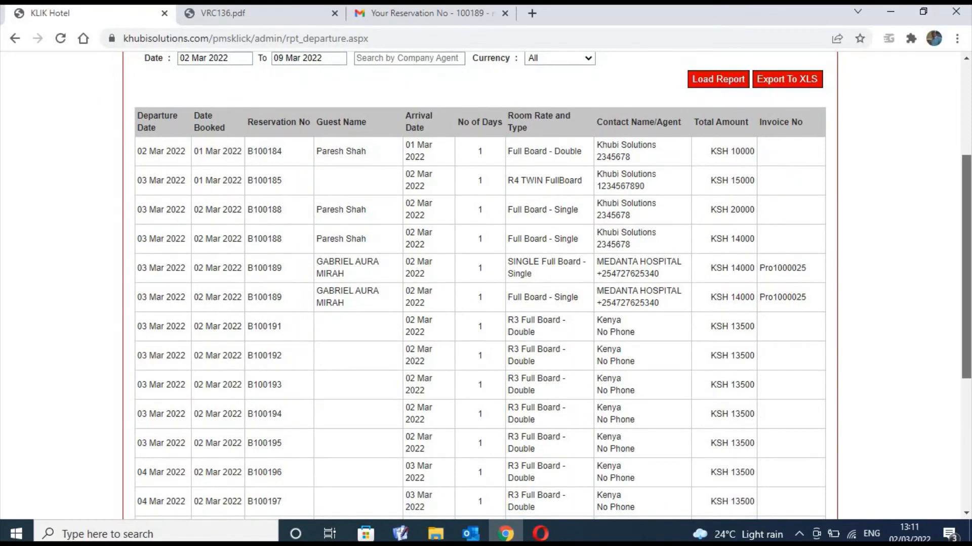
scroll(663, 88, up, 3)
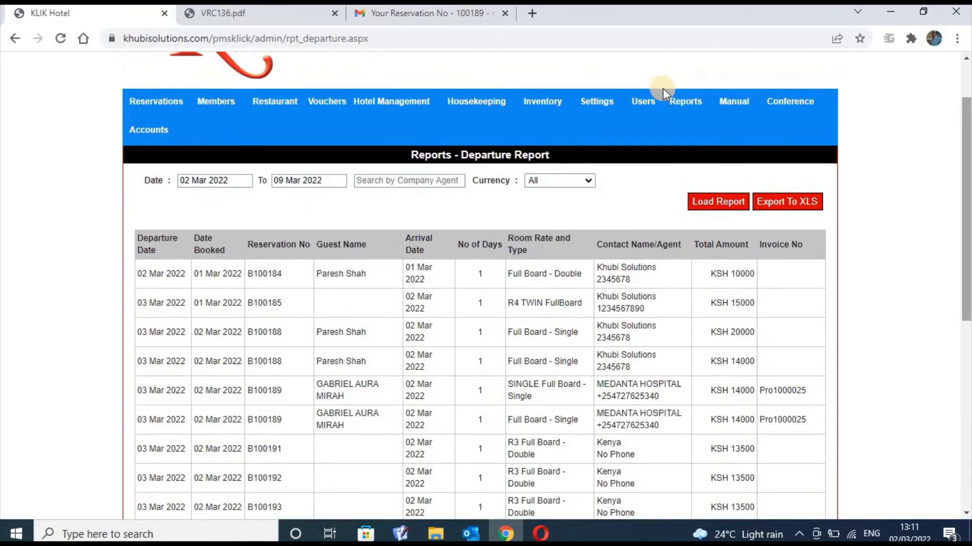
Load the New / Cancelled / Modified report for 02–09 Mar 2022 and look over its table
mouse_move(685, 103)
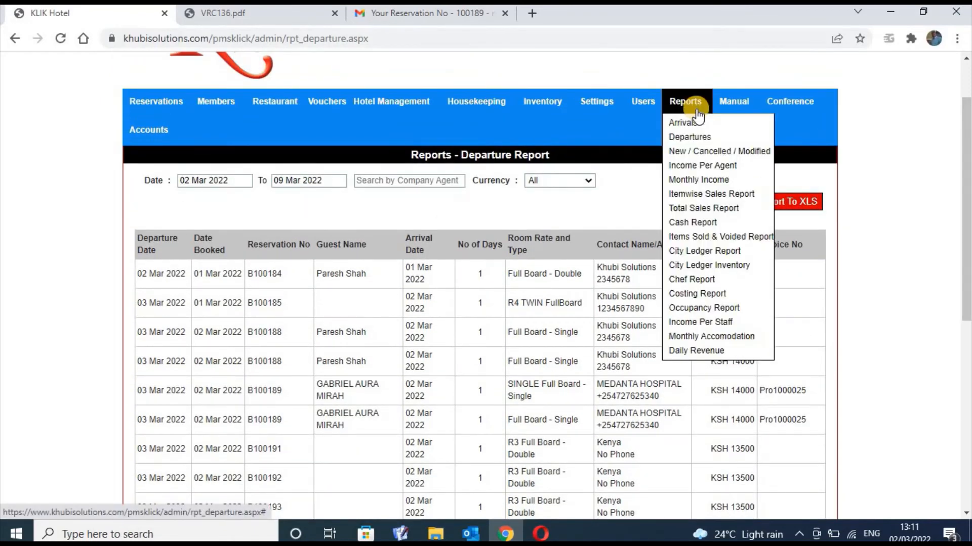
click(704, 152)
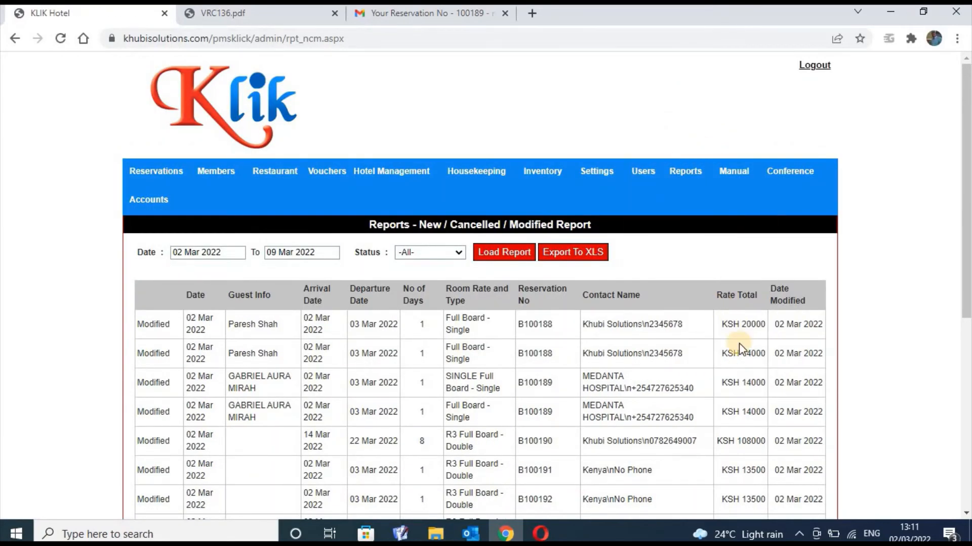
triple_click(836, 320)
click(852, 326)
click(696, 181)
Cycle the Status filter through New, Cancelled and Modified, leaving it on New
click(449, 256)
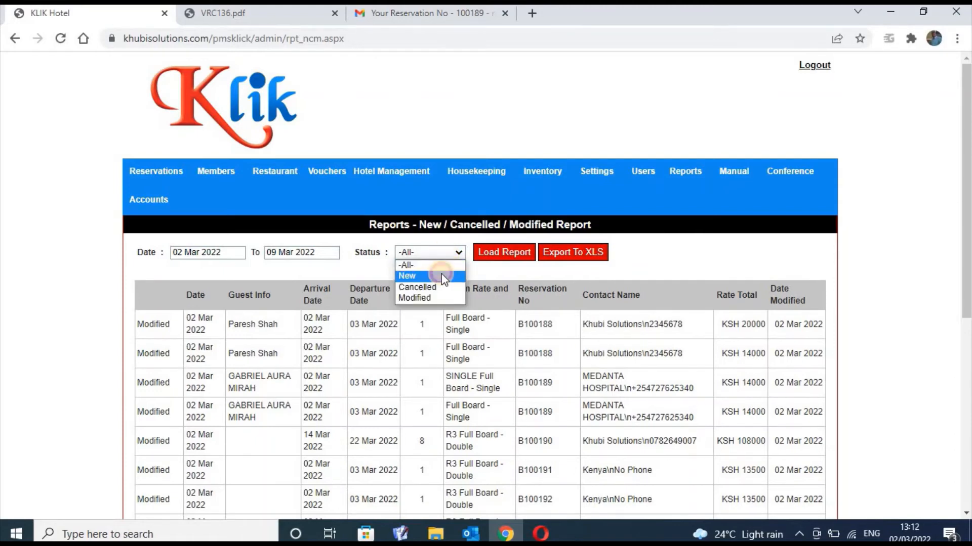
click(444, 277)
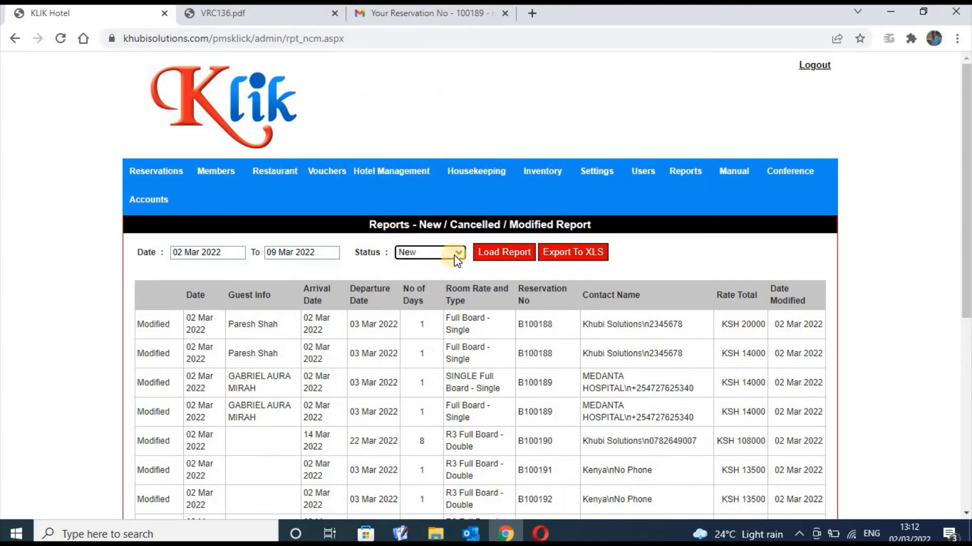
click(453, 253)
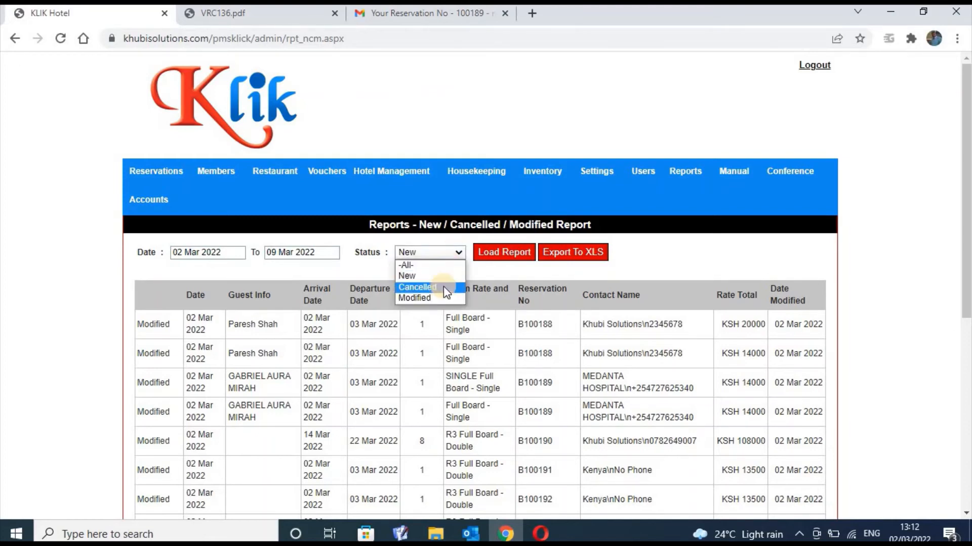
click(443, 287)
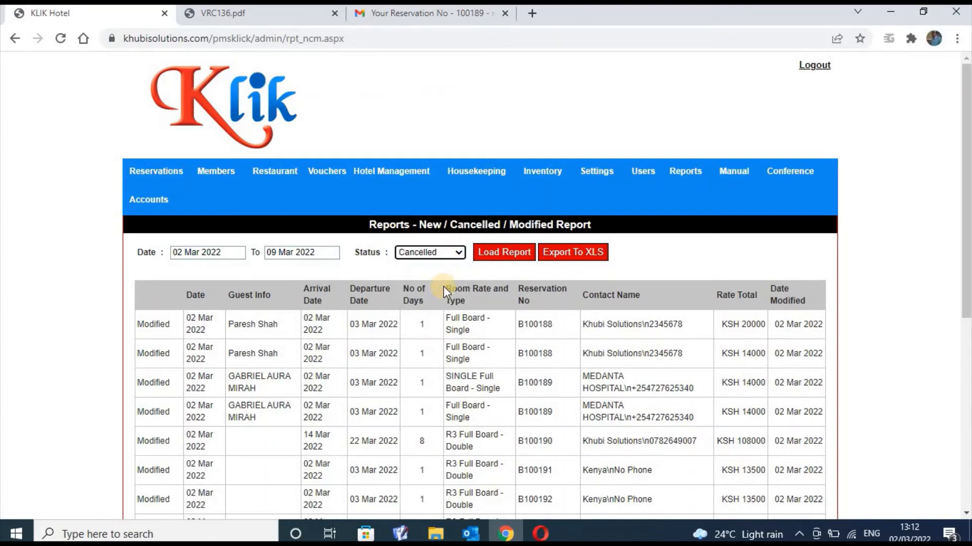
click(449, 253)
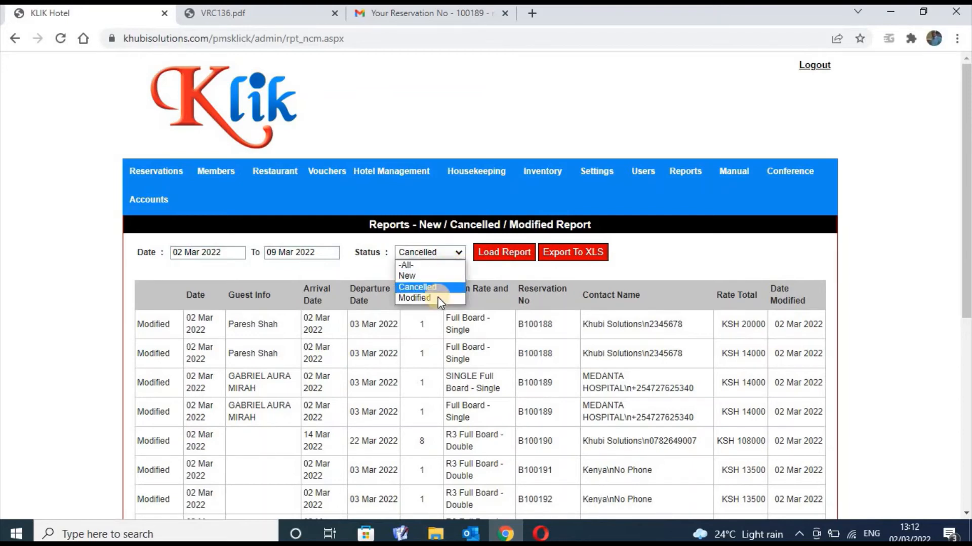
click(439, 298)
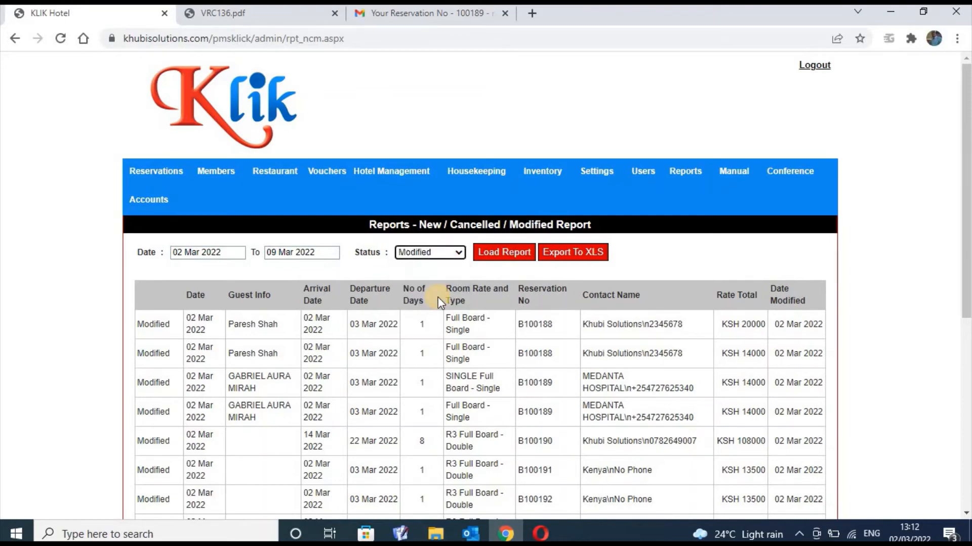
click(444, 257)
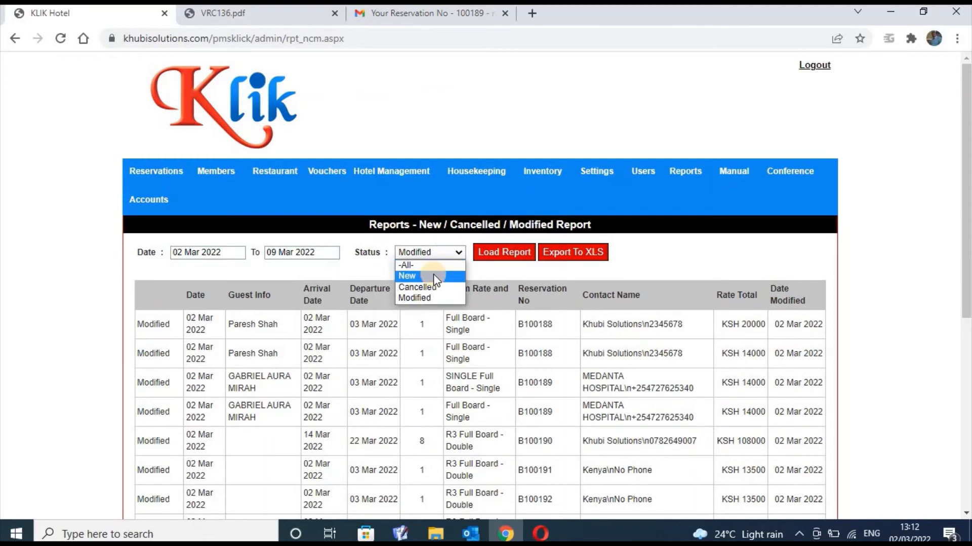
click(433, 276)
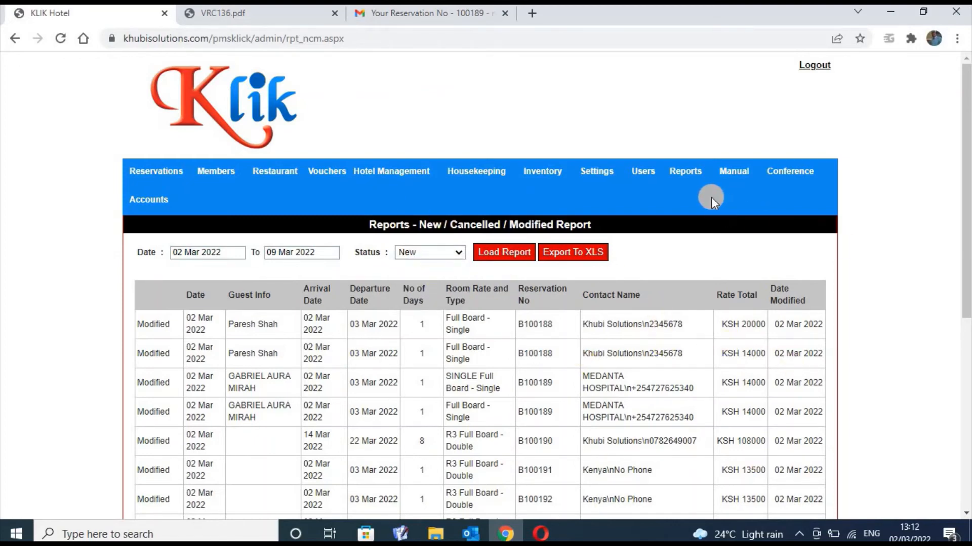
Load the Income Per Agent report for 02–09 Mar 2022, leaving the Agent filter on Select
mouse_move(685, 169)
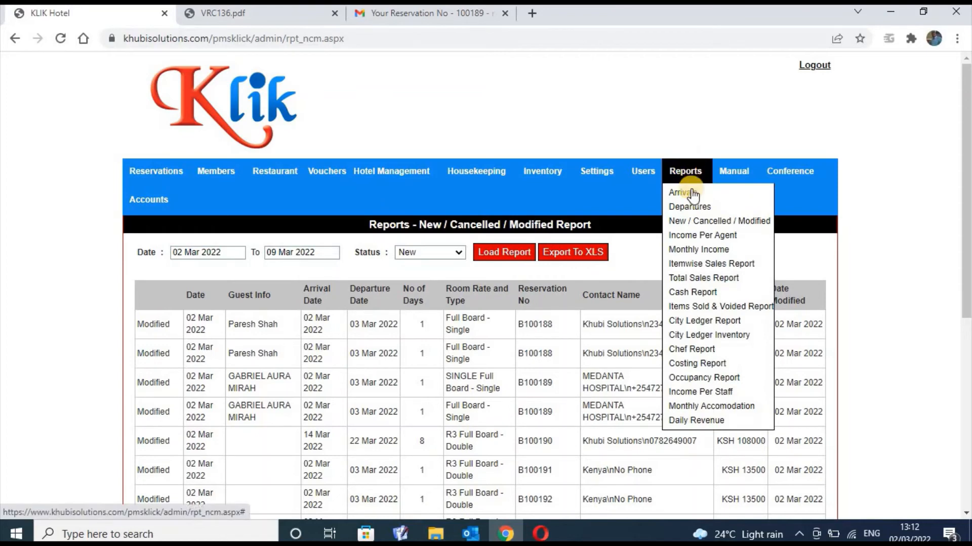
click(696, 236)
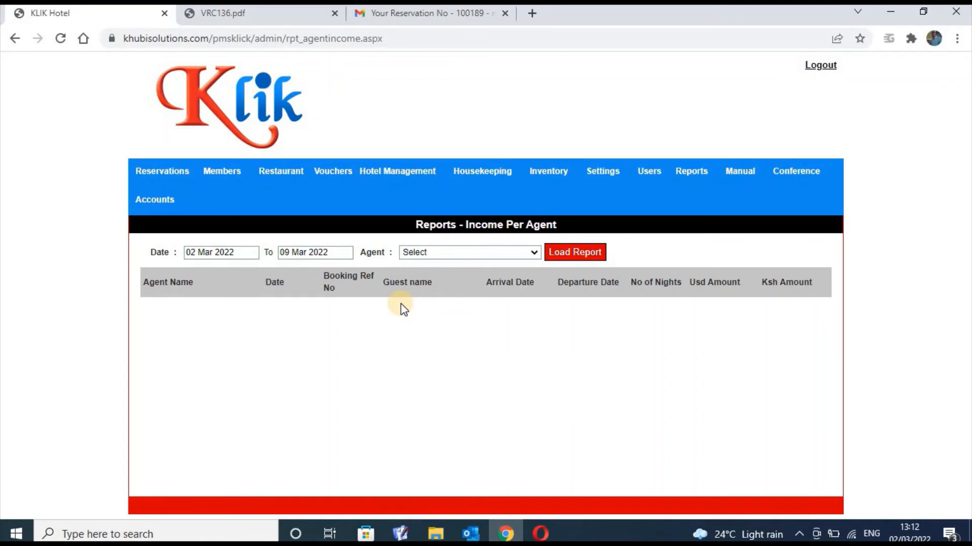
click(535, 254)
click(515, 265)
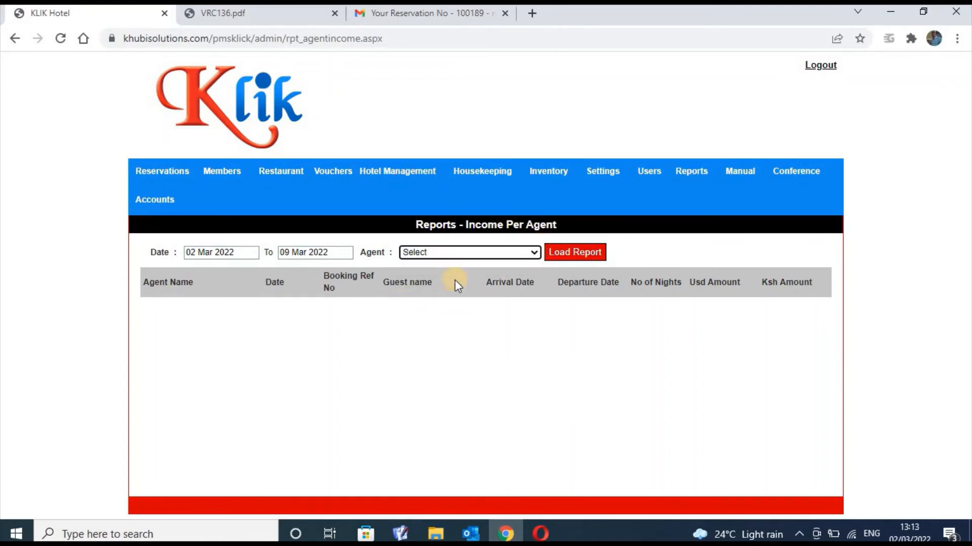
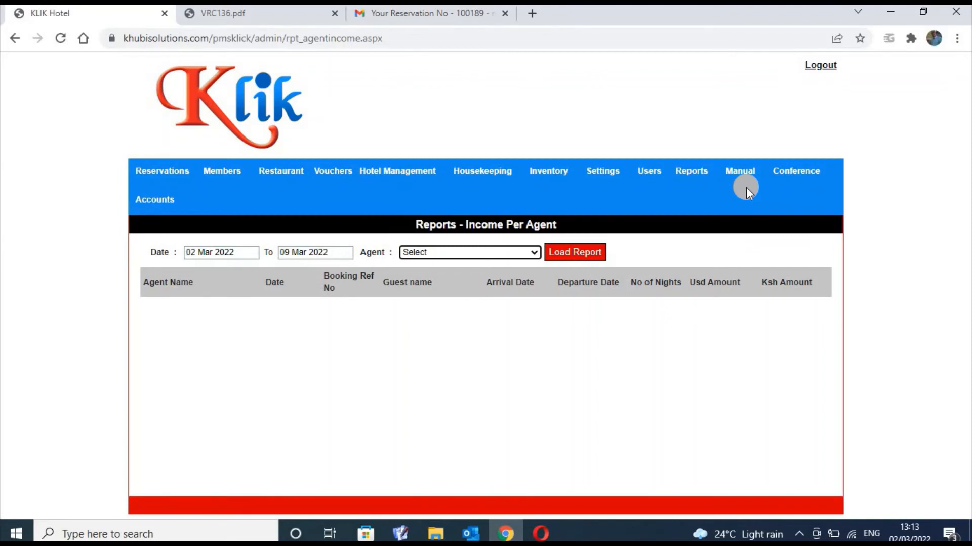
Bring up the Reports dropdown from the Income Per Agent report for 02–09 Mar 2022
mouse_move(714, 198)
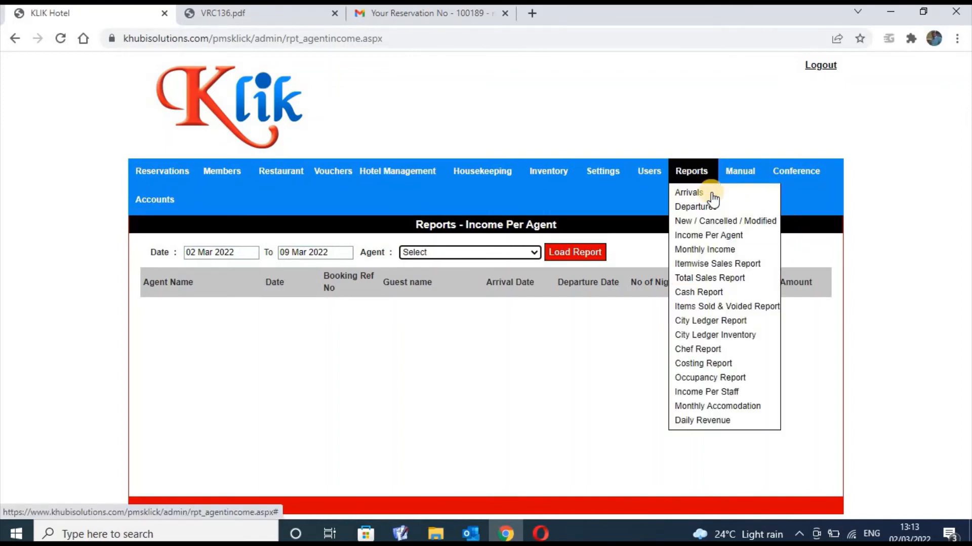
Load the 2022 Monthly Income report and scroll to March's KSH 526300 versus last year
click(724, 254)
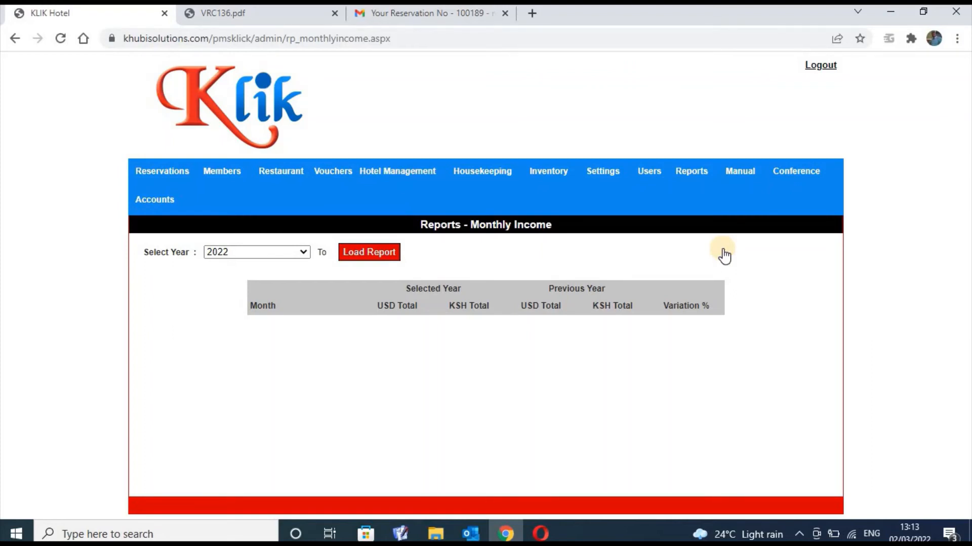
click(373, 254)
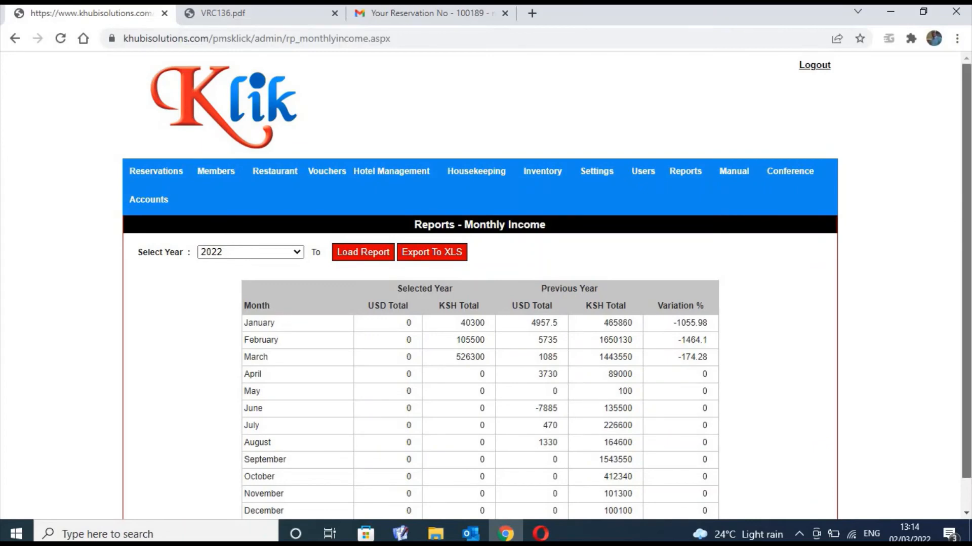
scroll(966, 284, down, 1)
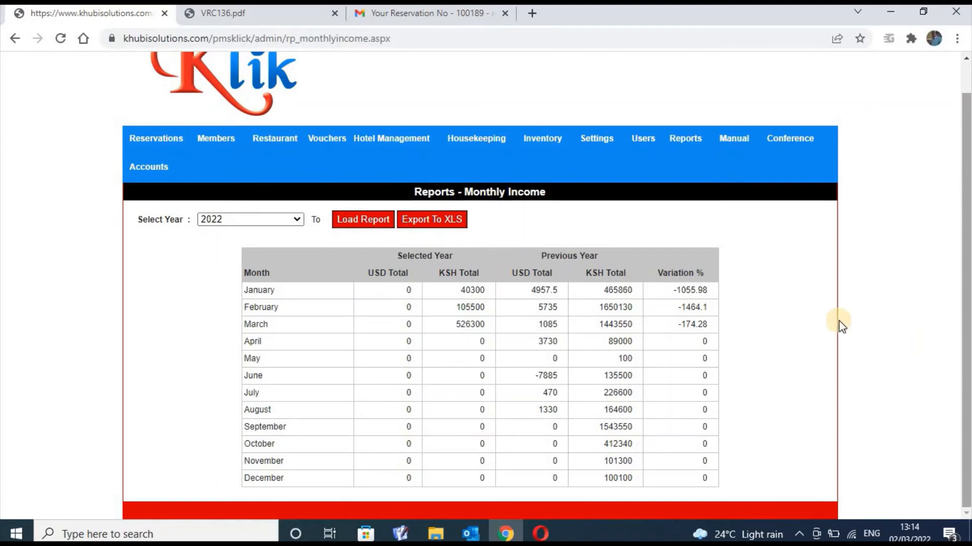
mouse_move(687, 143)
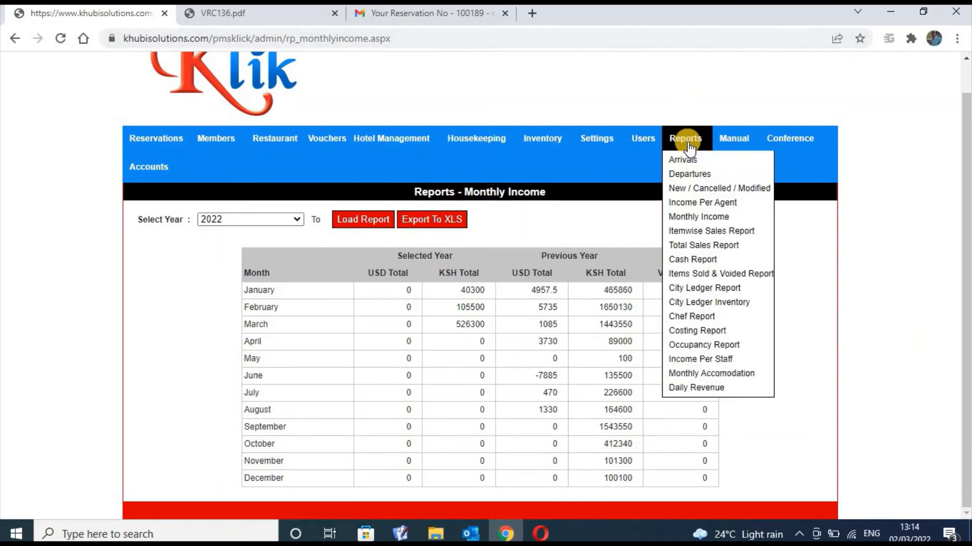
Open the Itemwise Sales Report and scroll through its line items to the KSH 247300 total
click(708, 232)
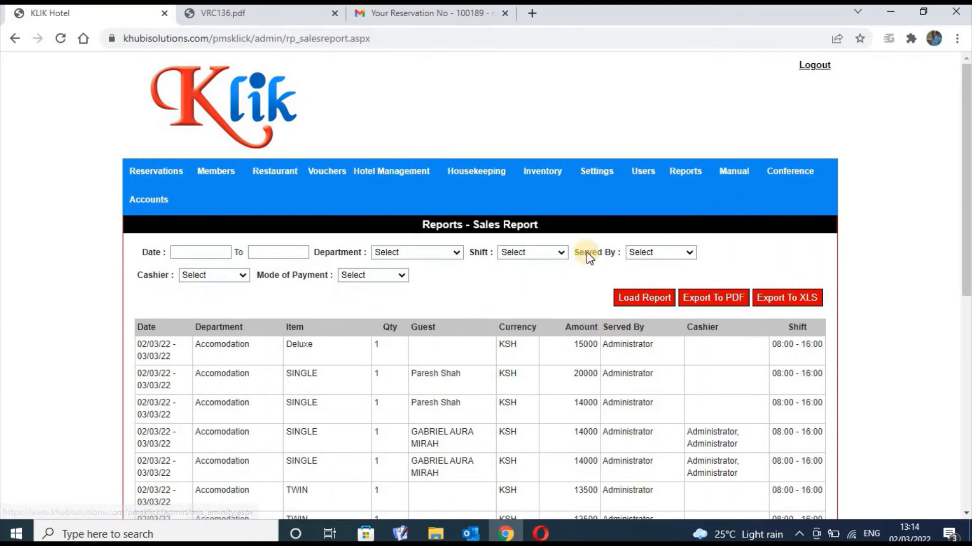
click(965, 205)
drag(965, 204, 965, 417)
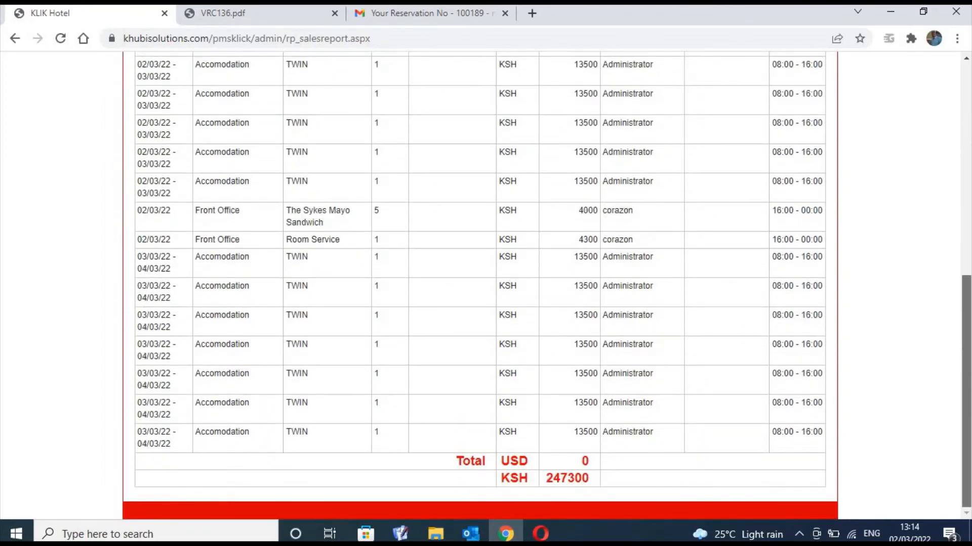
drag(966, 349, 965, 197)
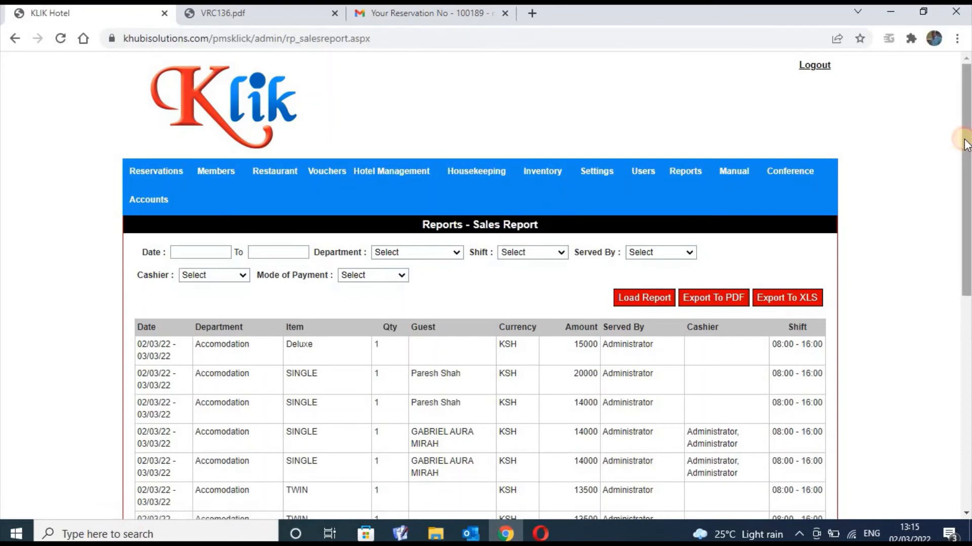
drag(966, 137, 966, 248)
drag(967, 291, 966, 392)
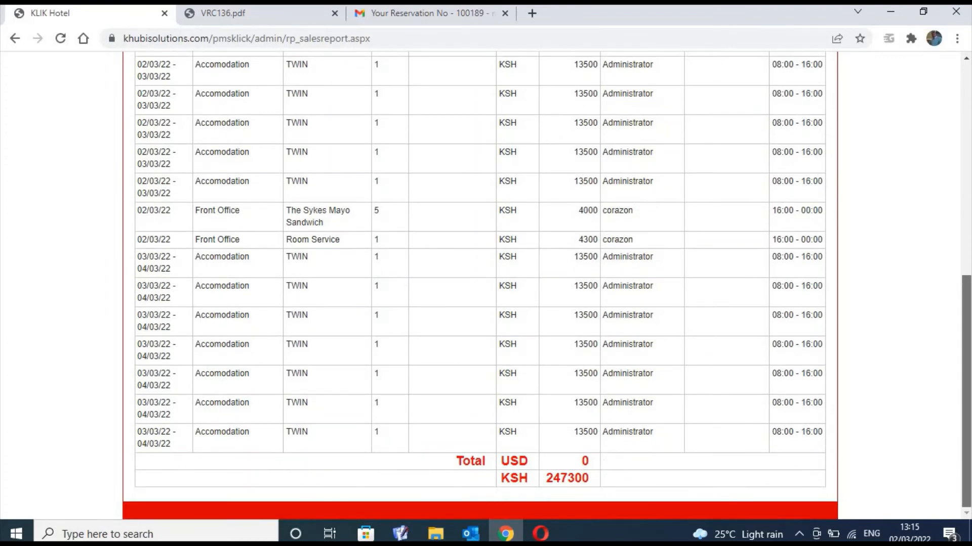
click(963, 256)
scroll(965, 242, down, 8)
scroll(960, 210, up, 10)
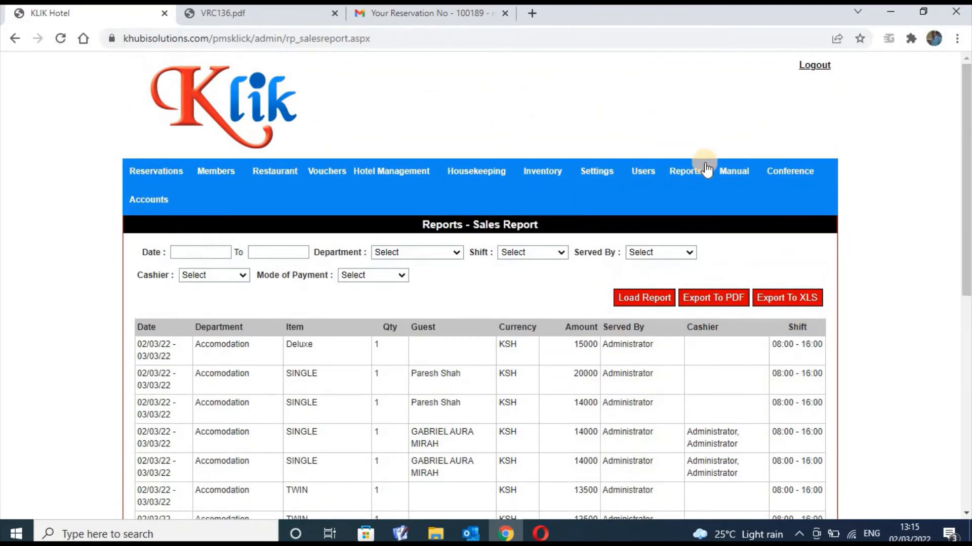
click(685, 171)
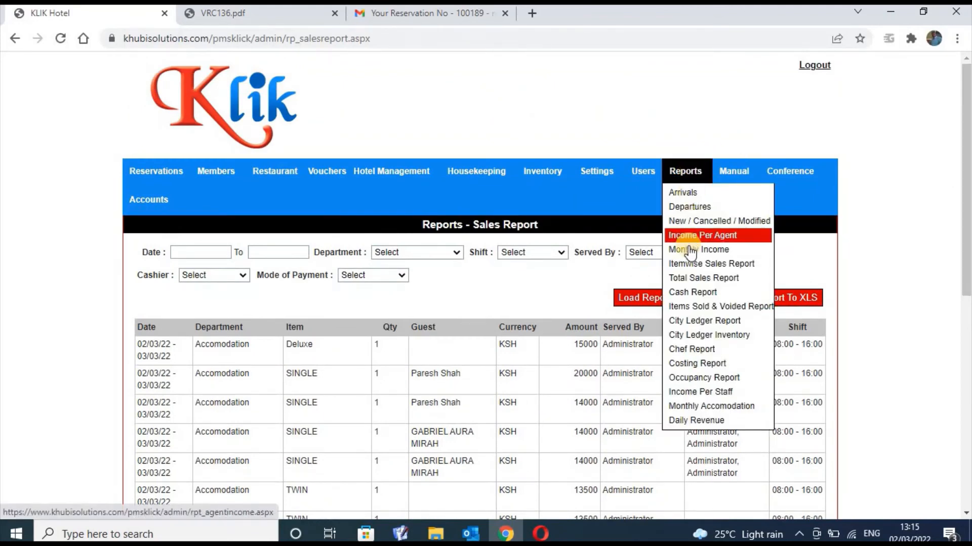
Review the Total Sales Report with Break-up: KSH 243300, 166700 unpaid, 56600 via MPesa
click(693, 278)
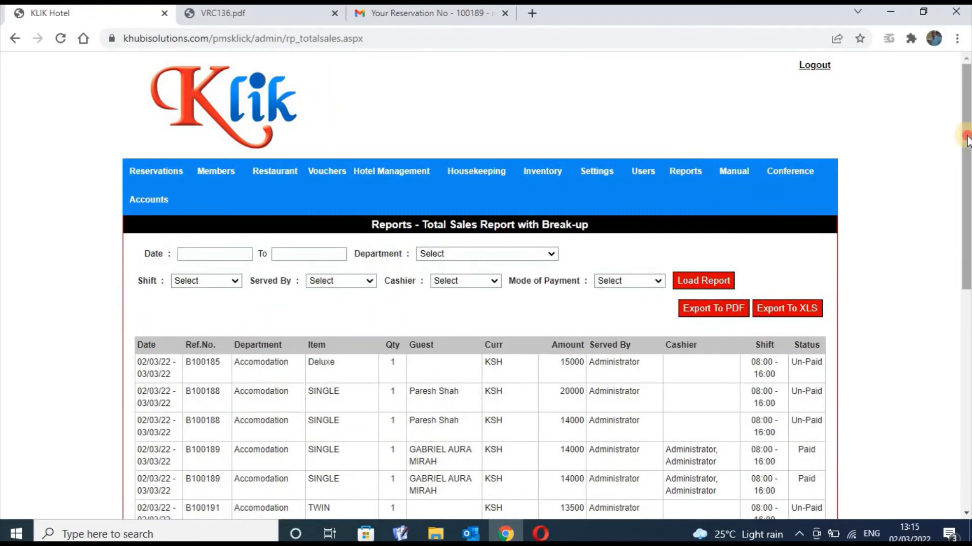
drag(965, 142, 966, 263)
scroll(479, 283, down, 4)
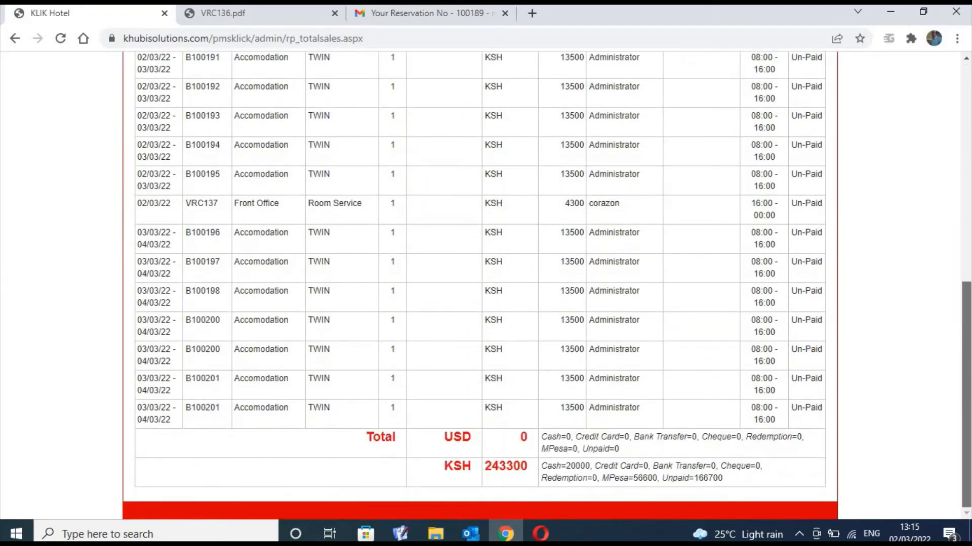
mouse_move(958, 338)
mouse_down()
mouse_move(958, 234)
mouse_move(958, 352)
mouse_up()
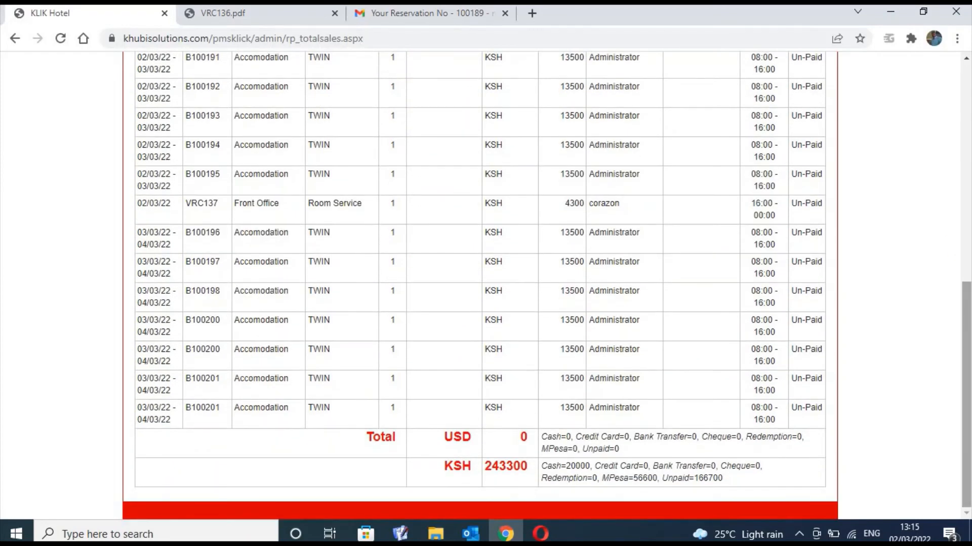
click(966, 398)
drag(967, 399, 956, 166)
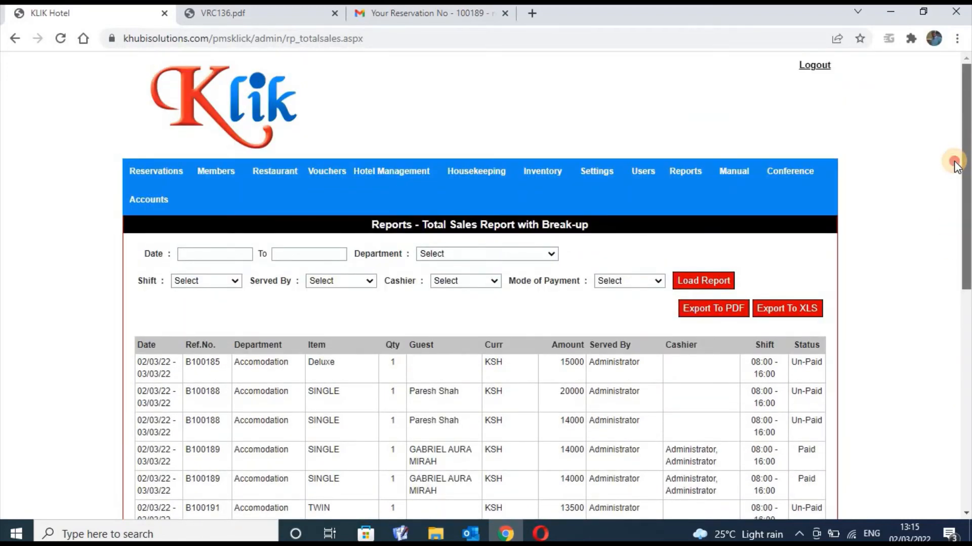
scroll(957, 166, down, 4)
scroll(955, 227, down, 4)
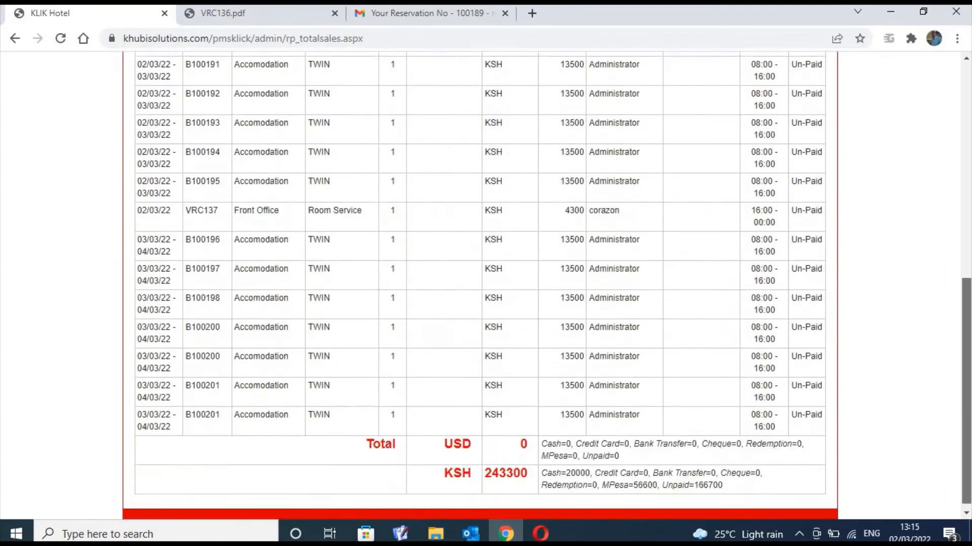
scroll(955, 243, up, 8)
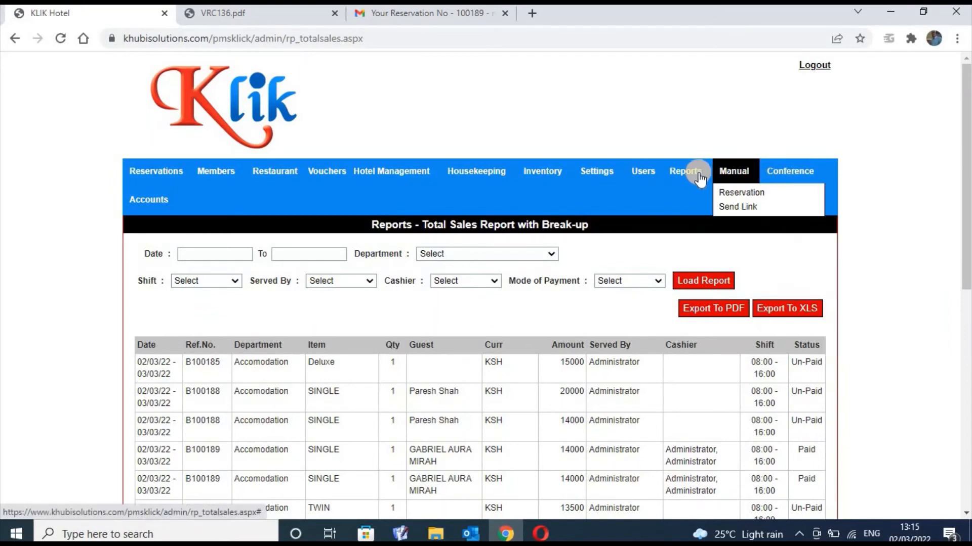
mouse_move(688, 174)
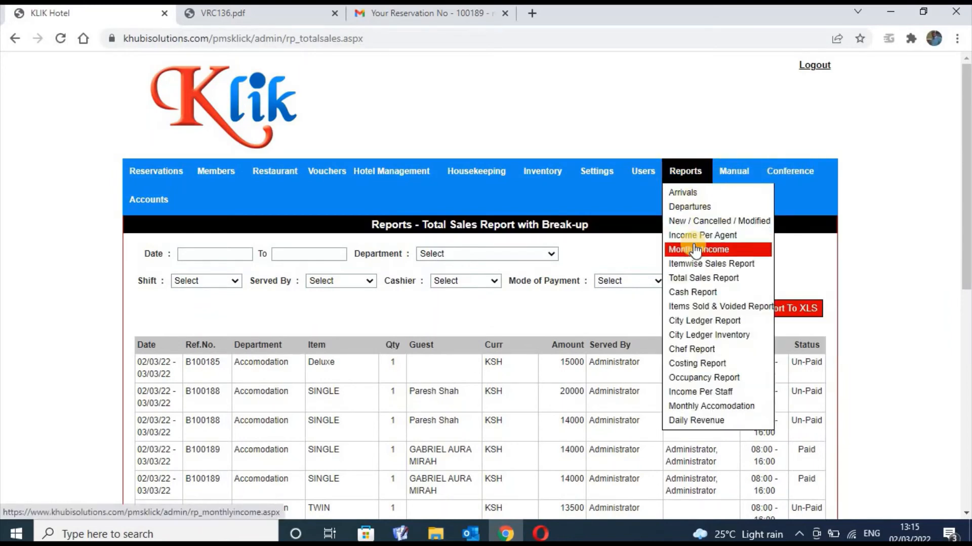
Open the Cash Report showing MPesa 28300 and cash 10000 payments totalling KSH 38300
click(694, 292)
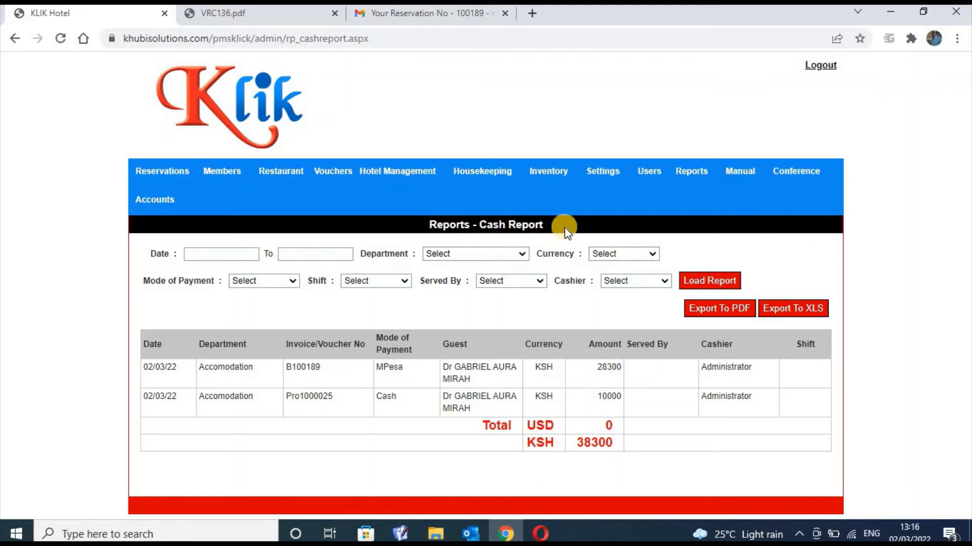
Try the Mode of Payment filter with Credit Card, Bank Transfer, Cheque and Package
click(290, 282)
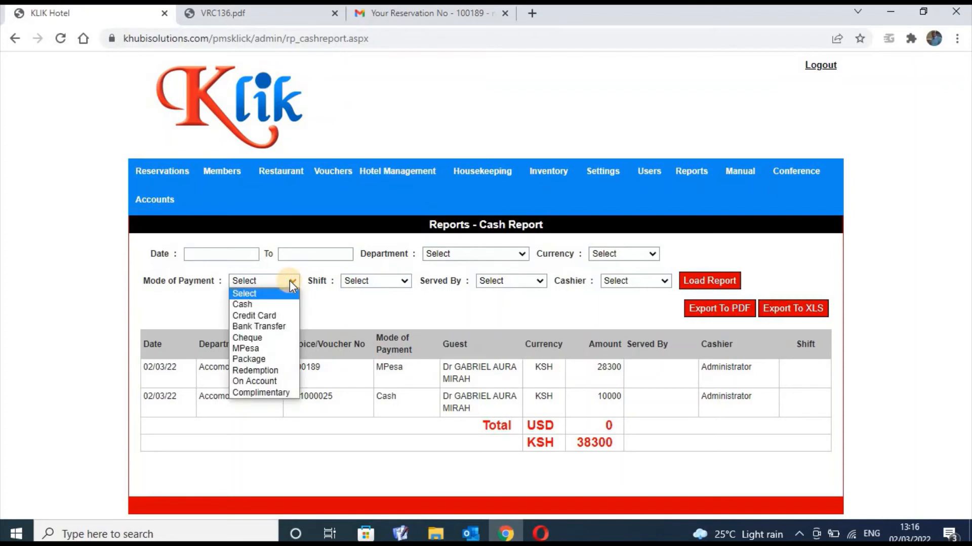
click(284, 315)
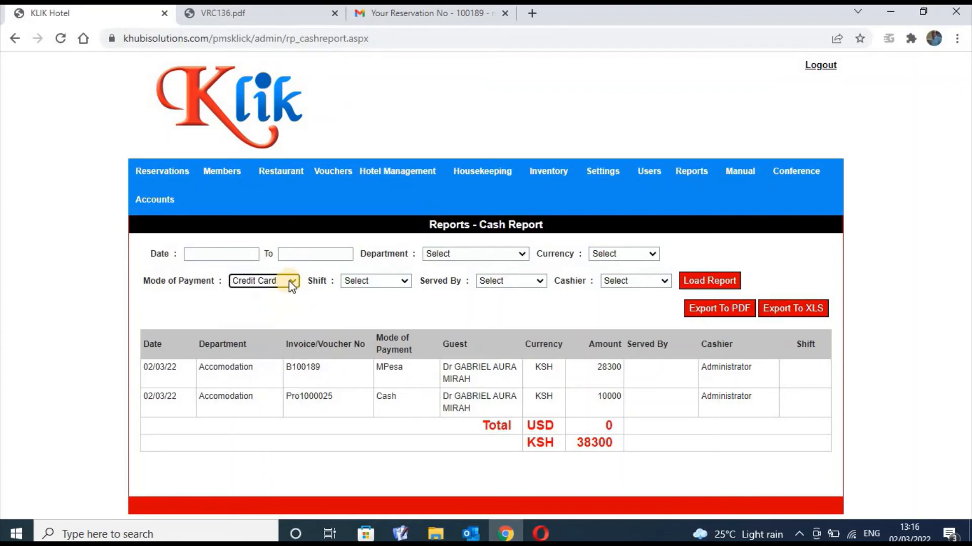
click(292, 284)
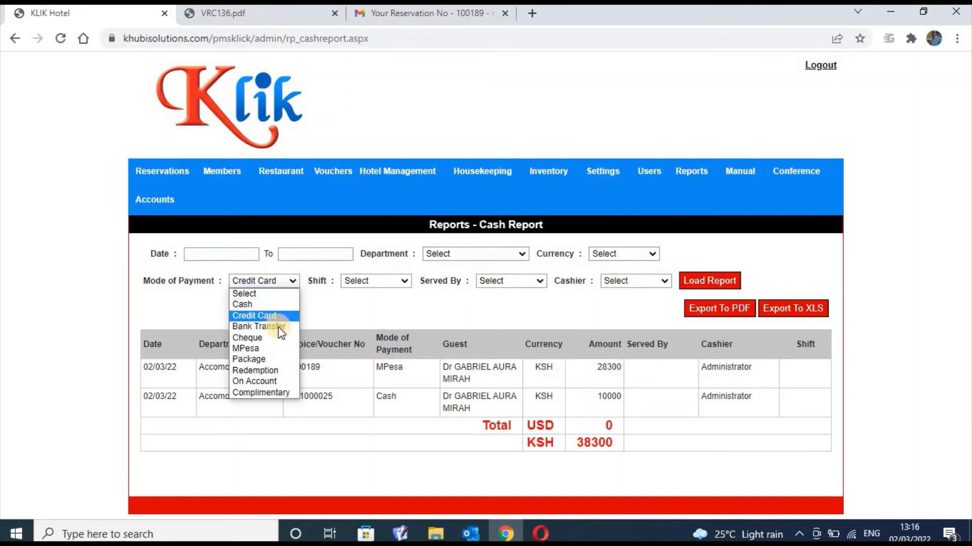
click(281, 327)
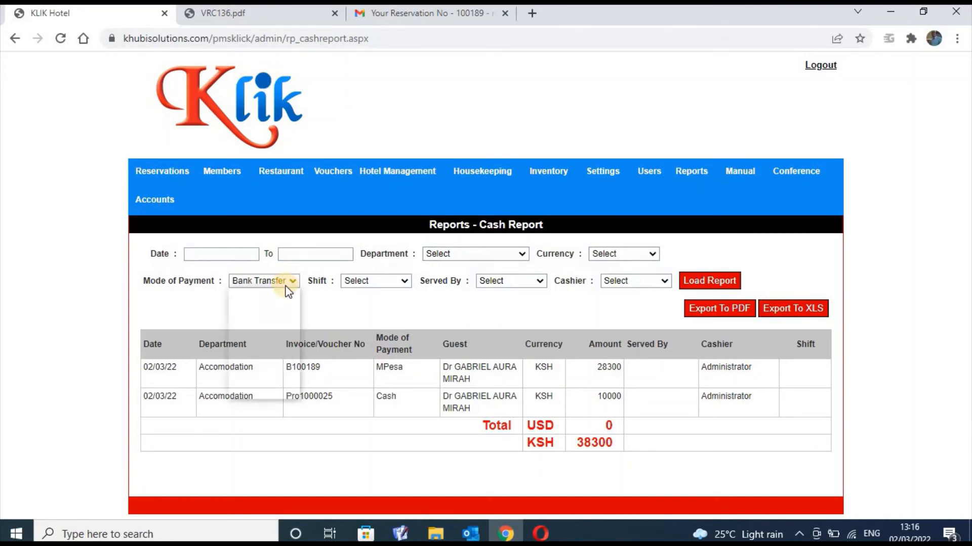
click(292, 282)
click(279, 337)
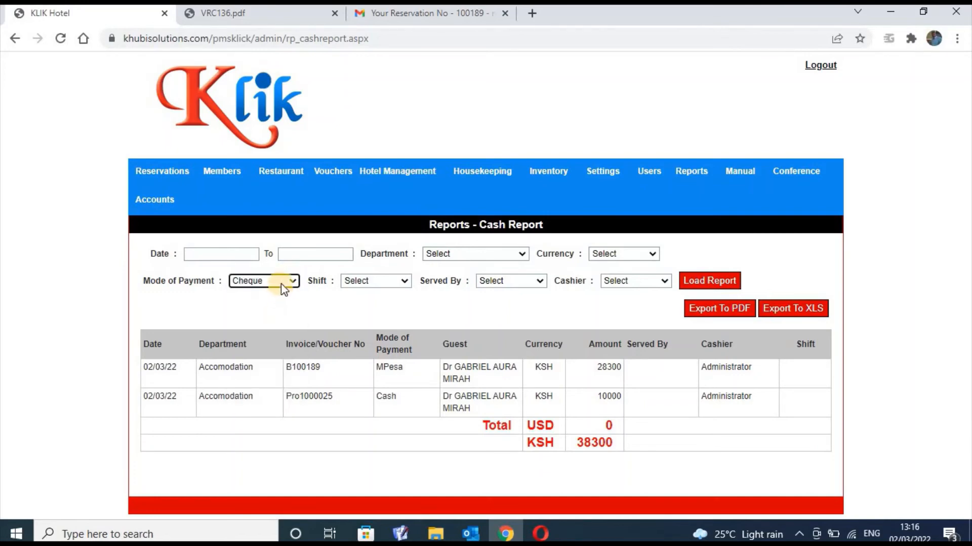
click(281, 283)
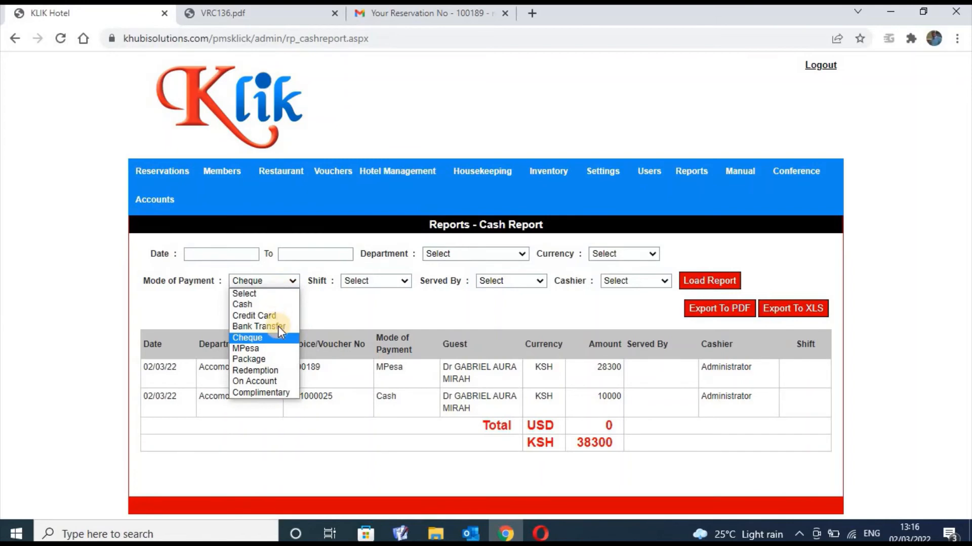
click(281, 361)
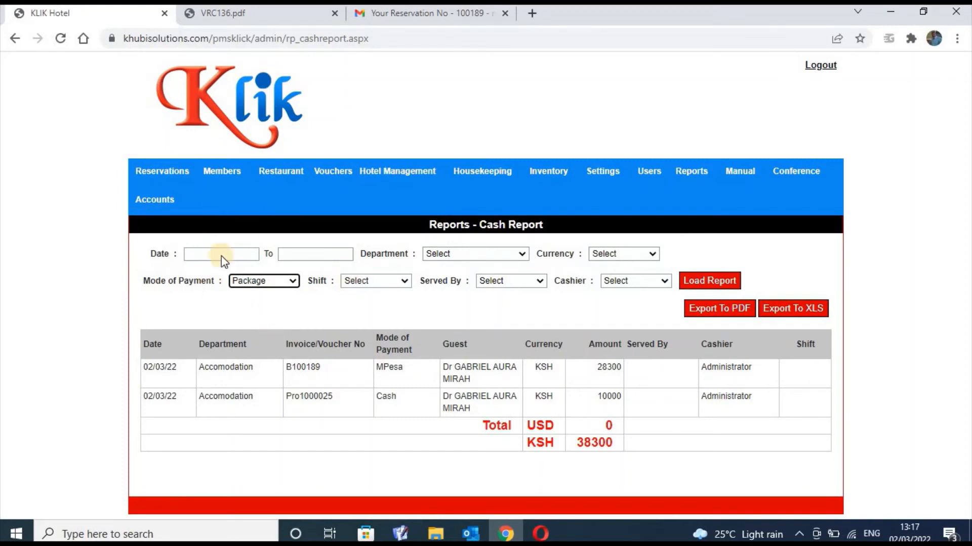
Continue through Redemption and On Account, settling the payment filter on Complimentary
click(287, 282)
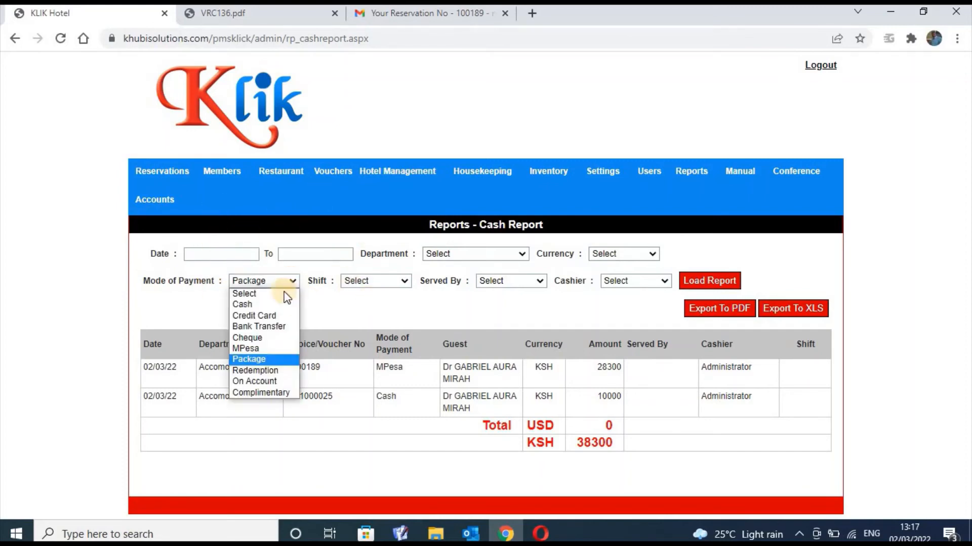
click(271, 371)
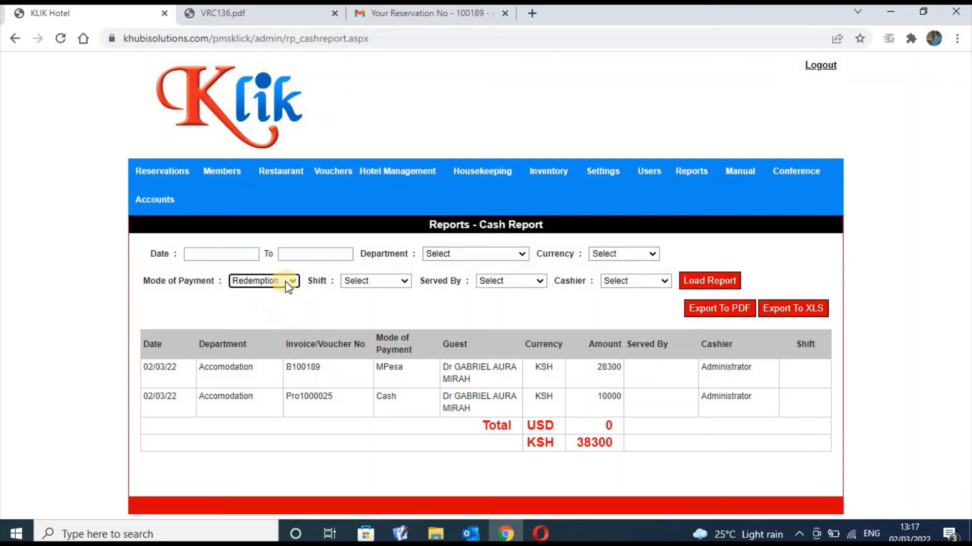
click(285, 284)
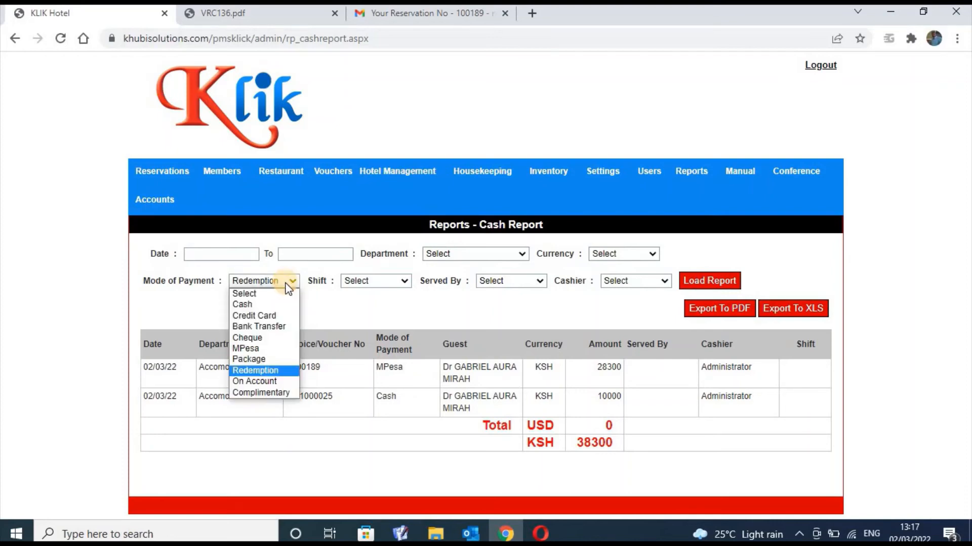
click(286, 380)
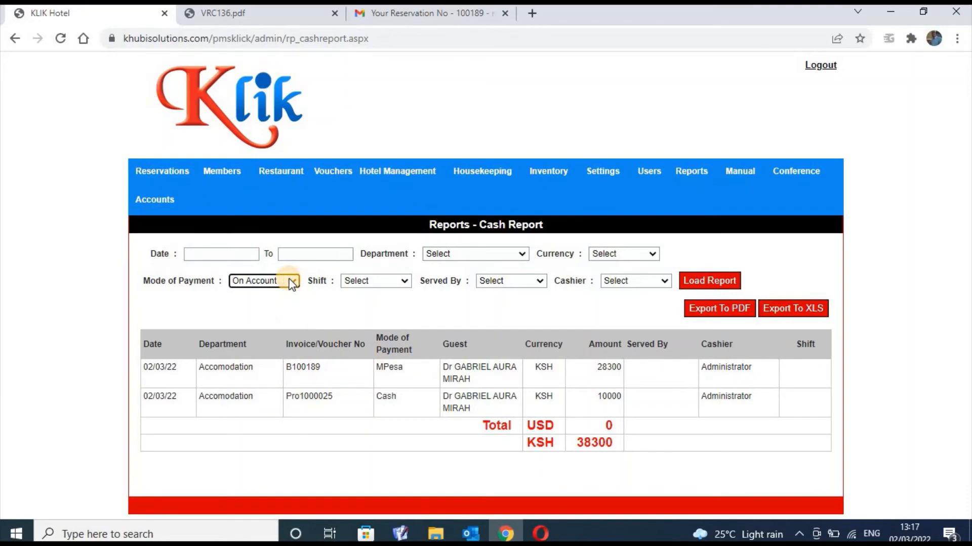
click(290, 281)
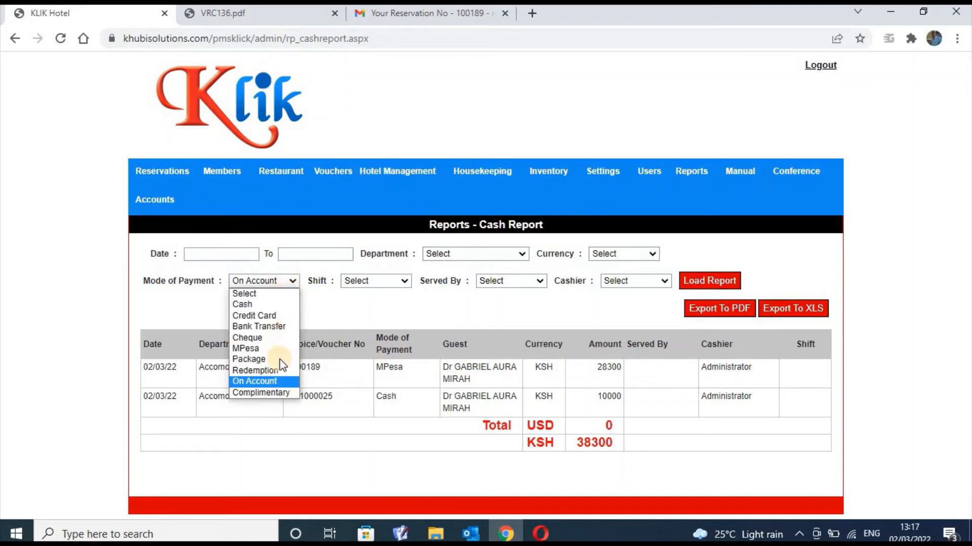
click(278, 392)
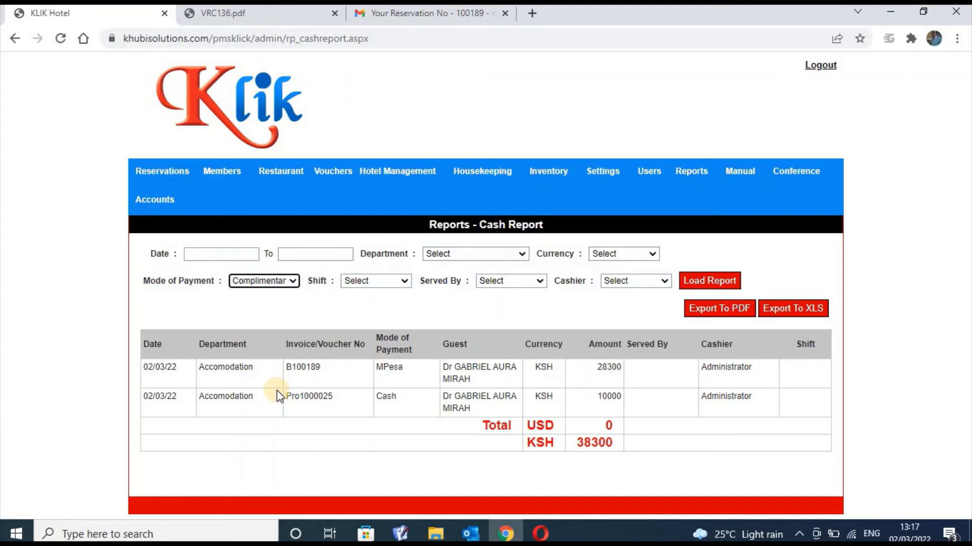
Switch the payment filter to Redemption, then Complimentary, then back to On Account; total stays KSH 38300
click(281, 281)
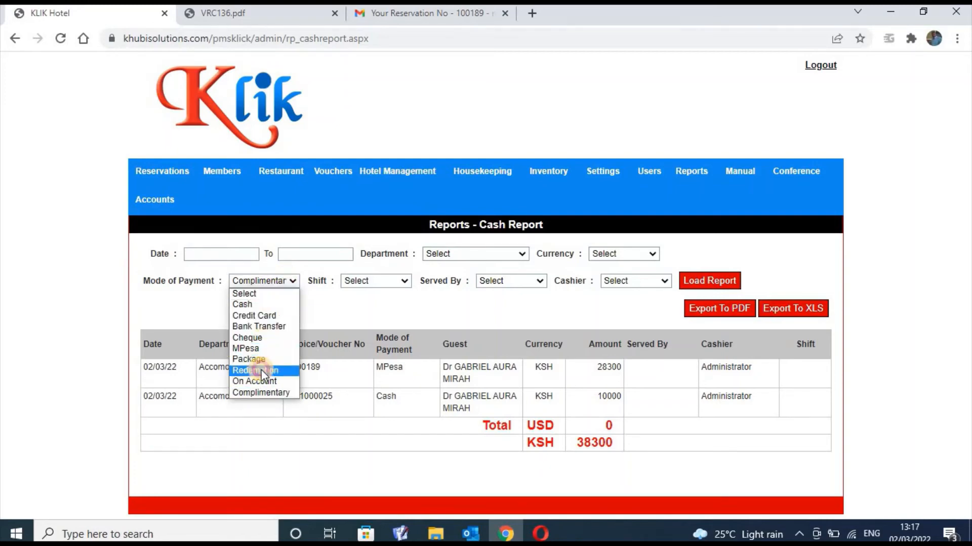
click(261, 369)
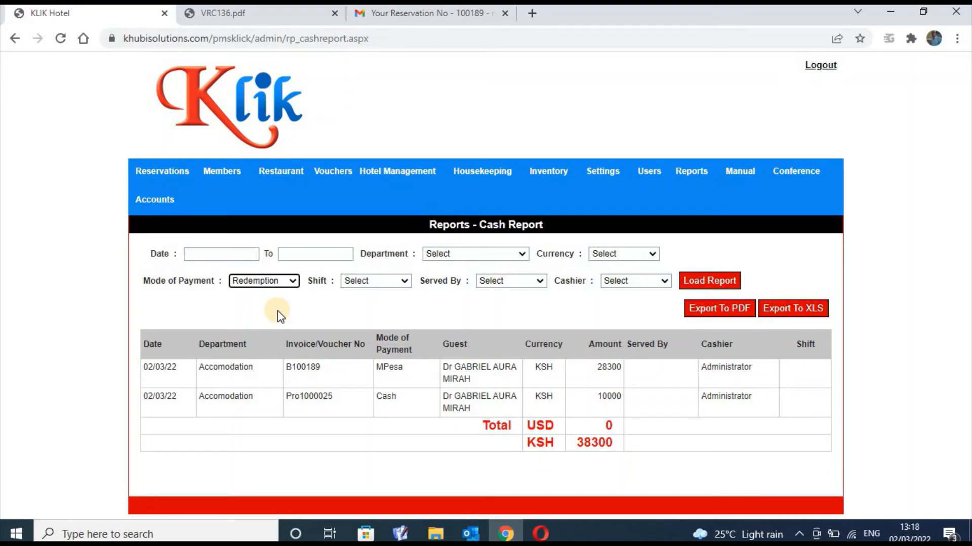
click(282, 282)
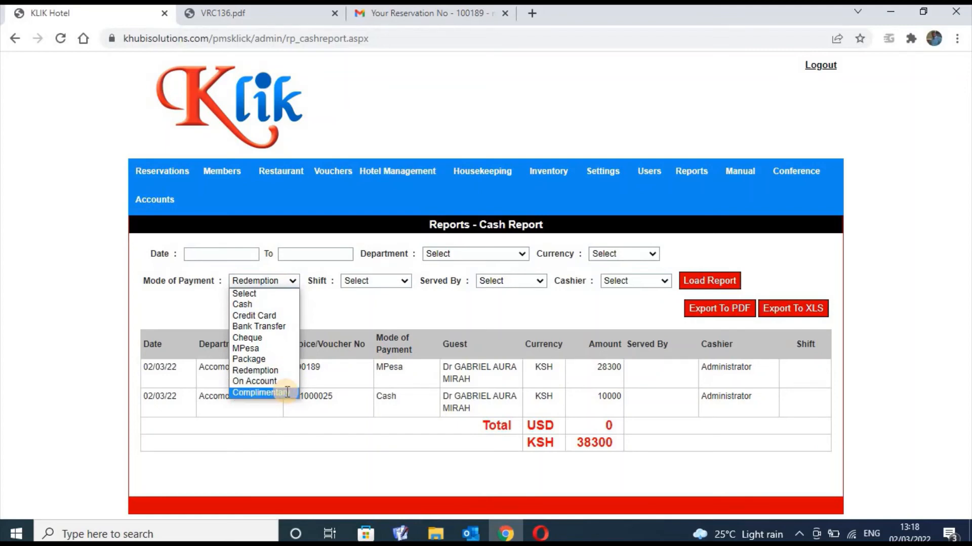
click(286, 392)
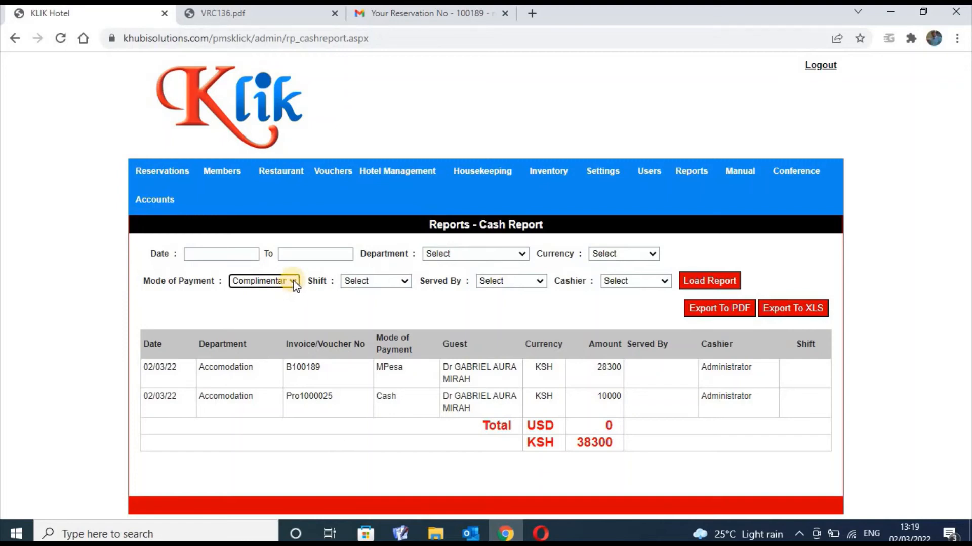
click(296, 283)
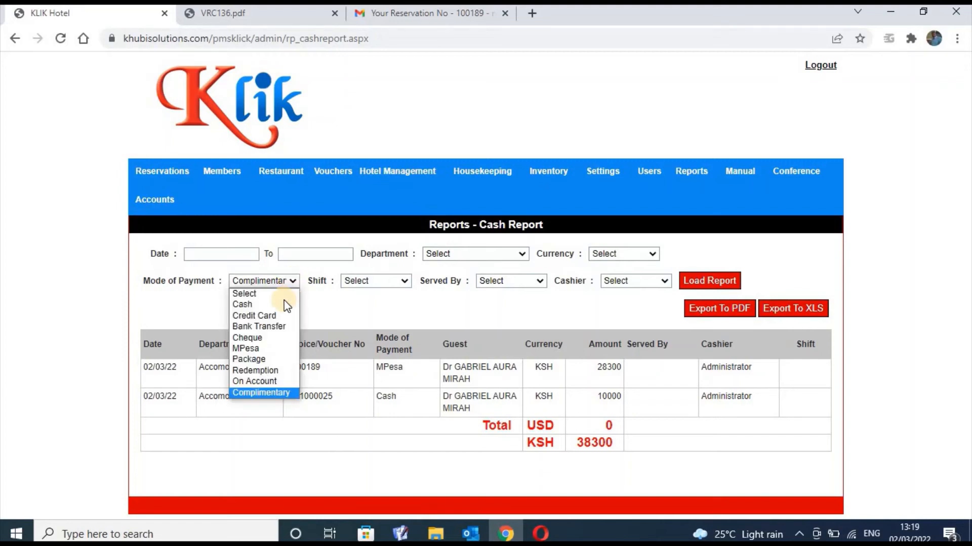
click(263, 381)
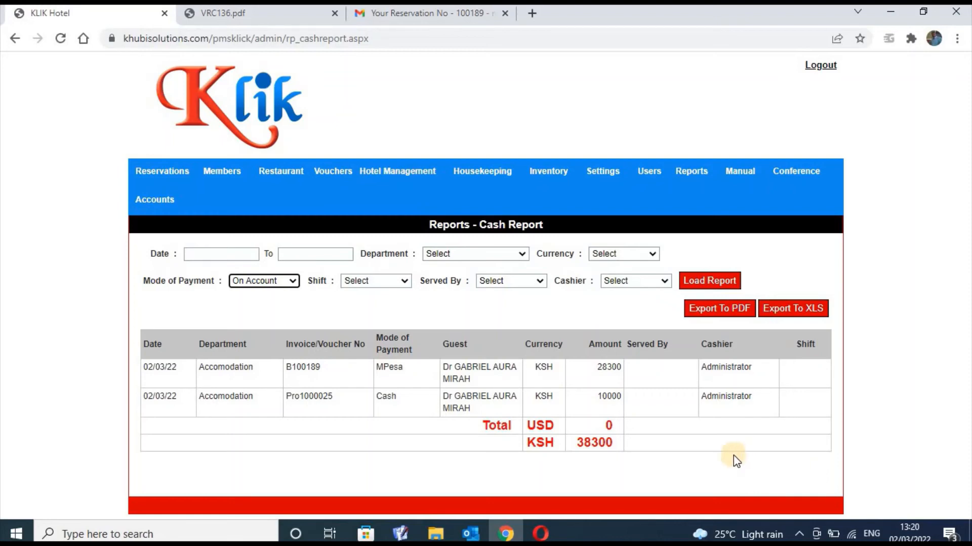
click(265, 281)
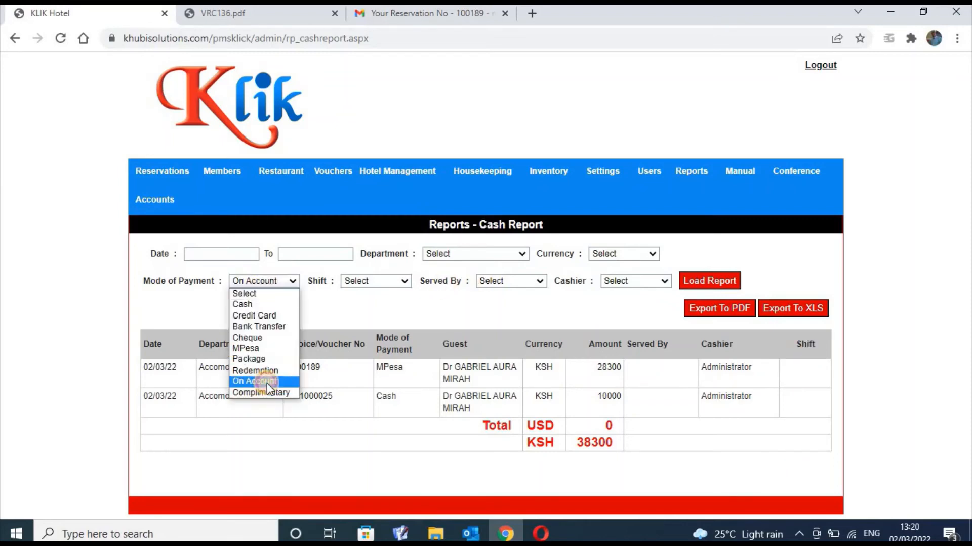
click(266, 383)
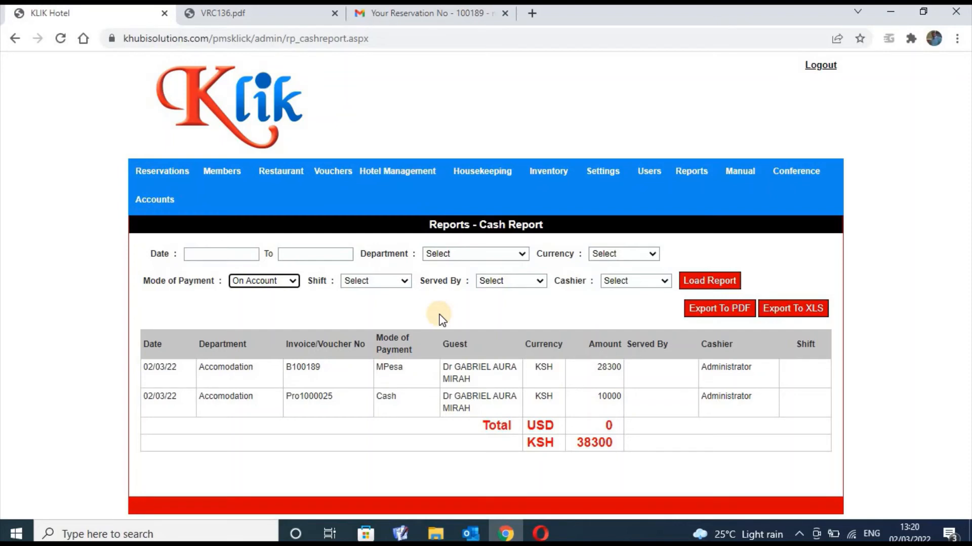
mouse_move(691, 171)
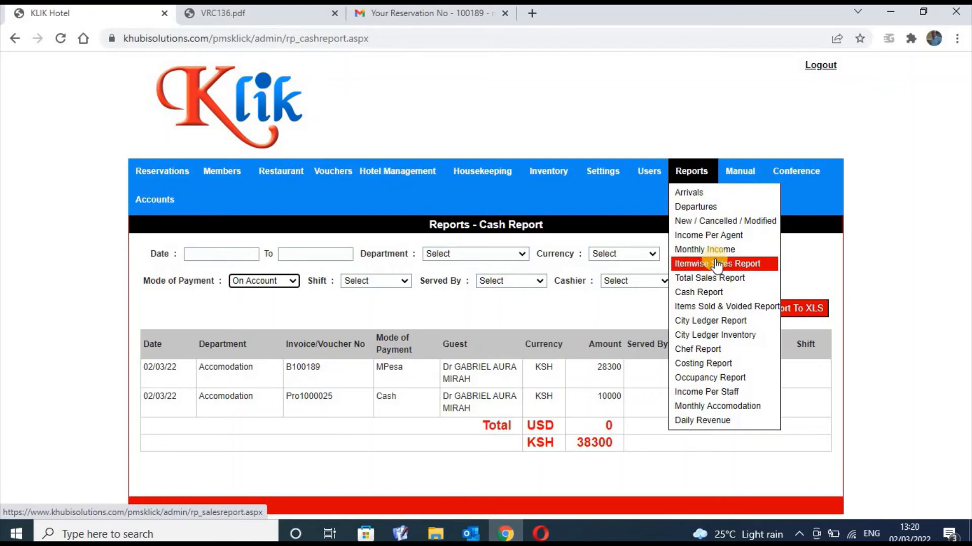
Open the Items Sold & Voided Report, leaving the Currency filter on Select
click(723, 308)
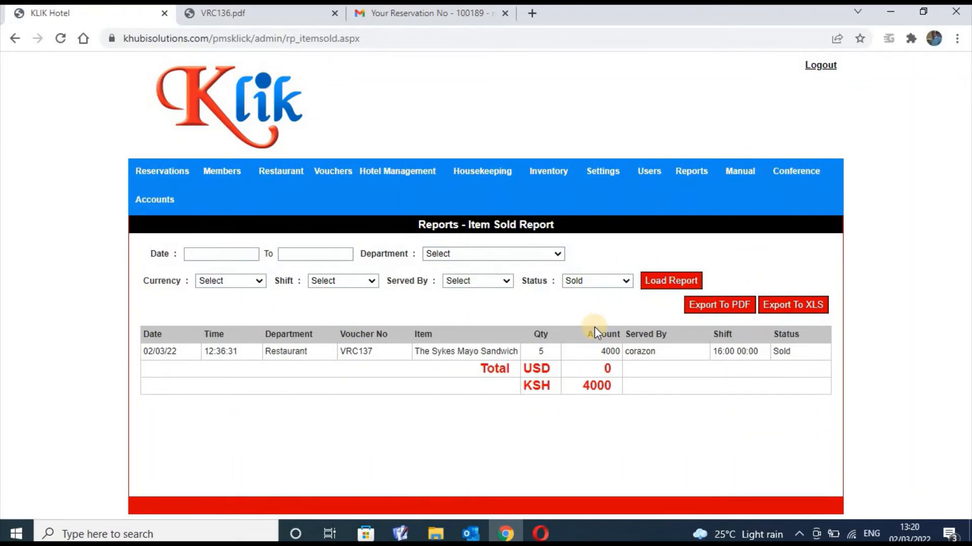
click(258, 281)
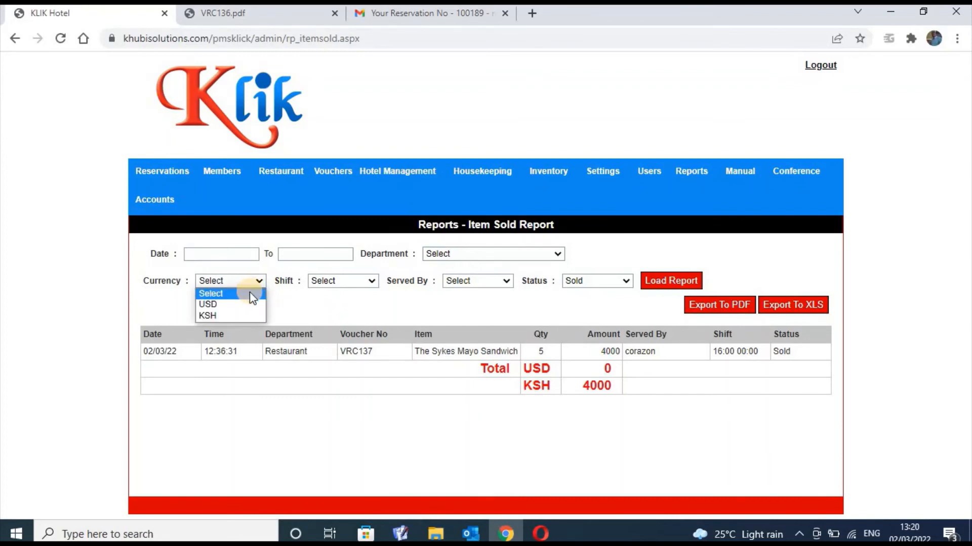
click(250, 293)
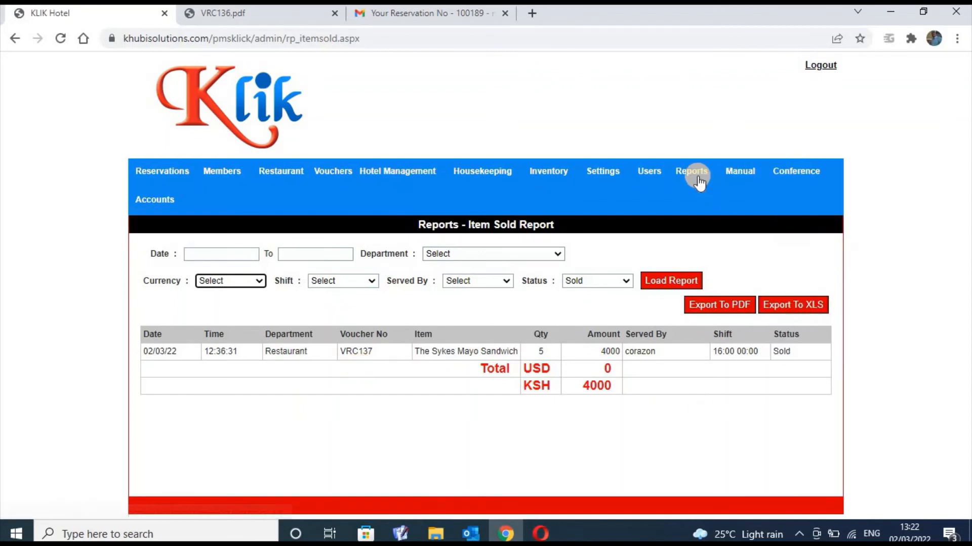
mouse_move(697, 175)
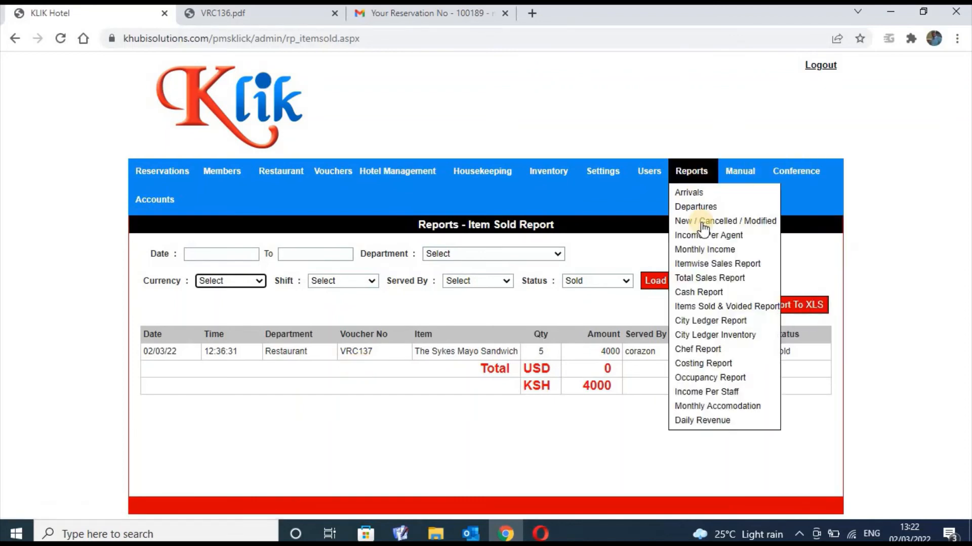
Open the City Ledger Report, whose KSH and USD paid and unpaid totals are all 0
click(714, 324)
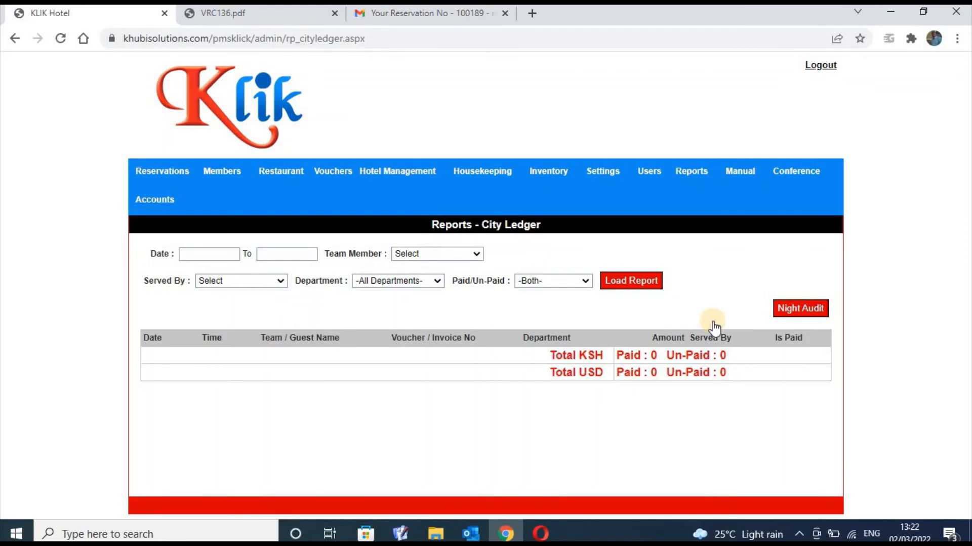
mouse_move(695, 171)
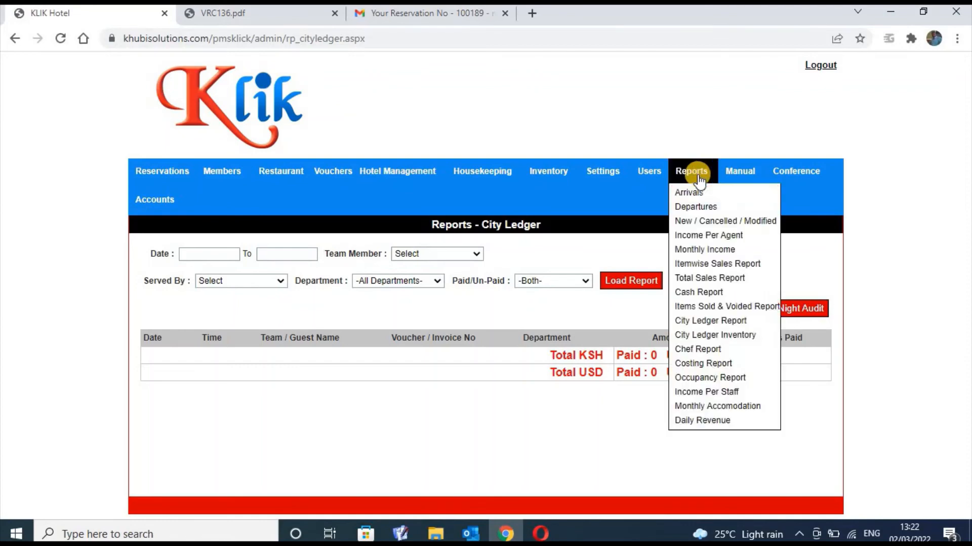
Open the Chef Report and set its category to Grocery
click(723, 356)
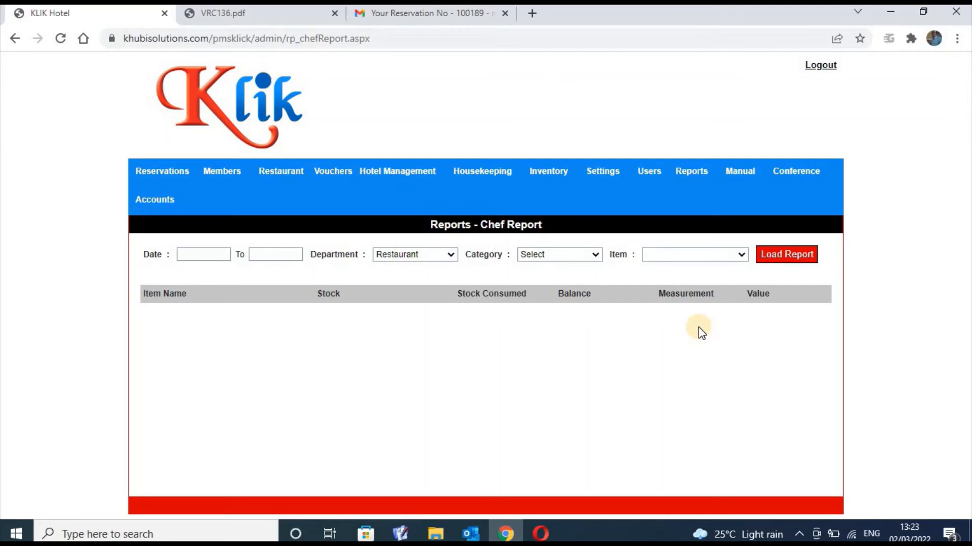
click(595, 256)
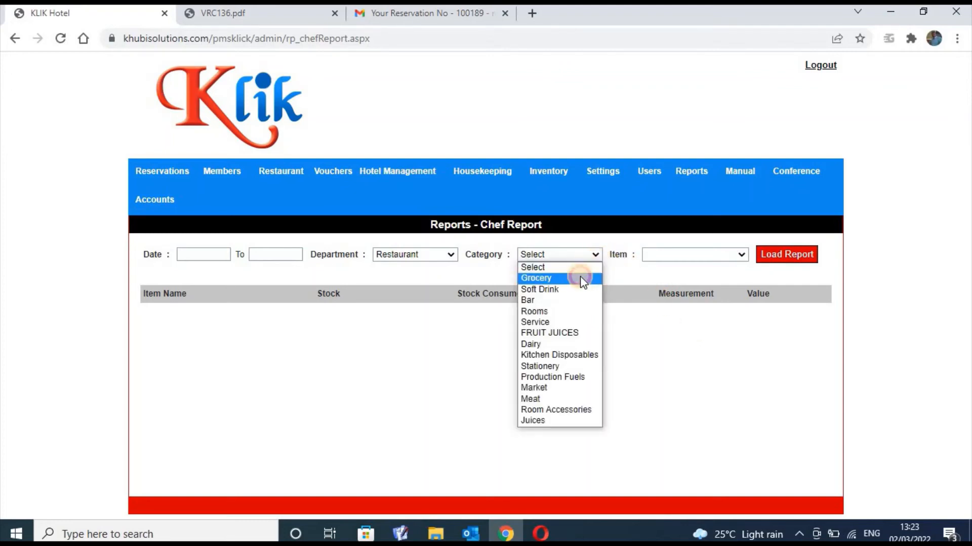
click(576, 278)
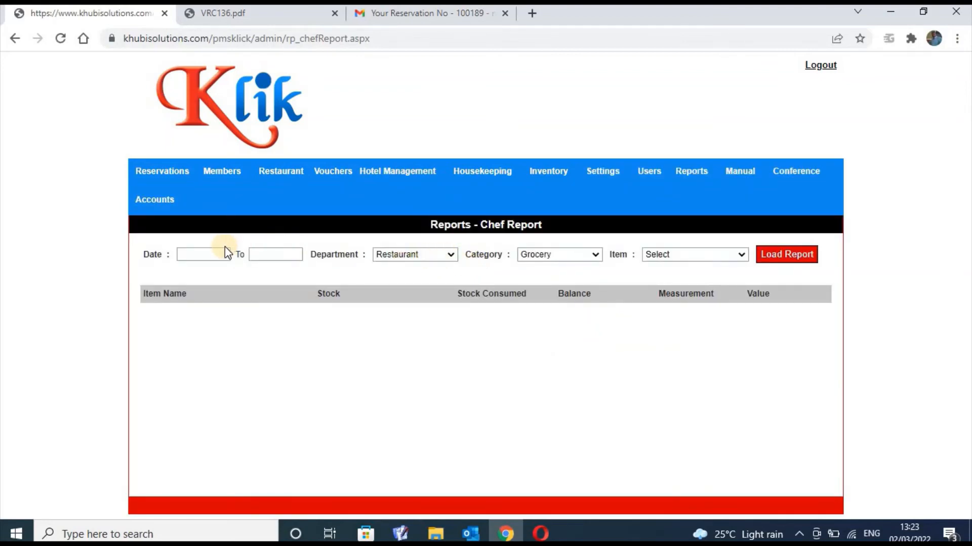
Set the dates to 2–3 Mar 2022 and load the report, which lists no items
click(269, 251)
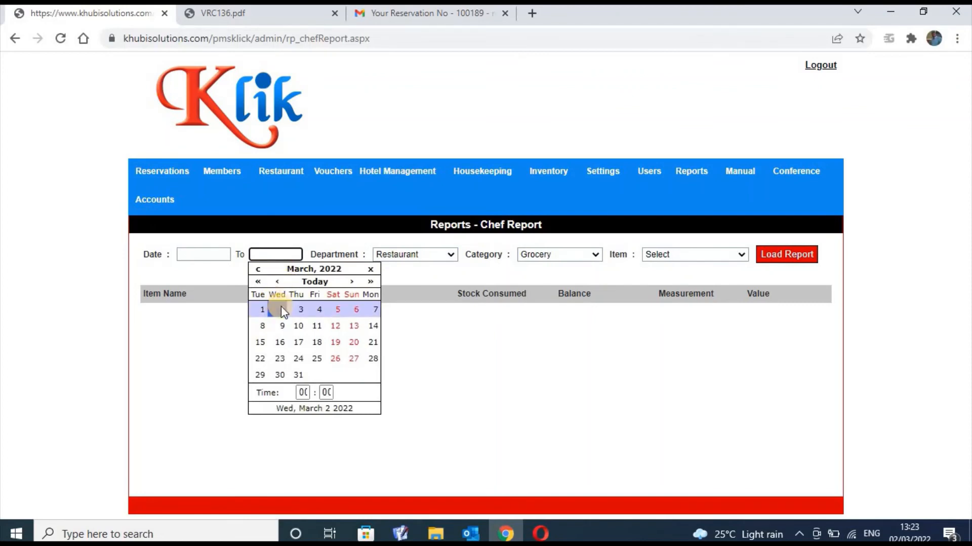
click(283, 310)
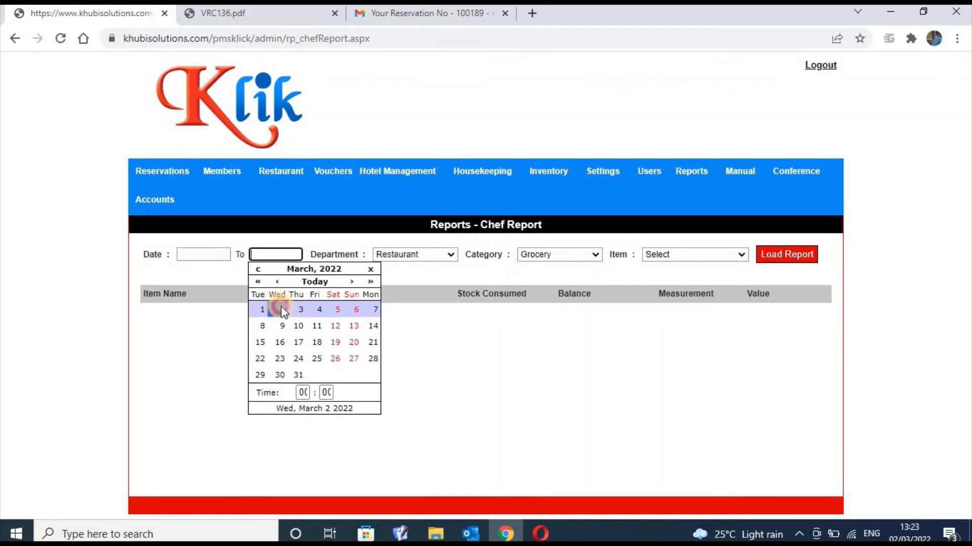
click(216, 254)
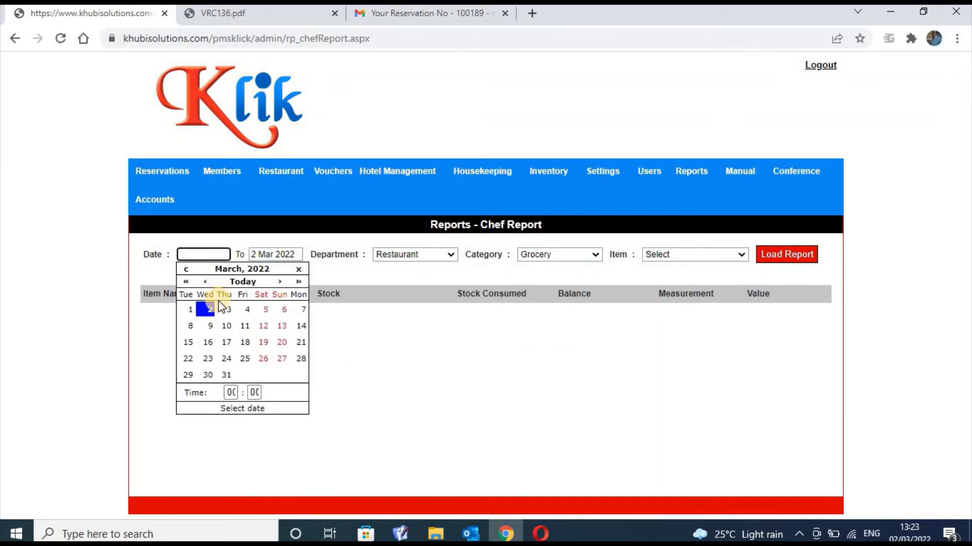
click(206, 309)
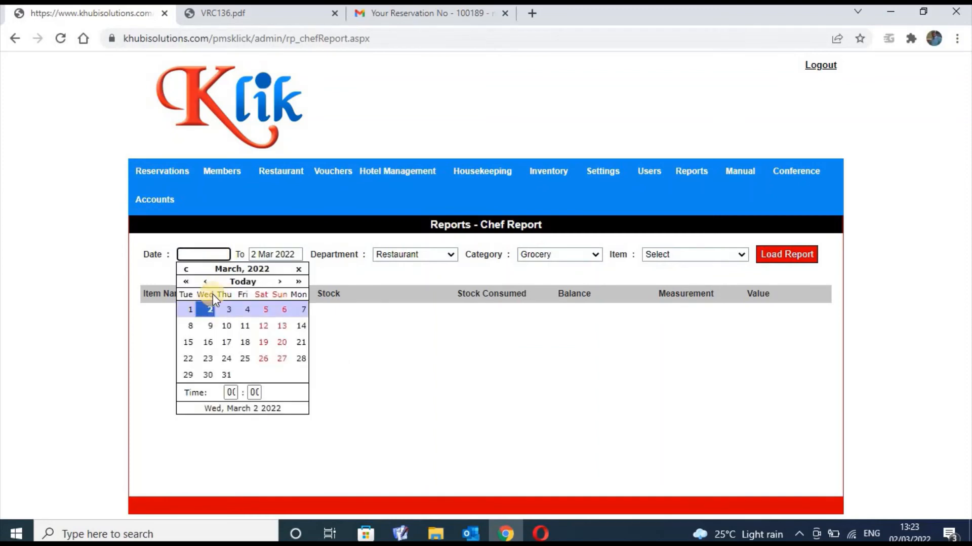
click(255, 254)
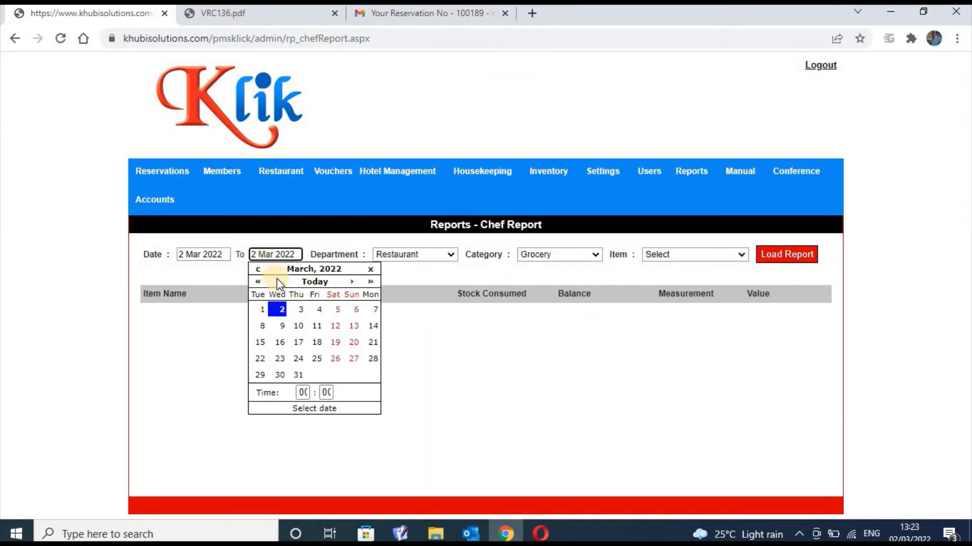
click(296, 309)
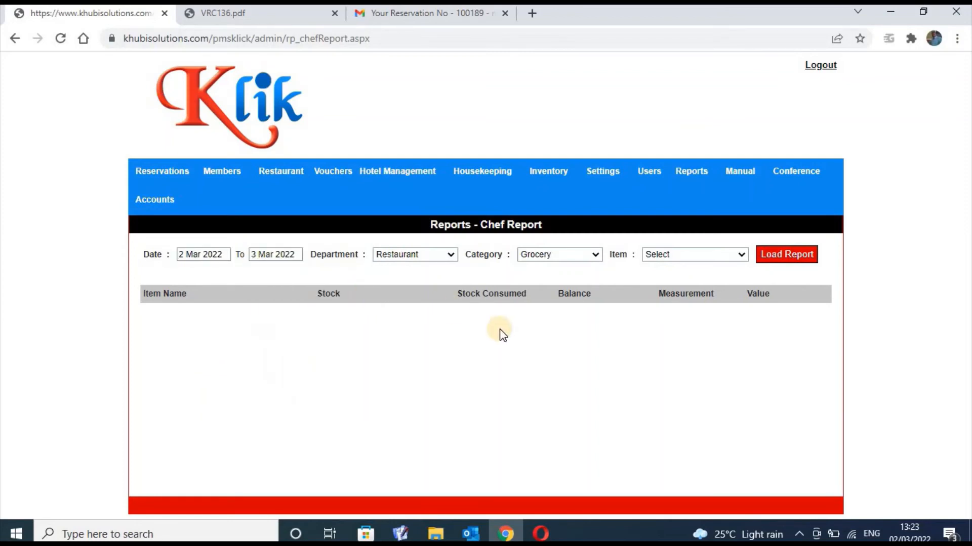
click(800, 261)
mouse_move(700, 167)
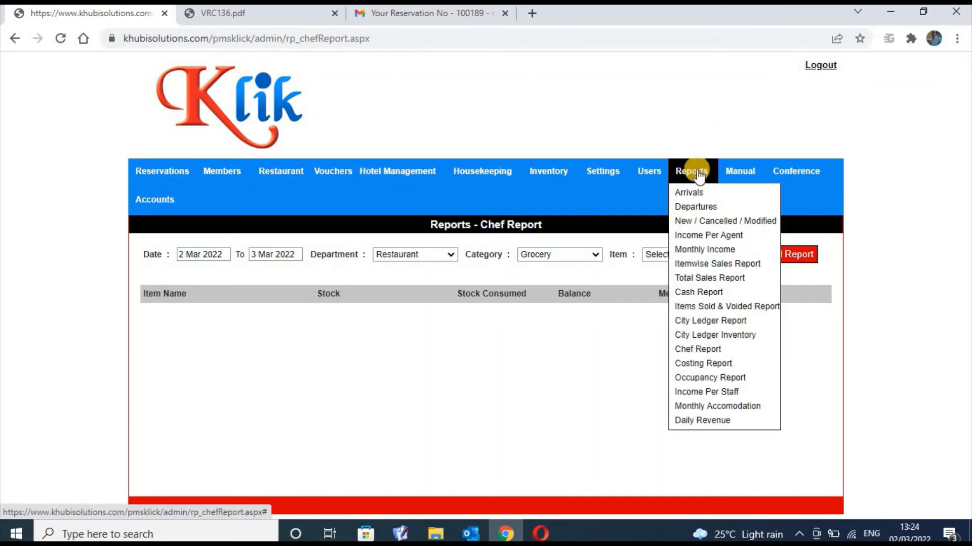
Open the Costing Report and set its dates from 2 Mar 2022 to 3 Mar 2022
click(718, 362)
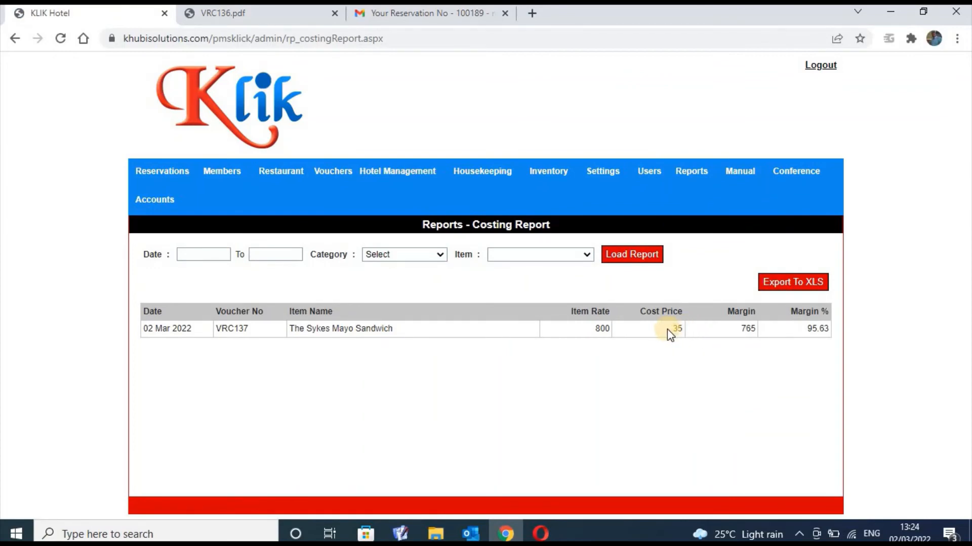
click(208, 251)
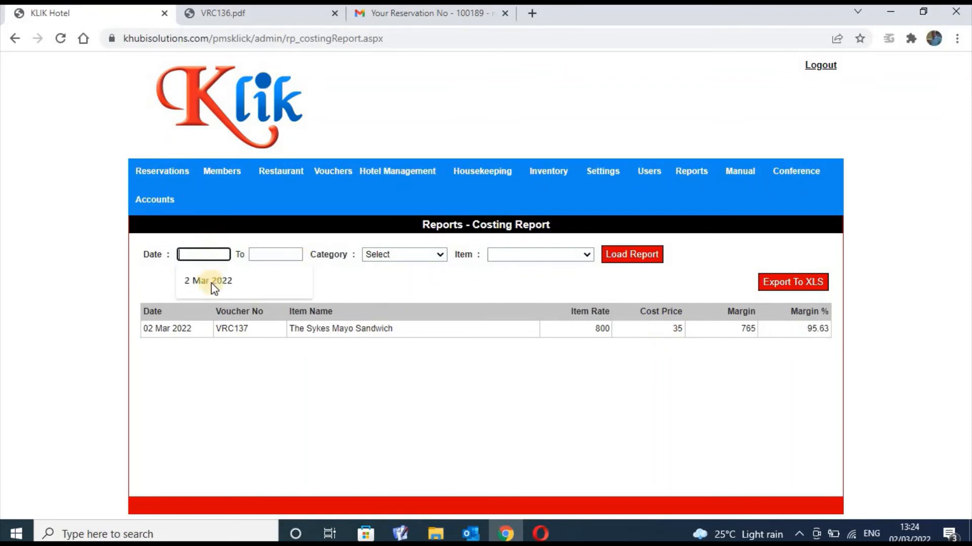
click(213, 281)
click(211, 307)
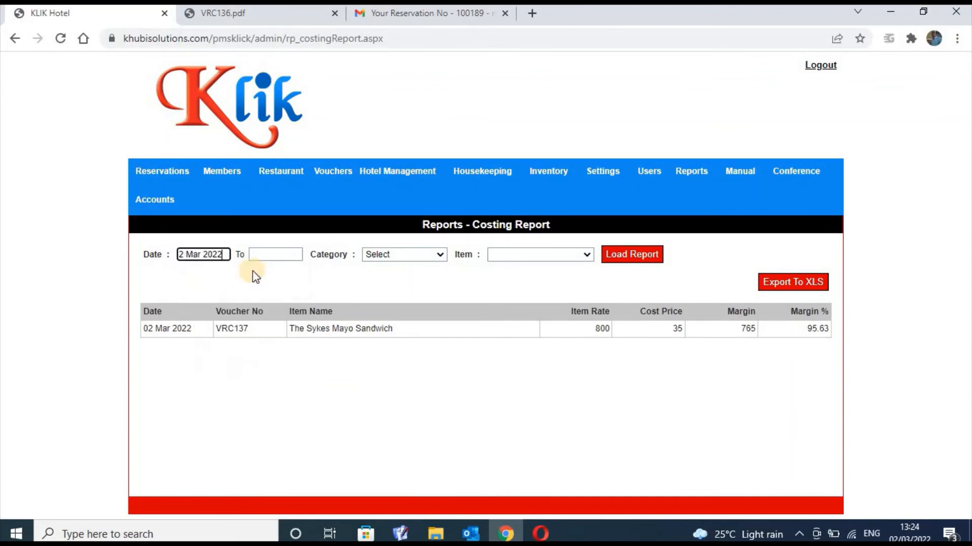
click(277, 255)
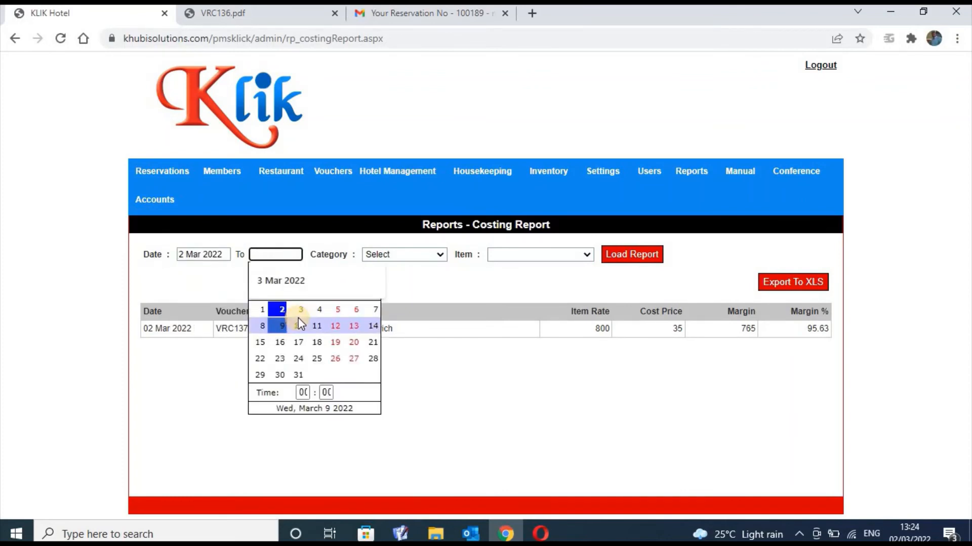
click(299, 311)
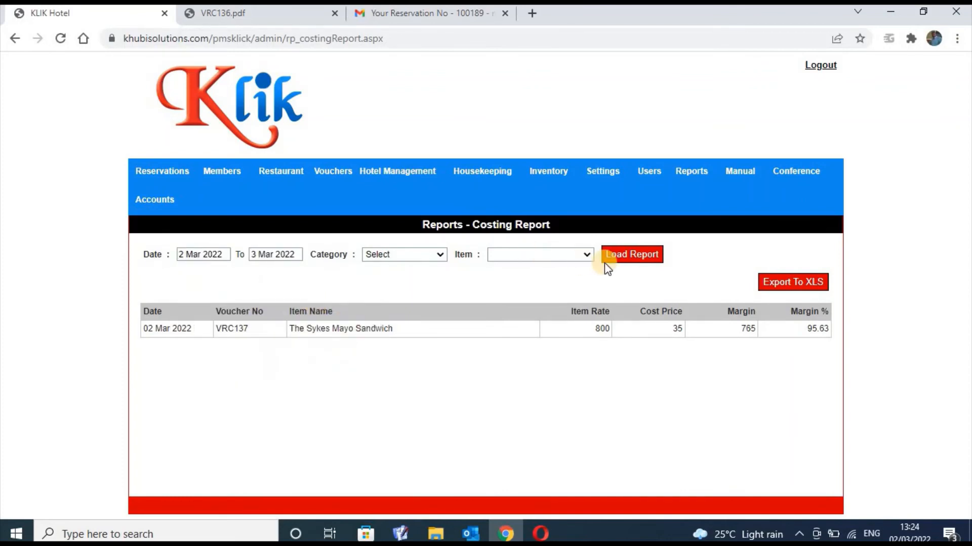
Load the costing report for those dates, then switch to the Occupancy Report
click(589, 256)
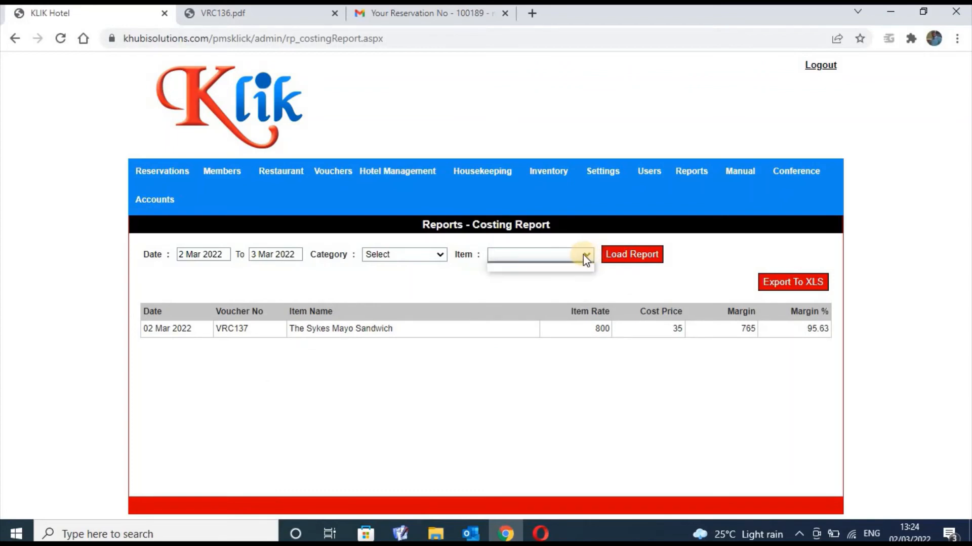
click(582, 254)
click(620, 256)
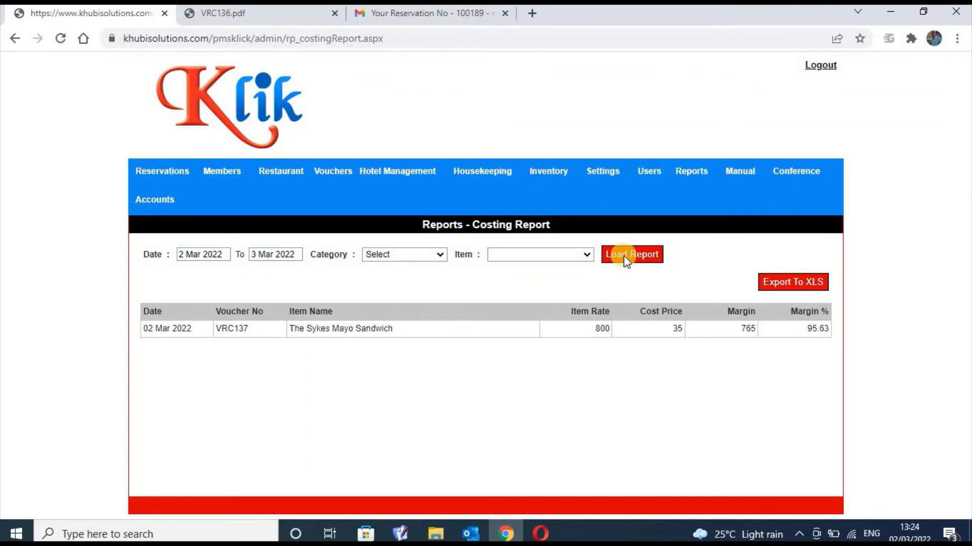
click(681, 189)
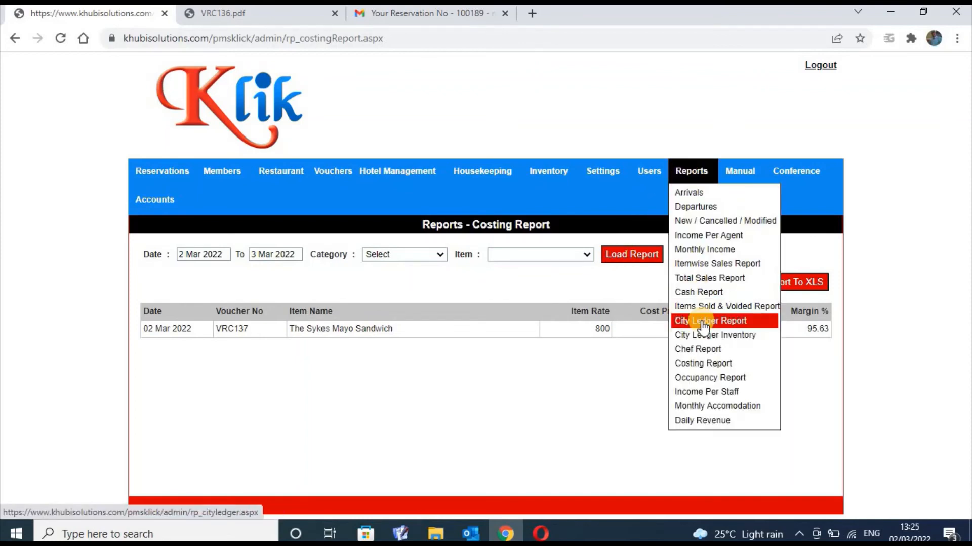
click(703, 377)
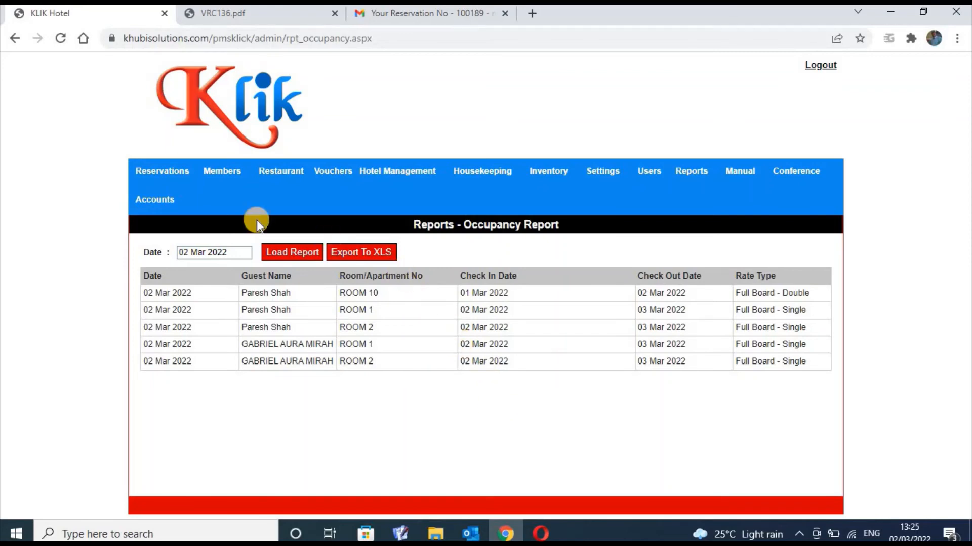
Drop down the Reports list from the top navigation bar over the Occupancy Report
click(93, 535)
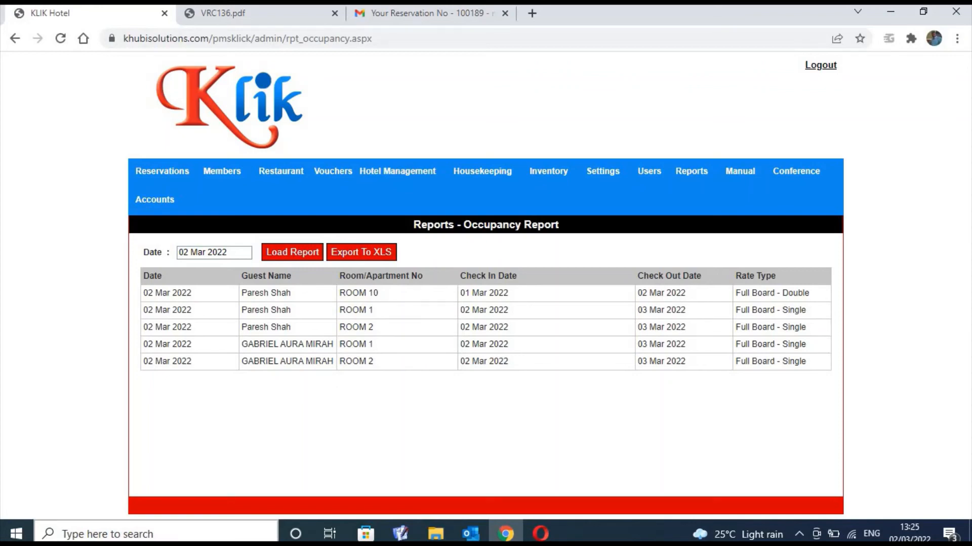
click(107, 531)
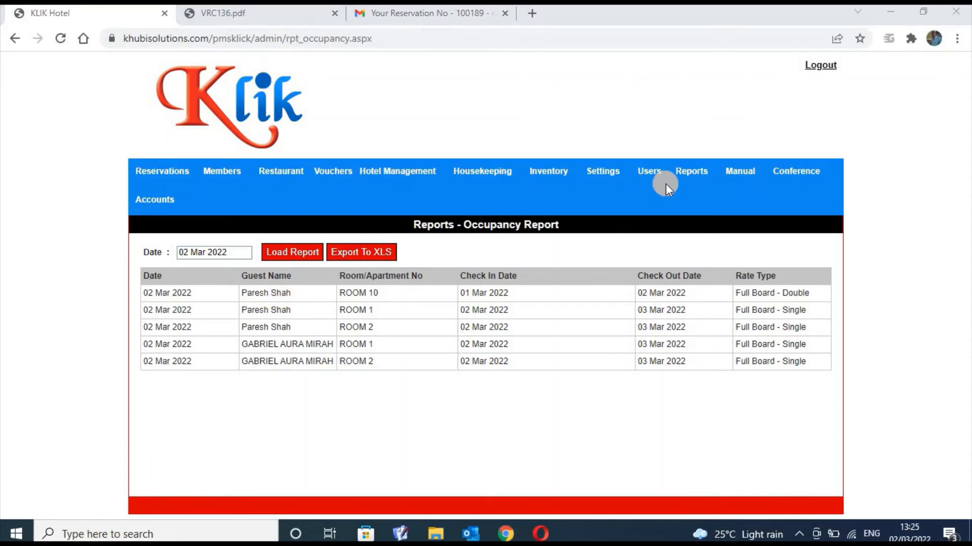
mouse_move(696, 174)
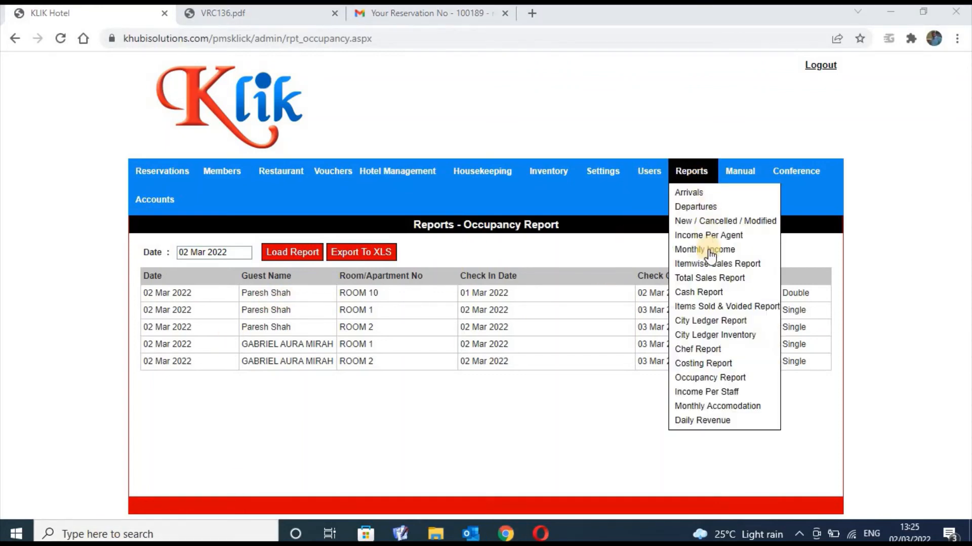
Open the Income Per Staff report showing unpaid voucher VRC137 for KSH 4300
click(743, 397)
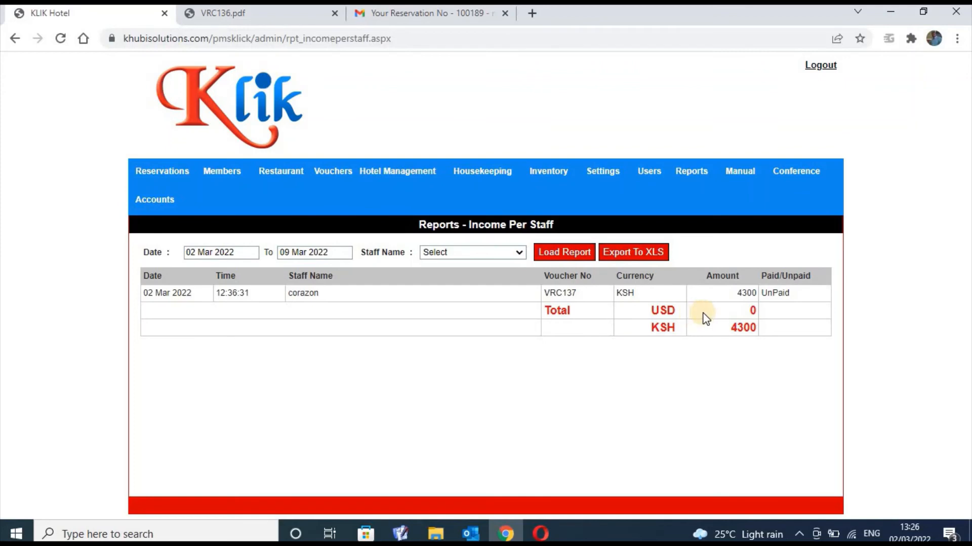
mouse_move(691, 172)
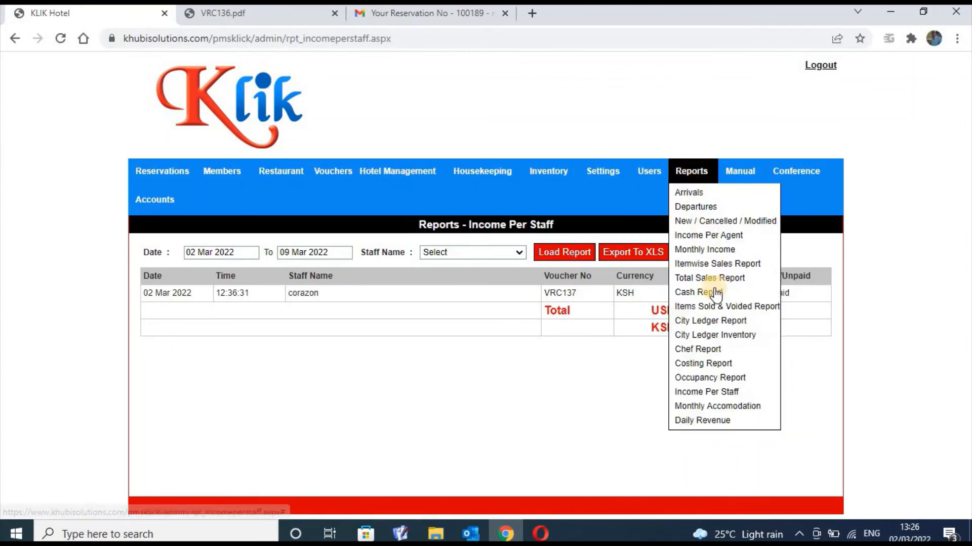
Switch from Monthly Accomodation to Daily Revenue, then back to Monthly Accomodation
click(727, 407)
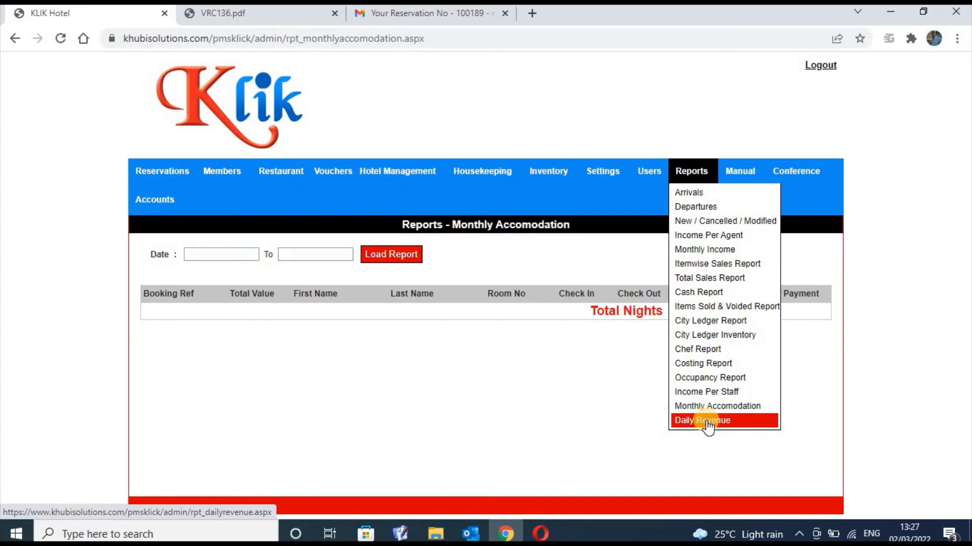
click(707, 423)
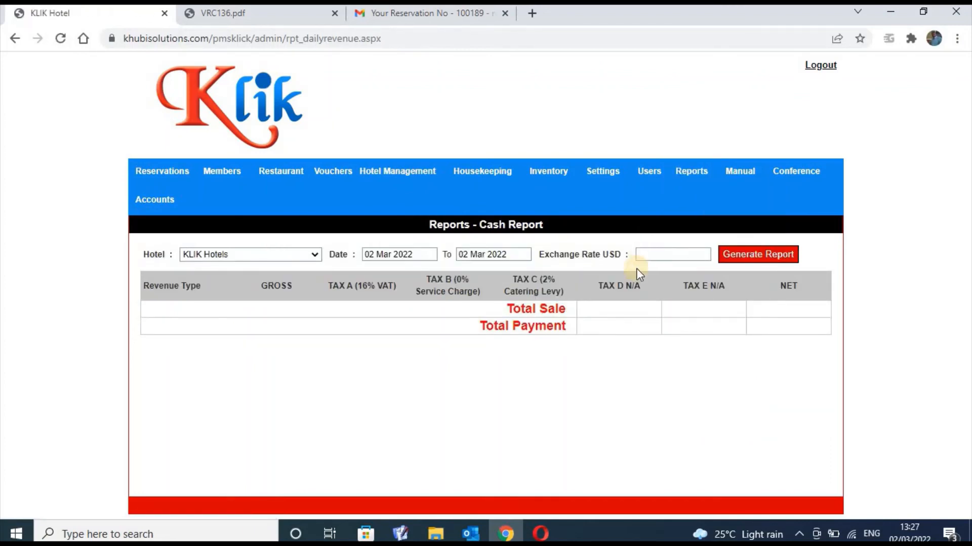
mouse_move(699, 174)
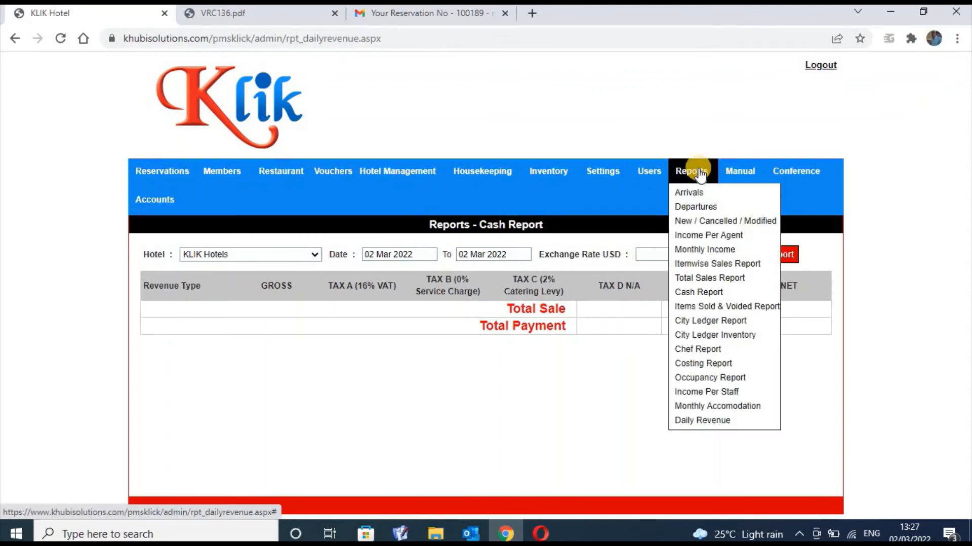
click(713, 405)
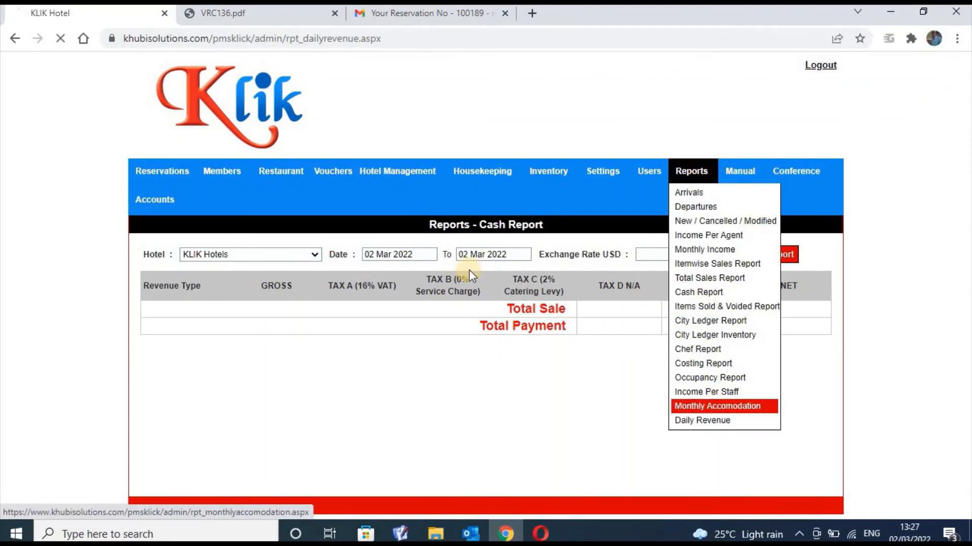
Load the Monthly Accomodation report from 1 Oct 2021 to 2 Mar 2022
click(232, 255)
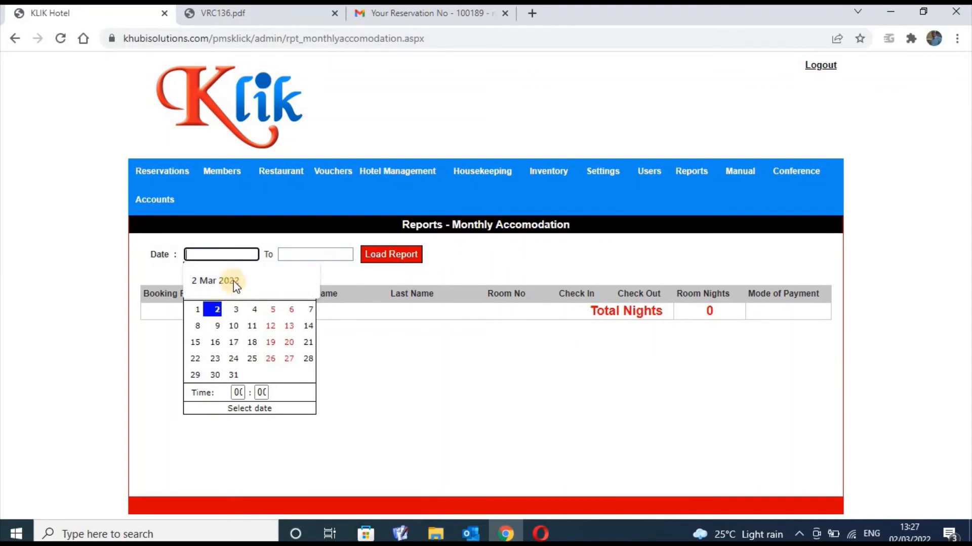
click(232, 281)
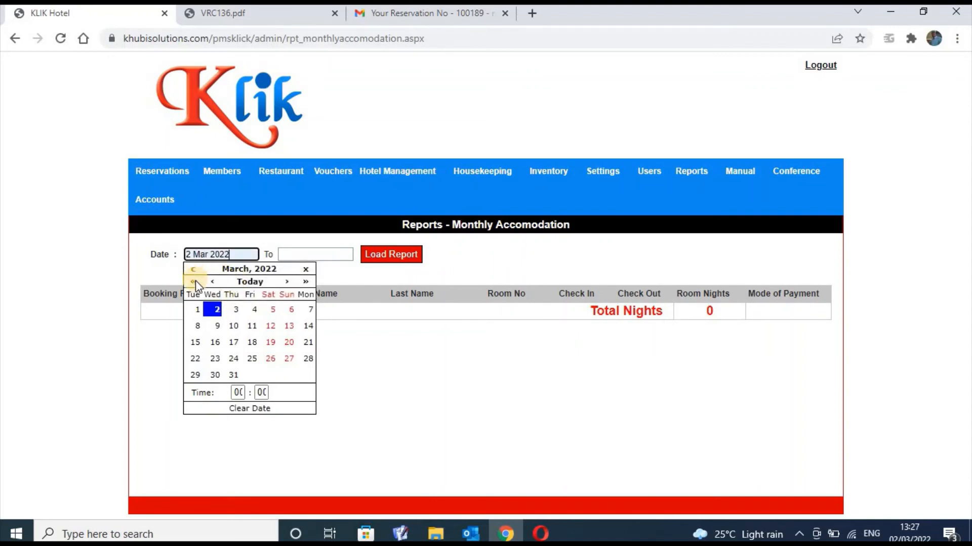
double_click(211, 281)
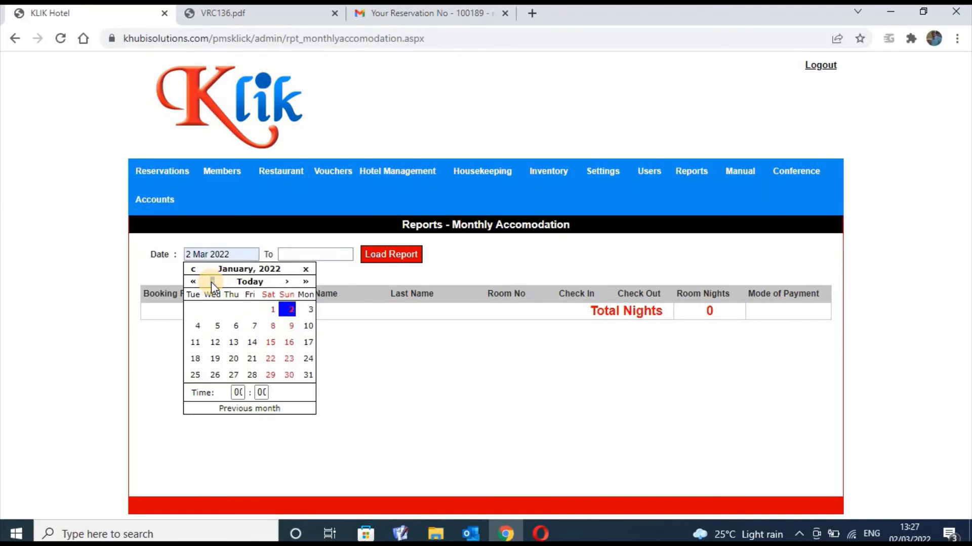
click(211, 282)
double_click(211, 282)
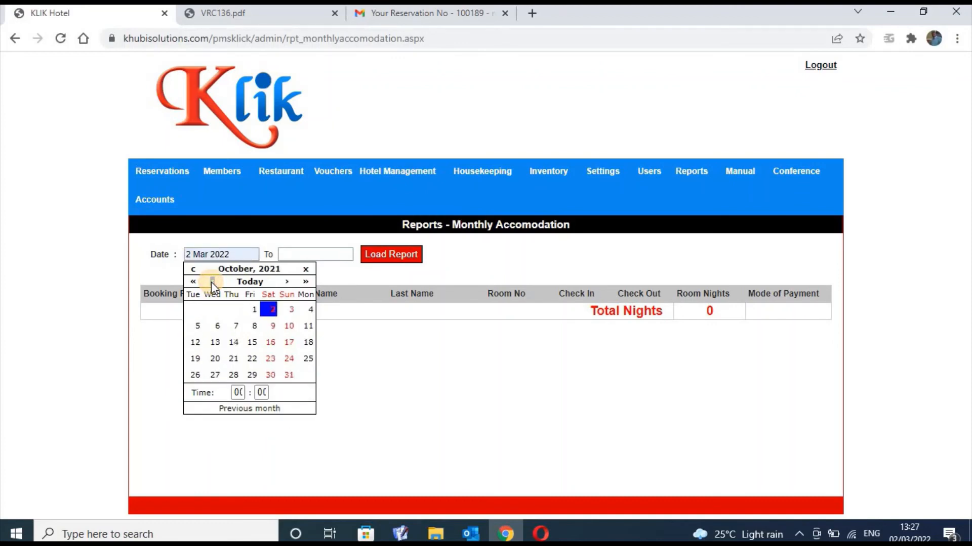
click(253, 310)
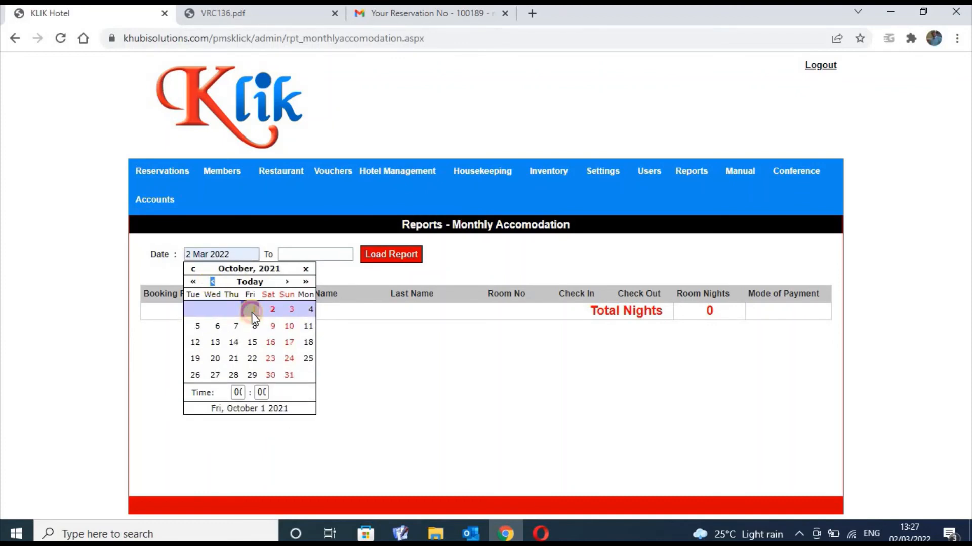
click(317, 256)
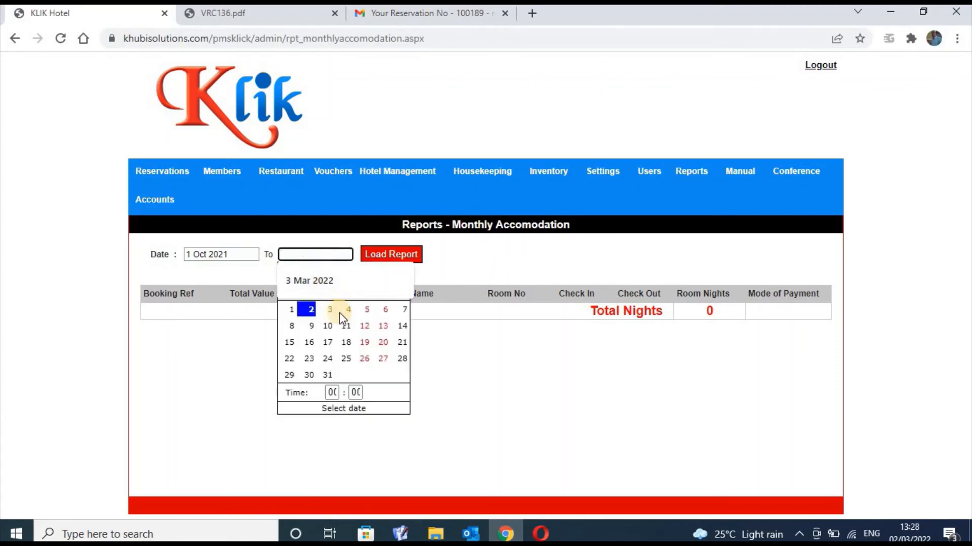
click(311, 310)
click(378, 257)
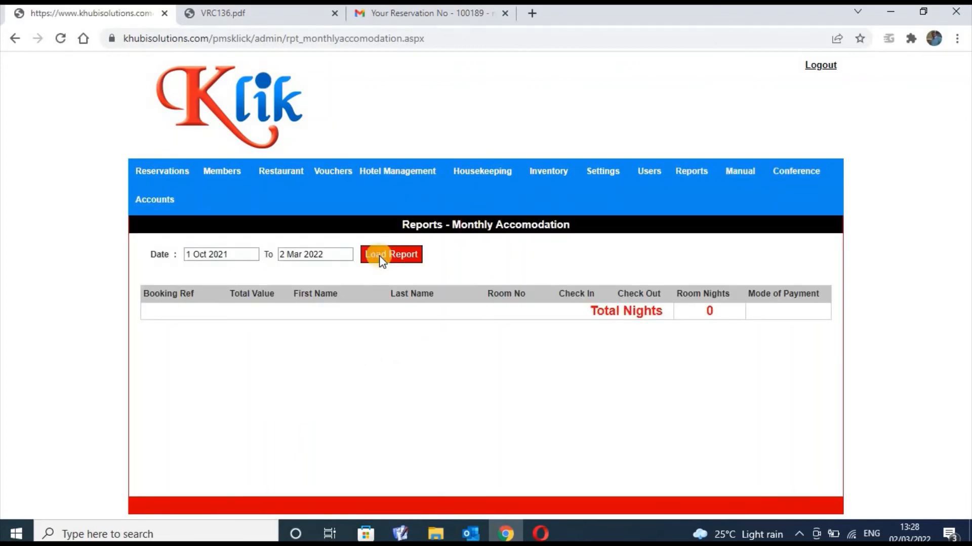
click(394, 254)
Change the start date to 1 Nov 2013 and reload the report
click(239, 256)
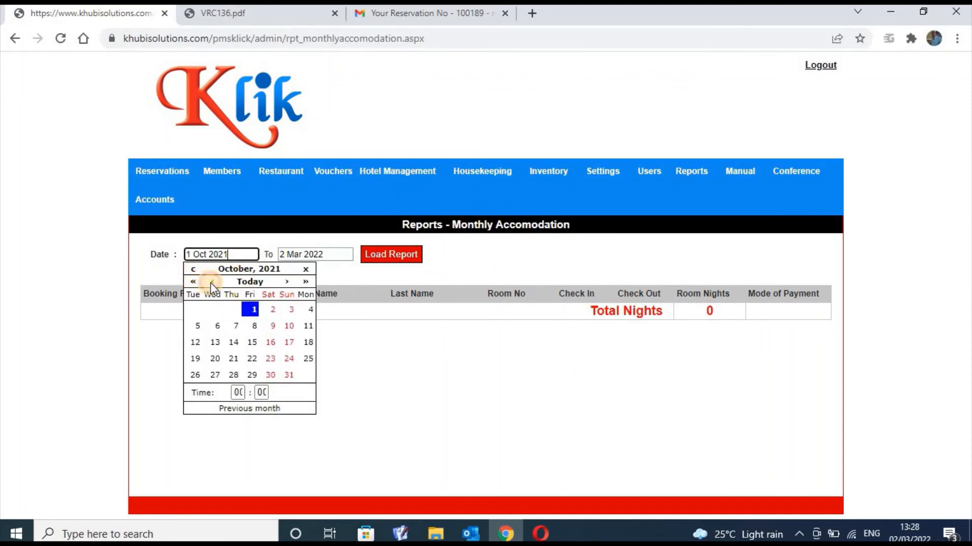
click(211, 281)
click(212, 282)
drag(211, 282, 195, 282)
click(195, 282)
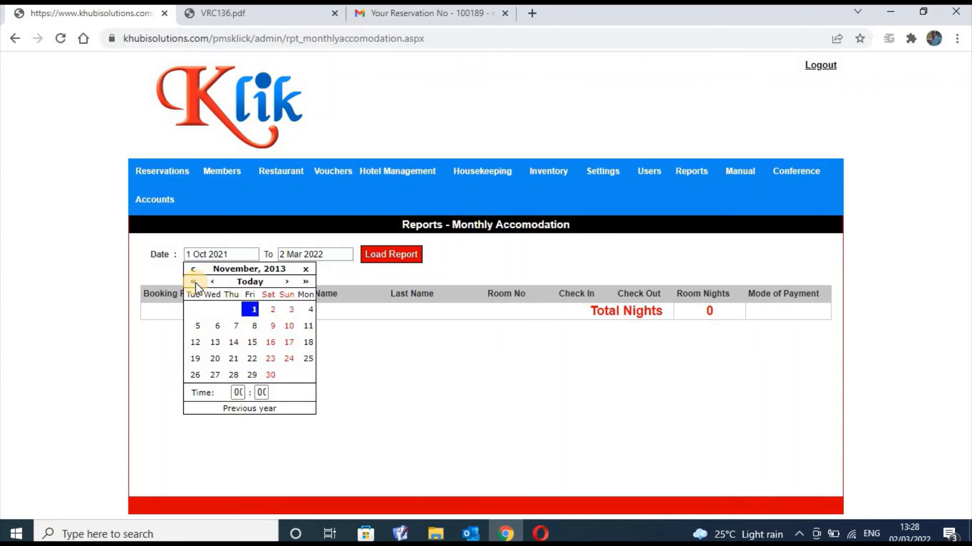
click(253, 313)
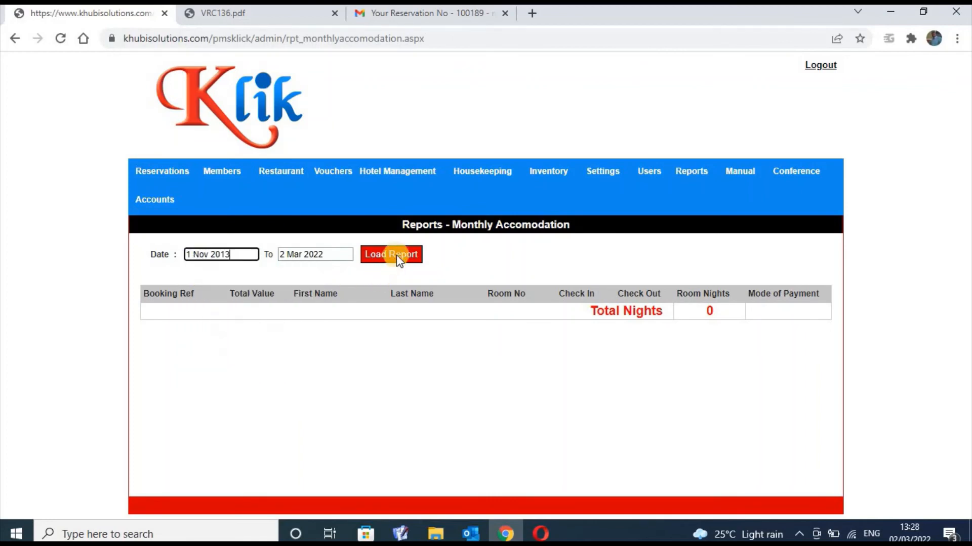
click(397, 256)
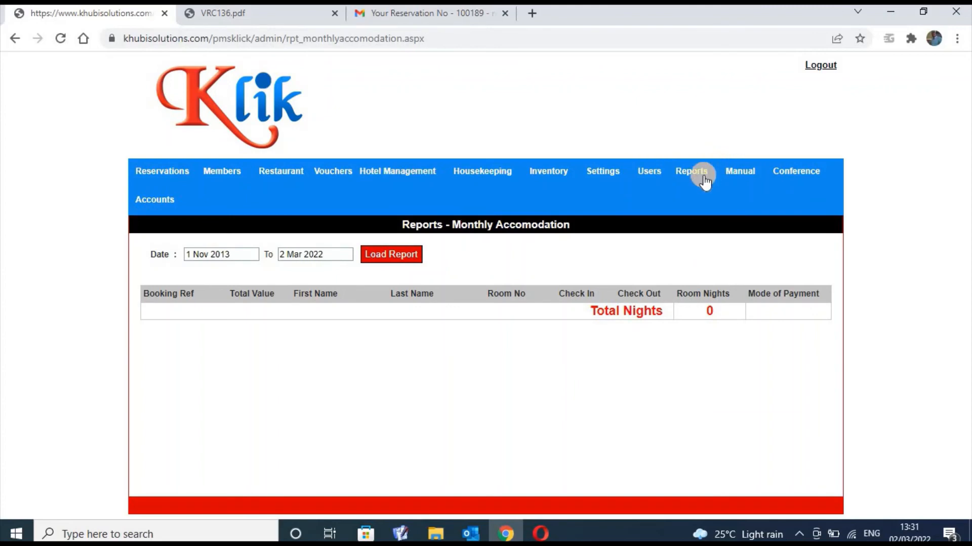
Review the Monthly Accomodation report for 1 Nov 2013 to 2 Mar 2022 with 0 total nights
mouse_move(696, 172)
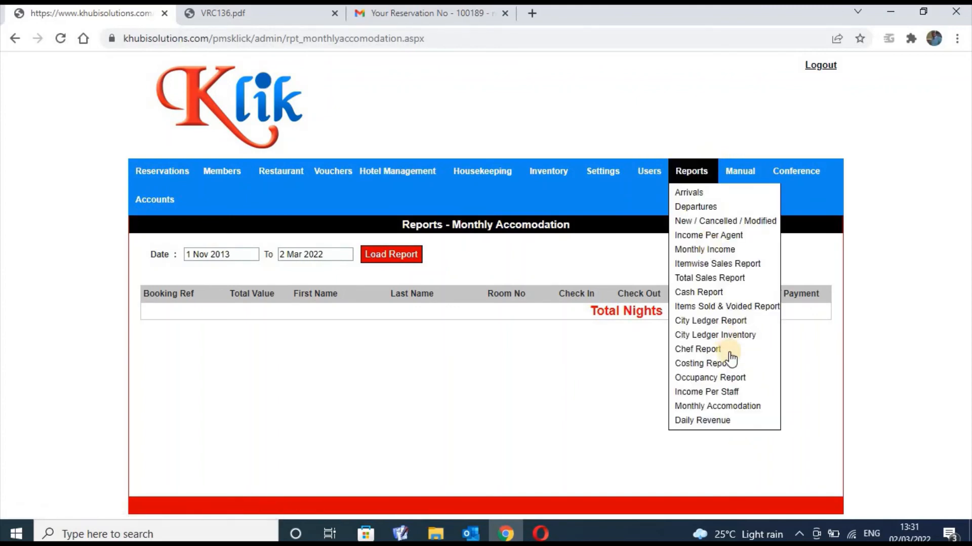
Open the Daily Revenue cash report for 02 Mar 2022
click(727, 421)
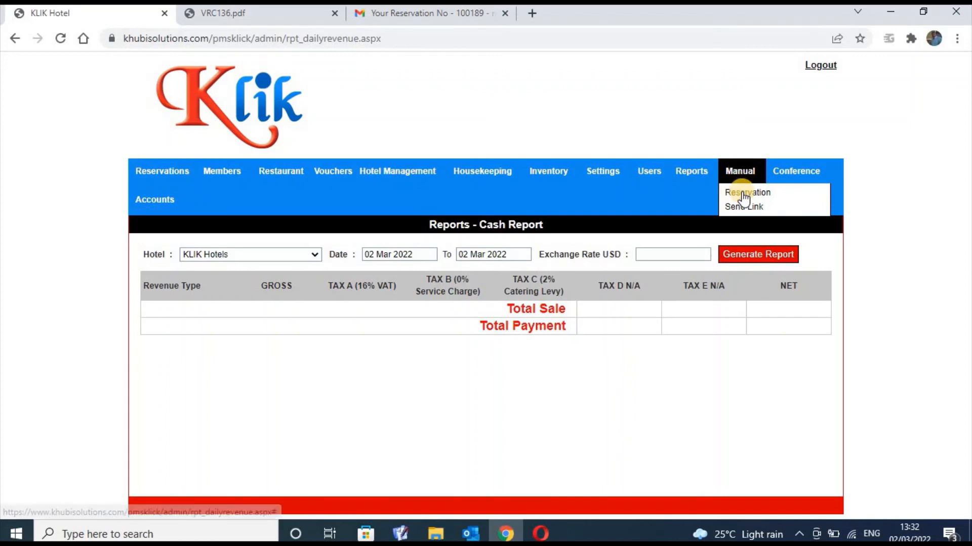
Open the manual bookings list, view the first booking's guest charges, then close that window
click(743, 195)
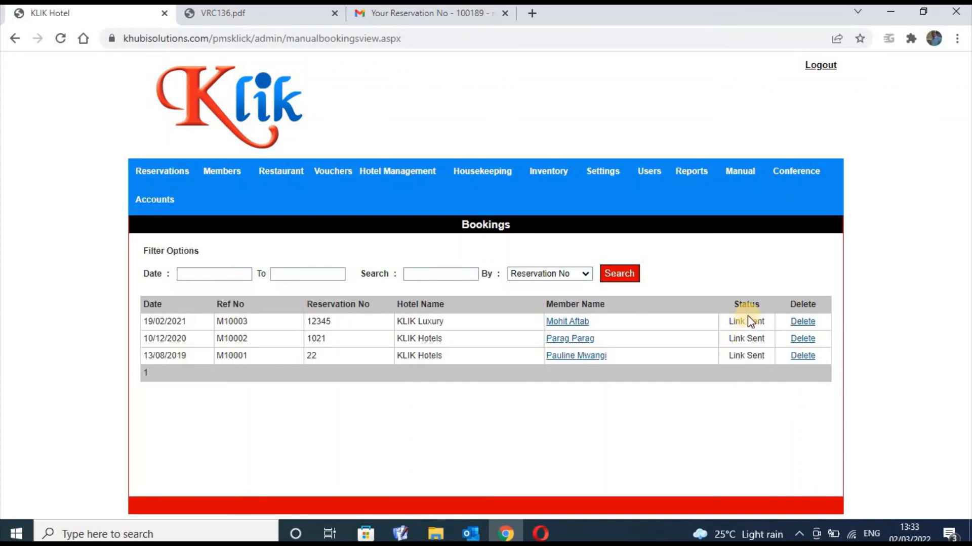
click(575, 323)
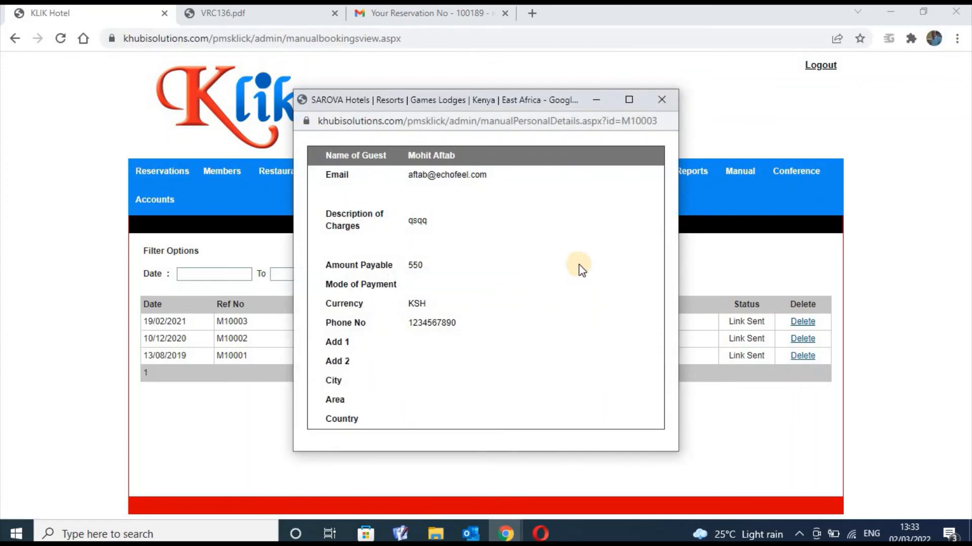
click(661, 100)
mouse_move(691, 171)
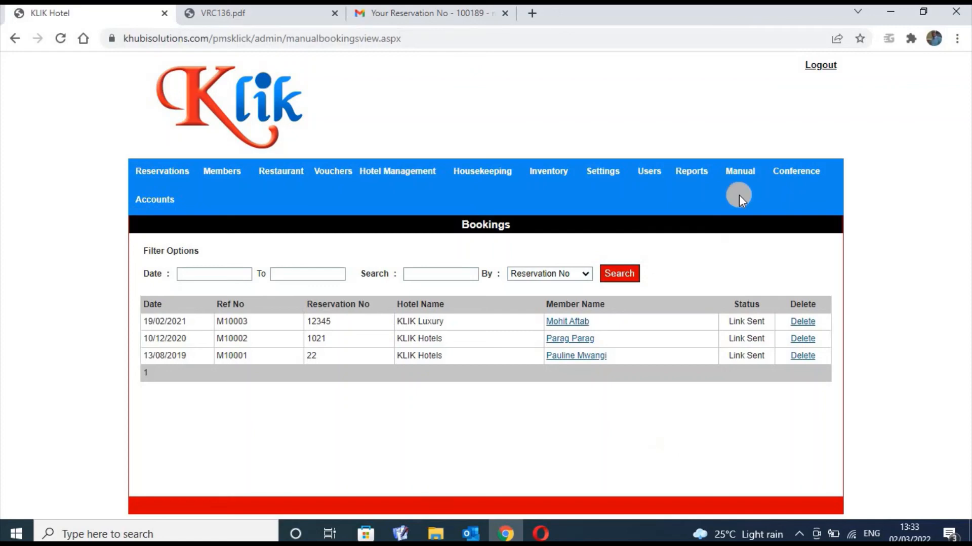
Open the Manual > Send Link booking form and go to its Booking Ref No and Subject fields
mouse_move(740, 174)
click(746, 207)
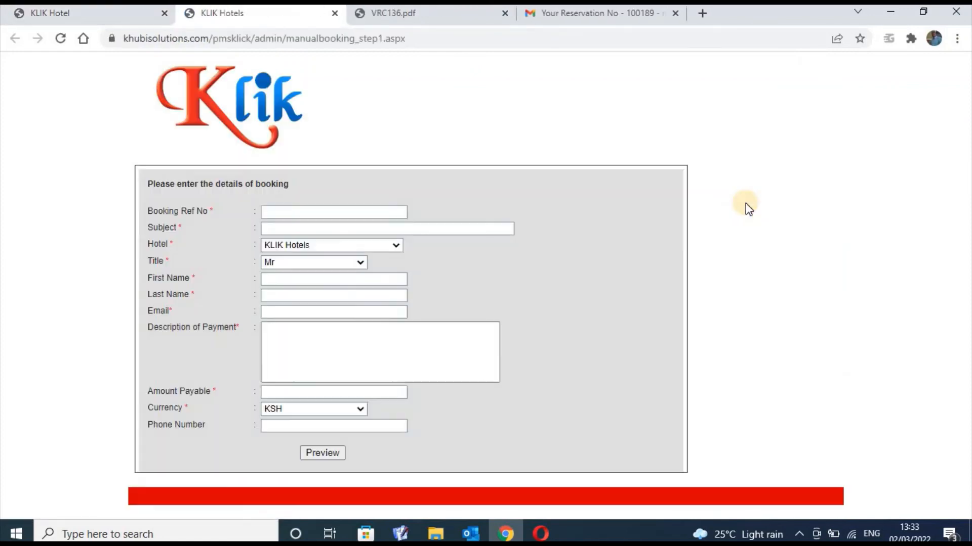
click(322, 211)
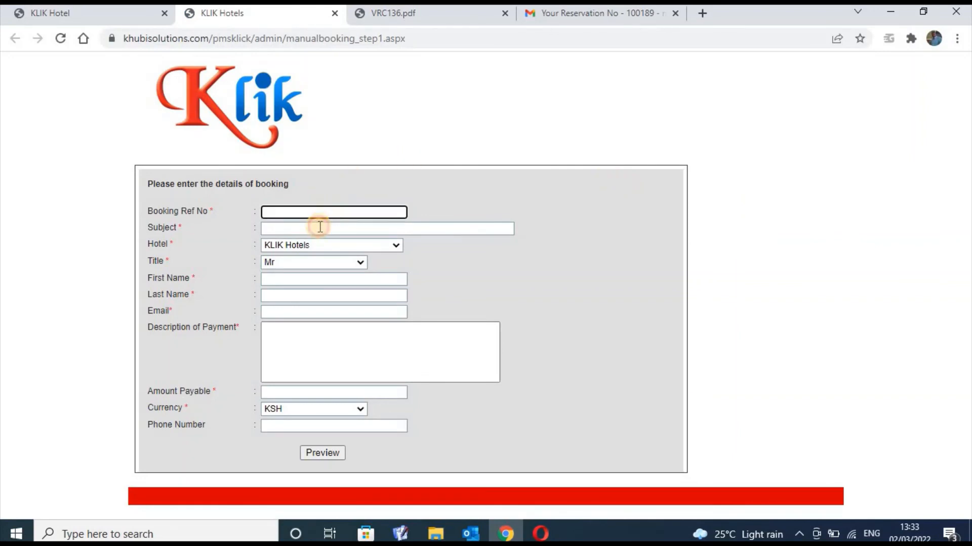
click(314, 231)
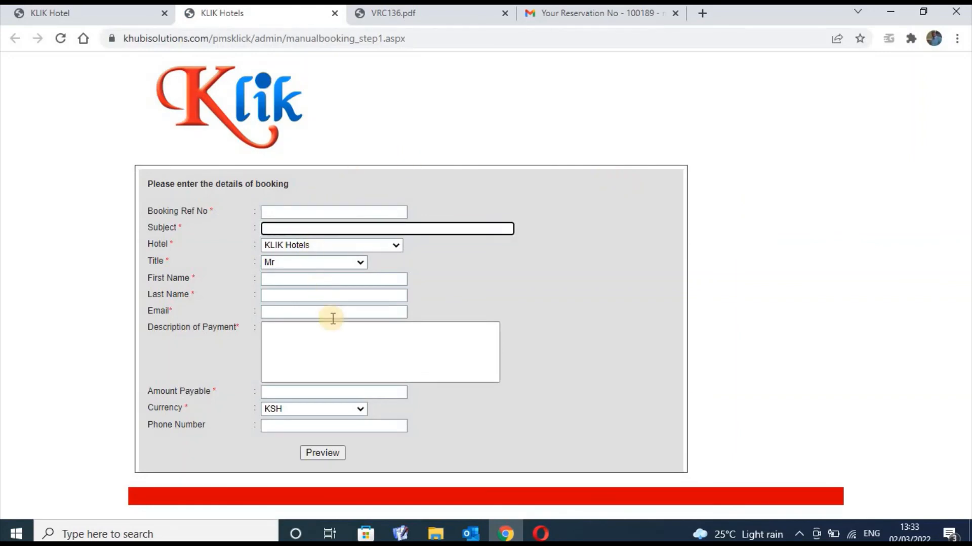
Preview the empty booking form and dismiss the seven-required-fields warning
click(321, 452)
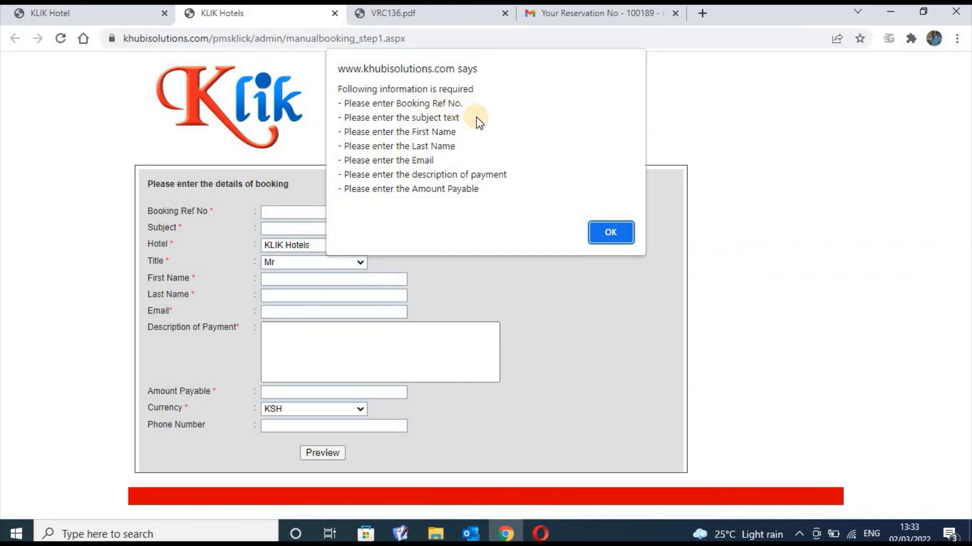
click(603, 232)
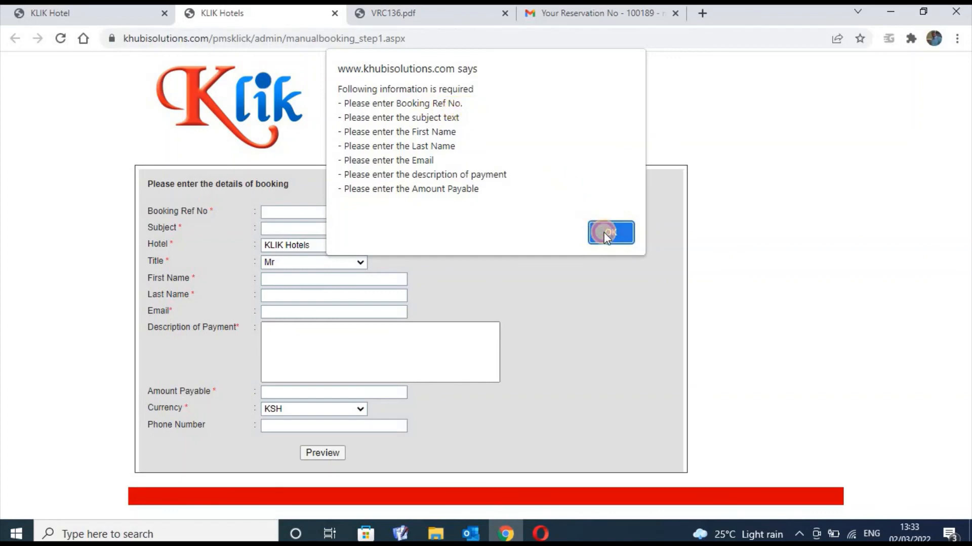
Enter Booking Ref No 325235325, subject 'Reservation' and title Dr on the manual booking form
click(347, 213)
click(347, 213)
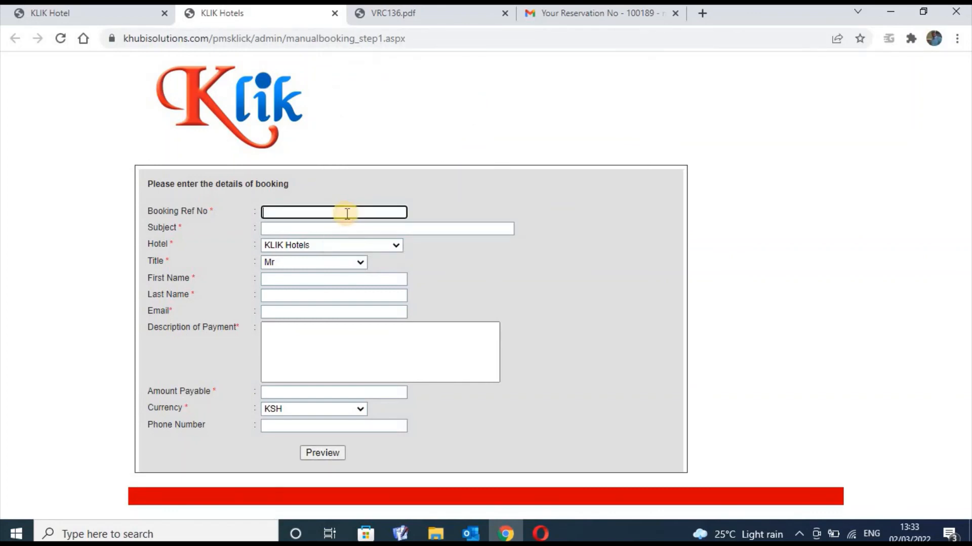
text(325235325)
click(338, 229)
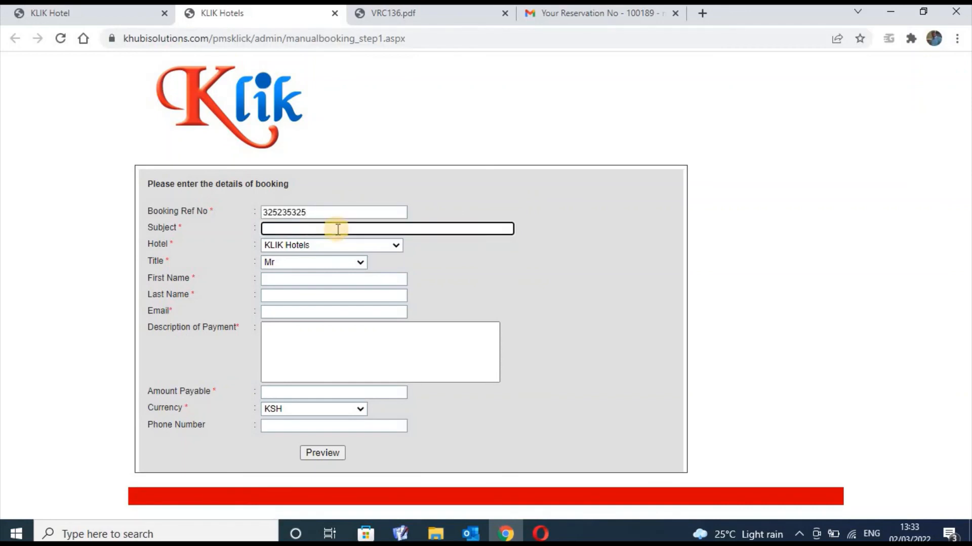
text(Reservation)
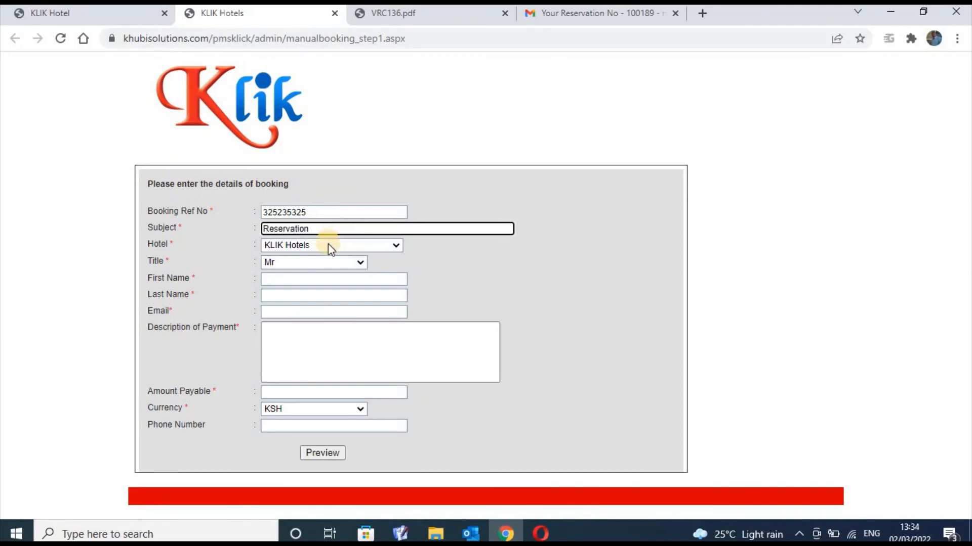
click(354, 262)
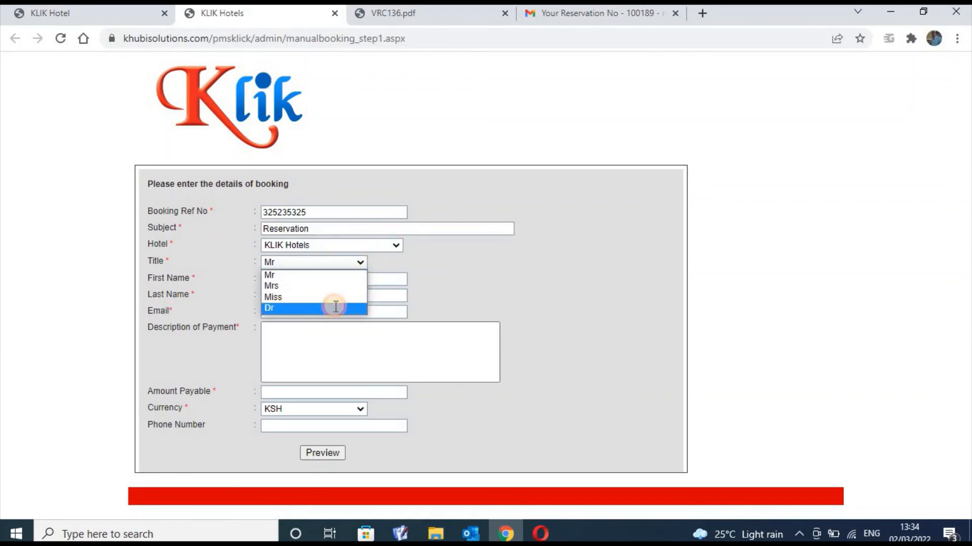
click(336, 308)
Enter the guest's first and last name, a payment description, Amount Payable 20000 and phone number
click(336, 281)
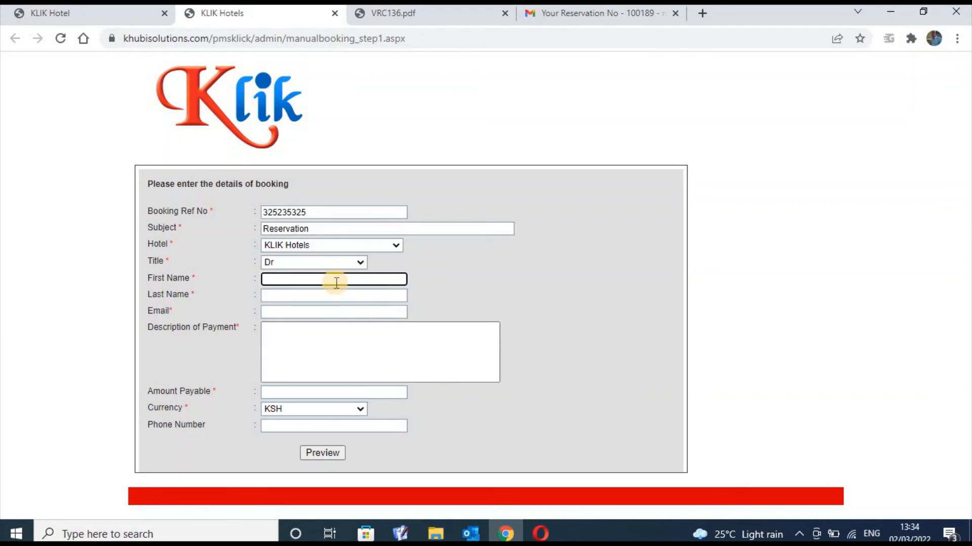
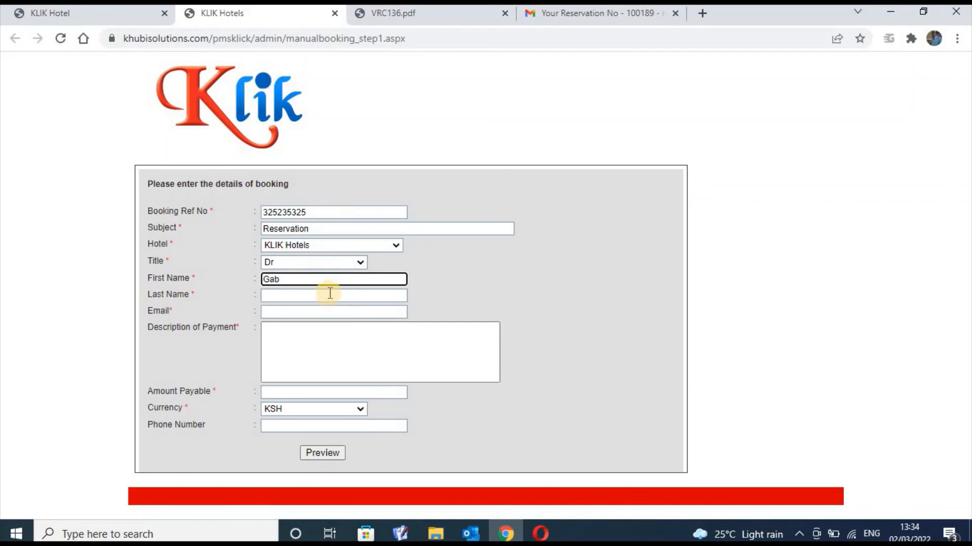
click(330, 294)
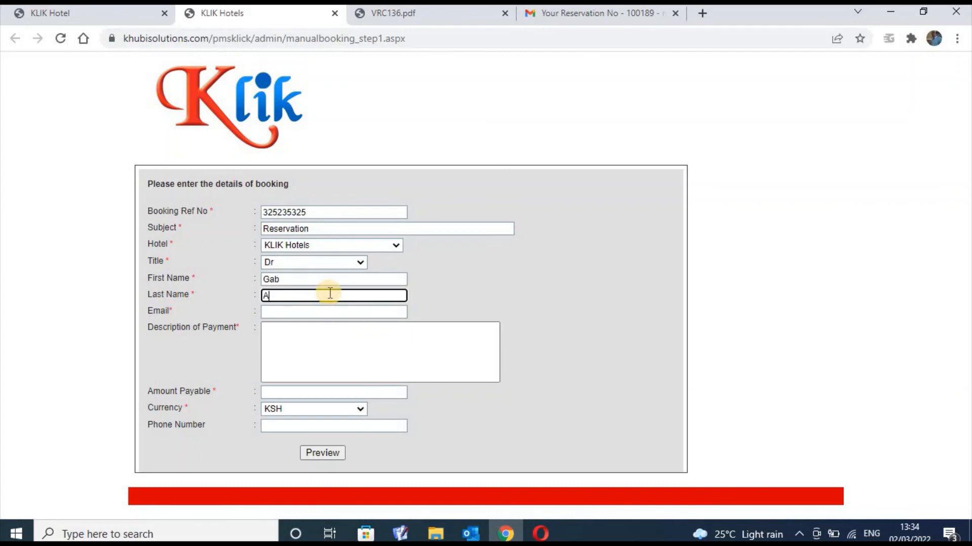
click(307, 344)
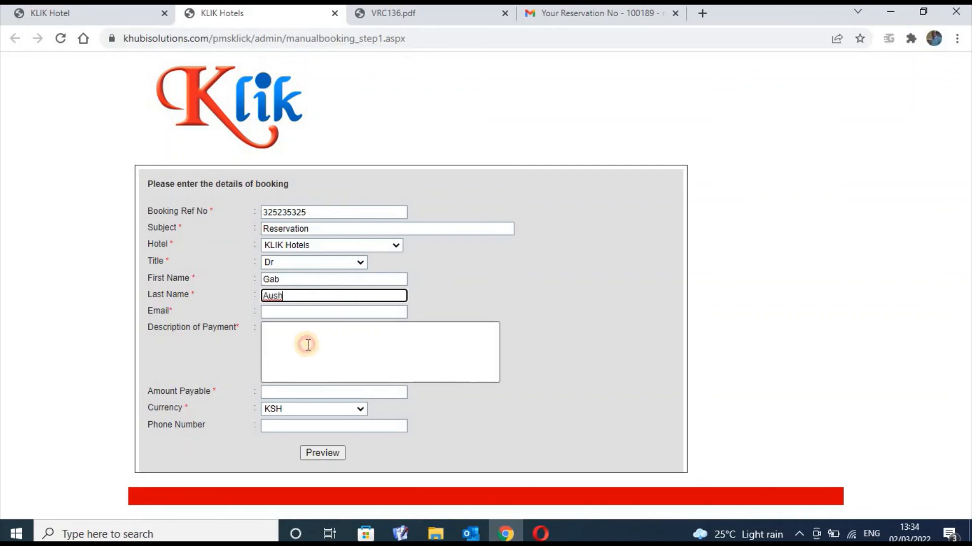
text(dsasdvdsvsdvzxcvsxvsxv)
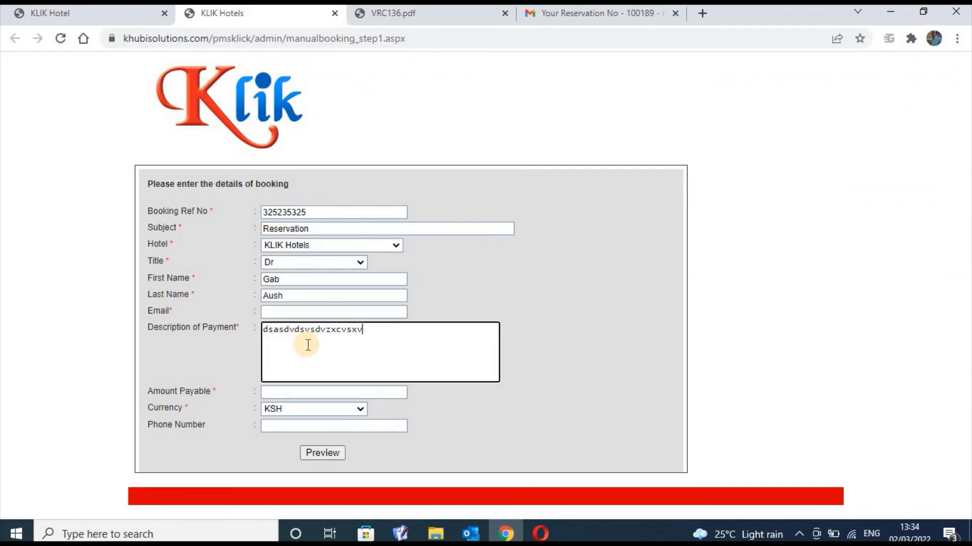
click(298, 393)
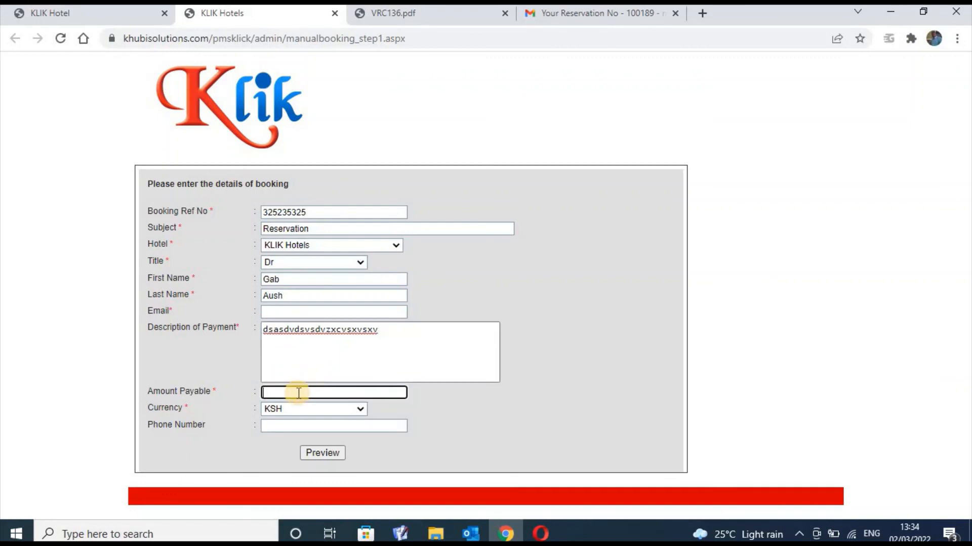
text(20000)
click(342, 428)
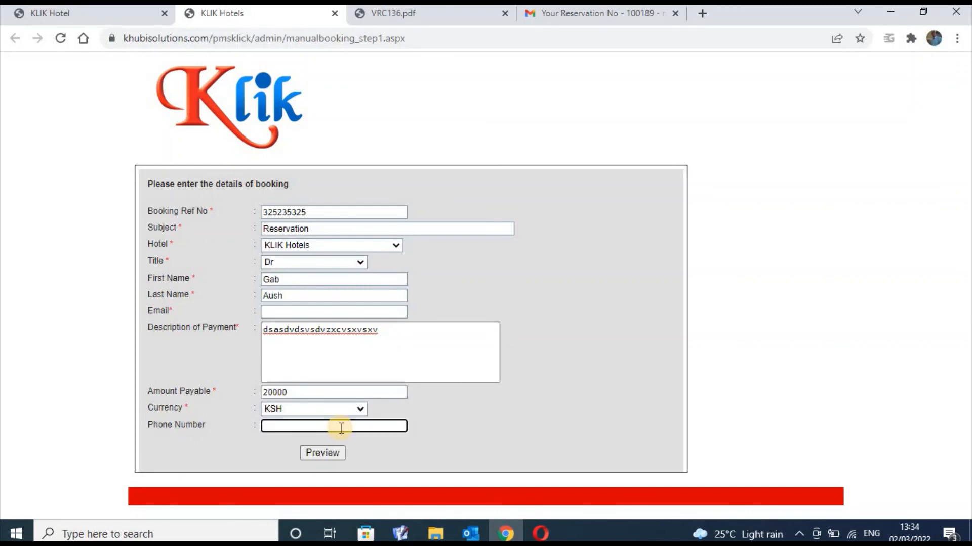
text(0987000)
Fill in the guest's email from the saved autofill address and preview the booking
click(323, 452)
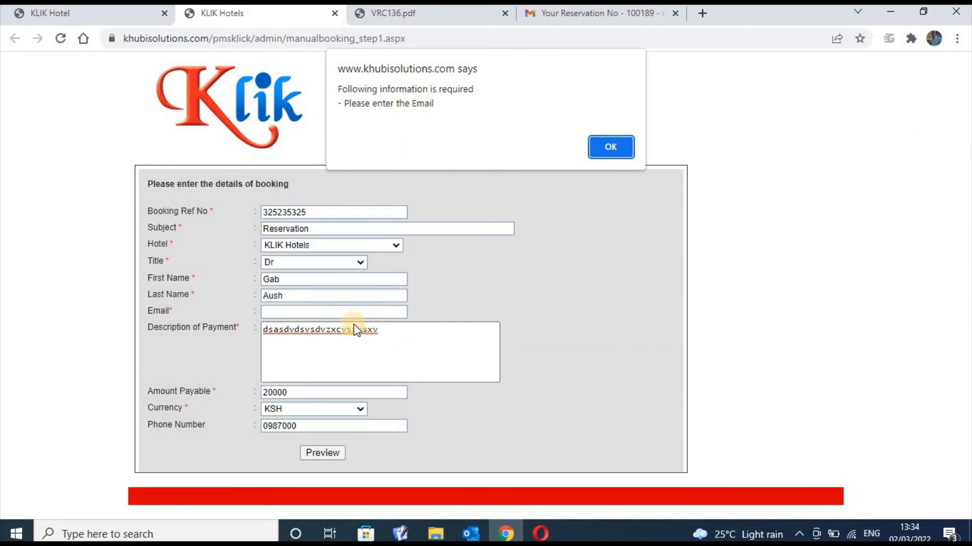
click(607, 154)
click(377, 314)
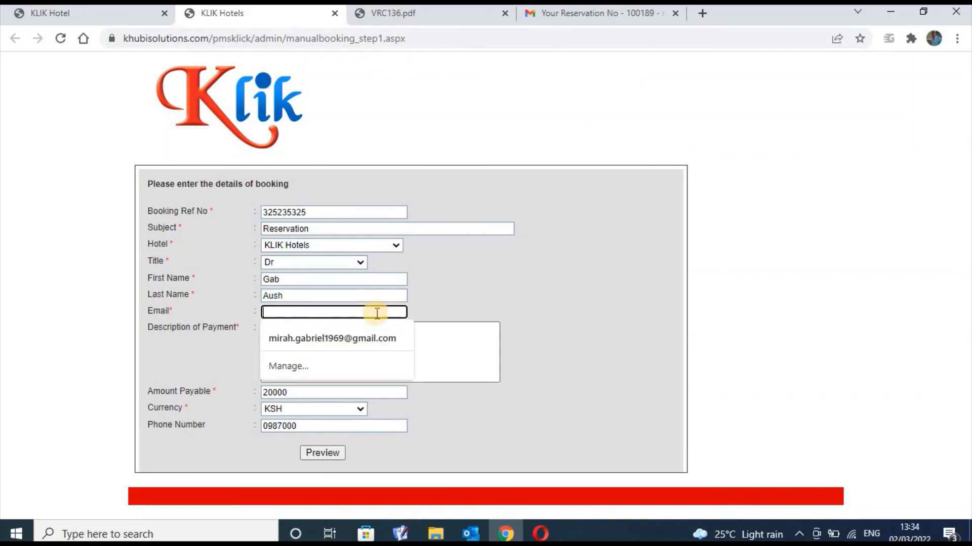
text(noemail)
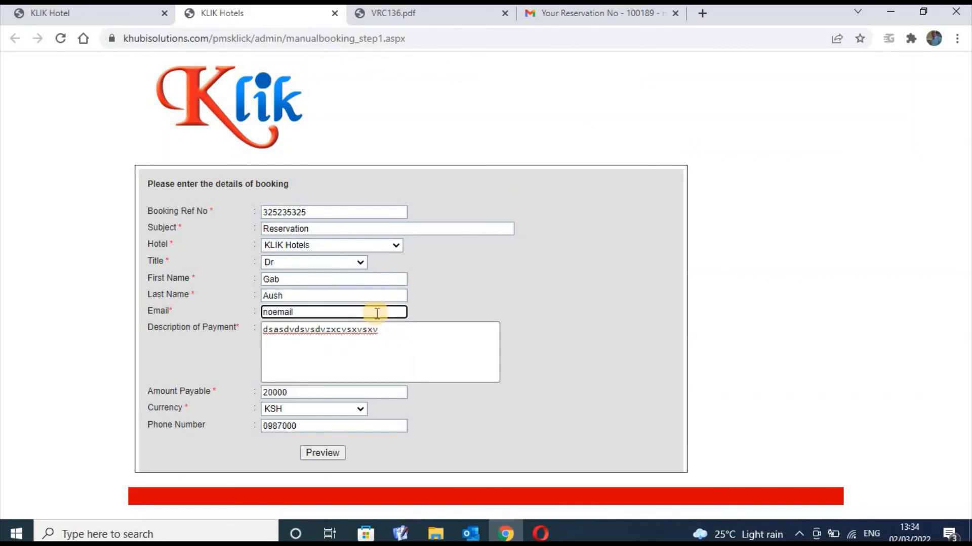
text(@)
text(none)
key(BackSpace)
key(BackSpace)
key(BackSpace)
key(BackSpace)
key(BackSpace)
key(BackSpace)
key(BackSpace)
key(BackSpace)
key(BackSpace)
key(BackSpace)
key(BackSpace)
key(BackSpace)
text(mi)
click(349, 341)
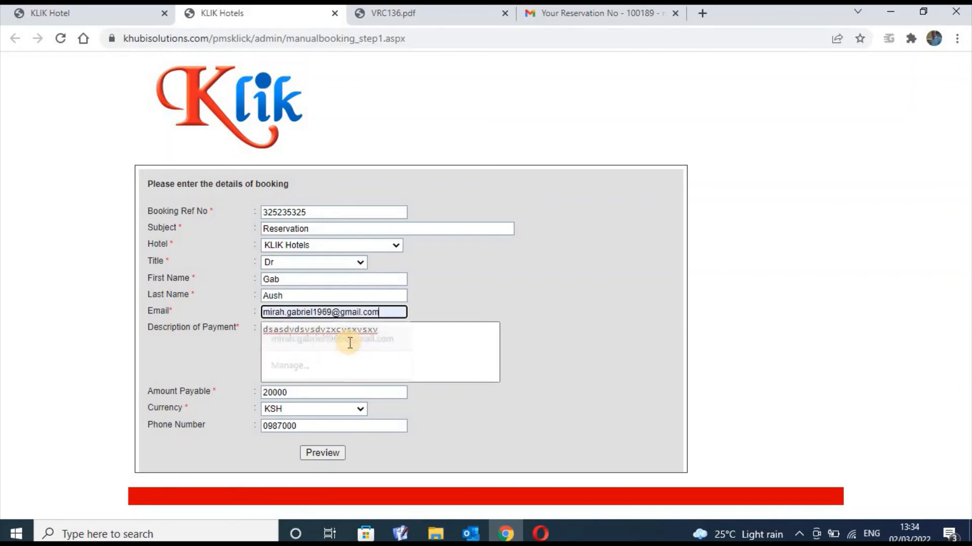
click(336, 453)
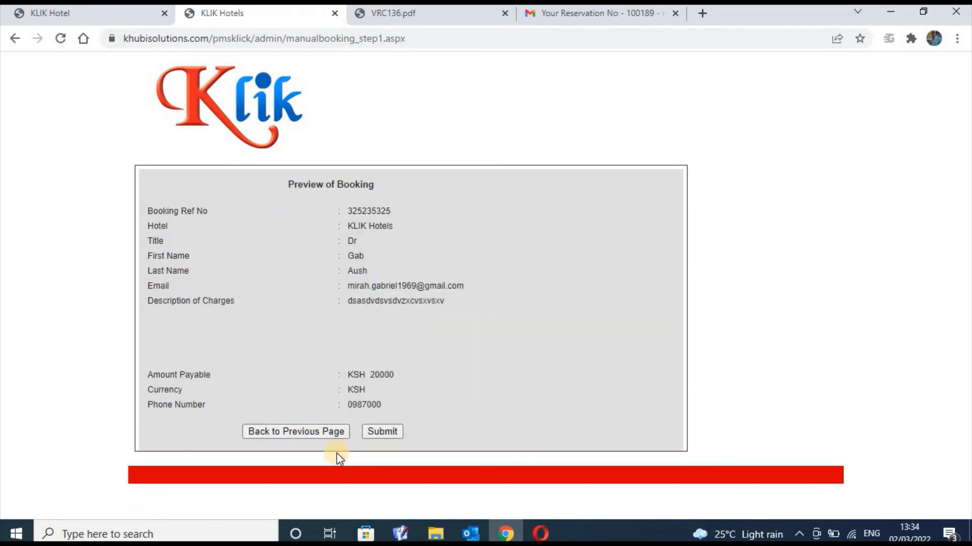
Submit the previewed booking to send its payment link, then view the Gmail reservation email
click(380, 431)
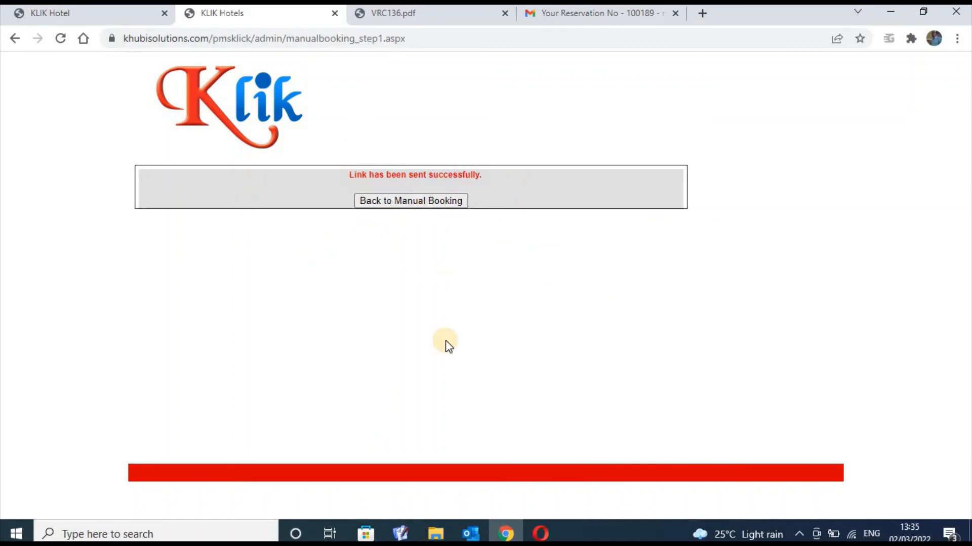
click(649, 18)
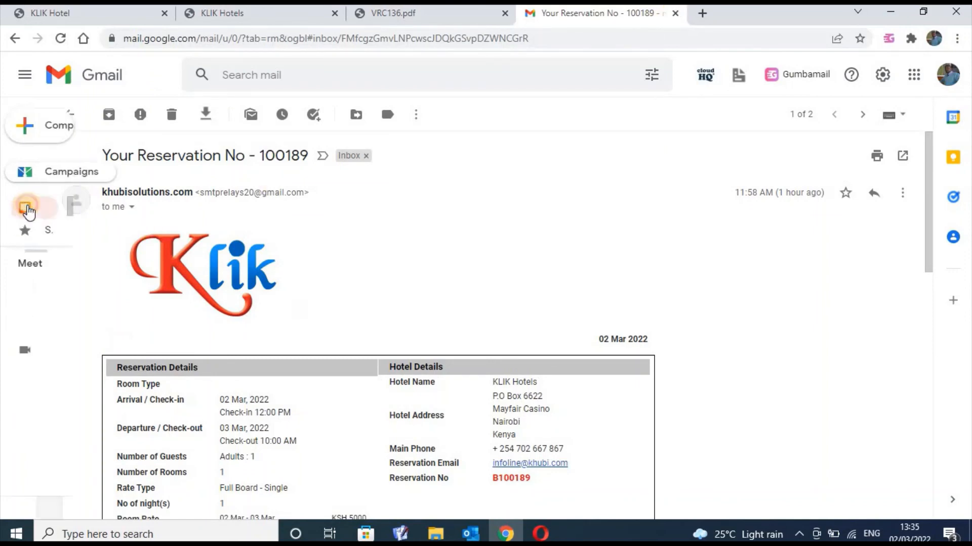
Open the newly arrived Reservation email from the Gmail inbox
click(94, 215)
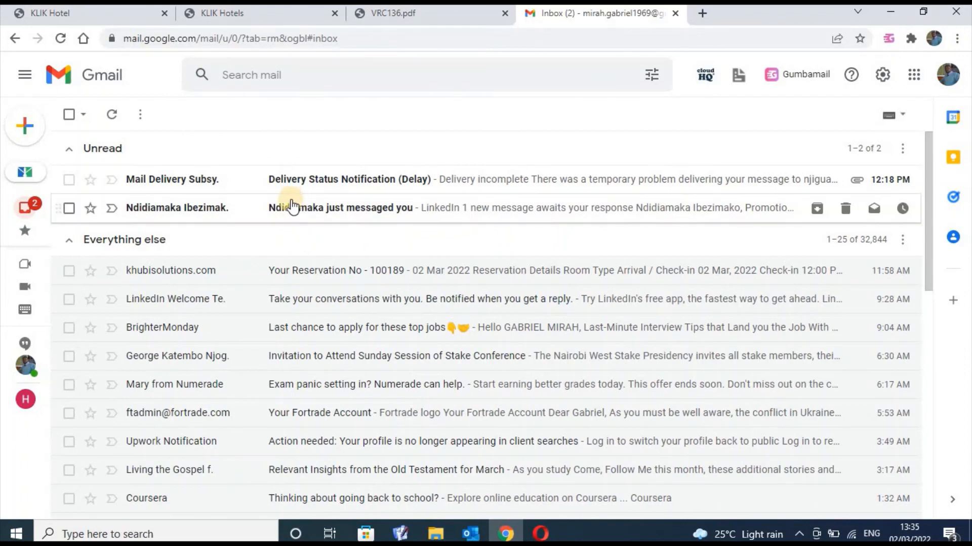
click(171, 217)
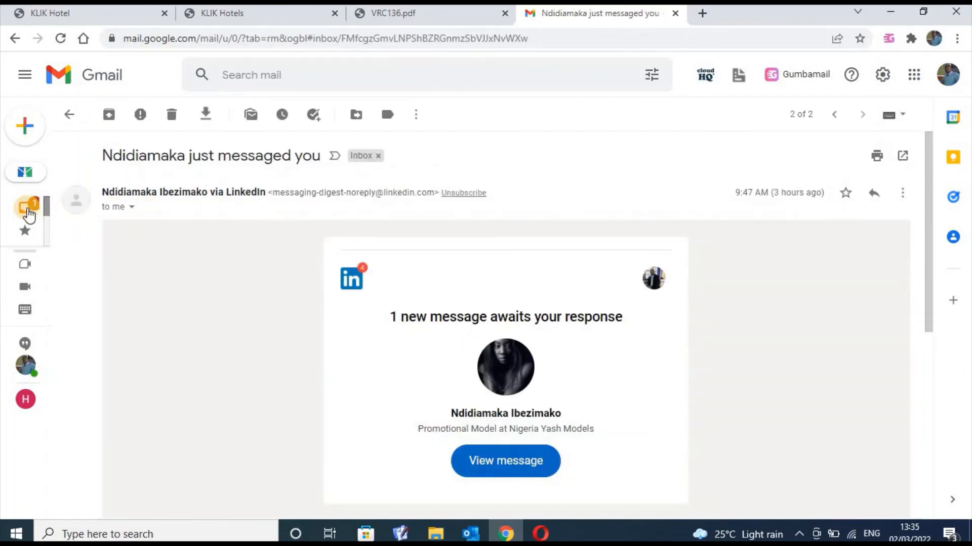
click(27, 208)
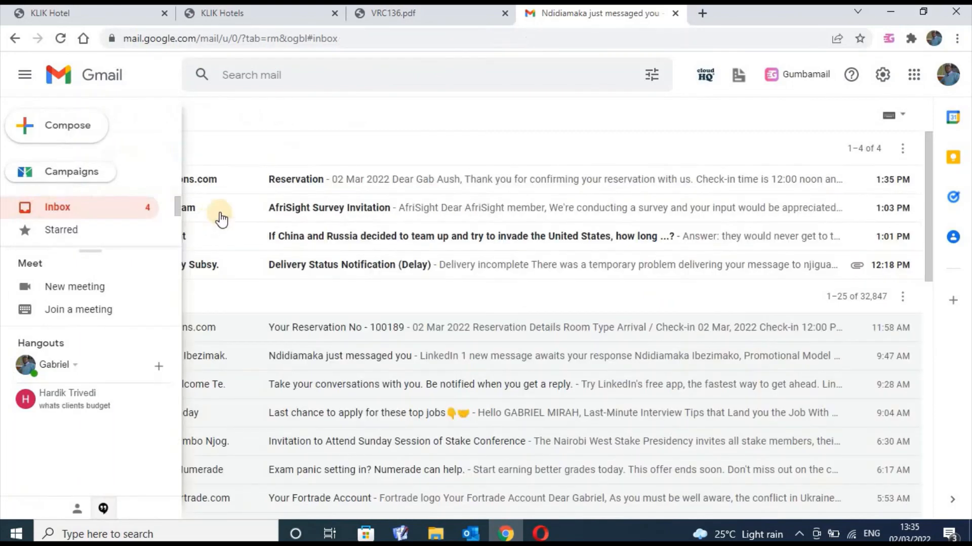
click(245, 178)
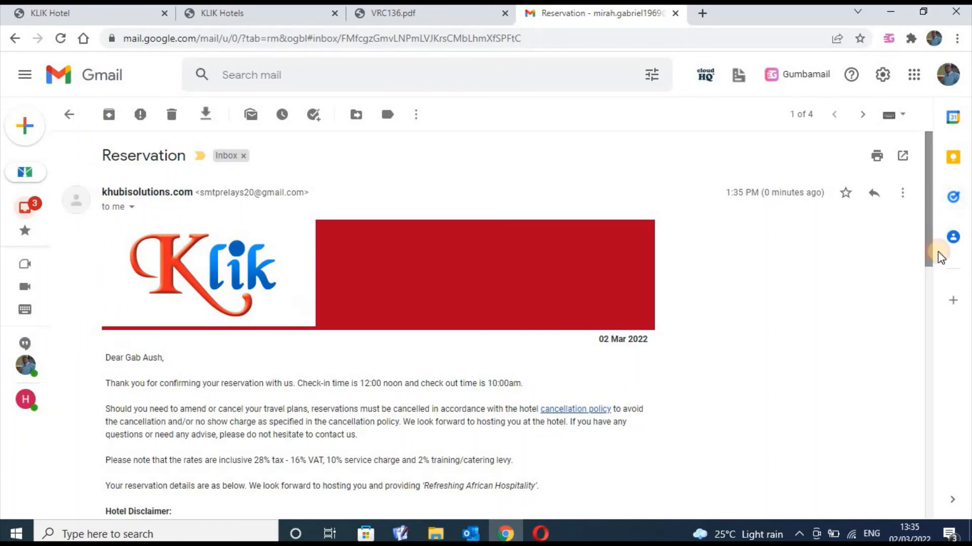
Scroll down to the KSH 20,000 total, select the Reservation No, and return to the payment link
drag(936, 253, 947, 278)
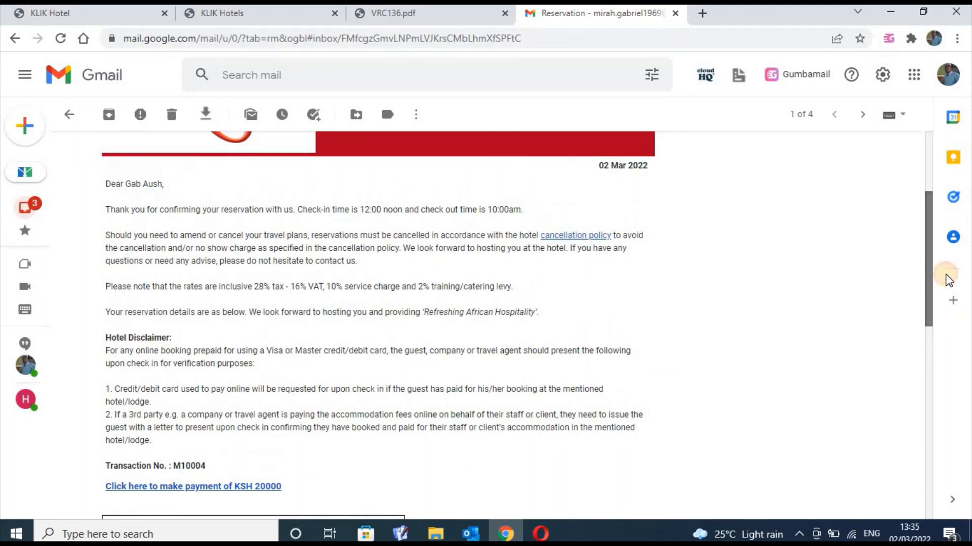
drag(946, 275, 971, 499)
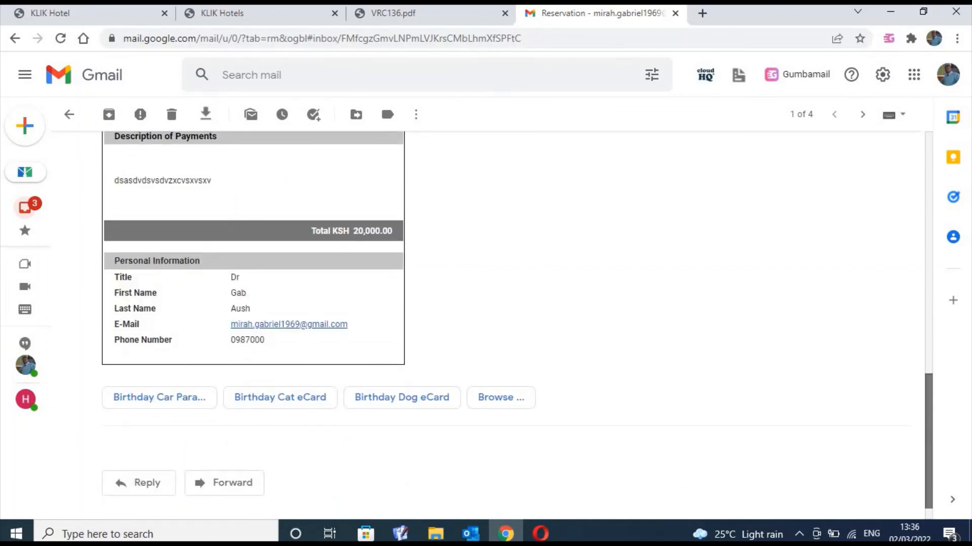
scroll(948, 354, up, 6)
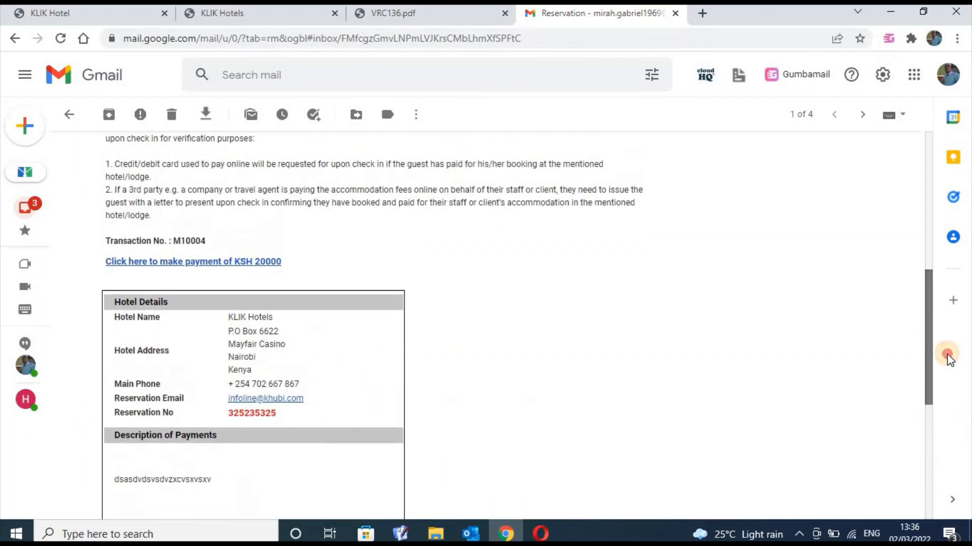
scroll(963, 411, down, 3)
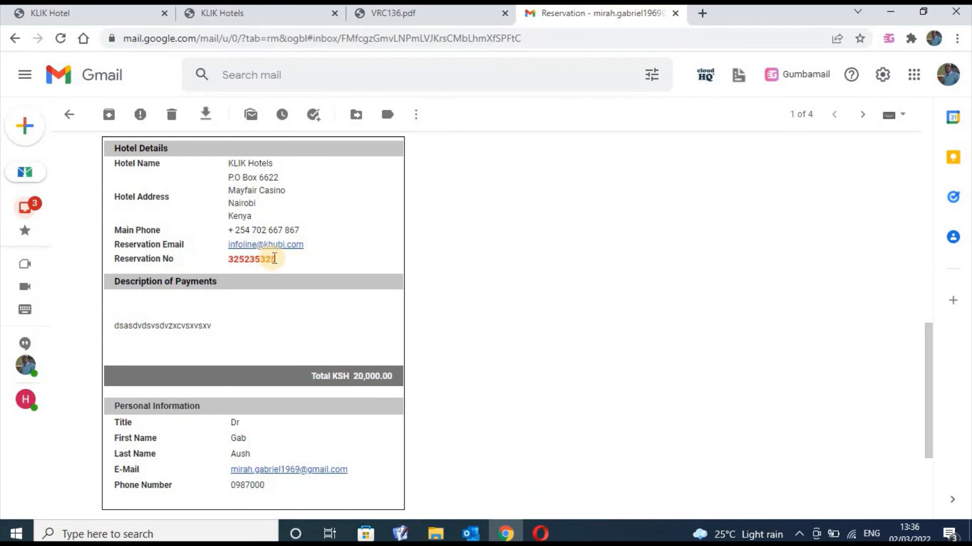
drag(276, 259, 217, 257)
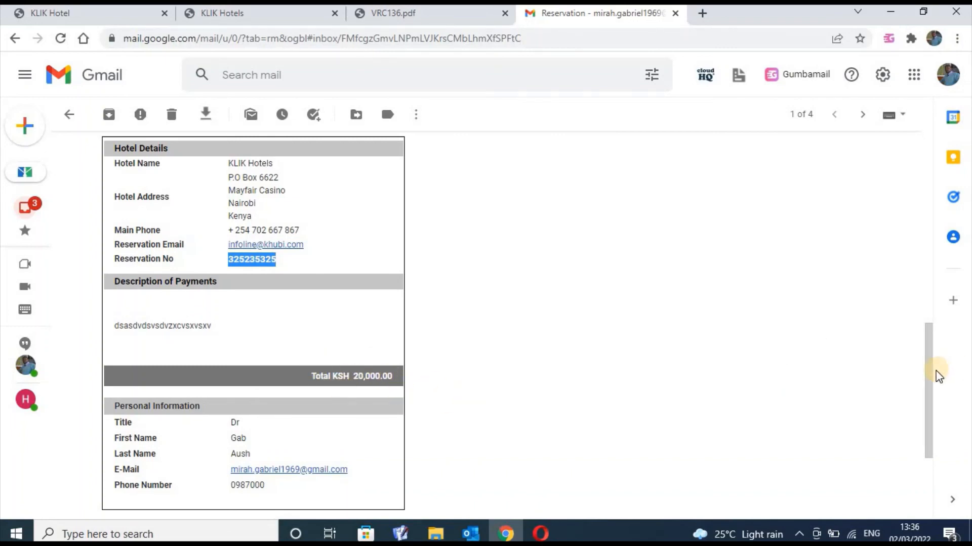
drag(928, 379, 929, 324)
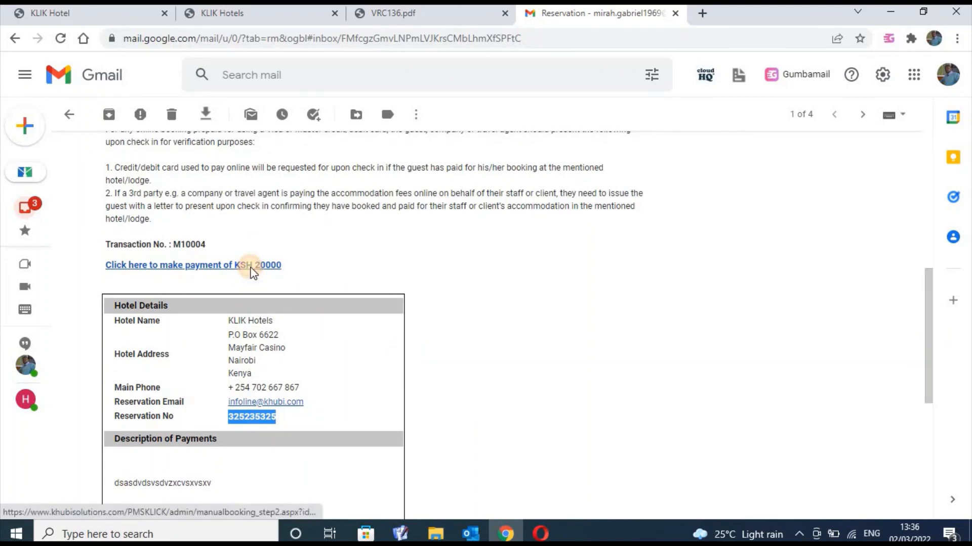
click(251, 269)
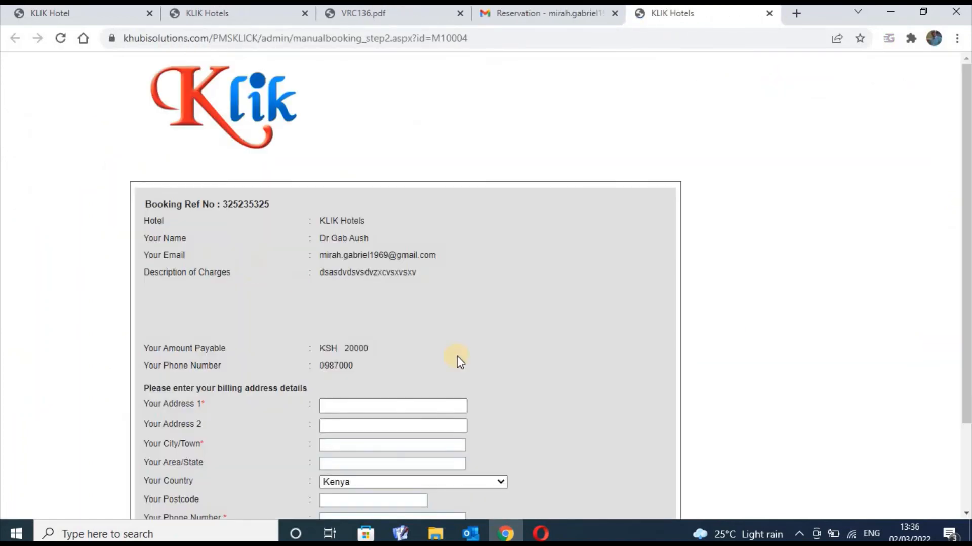
scroll(958, 177, down, 3)
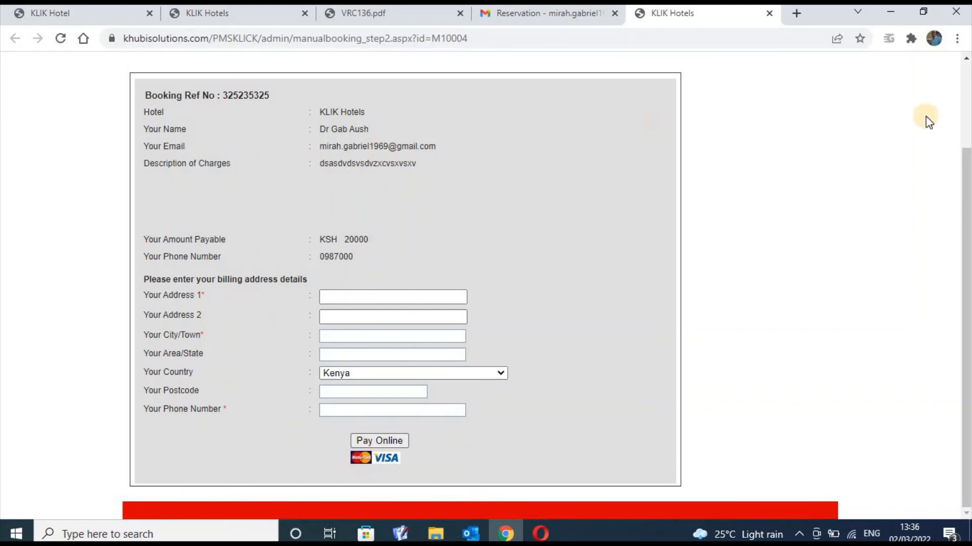
scroll(964, 177, up, 3)
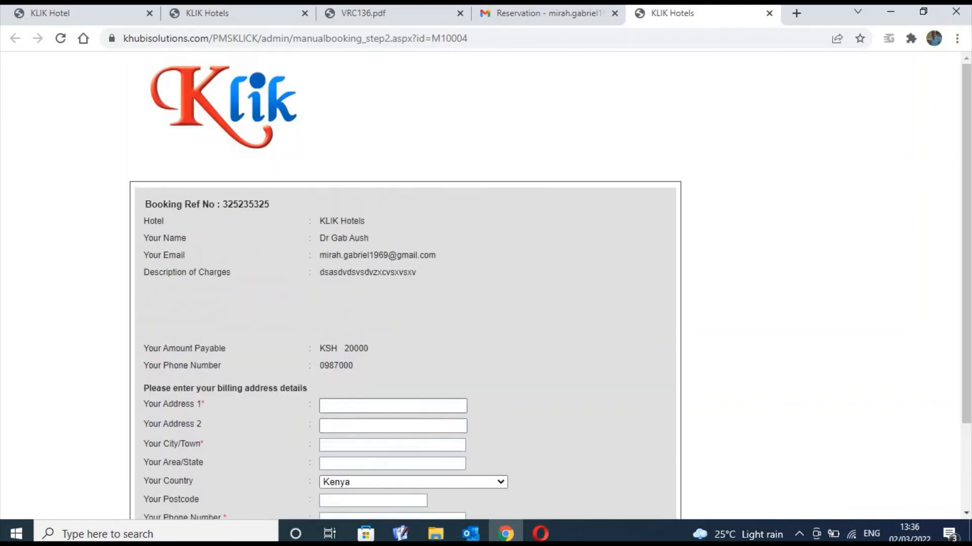
click(769, 14)
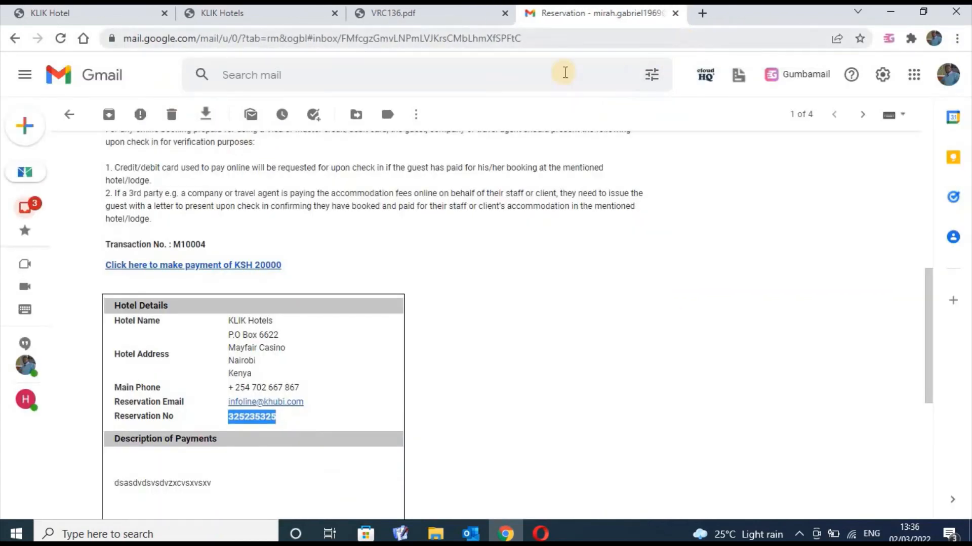
Read the delivery status, Quora Digest and AfriSight emails, then close the Gmail tab
click(35, 211)
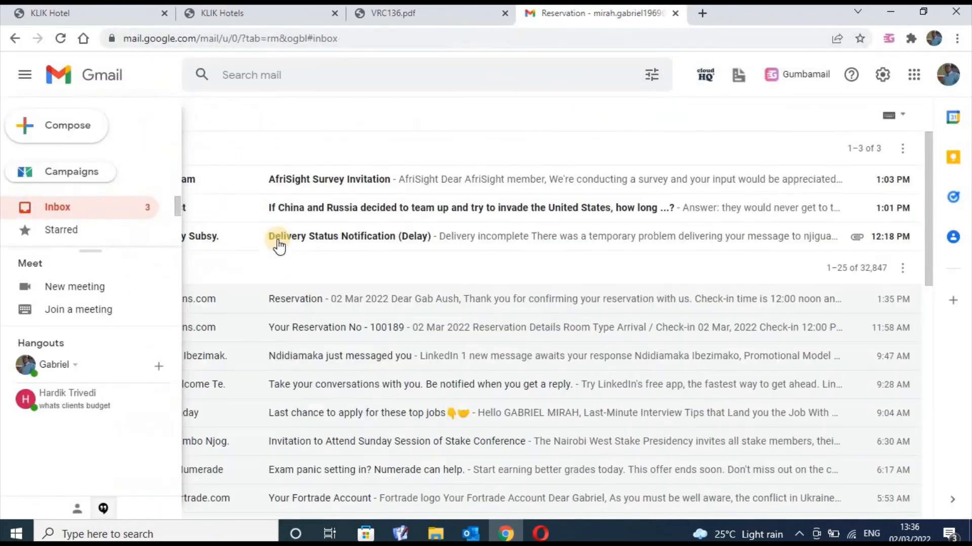
click(305, 238)
key(alt+Left)
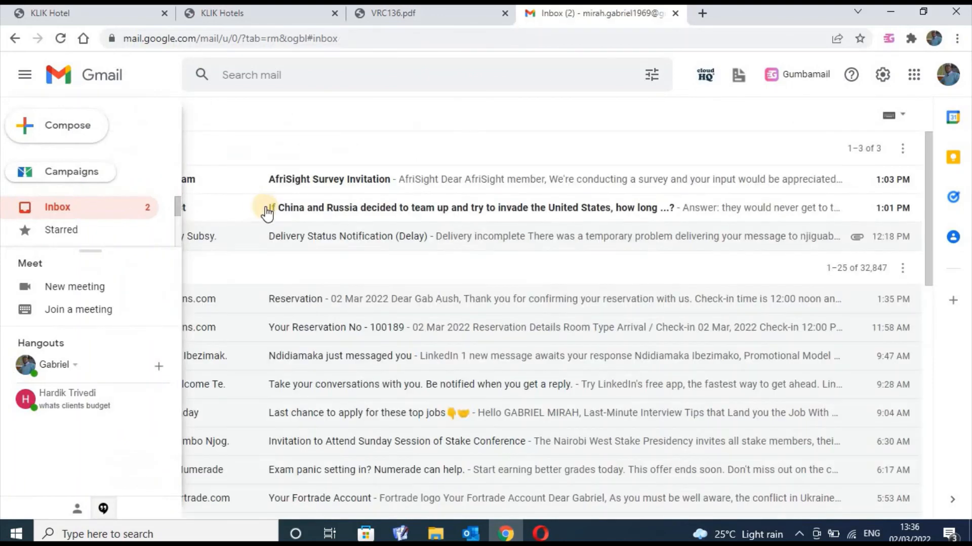
click(265, 206)
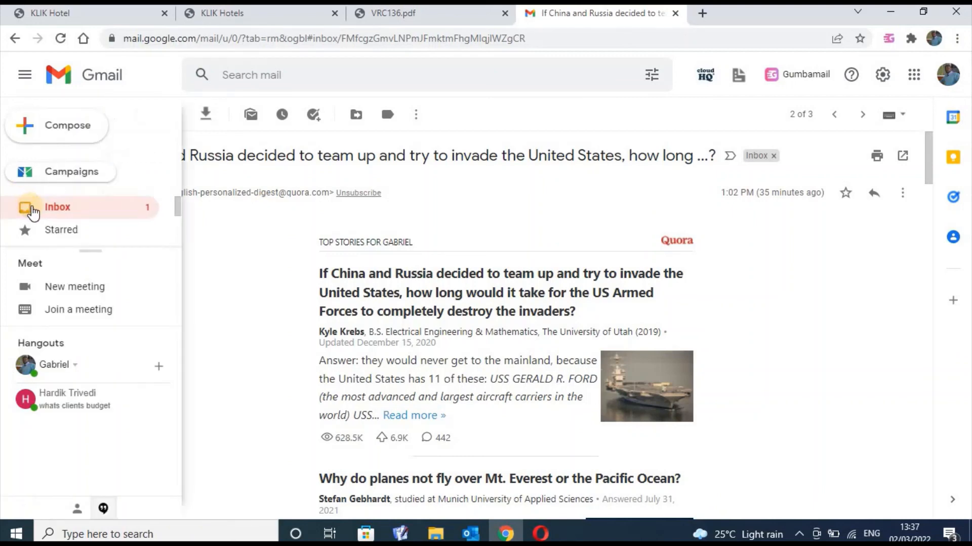
click(31, 212)
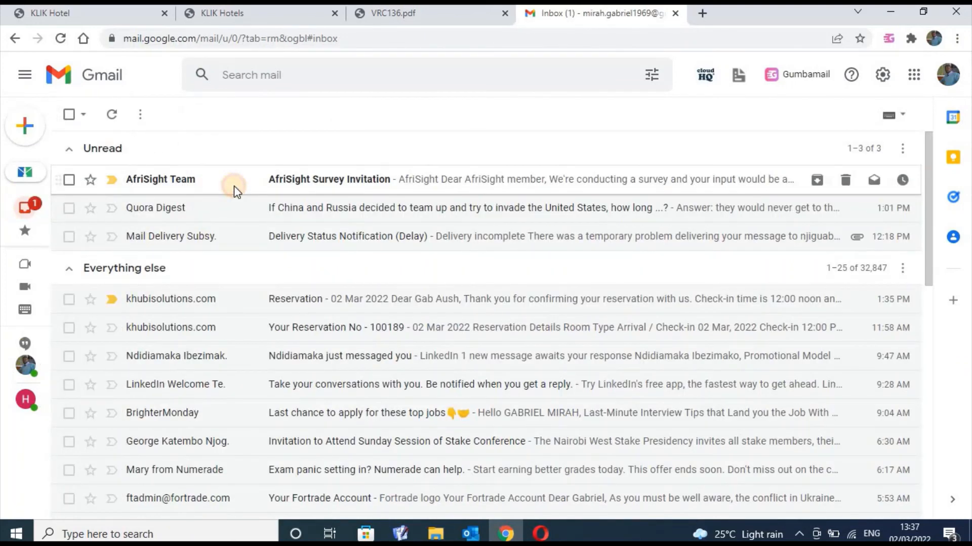
click(234, 187)
mouse_move(24, 206)
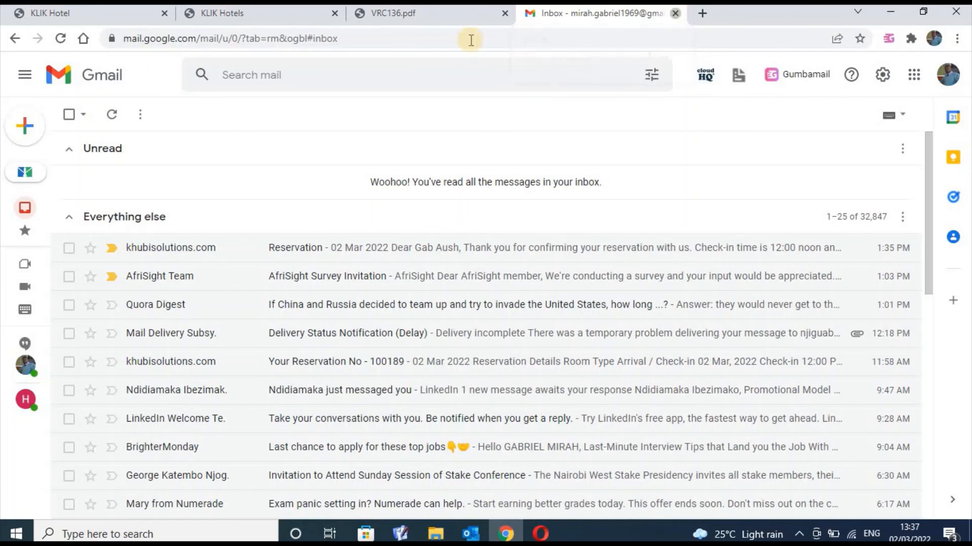
key(ctrl+w)
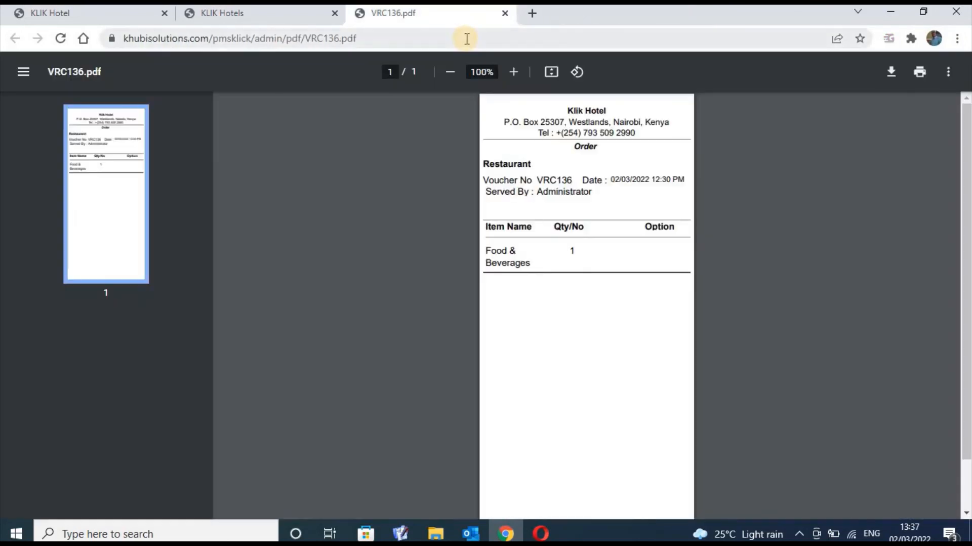
Close the VRC136.pdf voucher tab and return to the Bookings list showing three Link Sent bookings
click(505, 14)
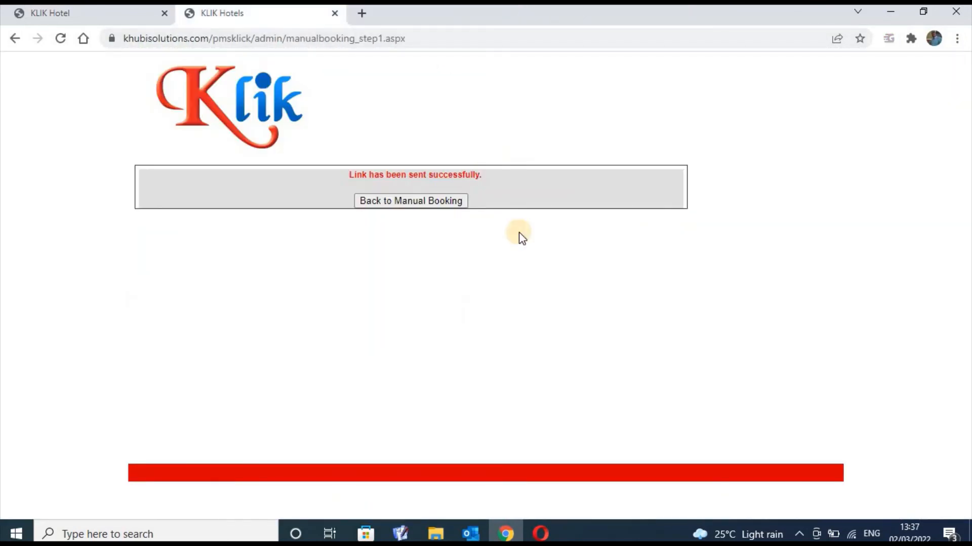
click(138, 22)
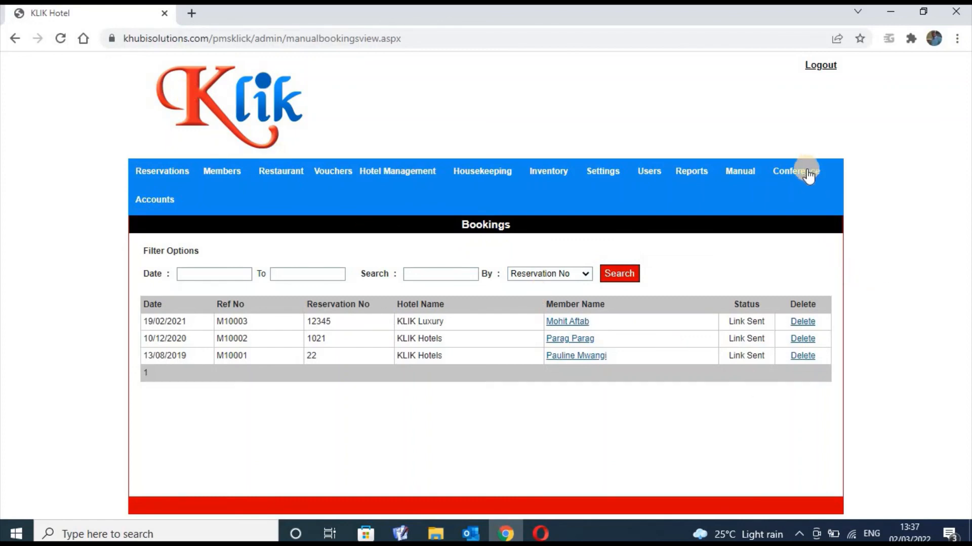
mouse_move(808, 175)
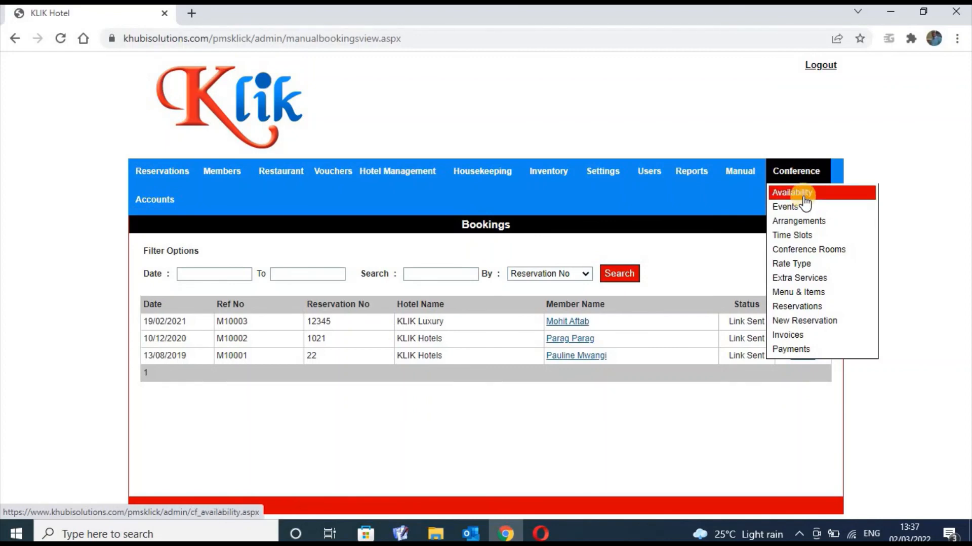
Check Conference Availability for KLIK Hotels from 03 to 13 Mar 2022, showing all venues N/A
click(803, 195)
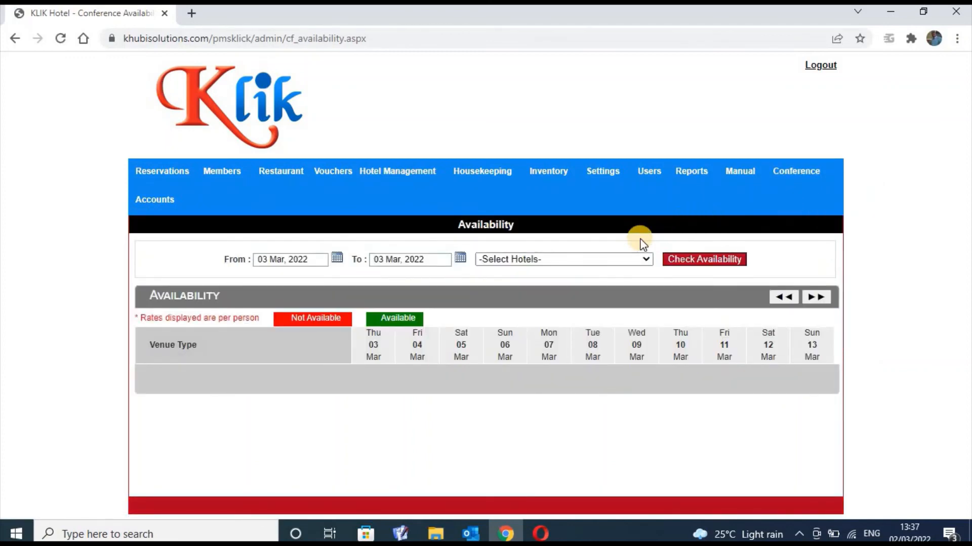
click(799, 171)
click(647, 259)
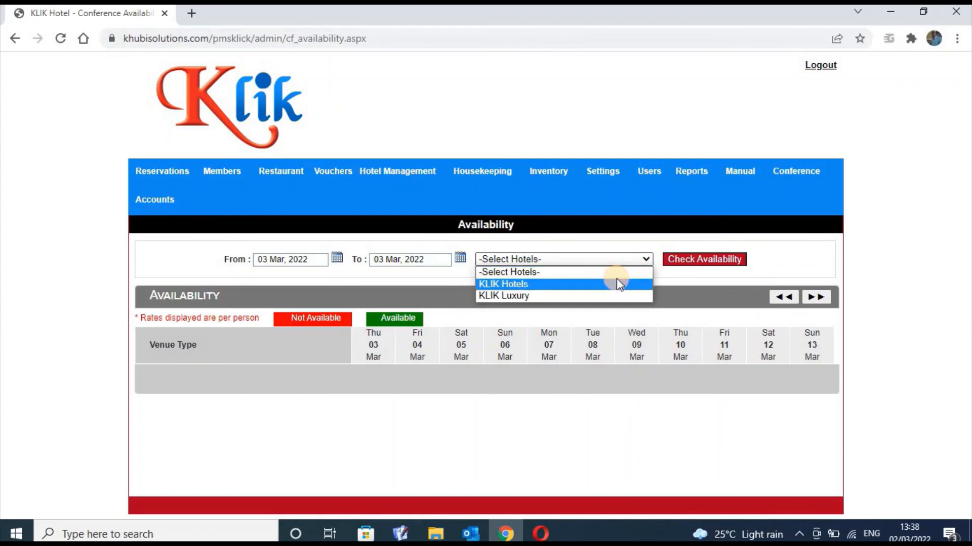
click(616, 282)
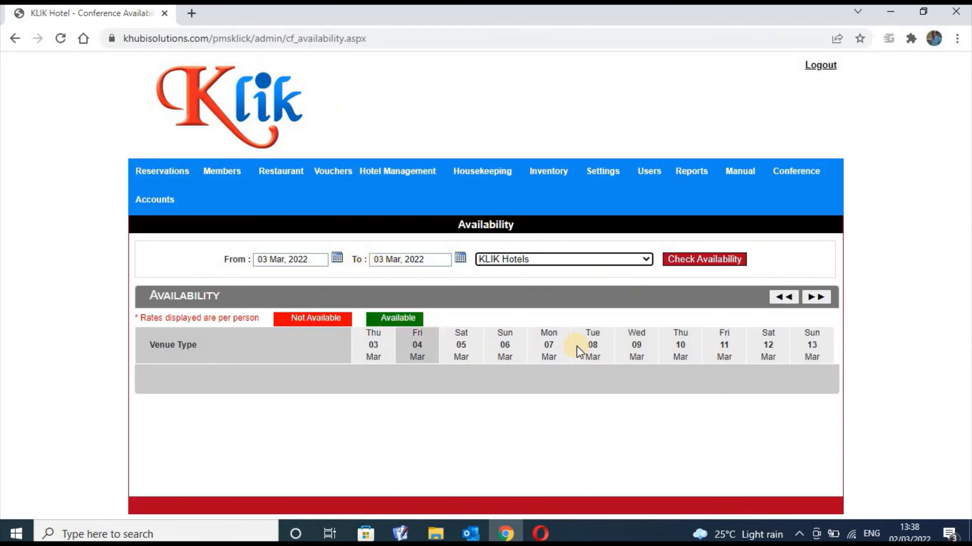
click(723, 259)
View the conference event types page, then the Conference Arrangements list
mouse_move(789, 172)
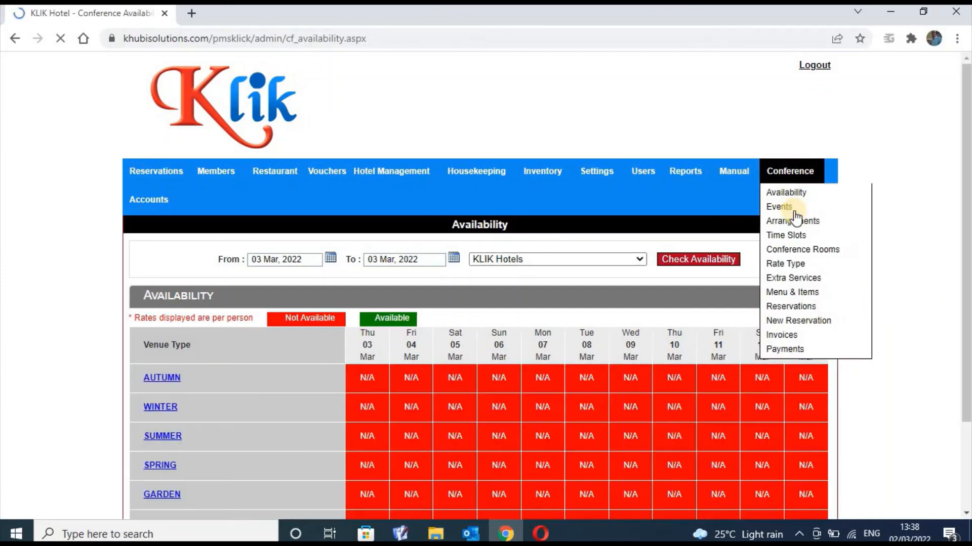
click(794, 209)
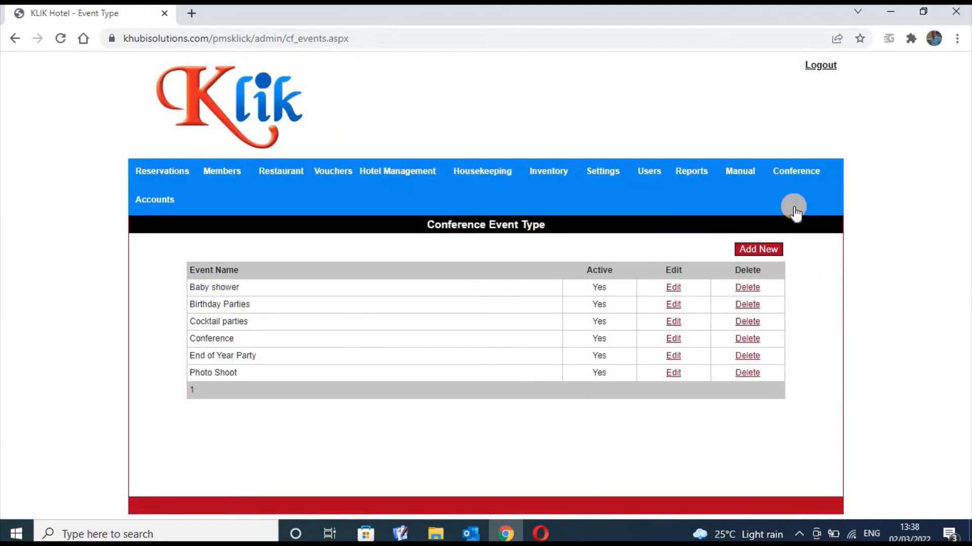
mouse_move(797, 172)
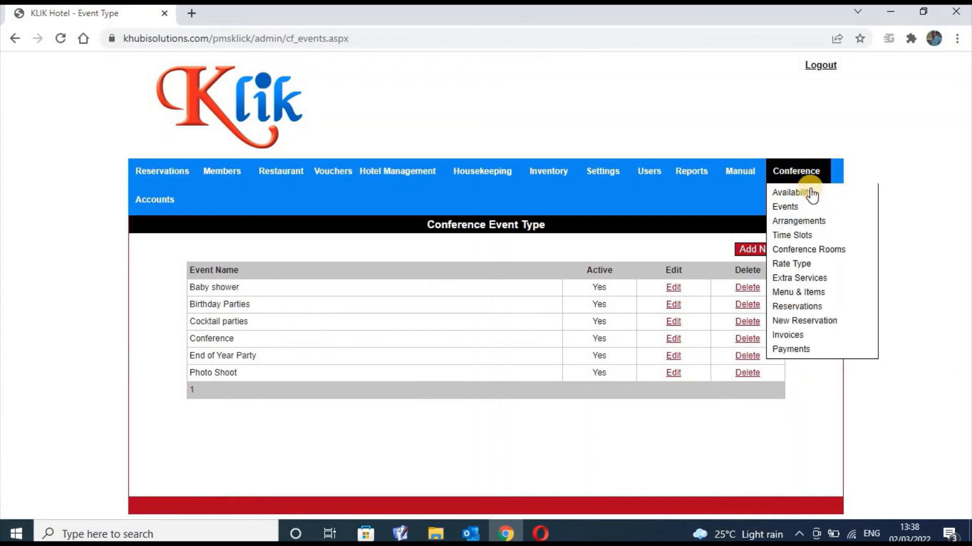
click(807, 227)
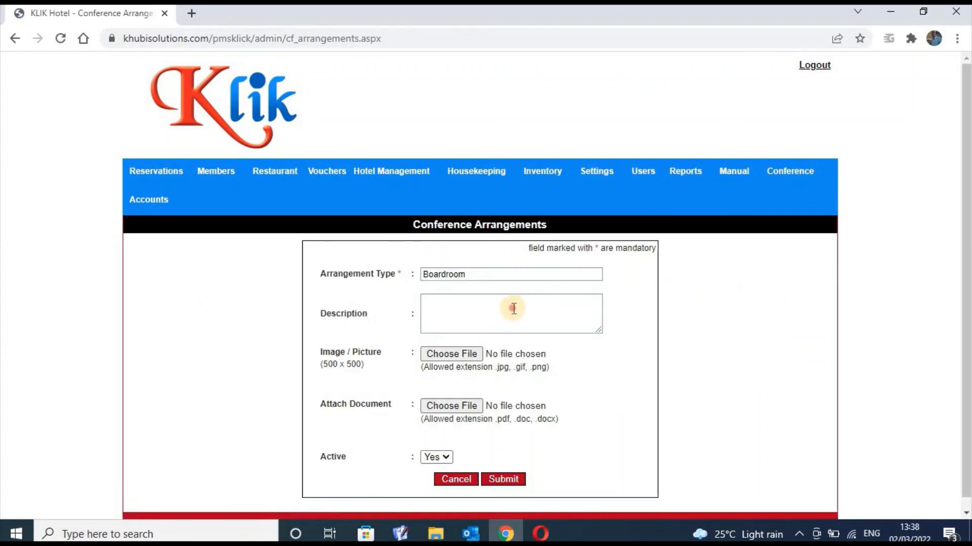
Edit the Boardroom arrangement, cancel without saving, and go to Conference Extra Services
click(513, 309)
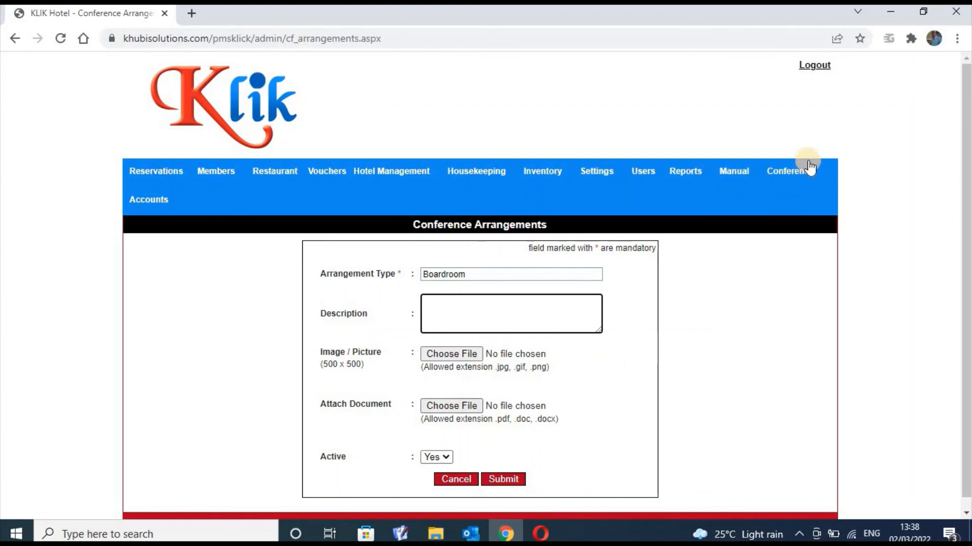
mouse_move(799, 167)
click(455, 479)
mouse_move(808, 168)
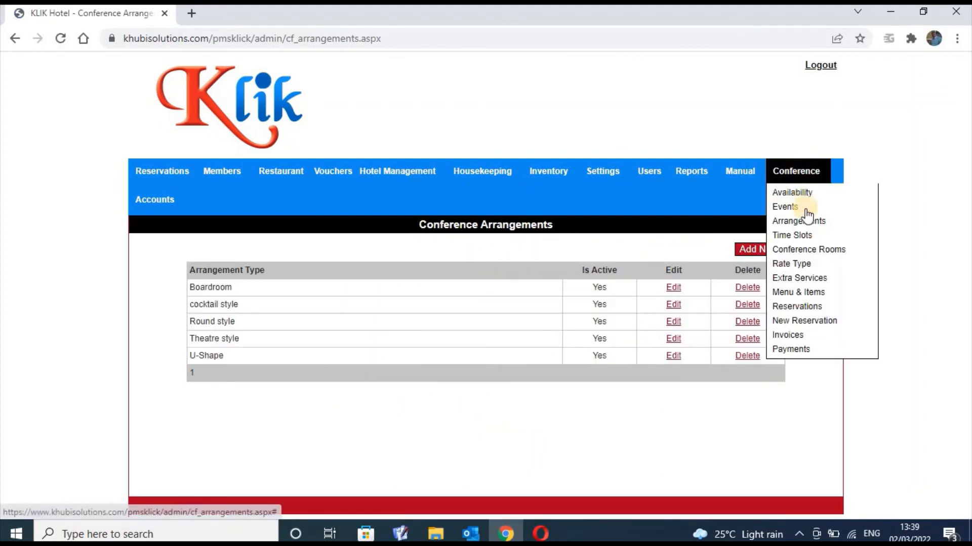
click(809, 283)
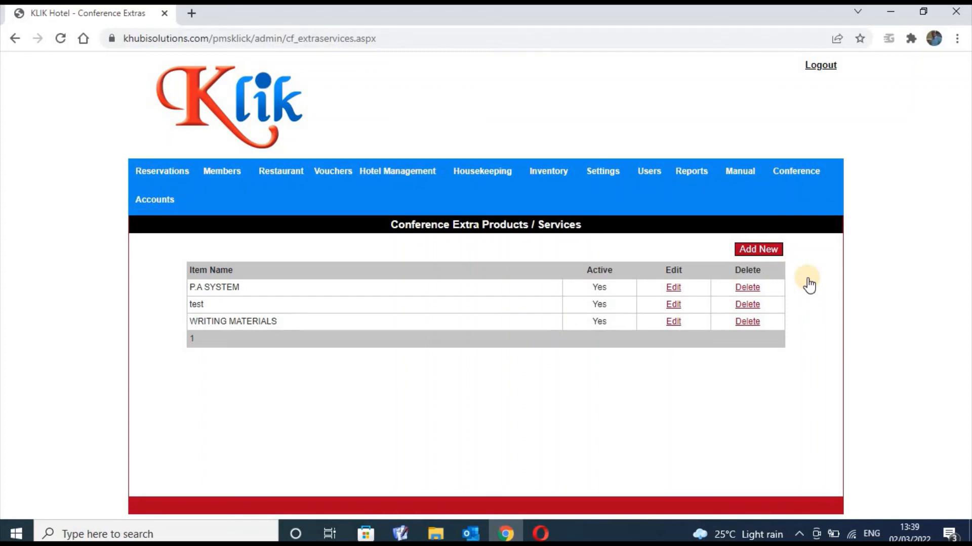
Look over the P.A SYSTEM, test and WRITING MATERIALS extra services, all active
mouse_move(789, 171)
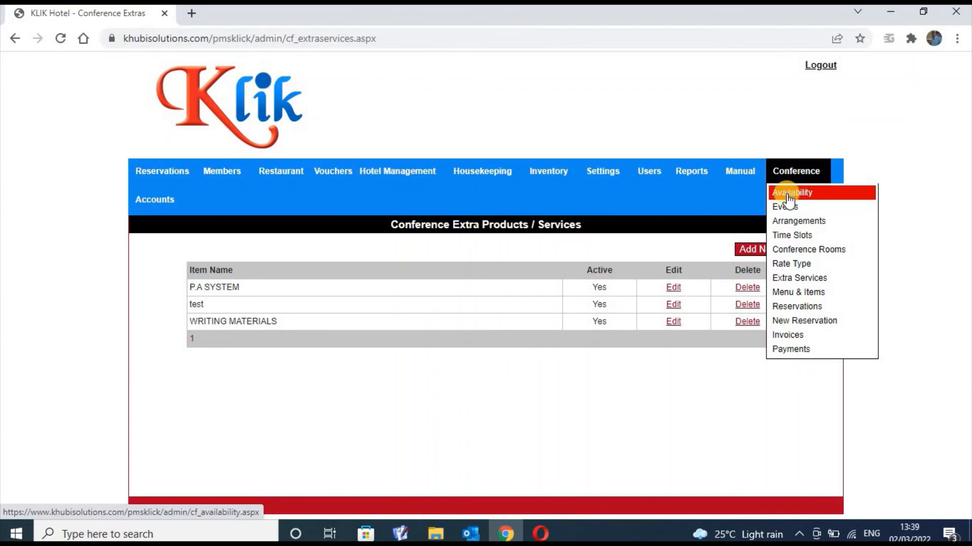
Start a KLIK Hotels conference reservation for 02–03 Mar 2022, dismiss the warning, leaving No Of Guests empty
click(799, 323)
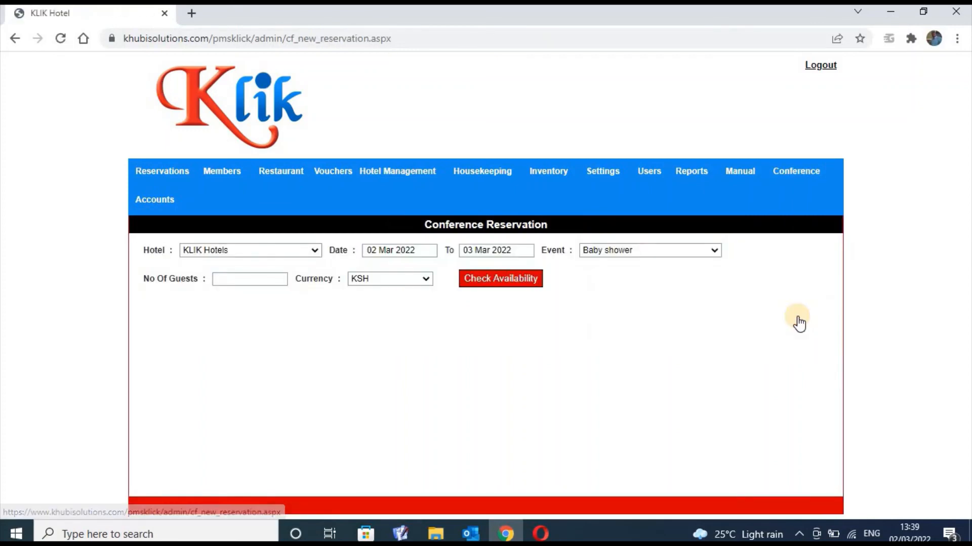
click(507, 277)
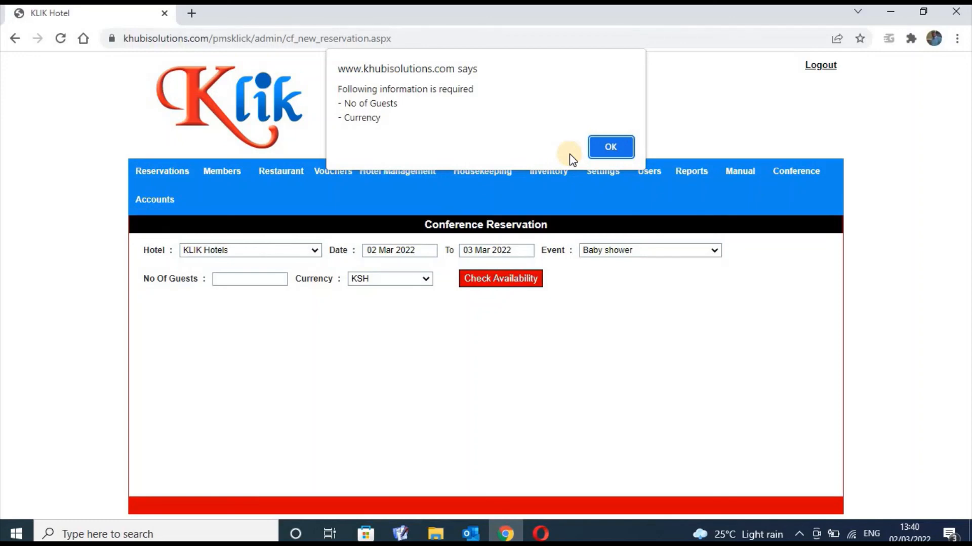
click(611, 147)
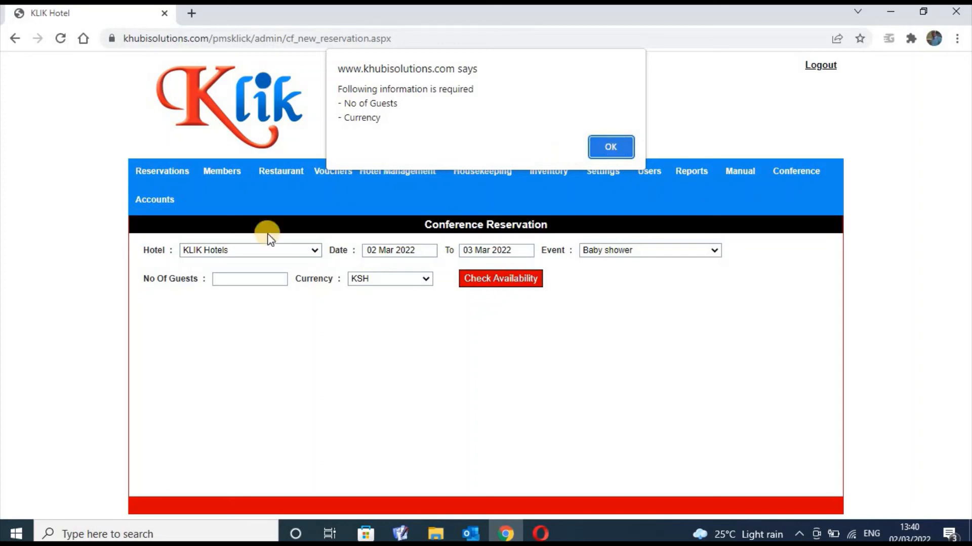
click(248, 279)
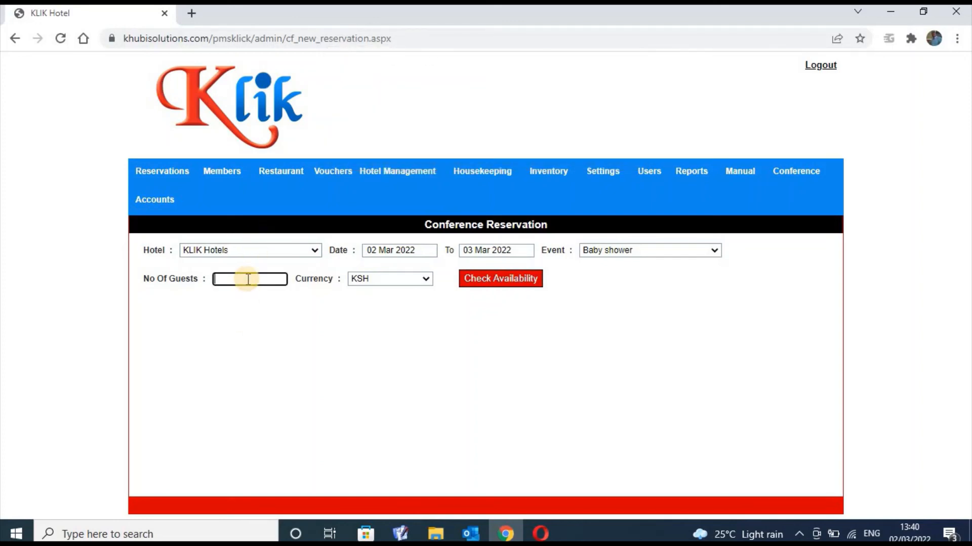
text(20)
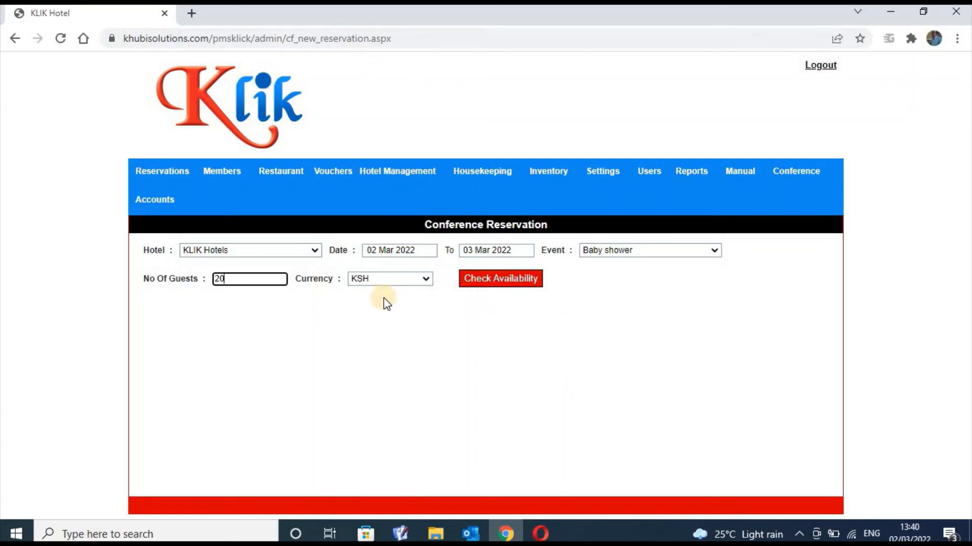
key(BackSpace)
key(BackSpace)
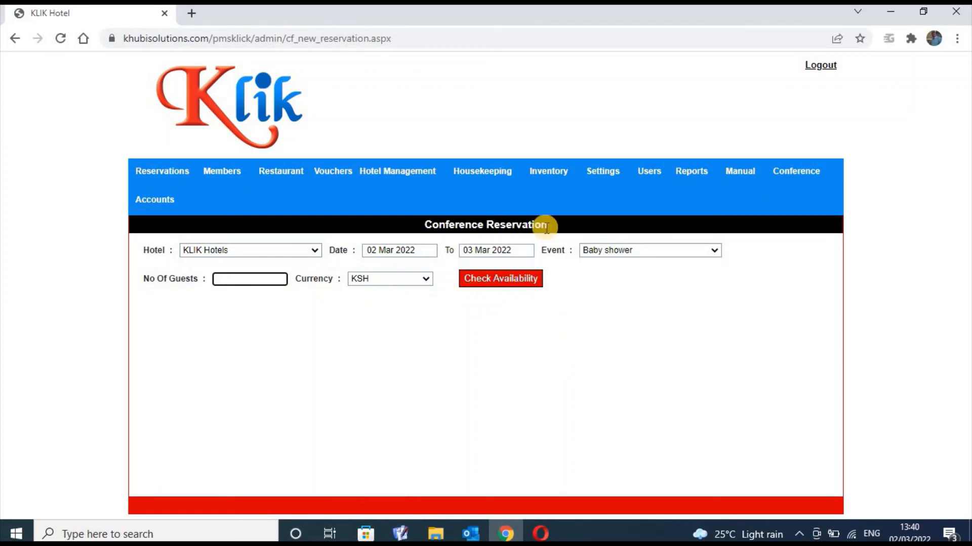
mouse_move(798, 170)
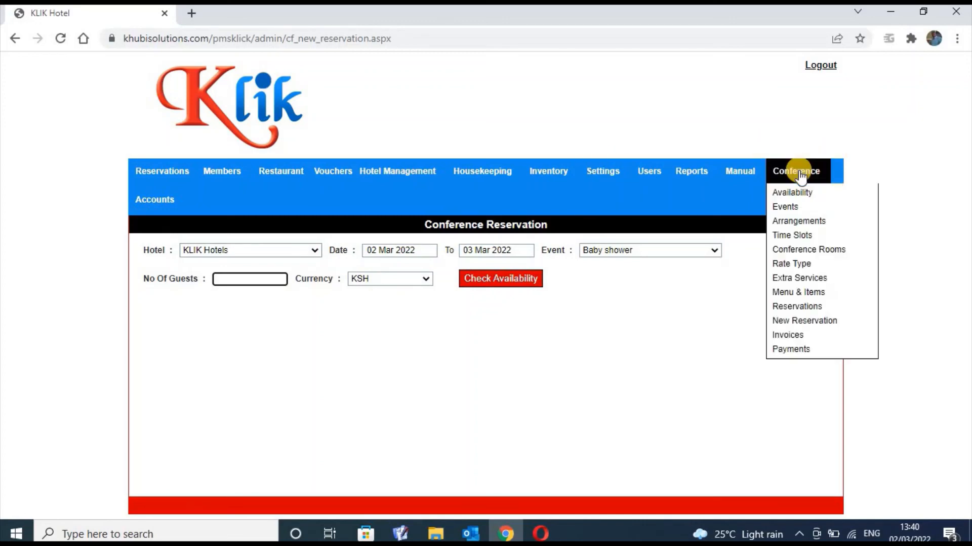
Move from Conference Payments to Conference Rooms and start a new rate for the AUTUMN room
click(795, 350)
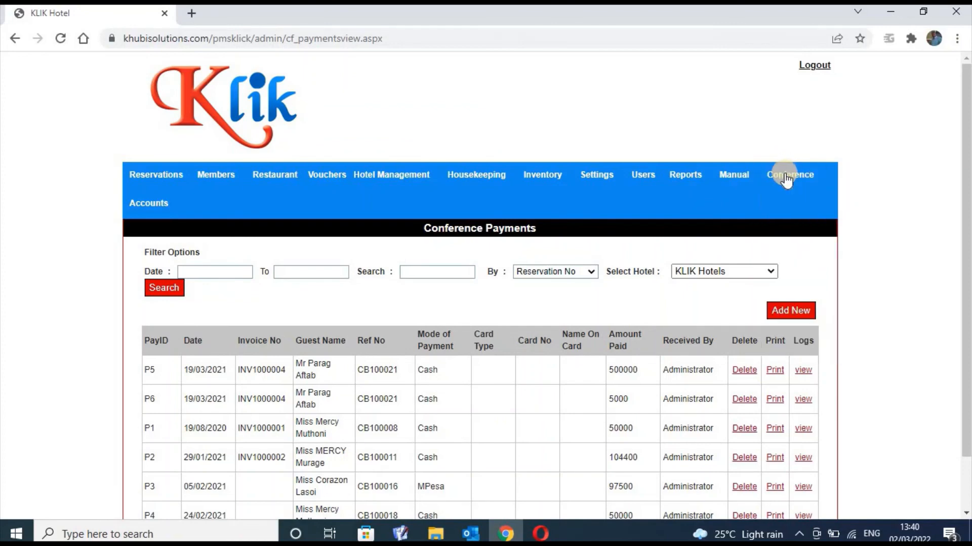
mouse_move(785, 178)
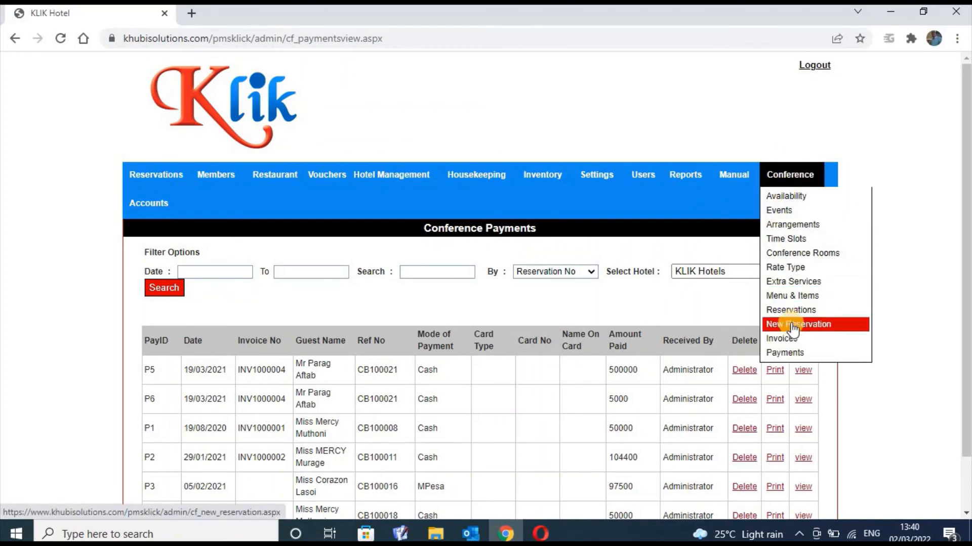
click(795, 253)
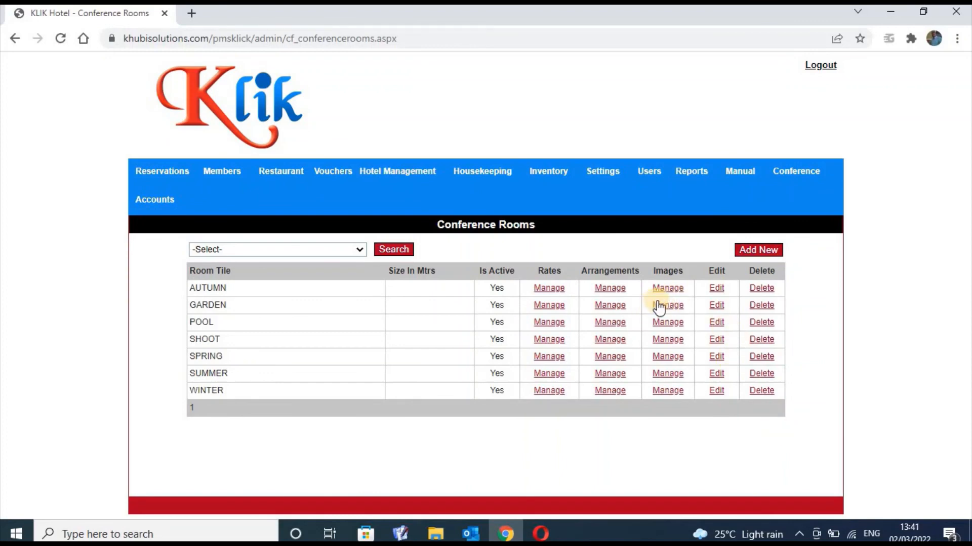
click(552, 290)
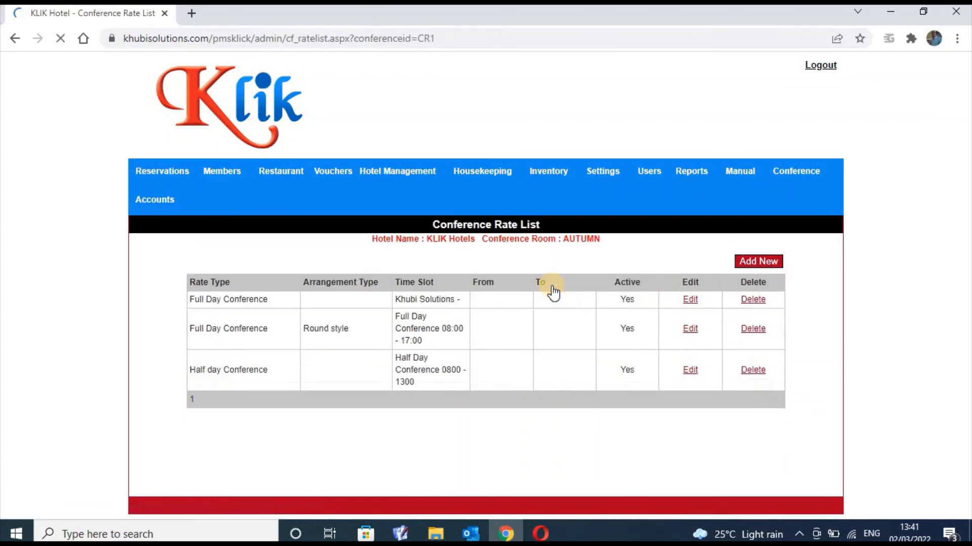
click(751, 262)
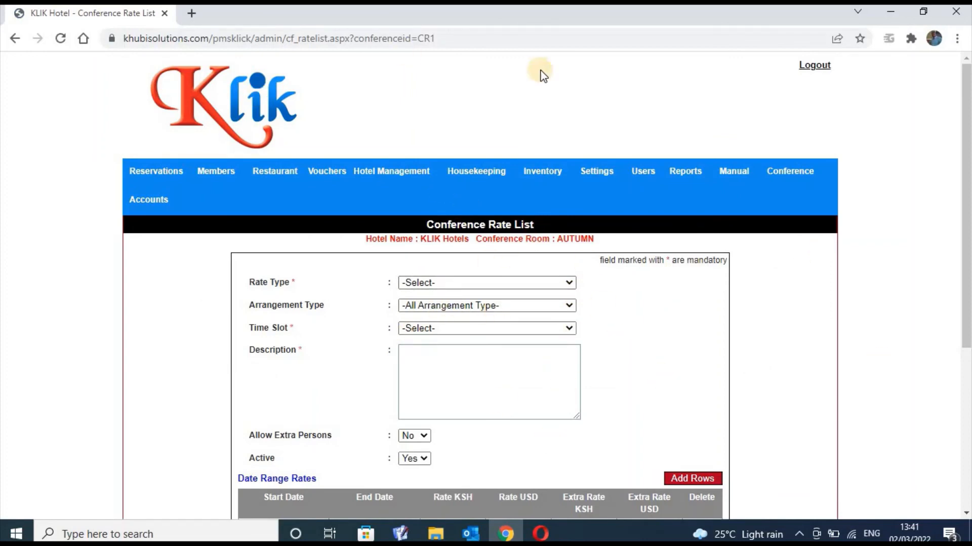
click(793, 169)
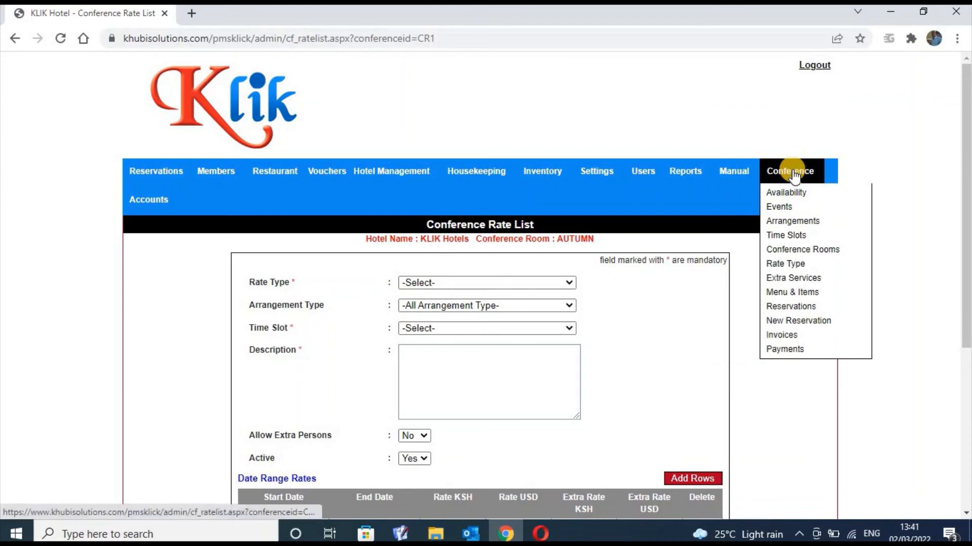
Review the Conference Invoices list, then scroll through Conference Payments P1–P6
click(784, 338)
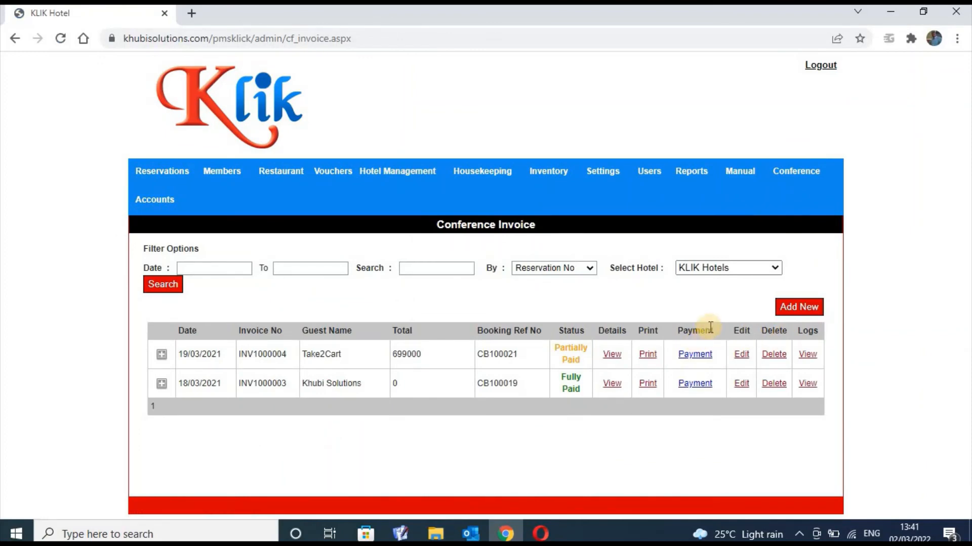
click(797, 173)
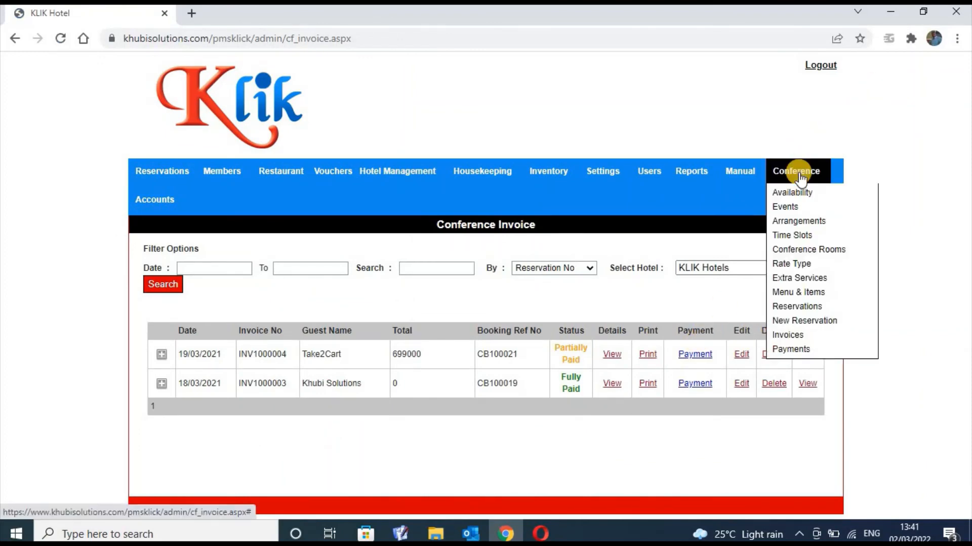
click(793, 350)
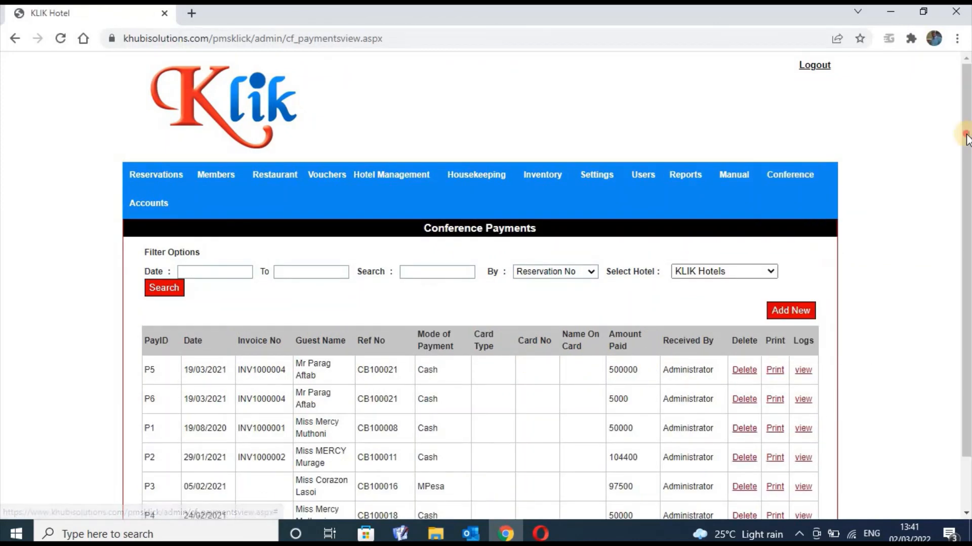
drag(966, 137, 966, 304)
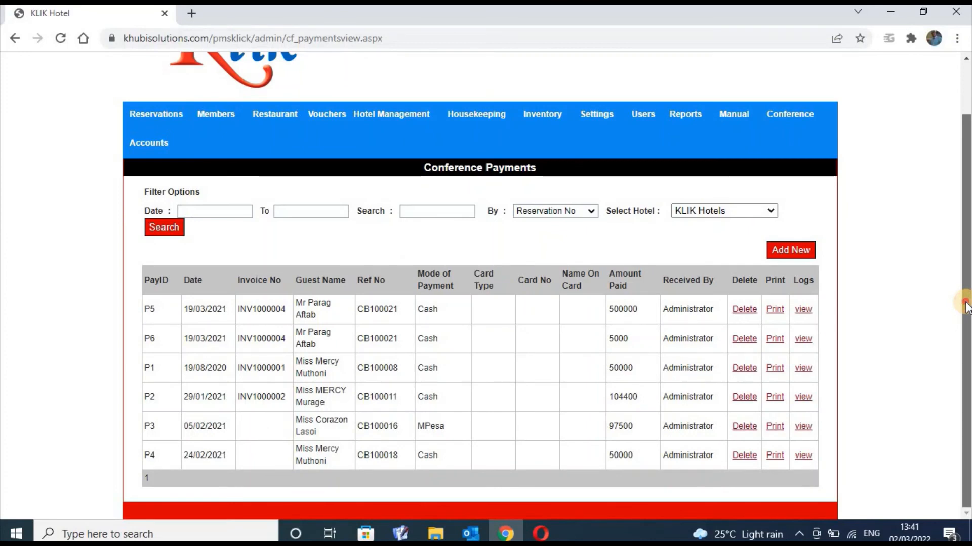
scroll(946, 92, up, 2)
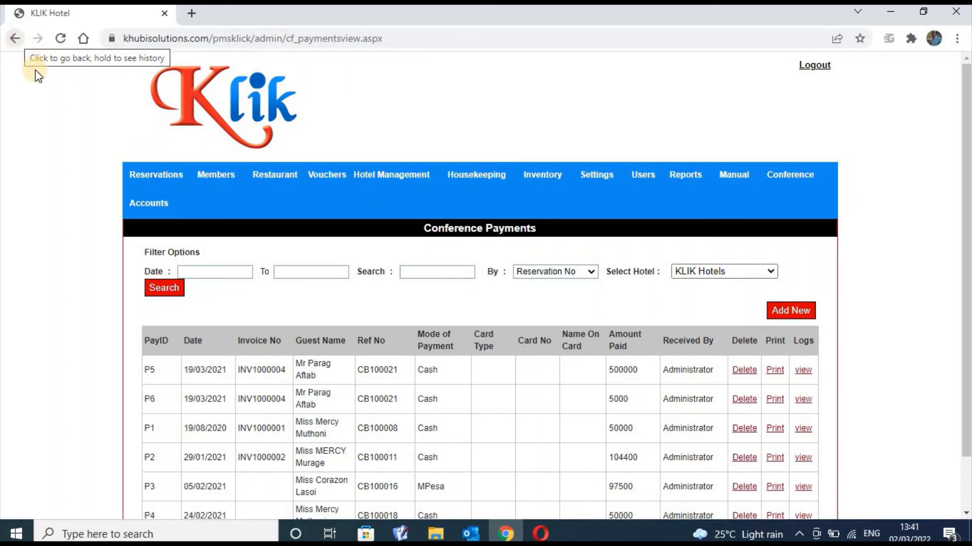
mouse_move(156, 175)
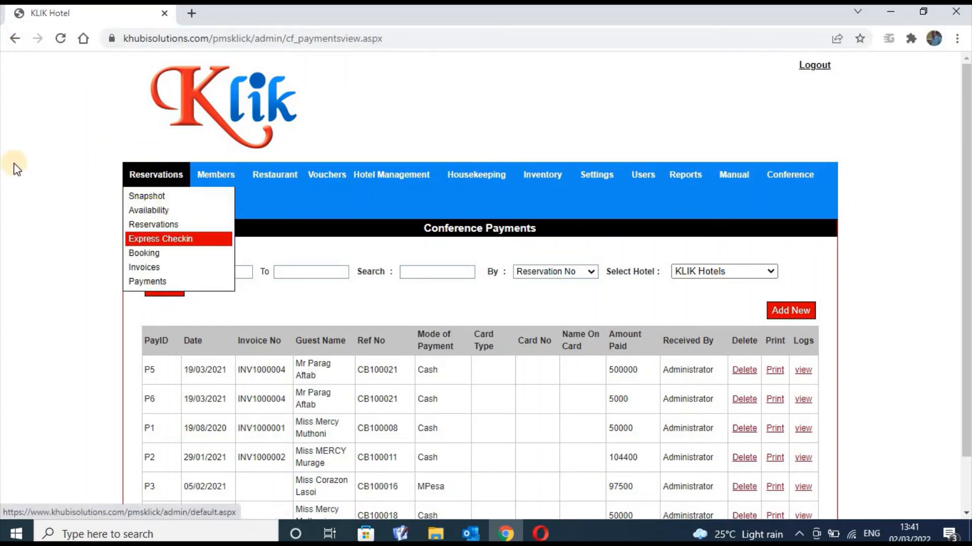
mouse_move(150, 207)
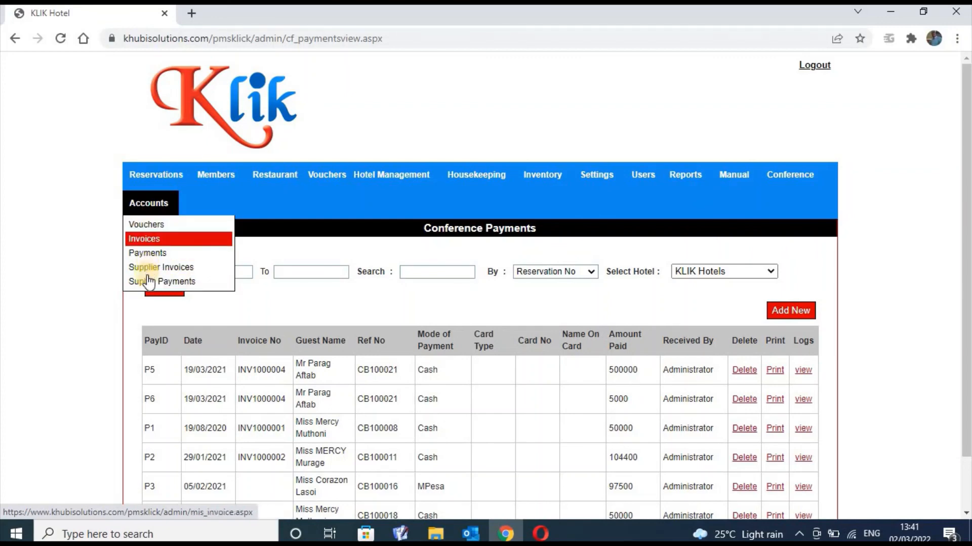
View the Accounts Vouchers, Invoices and Payments lists in turn
click(148, 227)
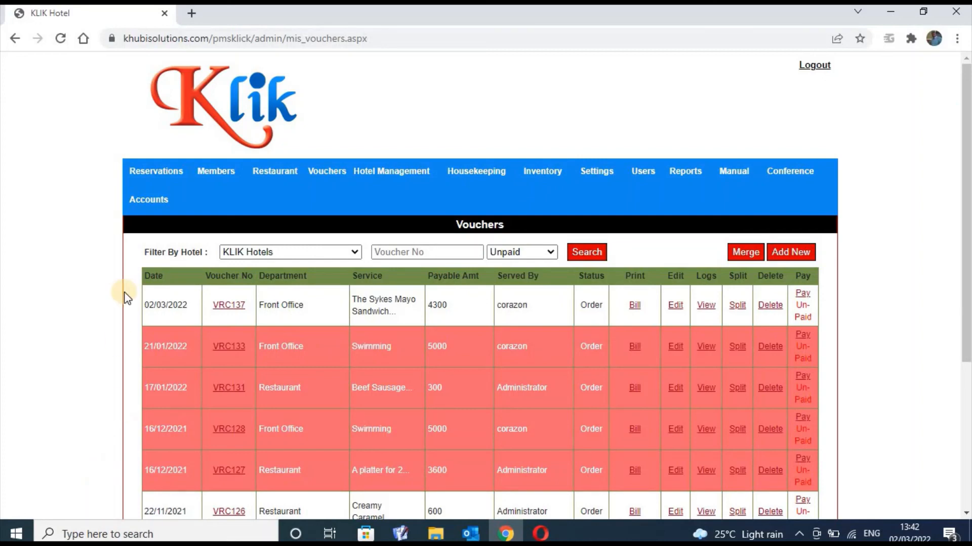
click(141, 212)
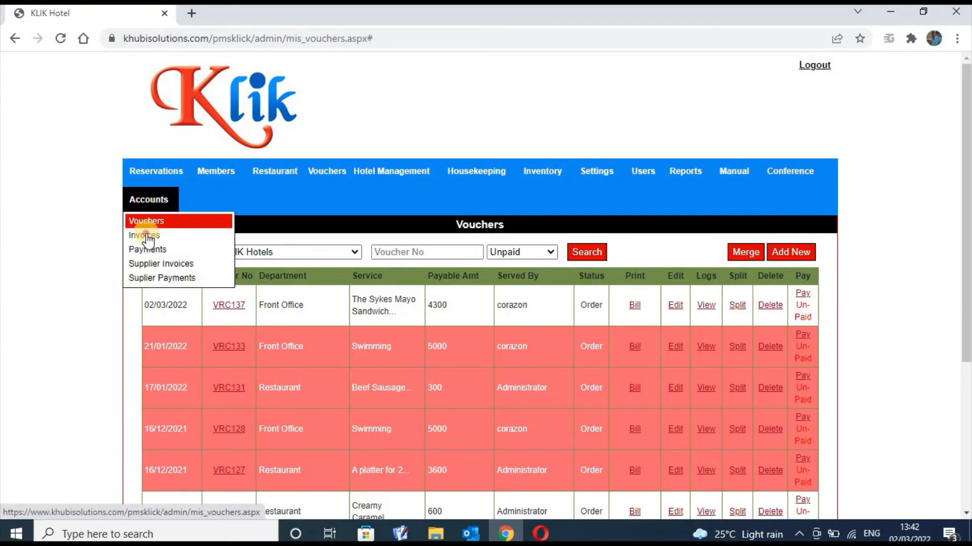
click(146, 236)
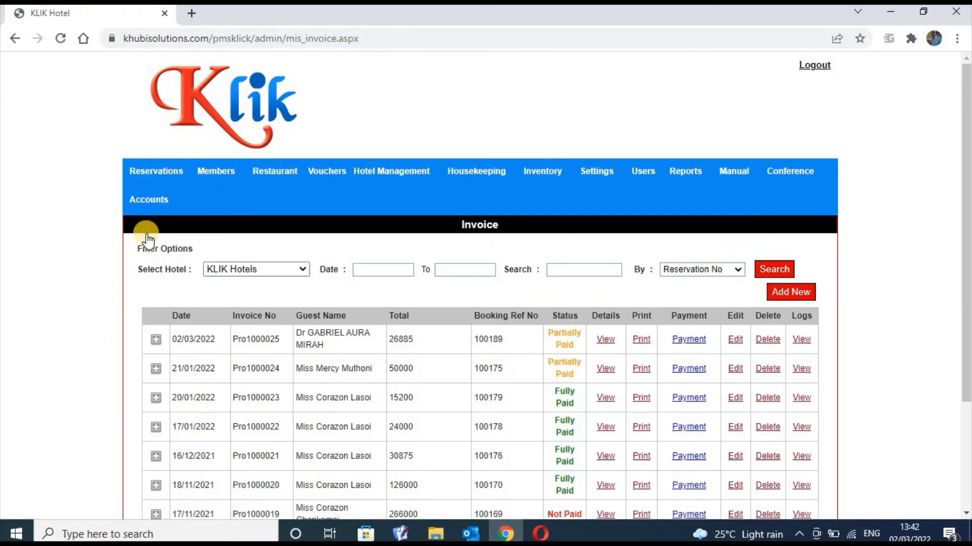
mouse_move(152, 197)
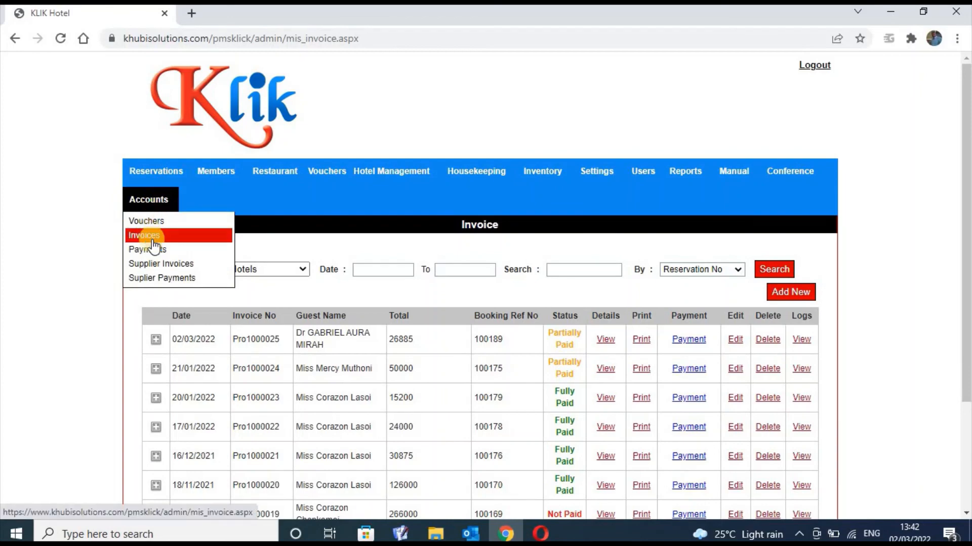
click(158, 254)
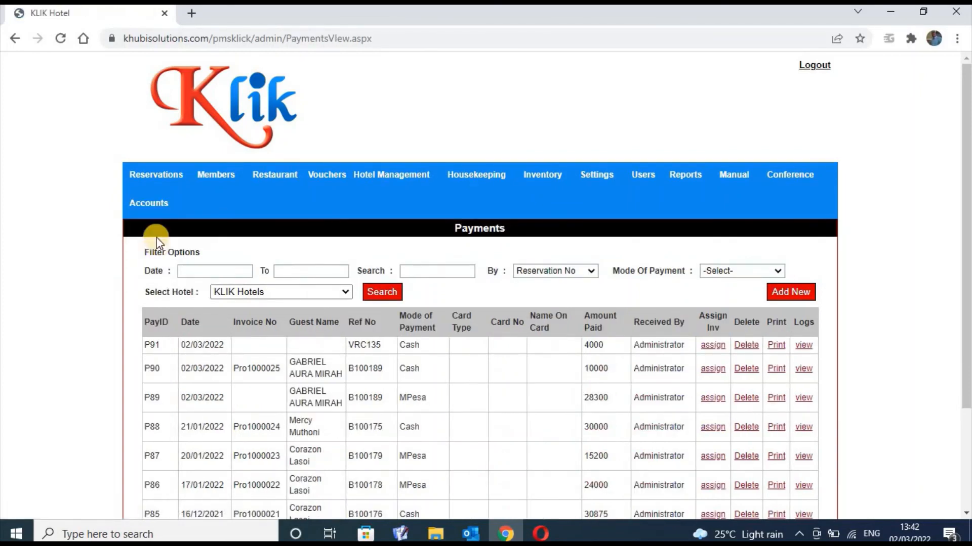
View the Supplier Invoices list, then the Supplier Payments list with its cash and cheque payments
mouse_move(154, 205)
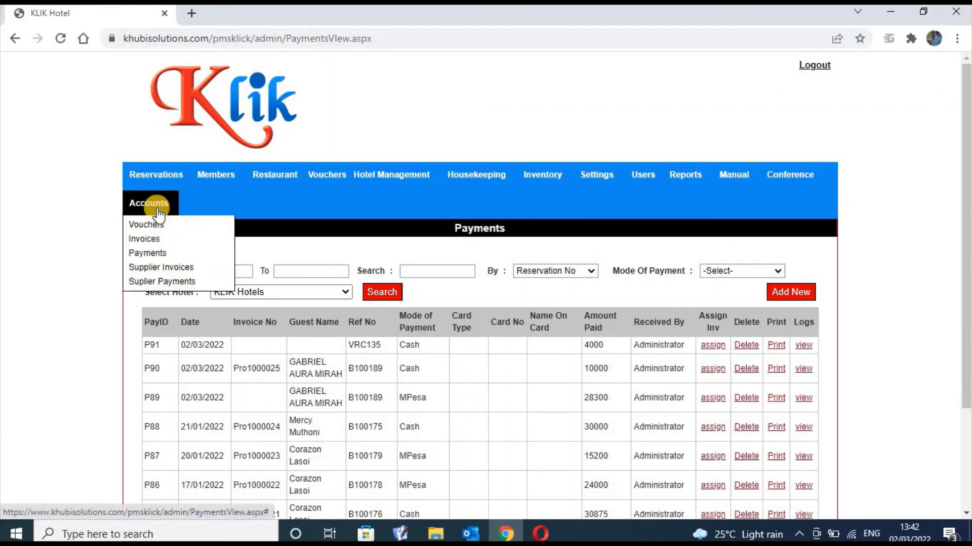
click(154, 267)
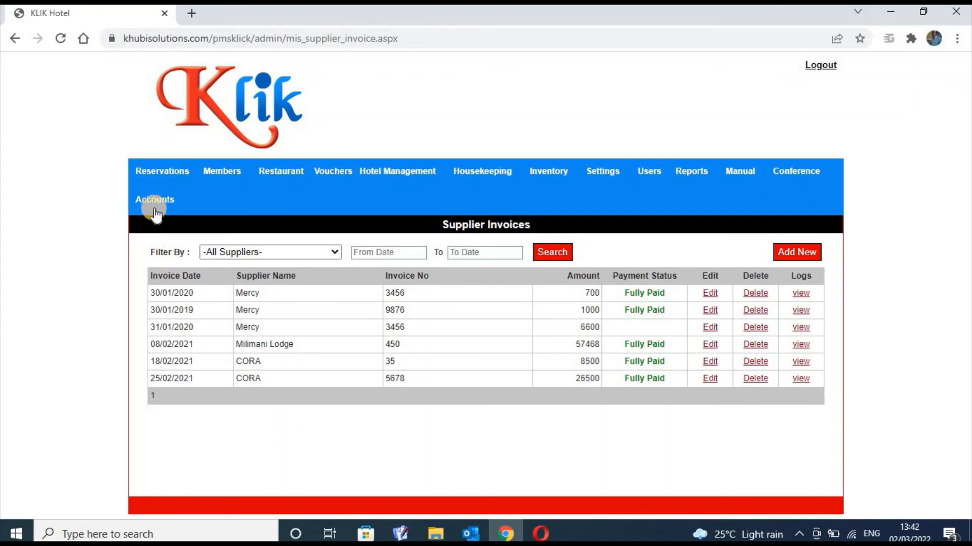
mouse_move(156, 208)
click(156, 278)
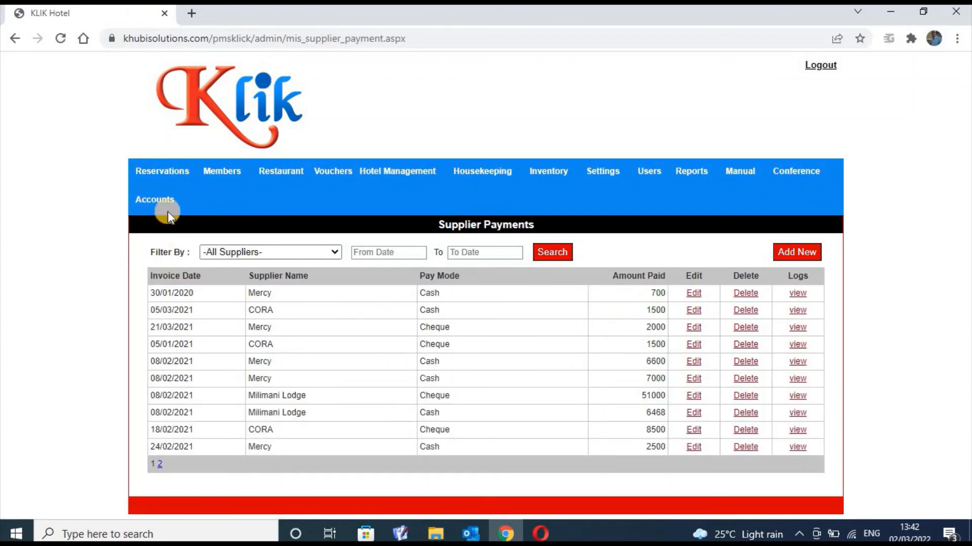
mouse_move(161, 201)
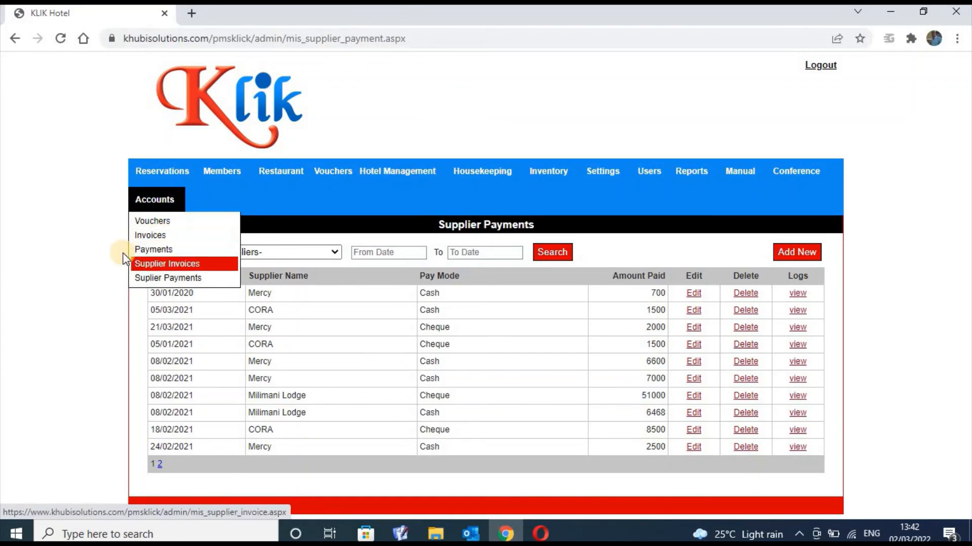
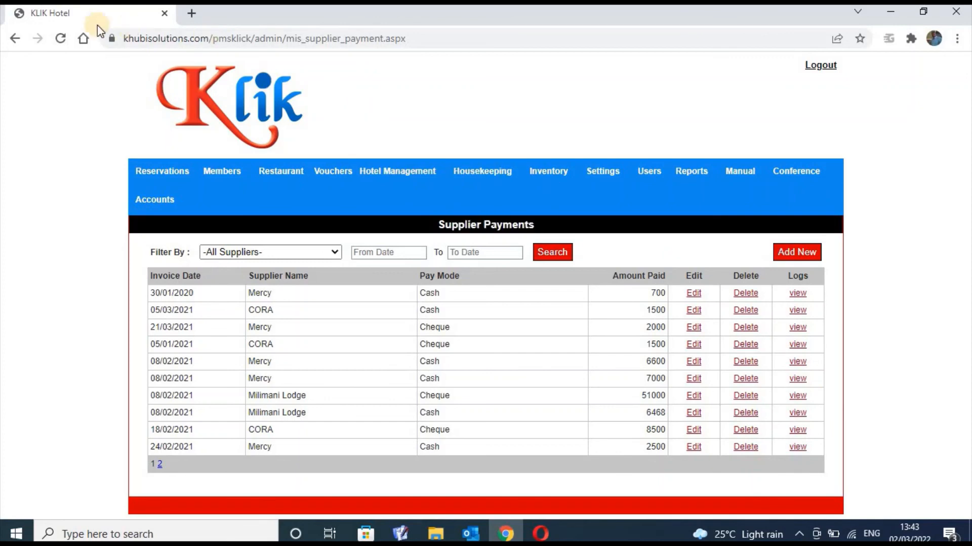
Go back through the Supplier, Accounts and Conference pages to the Conference Reservation page
click(16, 39)
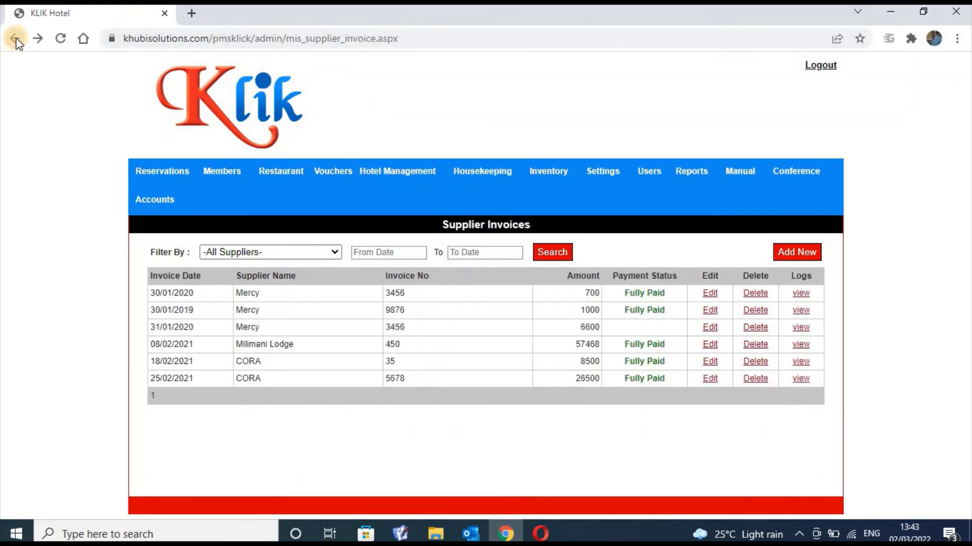
click(16, 38)
click(16, 39)
click(15, 39)
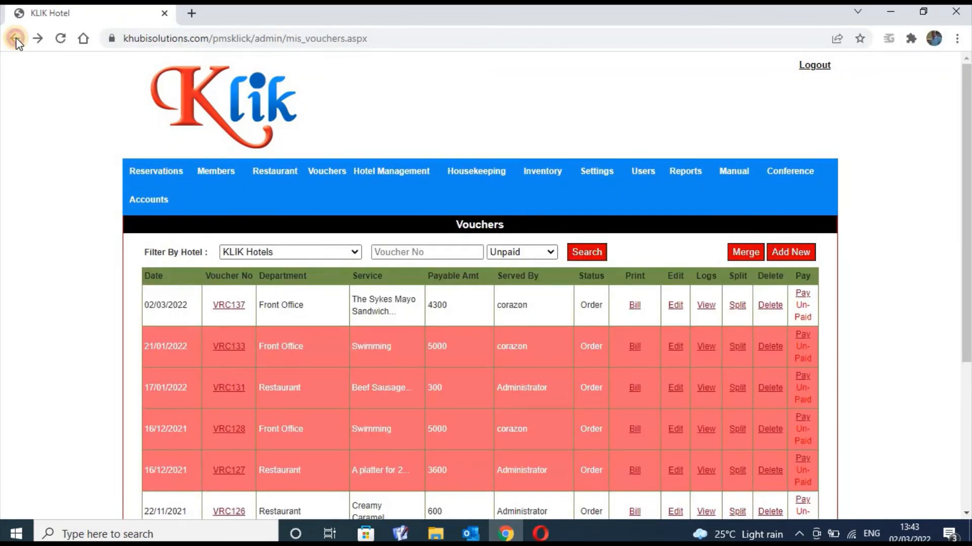
click(16, 39)
click(15, 39)
click(15, 39)
click(16, 39)
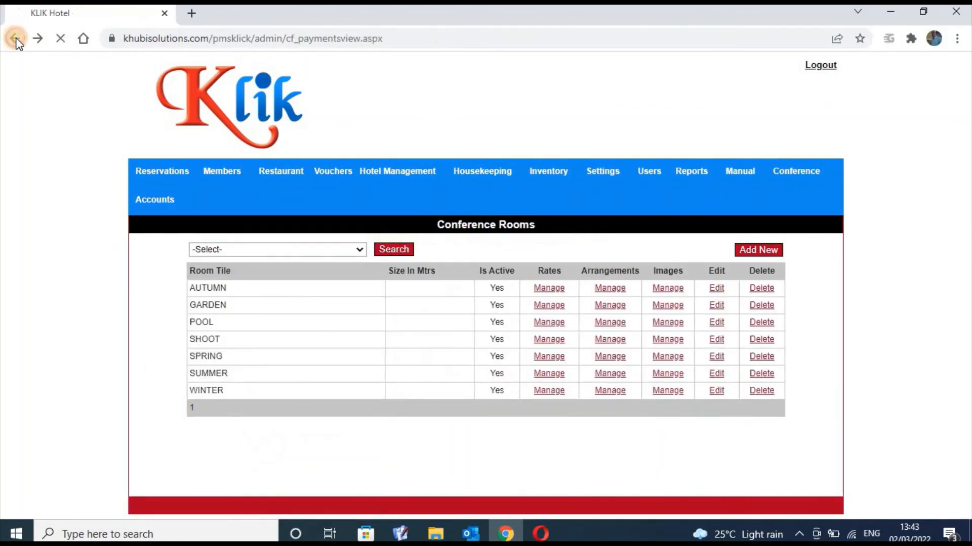
click(16, 39)
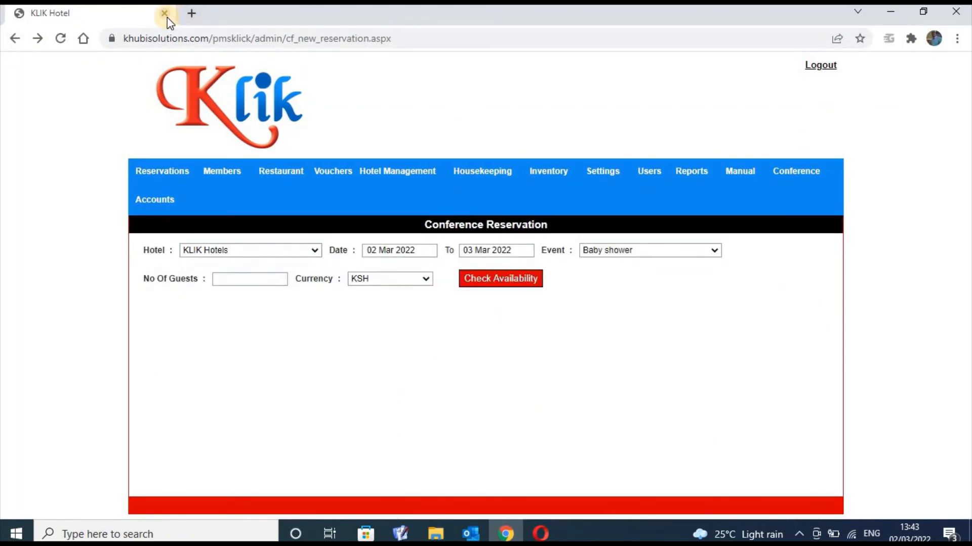
Open a blank tab, shut the KLIK Hotel tab, then exit Chrome to the Windows desktop
click(192, 13)
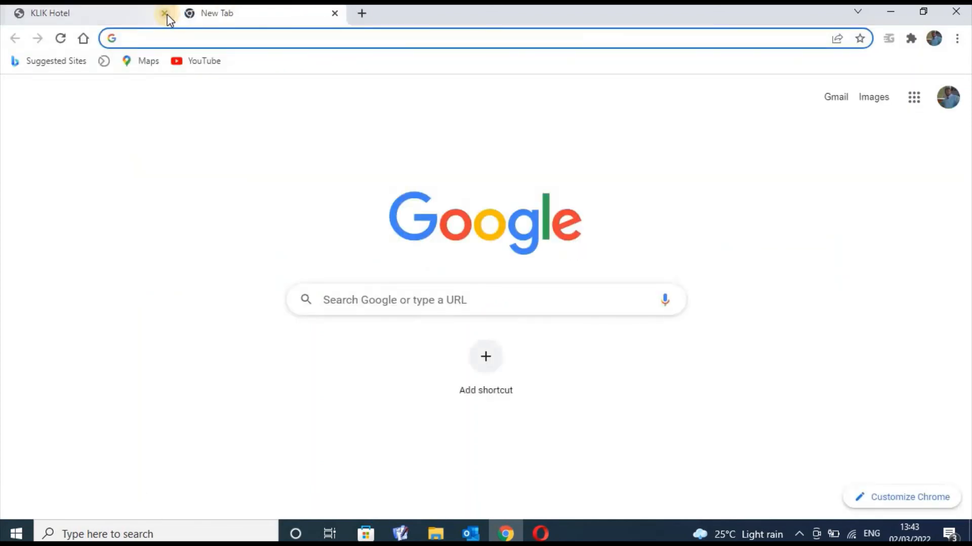
click(165, 13)
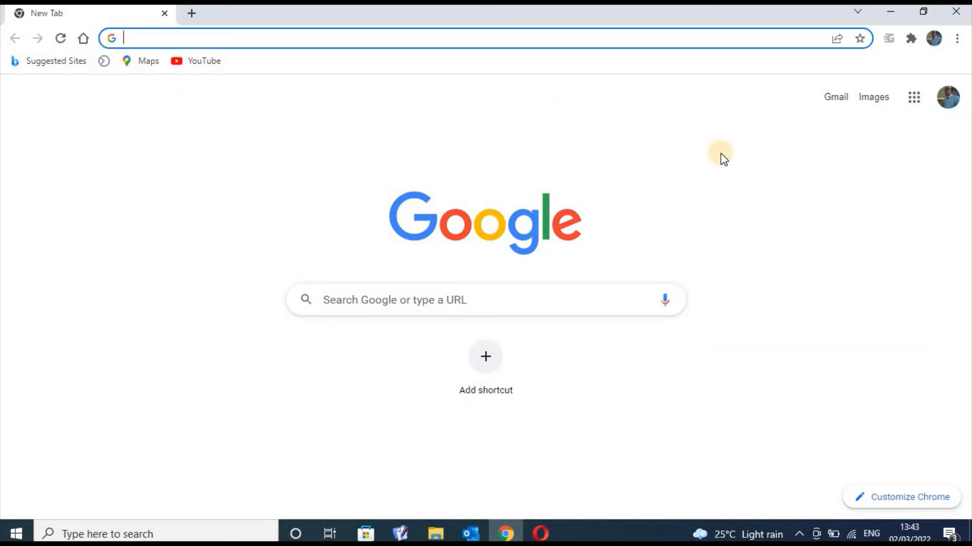
click(963, 13)
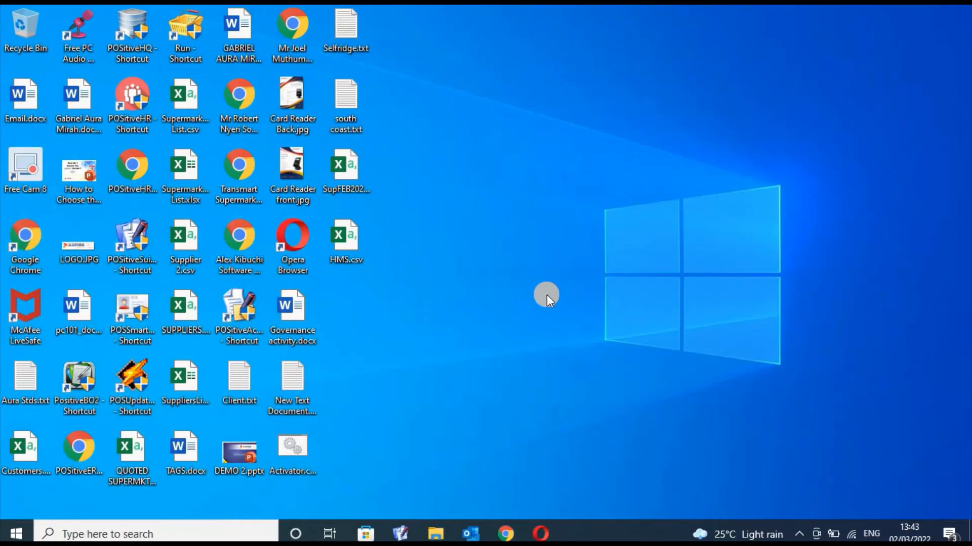